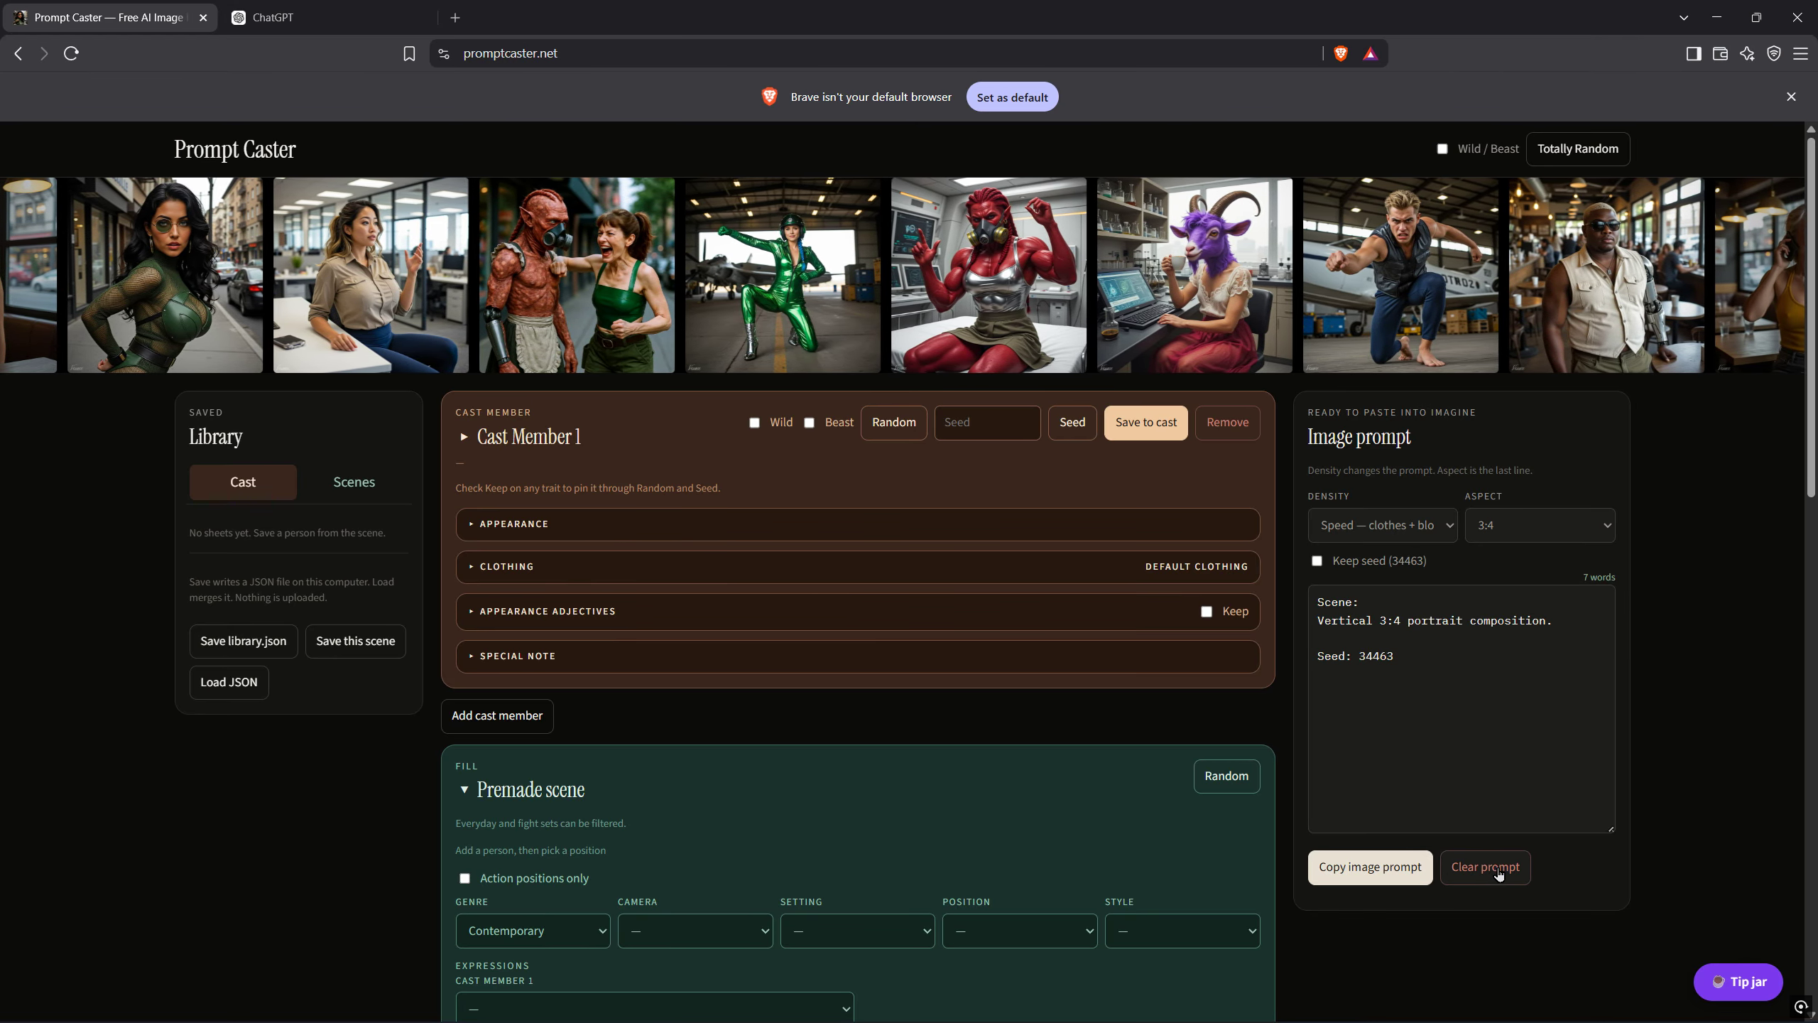
# Clear the people, scene, staging and prompt, and keep the current seed fixed
pyautogui.click(1502, 871)
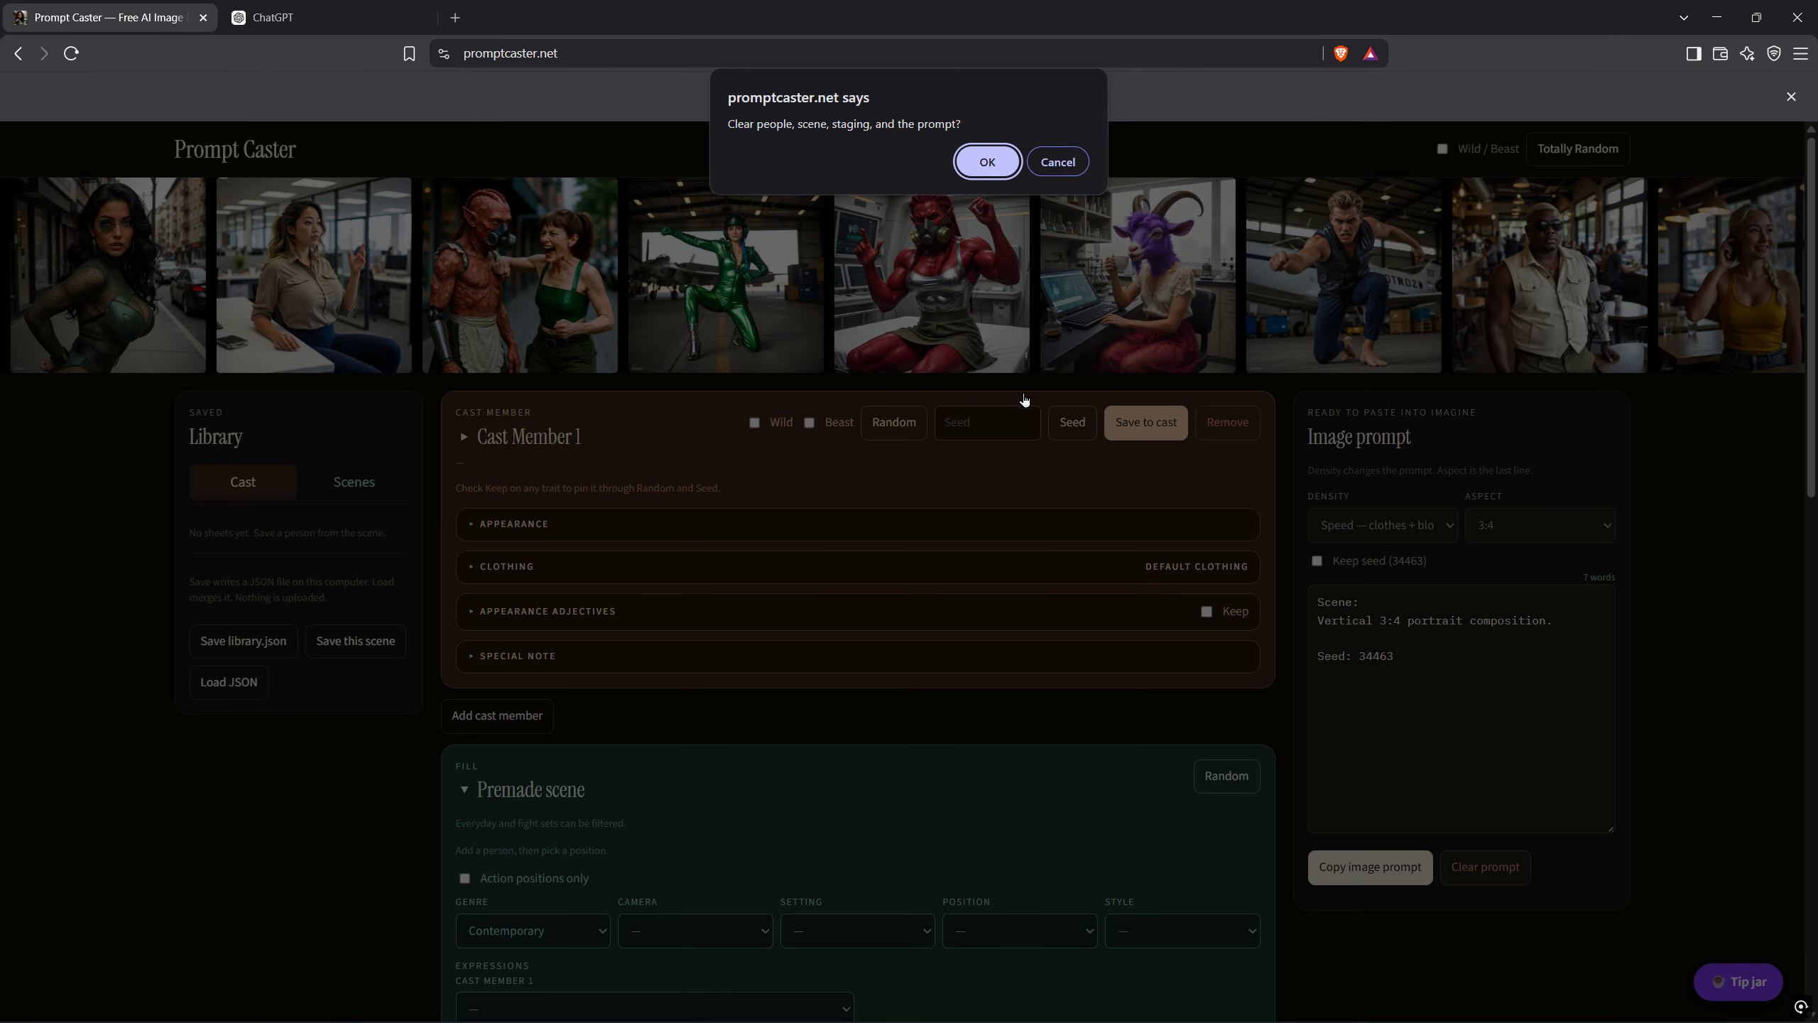
pyautogui.click(988, 160)
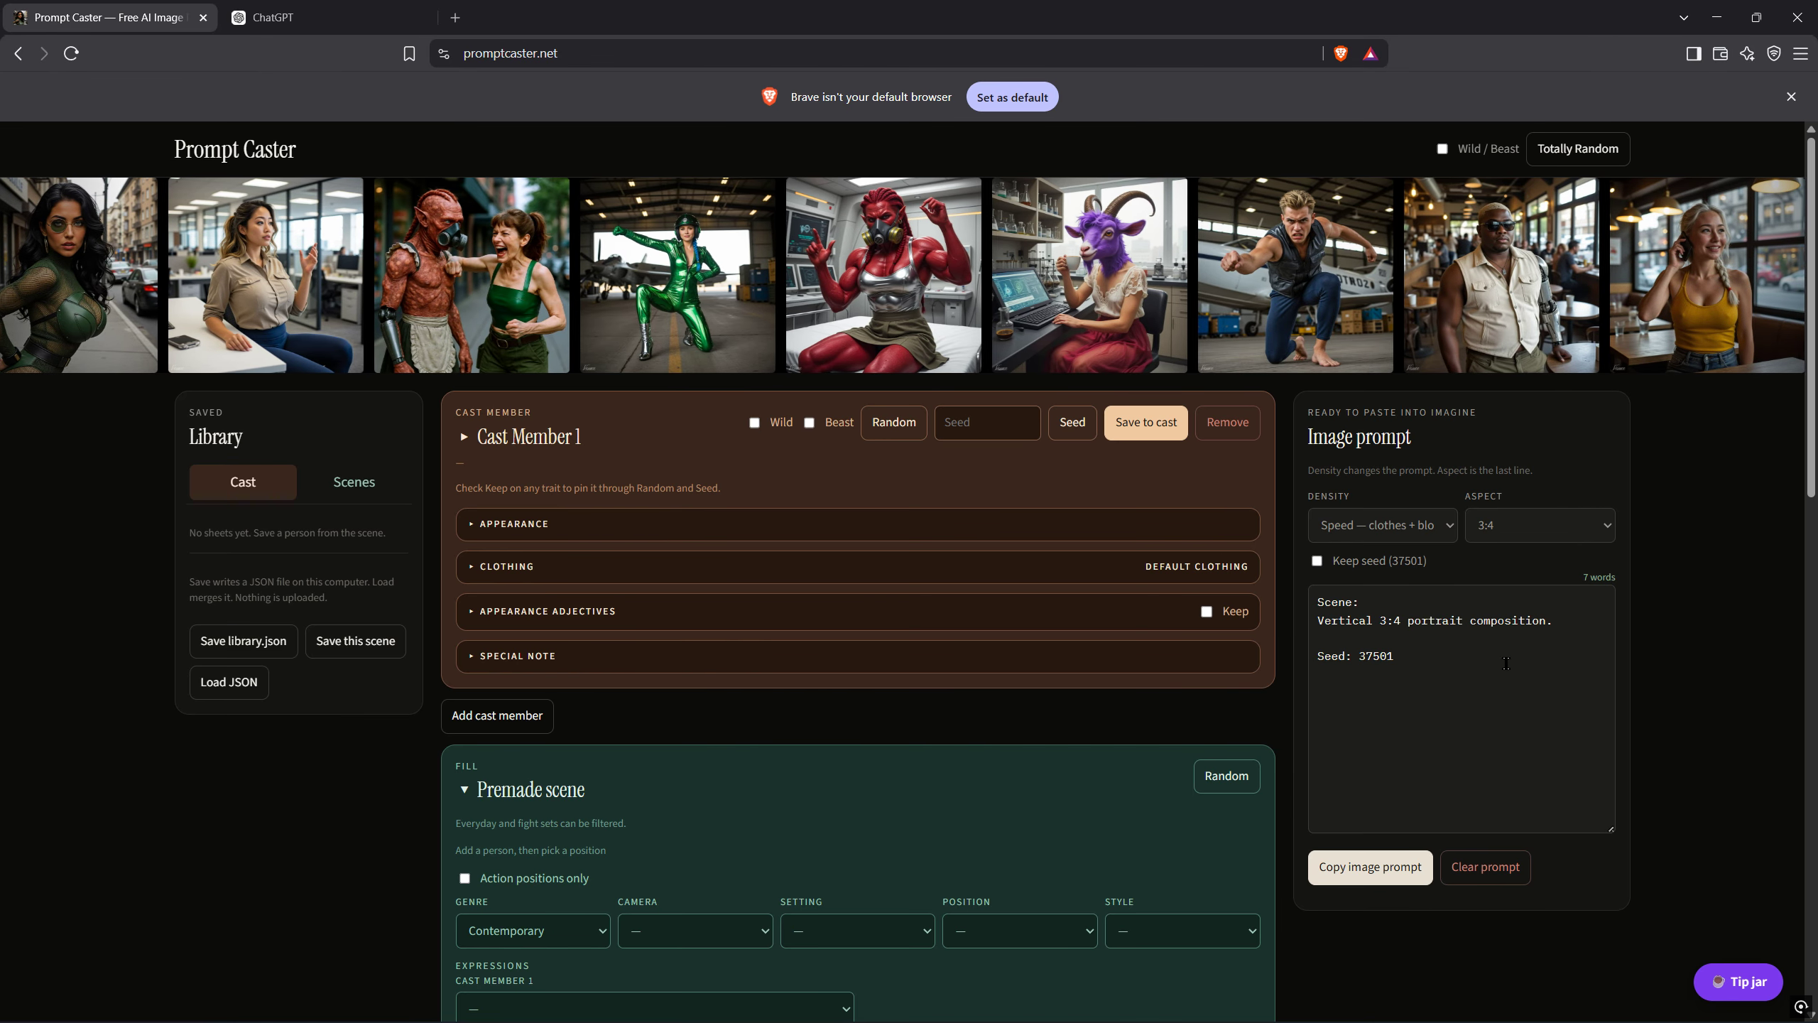
pyautogui.click(1316, 561)
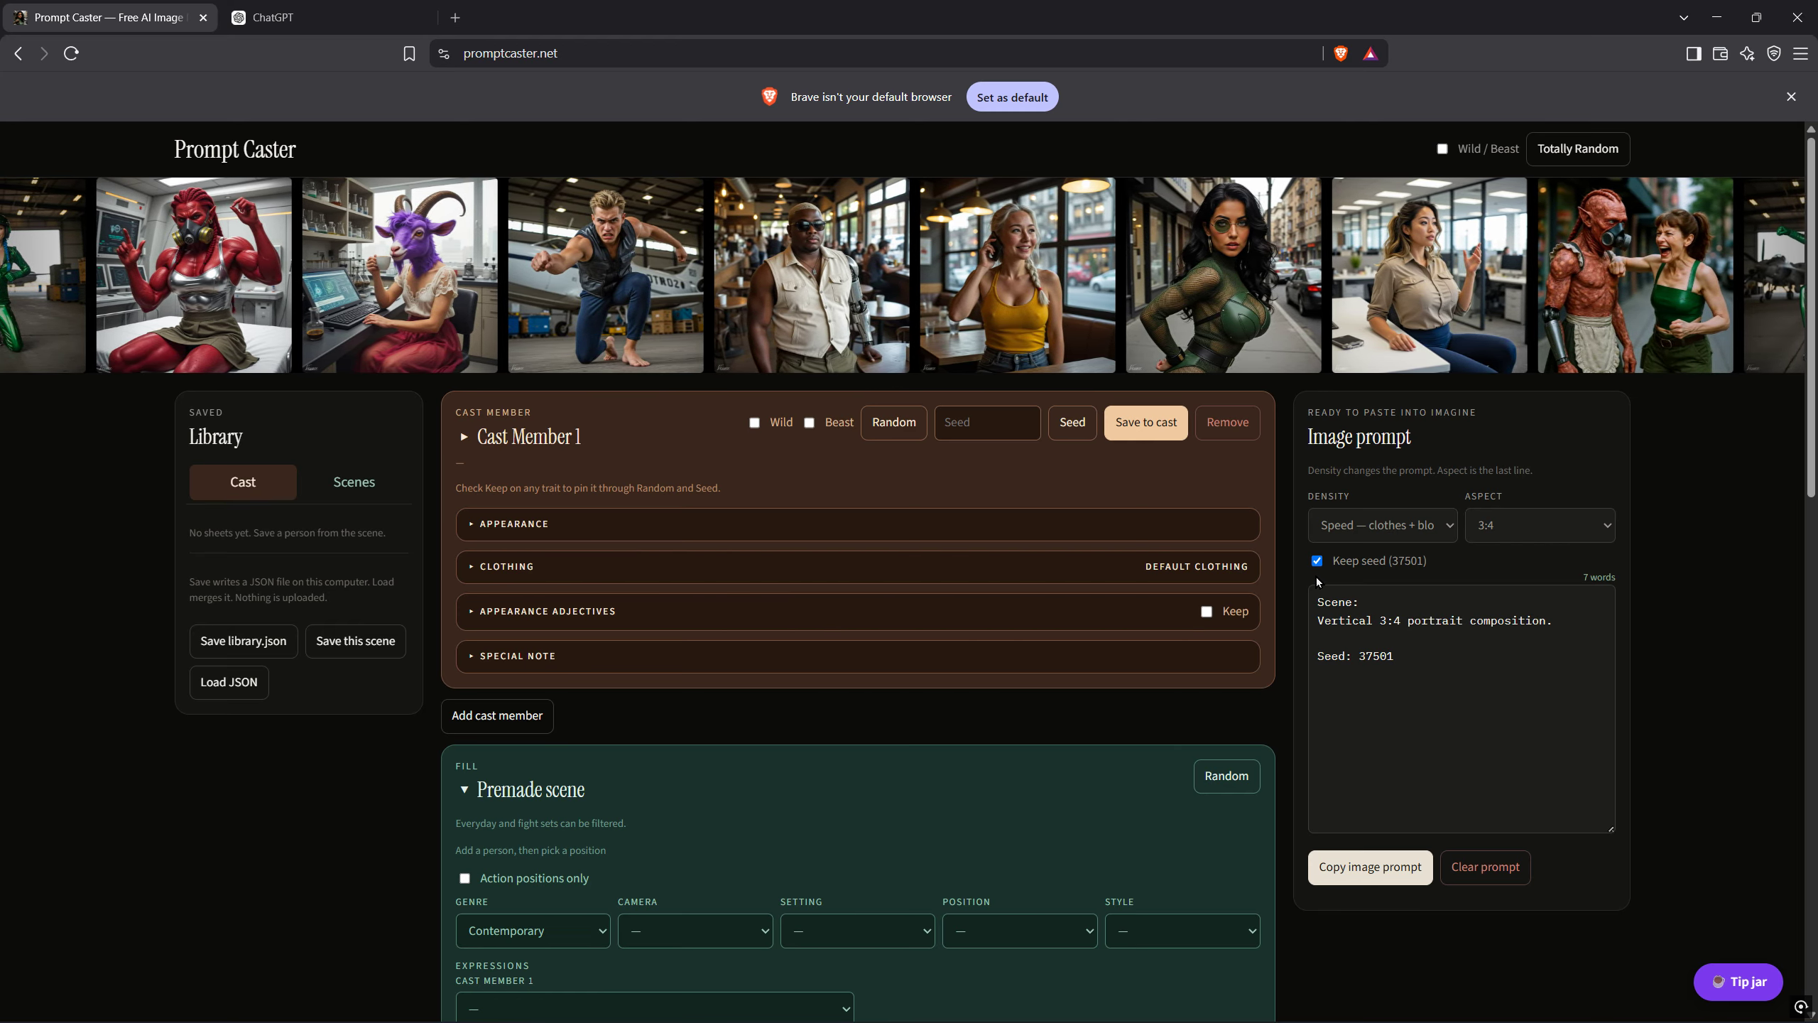
# In the cast member's appearance section, enter the character's name and set the sex to Man and the age to 50s
pyautogui.click(472, 525)
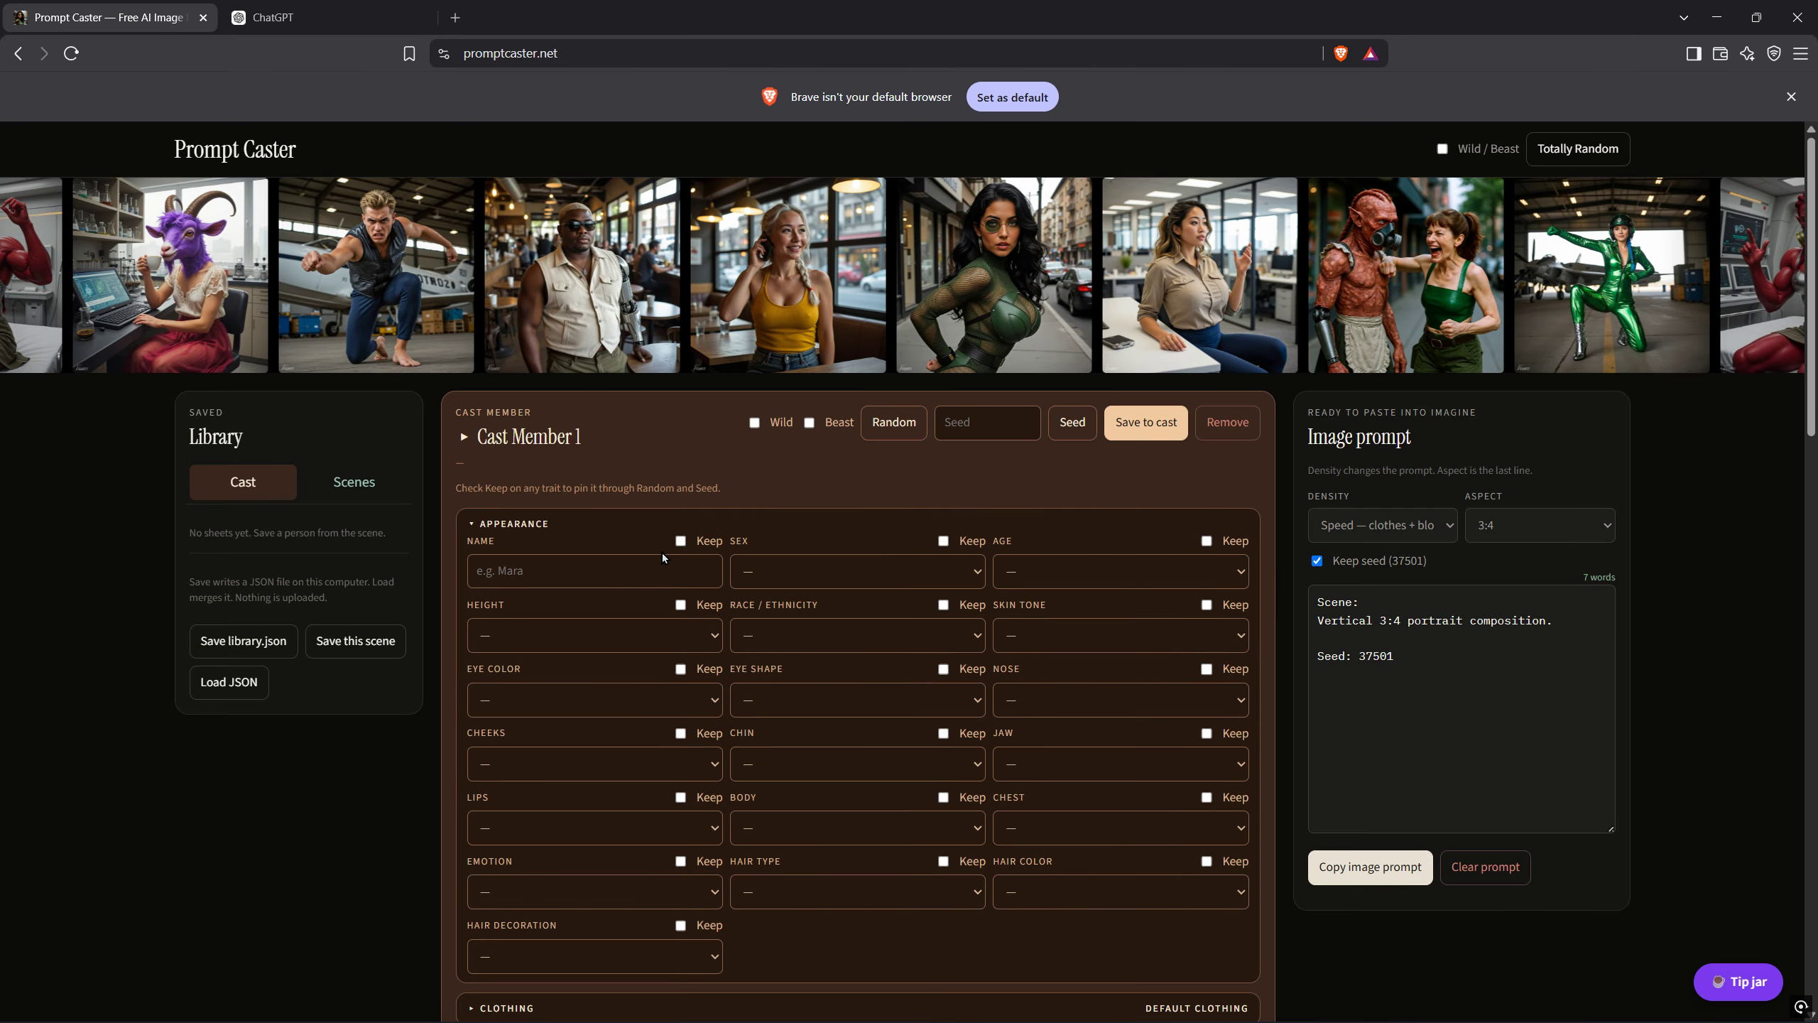
pyautogui.write('Gene')
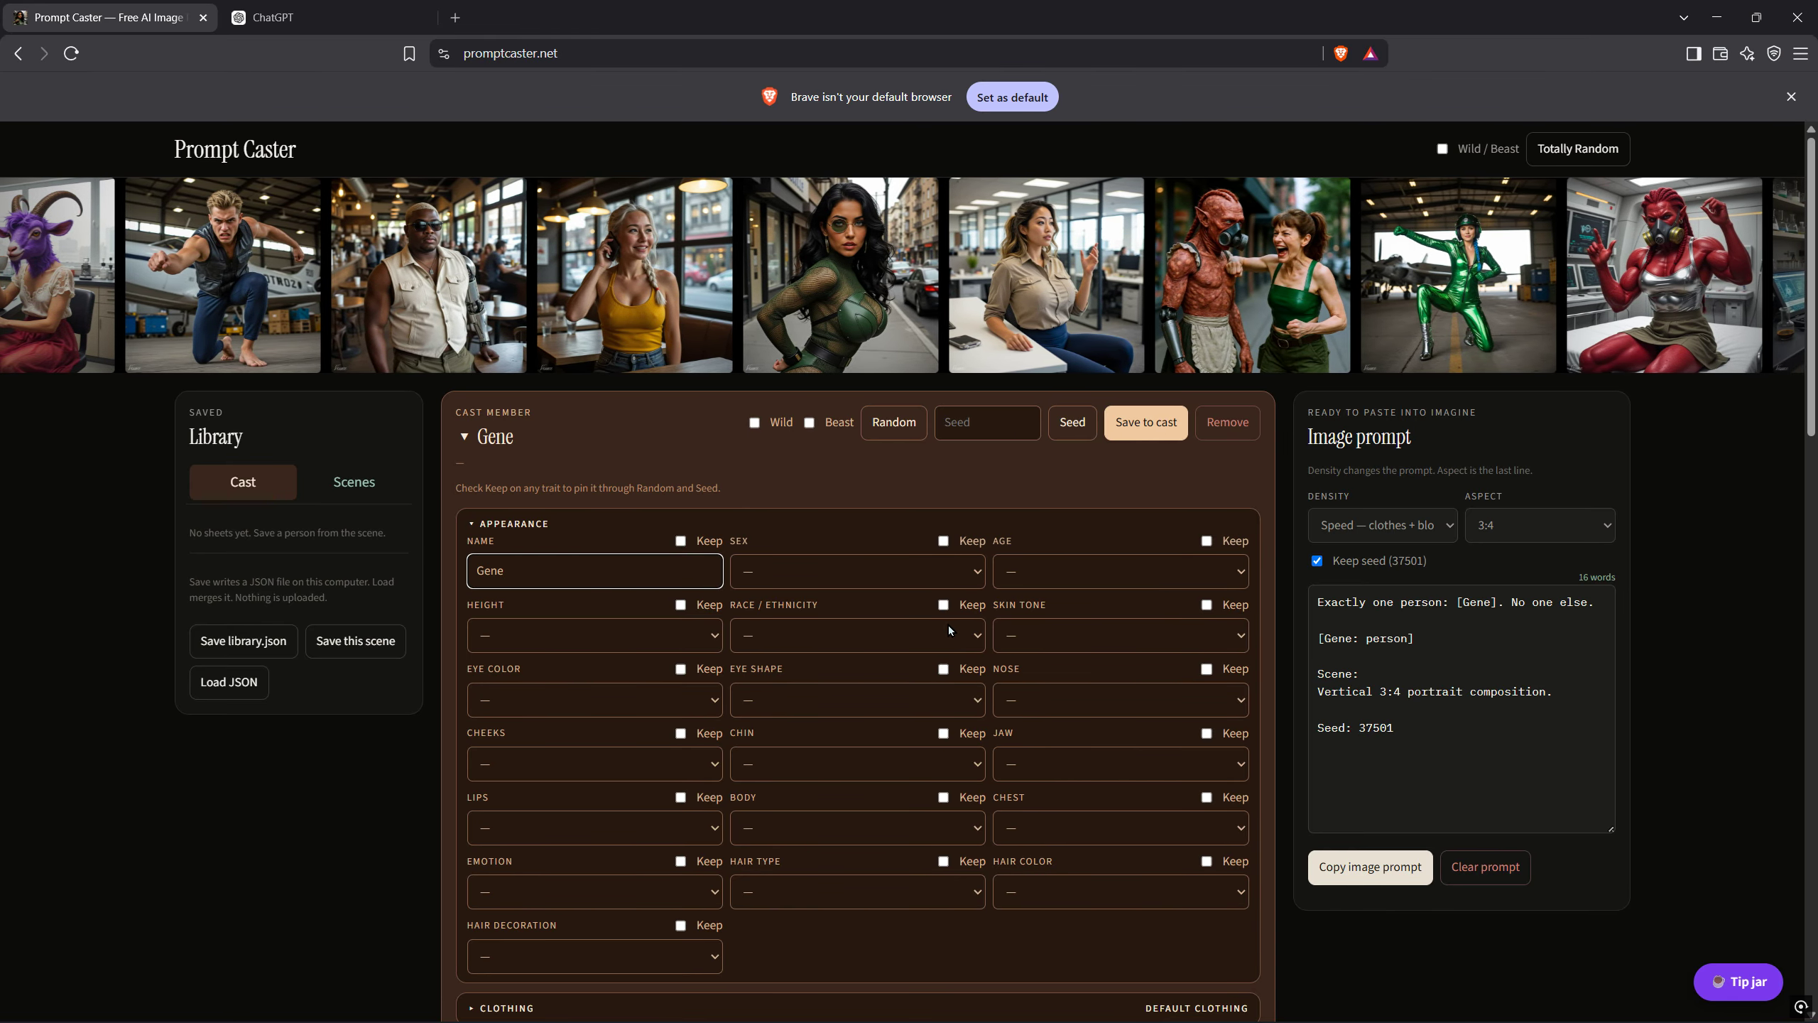
pyautogui.click(950, 571)
pyautogui.click(950, 621)
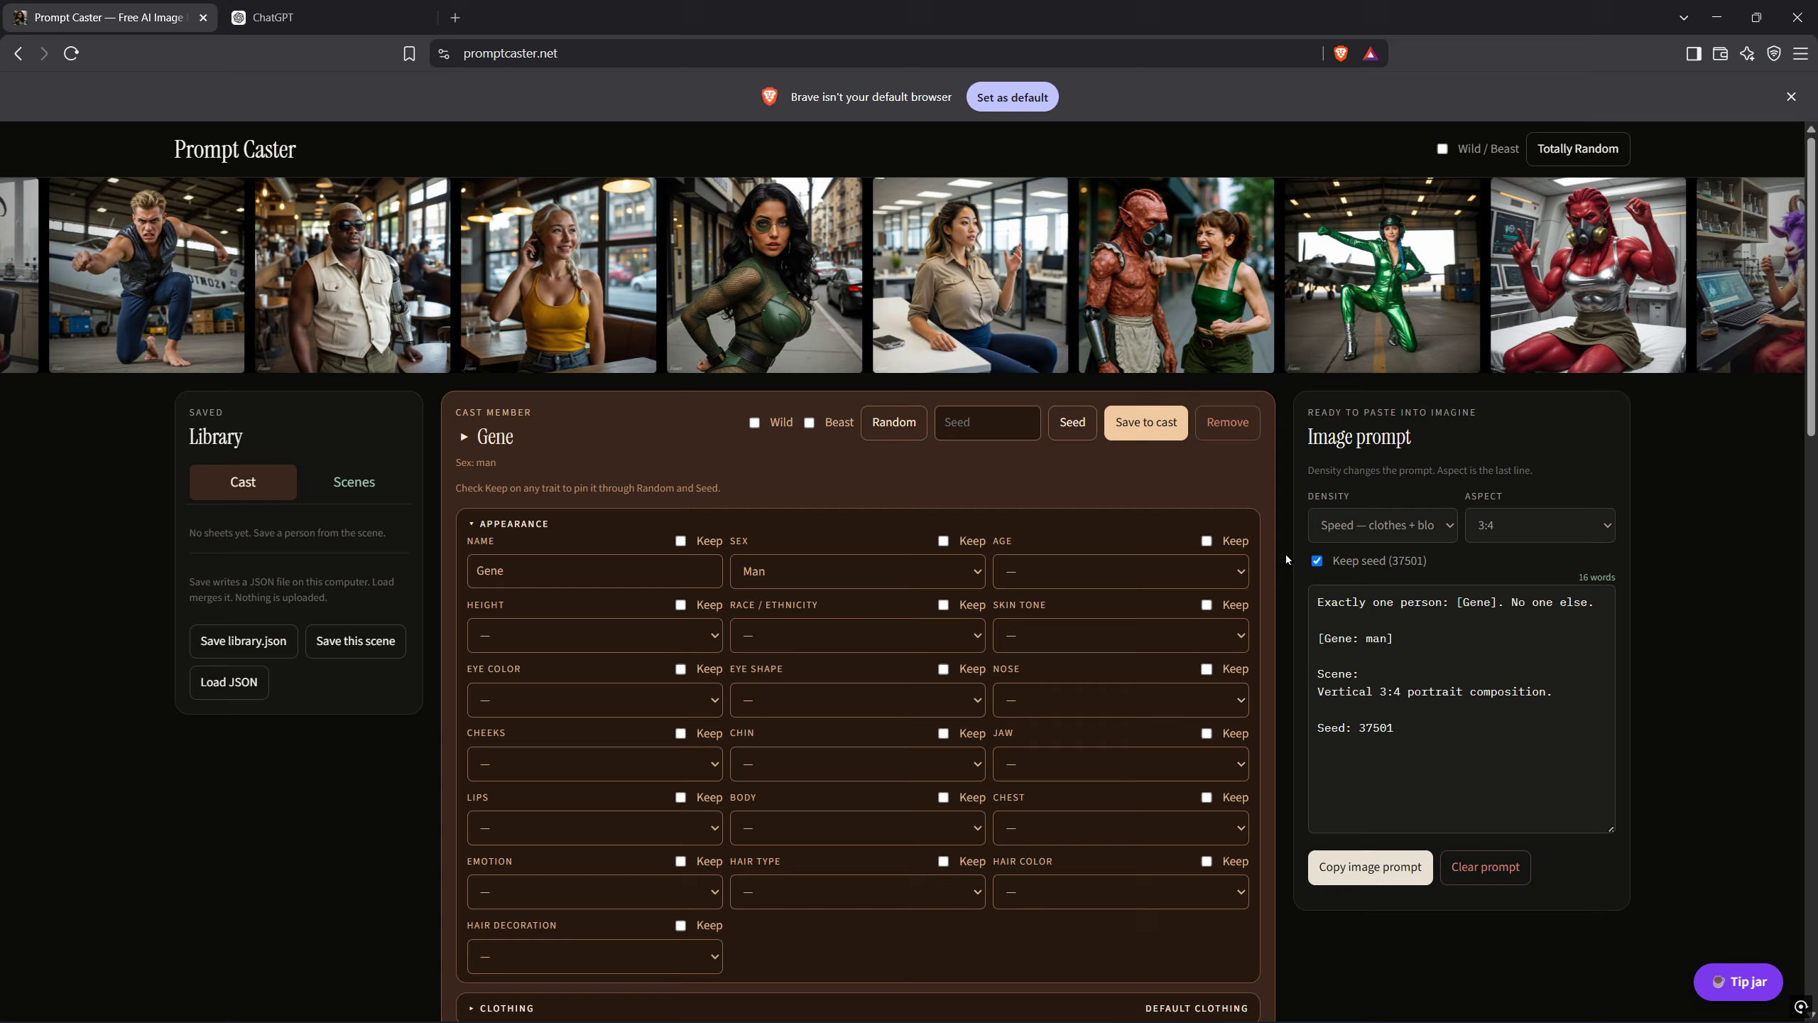
pyautogui.click(1108, 571)
pyautogui.click(1027, 672)
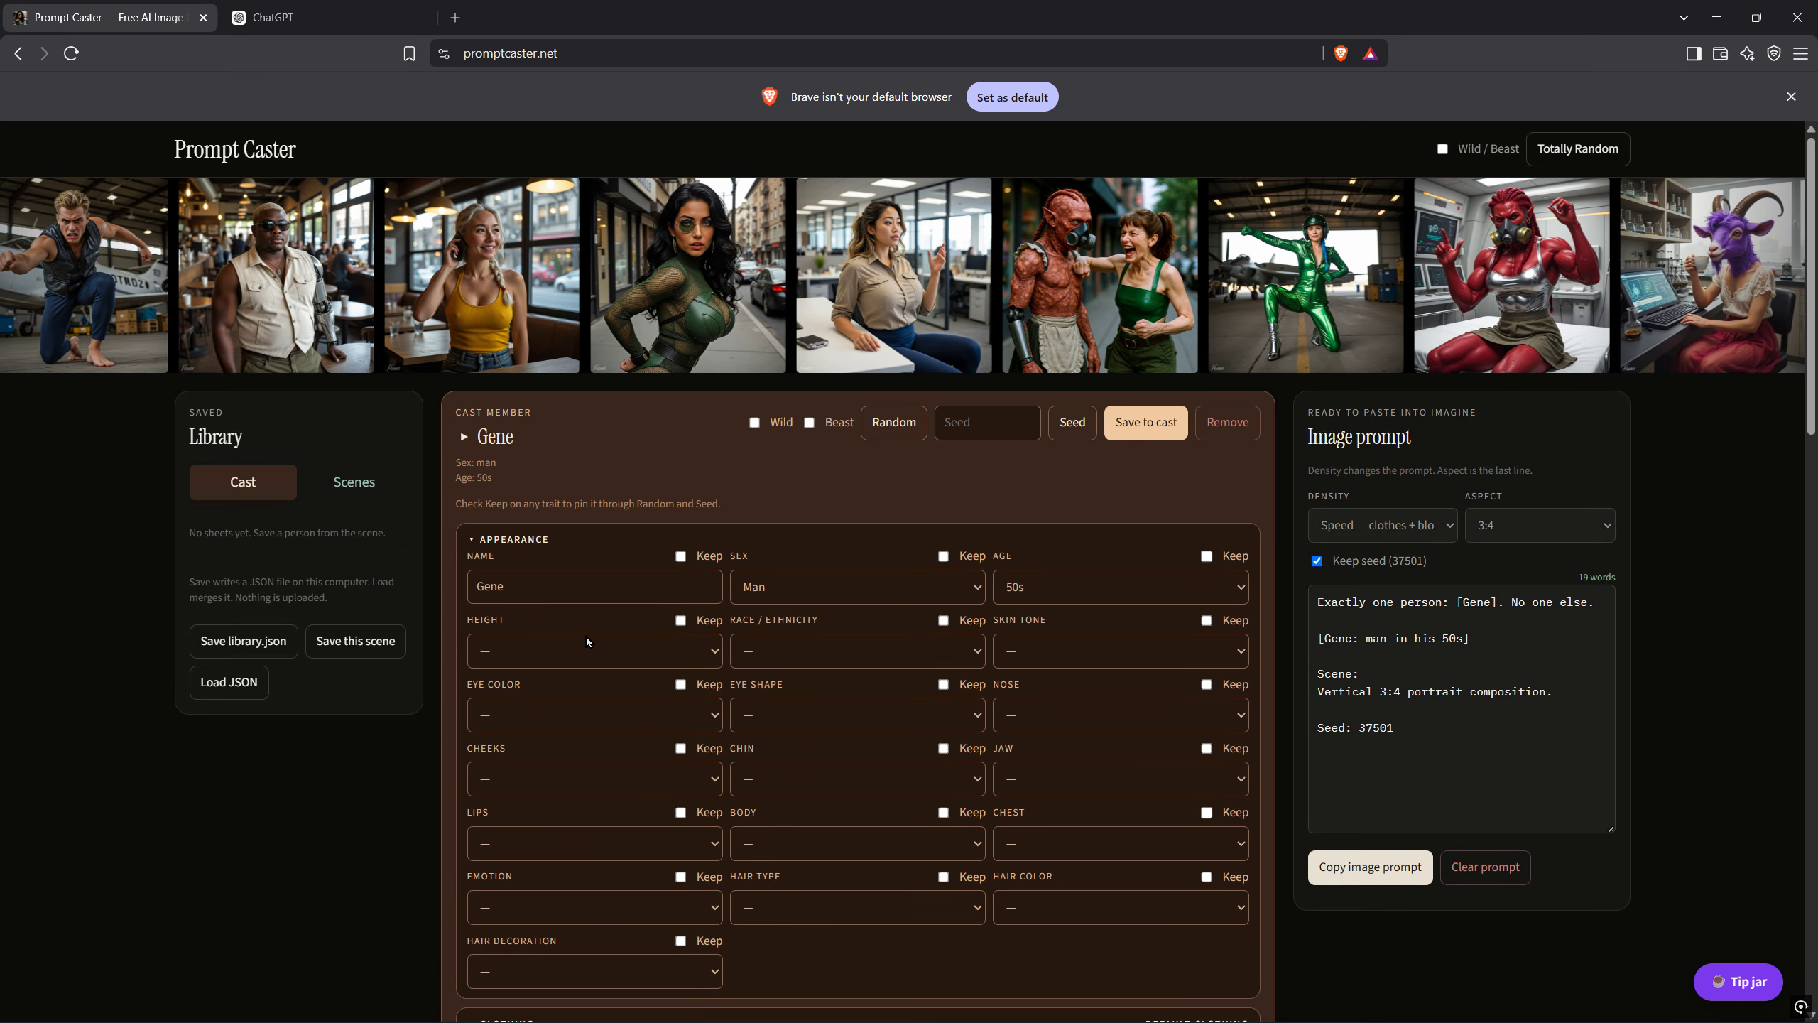
# Set the cast member's height to 1.85 m and race / ethnicity to Hispanic / Latino
pyautogui.click(687, 649)
pyautogui.click(527, 466)
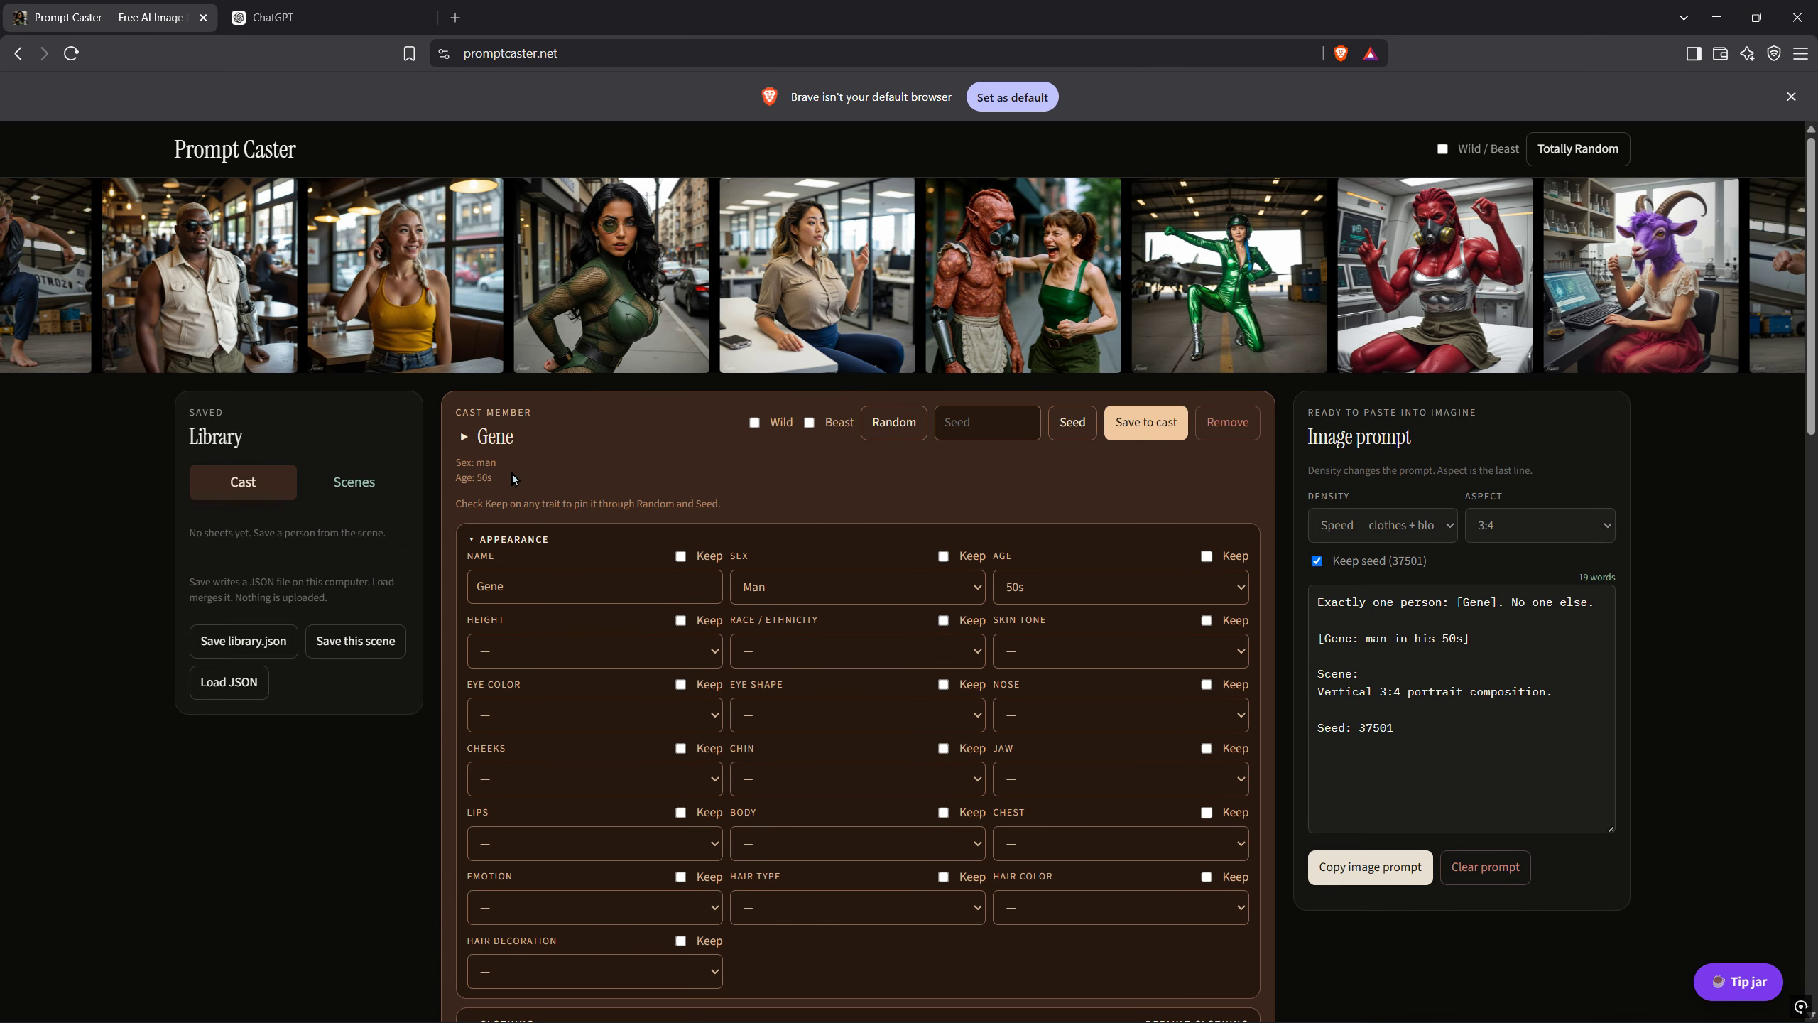
pyautogui.click(974, 677)
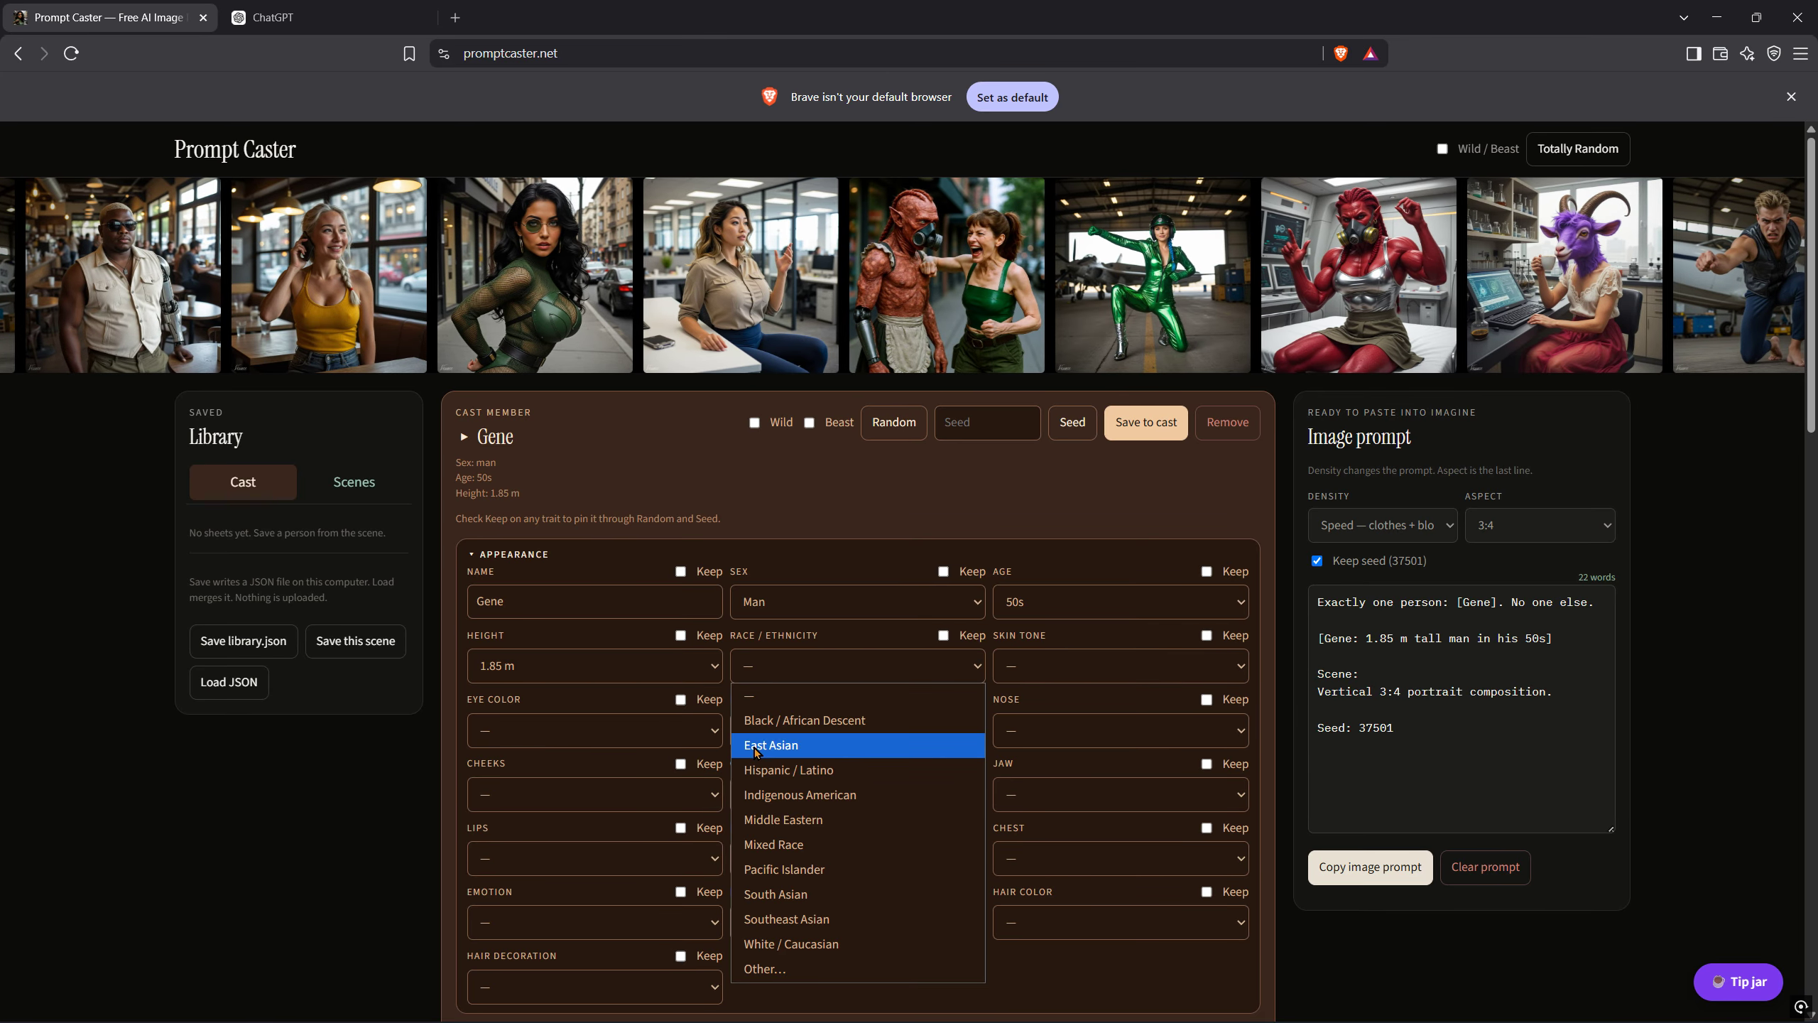
pyautogui.click(894, 764)
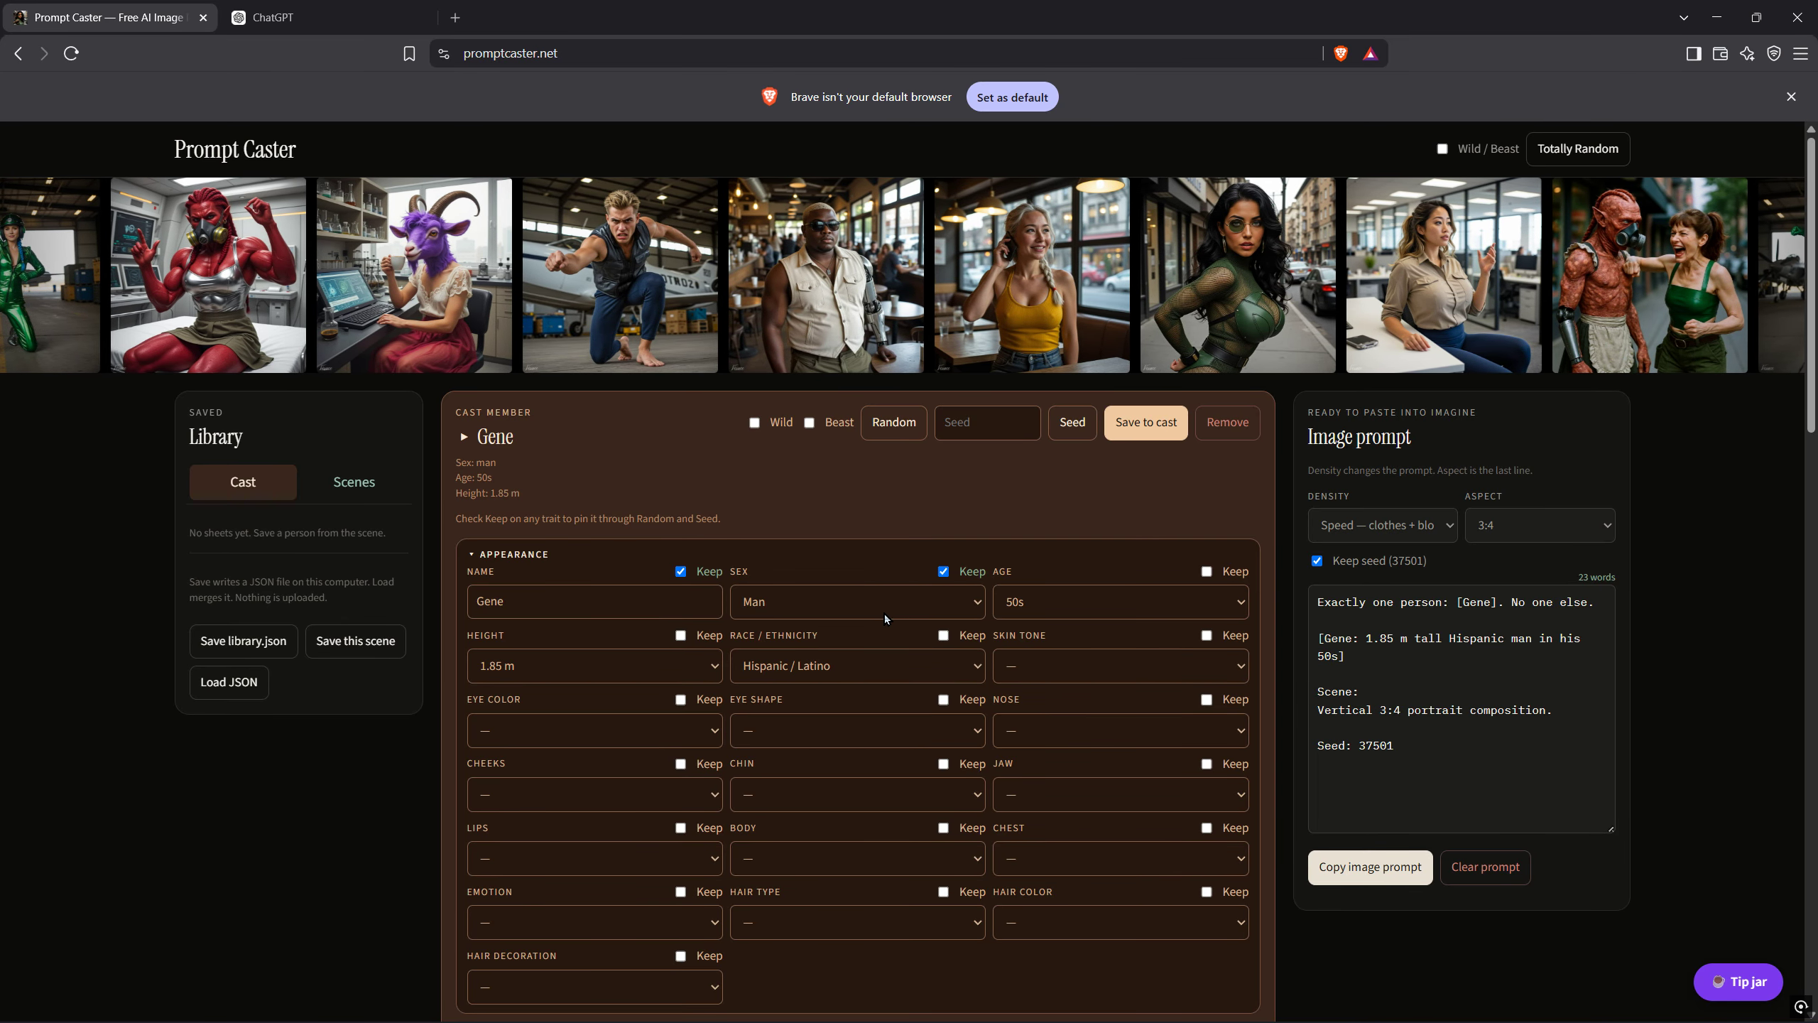
# Mark the cast member's age, height and race / ethnicity traits to be kept when randomizing
pyautogui.click(1208, 571)
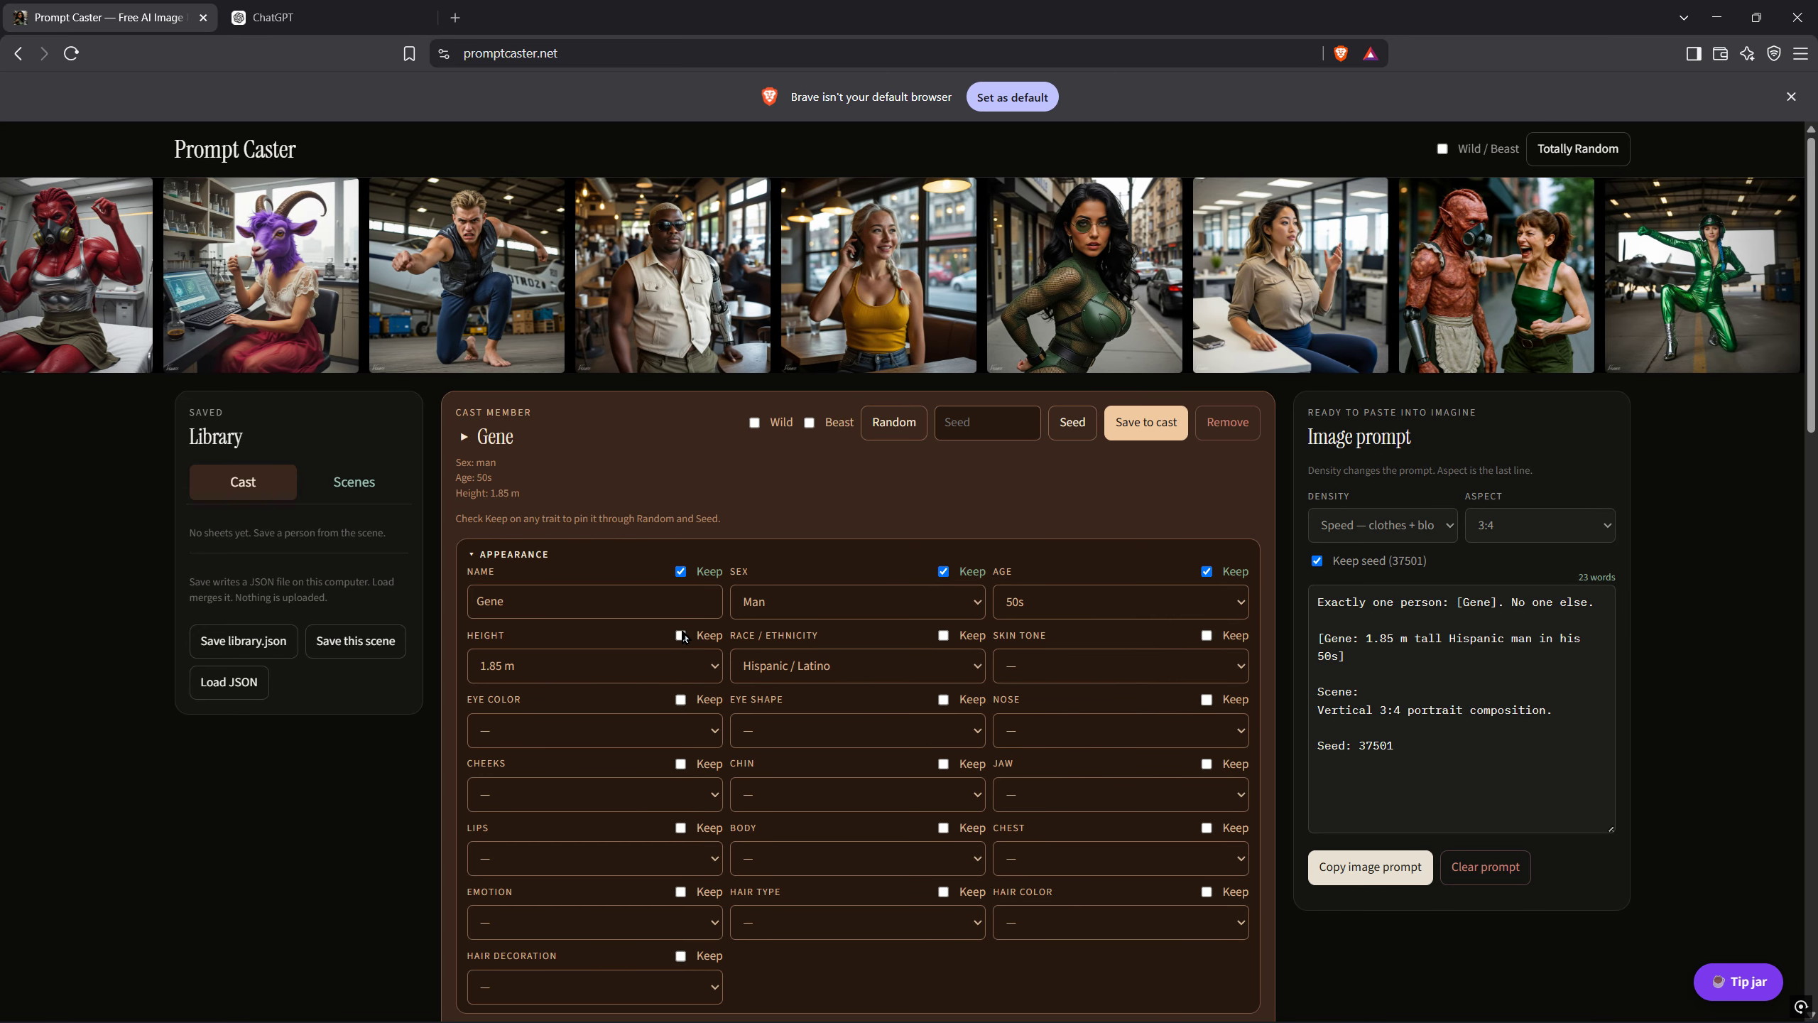
pyautogui.click(681, 635)
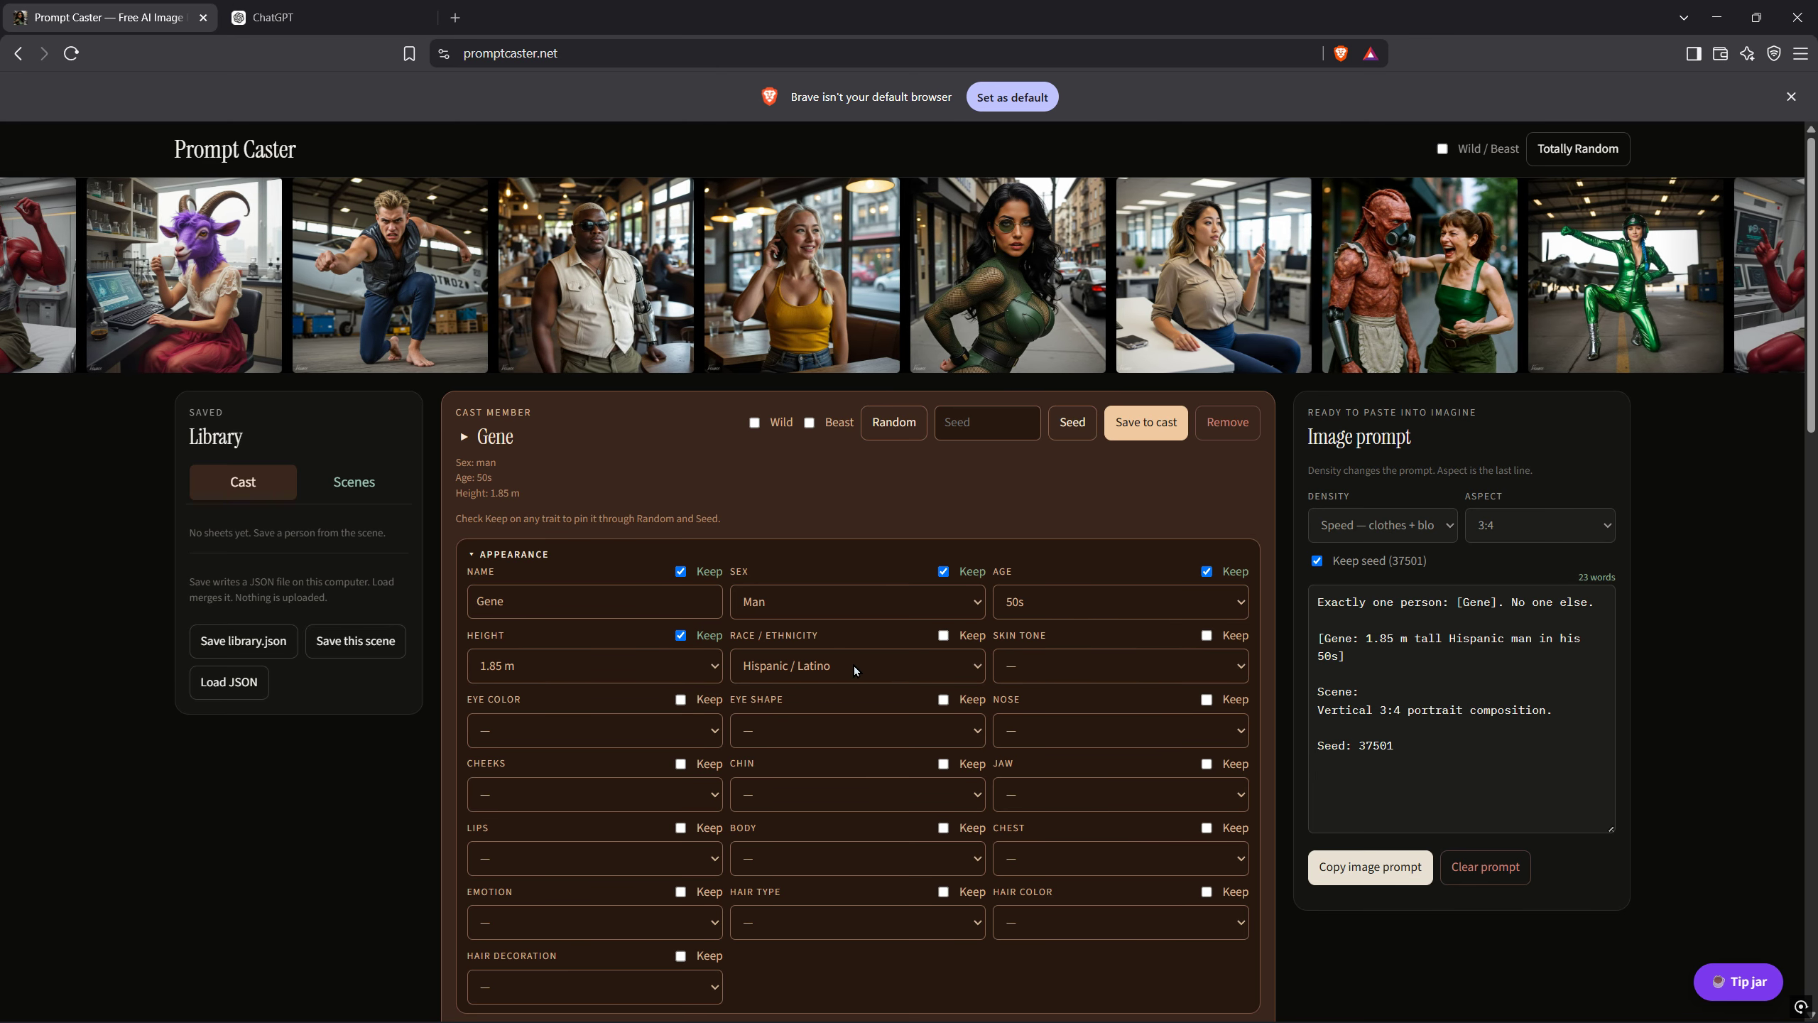
pyautogui.click(943, 635)
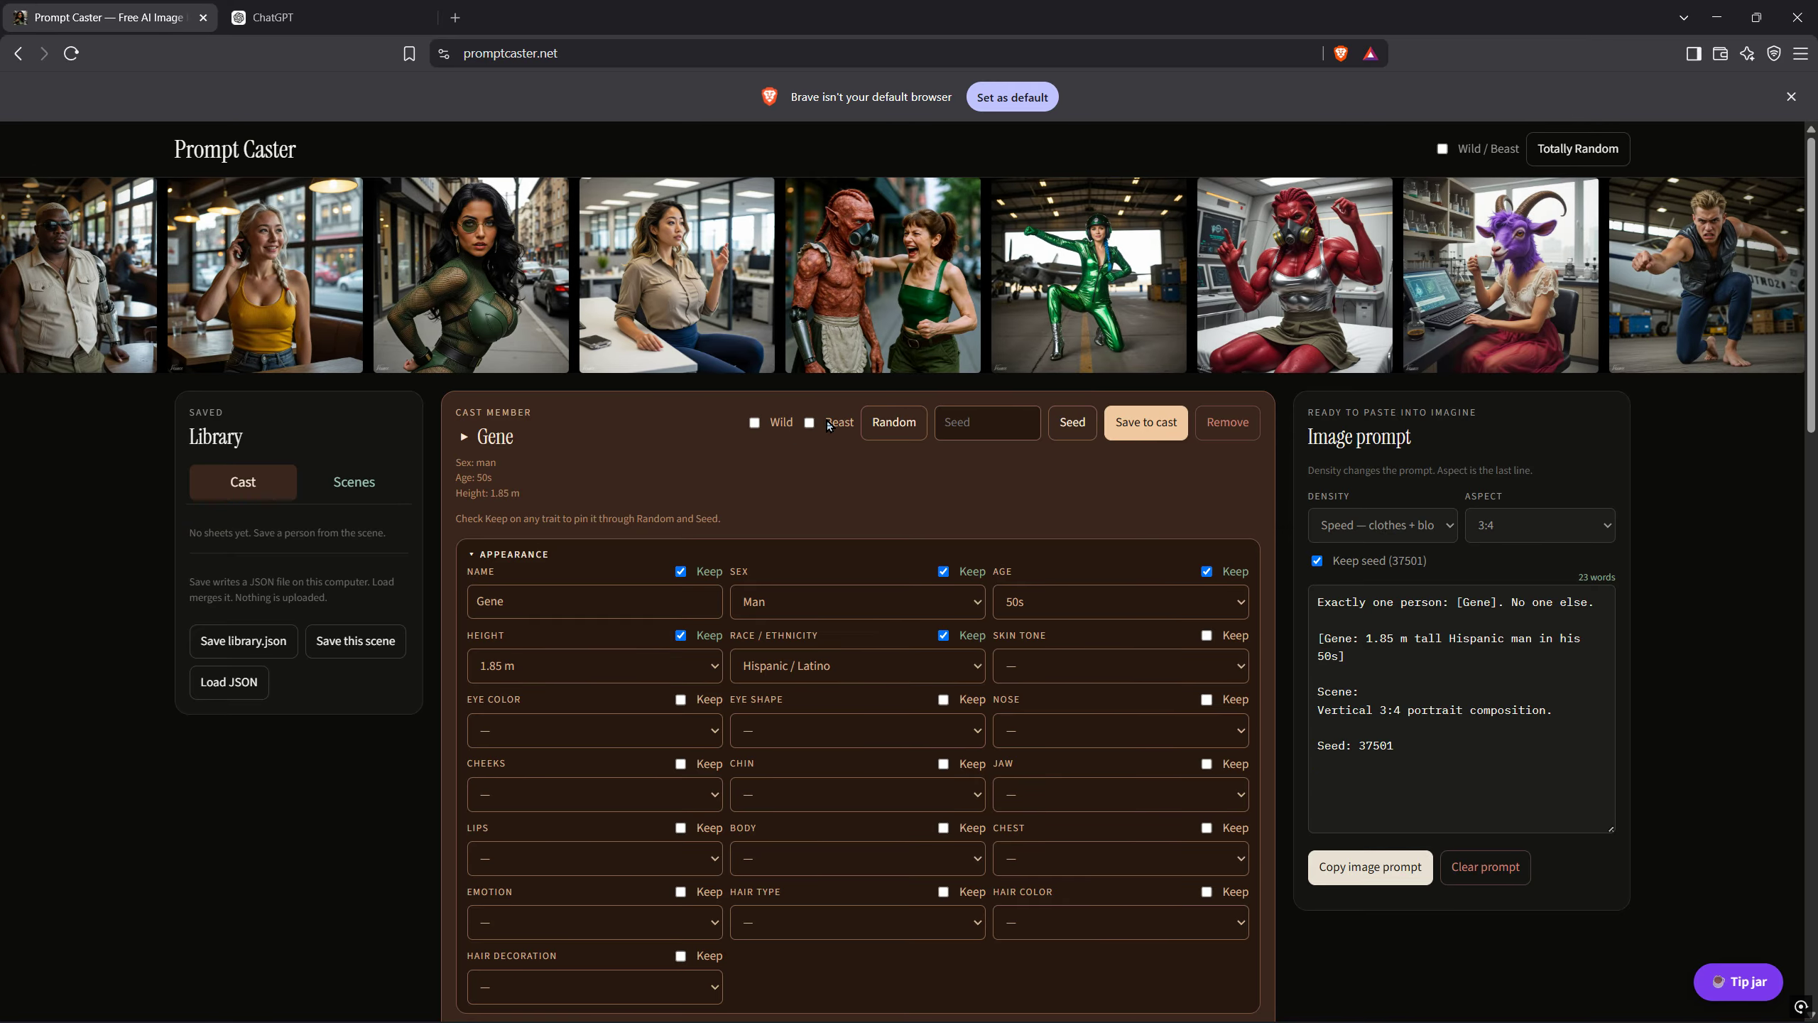
# Compare the standard height options with those in Beast mode, leaving Beast mode off and the height unchanged
pyautogui.click(714, 666)
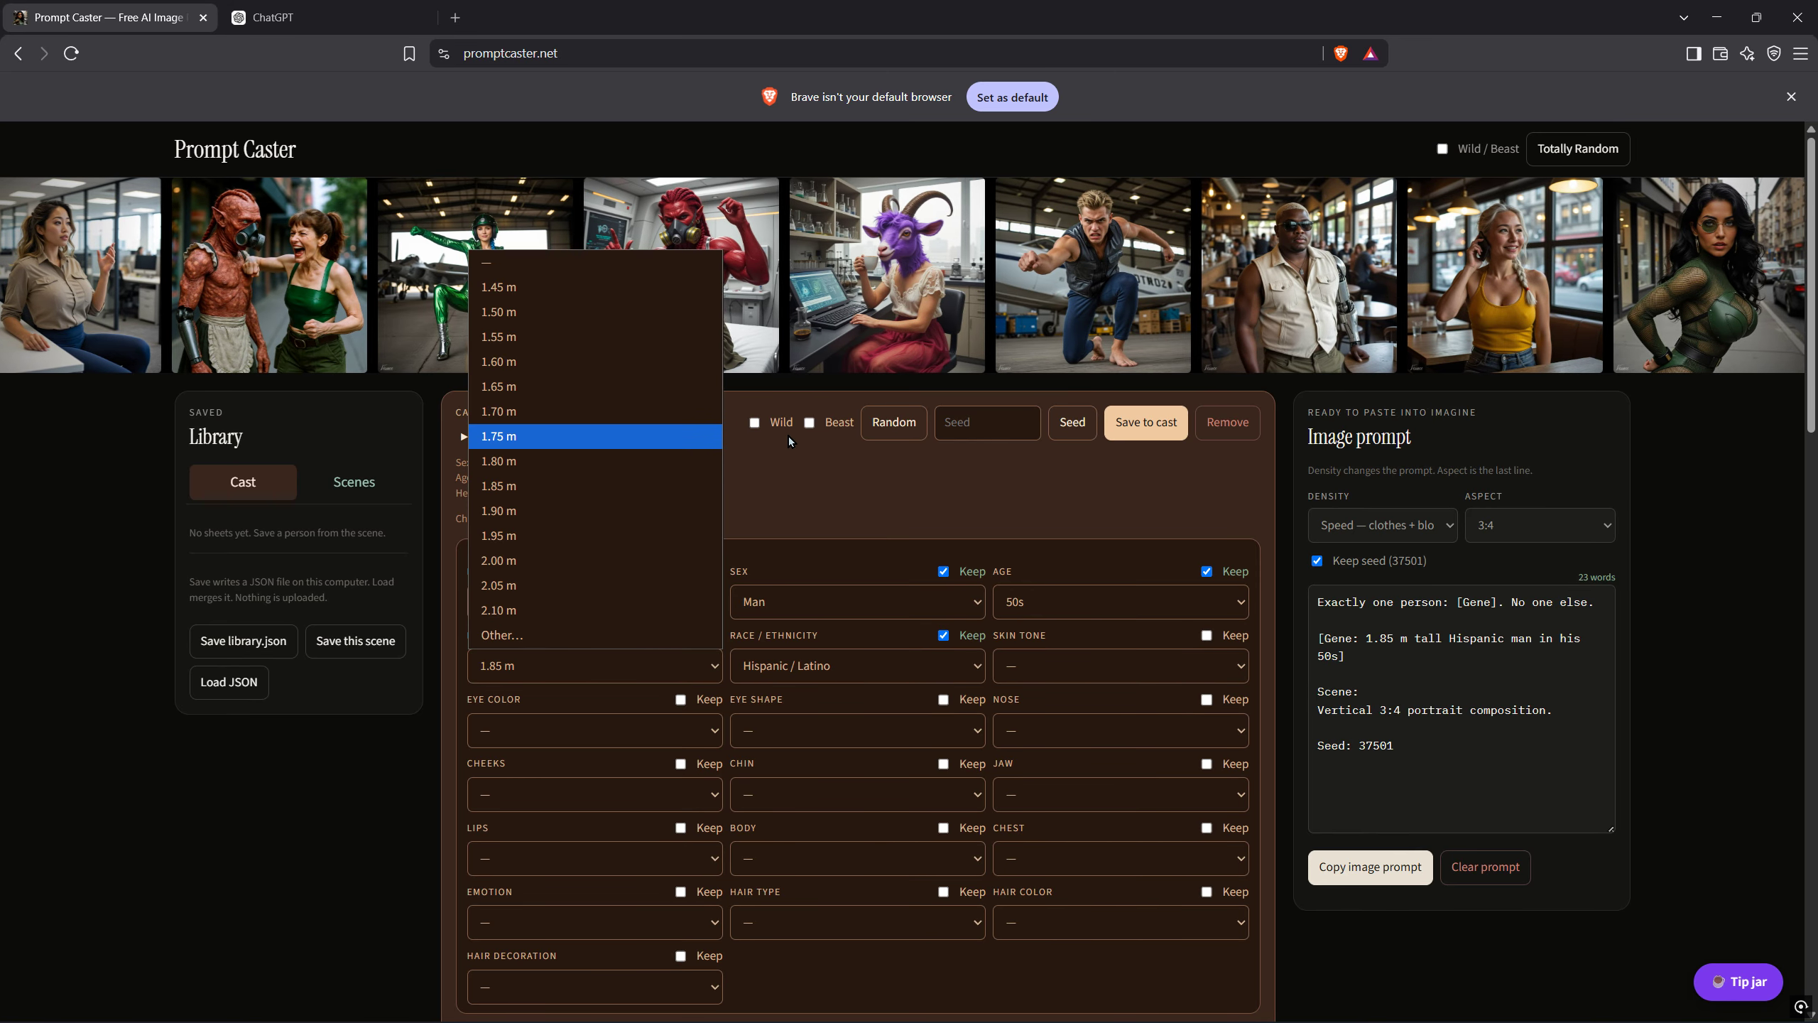
pyautogui.click(815, 422)
pyautogui.click(809, 423)
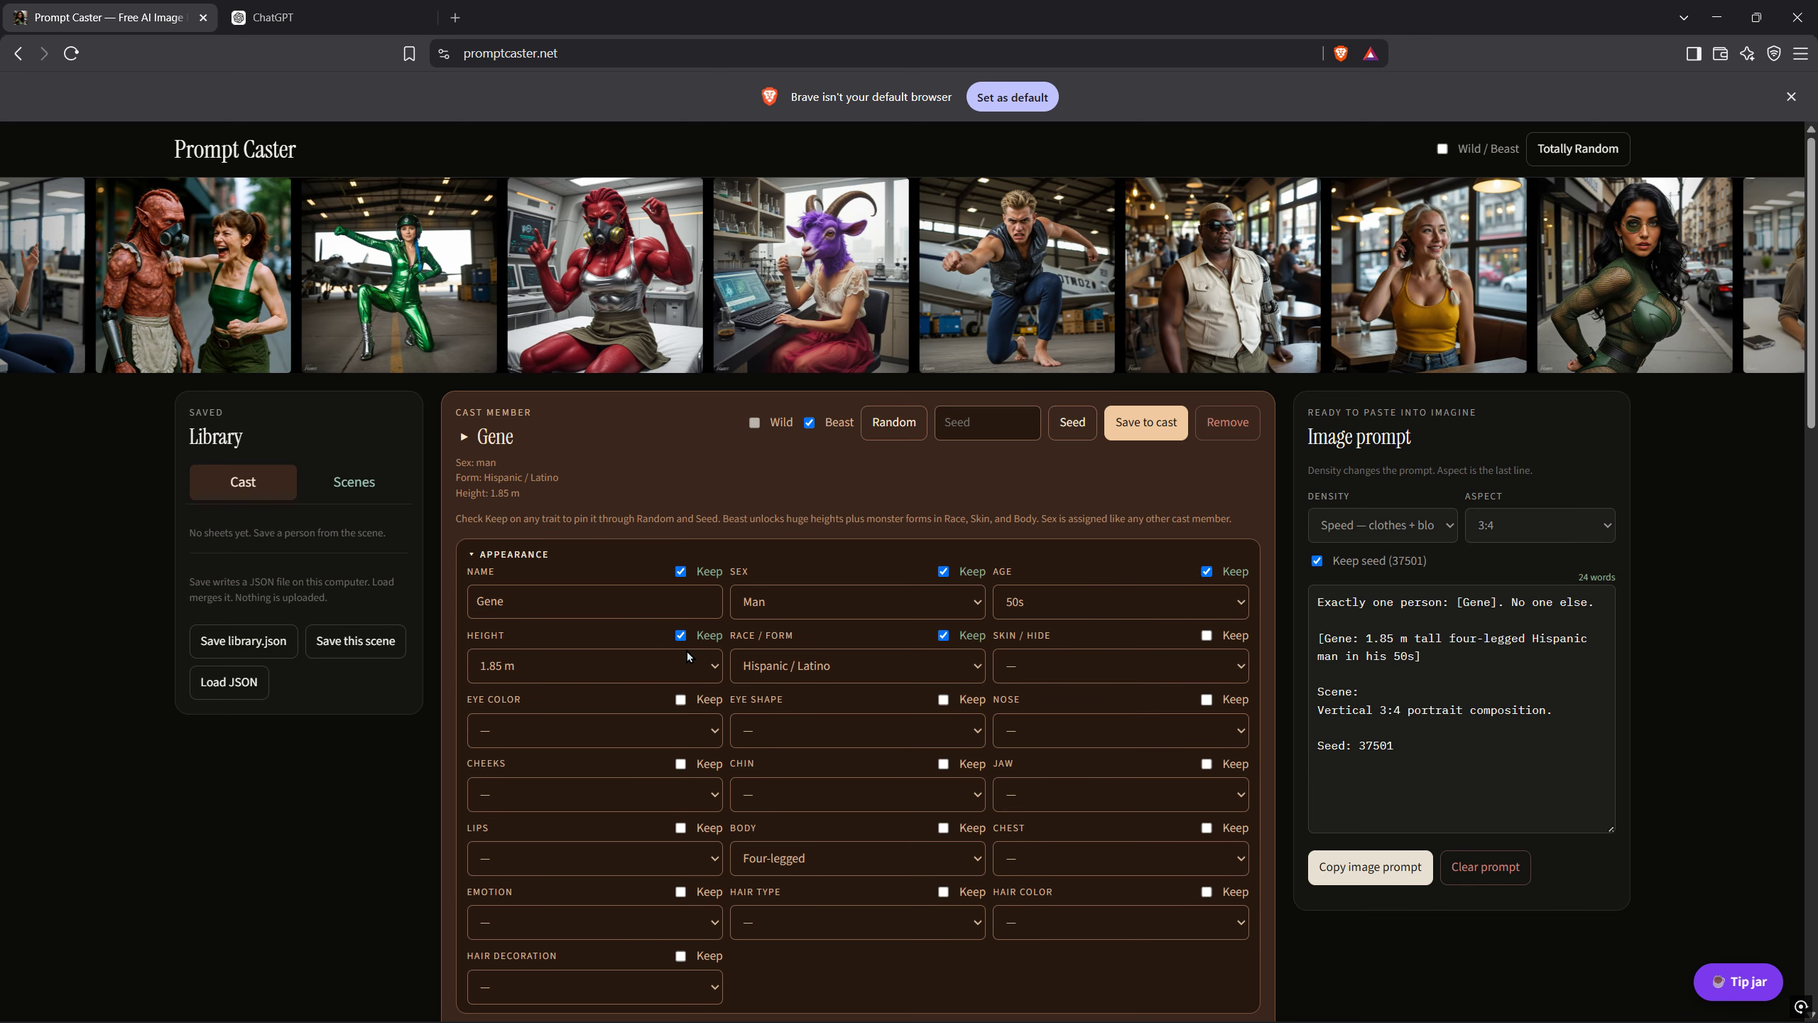
pyautogui.click(691, 670)
pyautogui.scroll(-7, 601, 544)
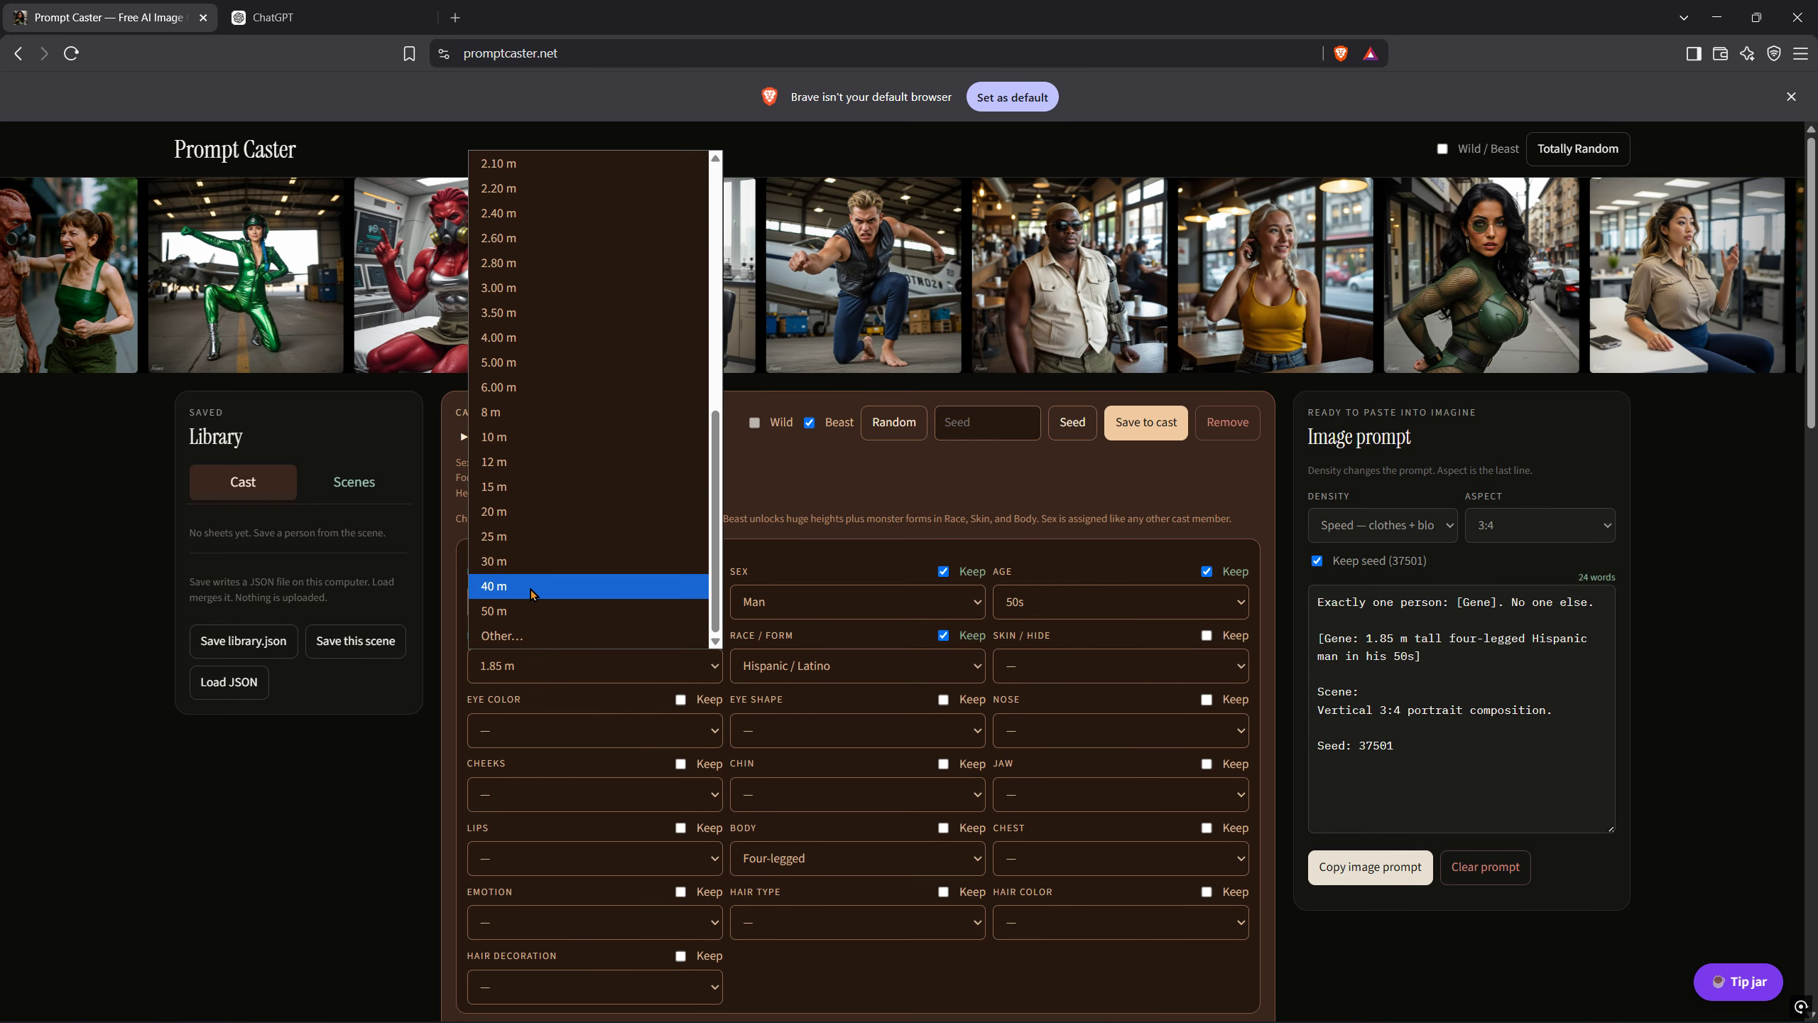
pyautogui.click(811, 423)
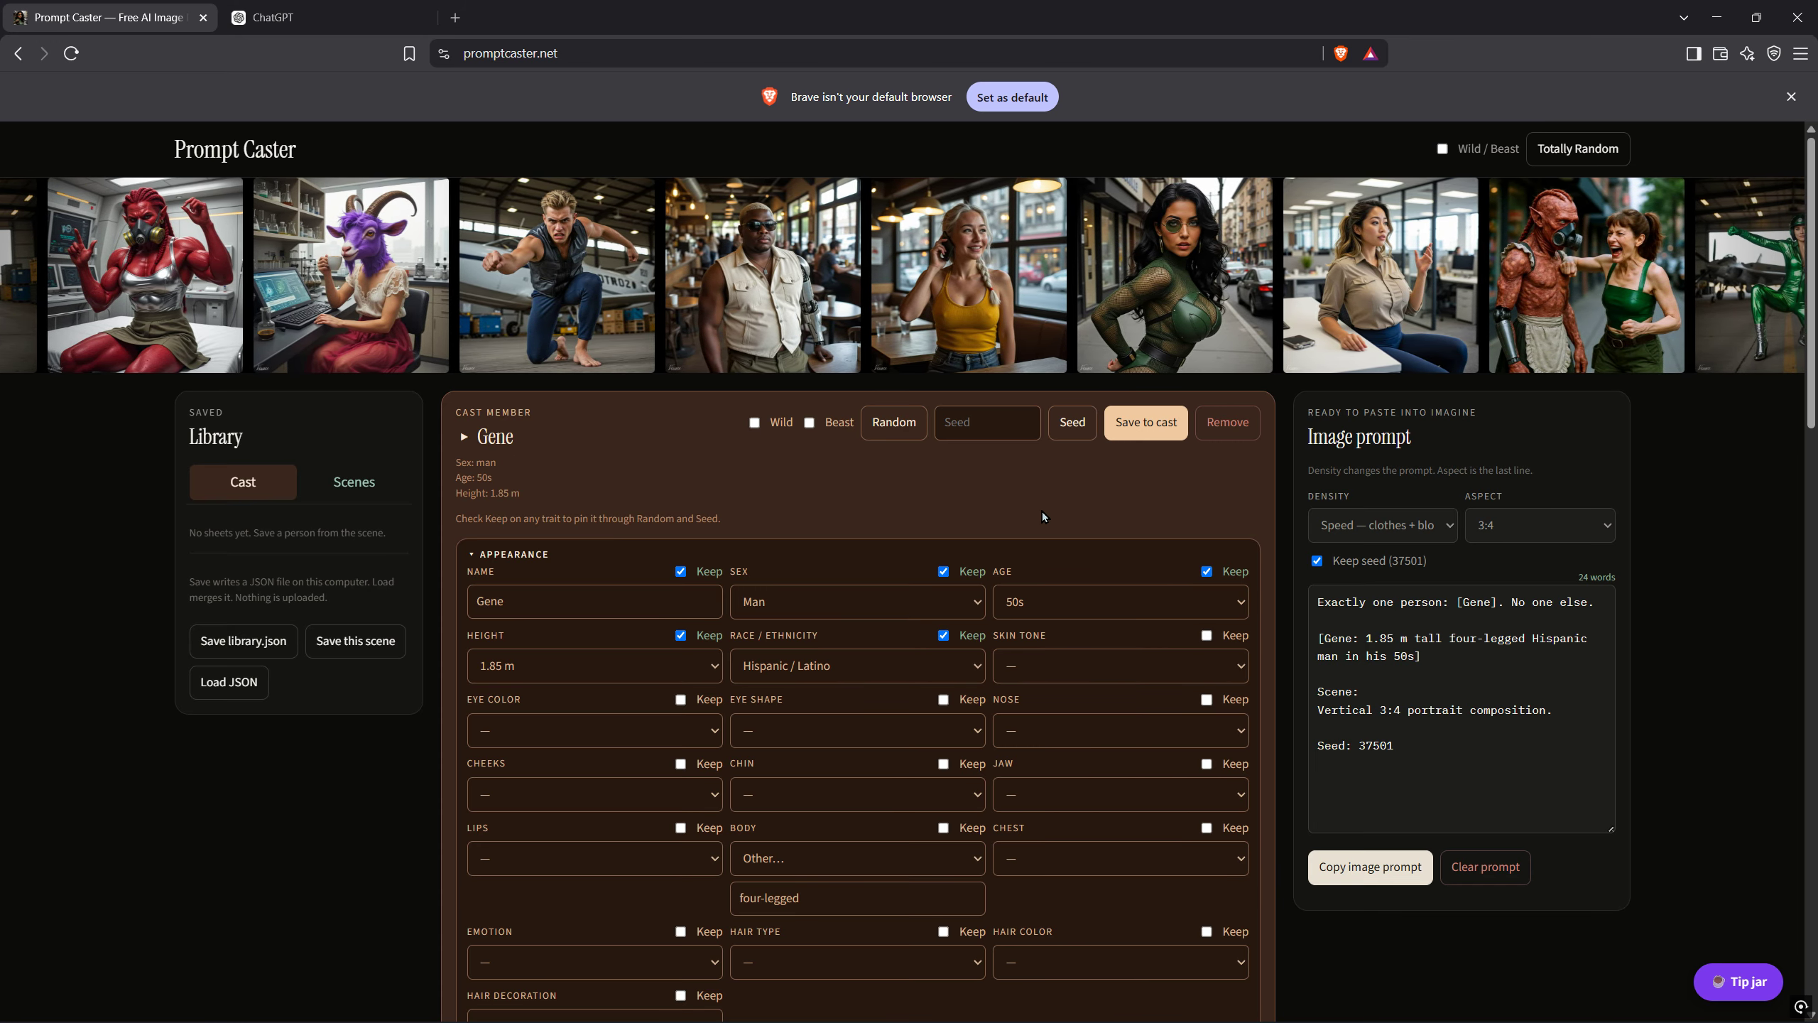
# Randomize the cast member's unpinned traits, and look over the generated appearance and the available lip options
pyautogui.click(895, 424)
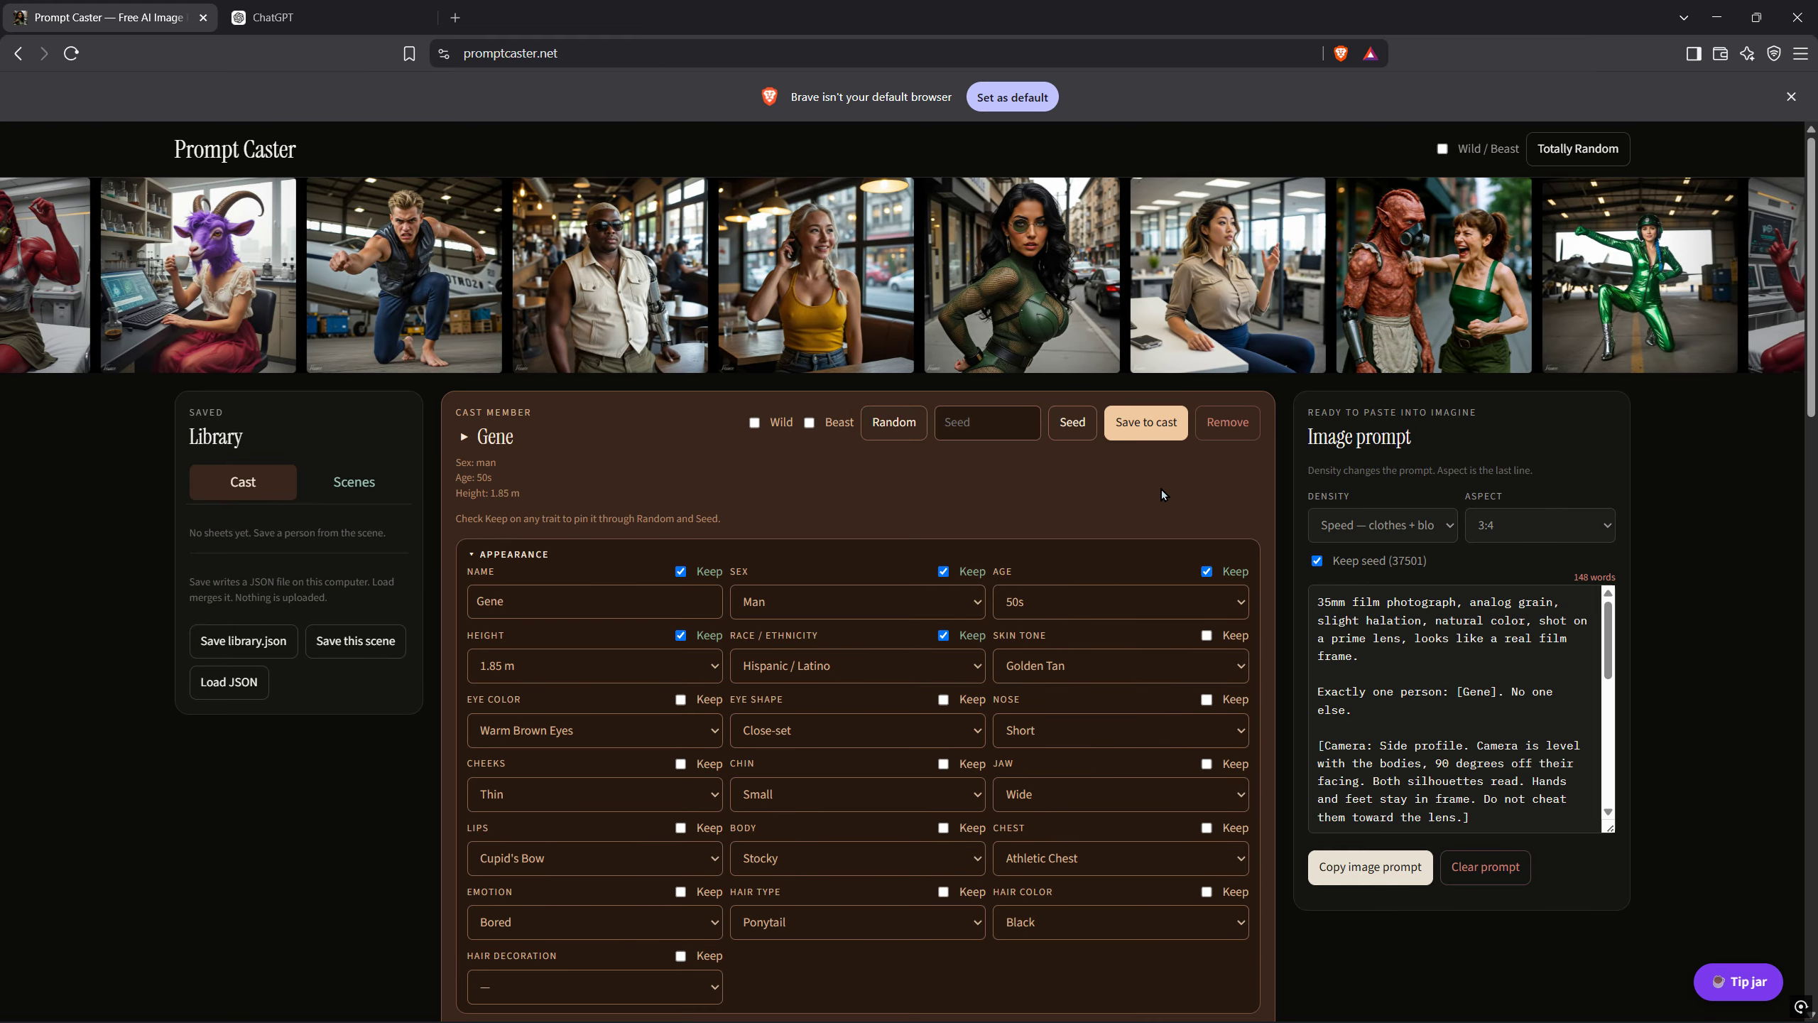
pyautogui.scroll(-7, 1162, 490)
pyautogui.scroll(3, 1068, 542)
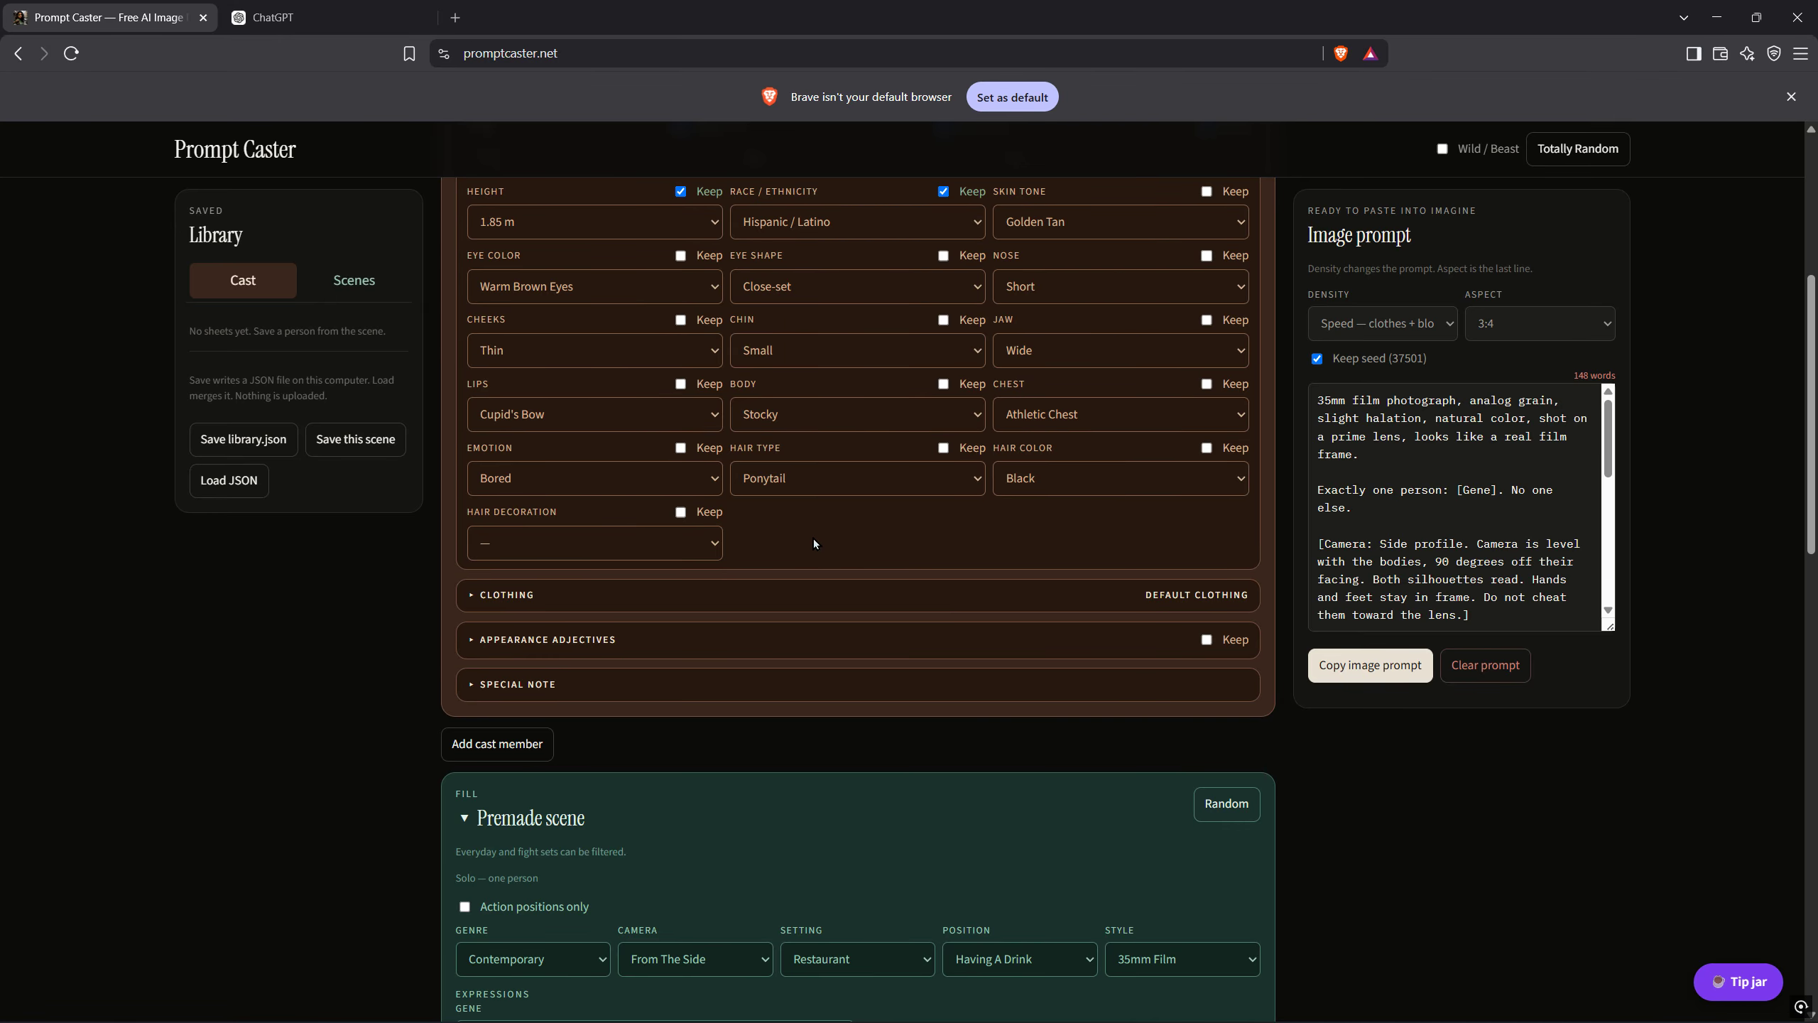
pyautogui.scroll(3, 1095, 538)
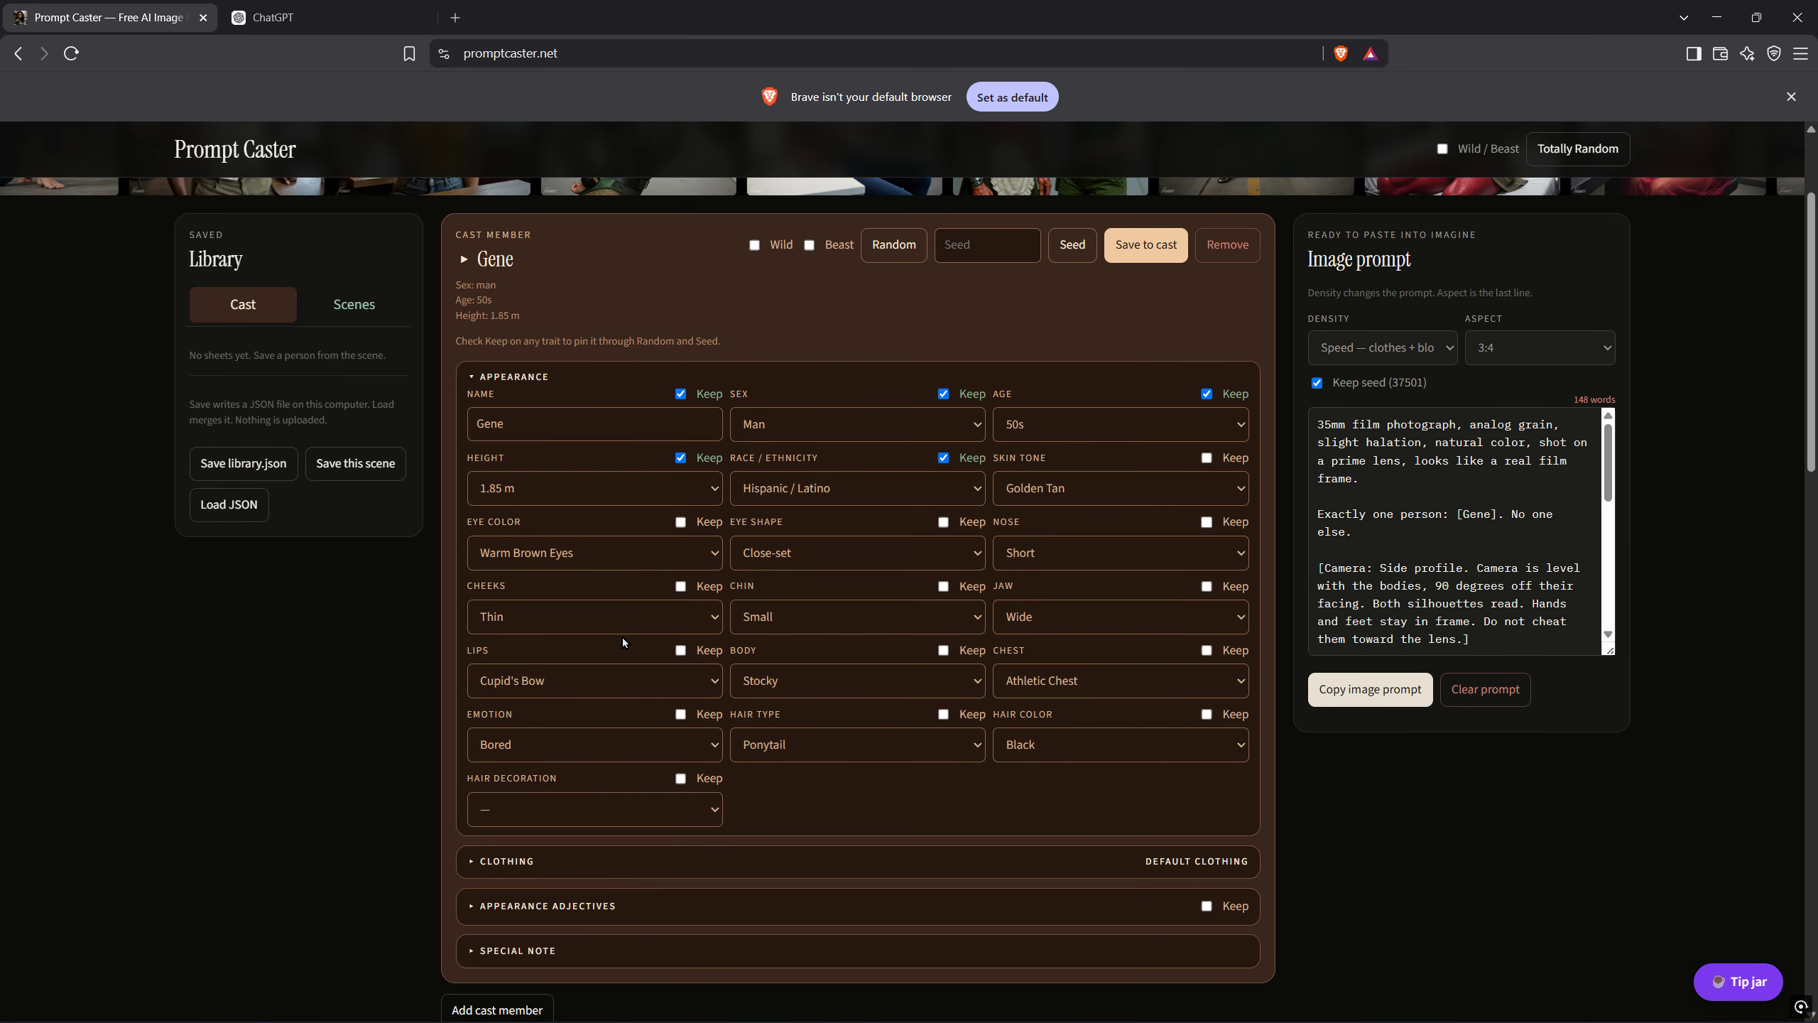
pyautogui.click(695, 680)
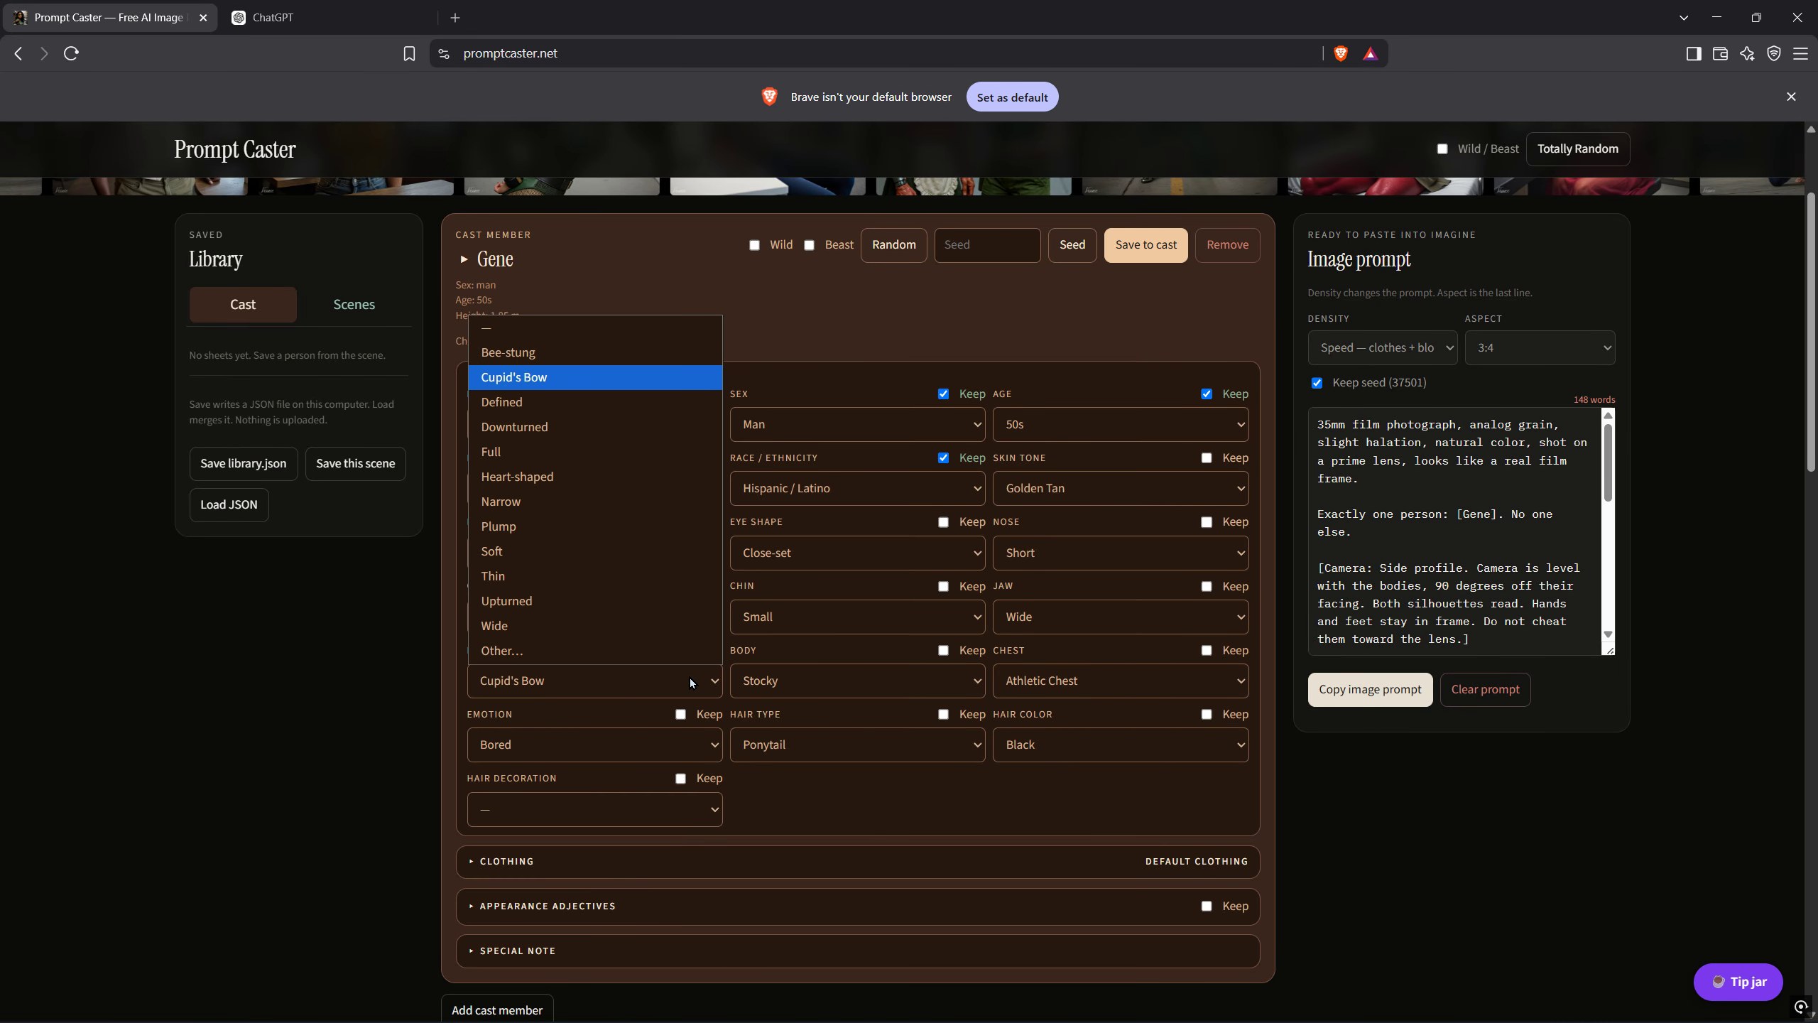
pyautogui.click(893, 869)
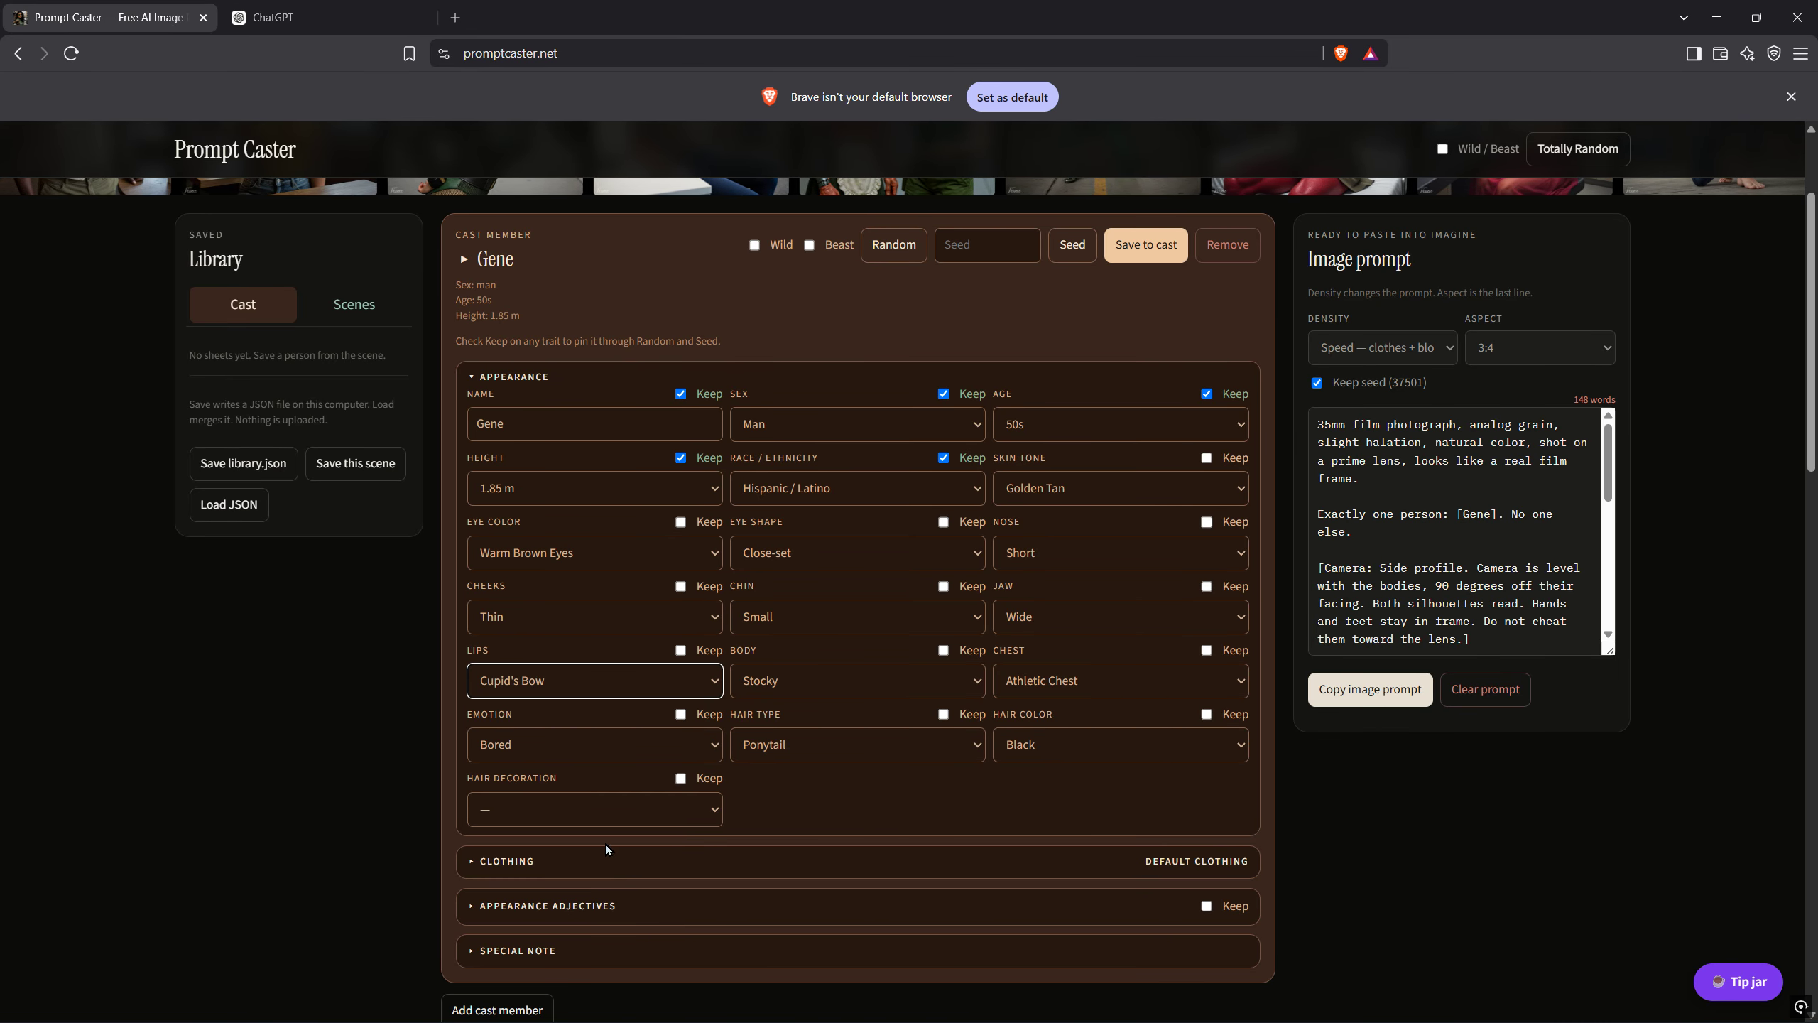
# Expand the cast member's clothing section, apply the default clothing, and review the clothing slots
pyautogui.scroll(-4, 893, 869)
pyautogui.click(469, 509)
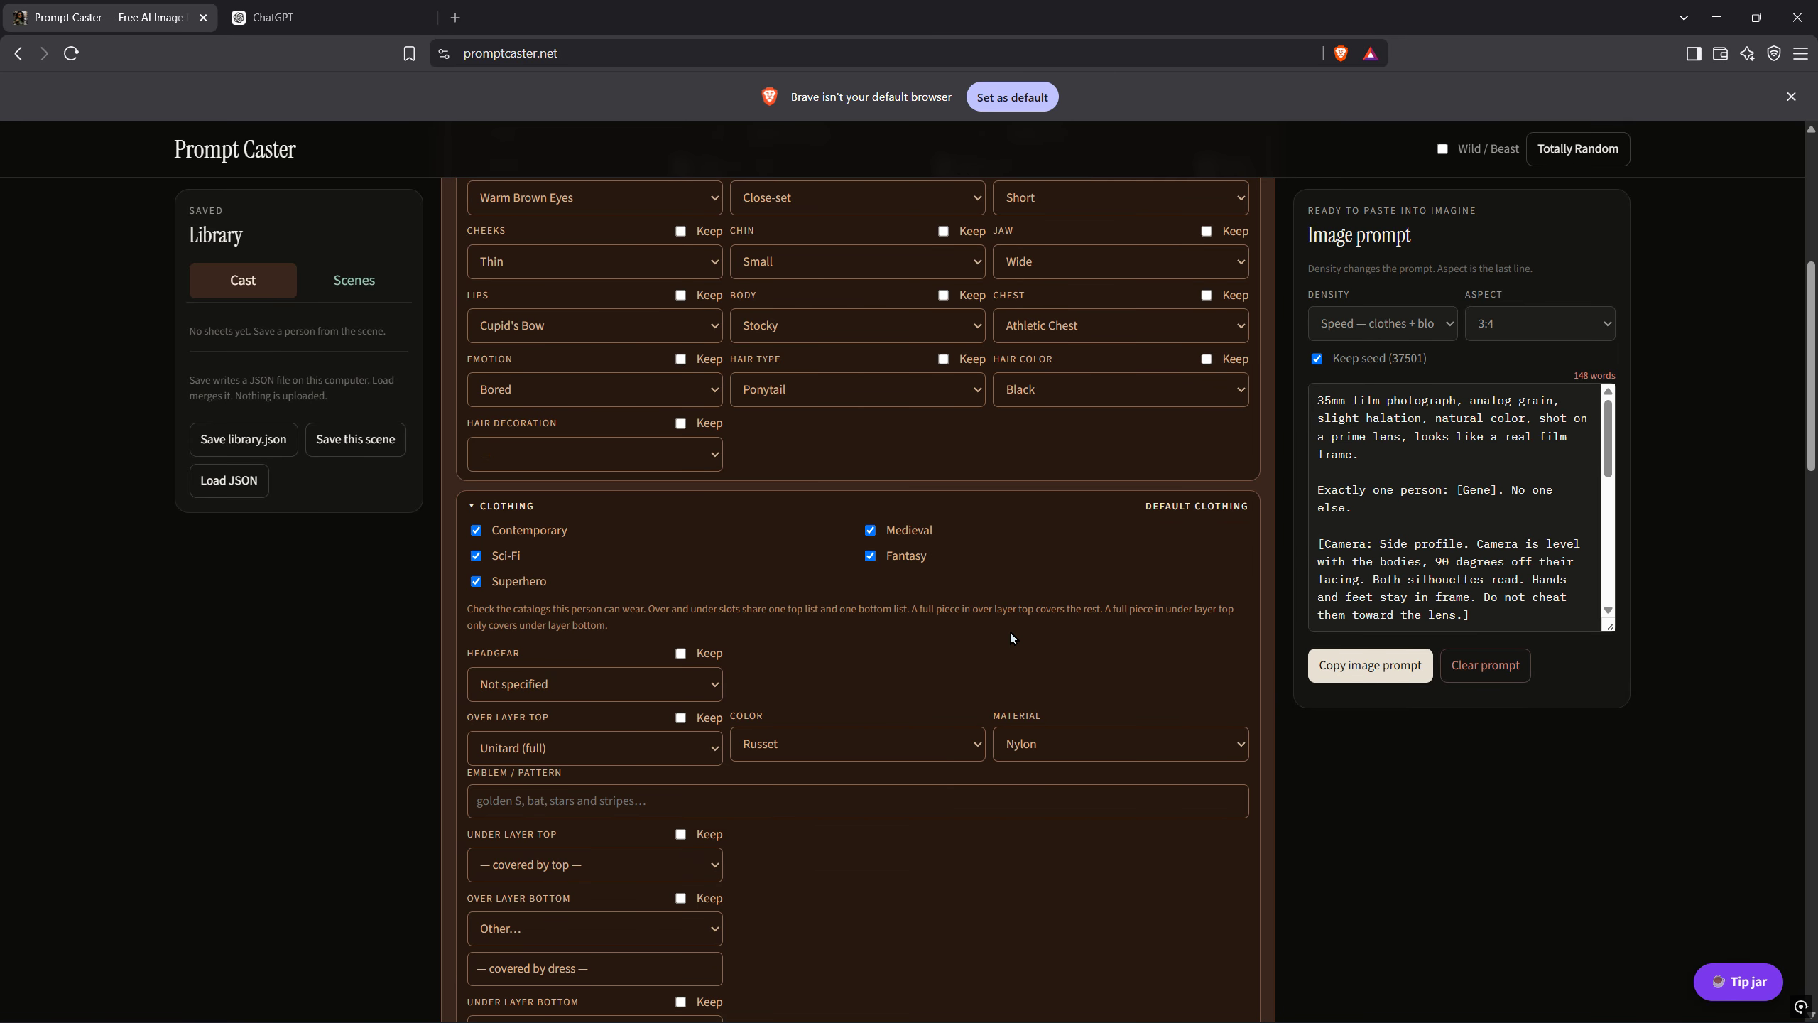
pyautogui.click(1212, 507)
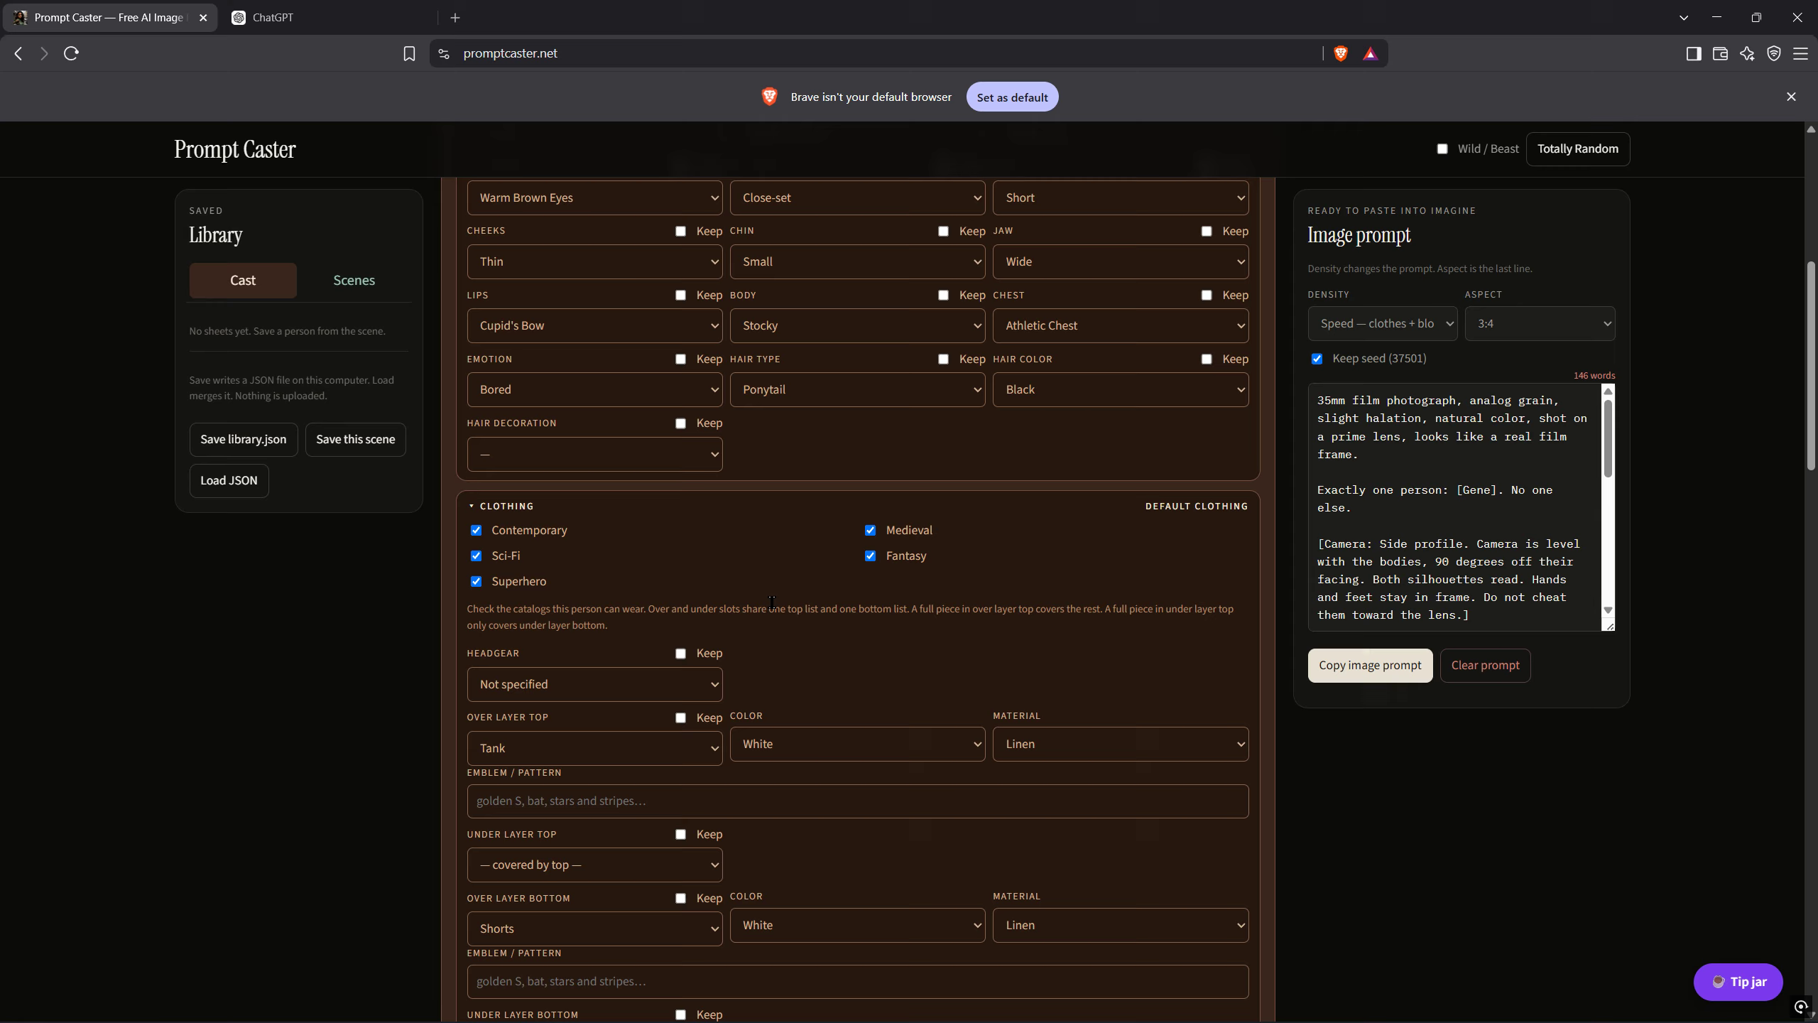
pyautogui.scroll(-5, 923, 691)
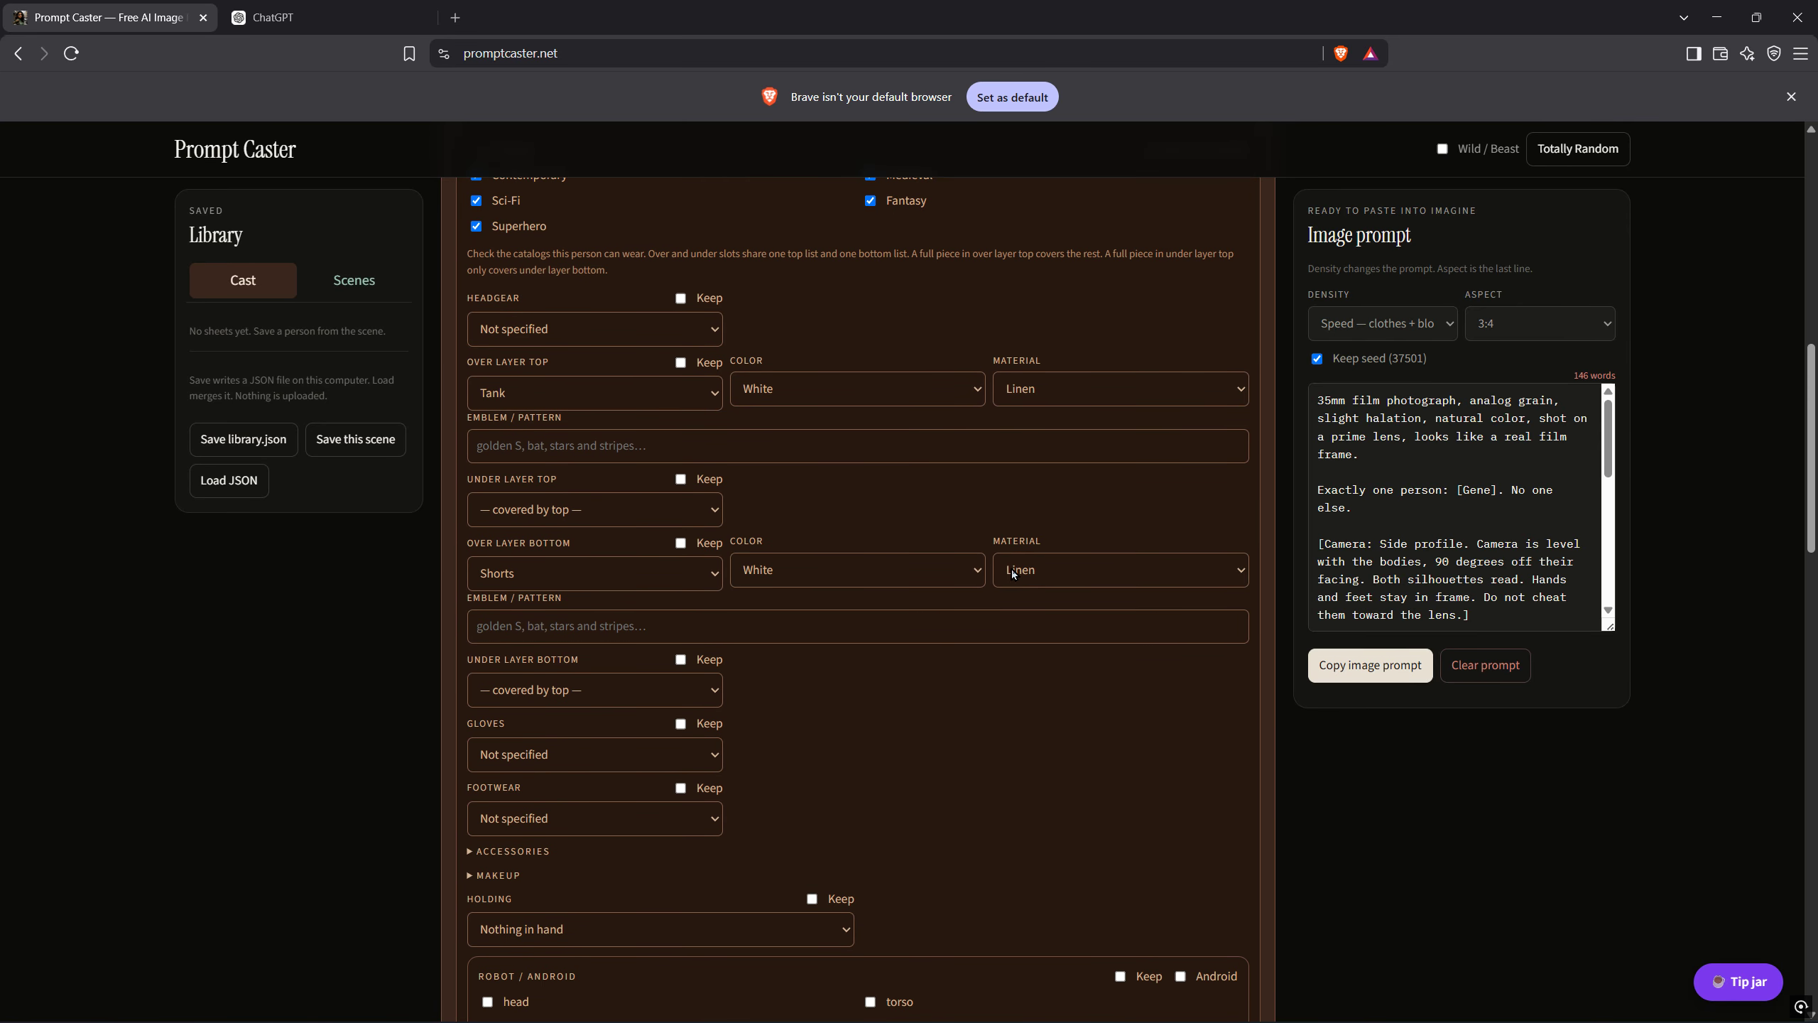
pyautogui.scroll(3, 739, 707)
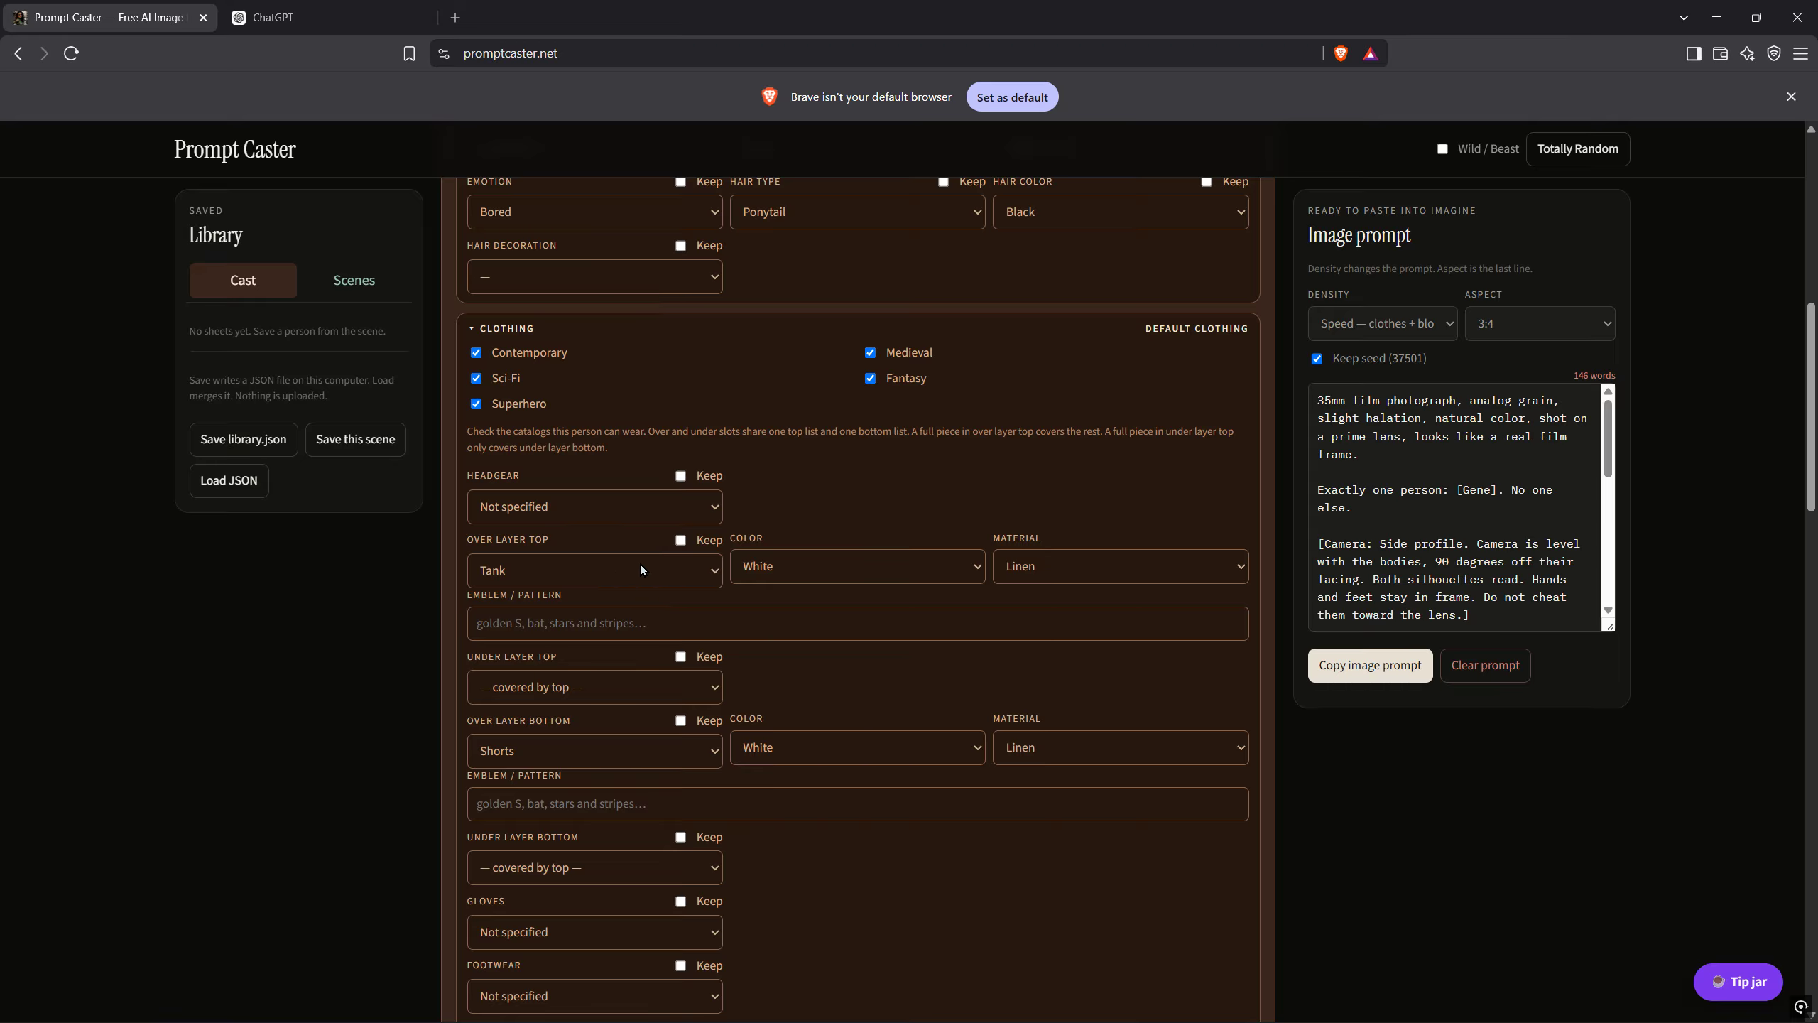
# Set the over layer top to Shipsuit (full)
pyautogui.click(704, 575)
pyautogui.scroll(-1, 554, 344)
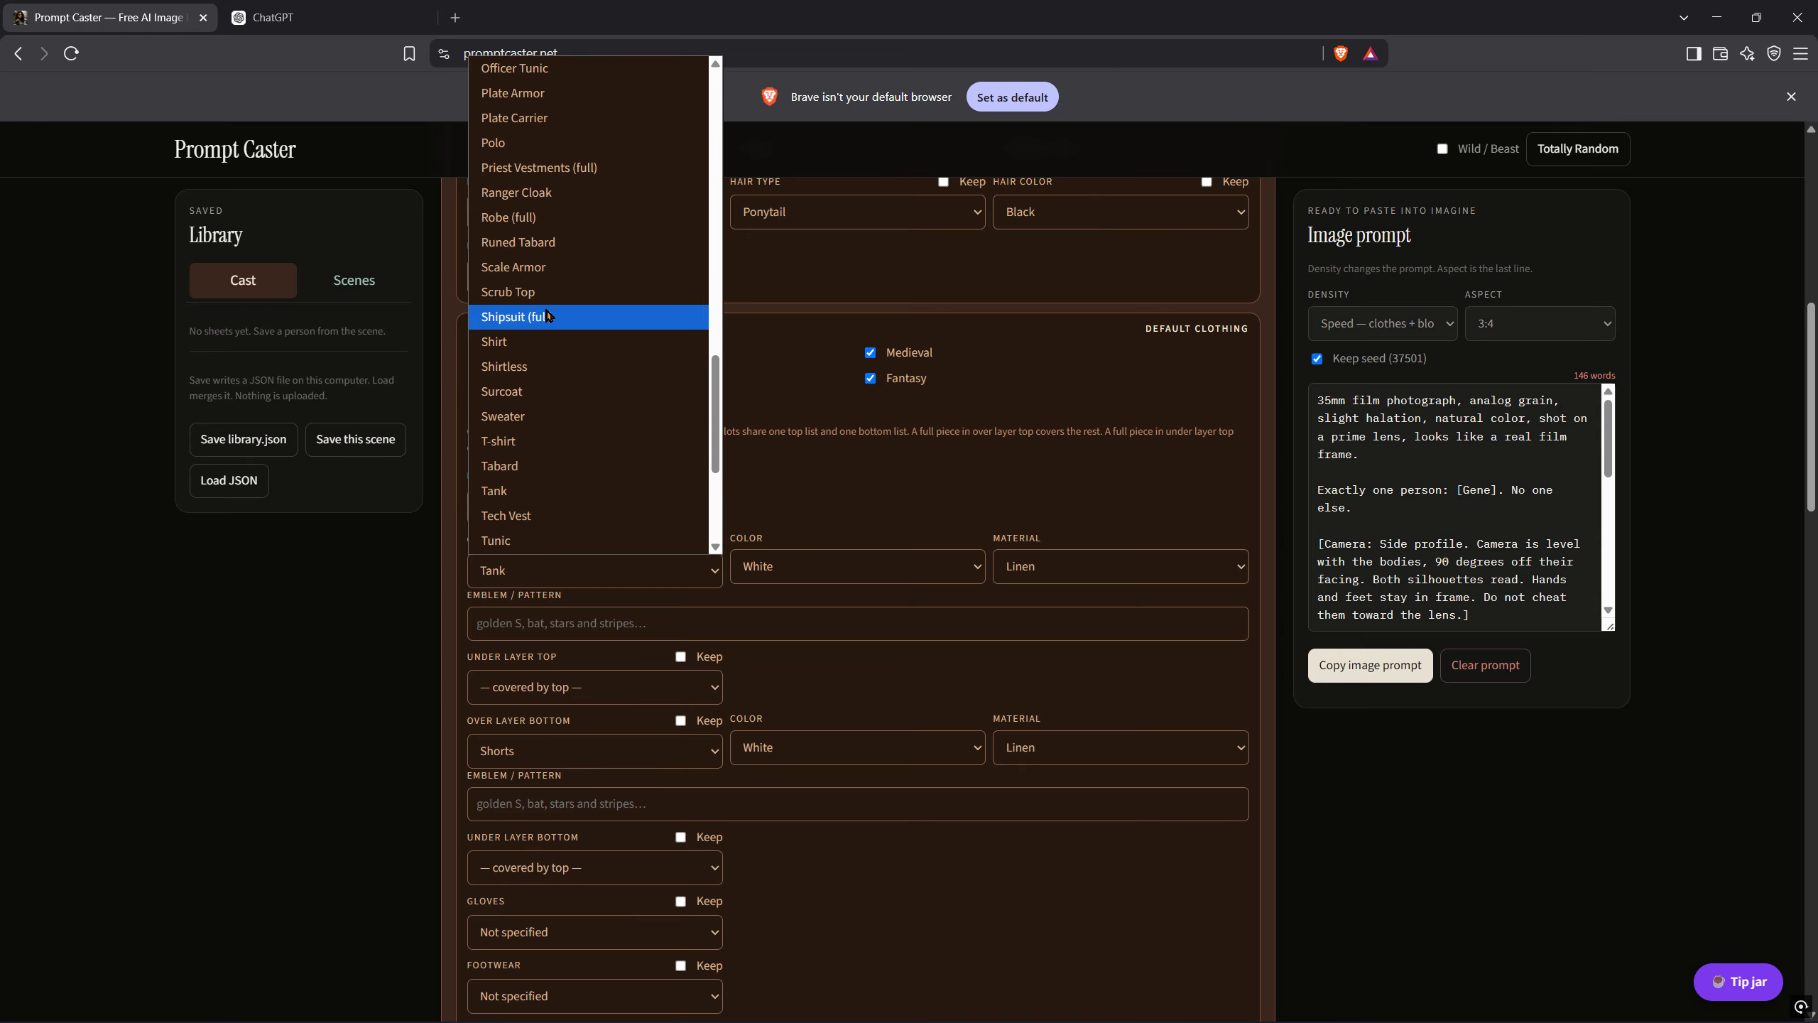
pyautogui.click(535, 321)
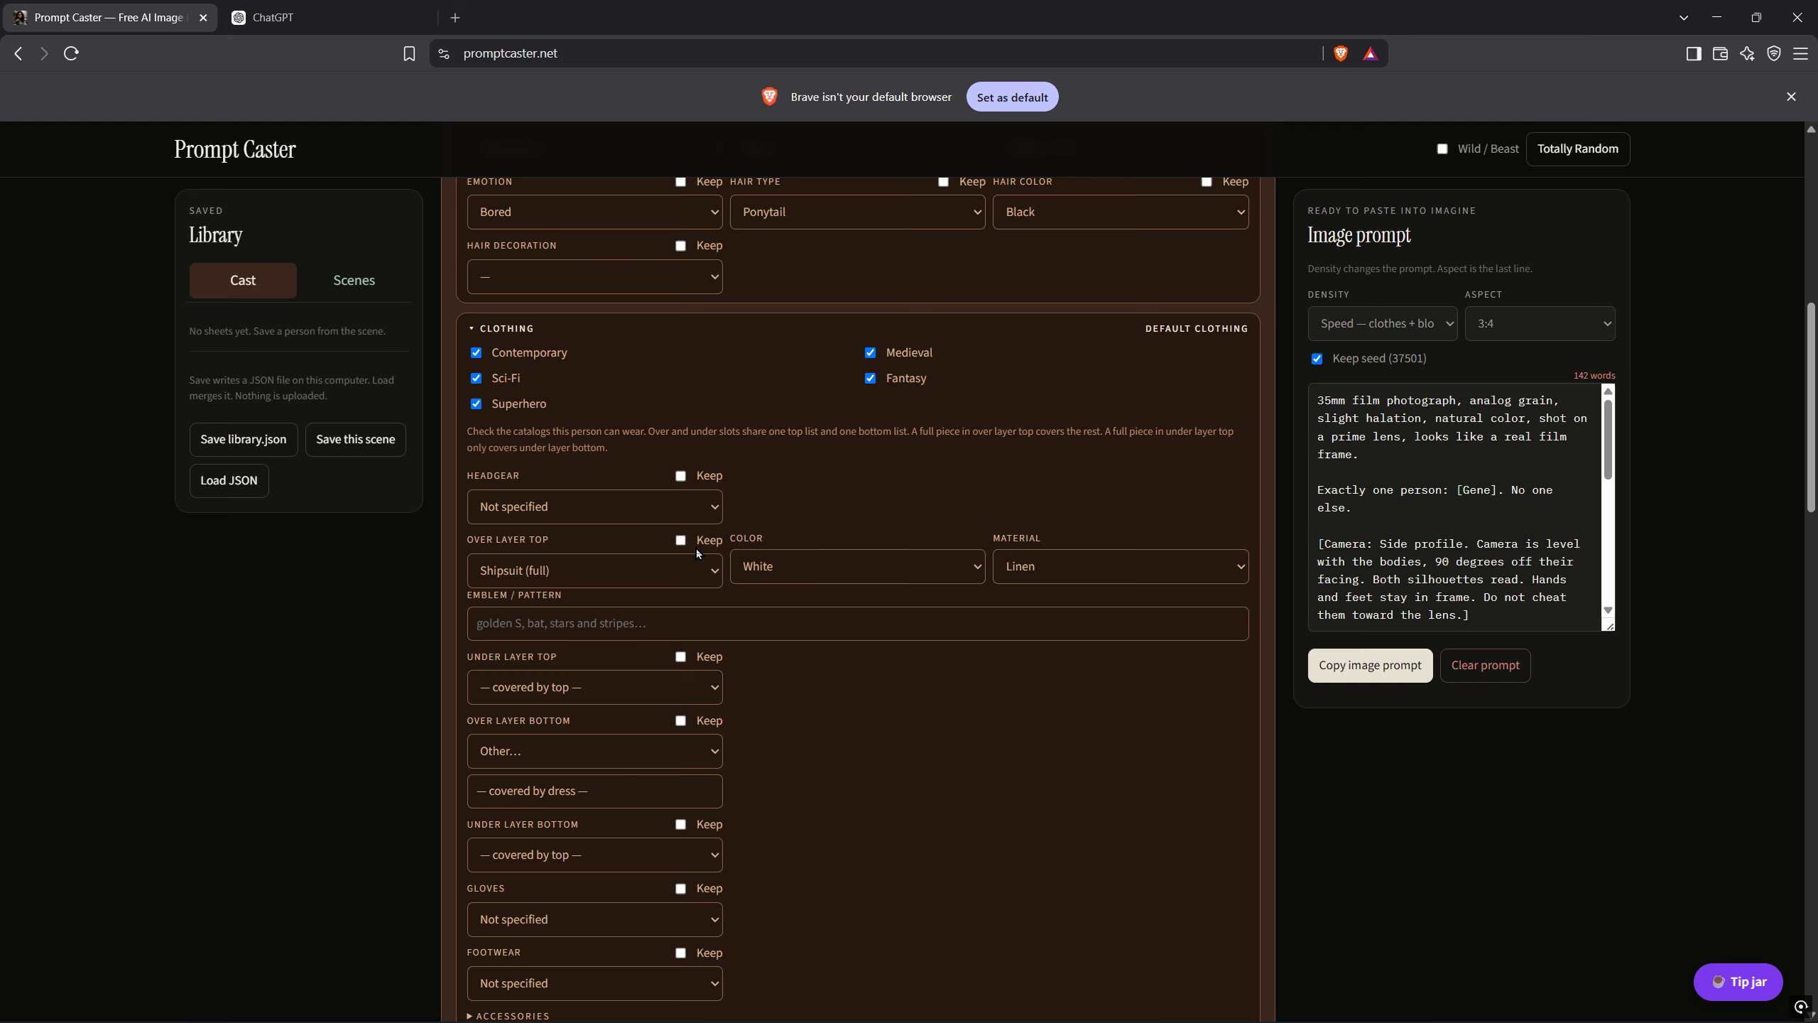
# Look through the over layer top choices and set it to Bodysuit (full)
pyautogui.click(713, 570)
pyautogui.scroll(-1, 598, 340)
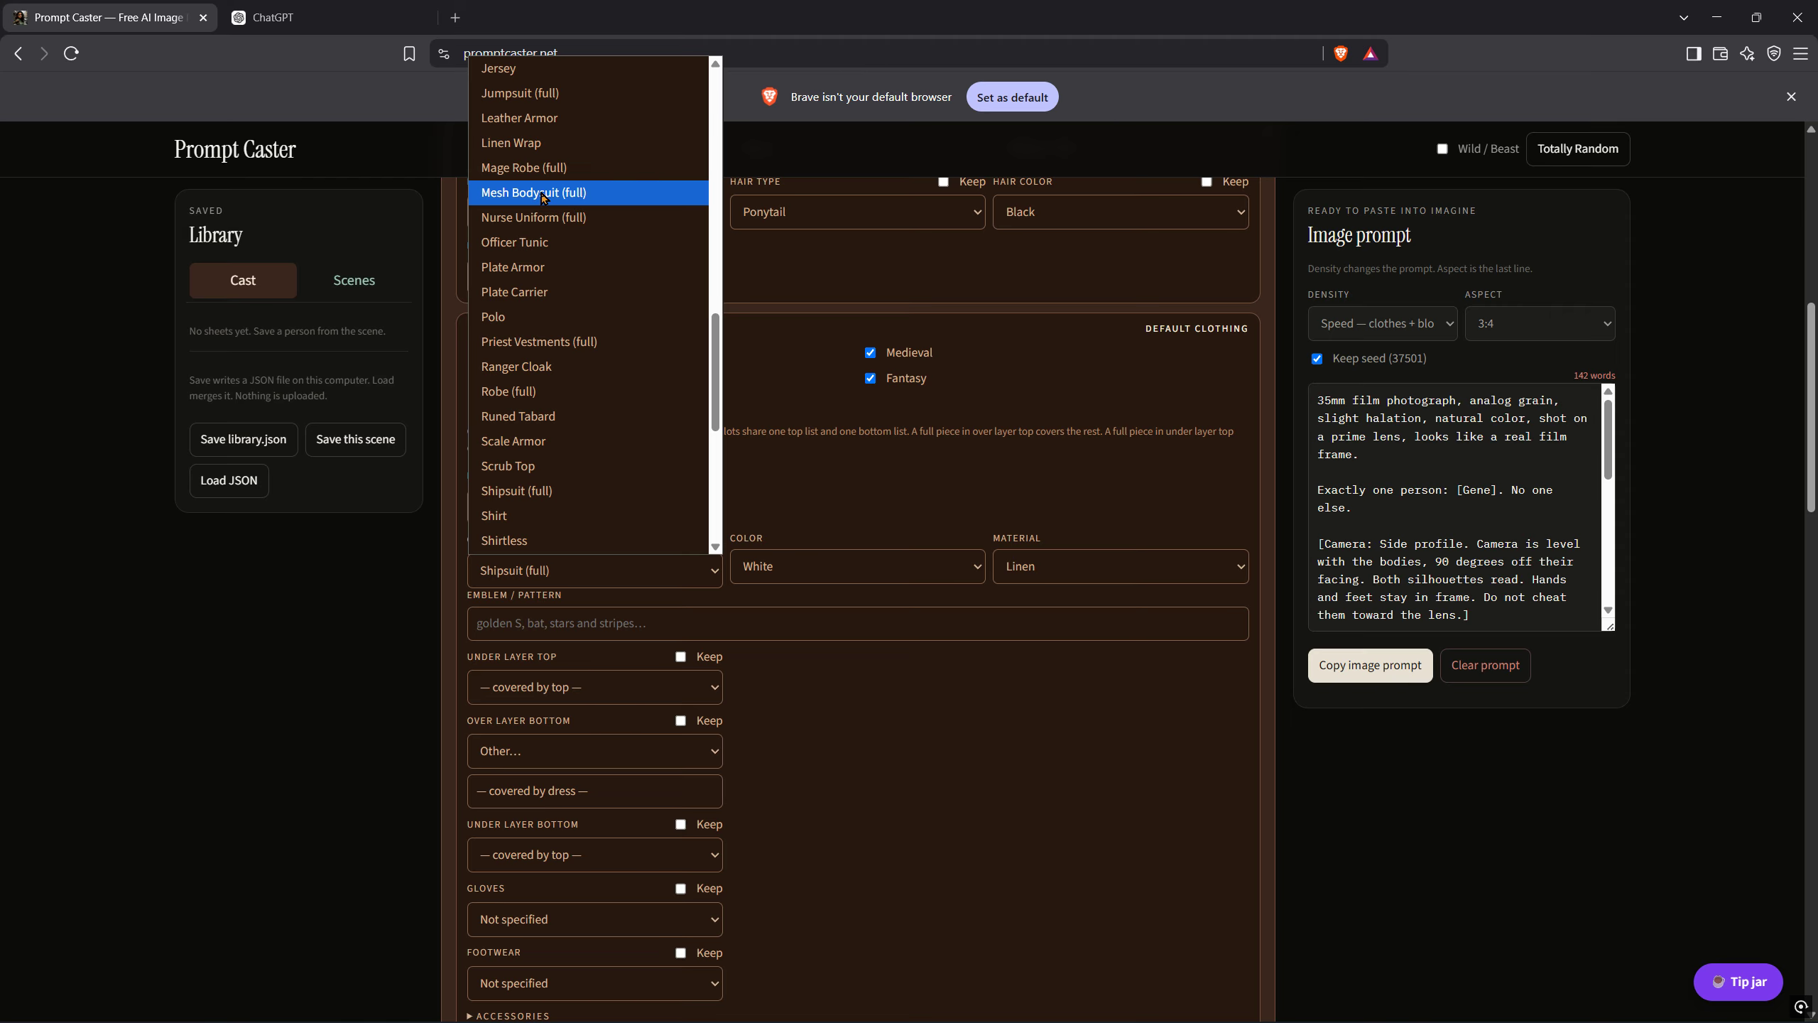
pyautogui.scroll(8, 653, 250)
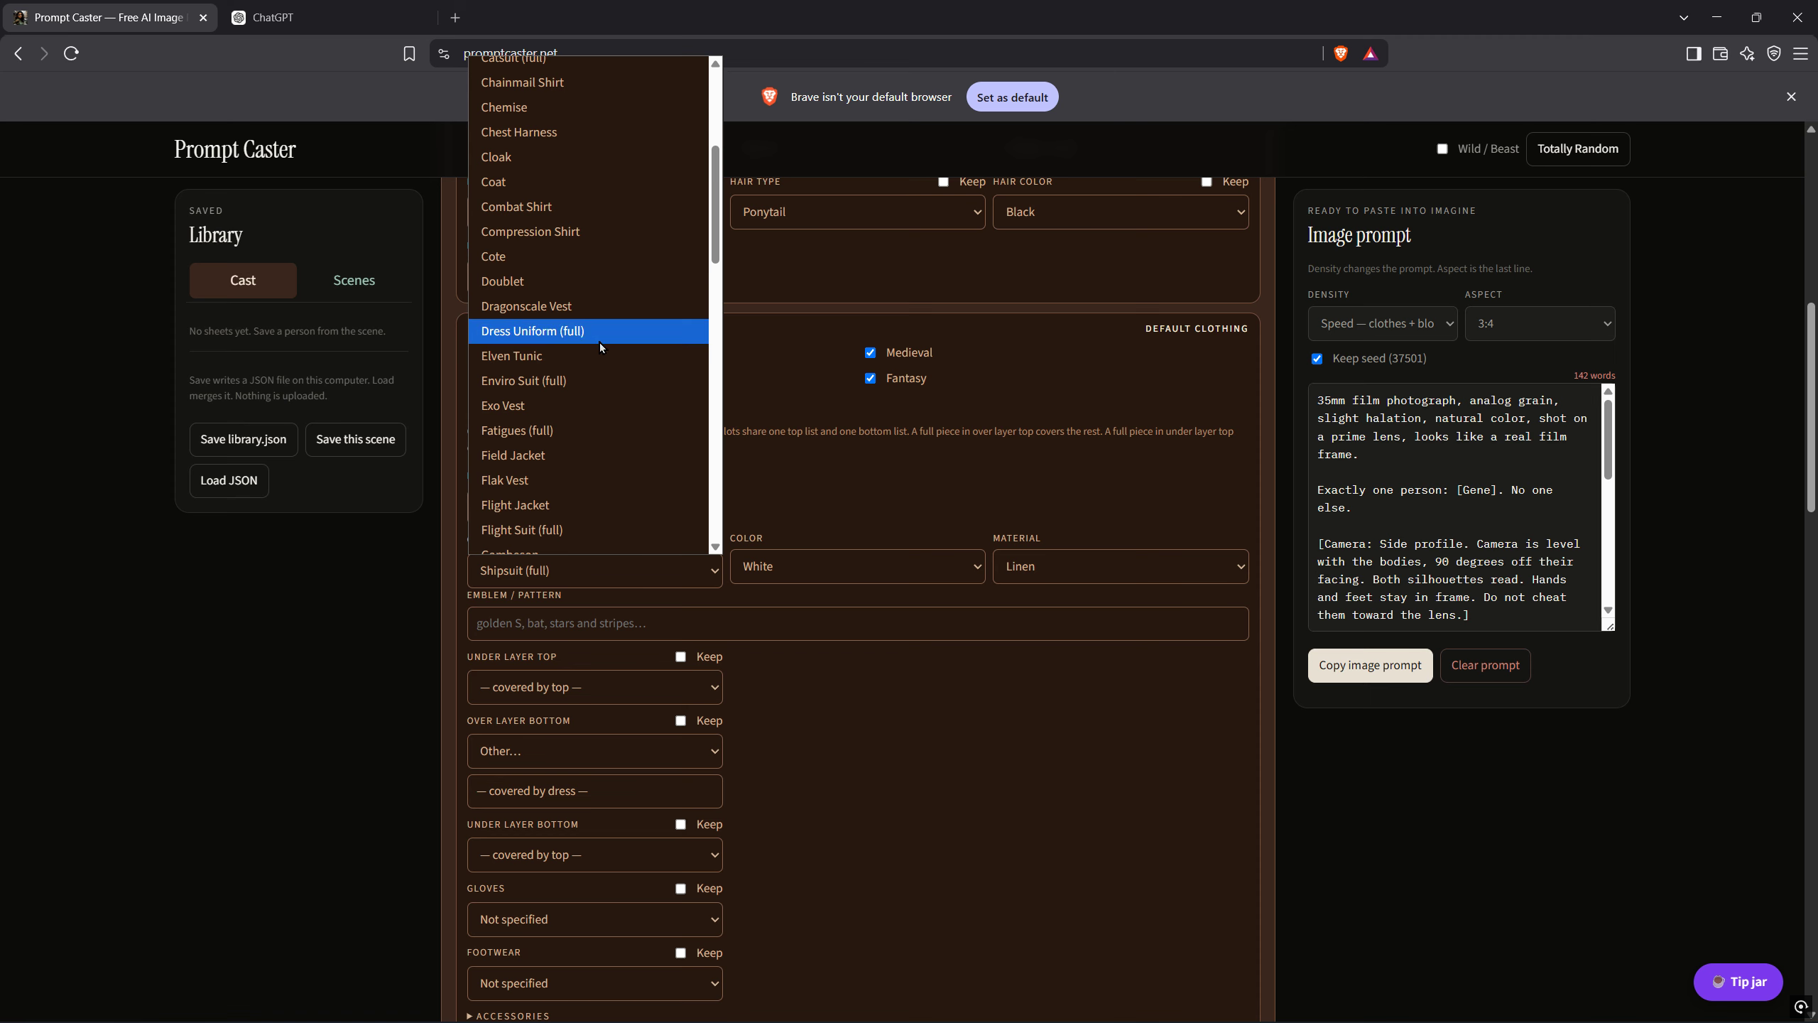
pyautogui.scroll(4, 594, 302)
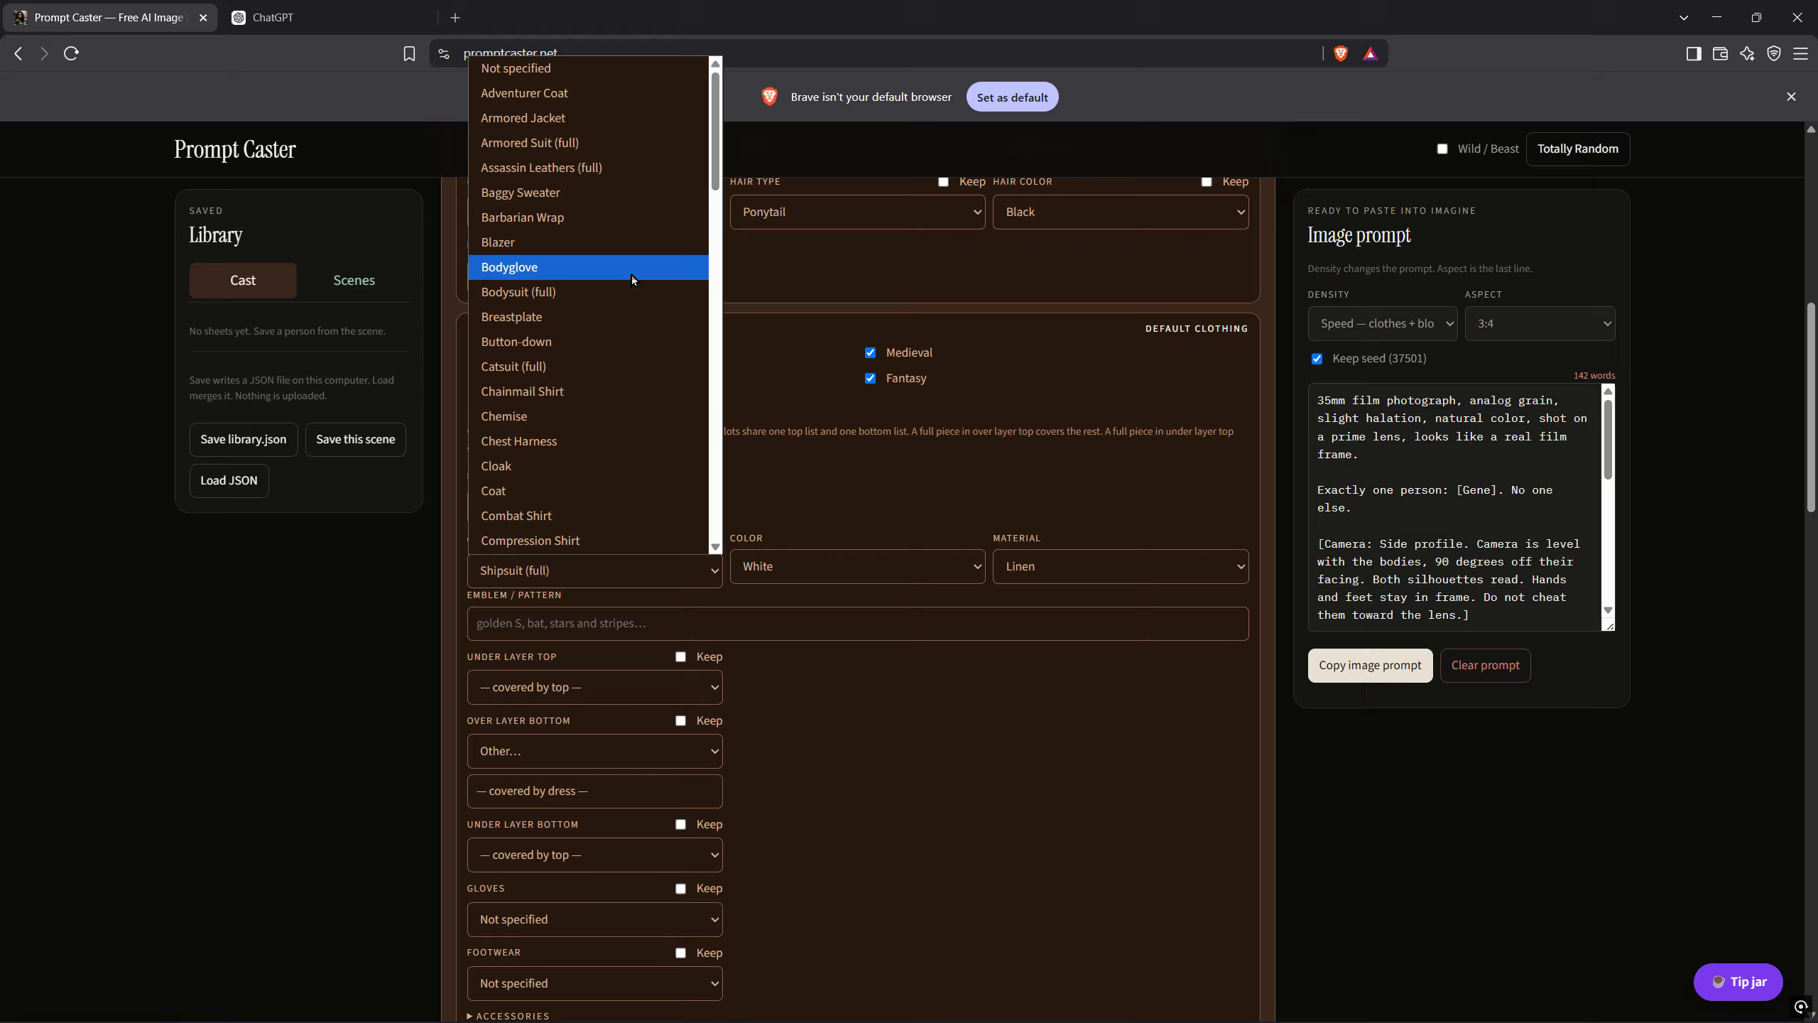
pyautogui.click(547, 292)
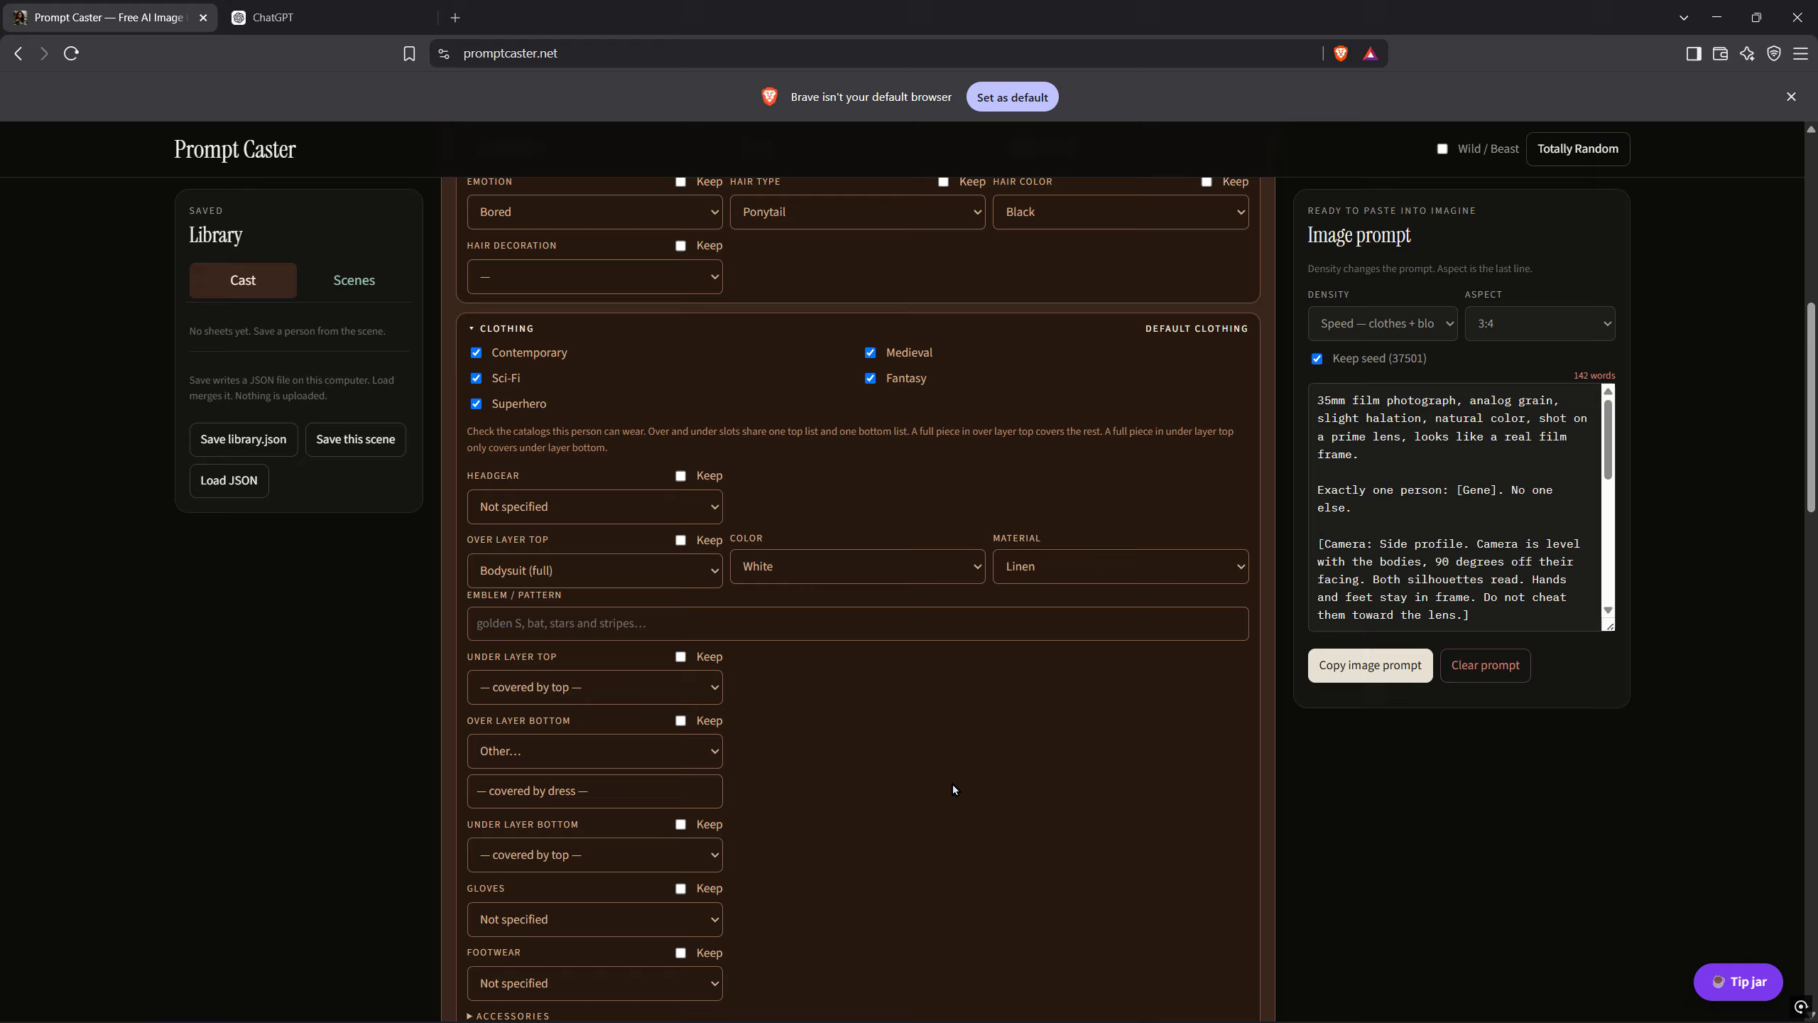
# Set the cast member's footwear to Riding Boots in Green
pyautogui.scroll(-3, 823, 716)
pyautogui.click(669, 715)
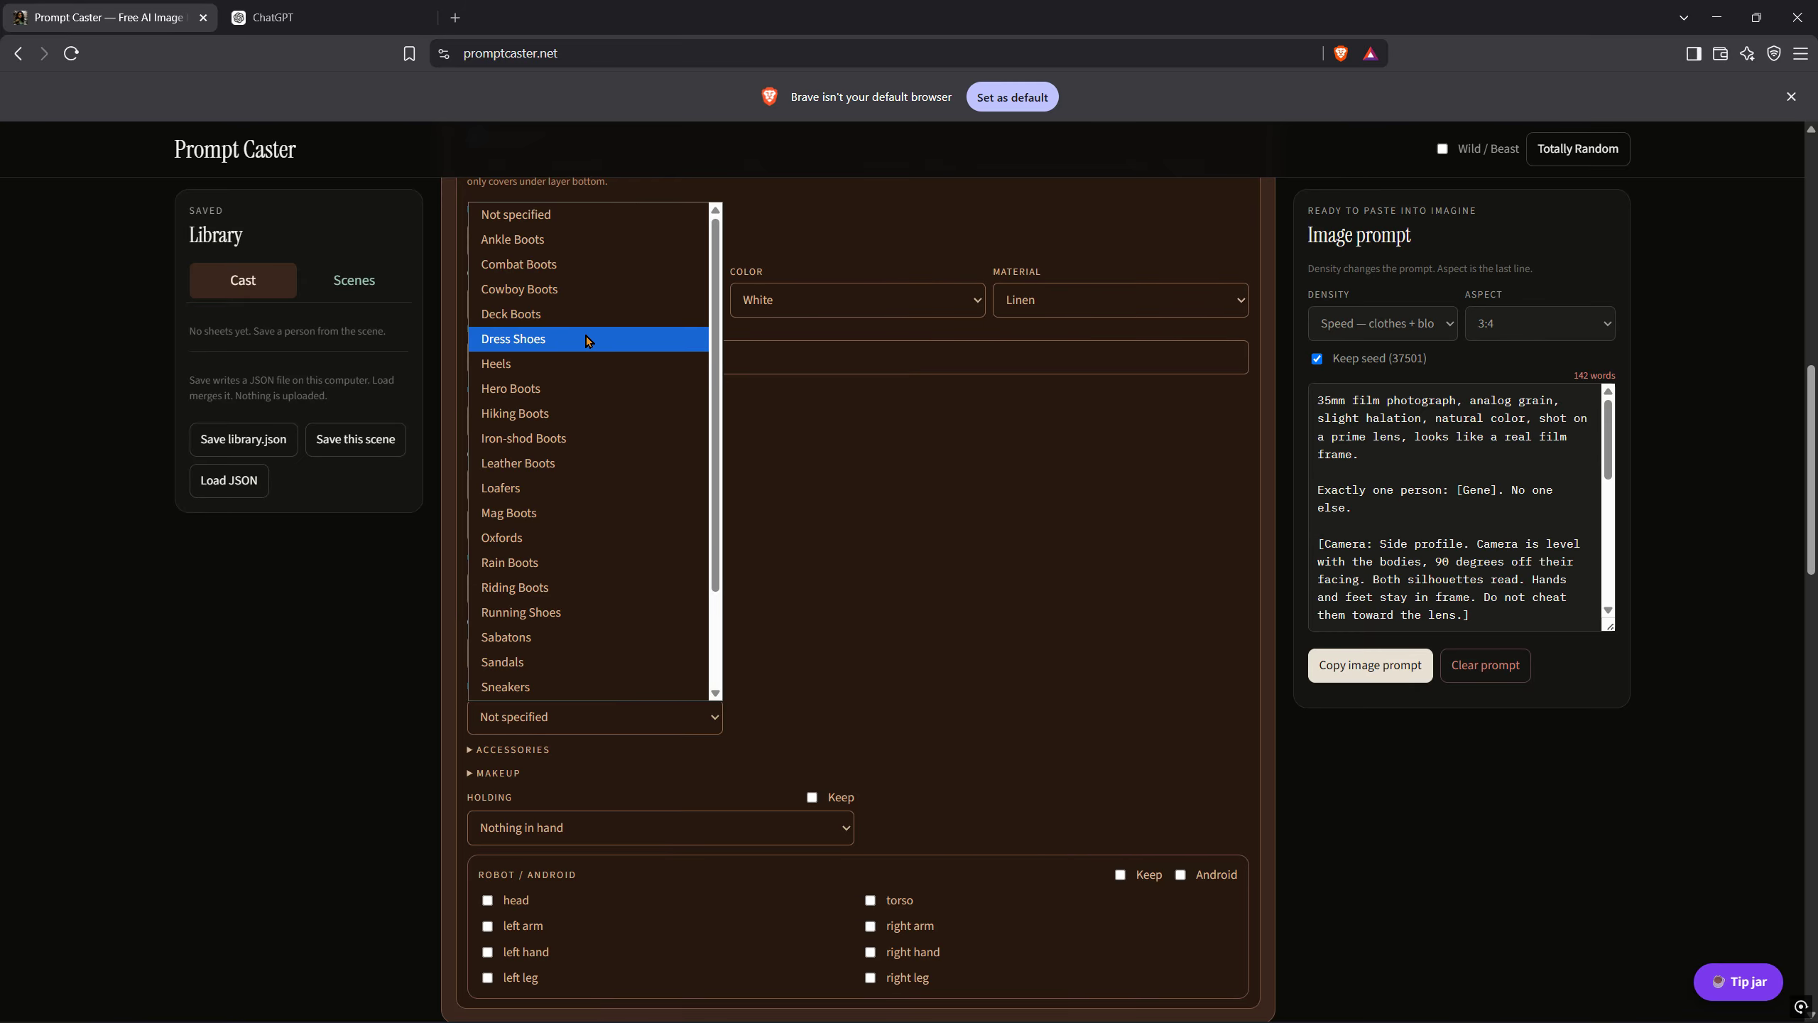
pyautogui.click(586, 587)
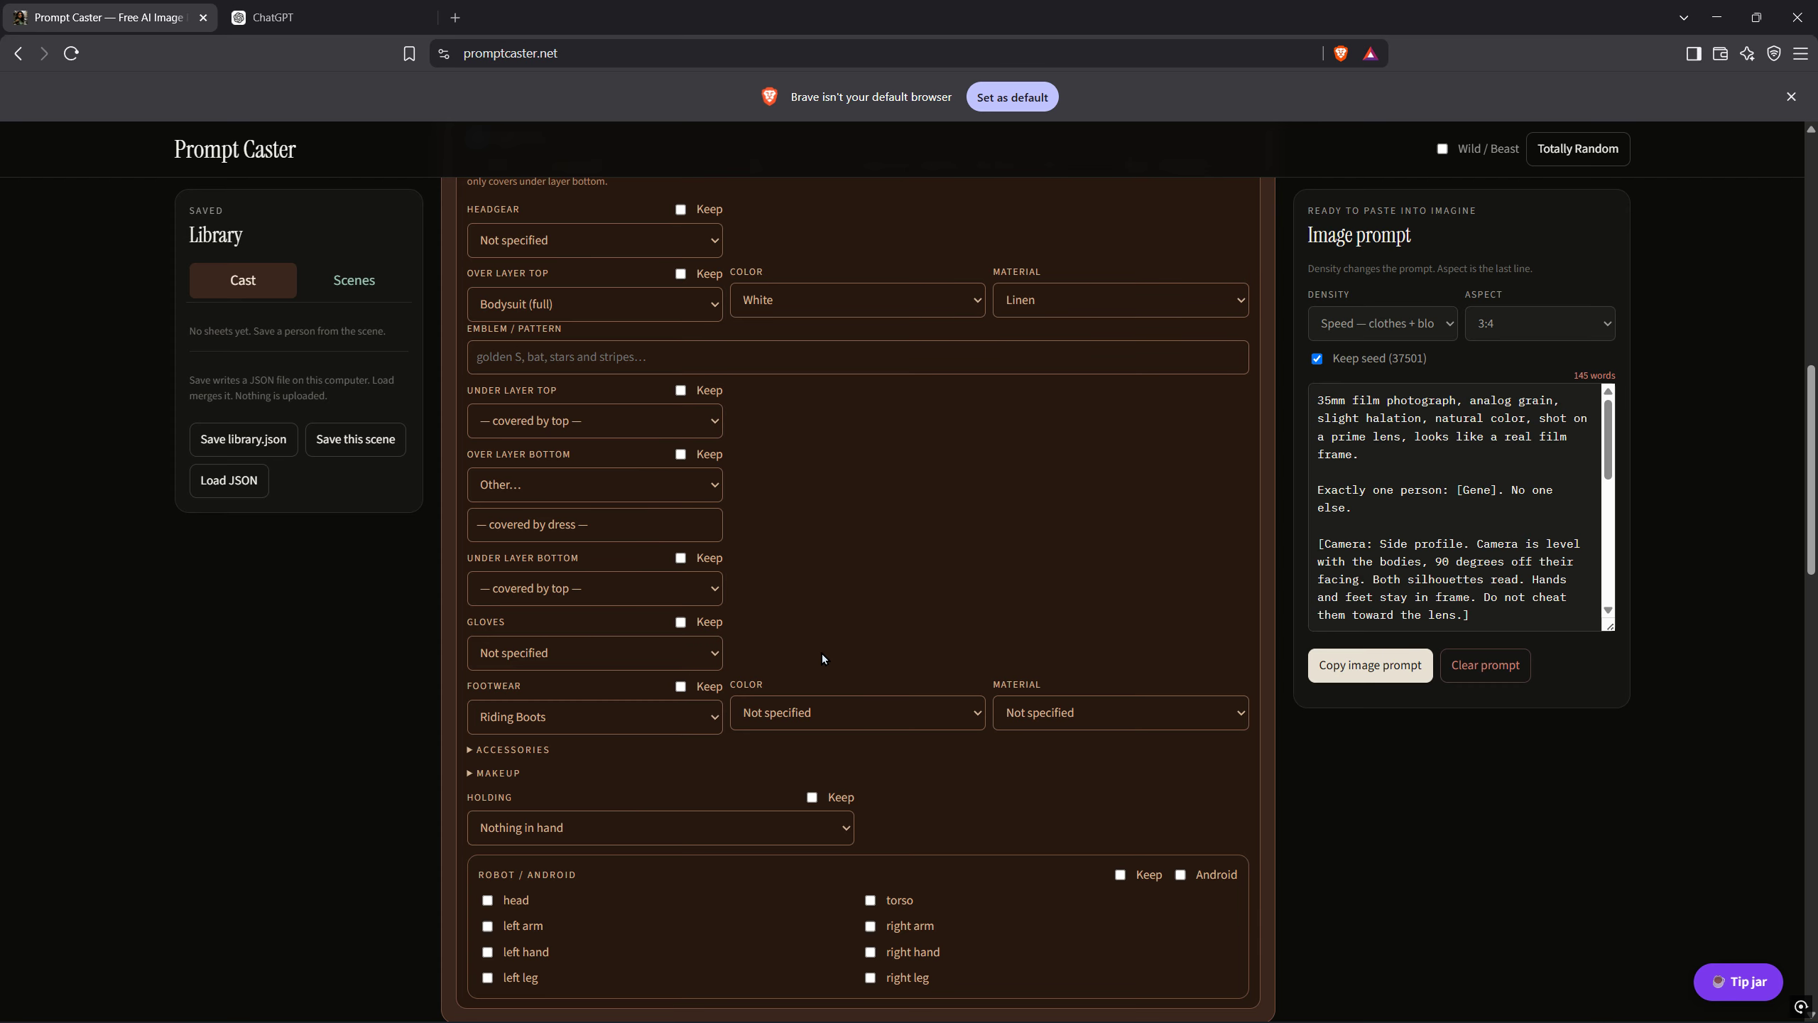
pyautogui.click(955, 711)
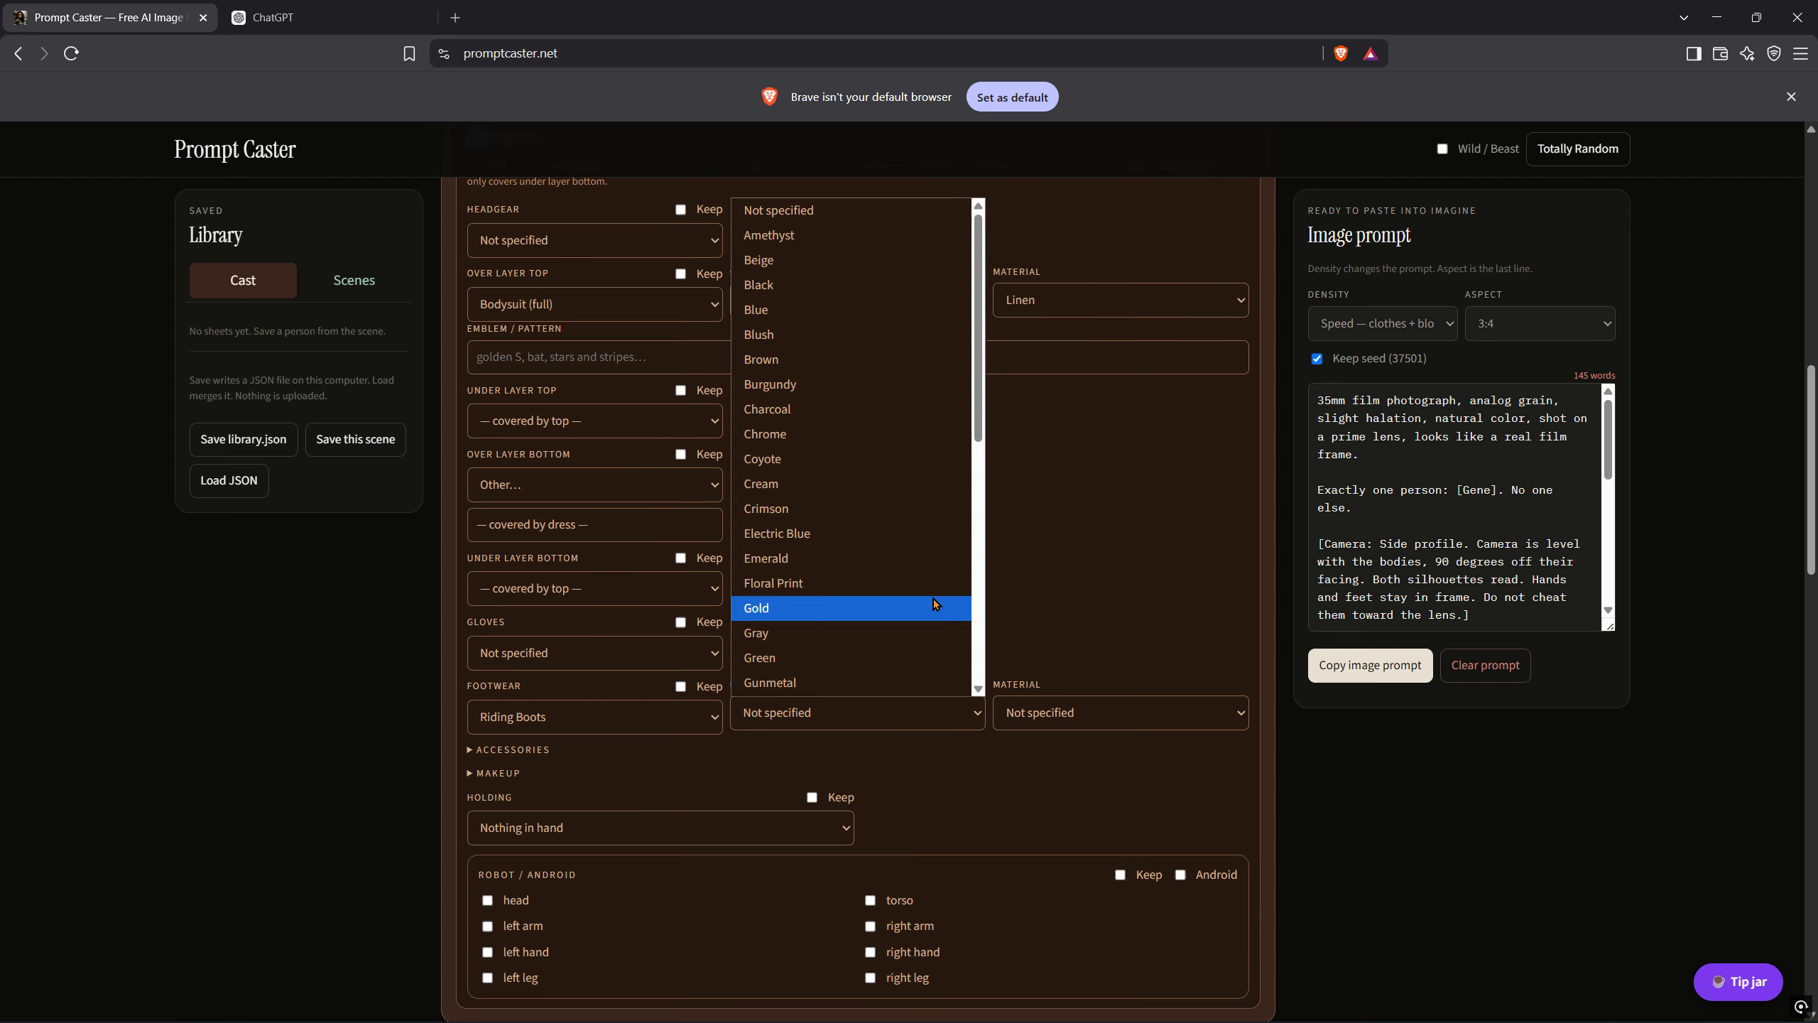
pyautogui.click(816, 654)
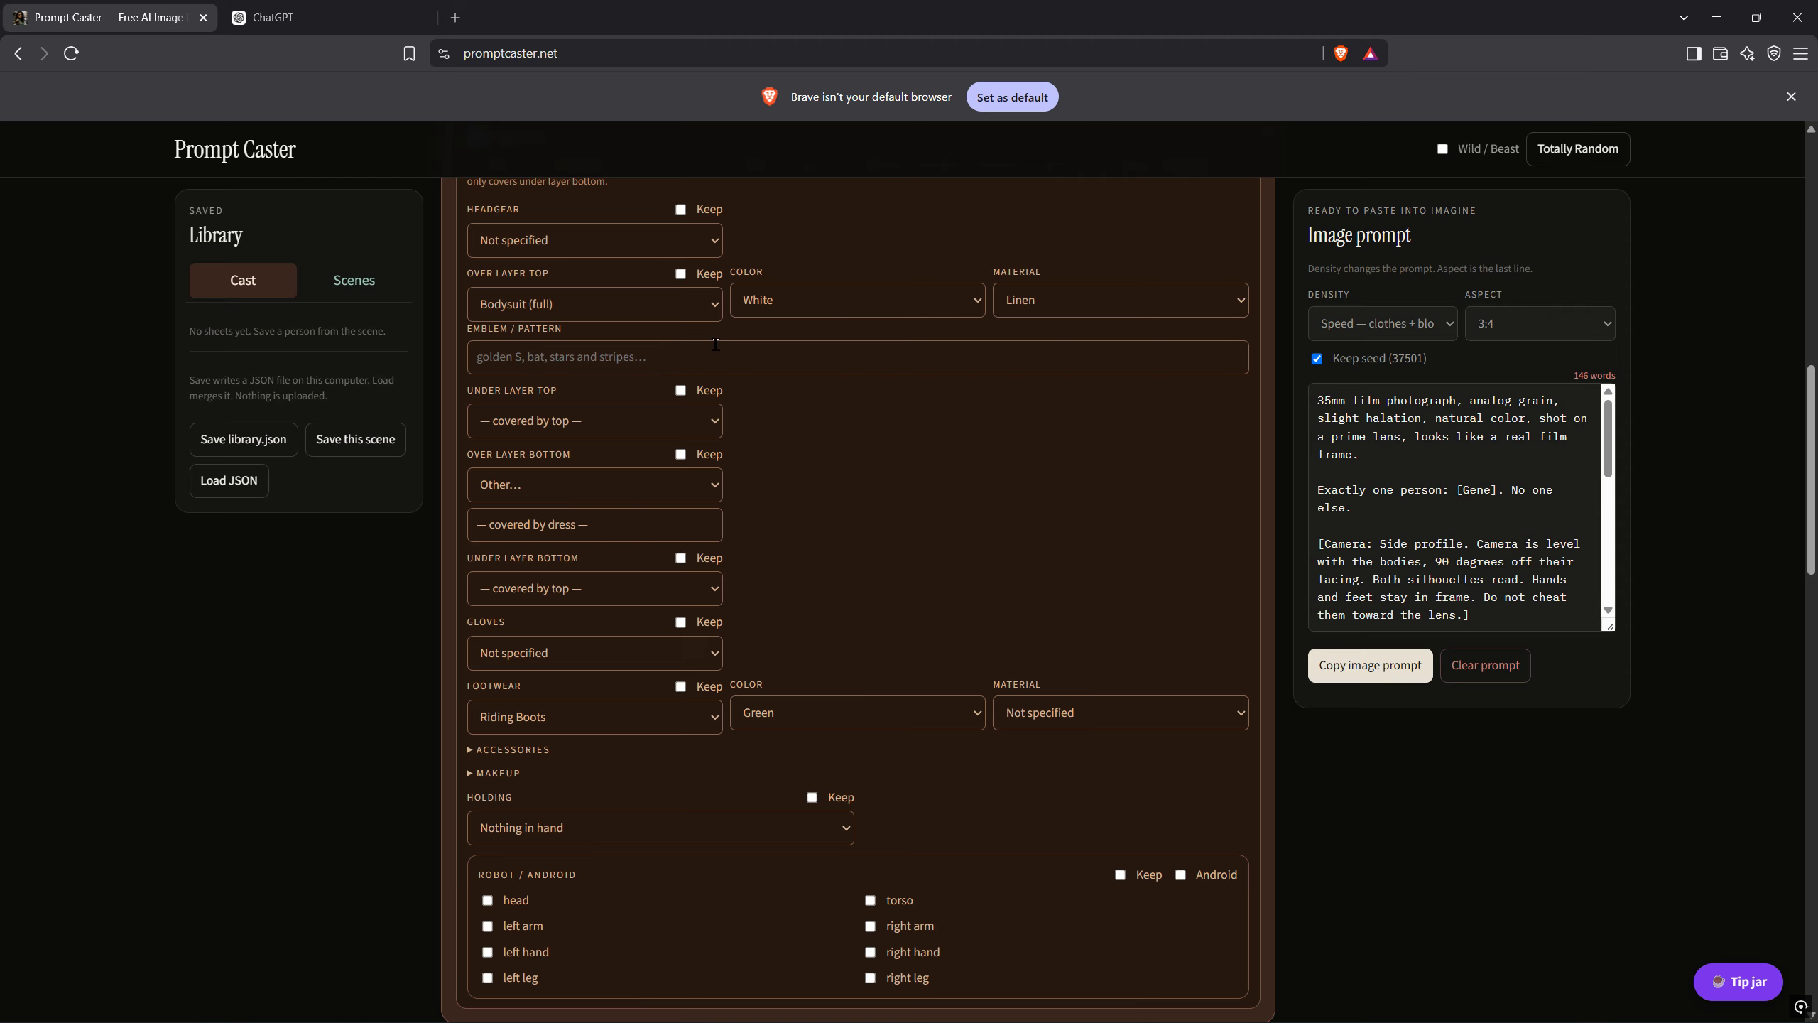
# Set the material of the over layer top bodysuit to Leather
pyautogui.click(1220, 301)
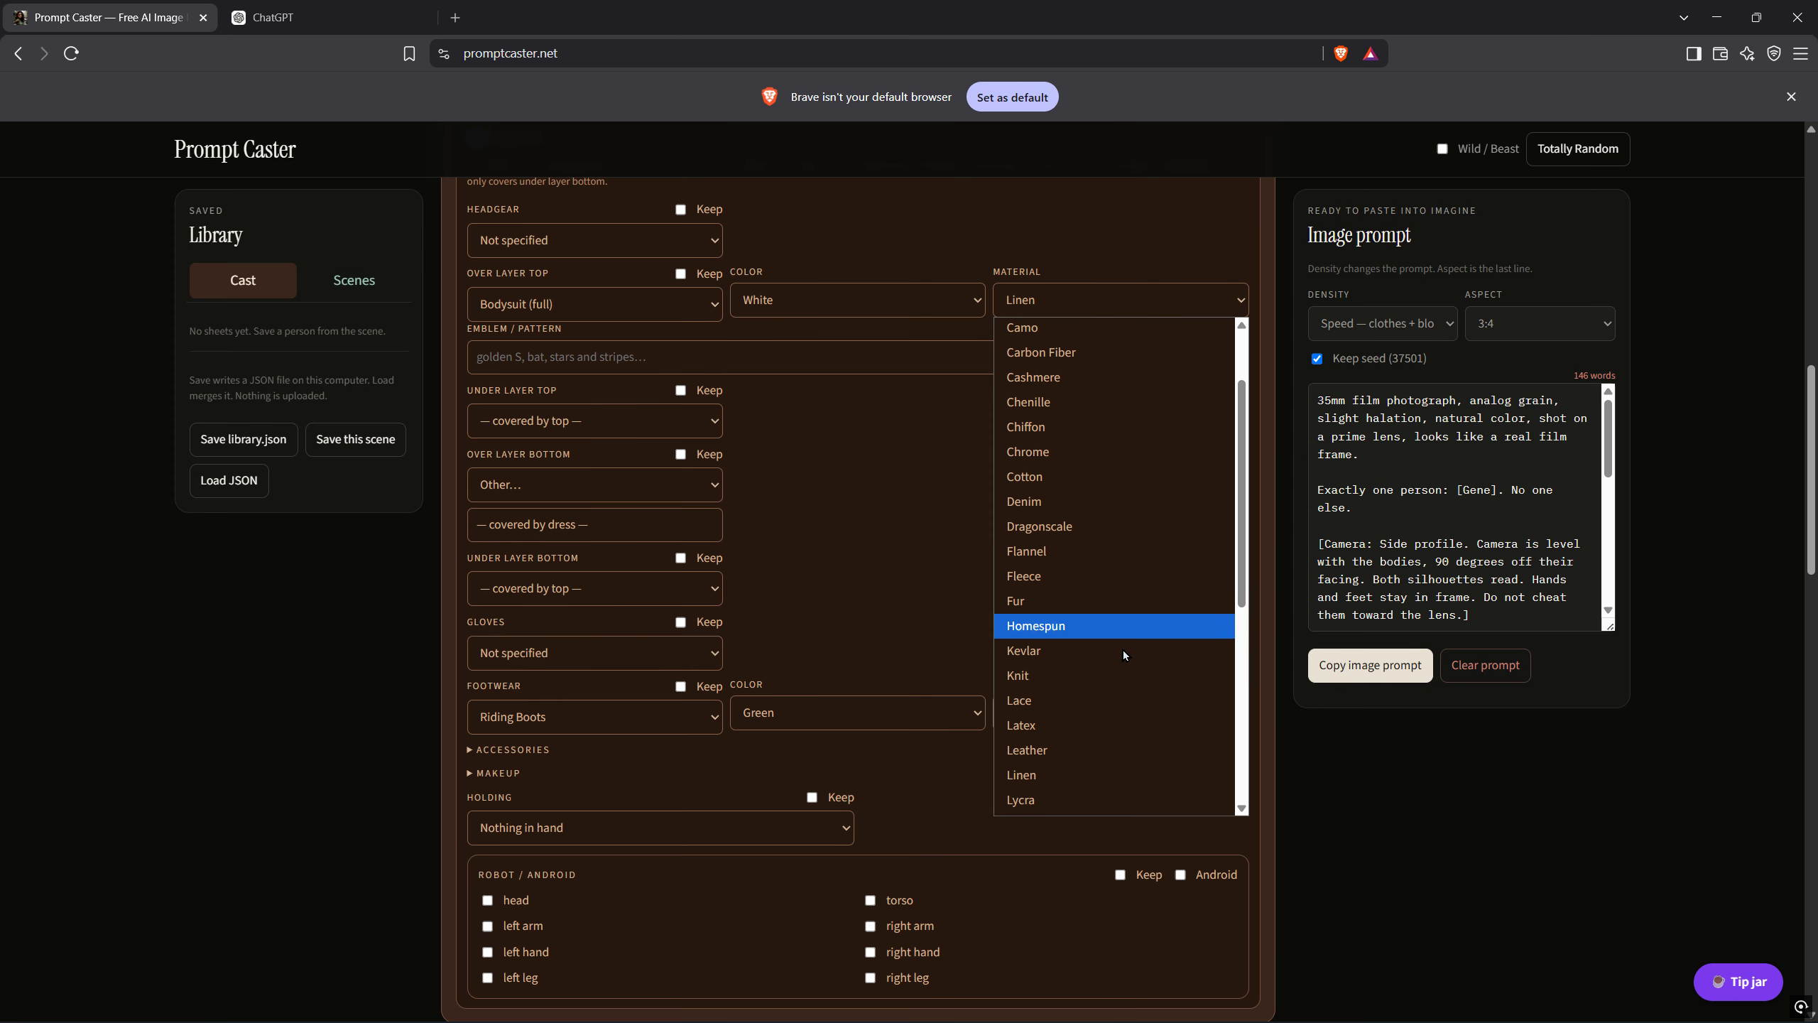
pyautogui.scroll(-3, 1122, 650)
pyautogui.click(1069, 592)
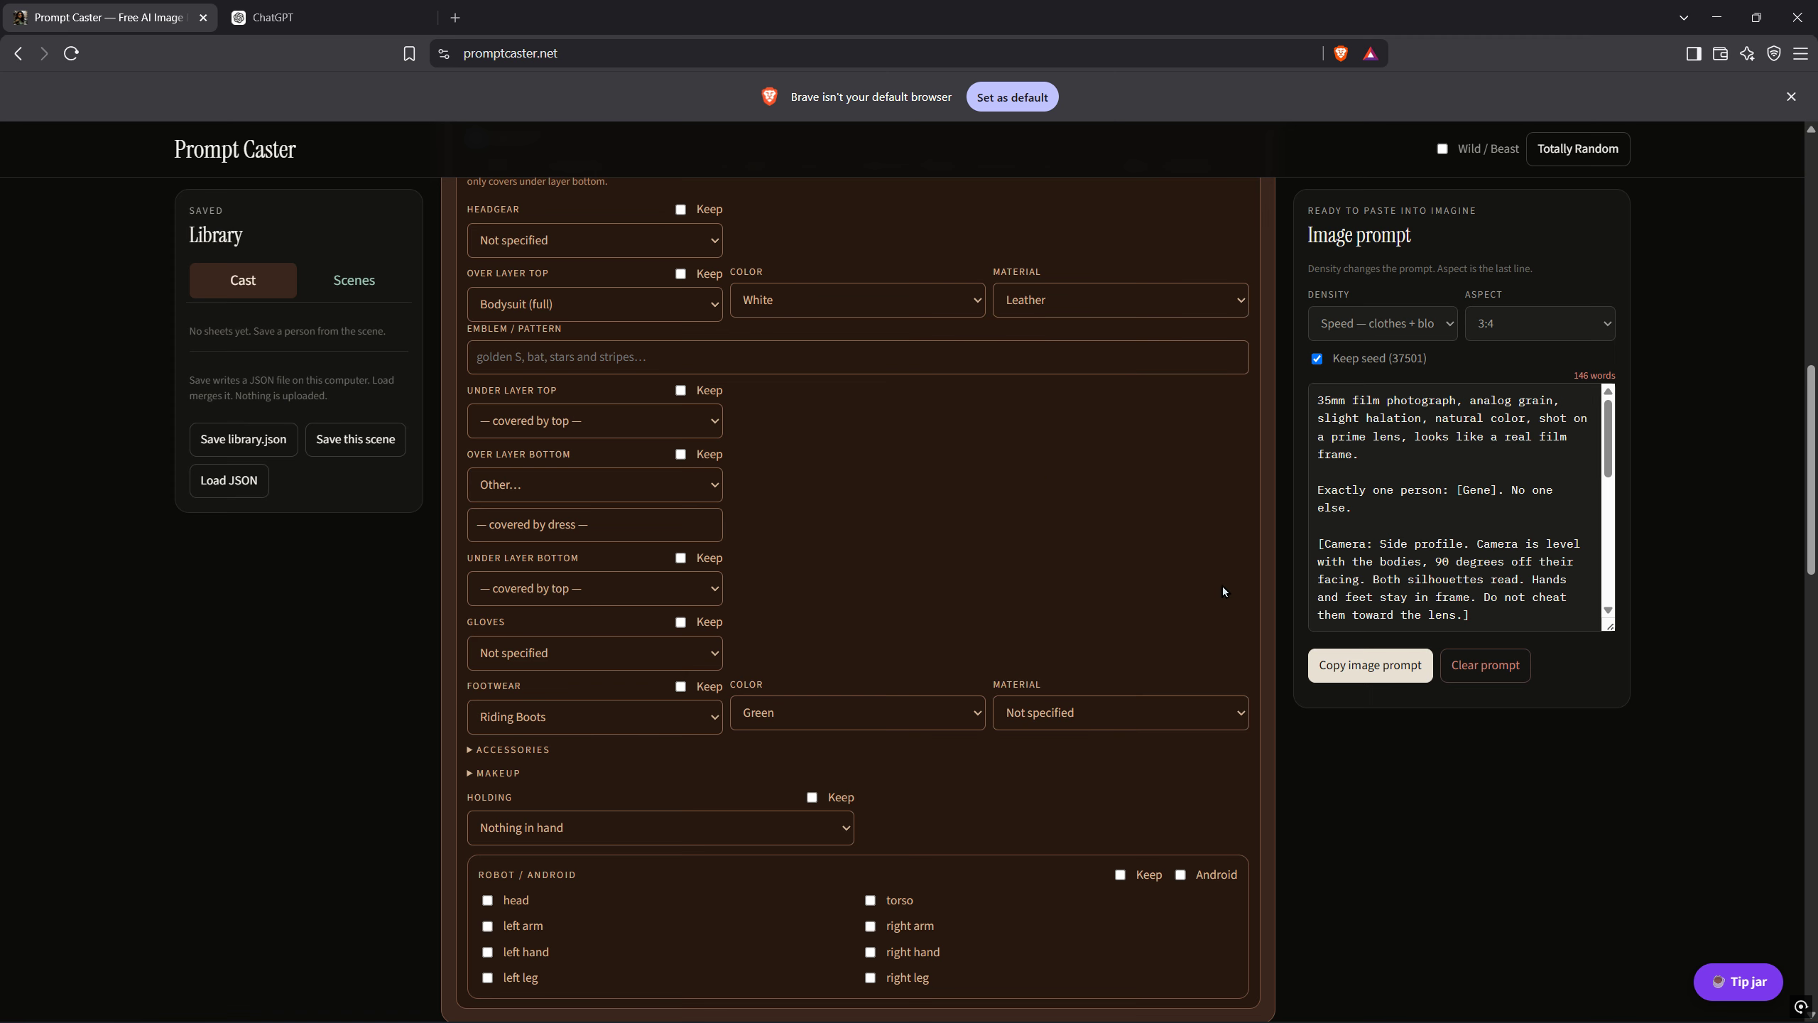
# Set the cast member's headgear to a Cowboy Hat with color Blue and material Leather
pyautogui.scroll(3, 906, 480)
pyautogui.click(708, 504)
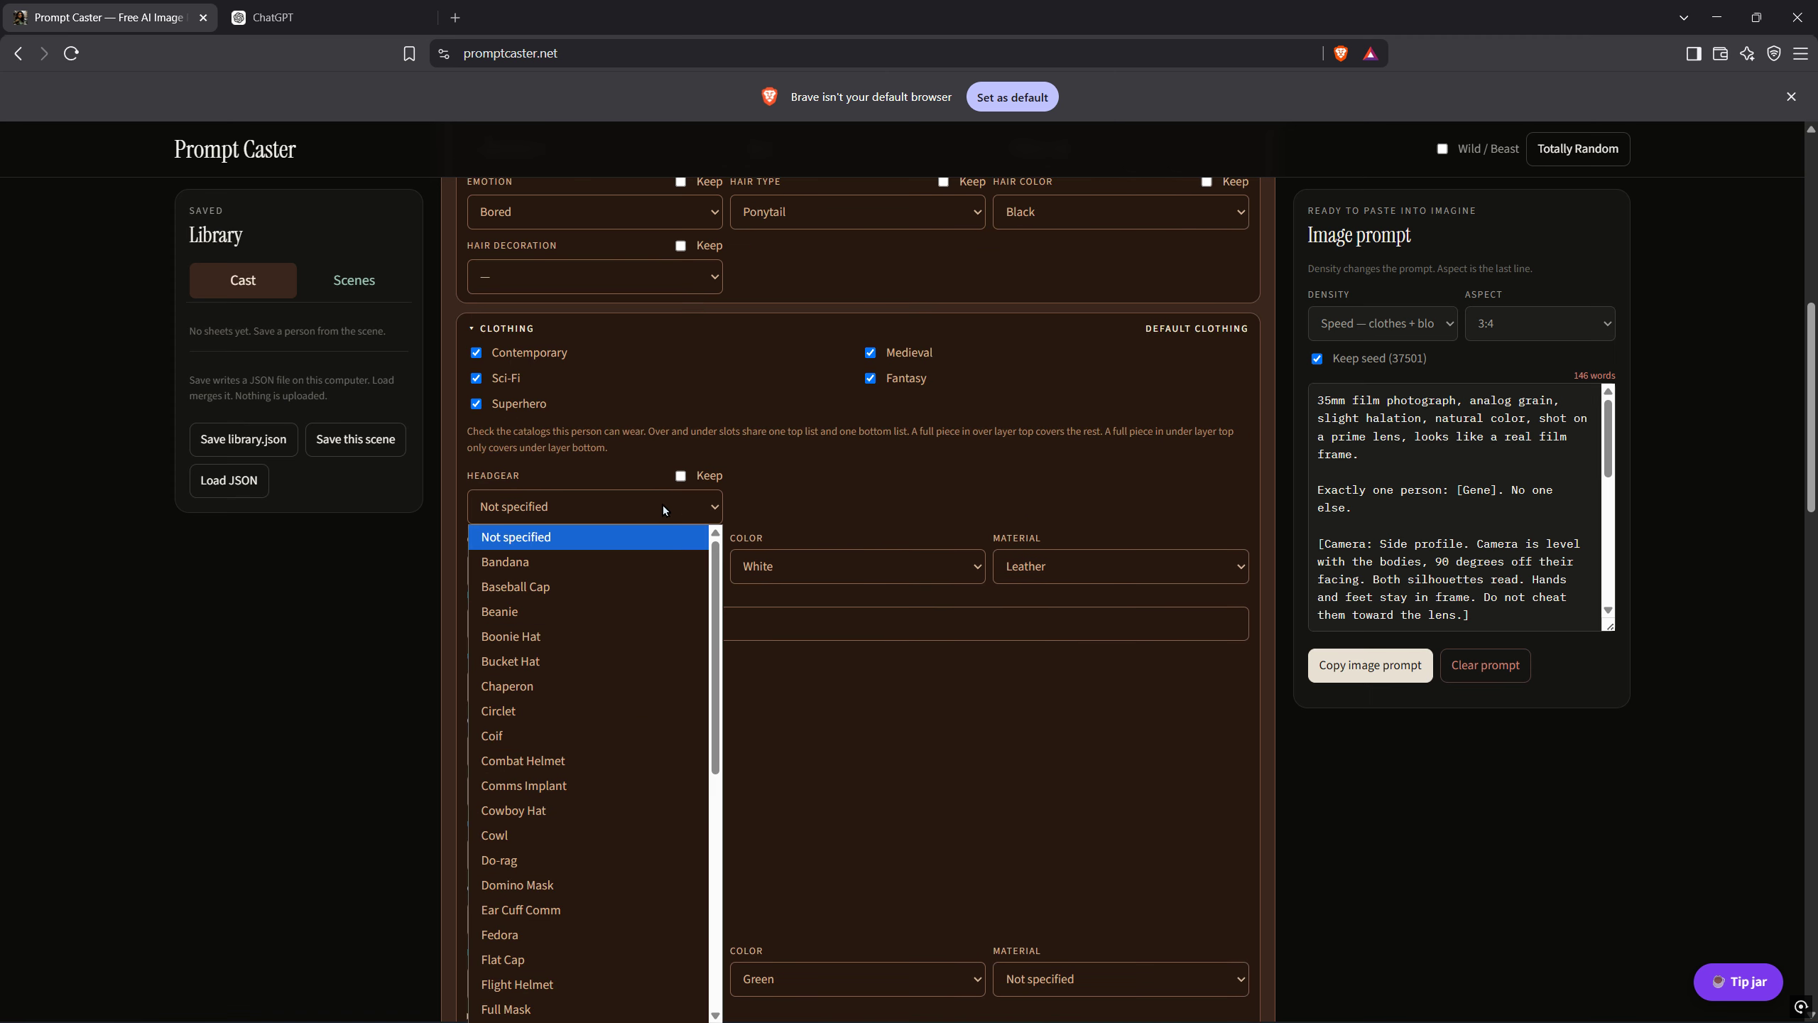
pyautogui.click(548, 811)
pyautogui.click(952, 502)
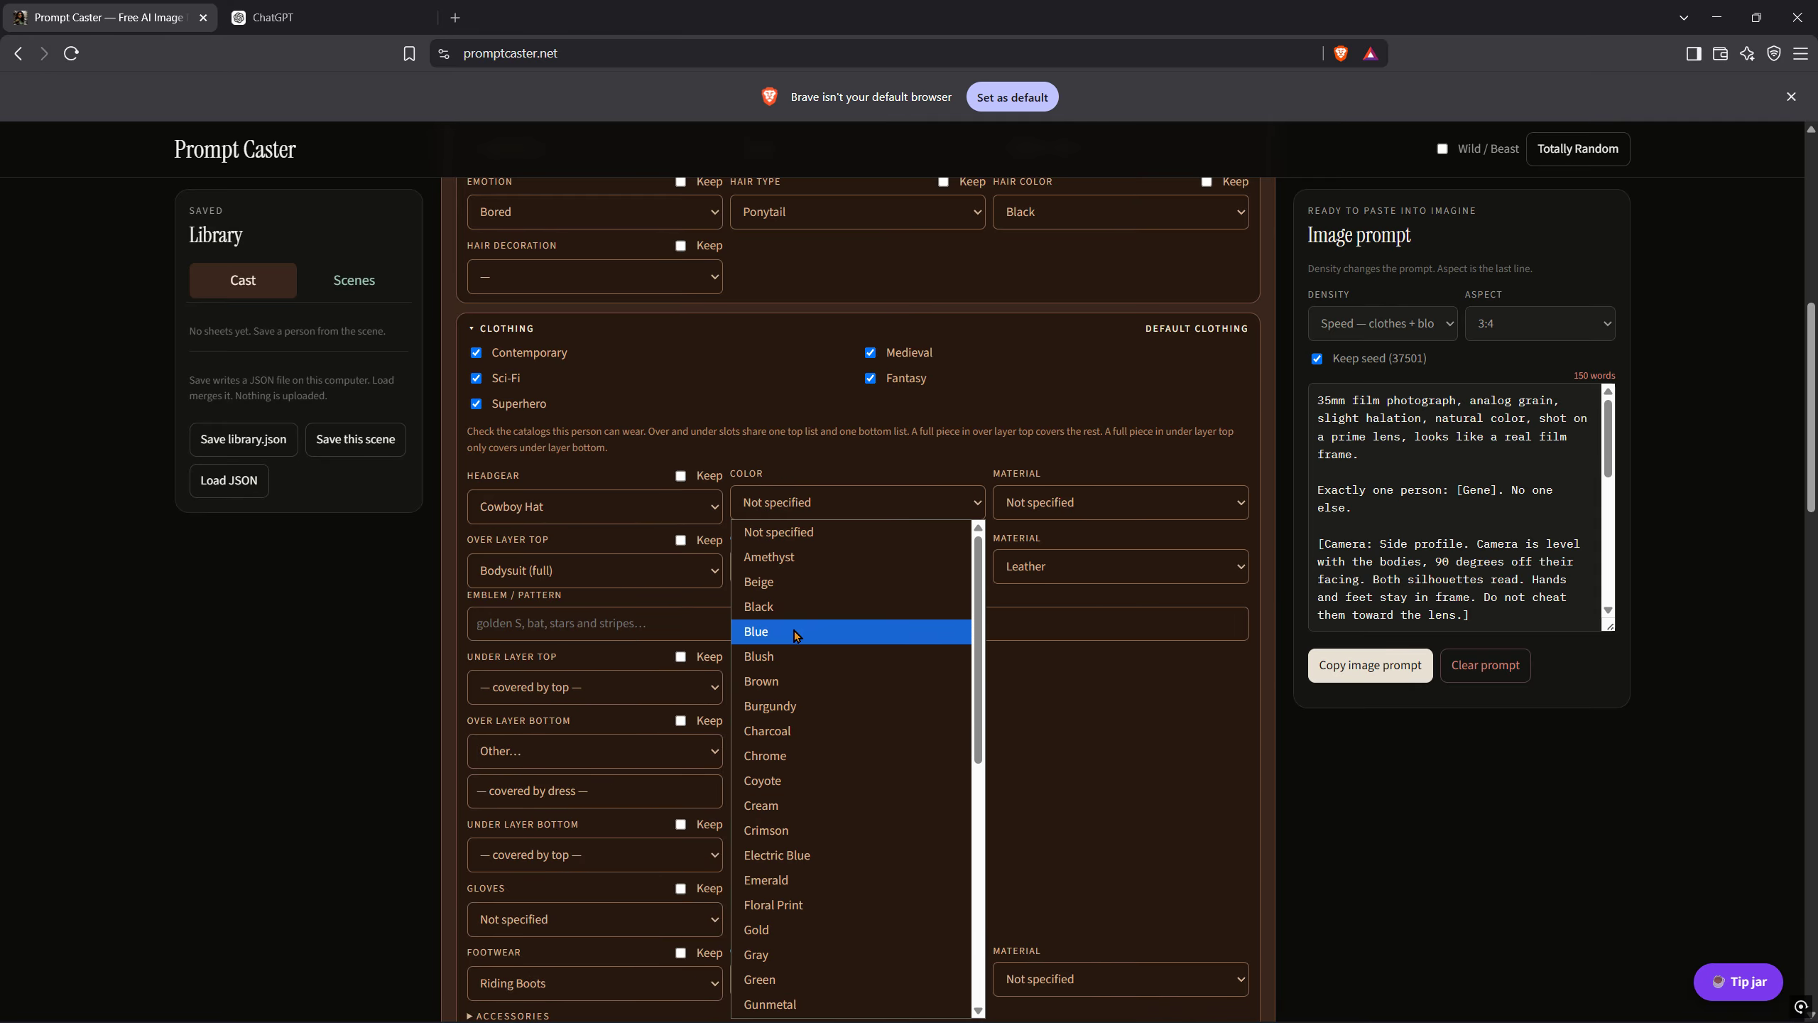
pyautogui.click(888, 632)
pyautogui.click(1106, 498)
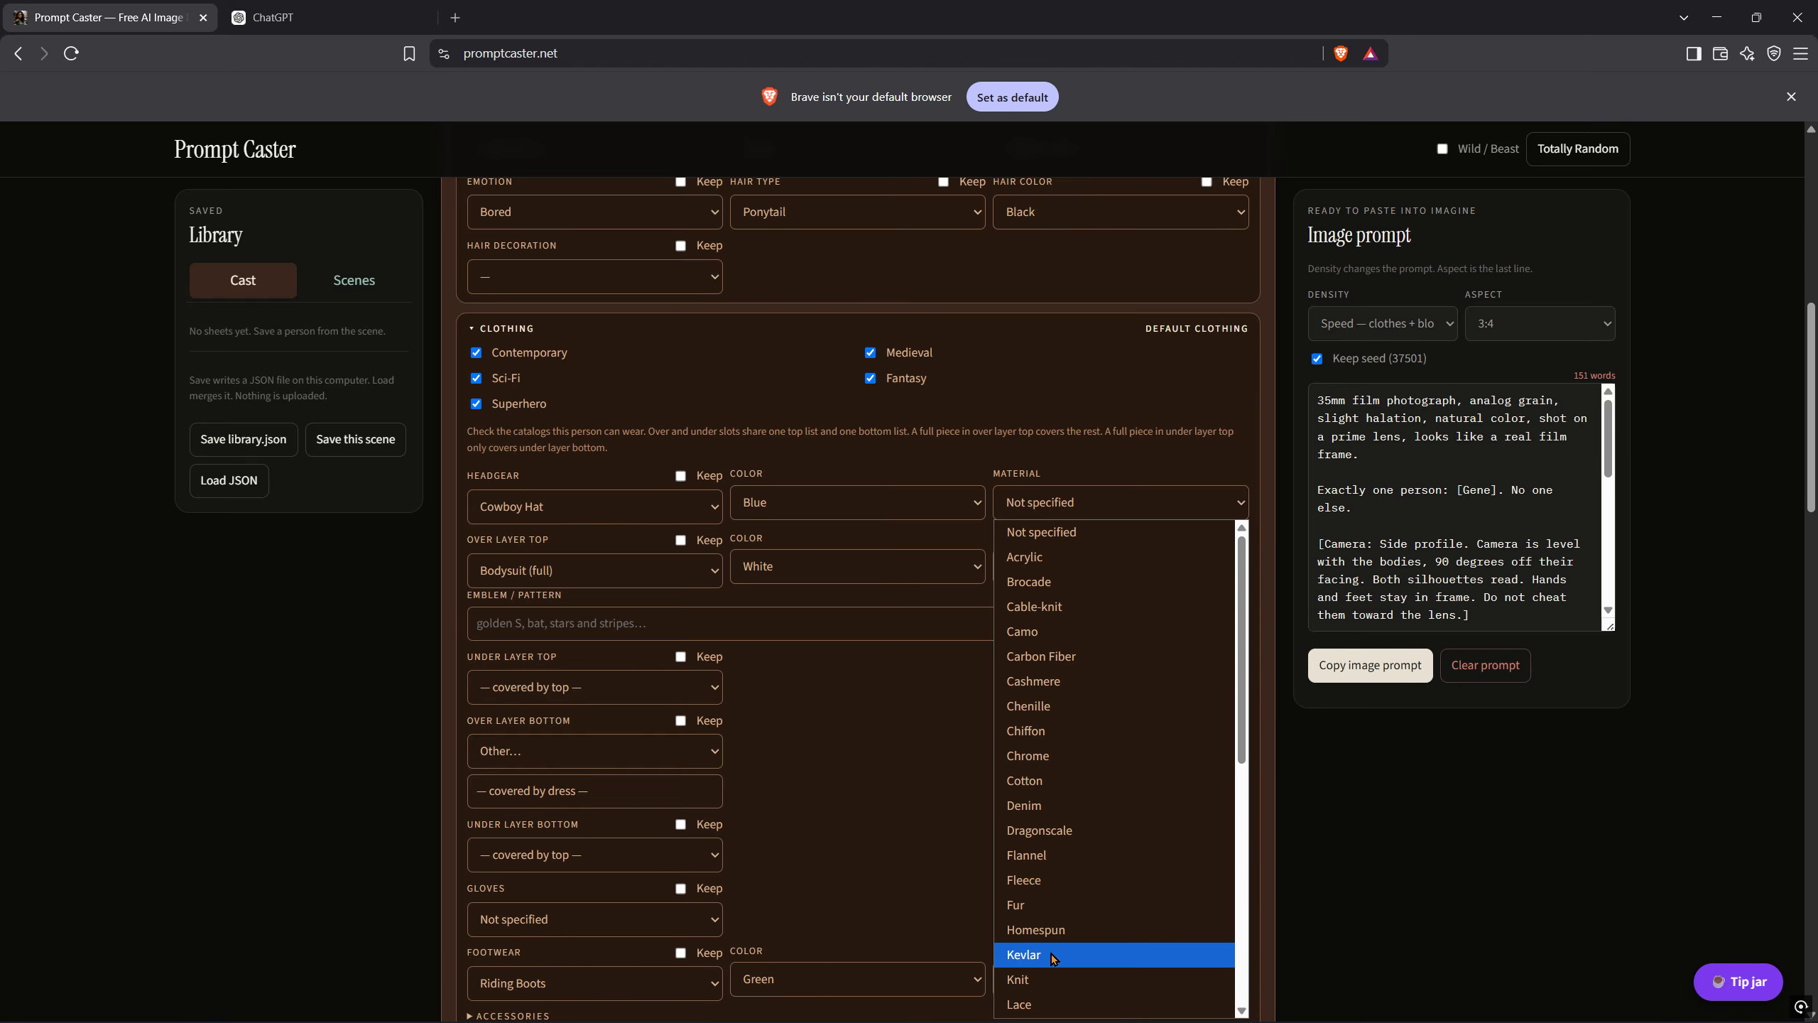
pyautogui.scroll(-3, 1053, 959)
pyautogui.click(1050, 880)
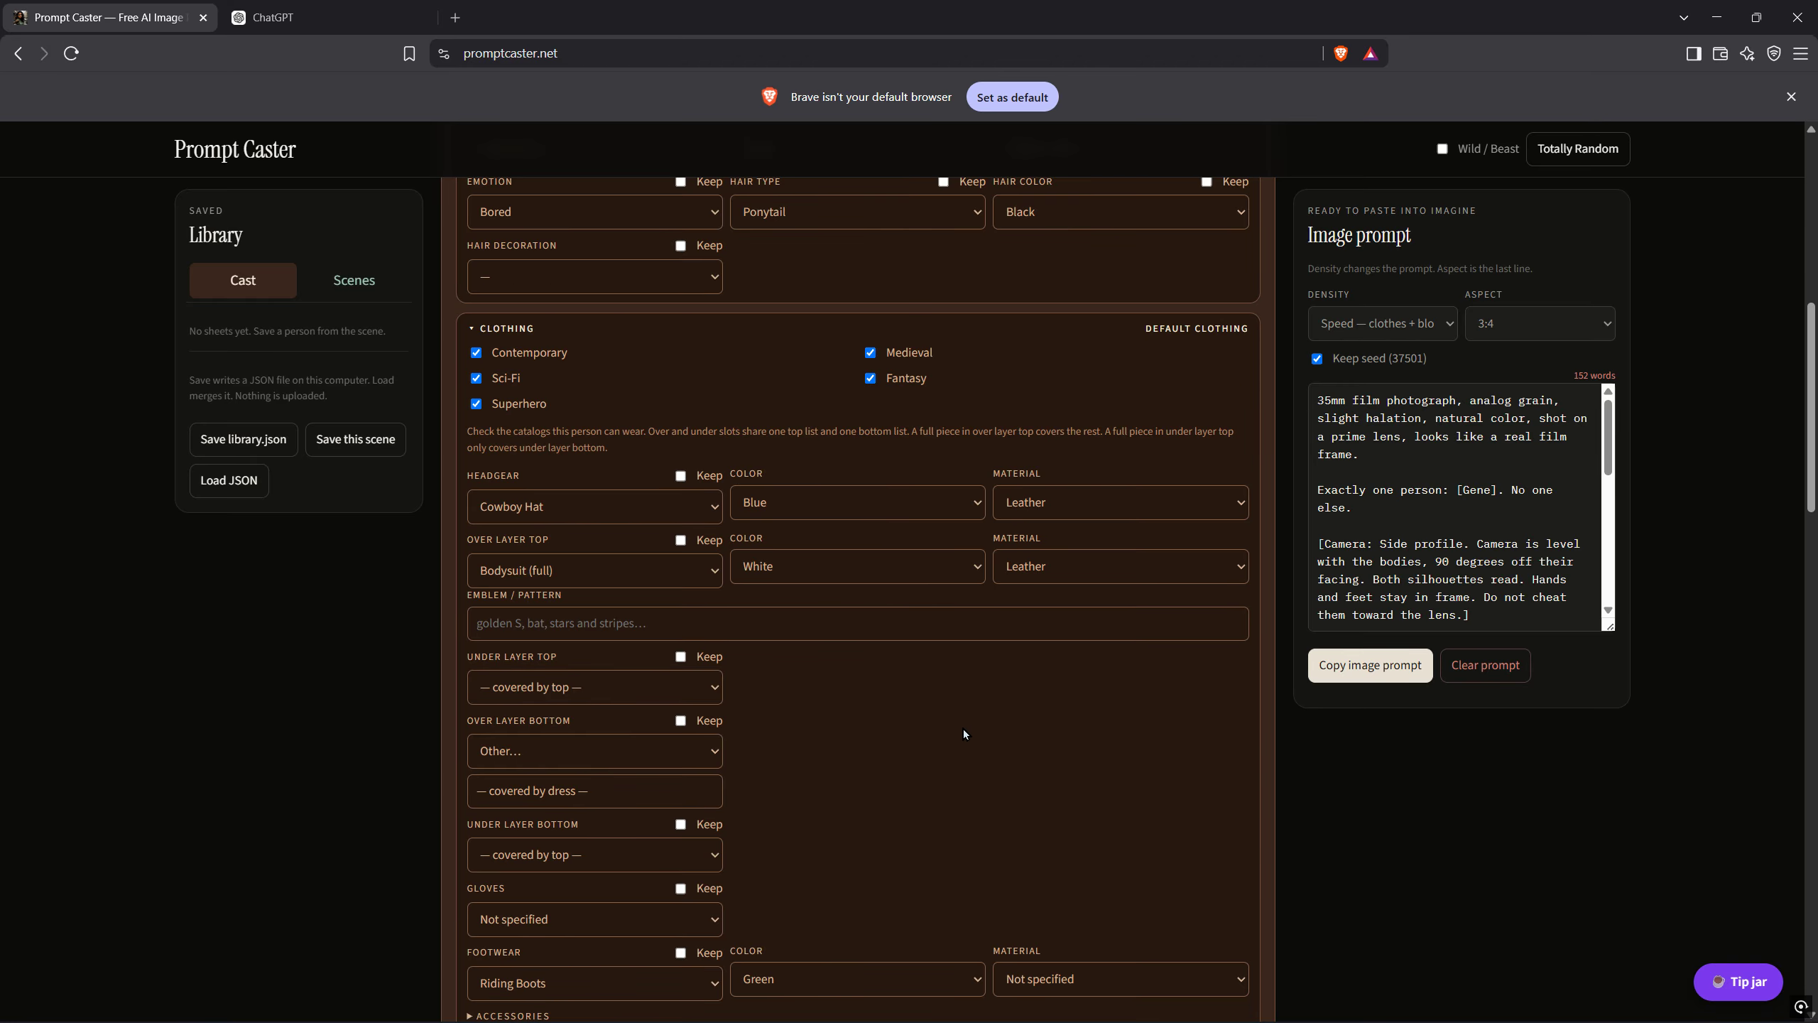
# Set the riding boots' color to Blue and their material to Carbon Fiber
pyautogui.scroll(-3, 741, 731)
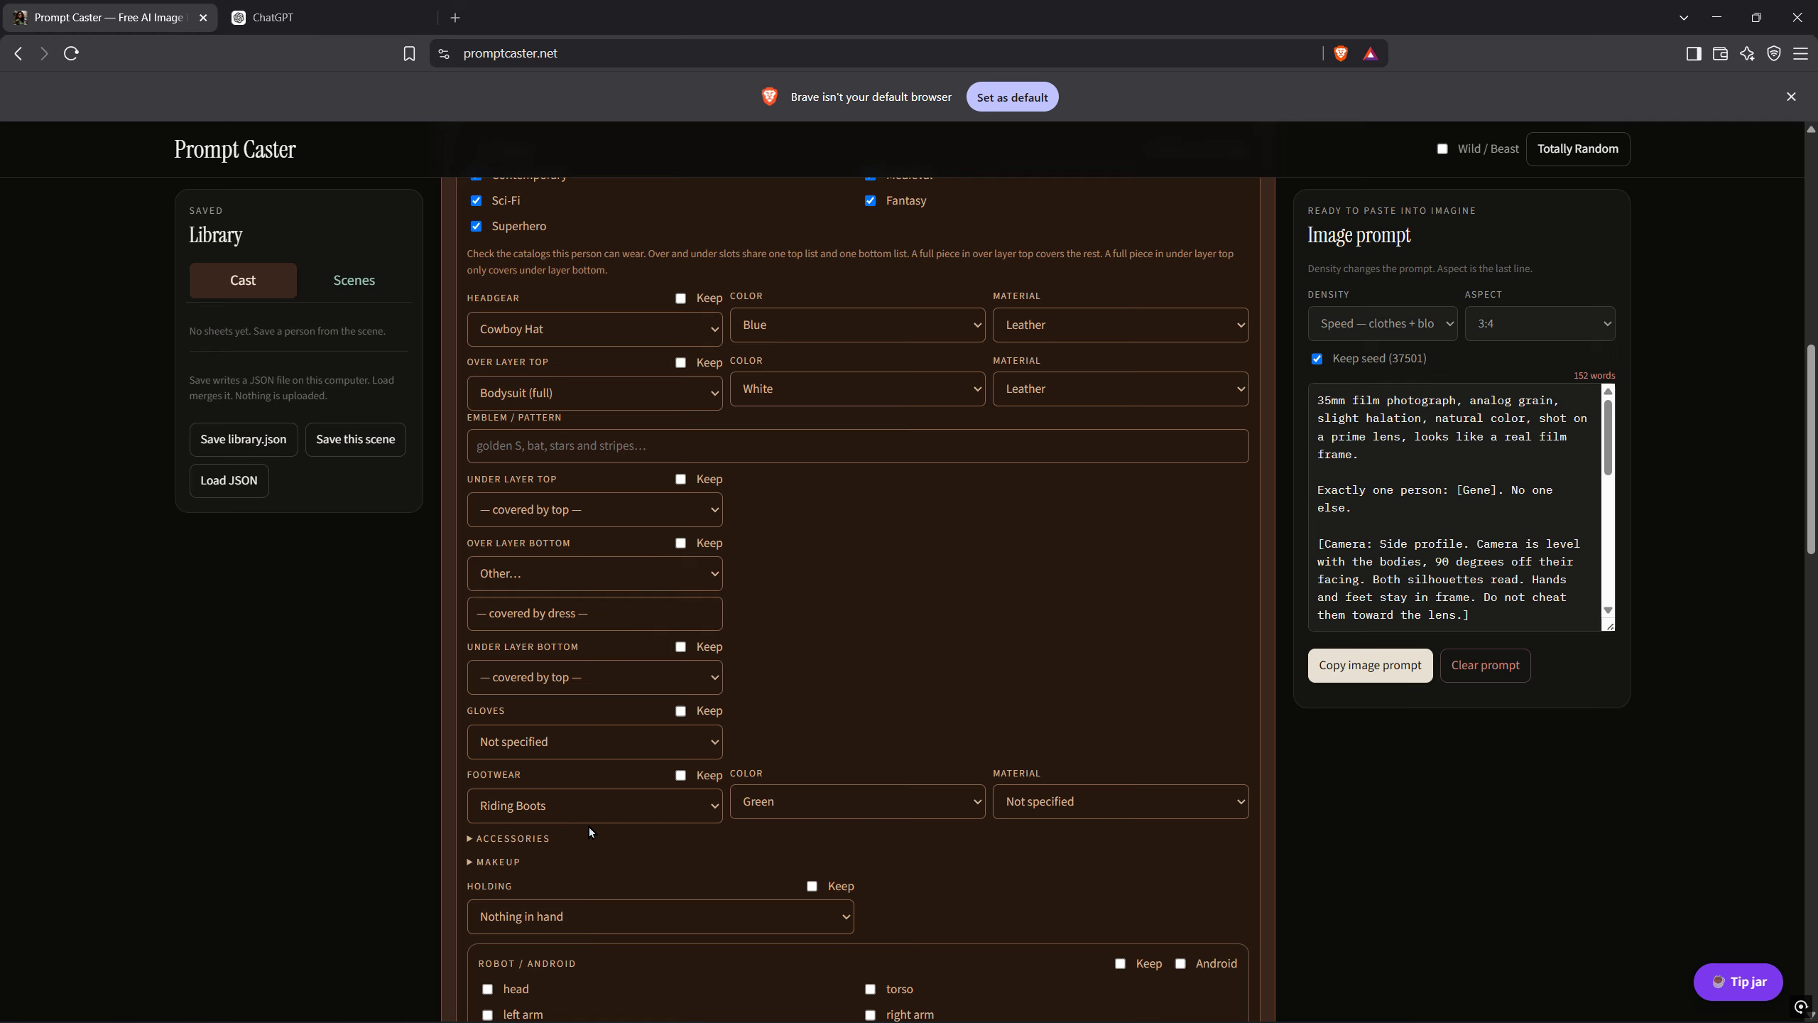
pyautogui.click(861, 794)
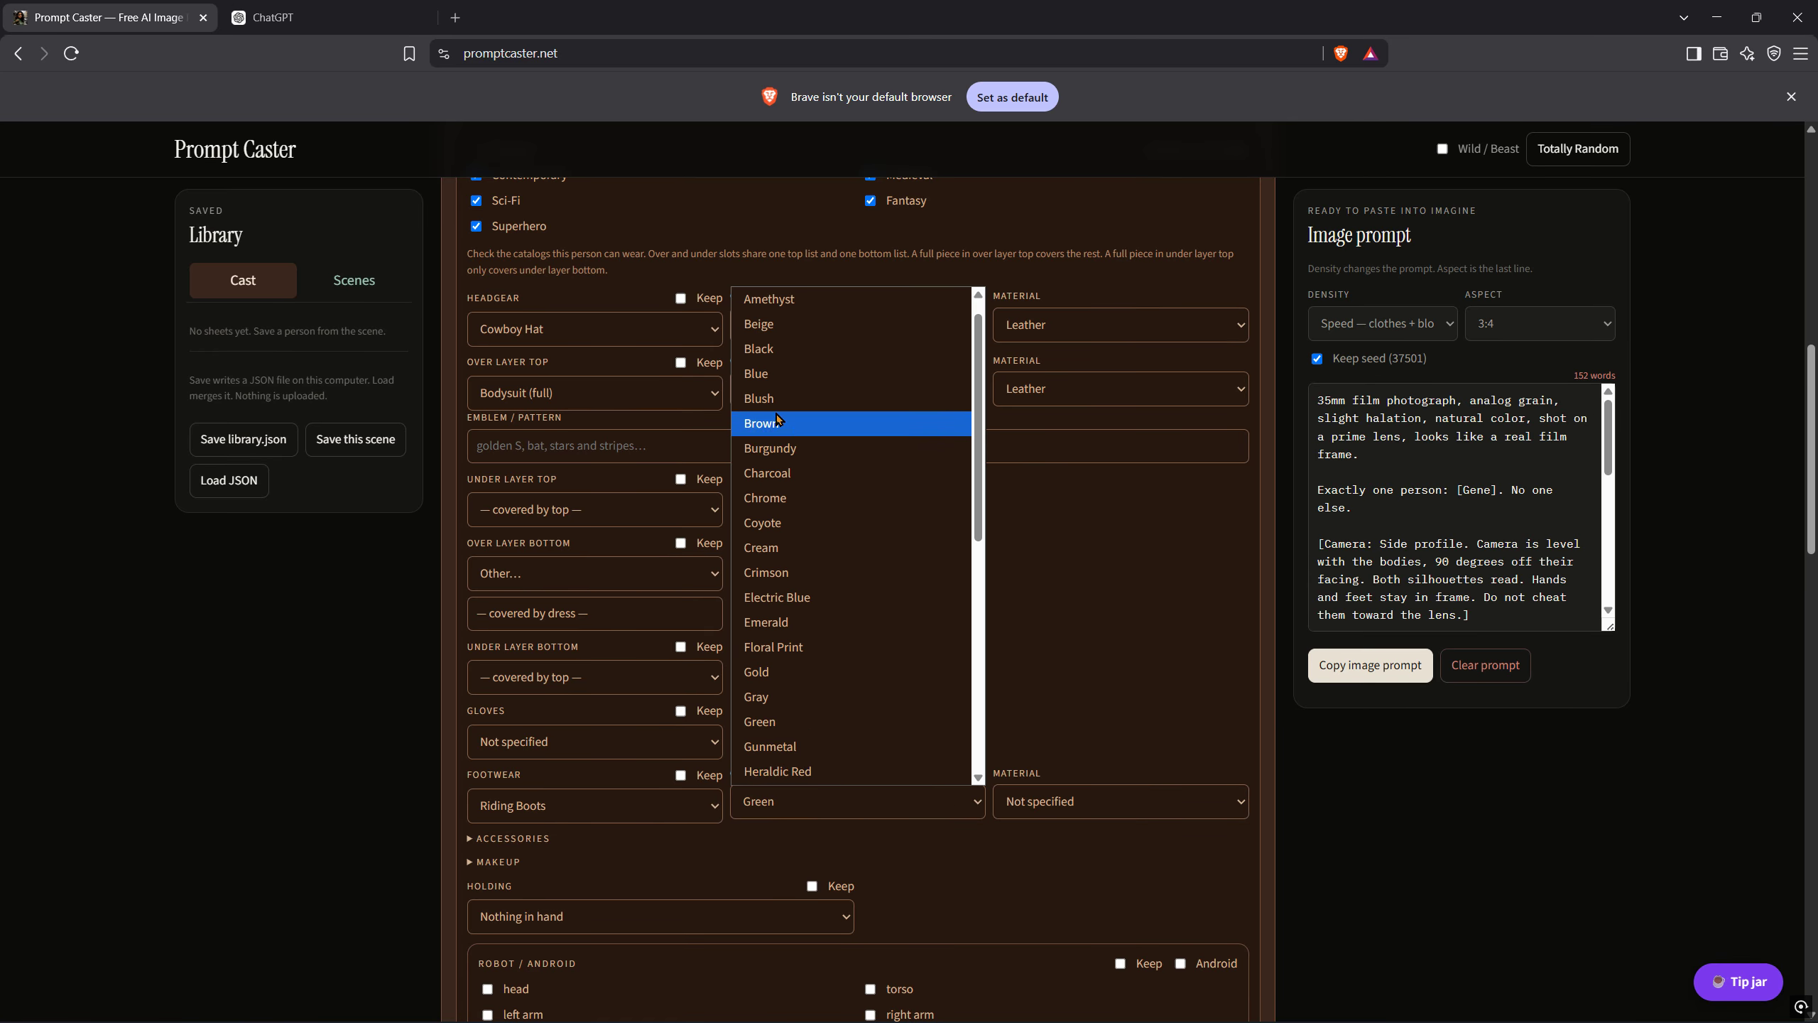
pyautogui.click(774, 374)
pyautogui.click(1171, 789)
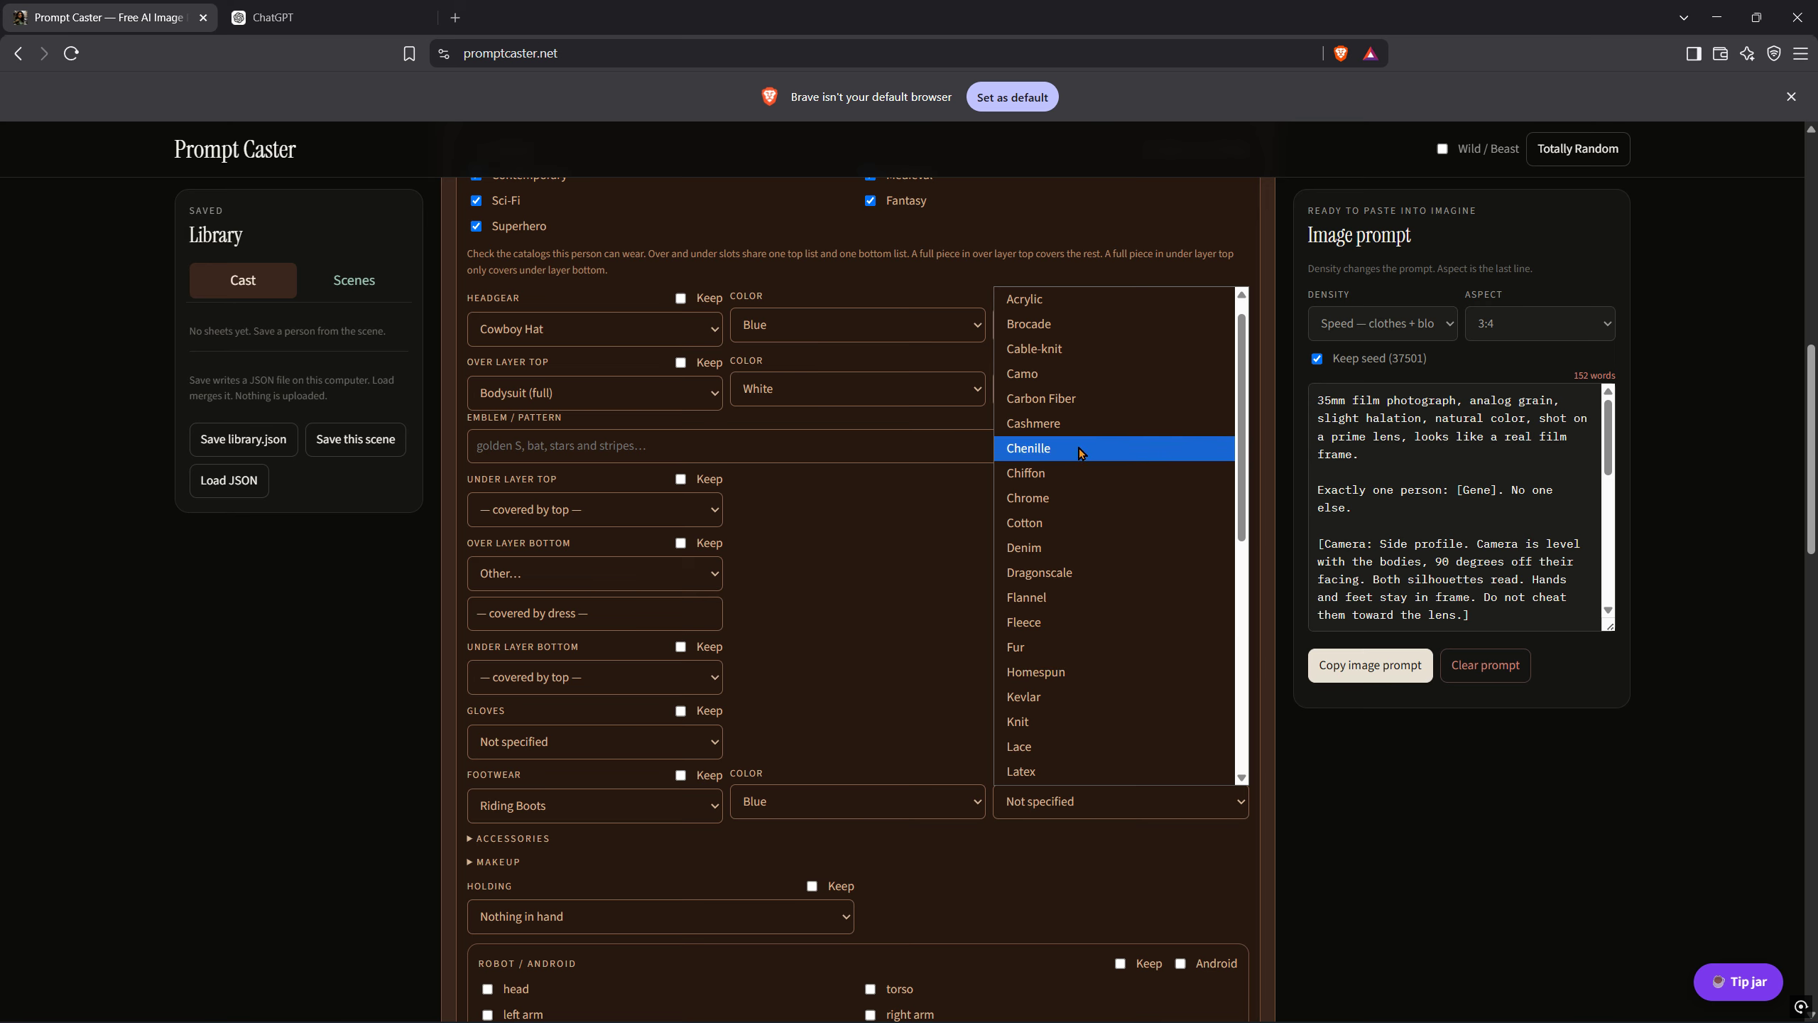
pyautogui.scroll(1, 1079, 449)
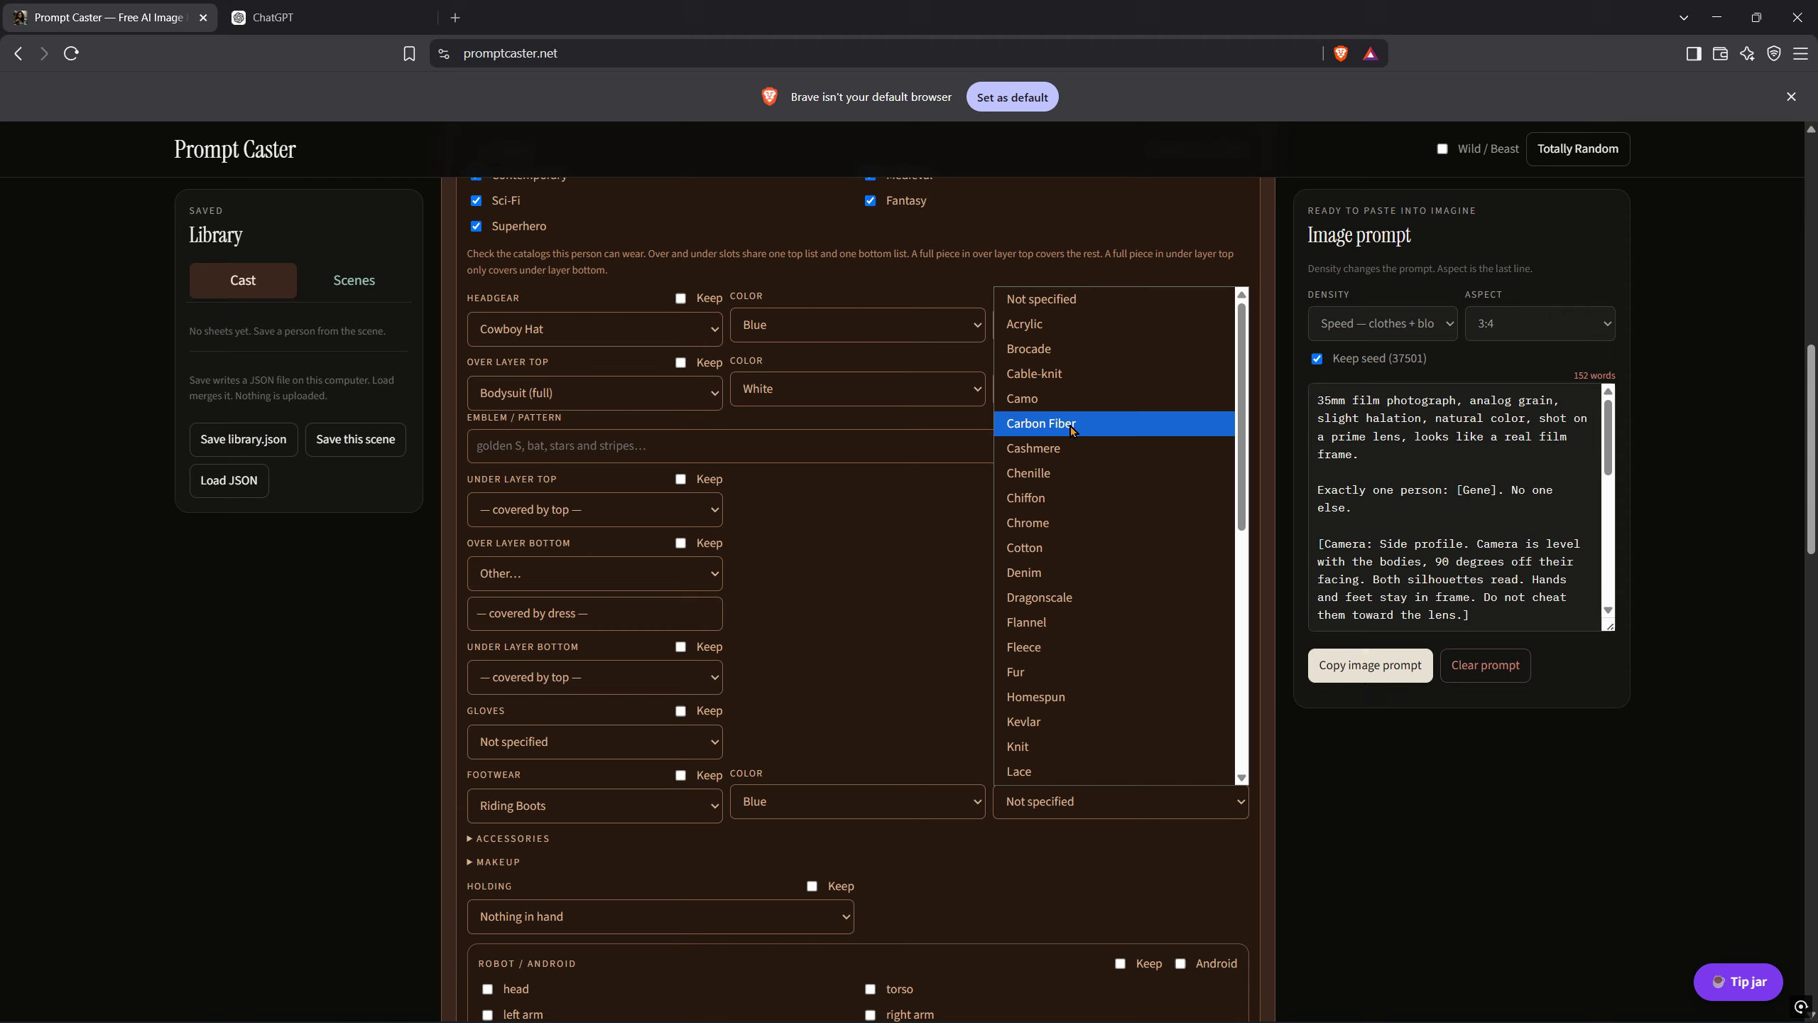
pyautogui.click(1084, 422)
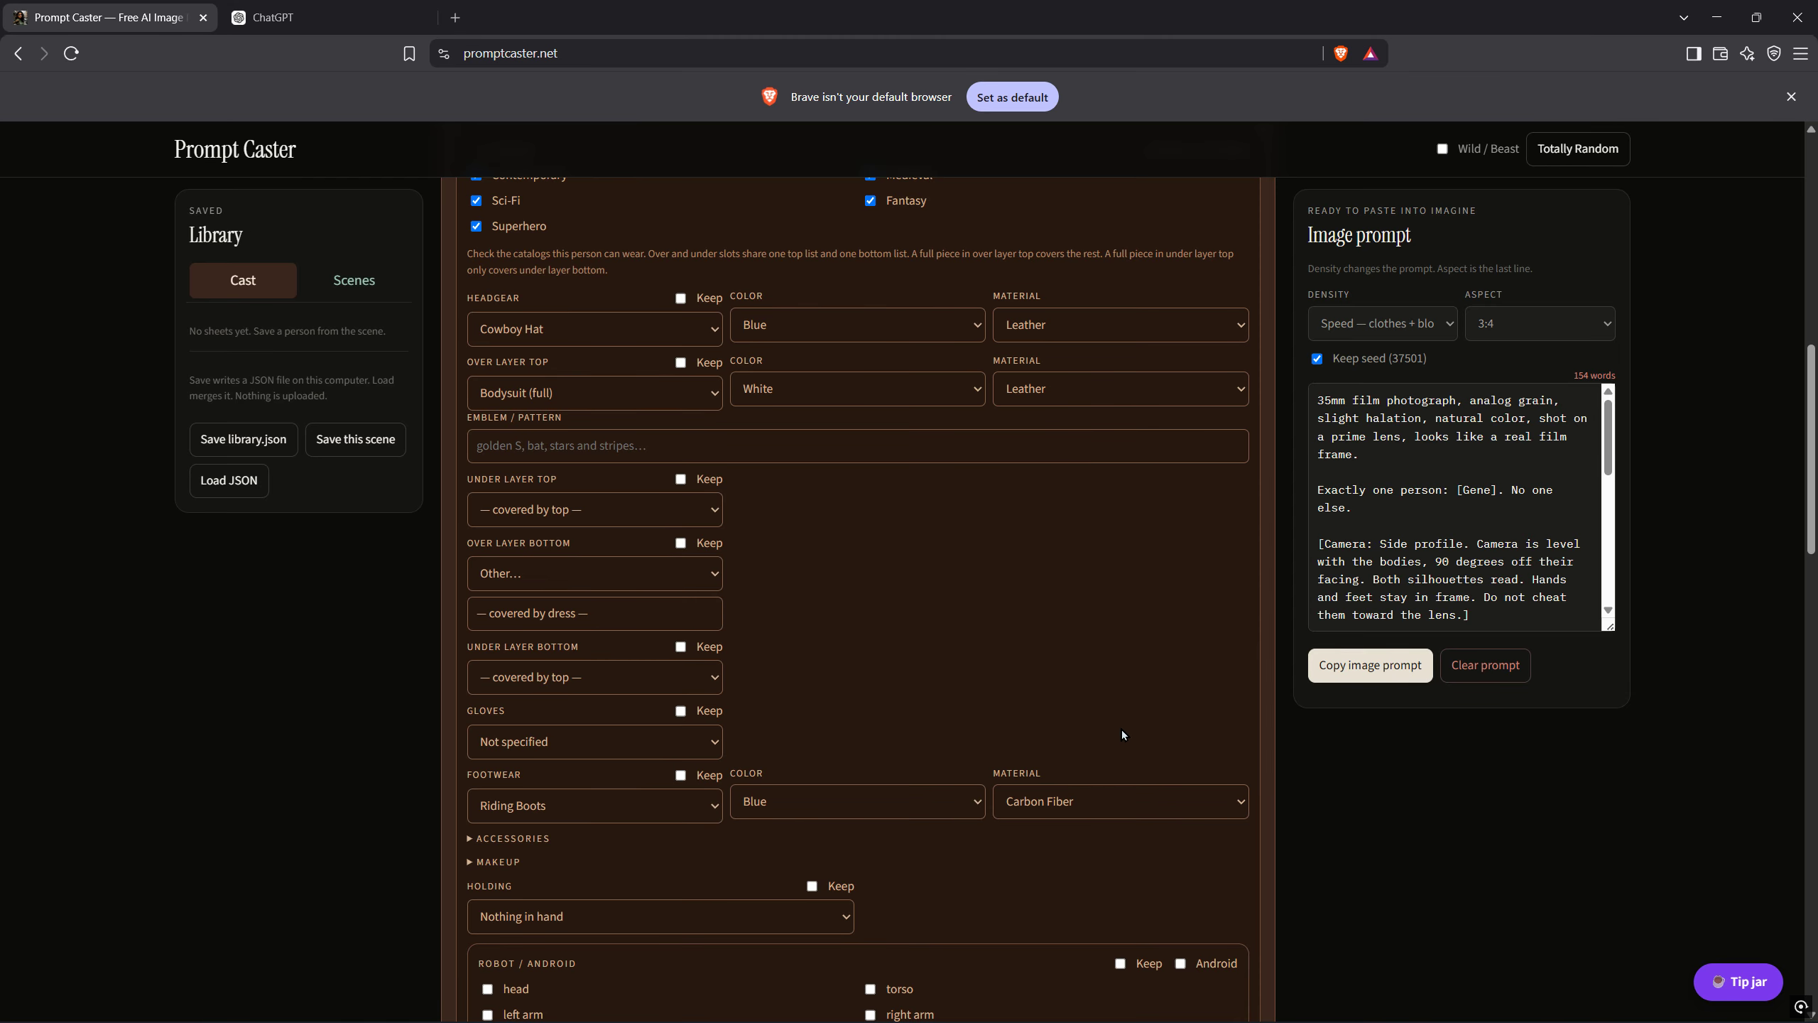
# Set the cast member's gloves to Winter Gloves with color Blue and material Carbon Fiber
pyautogui.click(714, 735)
pyautogui.click(541, 660)
pyautogui.click(1114, 738)
pyautogui.click(878, 741)
pyautogui.scroll(-1, 823, 645)
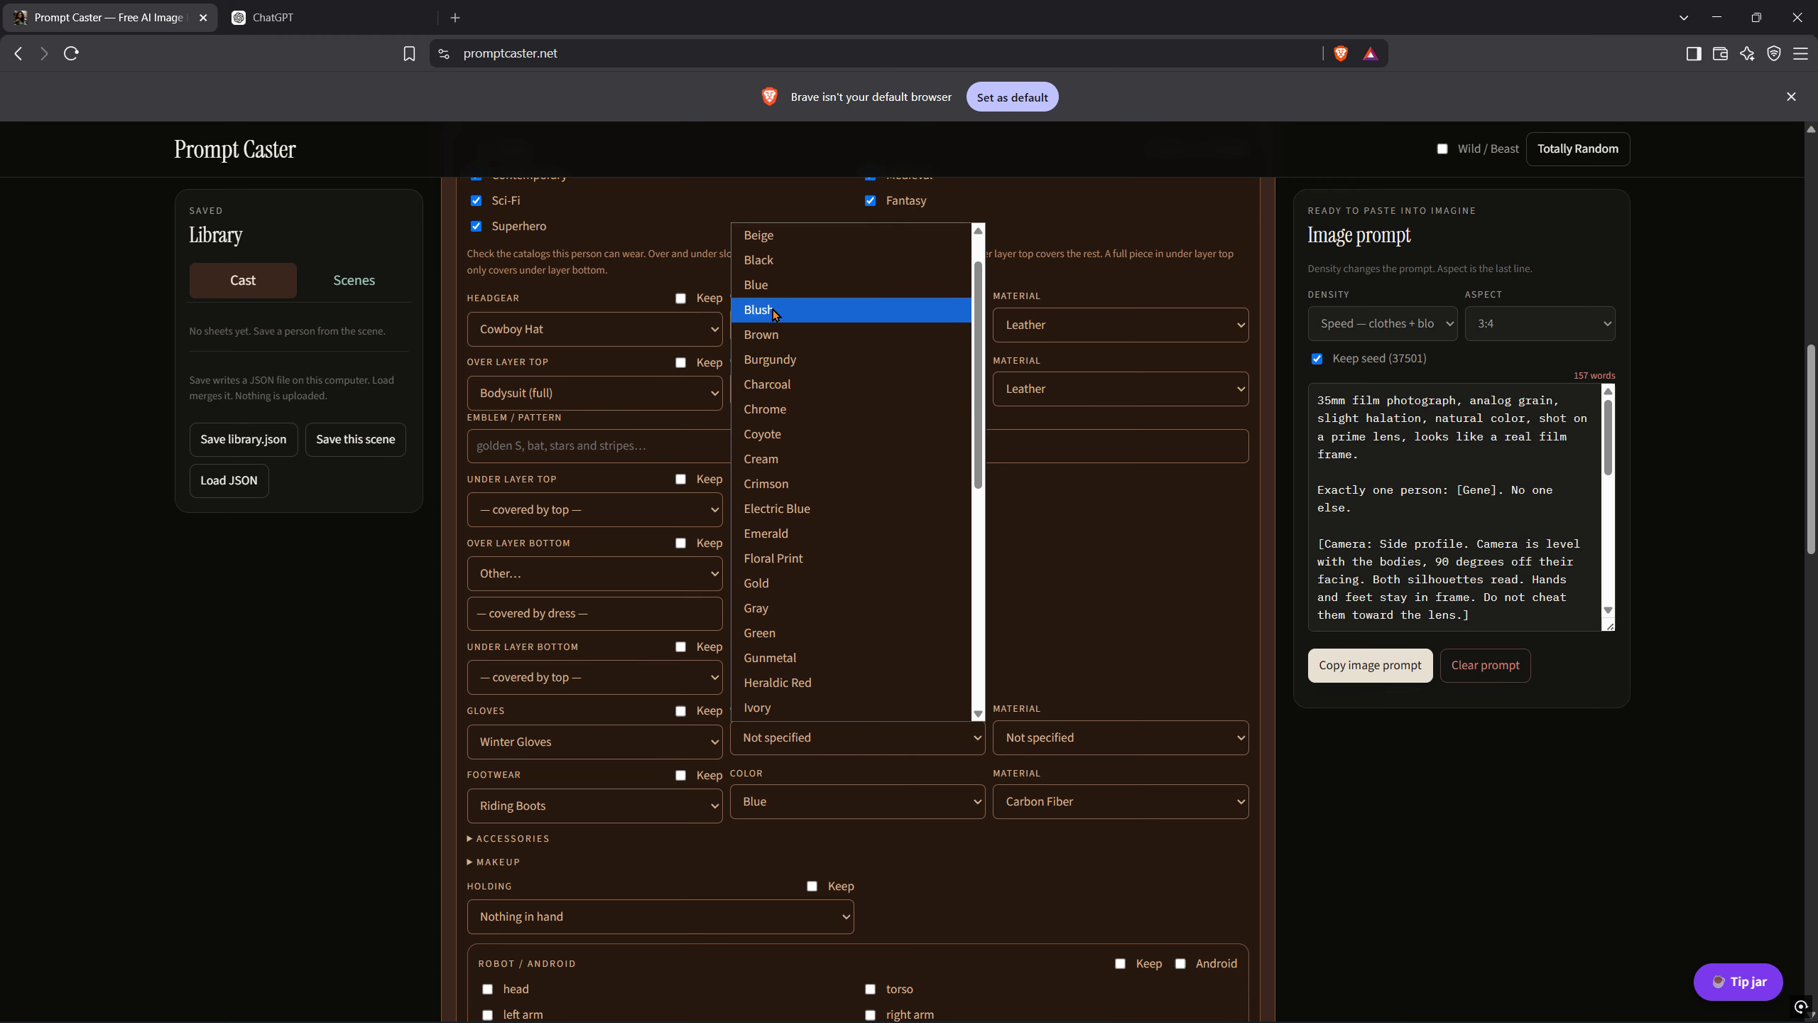
pyautogui.click(767, 282)
pyautogui.click(1112, 732)
pyautogui.scroll(-1, 1196, 705)
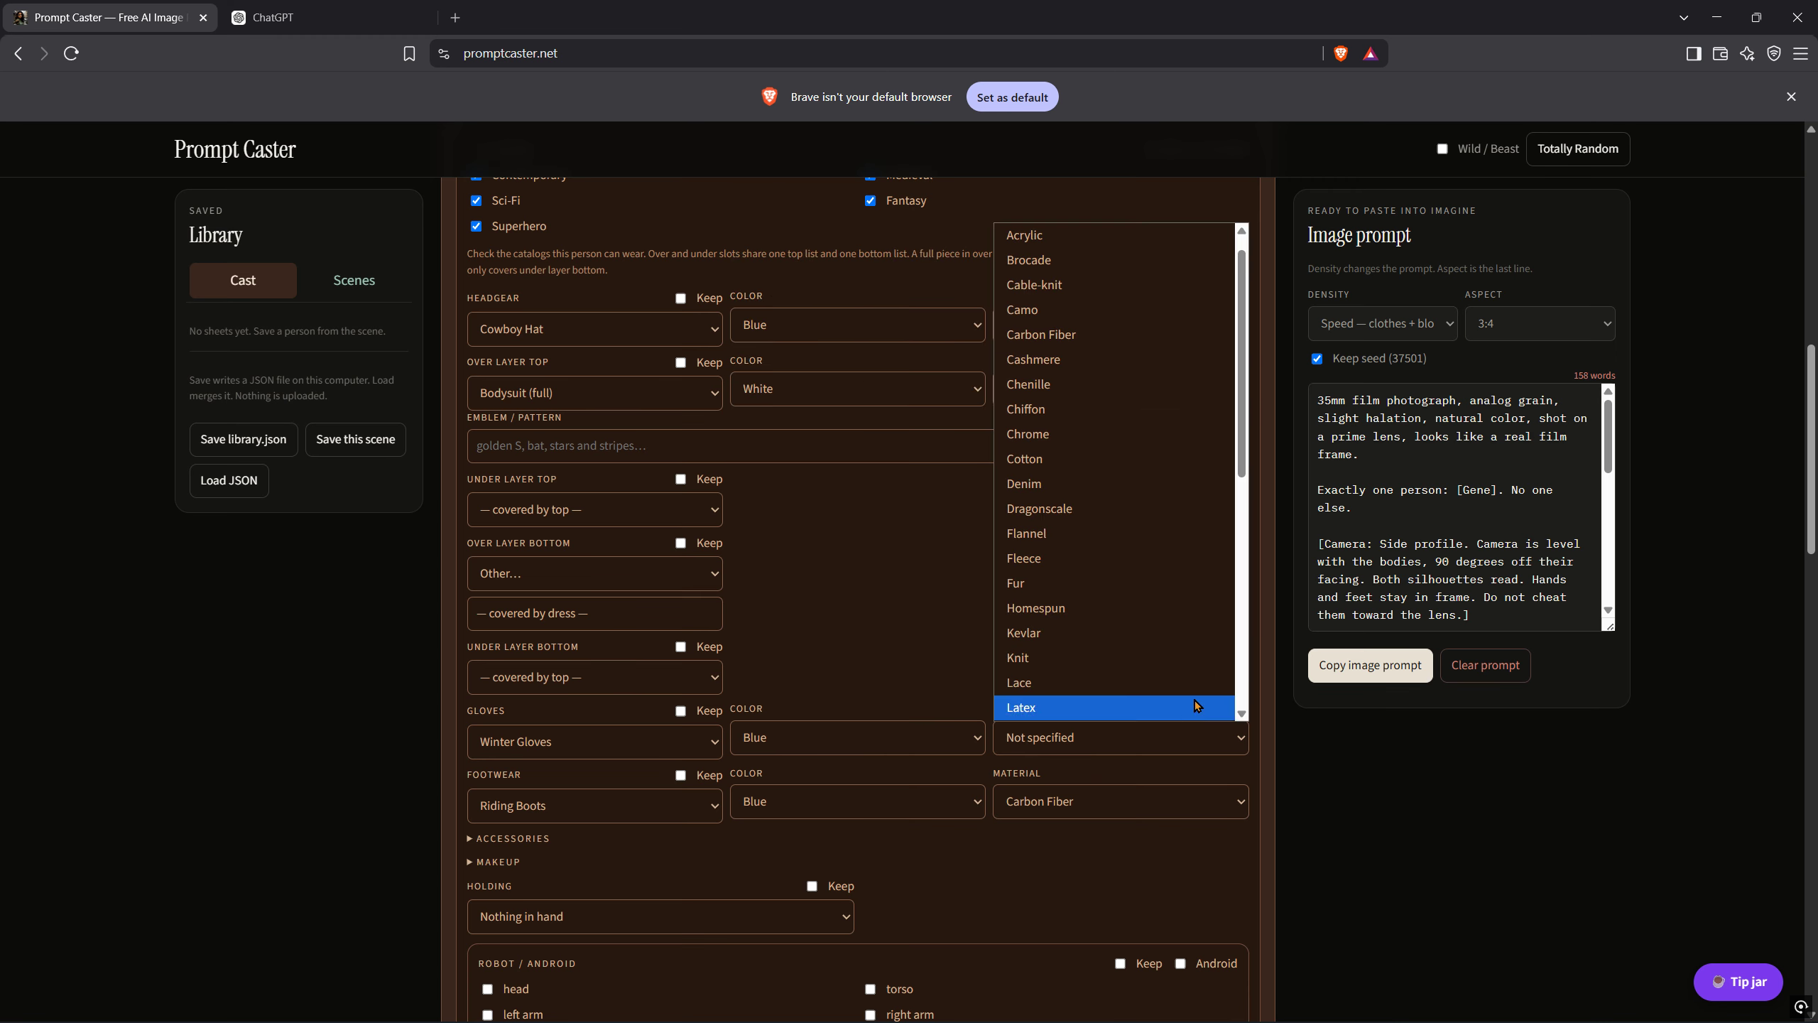
pyautogui.click(1203, 334)
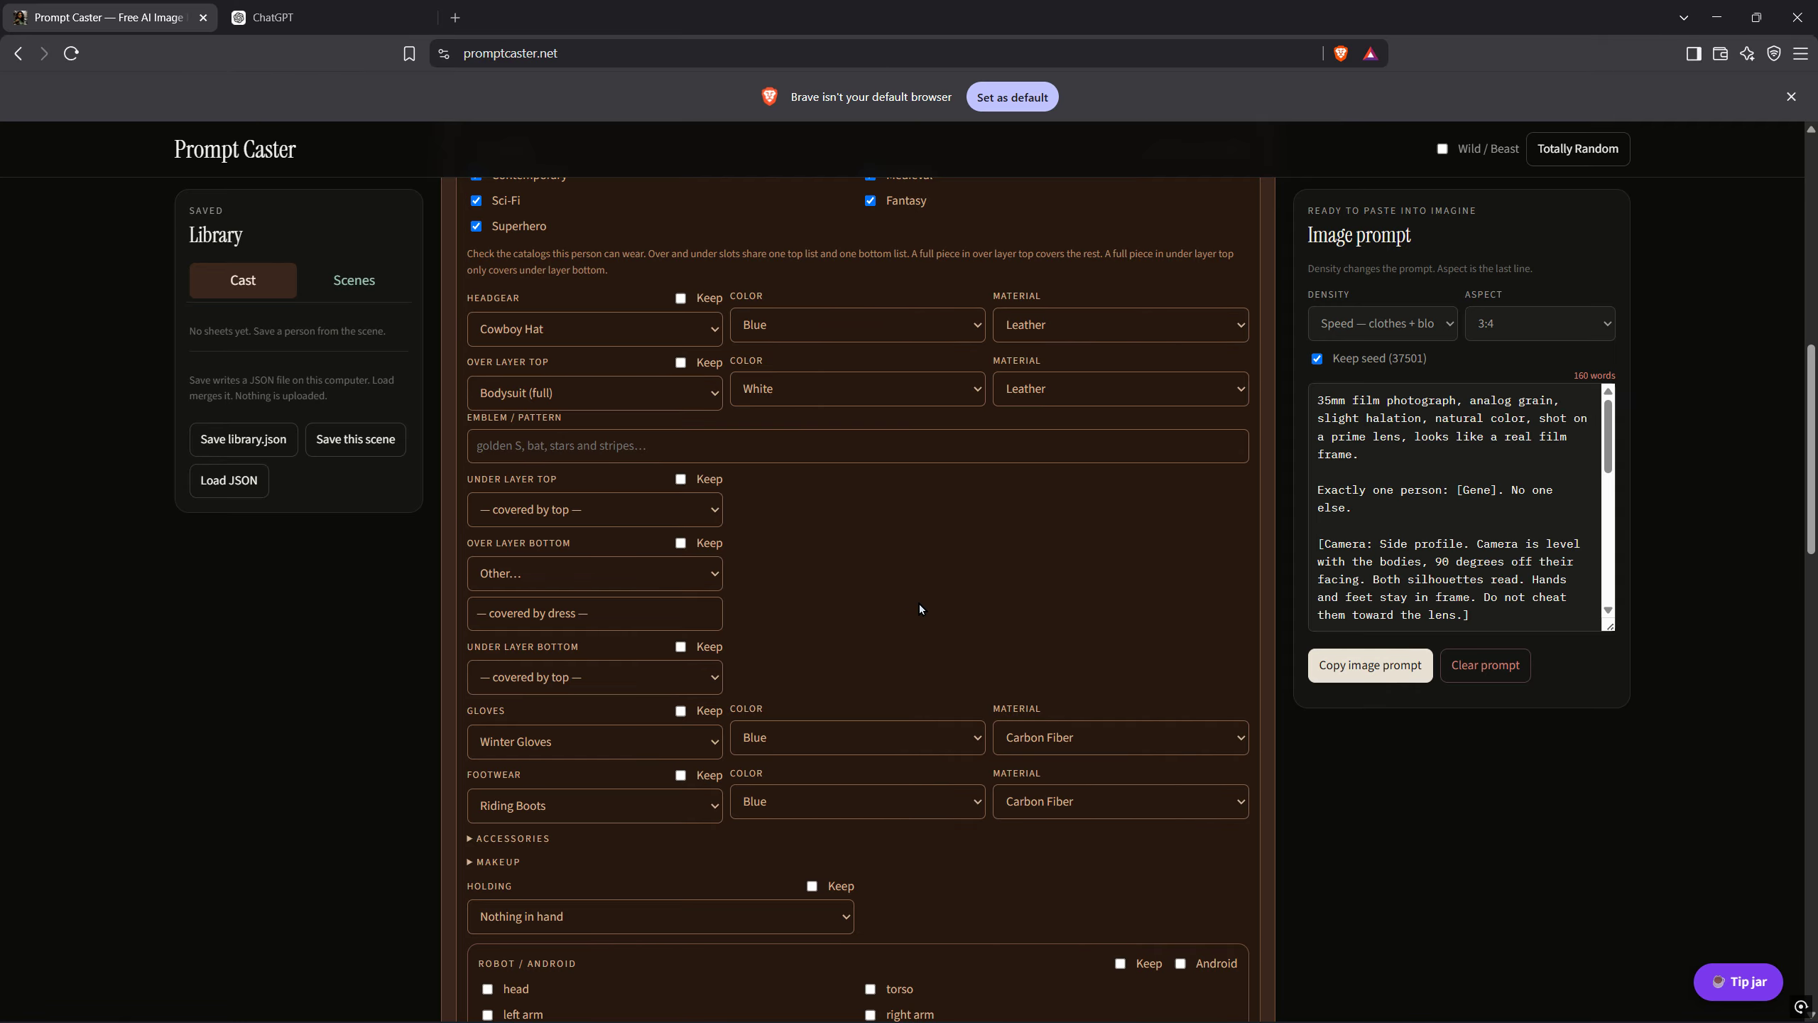
# Expand the accessories, choose aviator sunglasses for the eyes, and collapse the accessories section
pyautogui.scroll(-1, 918, 604)
pyautogui.click(471, 749)
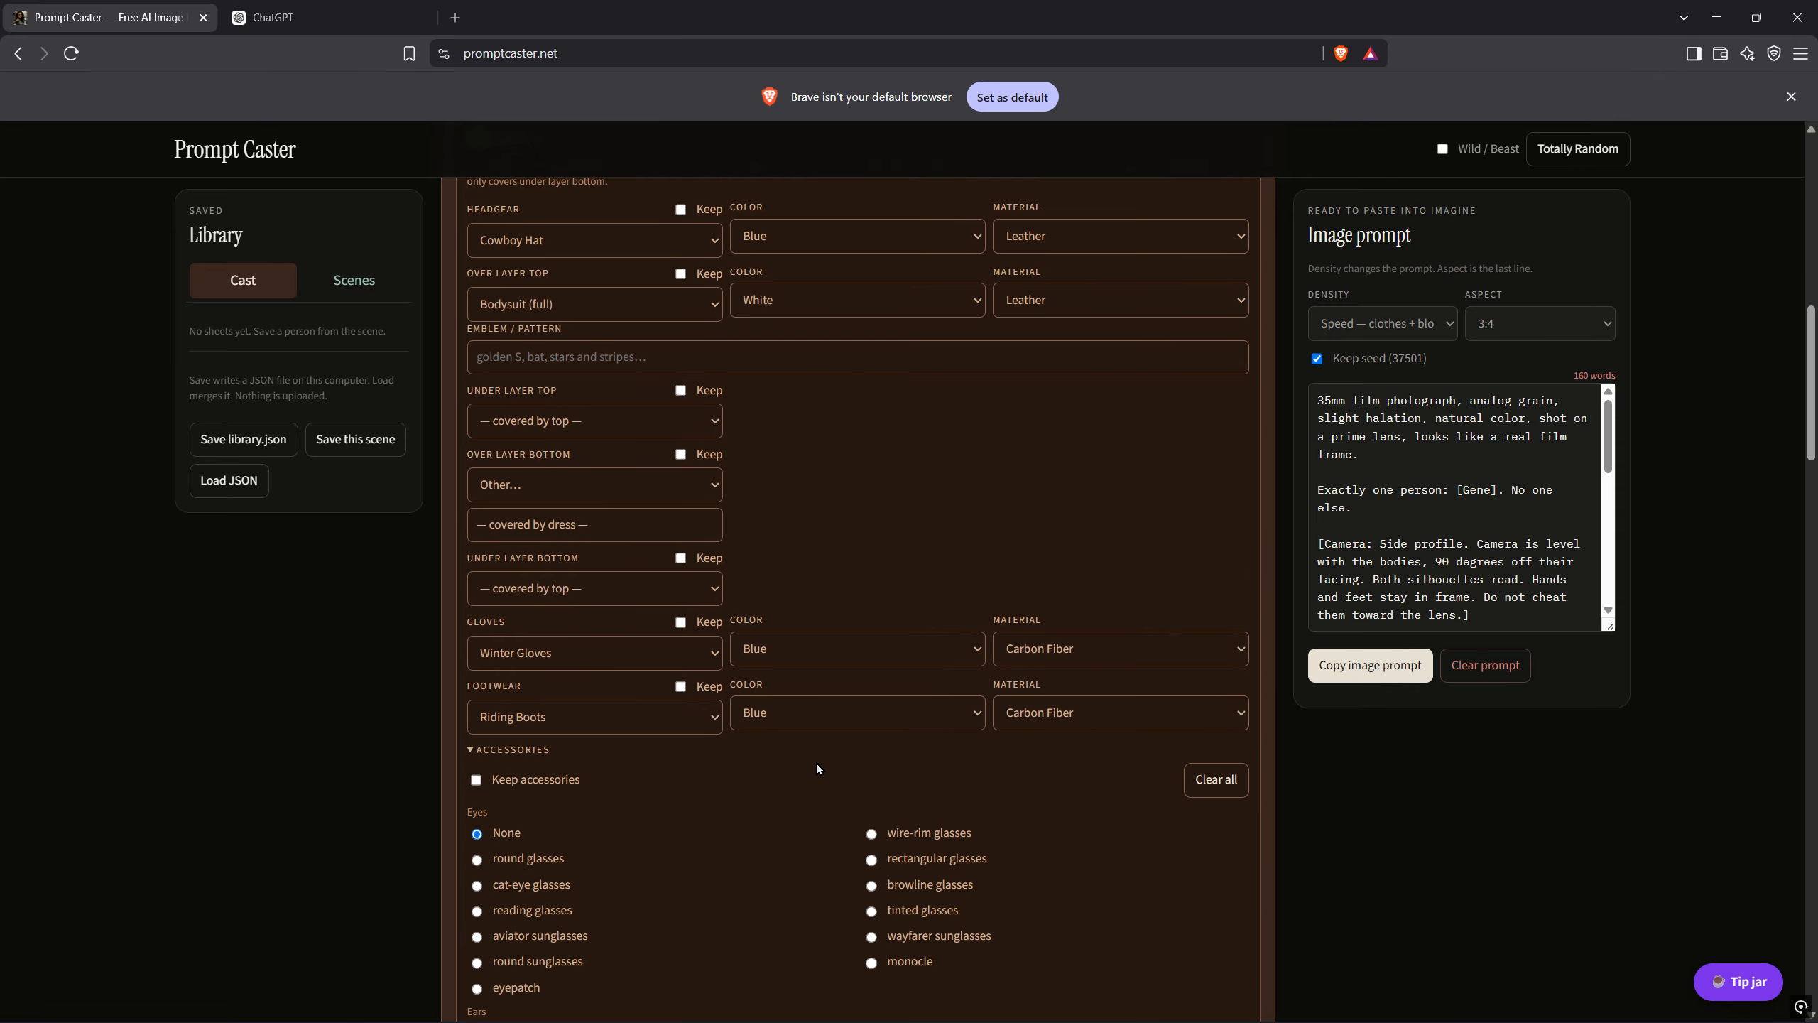
pyautogui.scroll(-4, 684, 833)
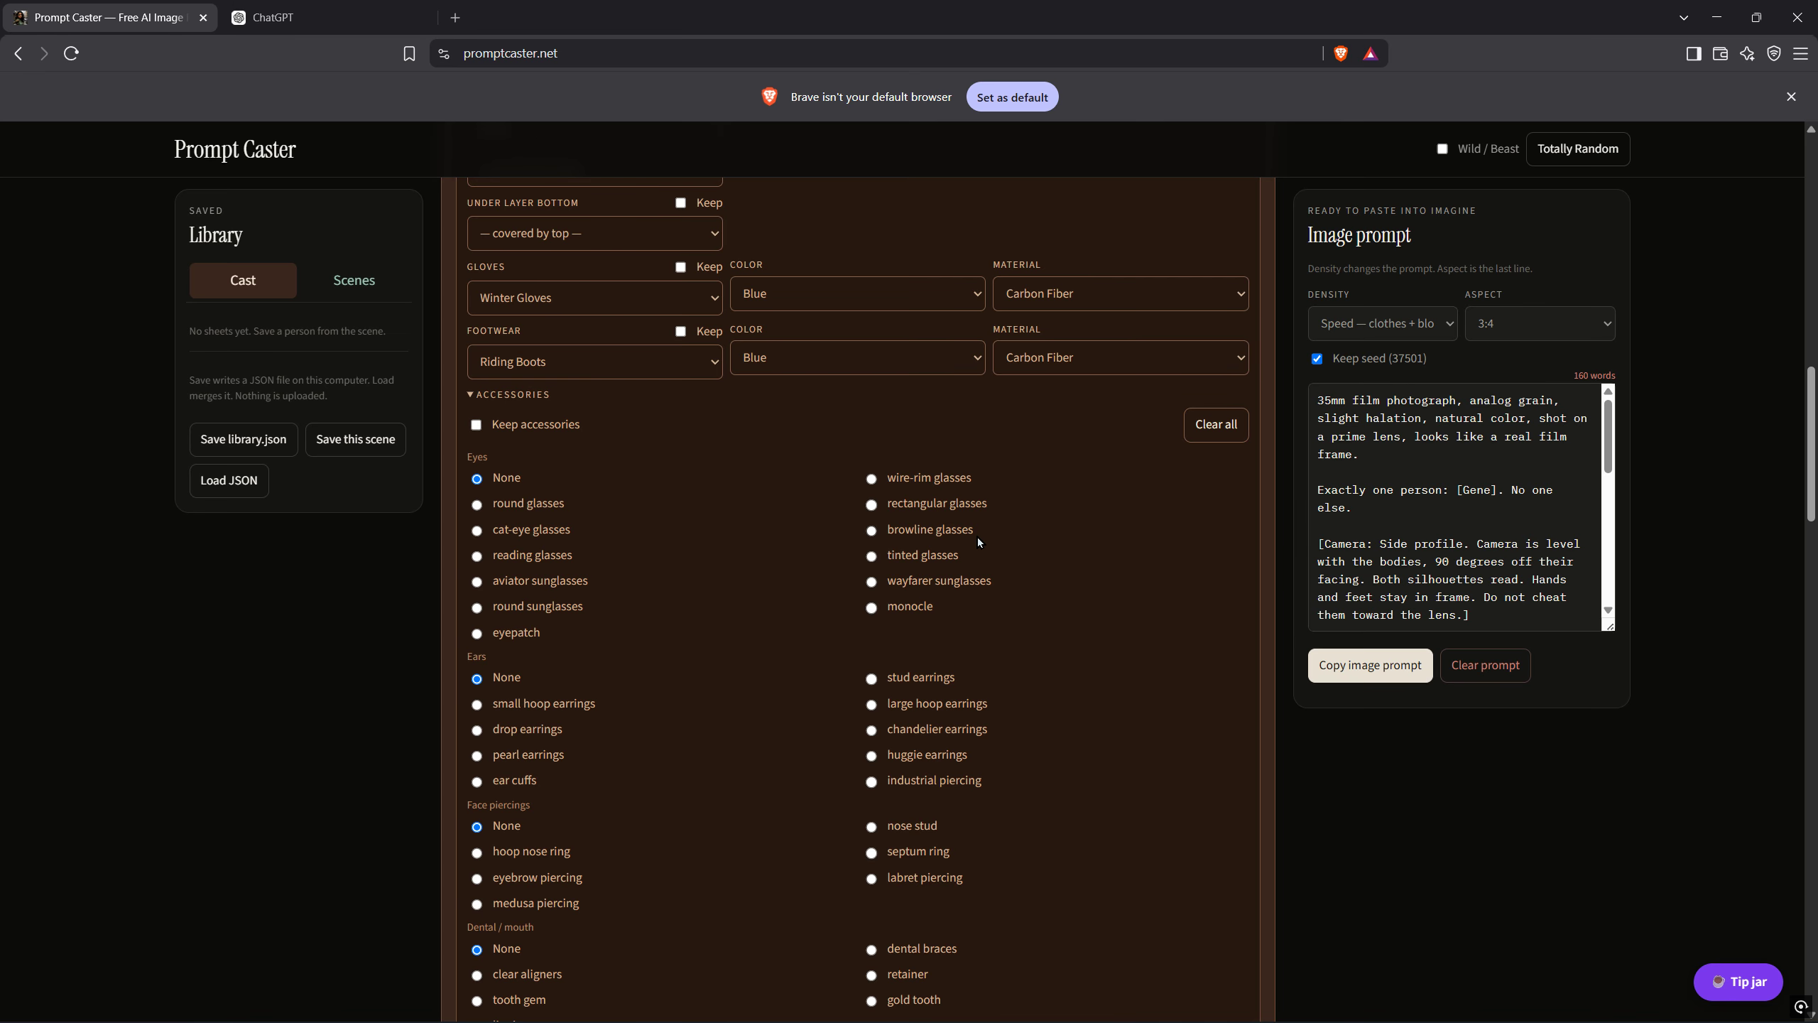
pyautogui.click(476, 581)
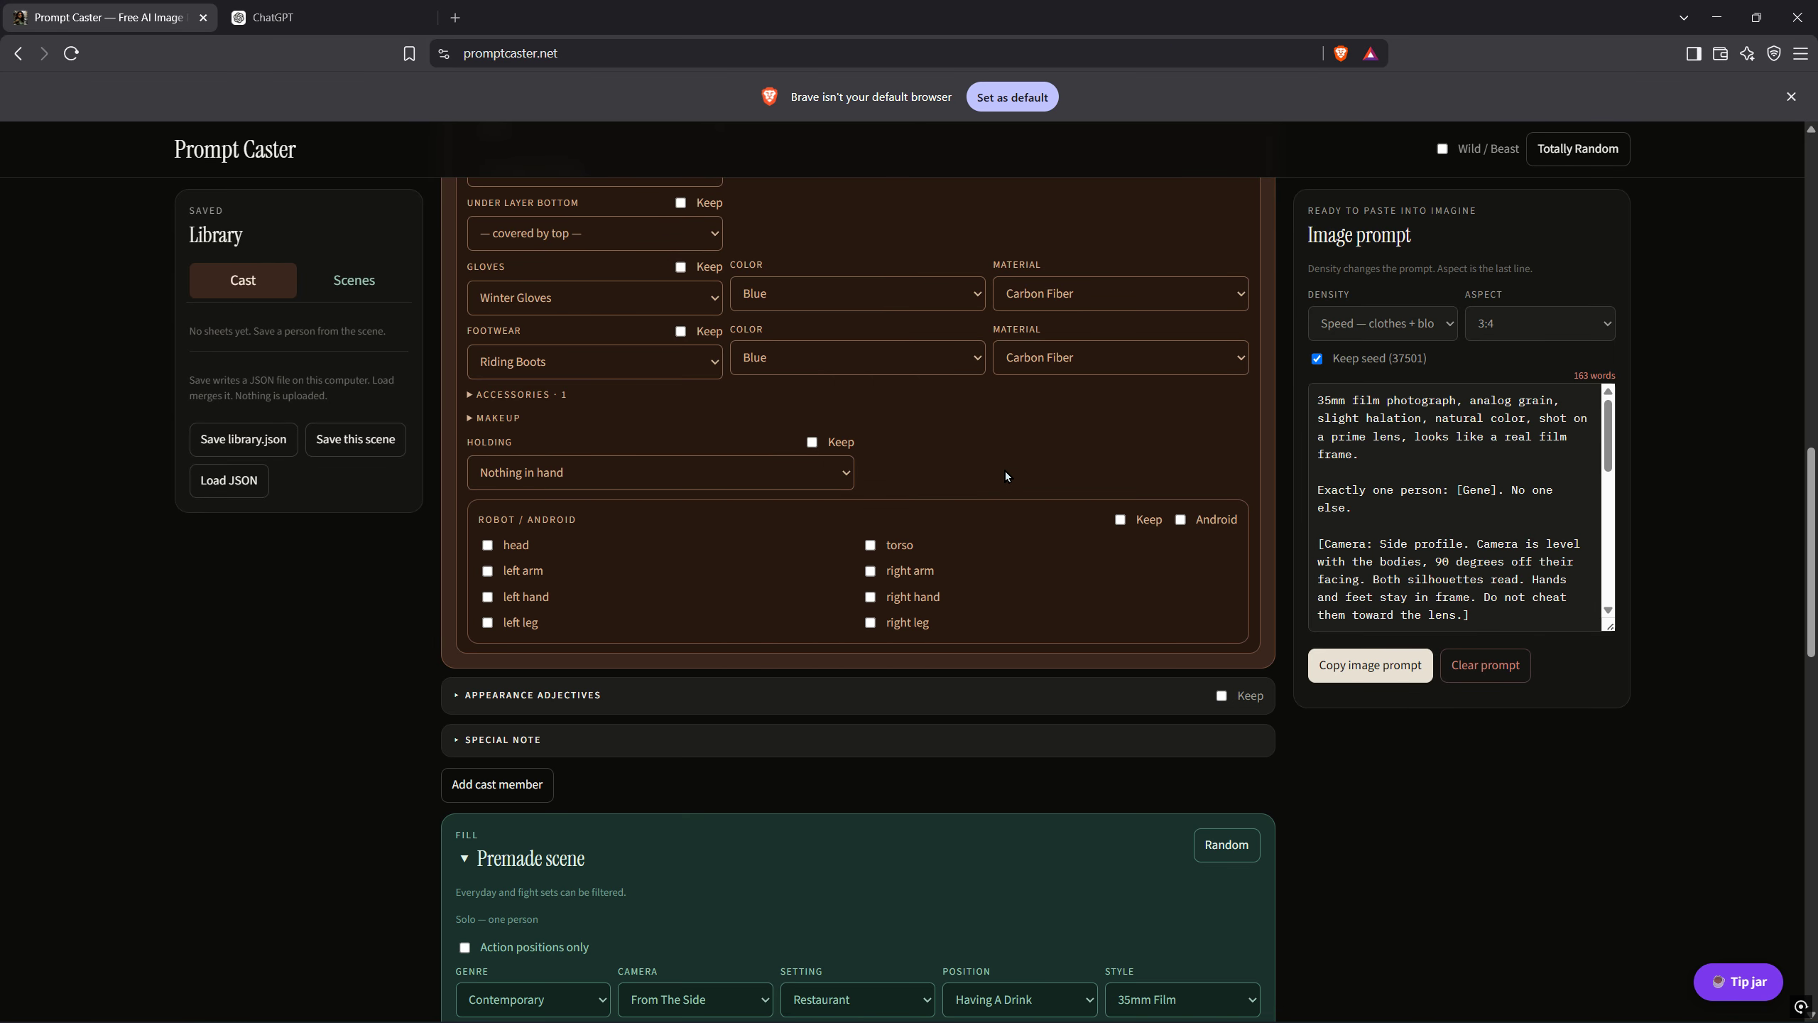
# Make the cast member's right arm robotic and set its plating color to Gold
pyautogui.scroll(8, 769, 434)
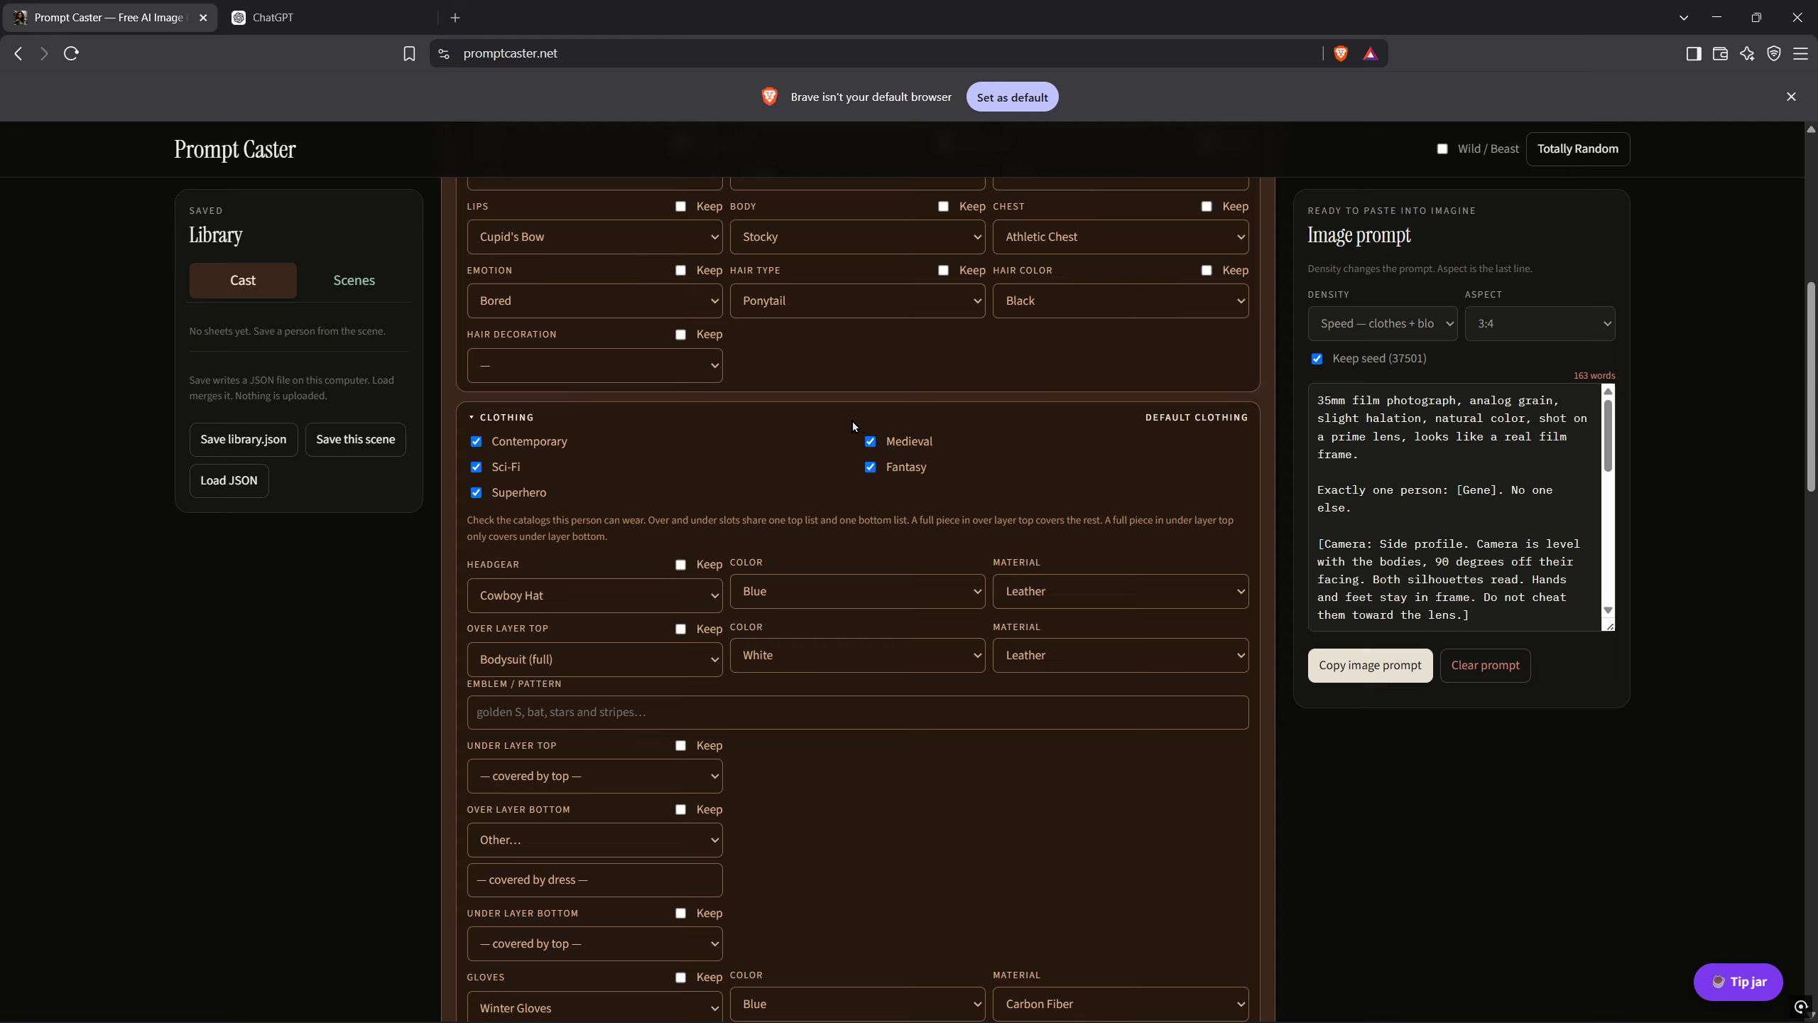
pyautogui.scroll(-1, 1139, 462)
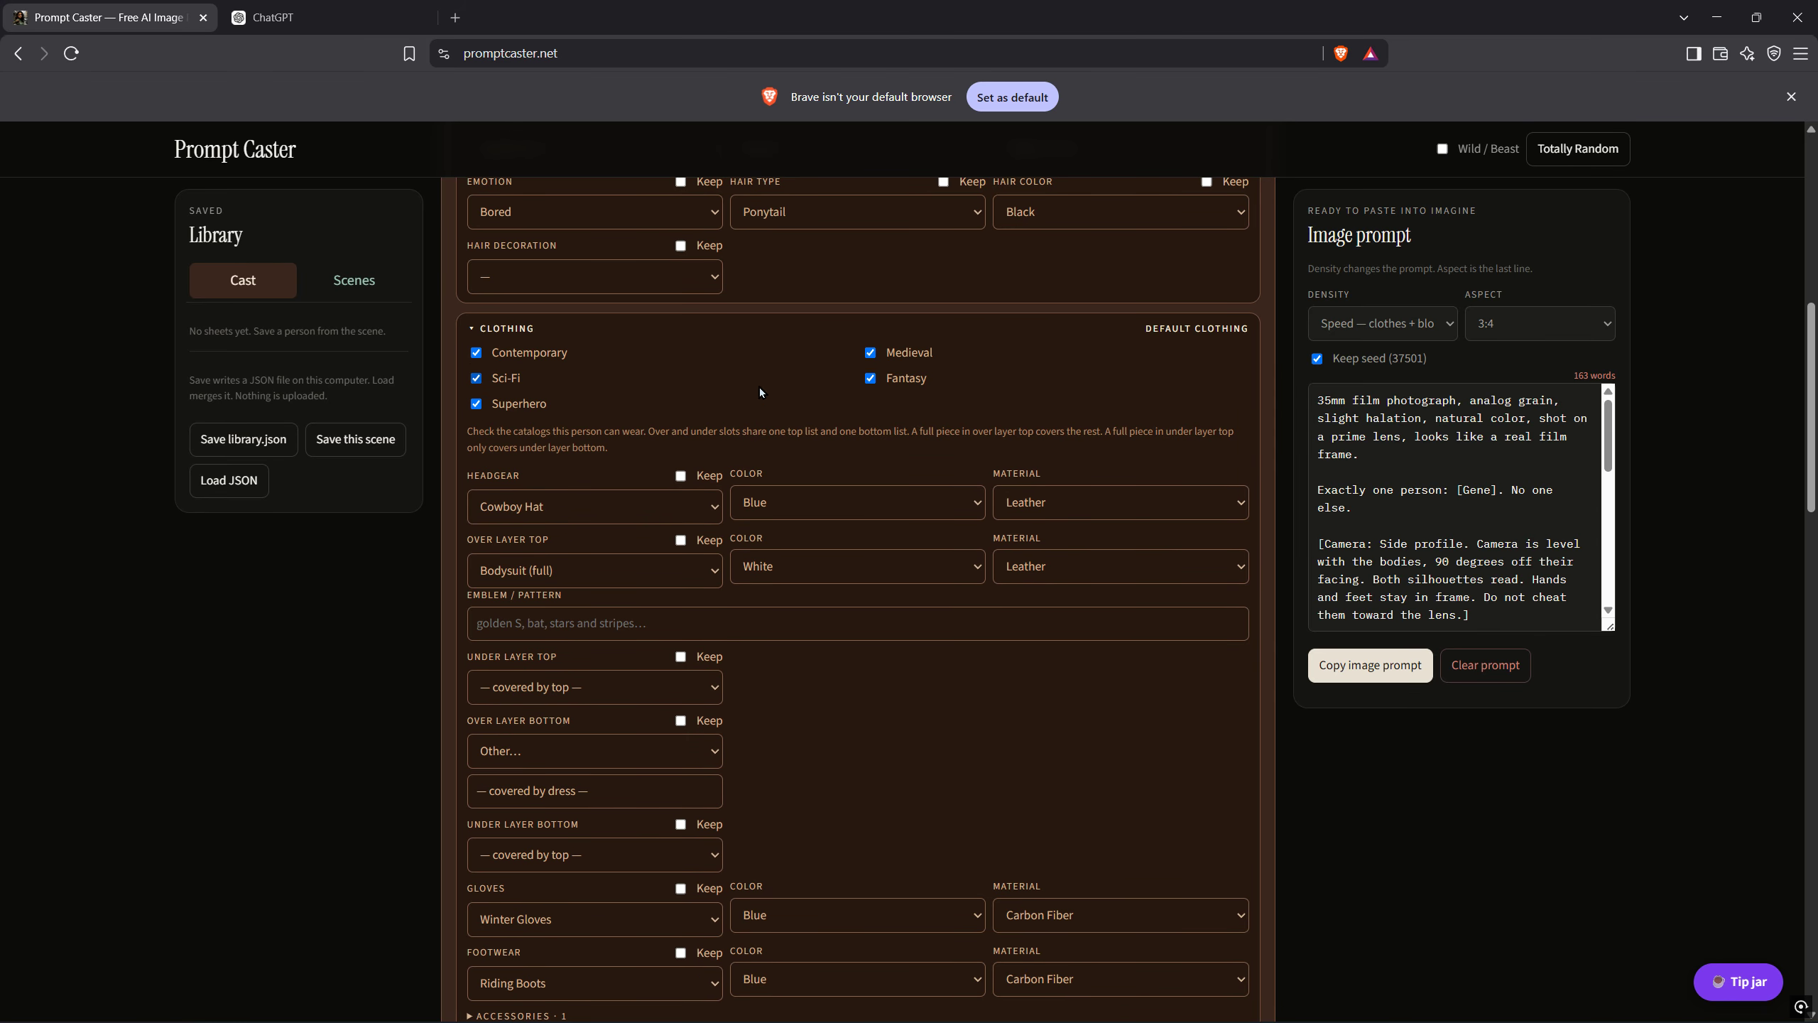
pyautogui.scroll(-5, 760, 390)
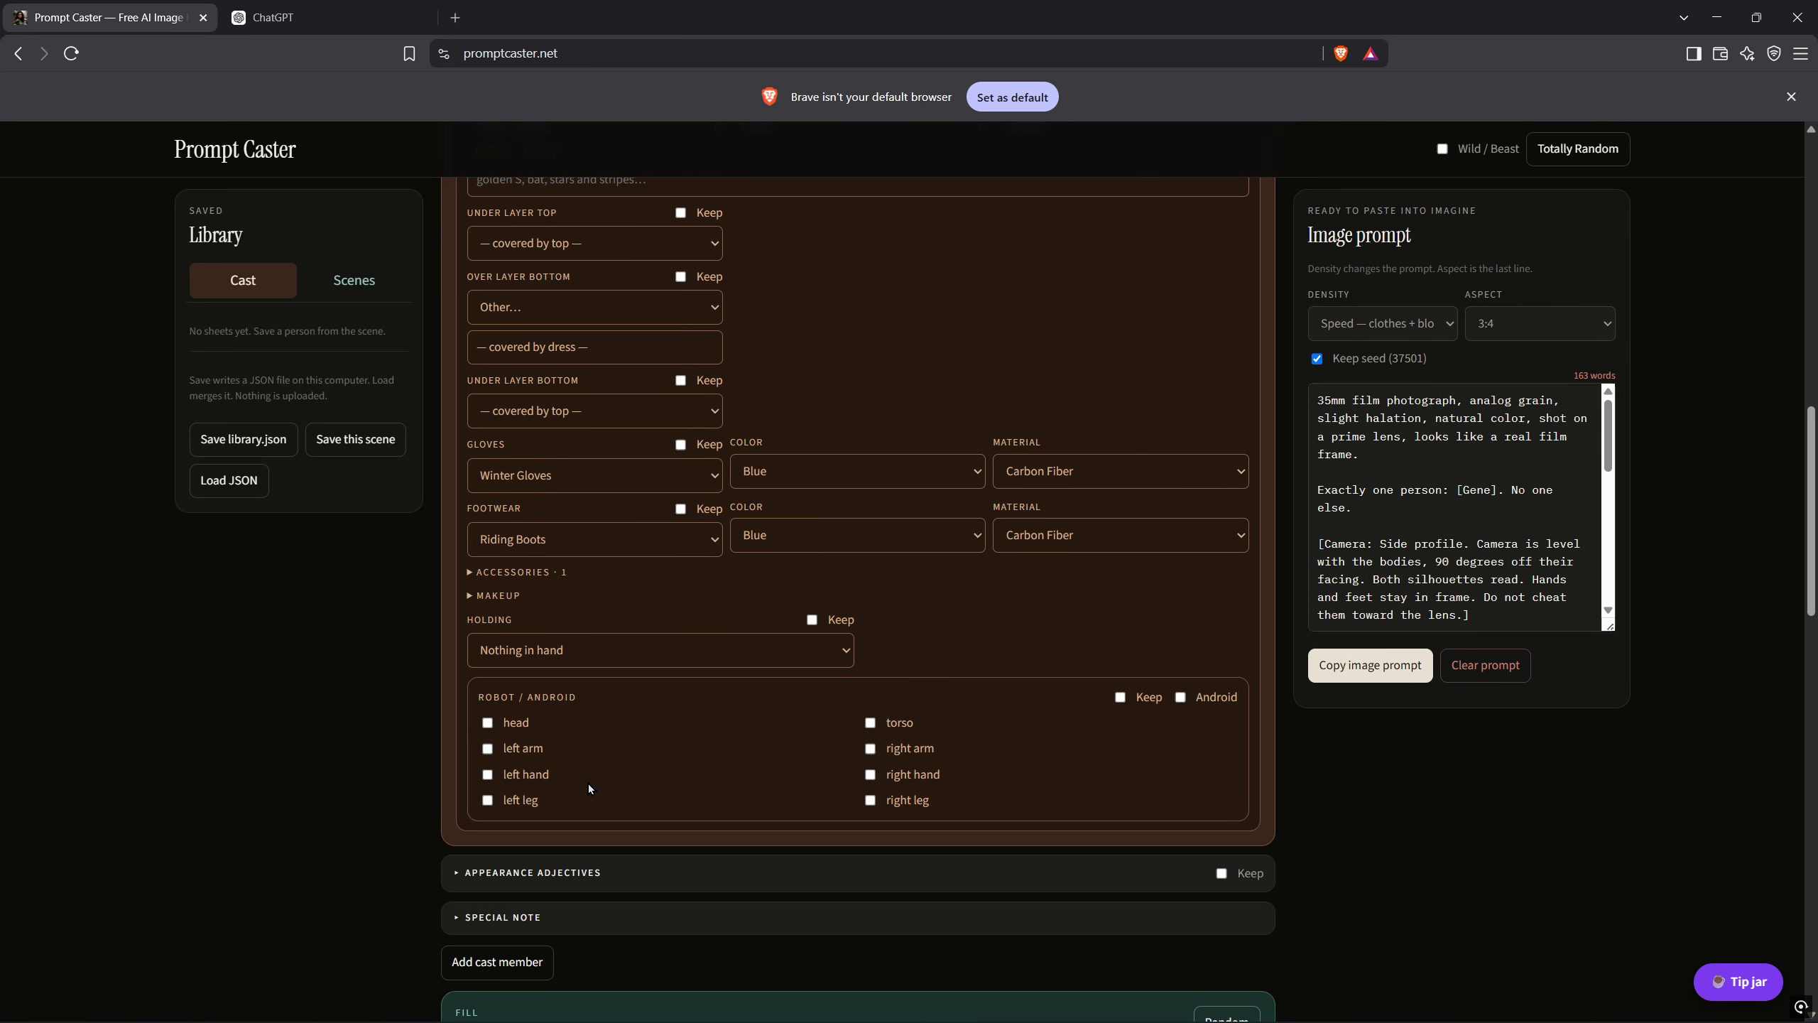
pyautogui.click(871, 748)
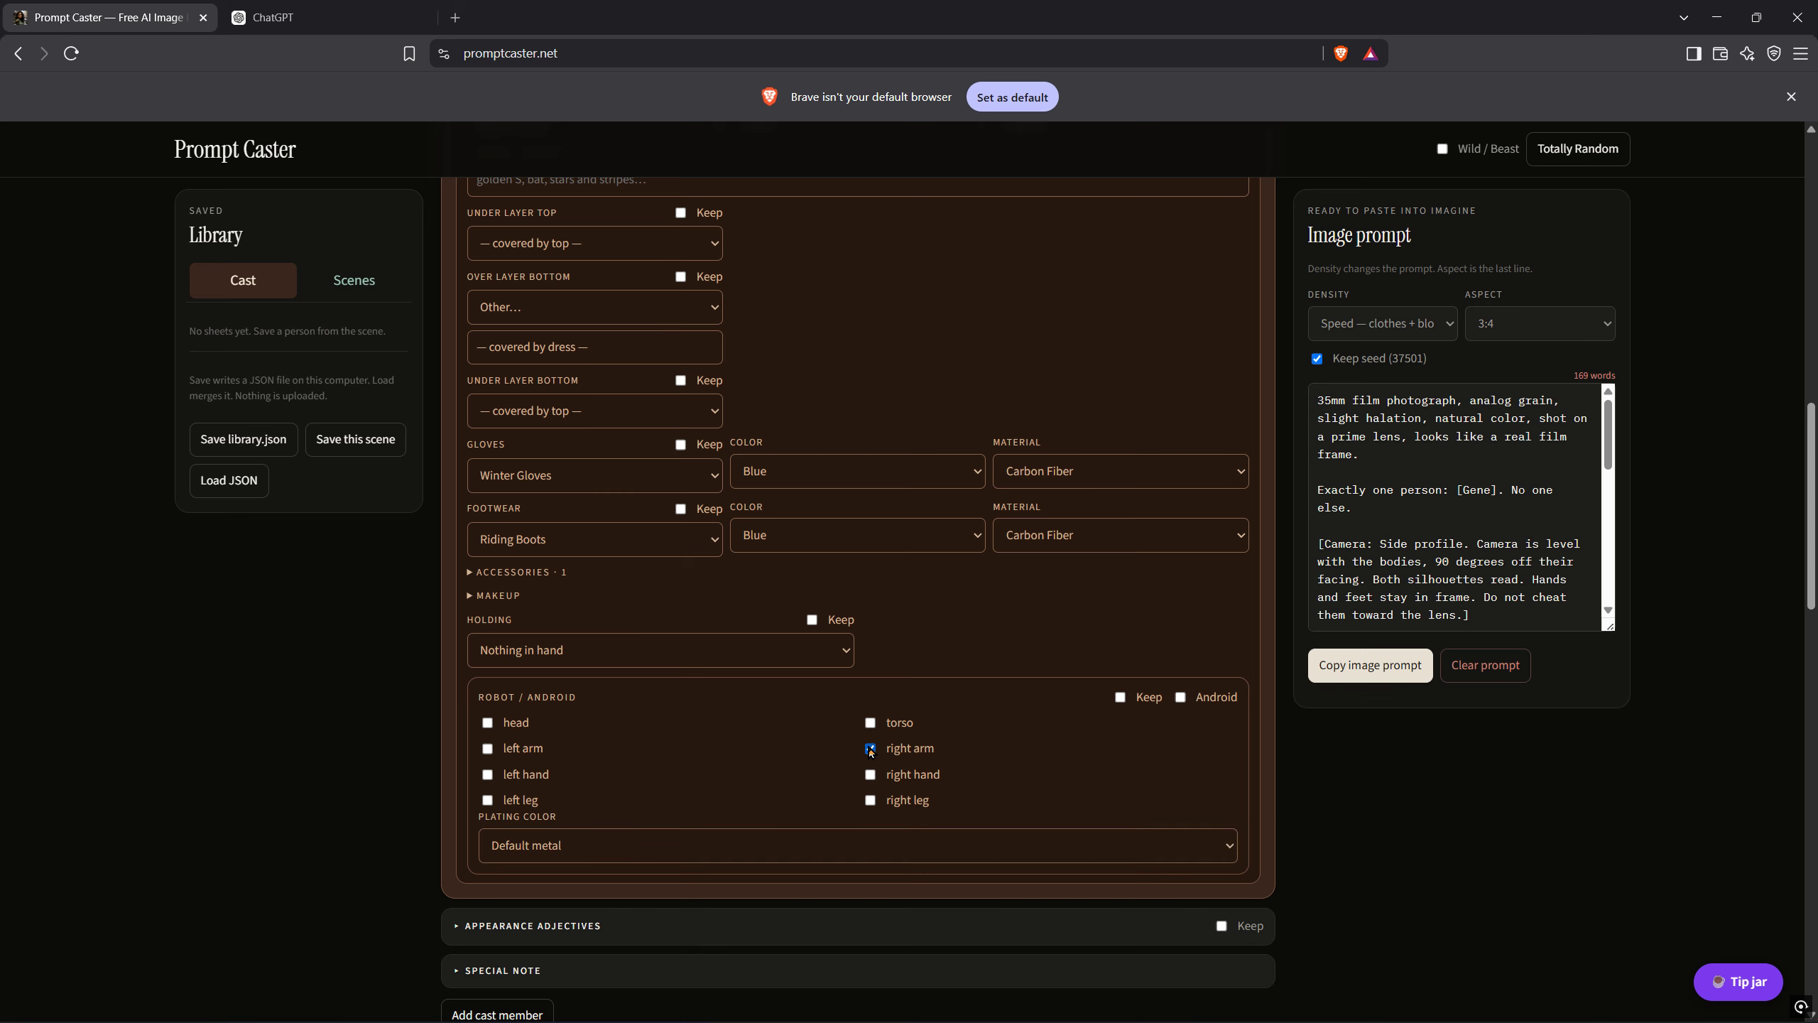
pyautogui.click(644, 842)
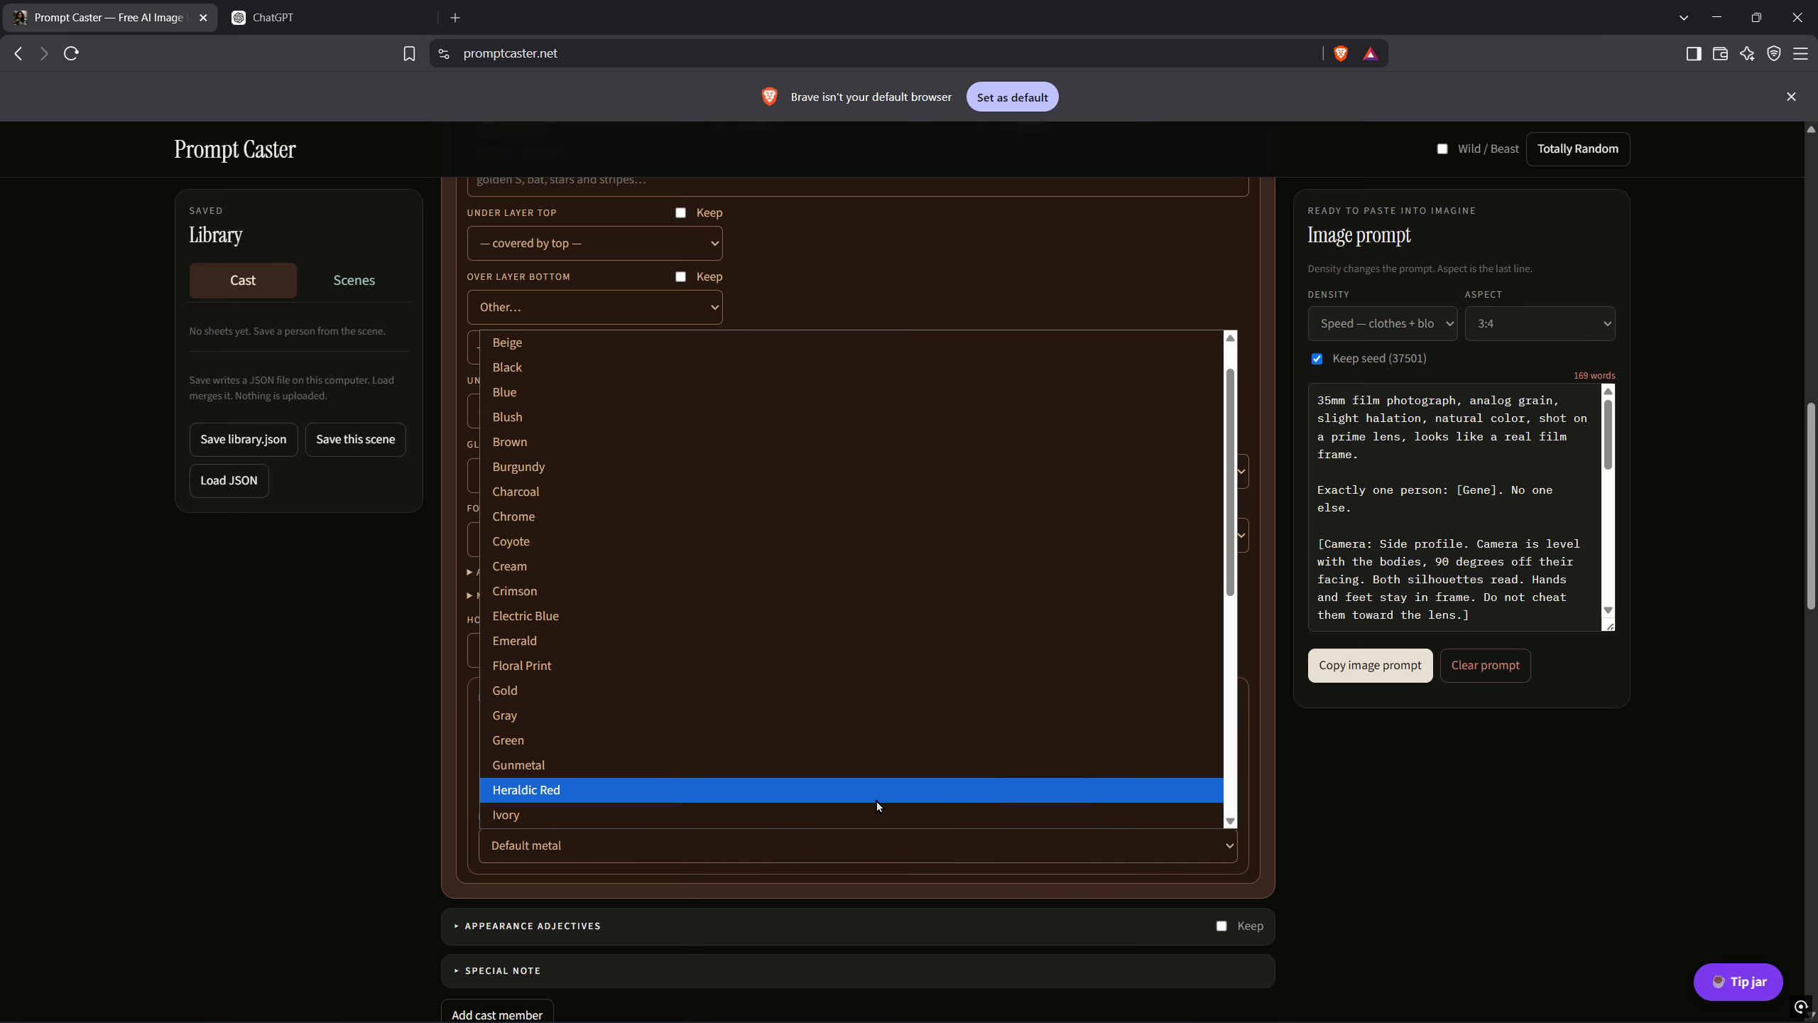
pyautogui.click(520, 691)
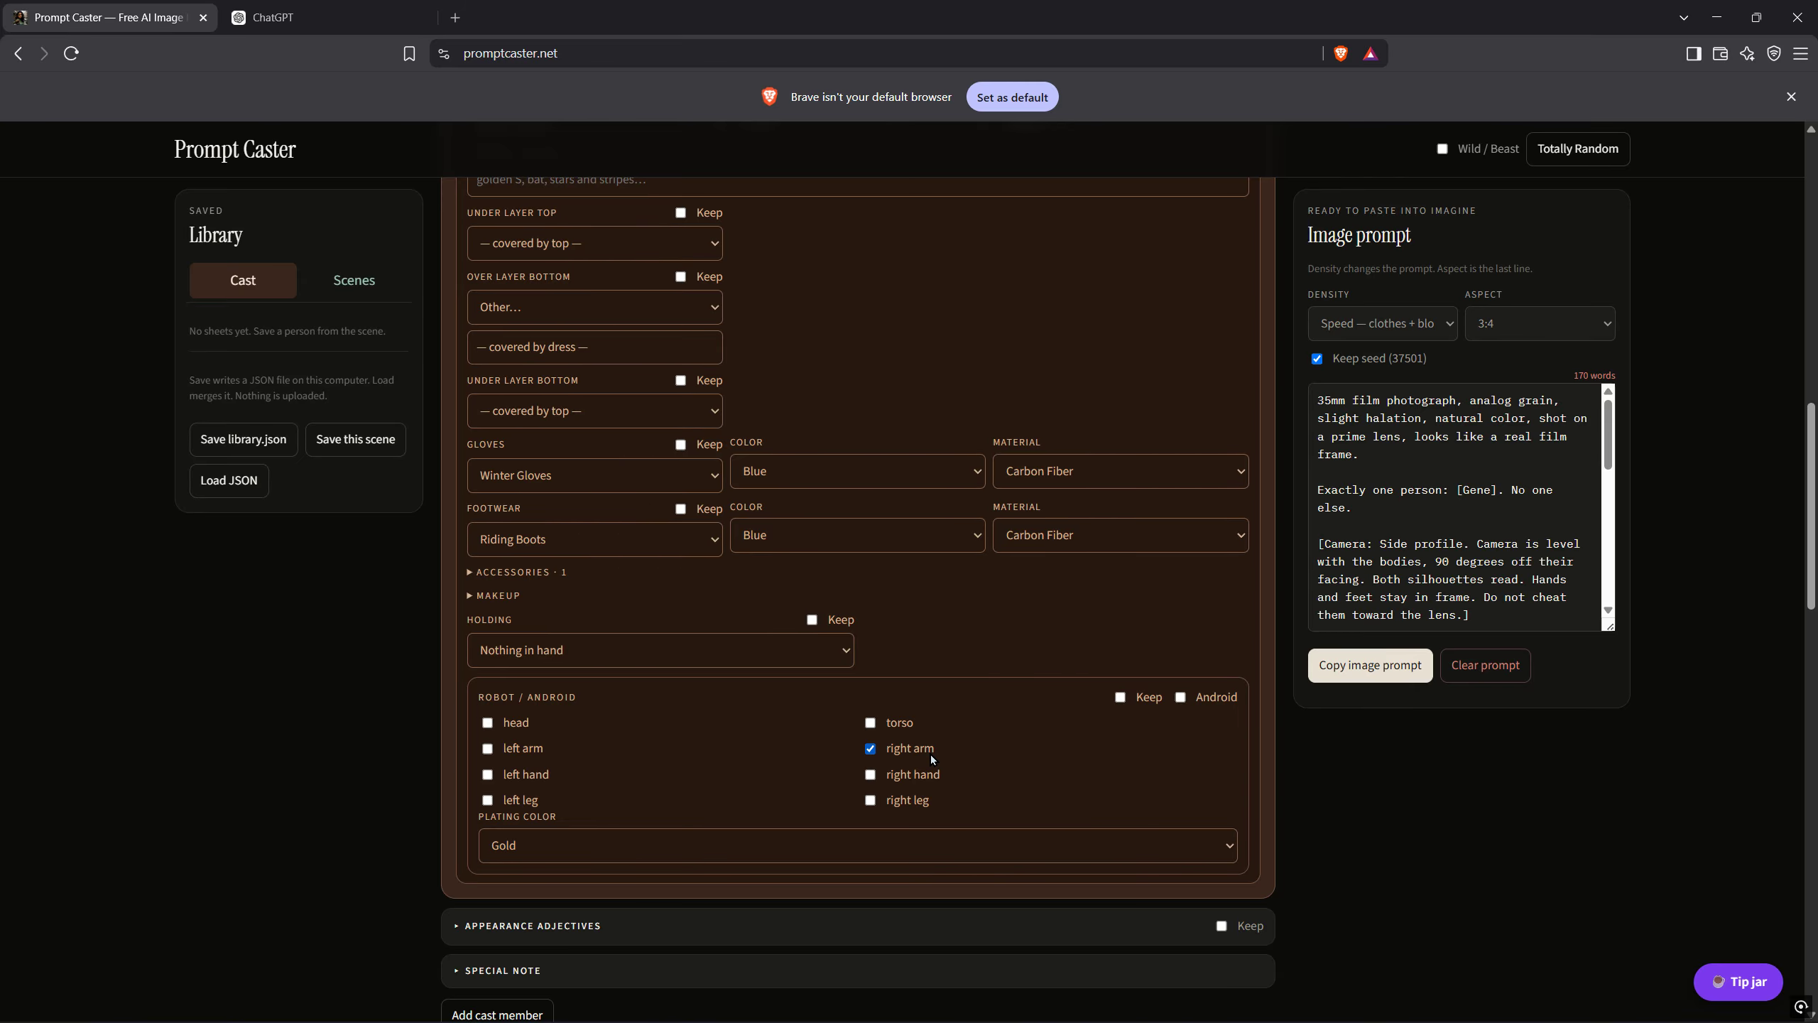
# Give the cast member an Assault Rifle to hold and set its placement to In Both Hands
pyautogui.scroll(3, 793, 607)
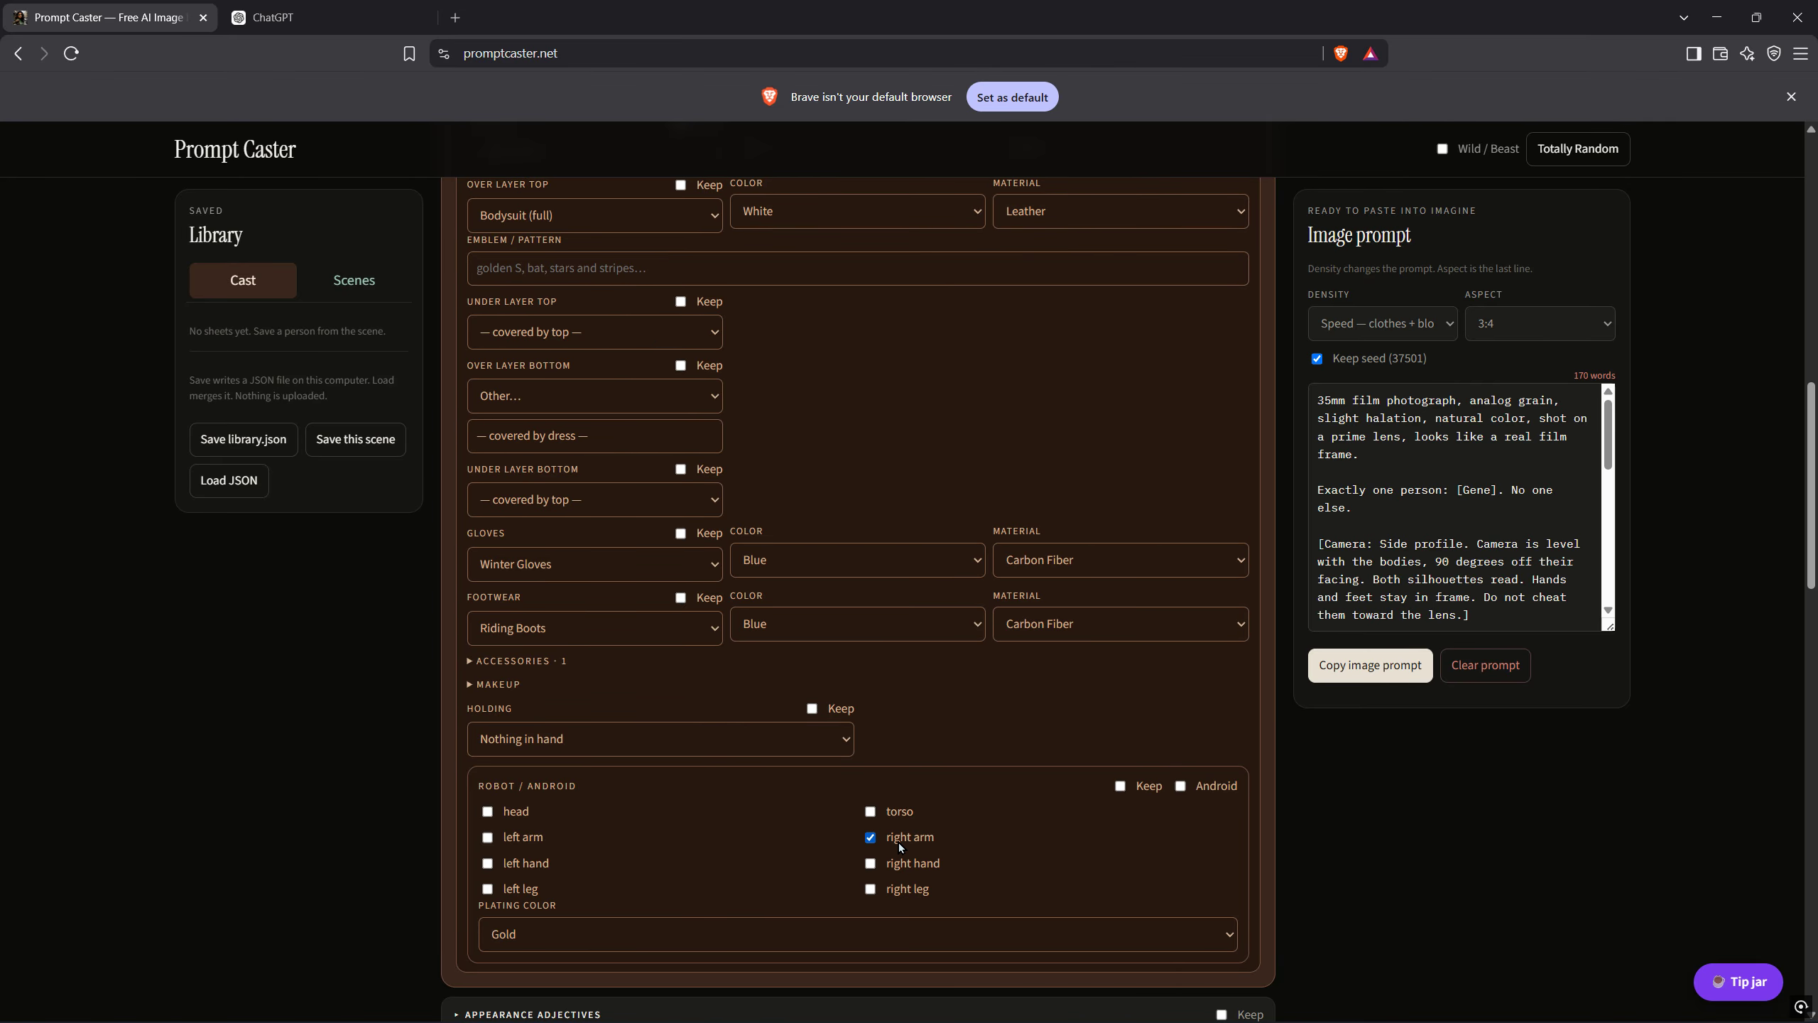
pyautogui.scroll(10, 960, 816)
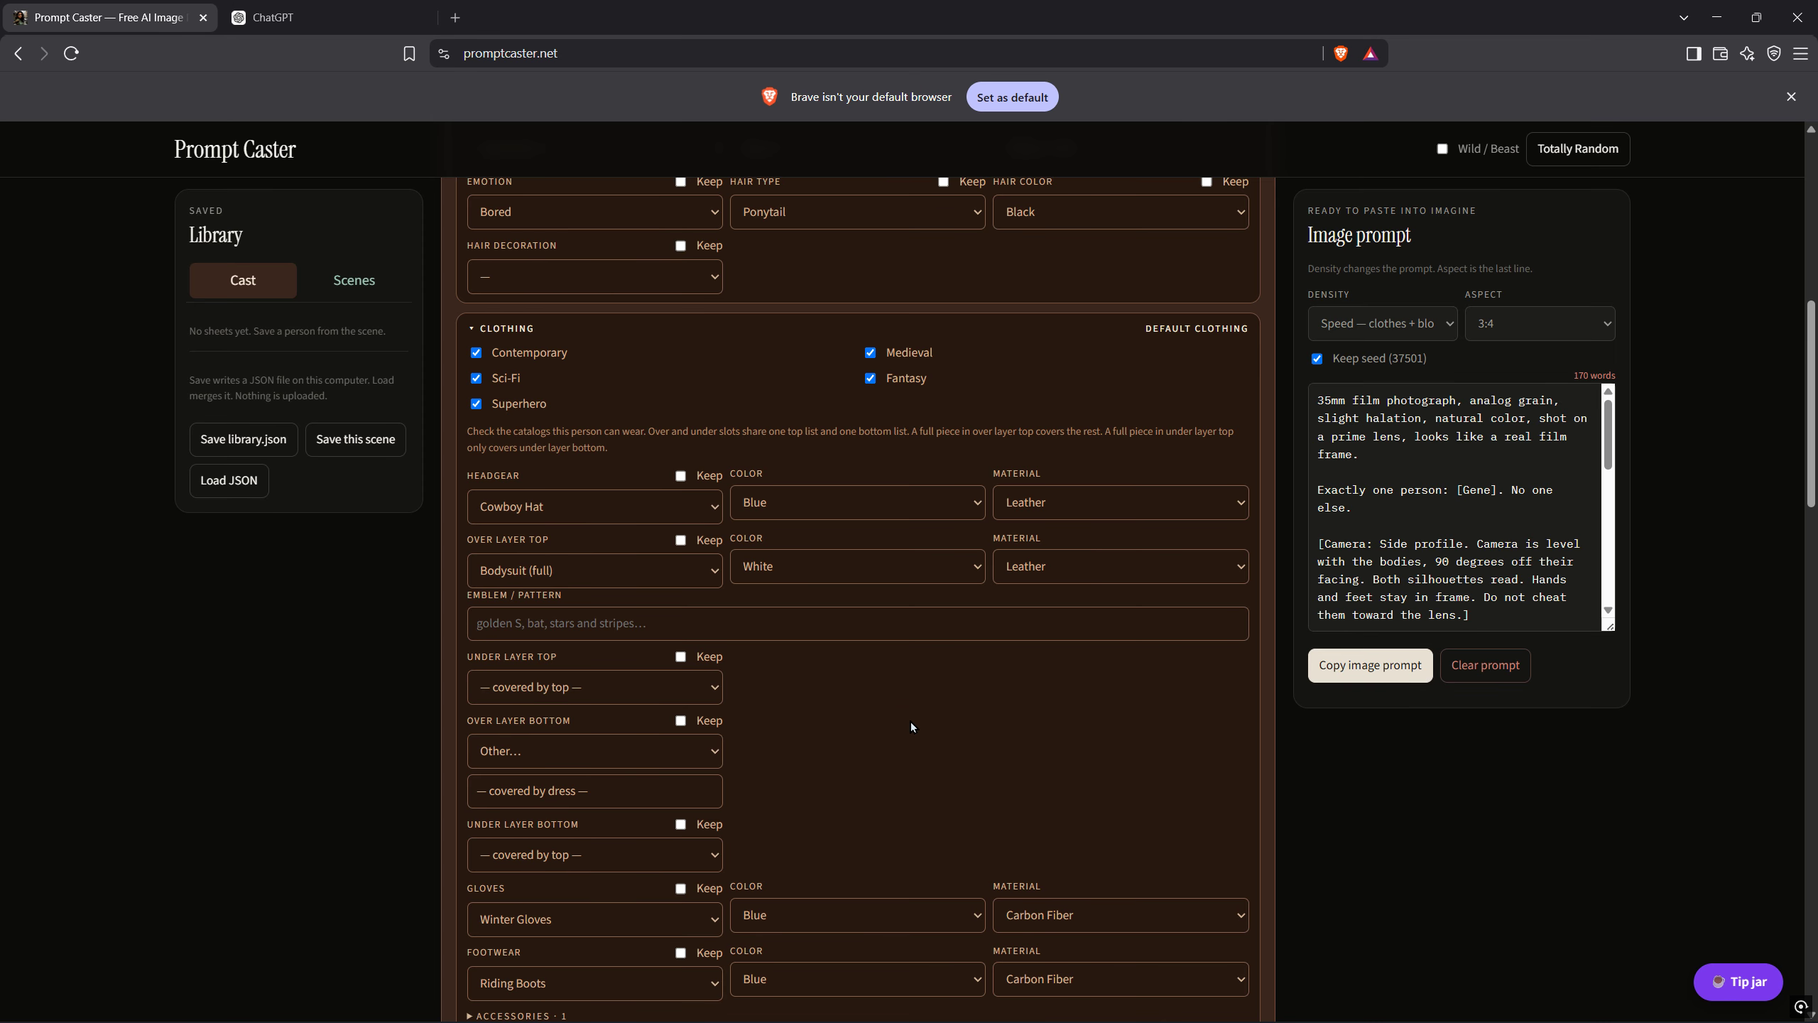
pyautogui.scroll(-9, 916, 711)
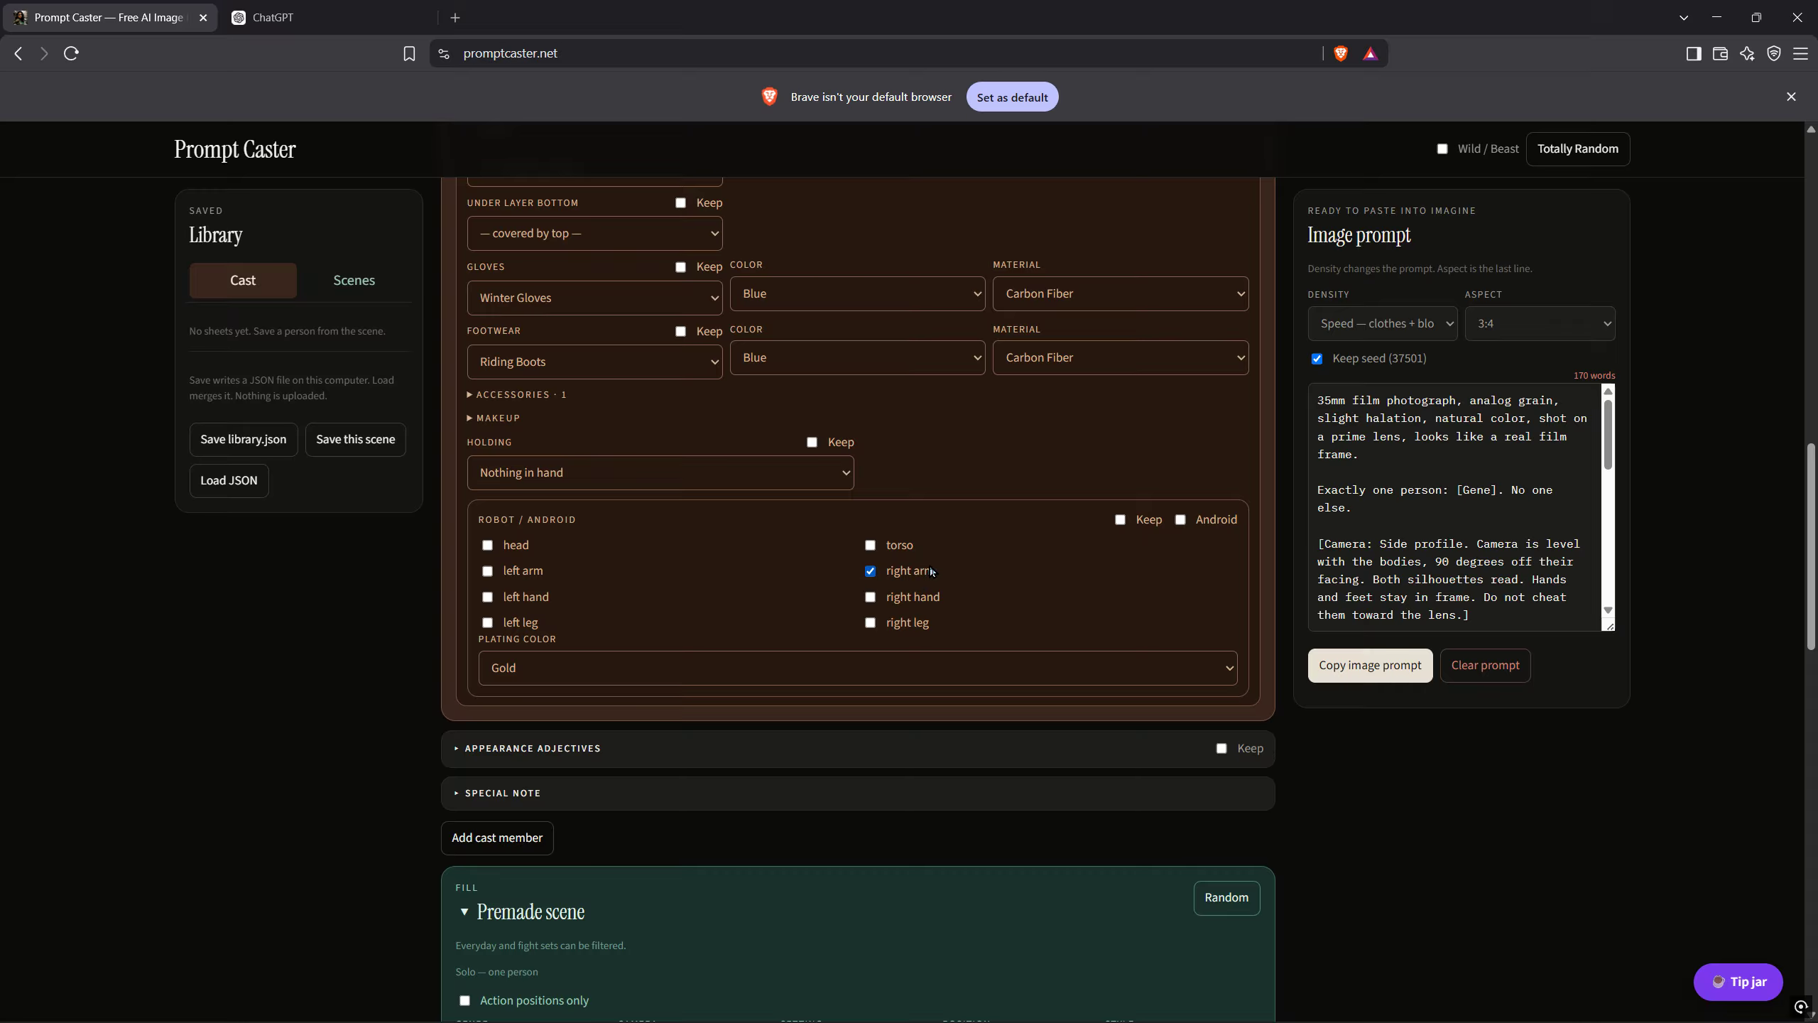
pyautogui.click(827, 473)
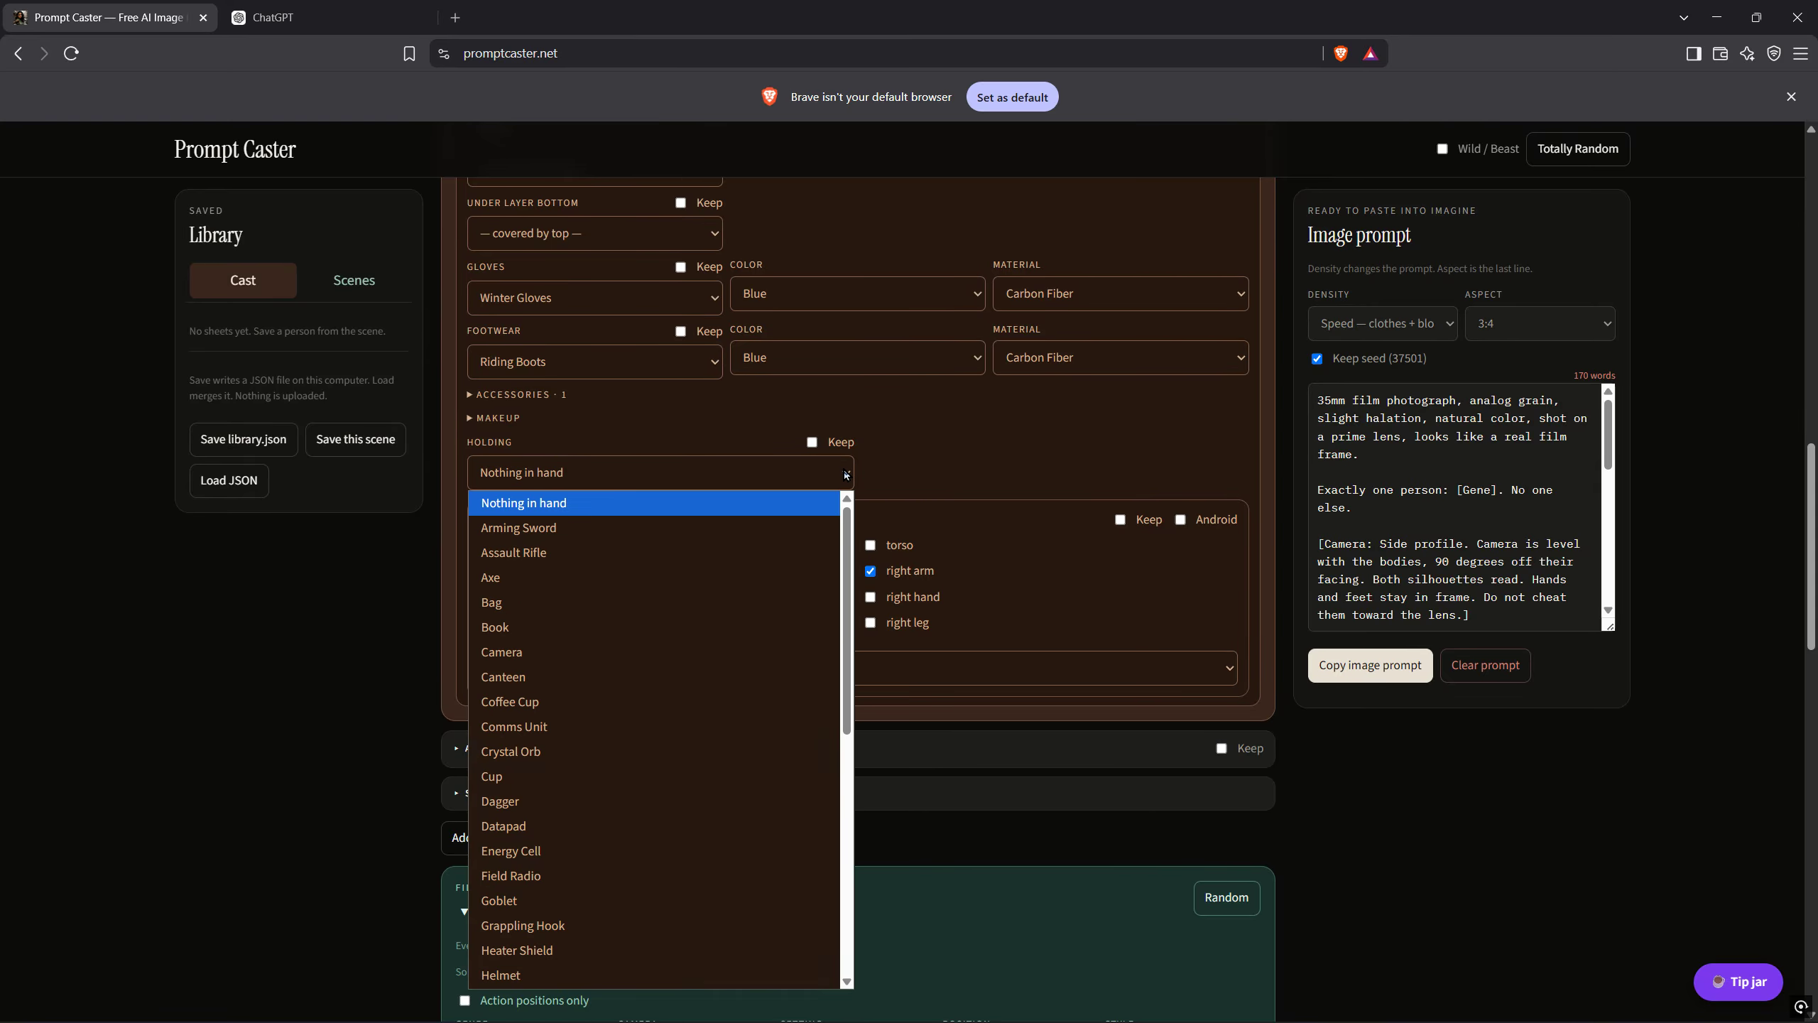
pyautogui.click(536, 547)
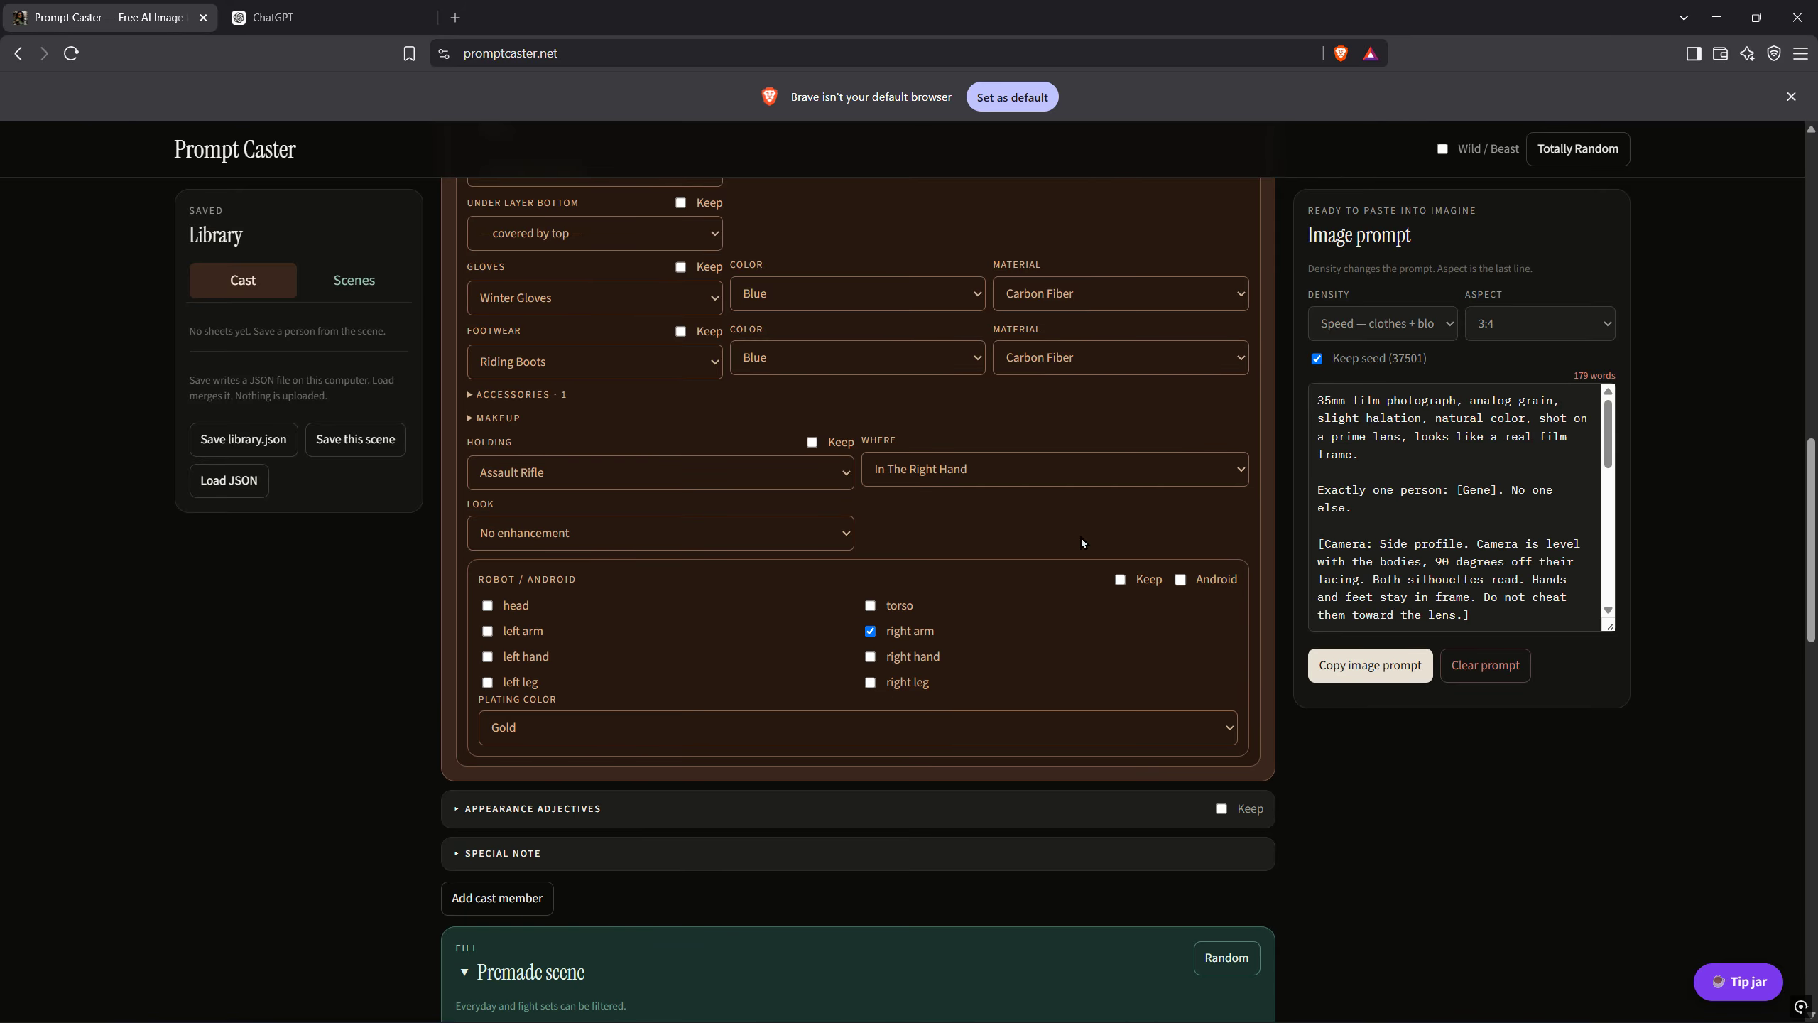
pyautogui.click(1101, 473)
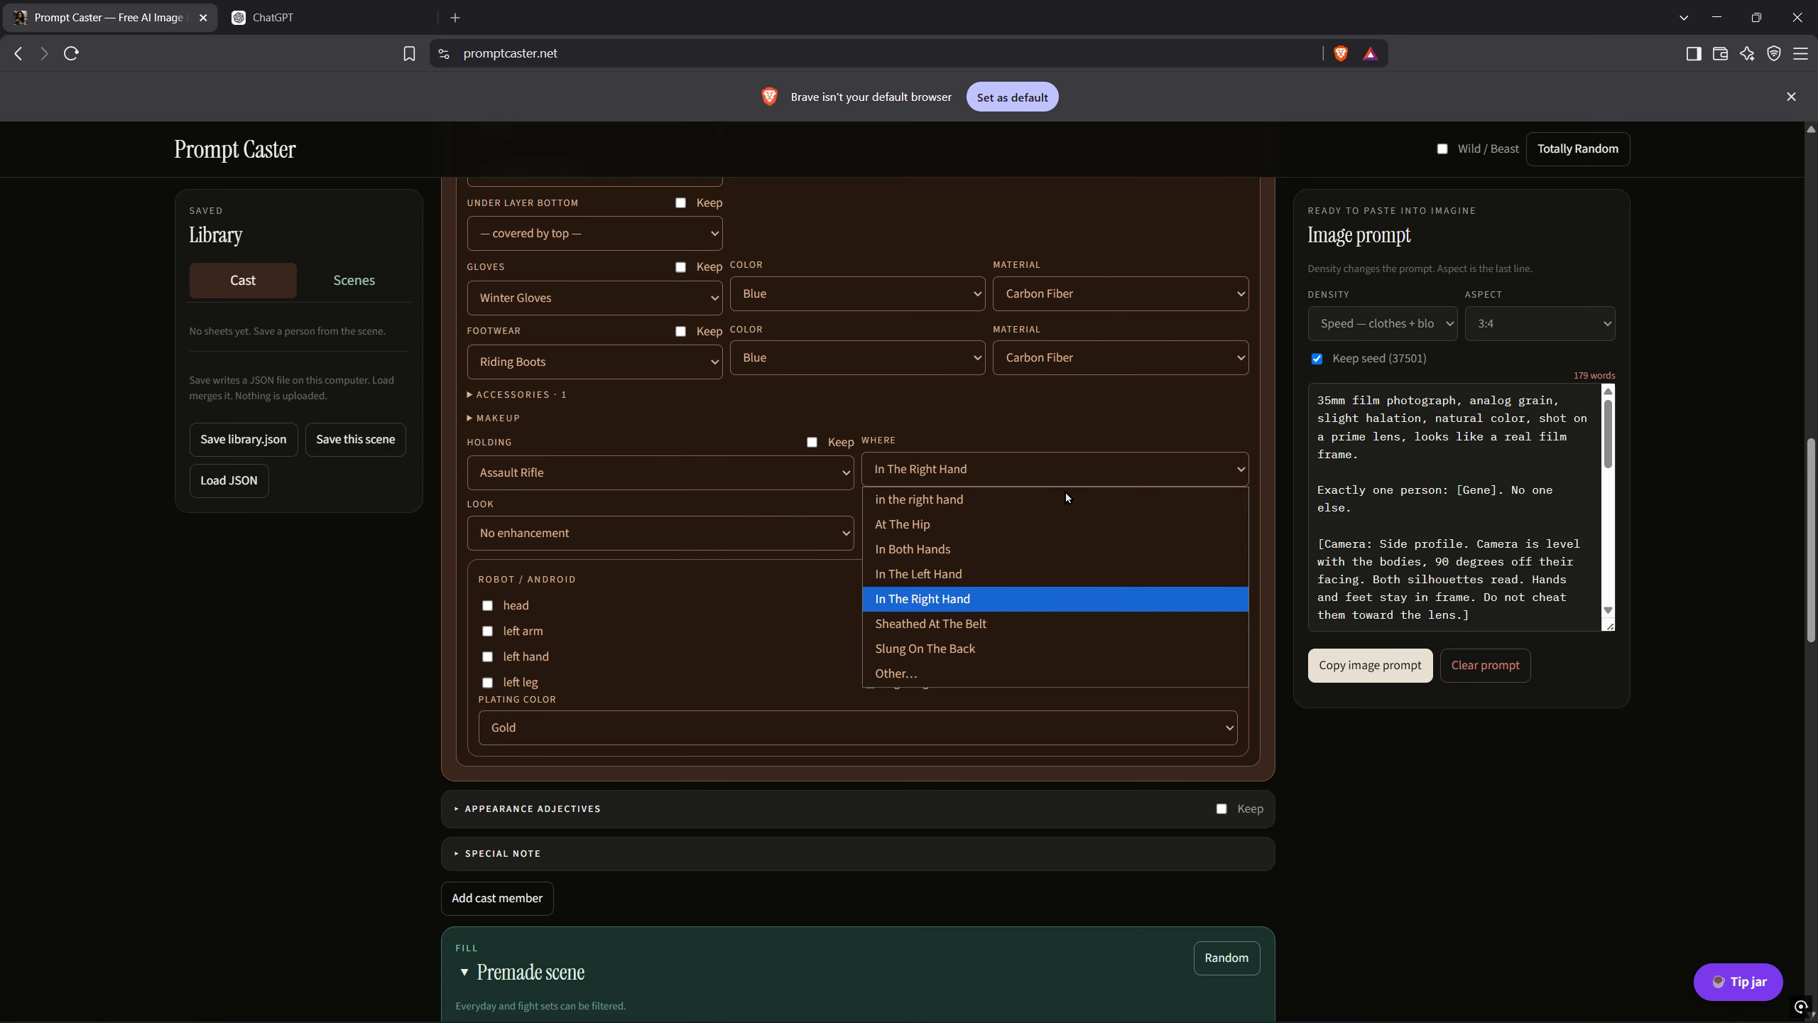
pyautogui.click(952, 548)
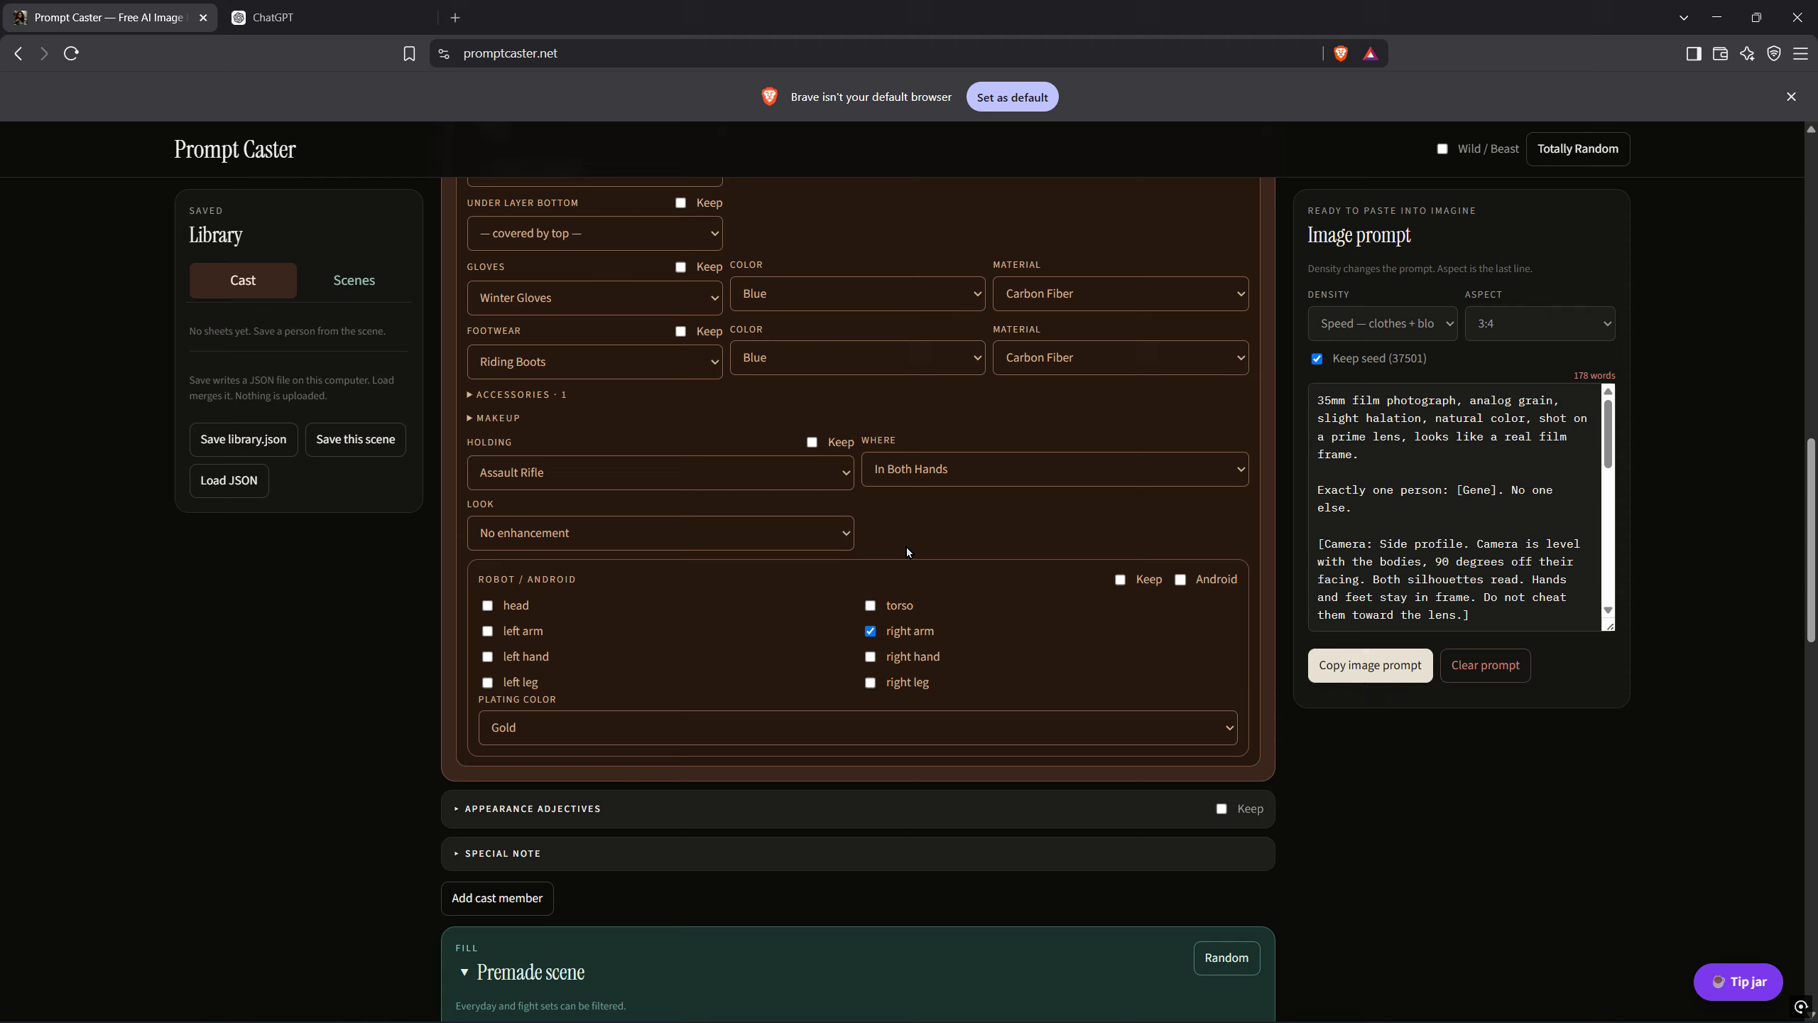
# Set the look of the cast member's assault rifle to Etched With Runes
pyautogui.click(836, 532)
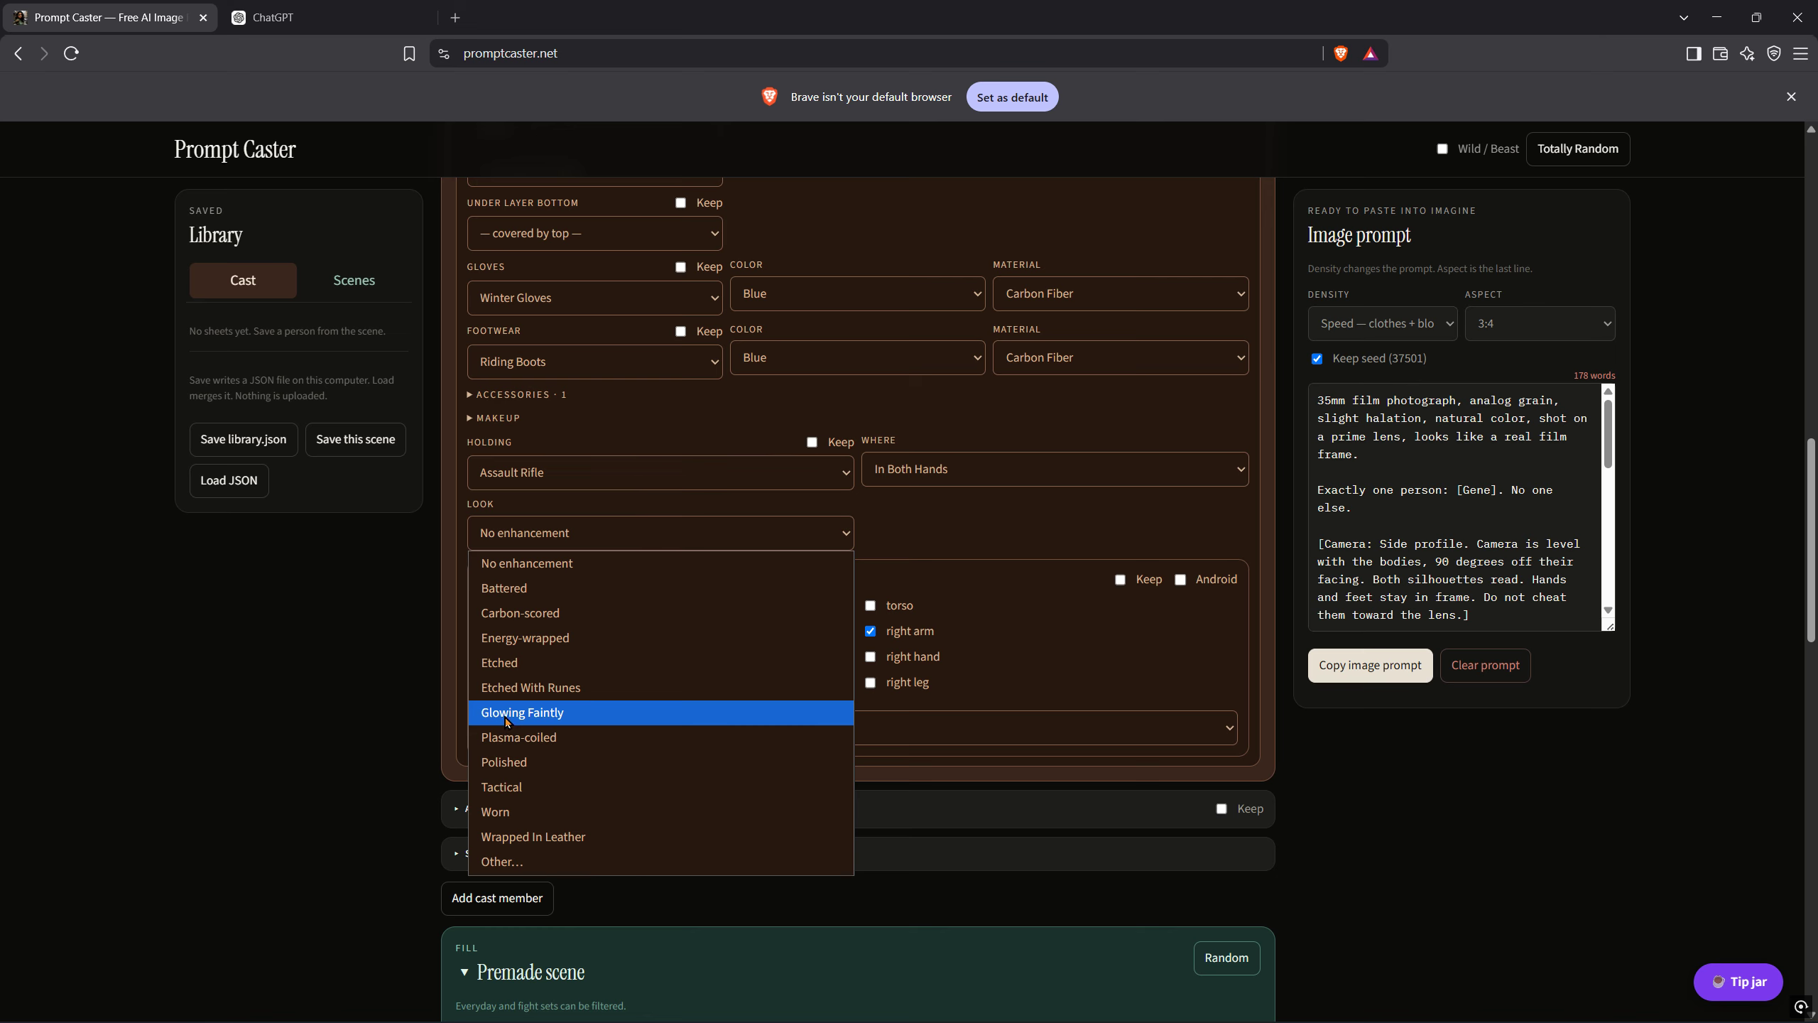
pyautogui.click(567, 687)
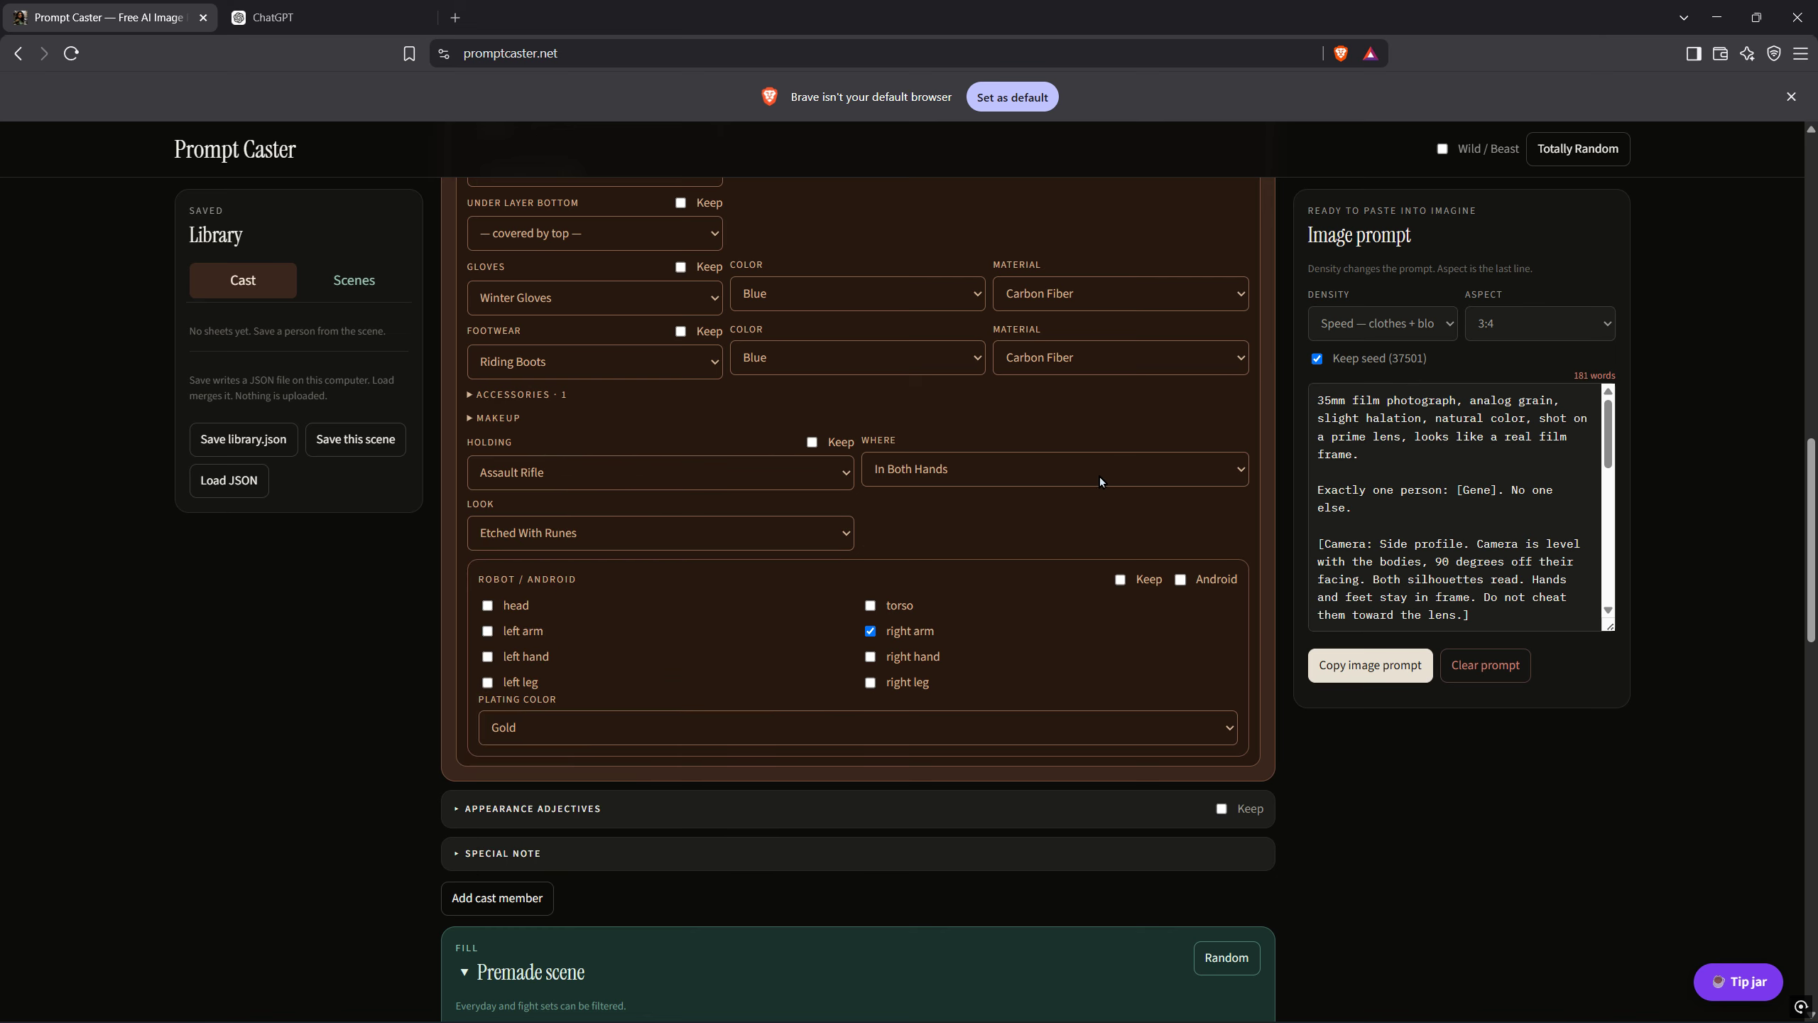
# In the premade scene, set the position to Mid-laugh and the style to Photorealistic
pyautogui.scroll(-5, 1115, 495)
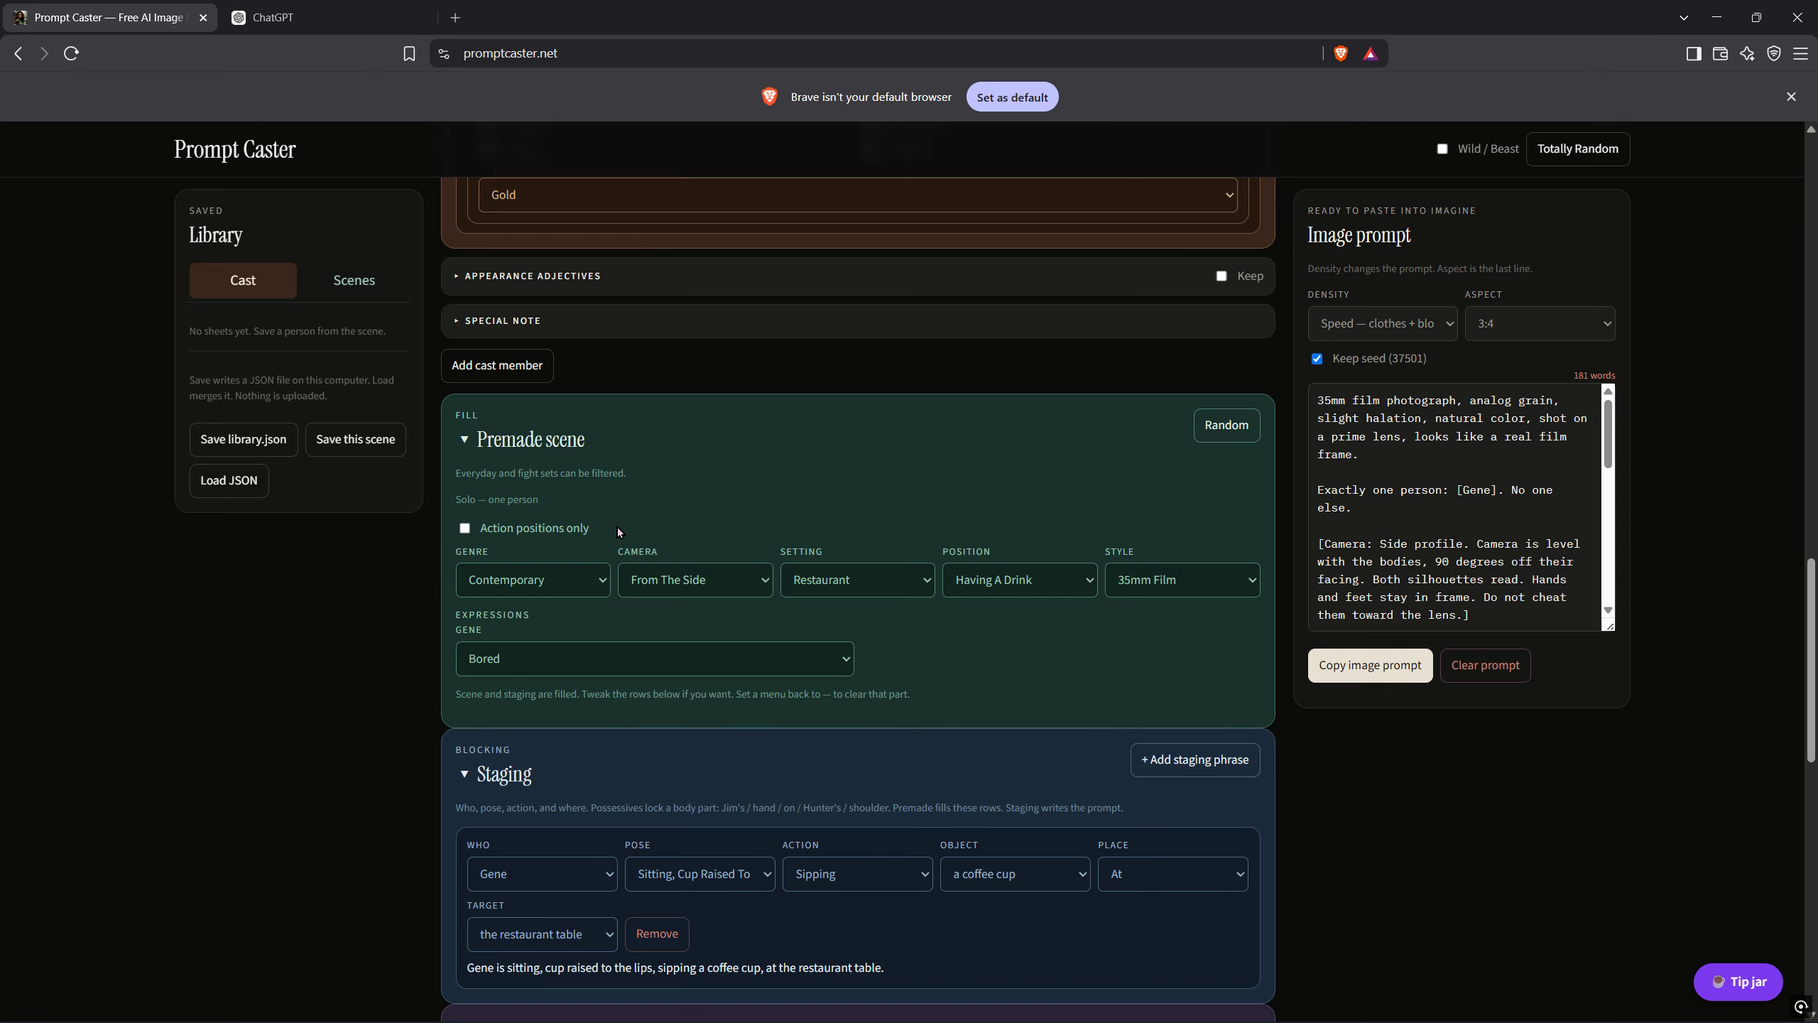
pyautogui.scroll(8, 1040, 422)
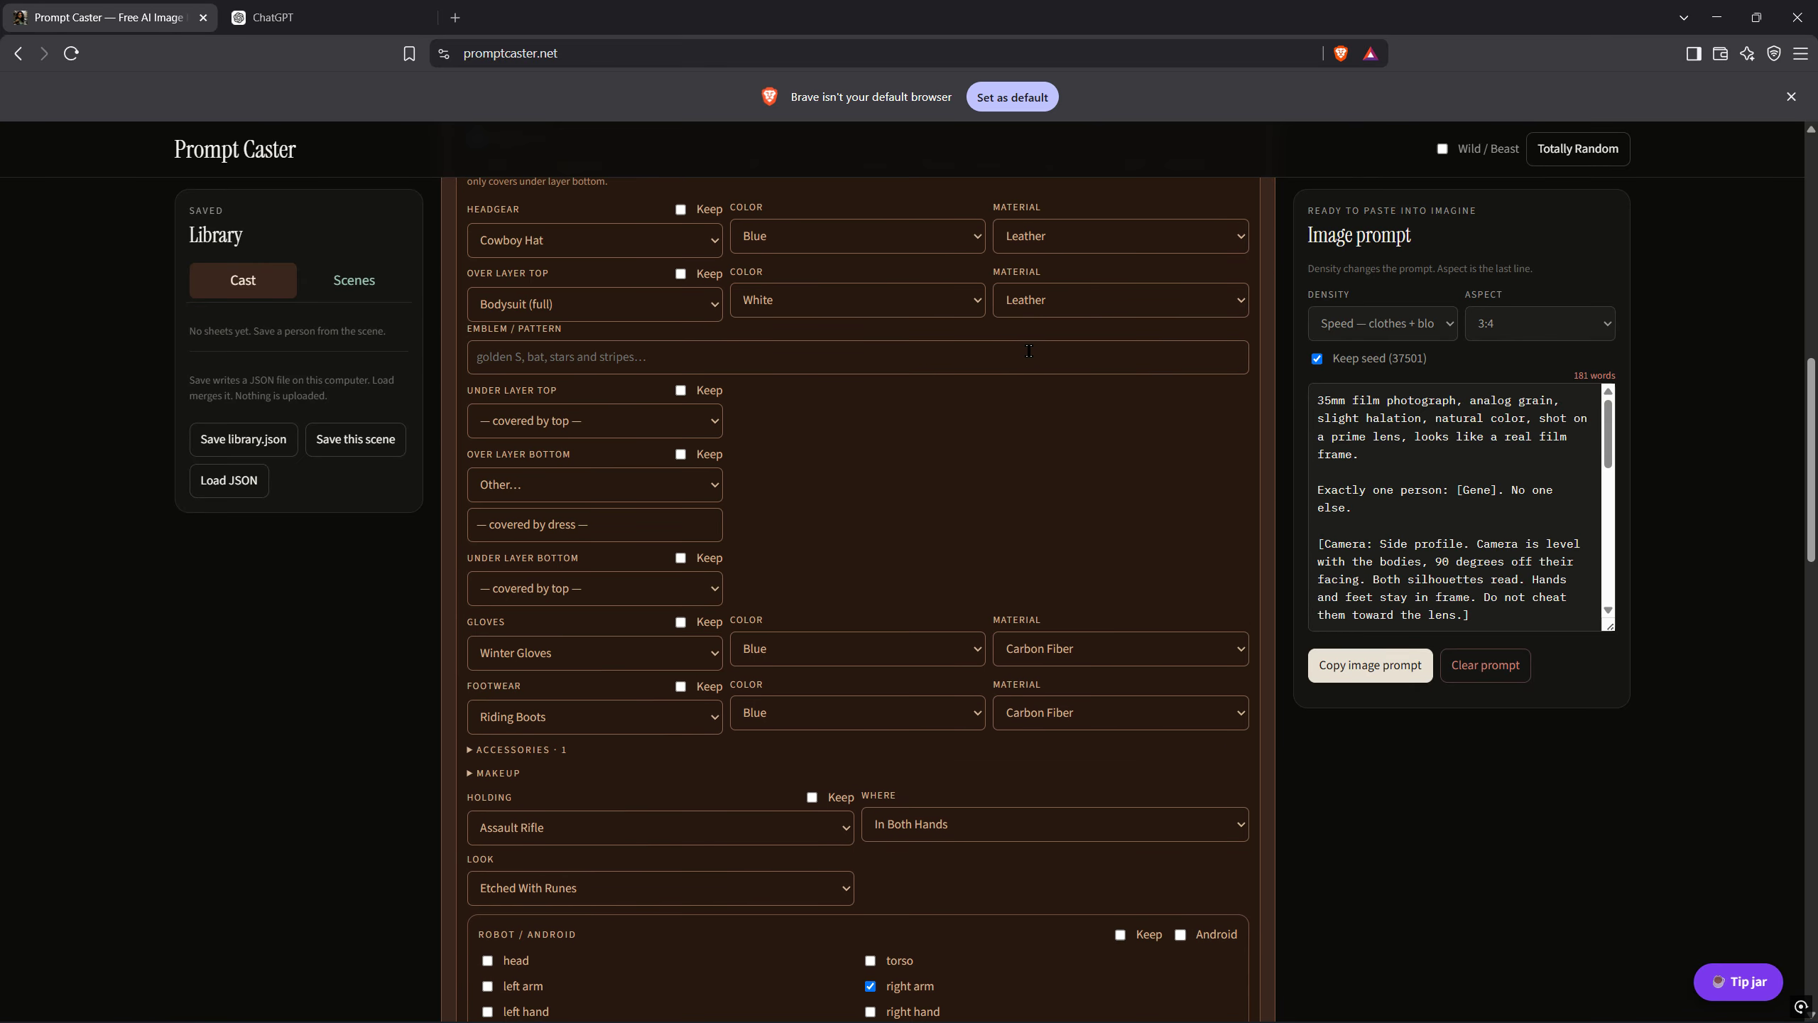
pyautogui.scroll(-8, 938, 411)
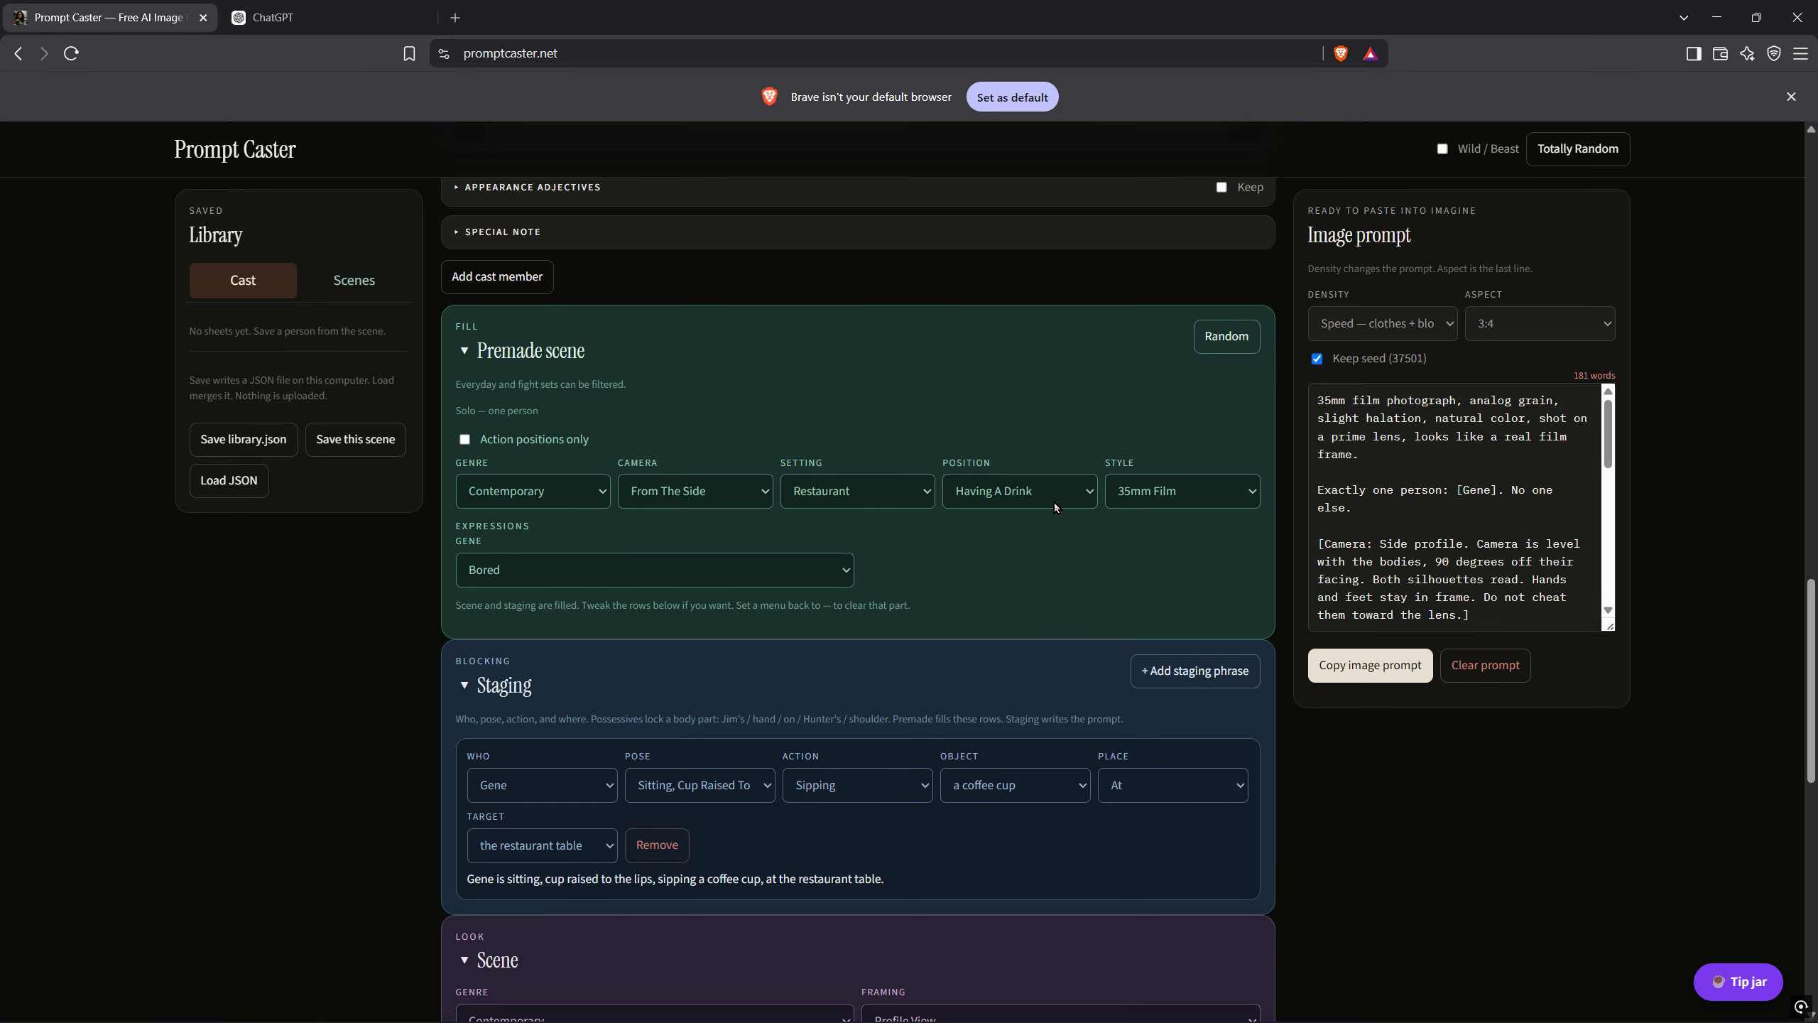
pyautogui.scroll(-3, 1023, 499)
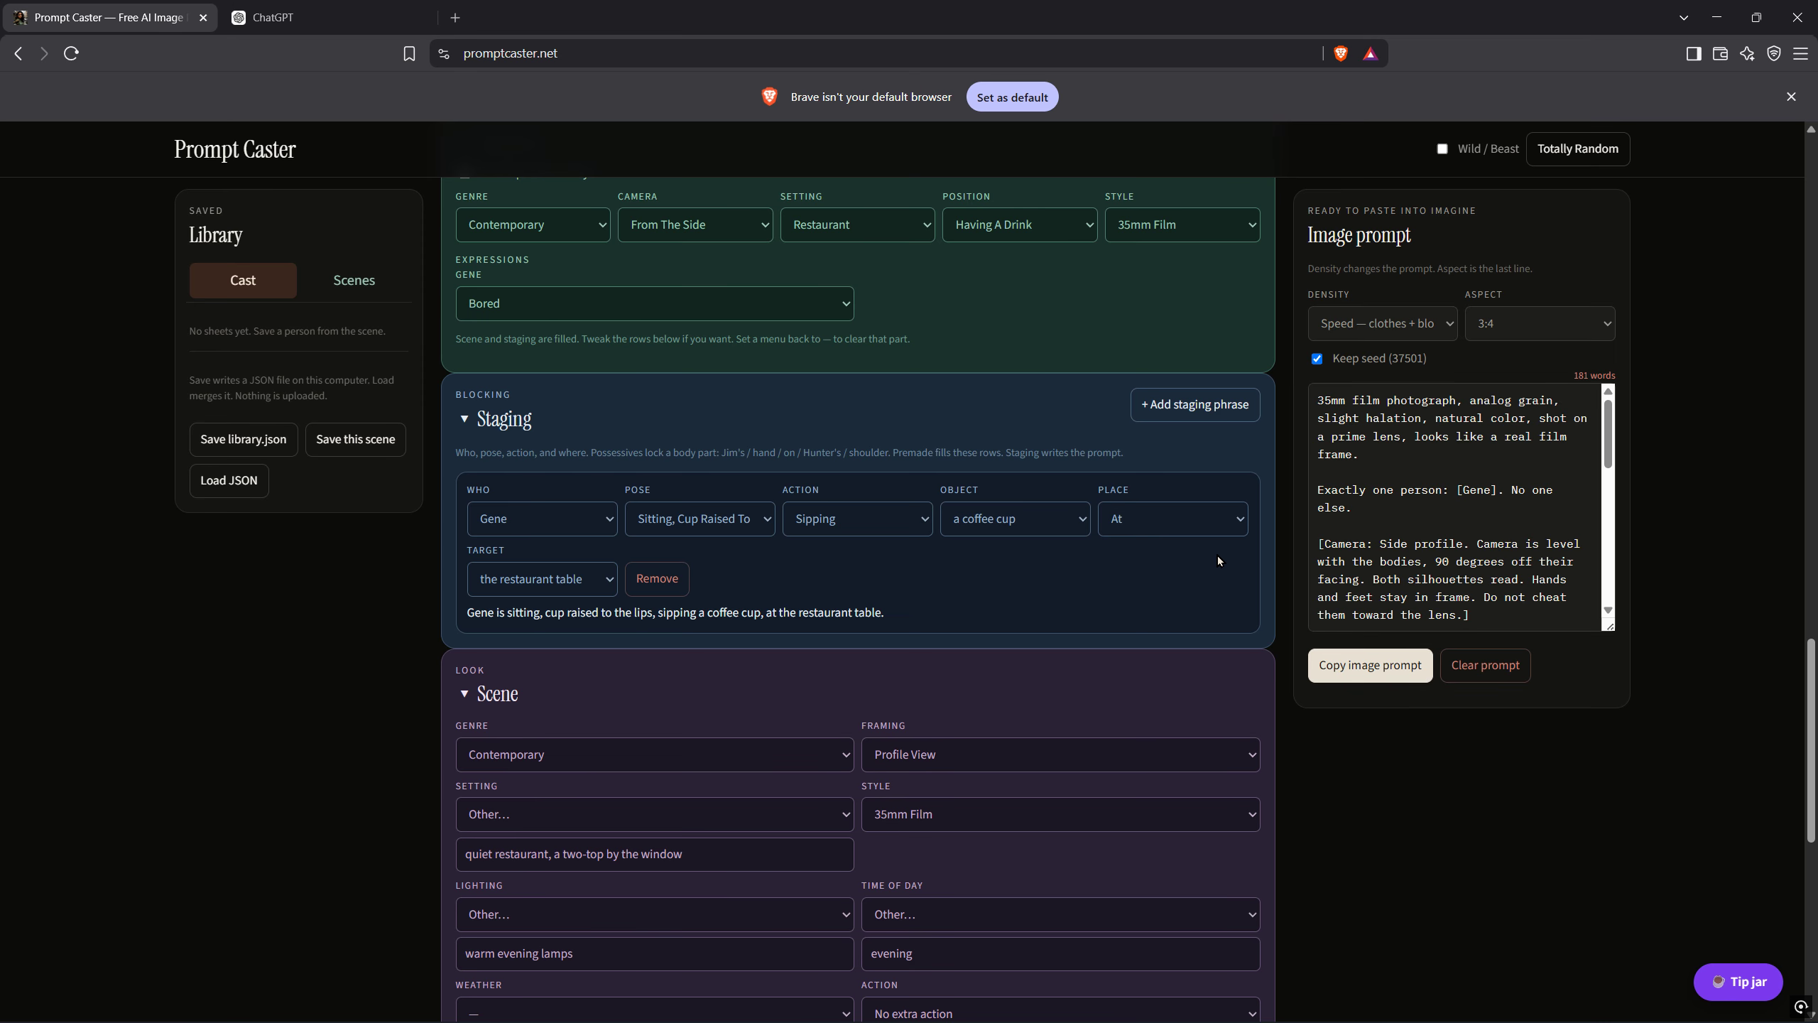
pyautogui.scroll(3, 859, 419)
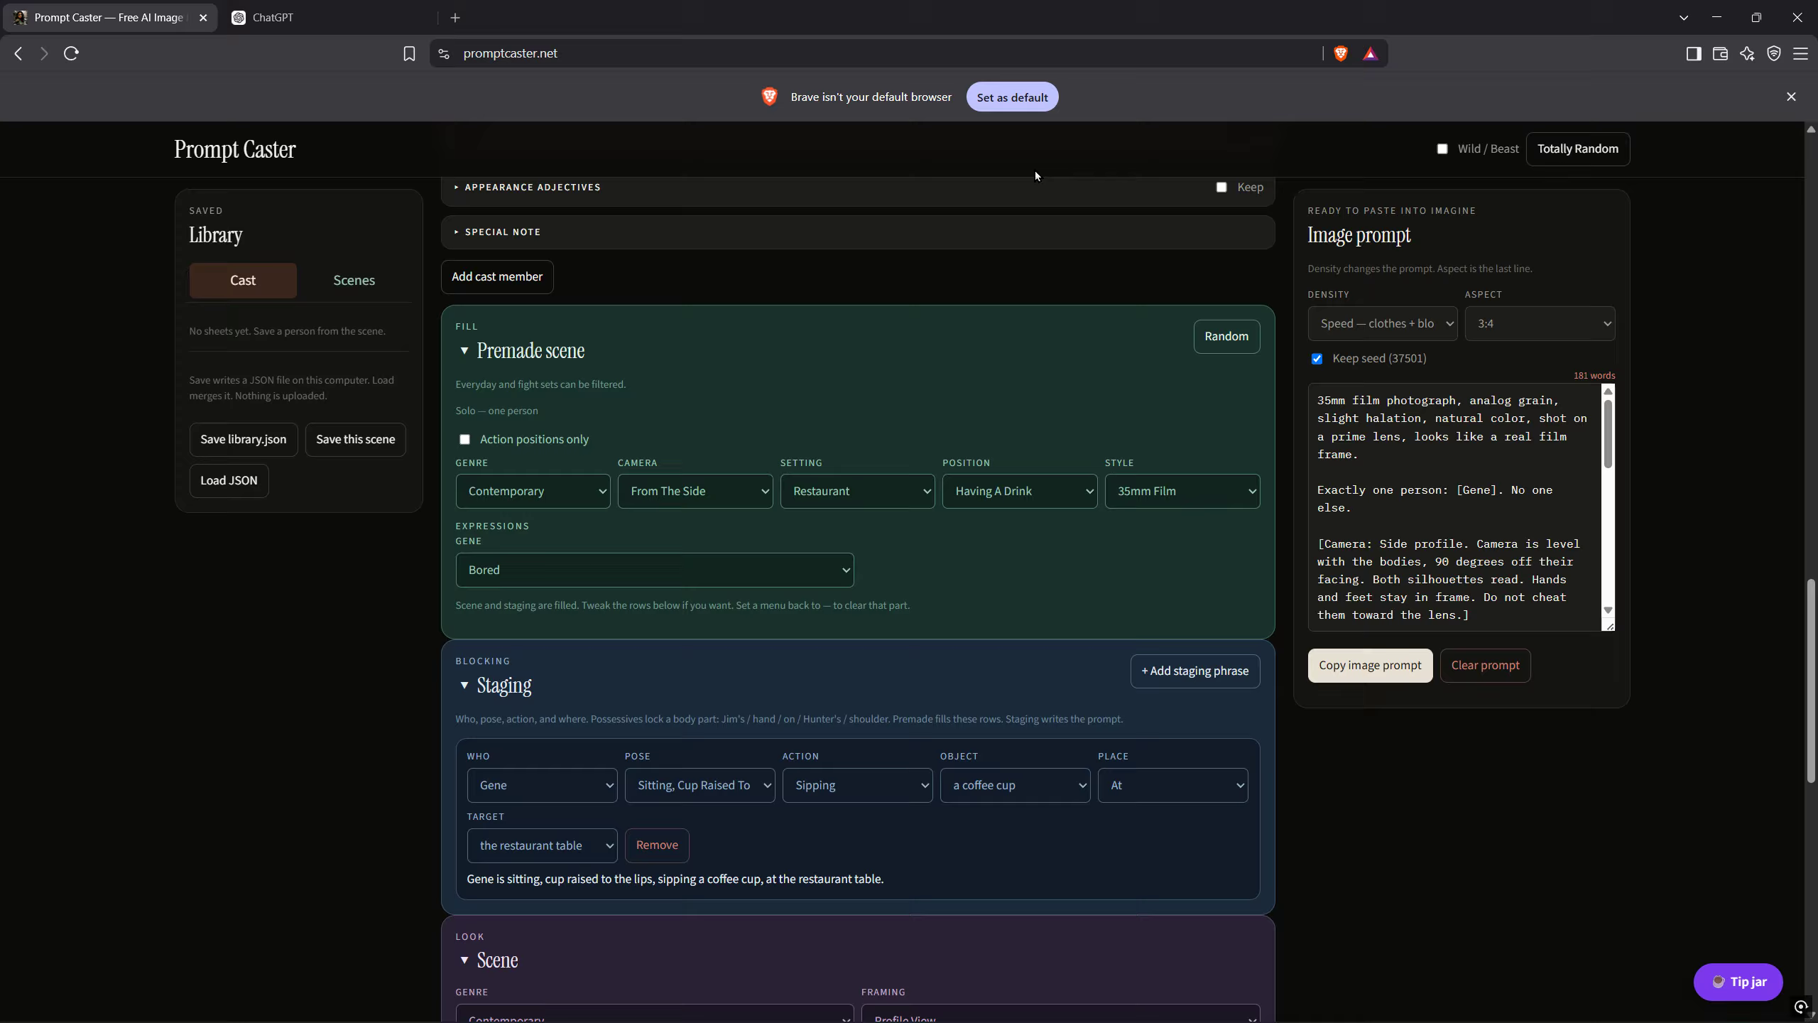
pyautogui.scroll(-2, 1088, 634)
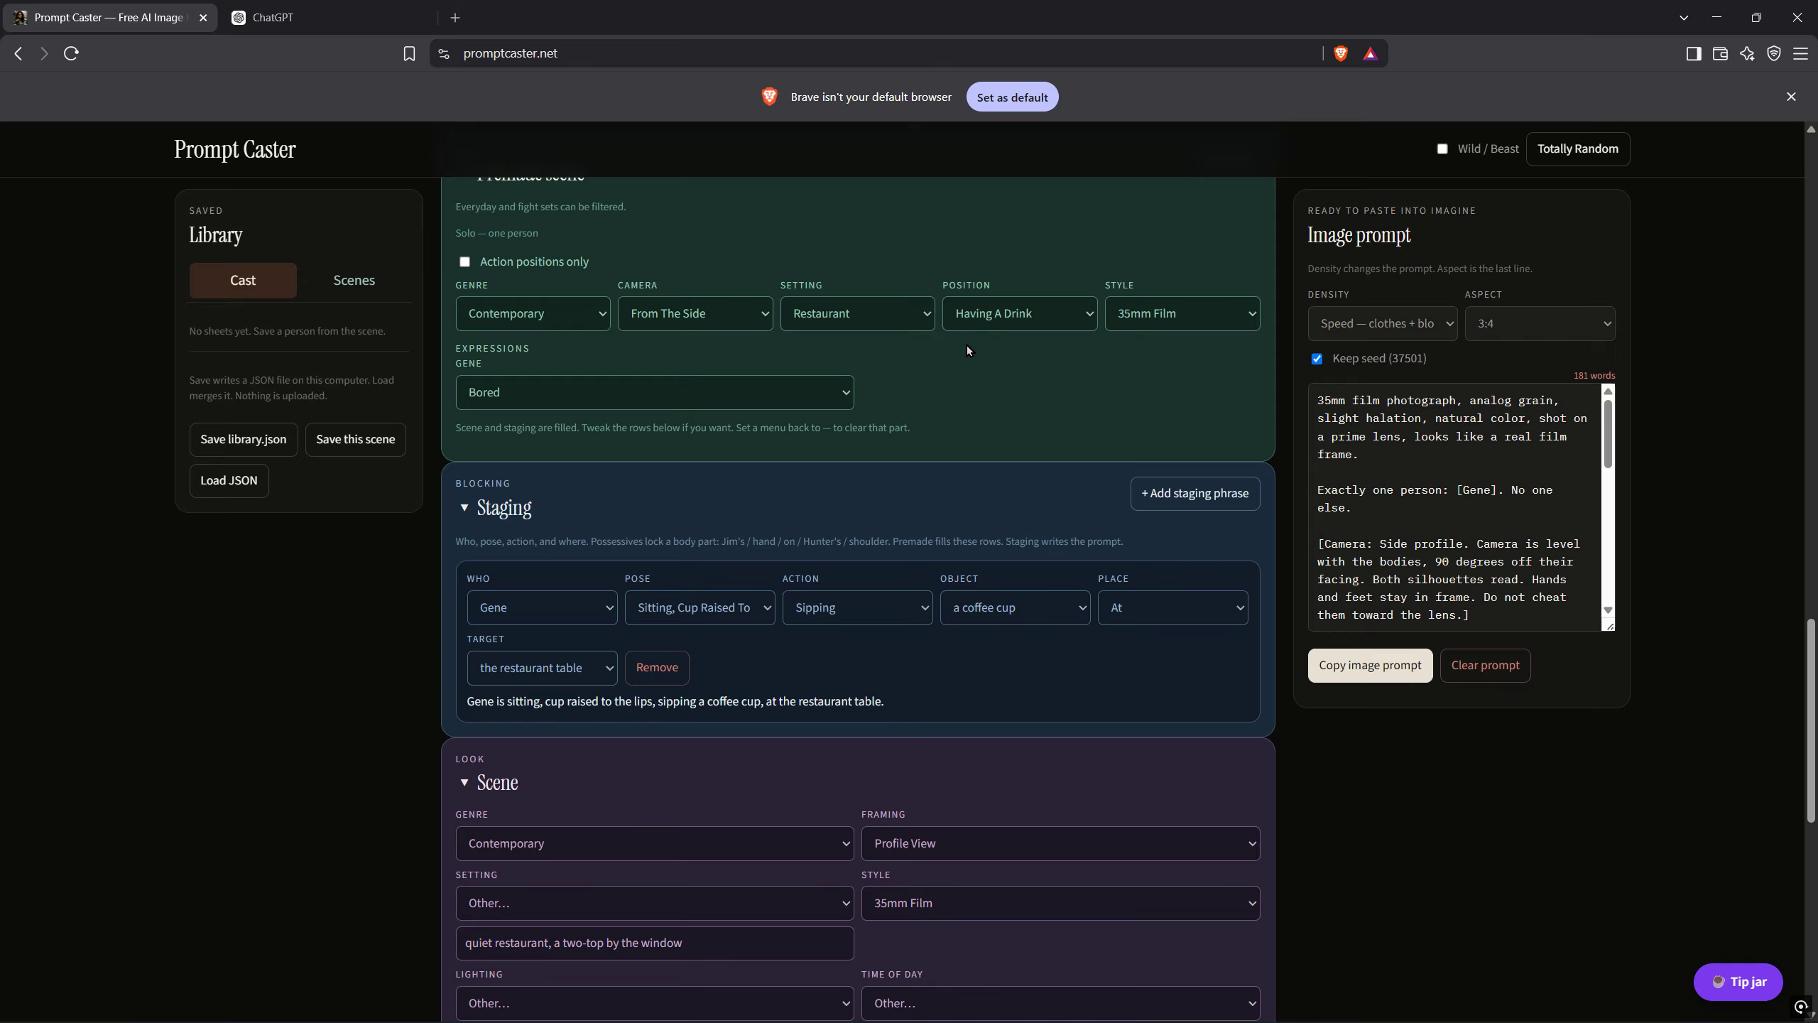
pyautogui.click(1083, 311)
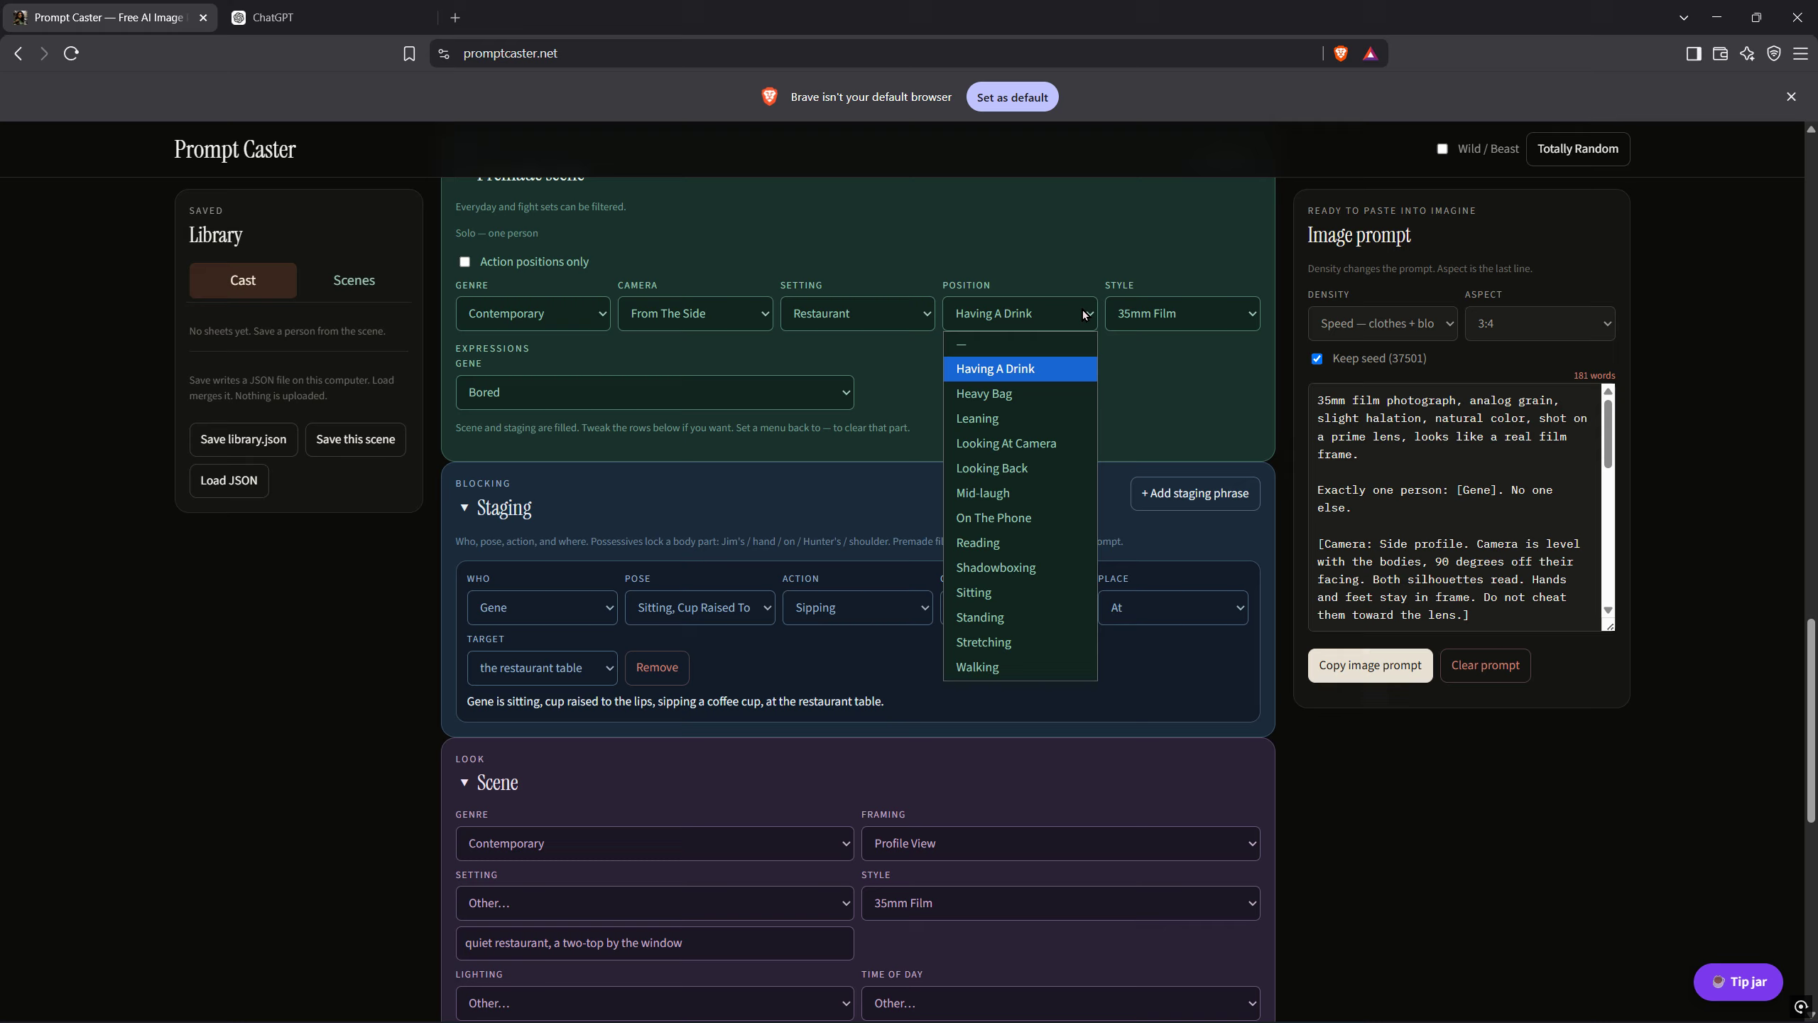
pyautogui.click(994, 495)
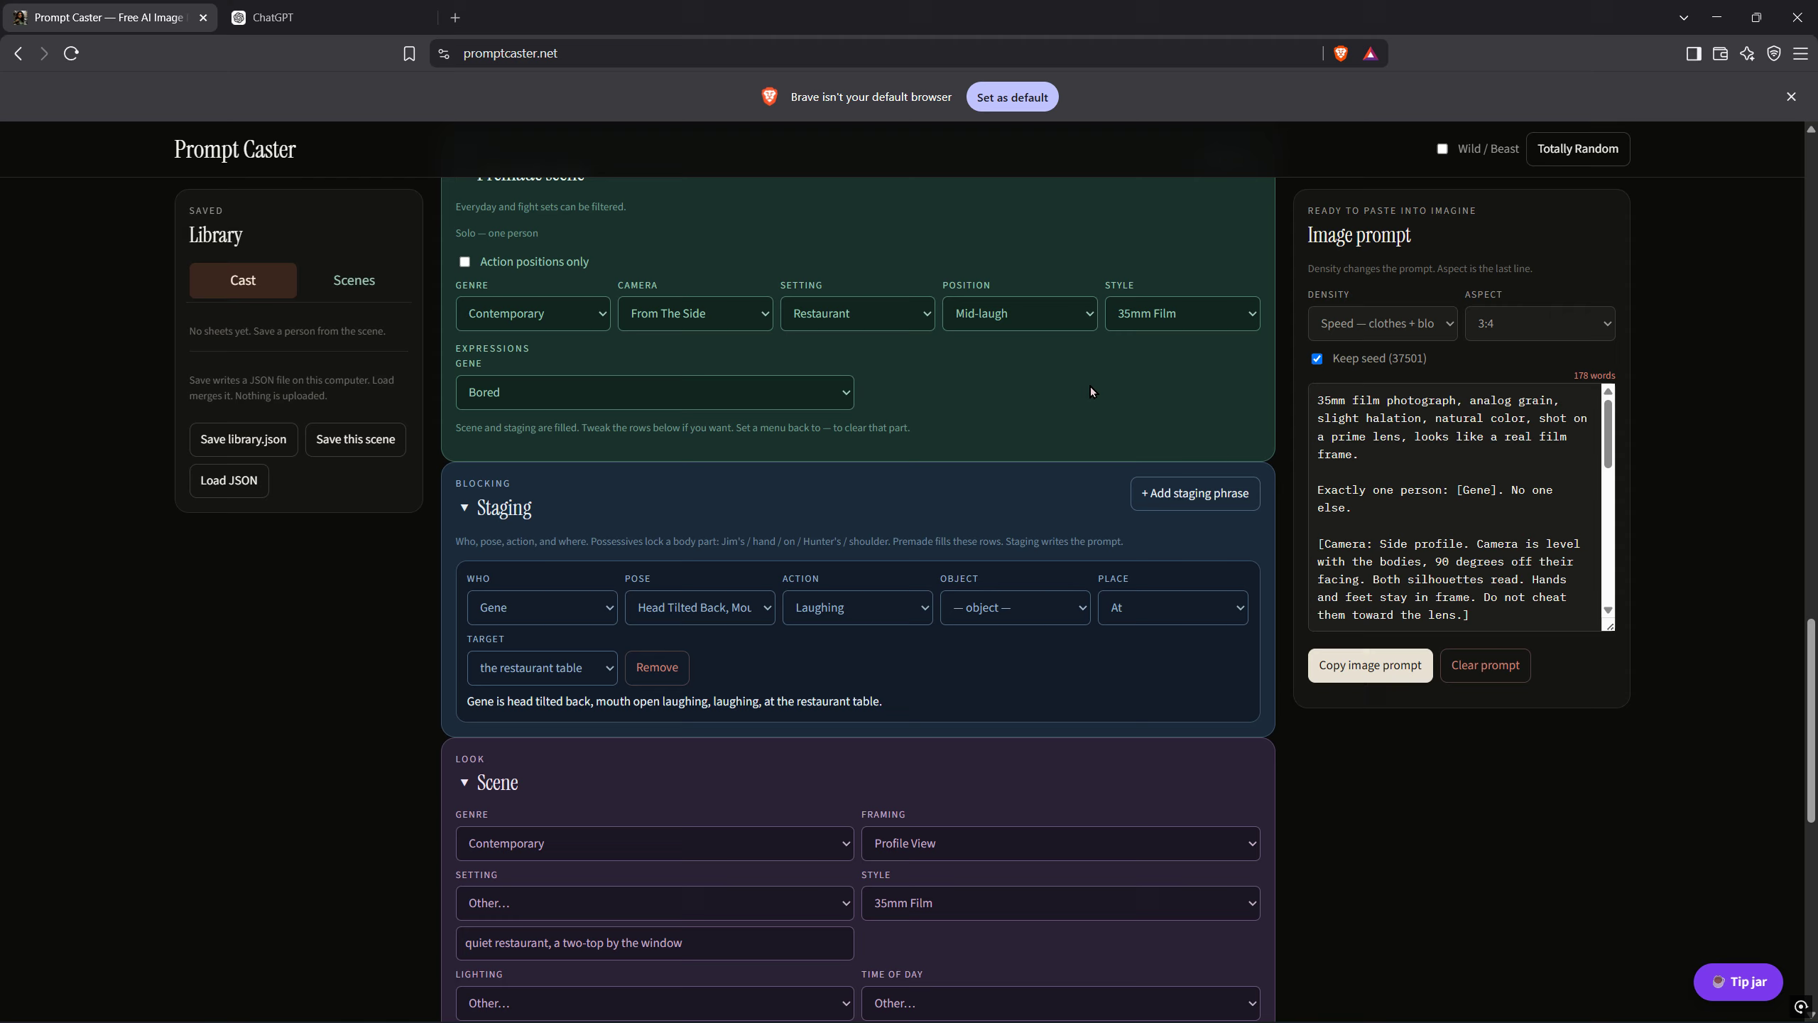
pyautogui.click(1249, 315)
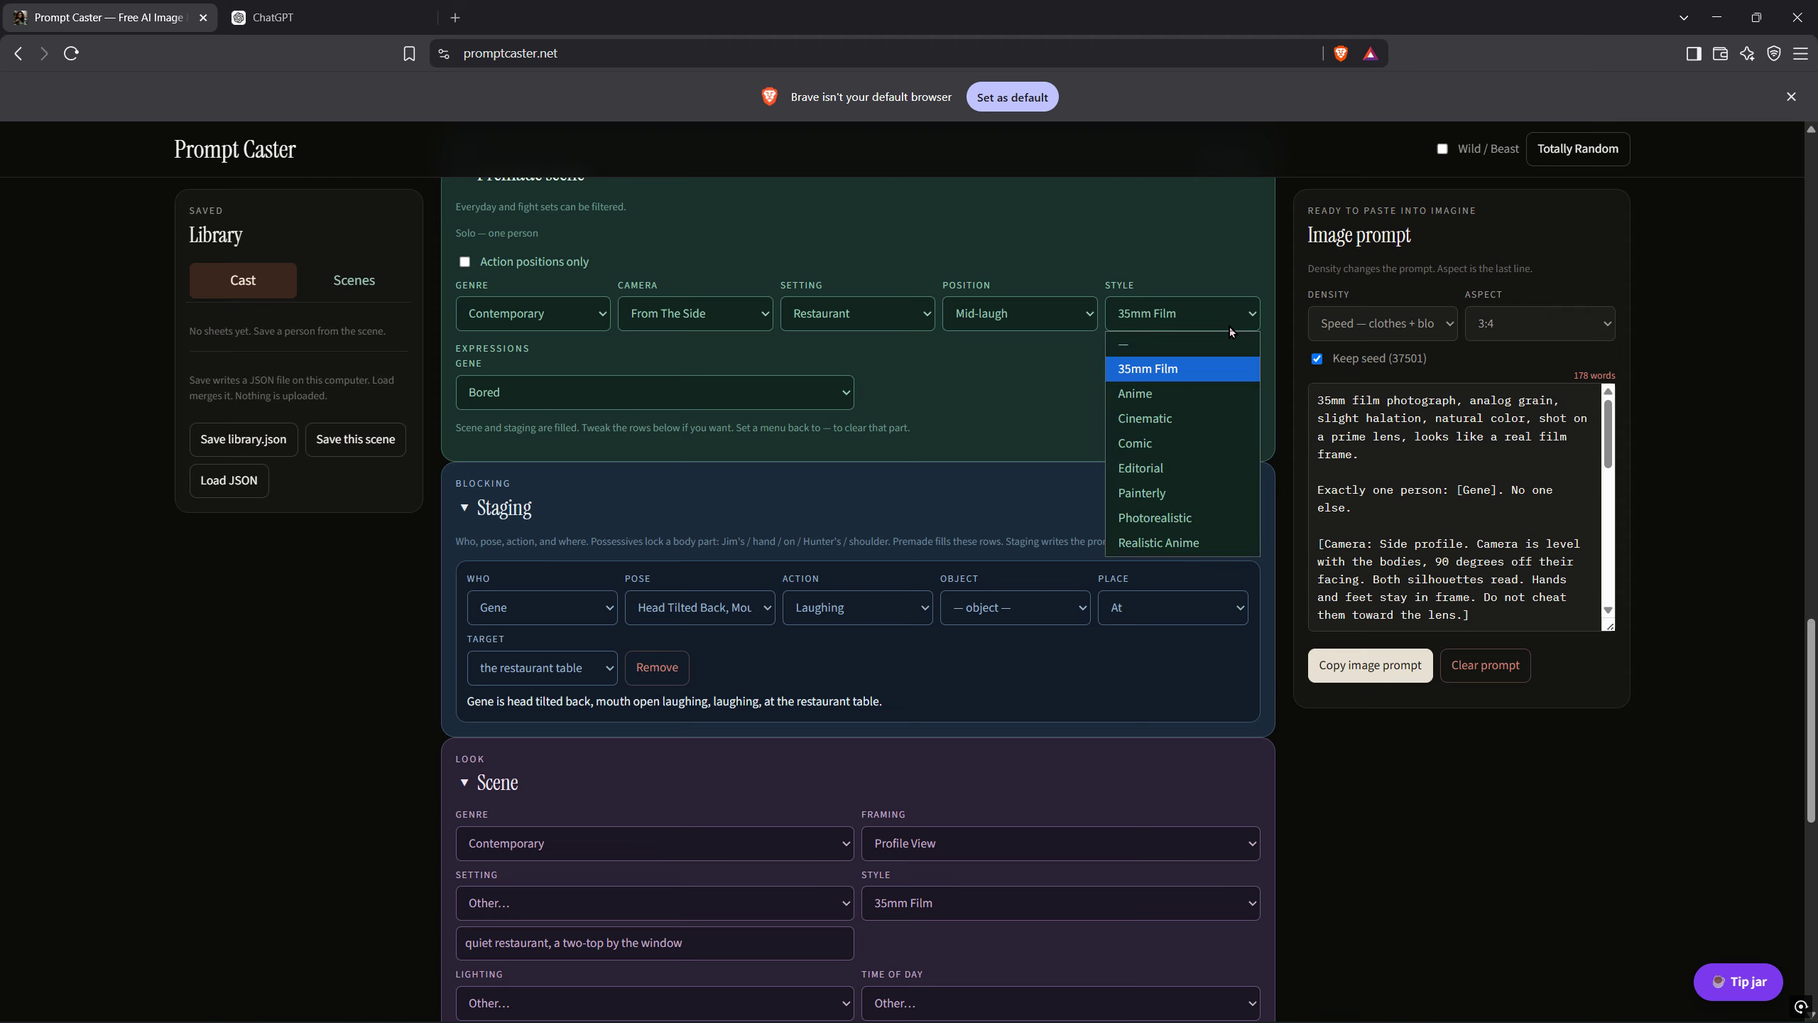
pyautogui.click(1184, 515)
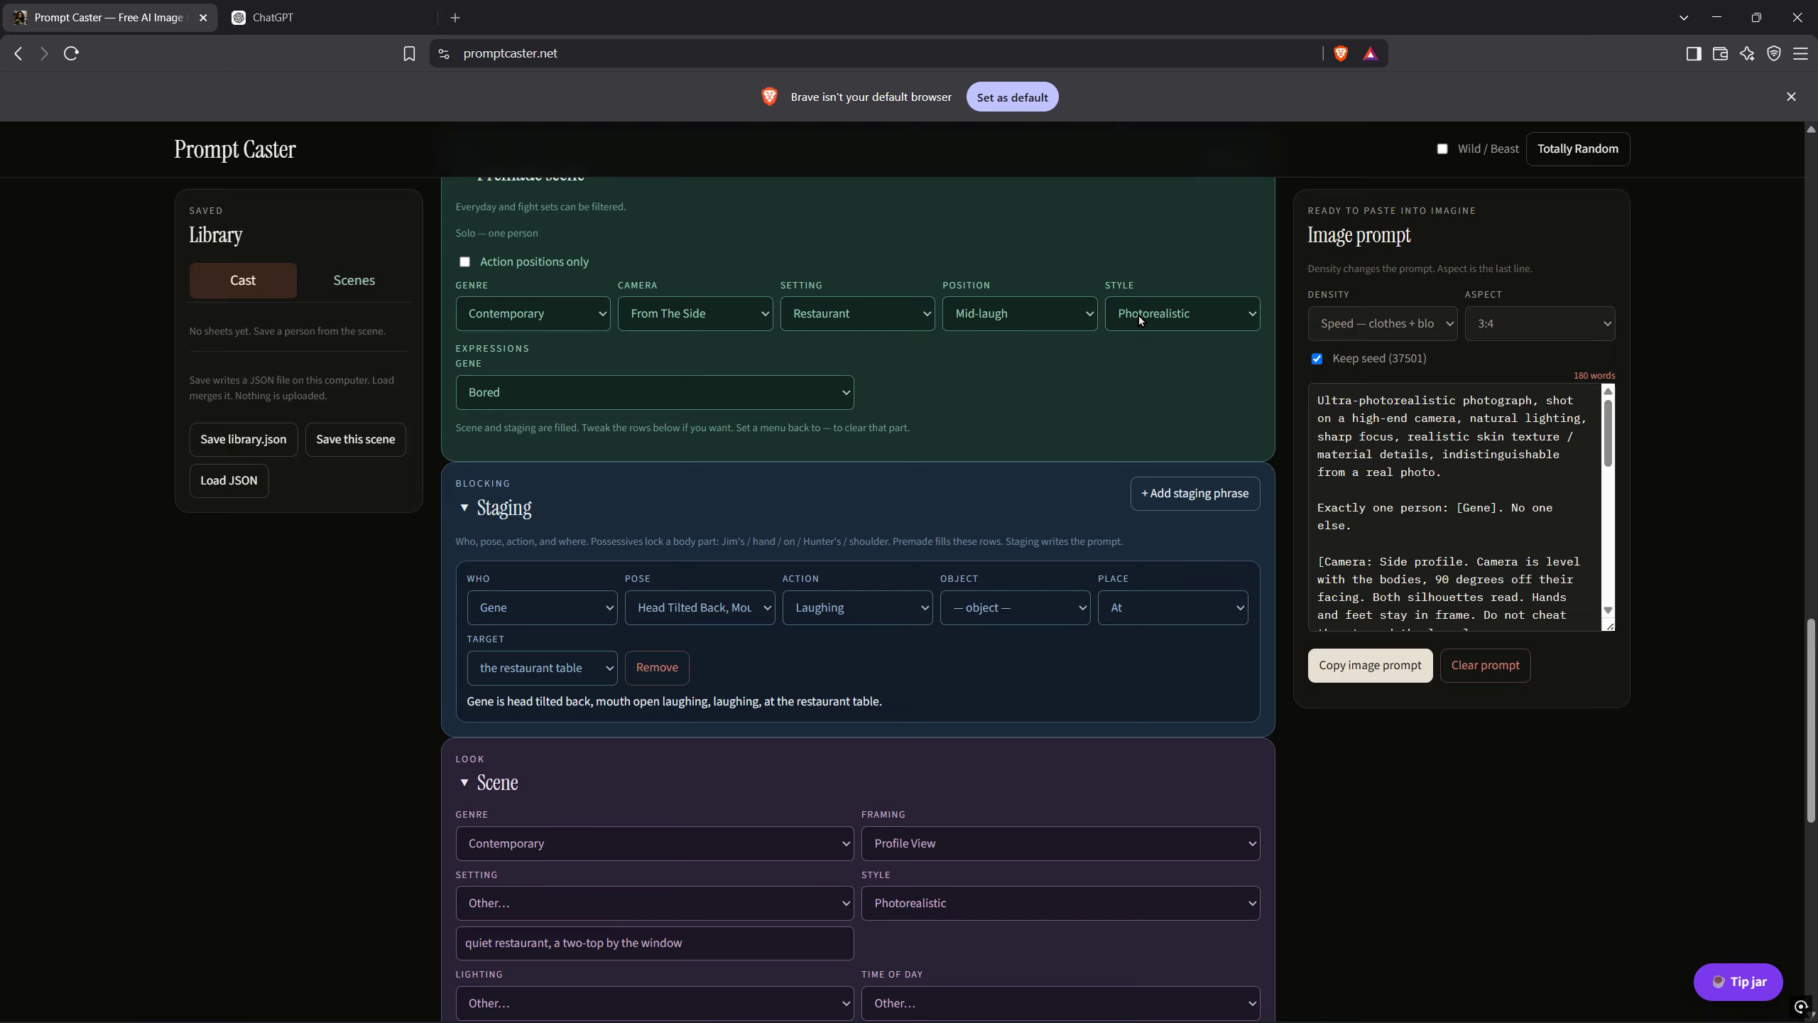
# Set the premade scene's camera to Front Approach and its setting to Bookstore
pyautogui.click(769, 315)
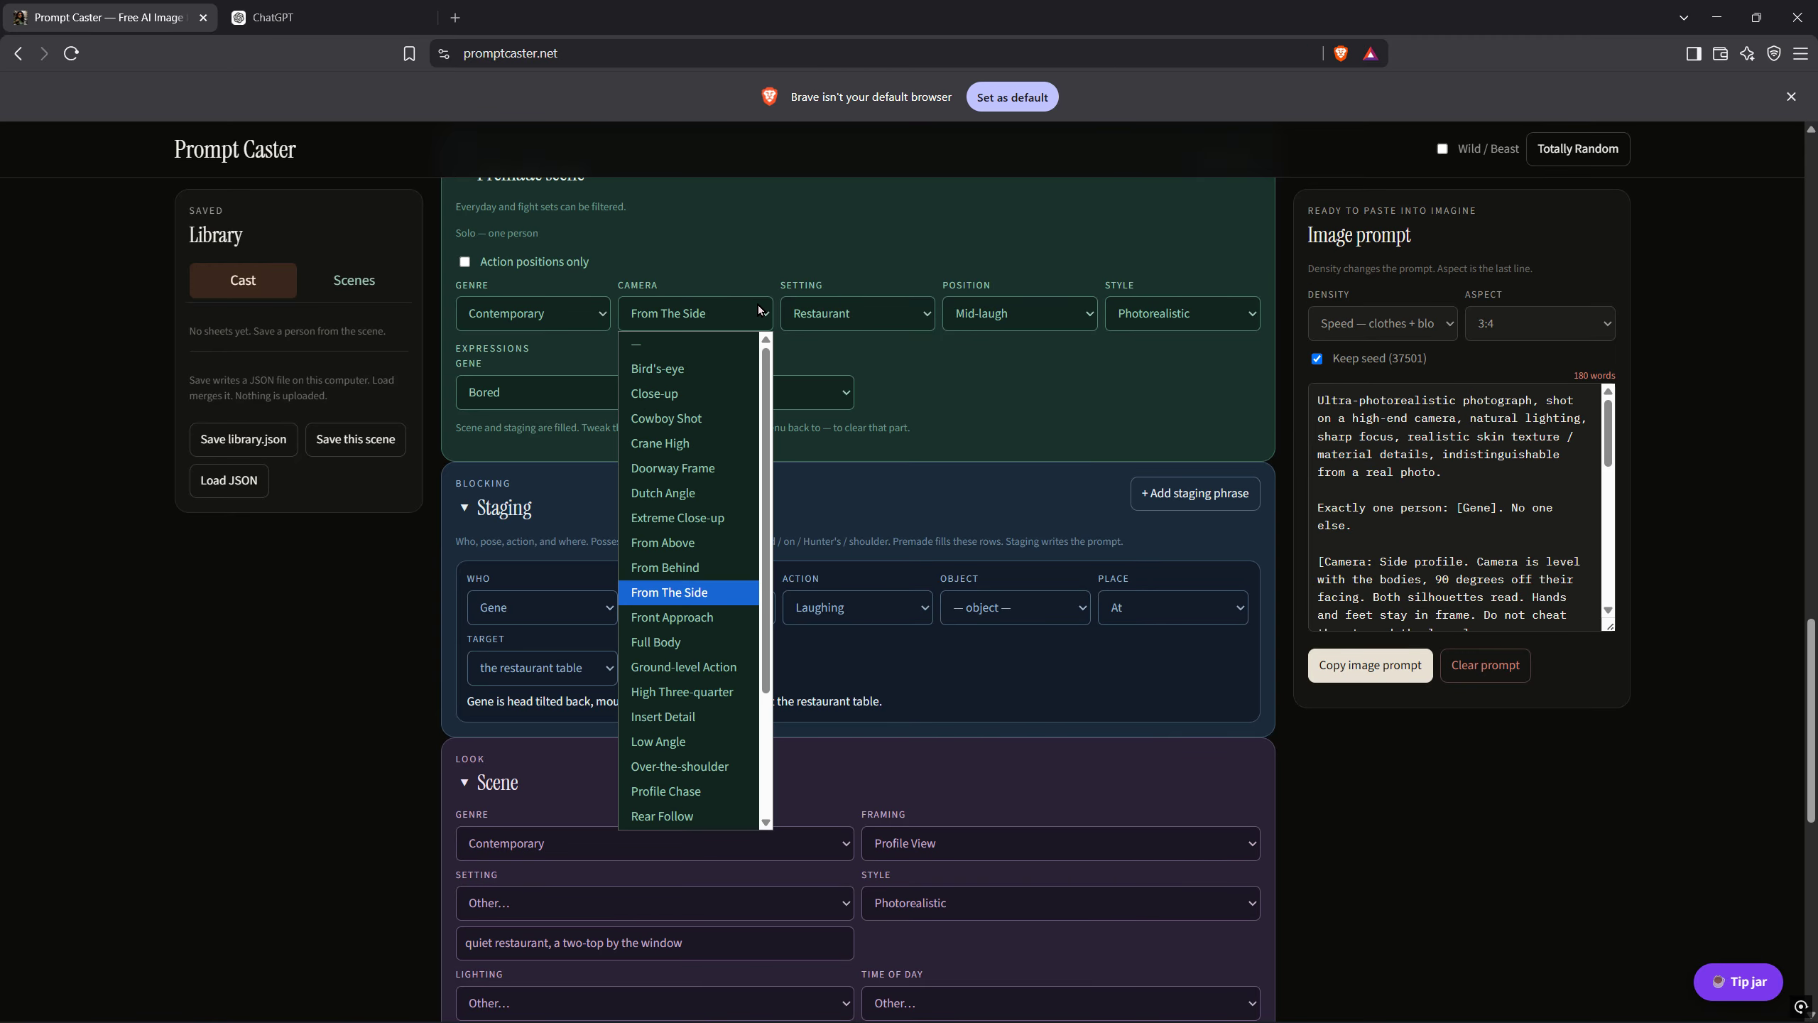
pyautogui.click(676, 618)
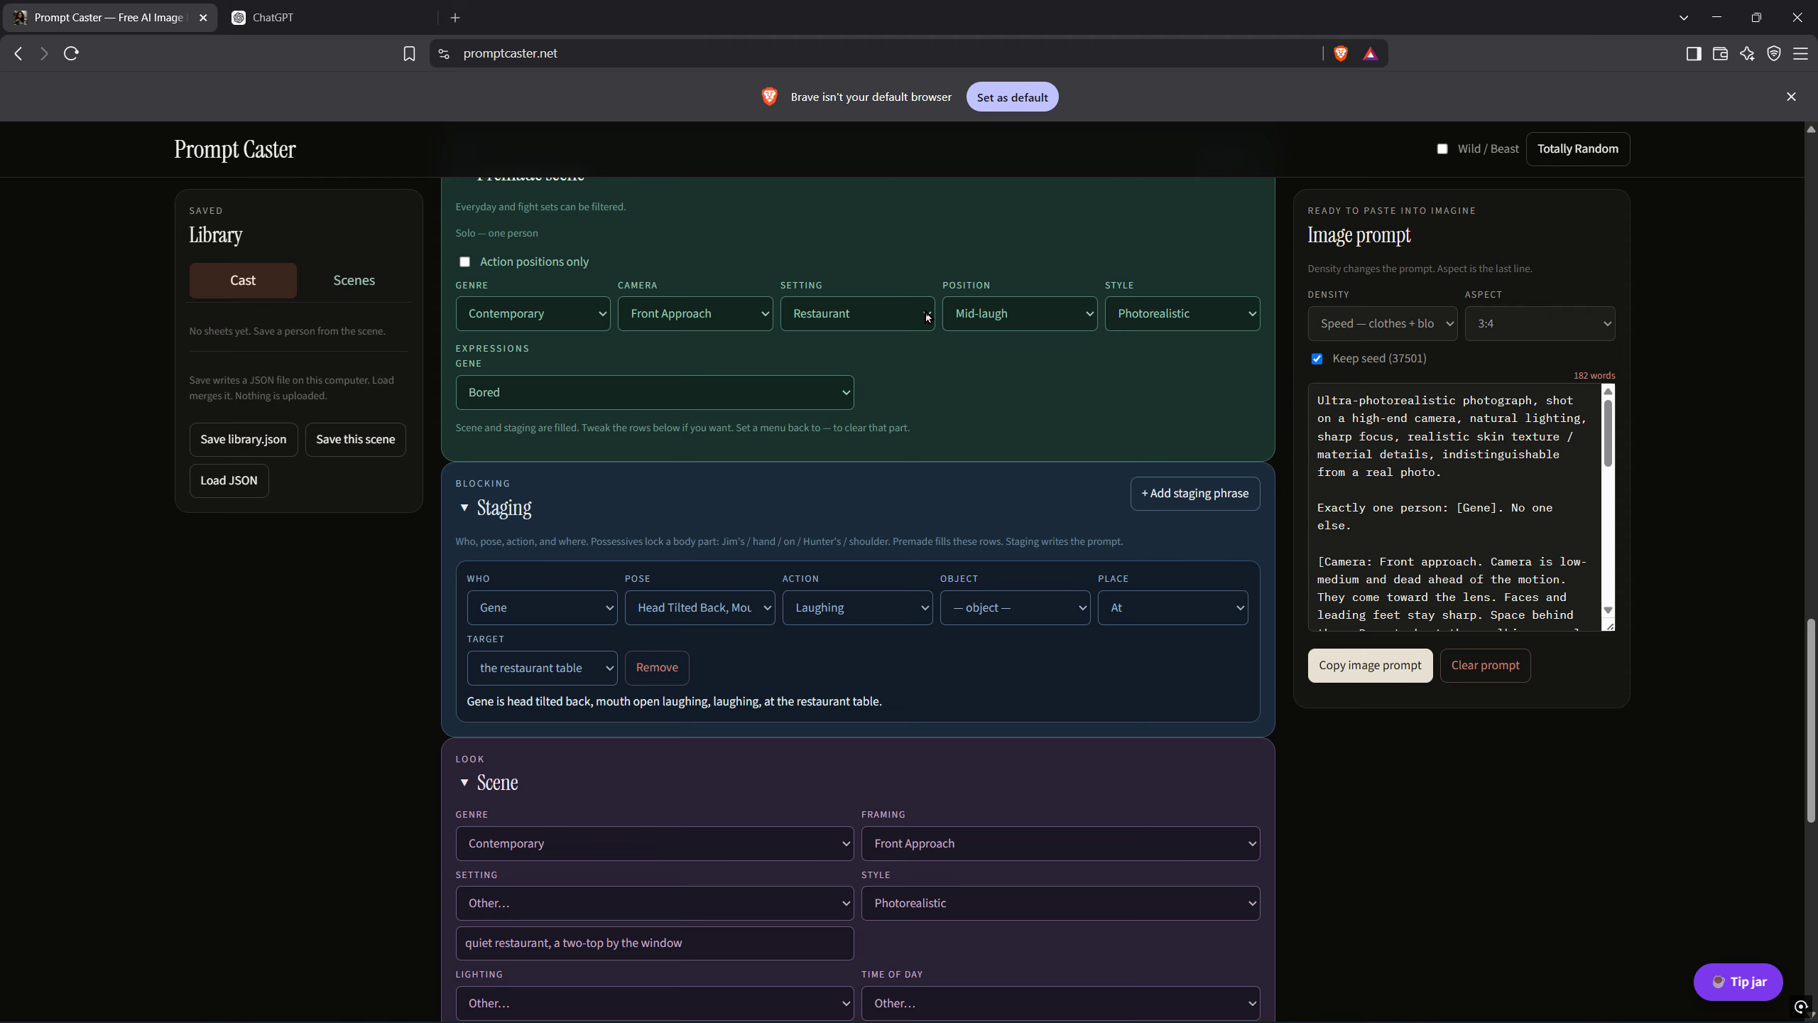
pyautogui.click(810, 321)
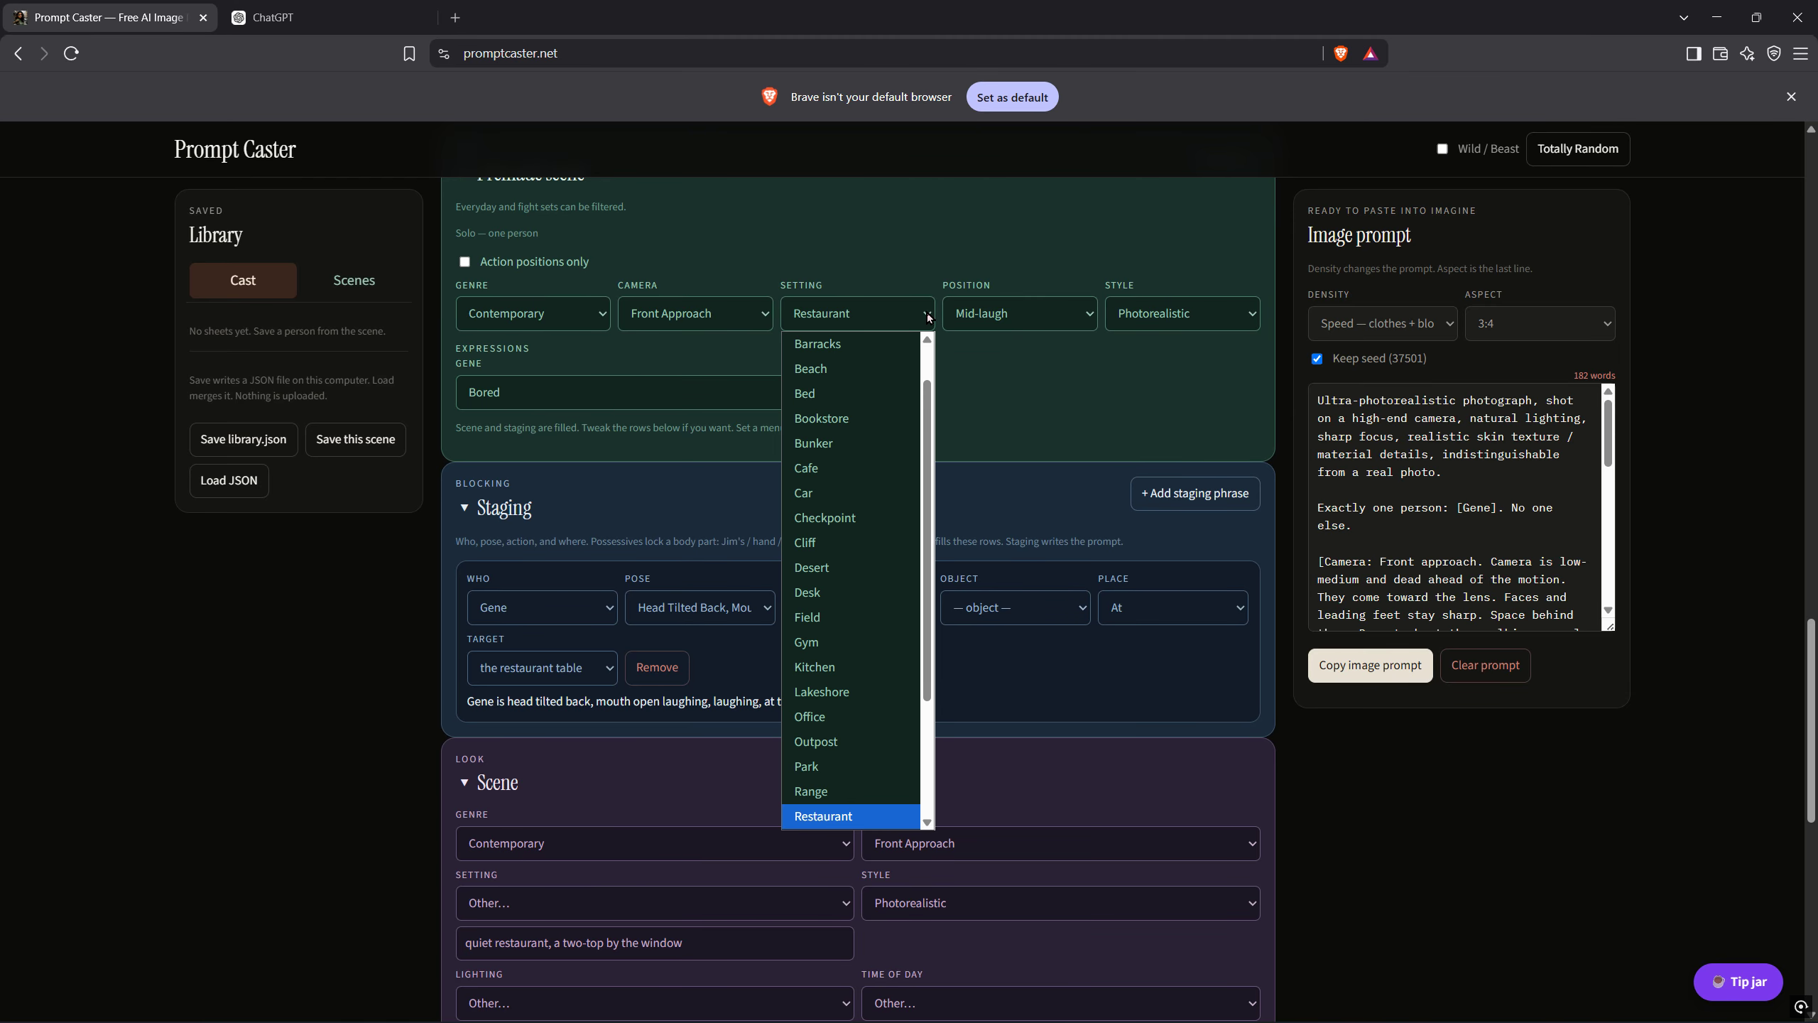
pyautogui.click(841, 419)
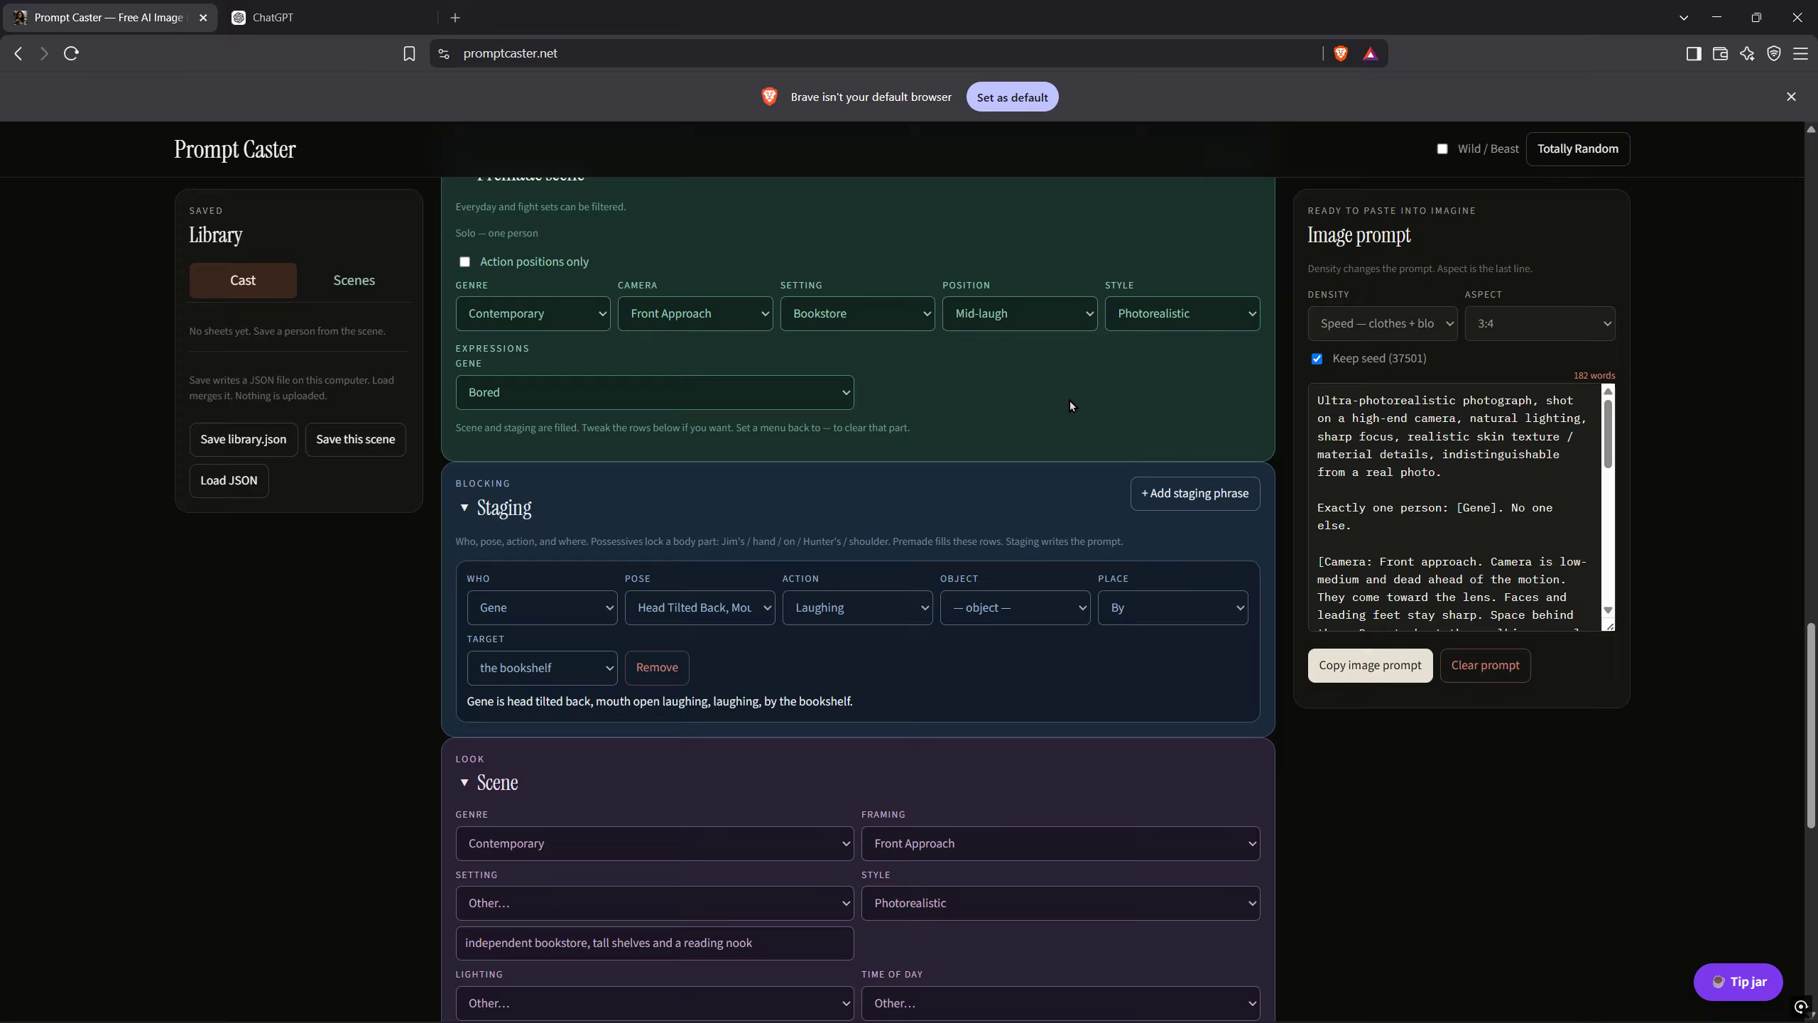
# Save the finished cast member to the cast library
pyautogui.scroll(1, 1031, 363)
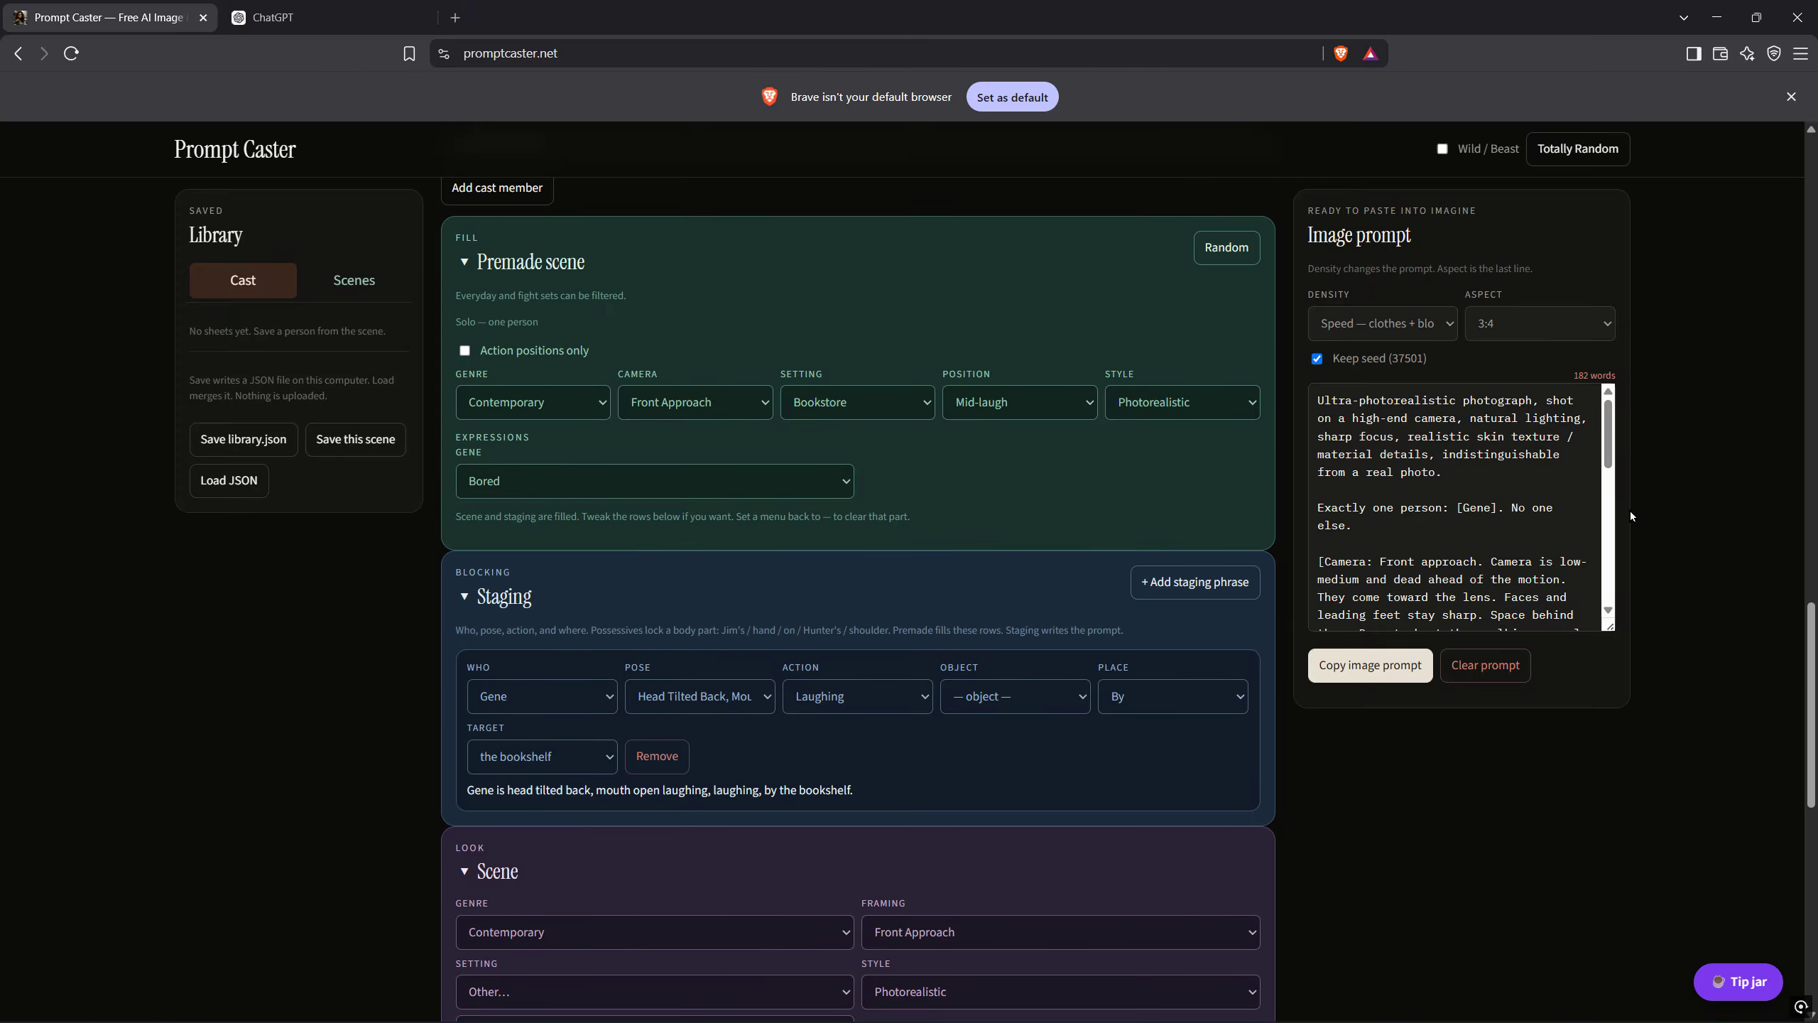
pyautogui.scroll(10, 1088, 460)
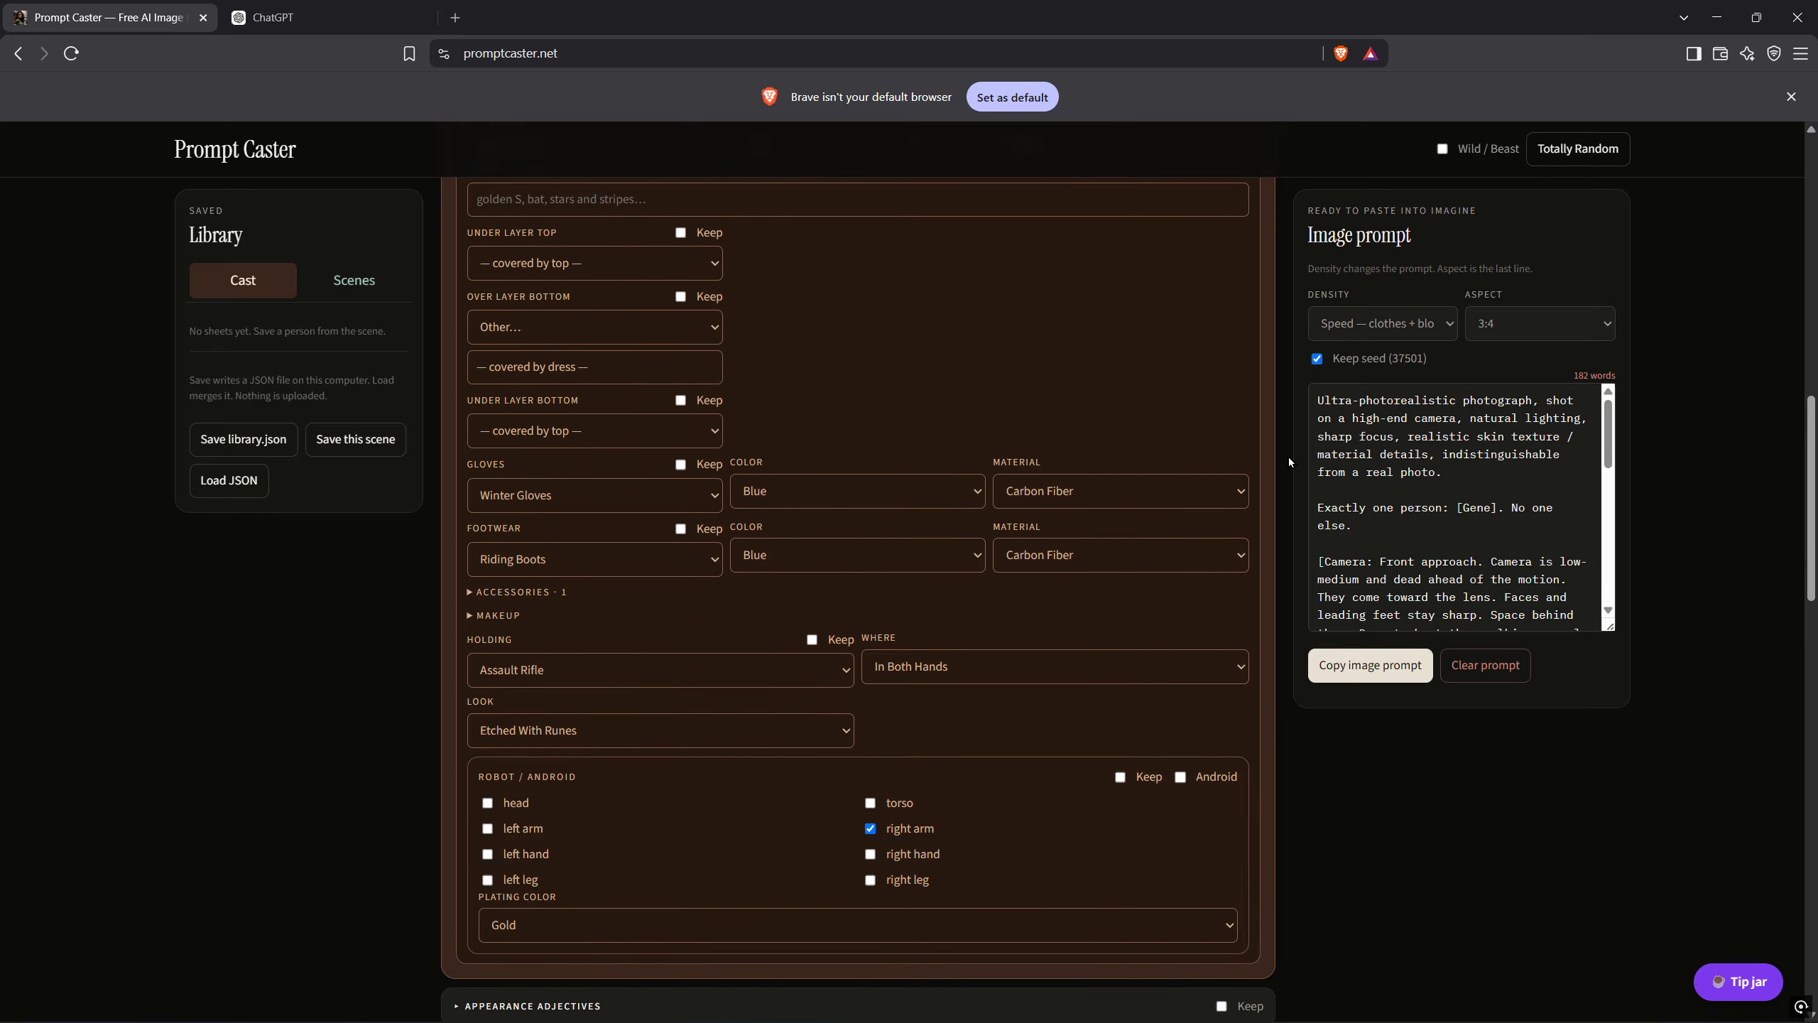
pyautogui.scroll(10, 952, 444)
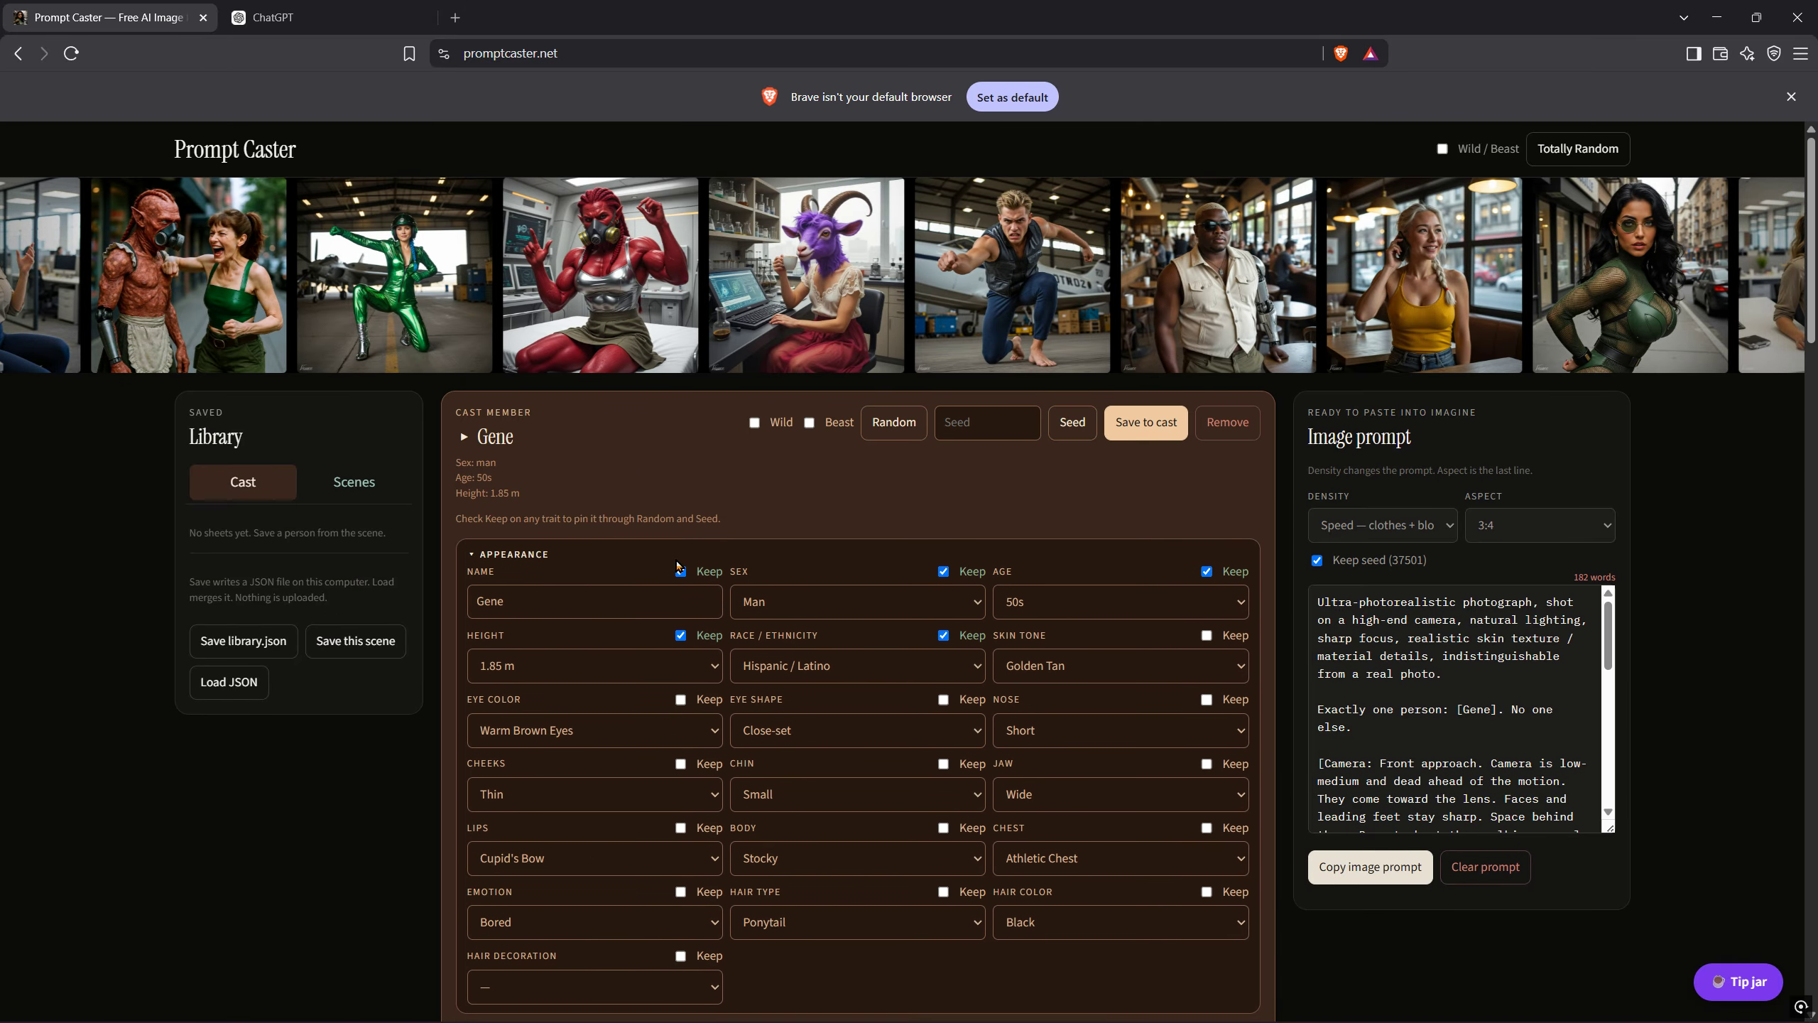
pyautogui.click(1154, 424)
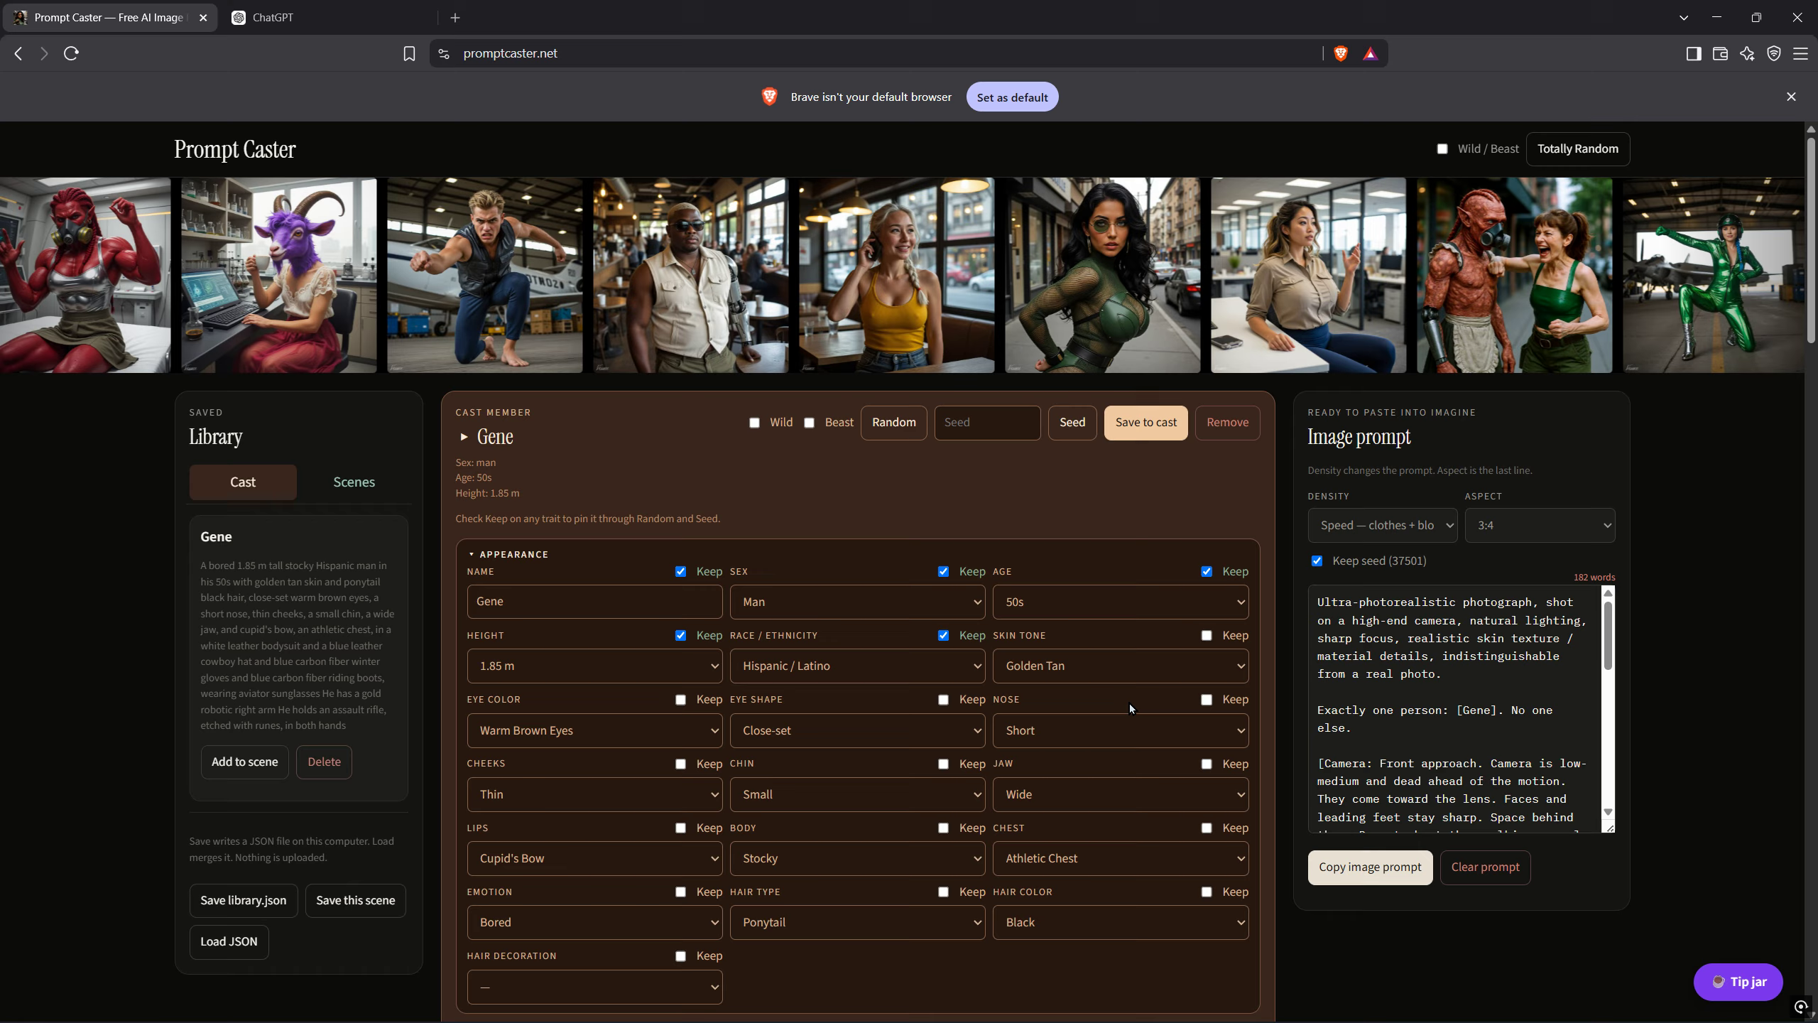
# Read through the generated image prompt, checking the camera, character description, staging, scene and seed lines
pyautogui.scroll(-1, 1512, 683)
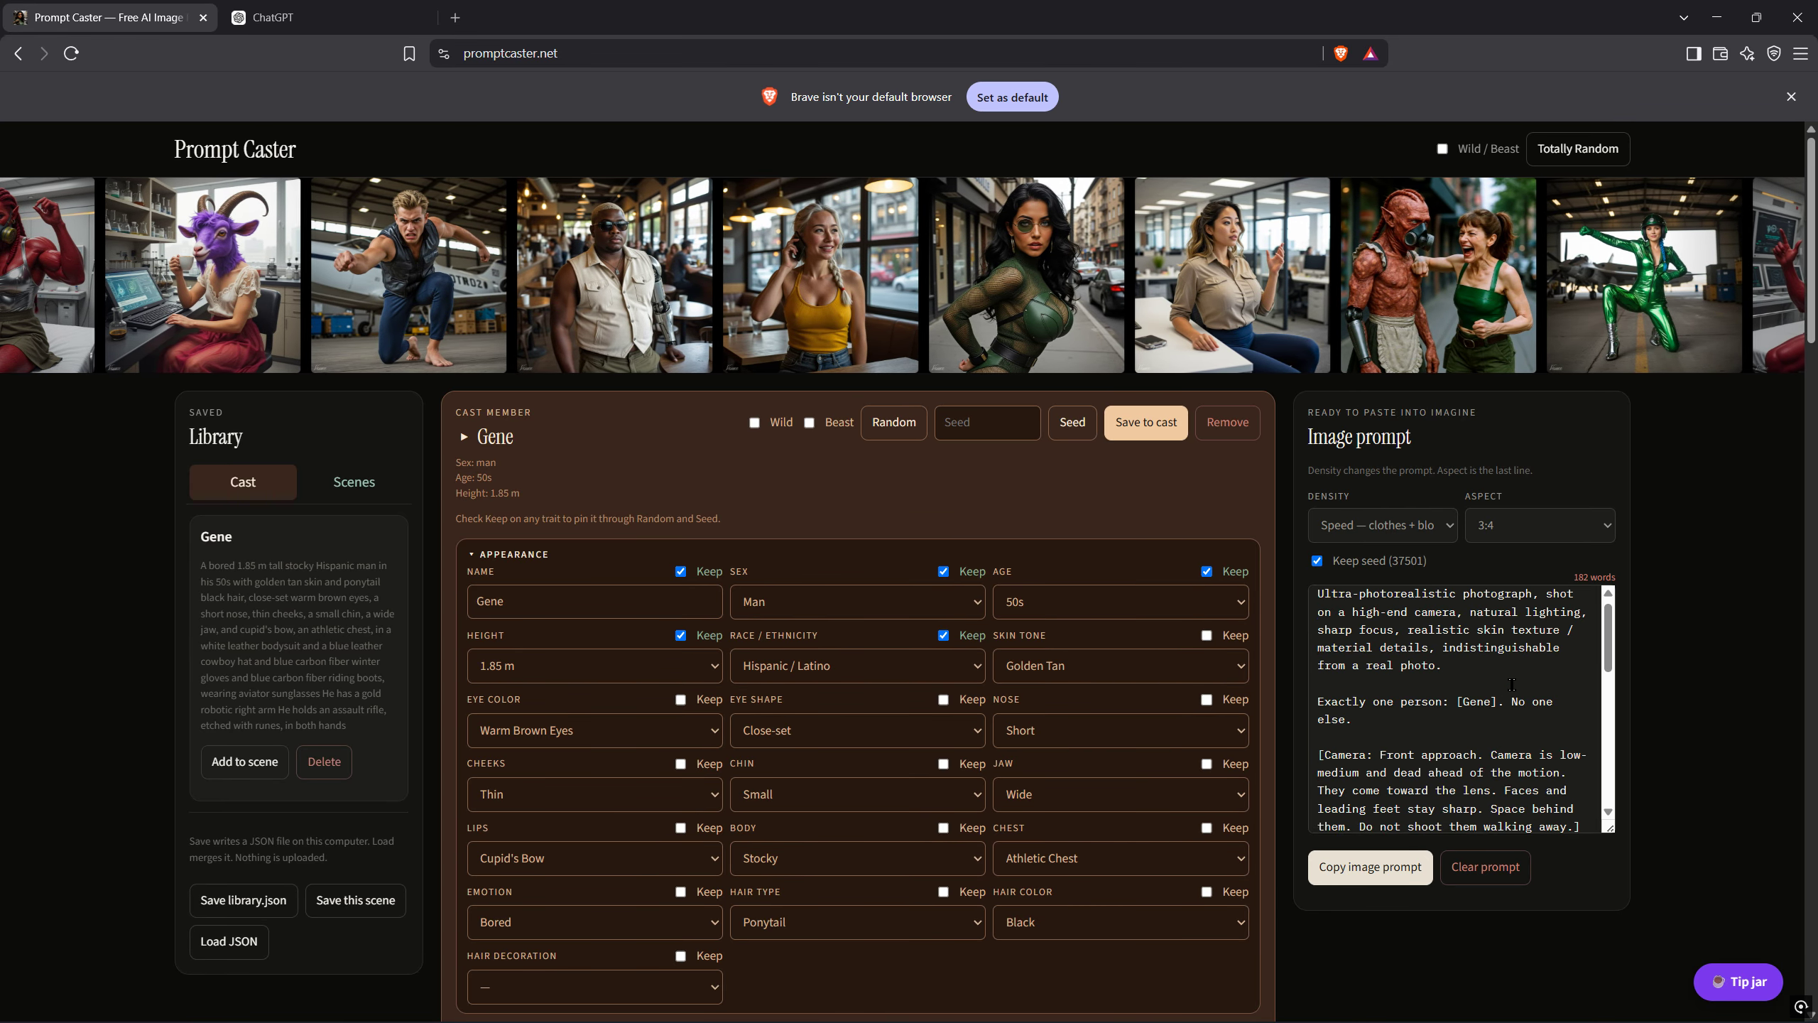
pyautogui.scroll(-5, 1512, 683)
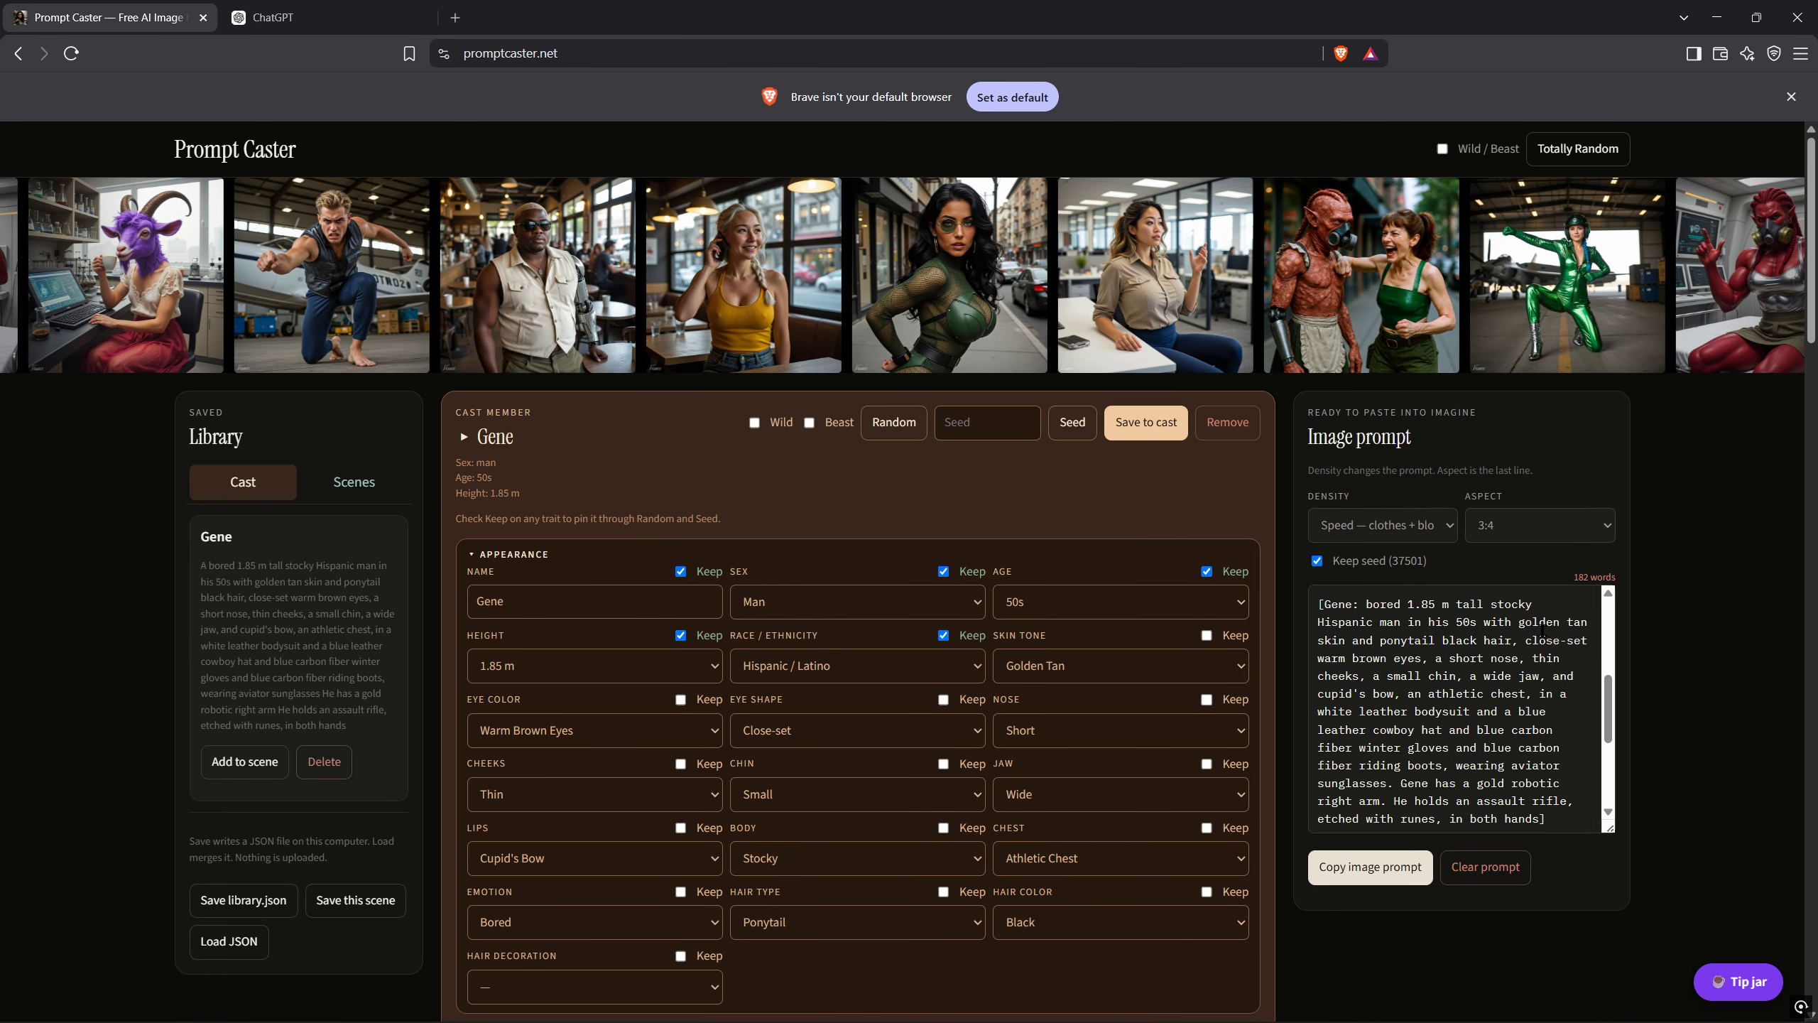
pyautogui.scroll(-3, 1379, 659)
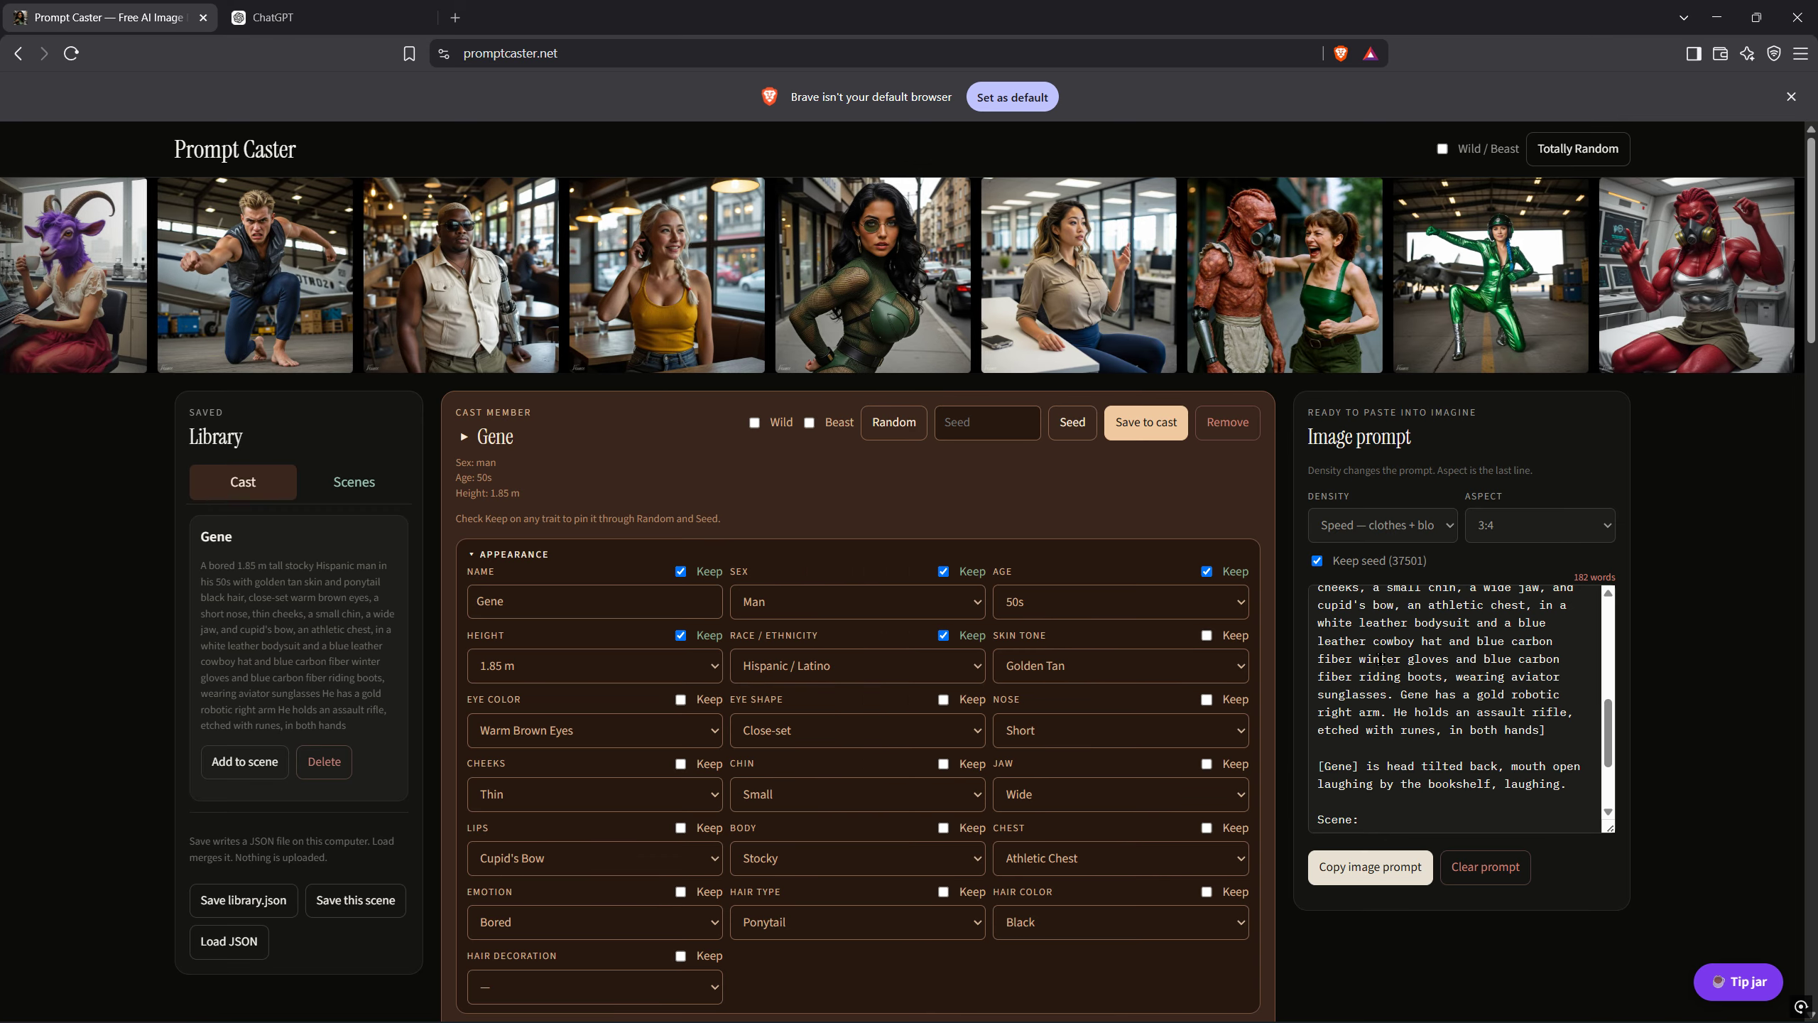
pyautogui.scroll(5, 1379, 659)
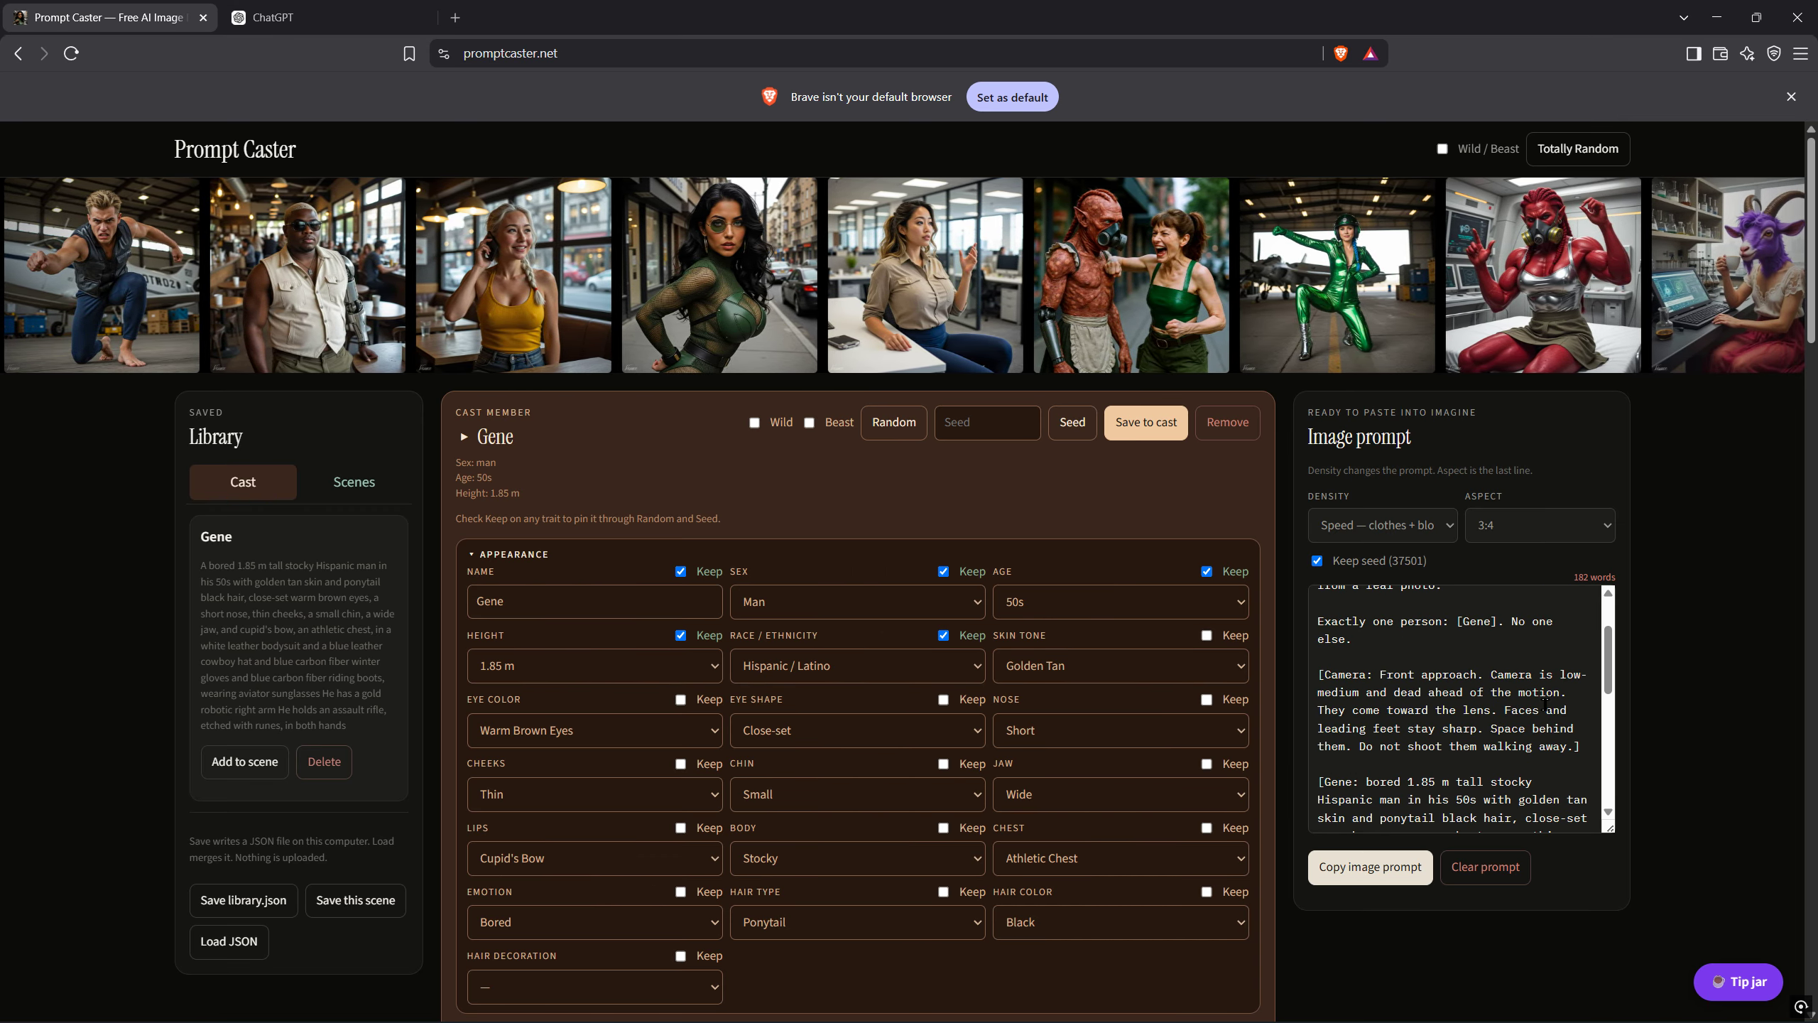
pyautogui.scroll(-5, 1518, 688)
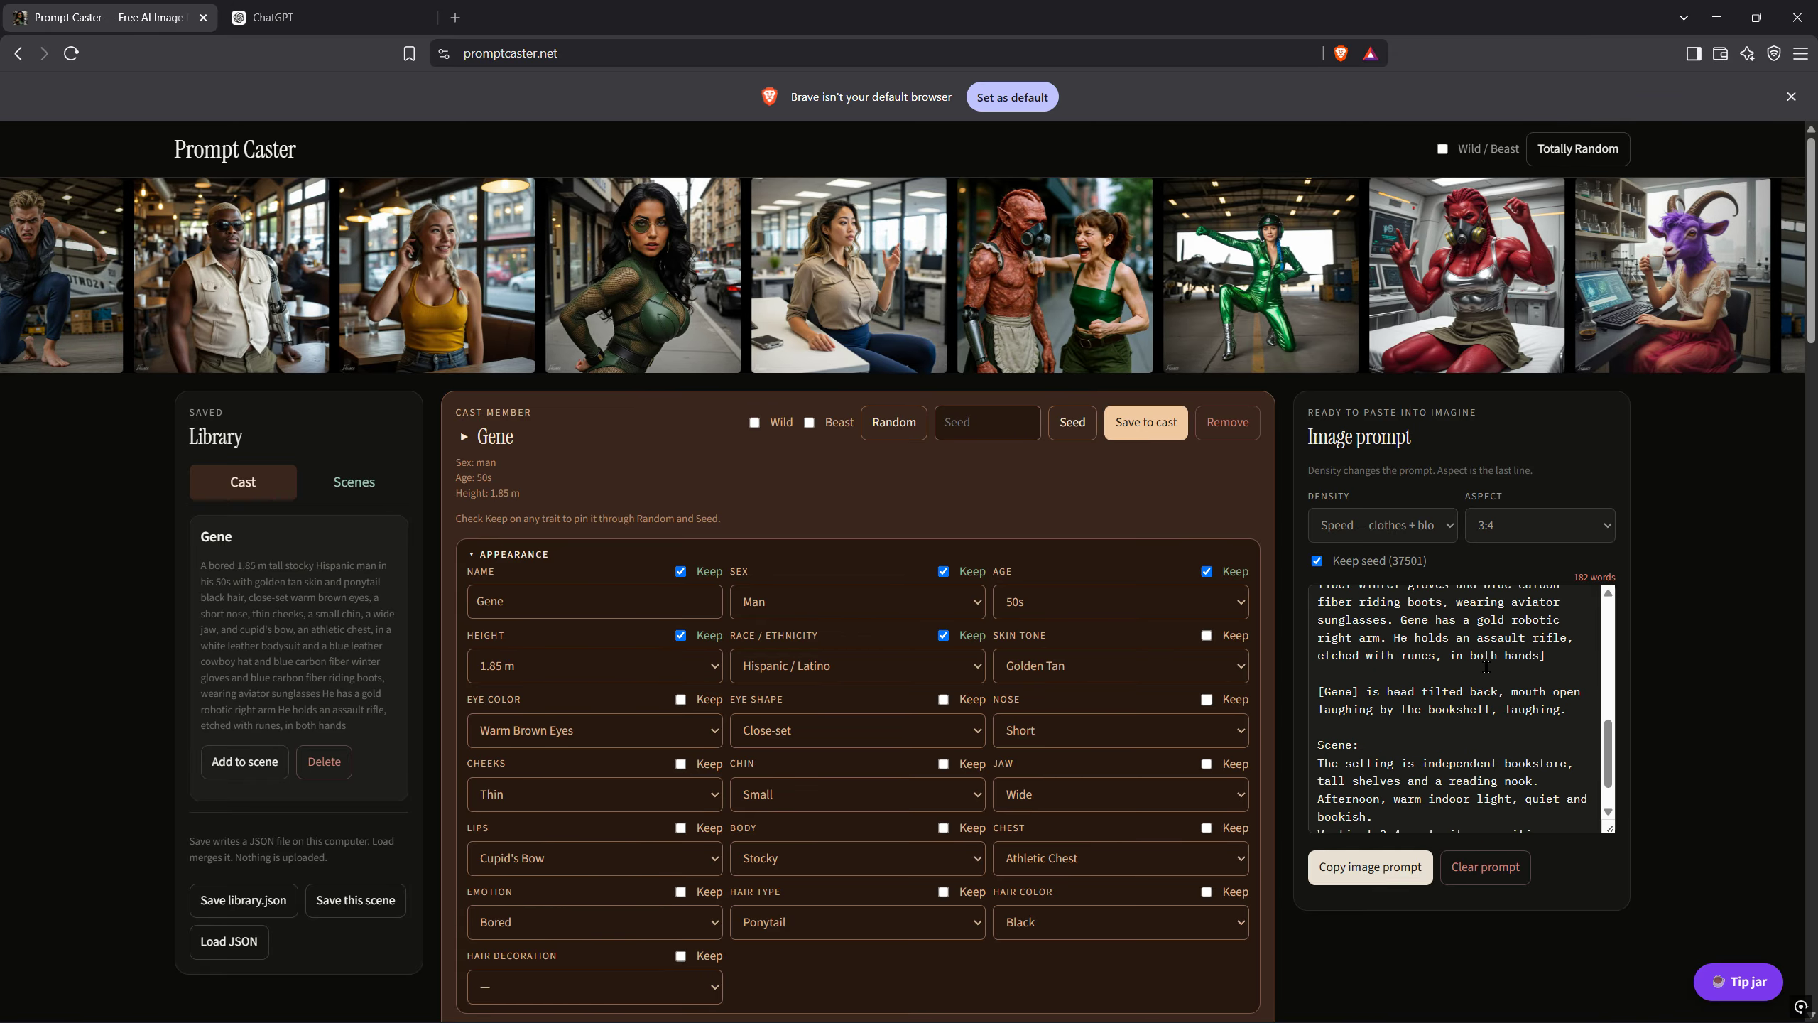
pyautogui.scroll(-5, 1082, 745)
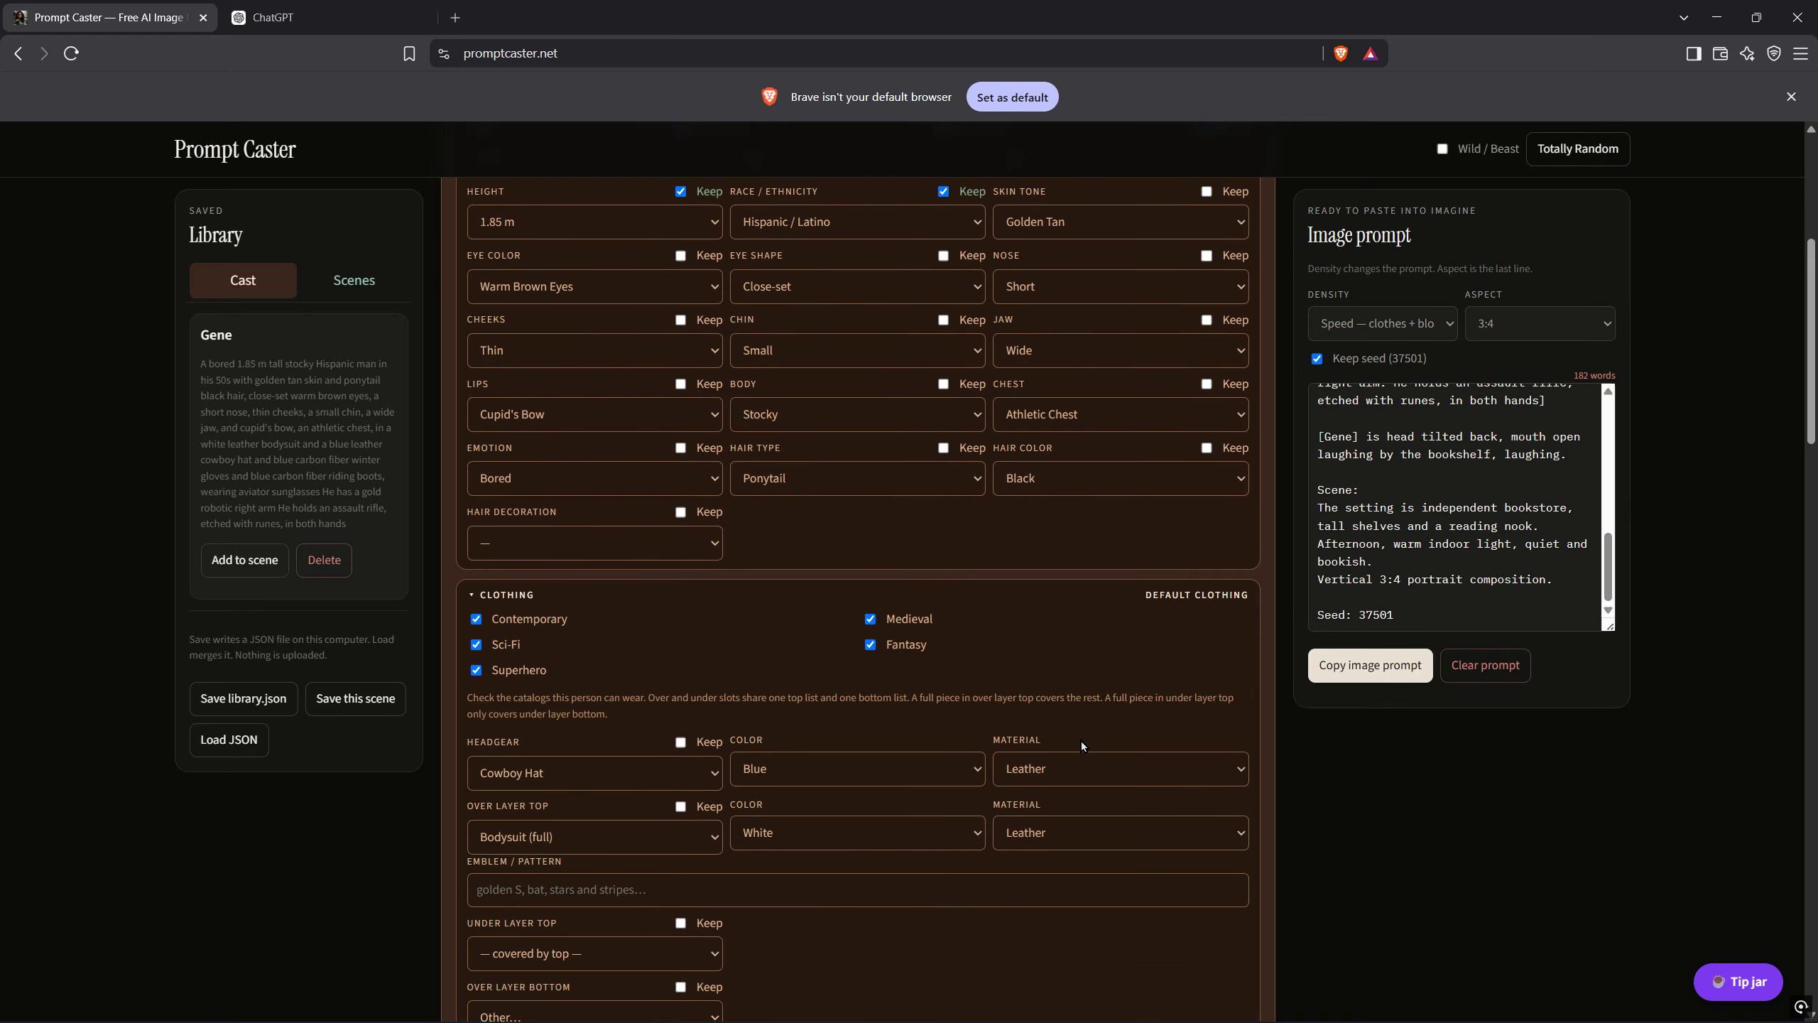
pyautogui.scroll(5, 1081, 746)
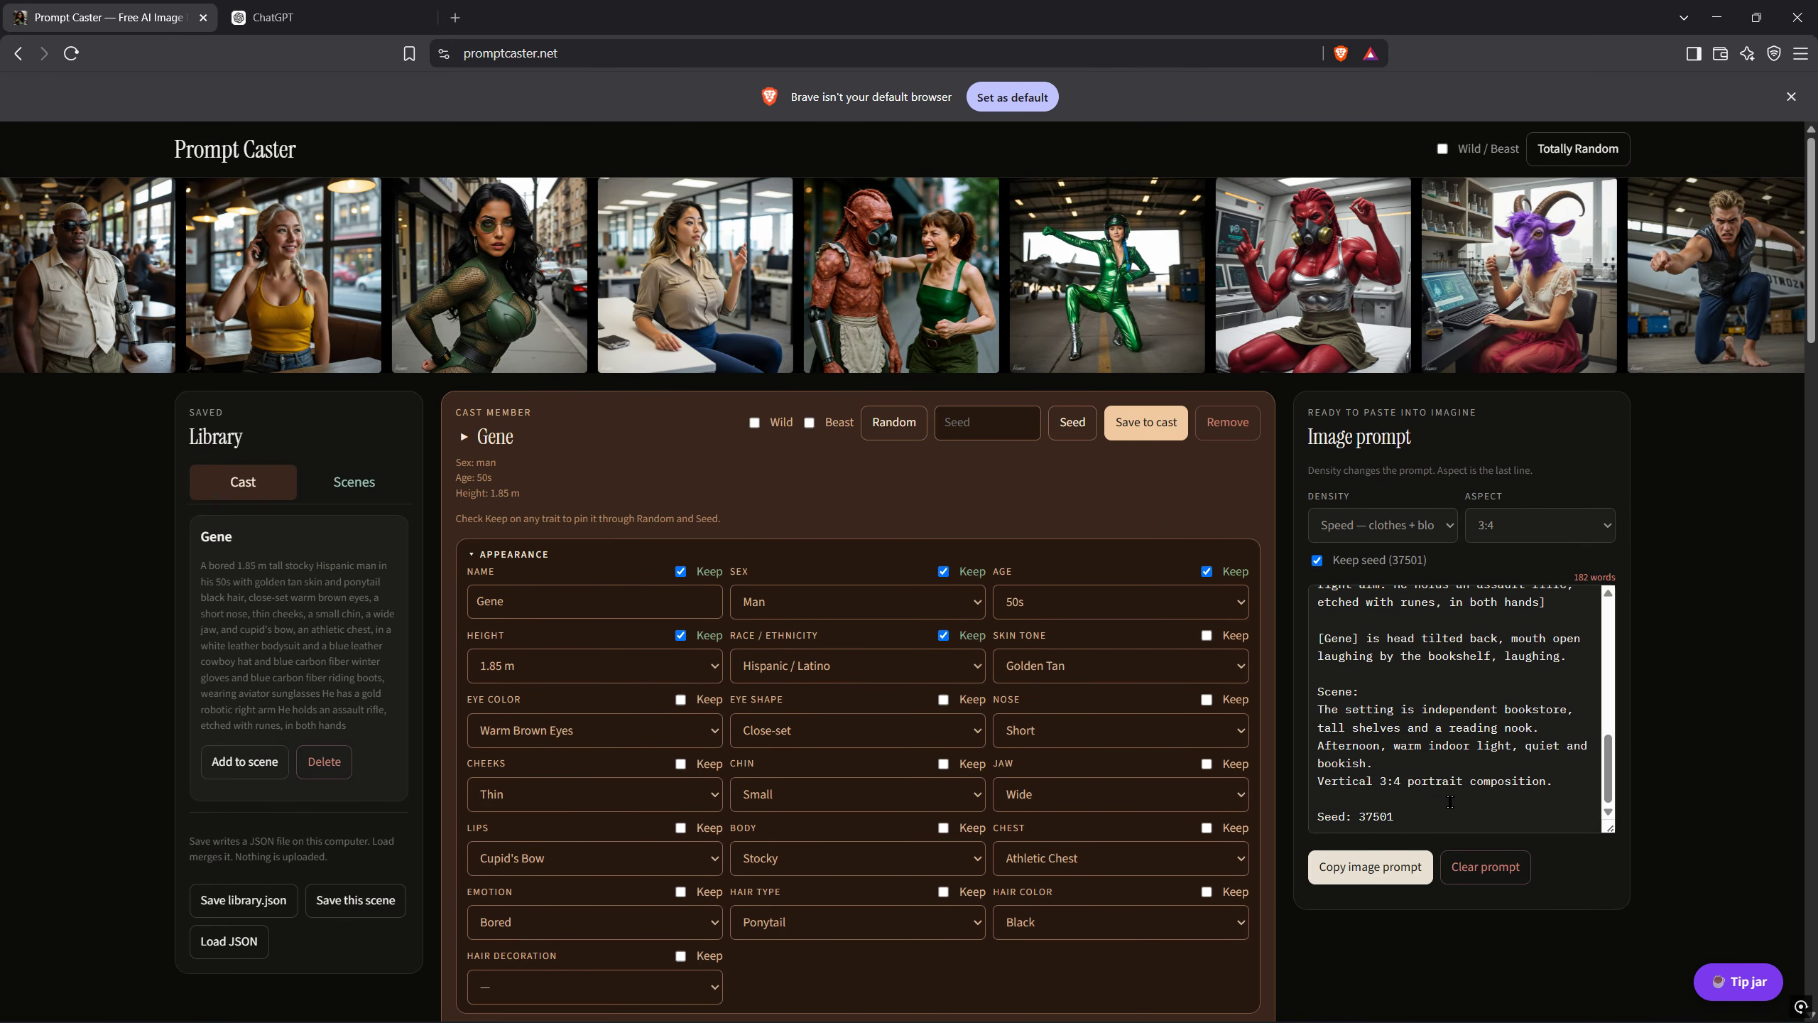
pyautogui.scroll(3, 1503, 774)
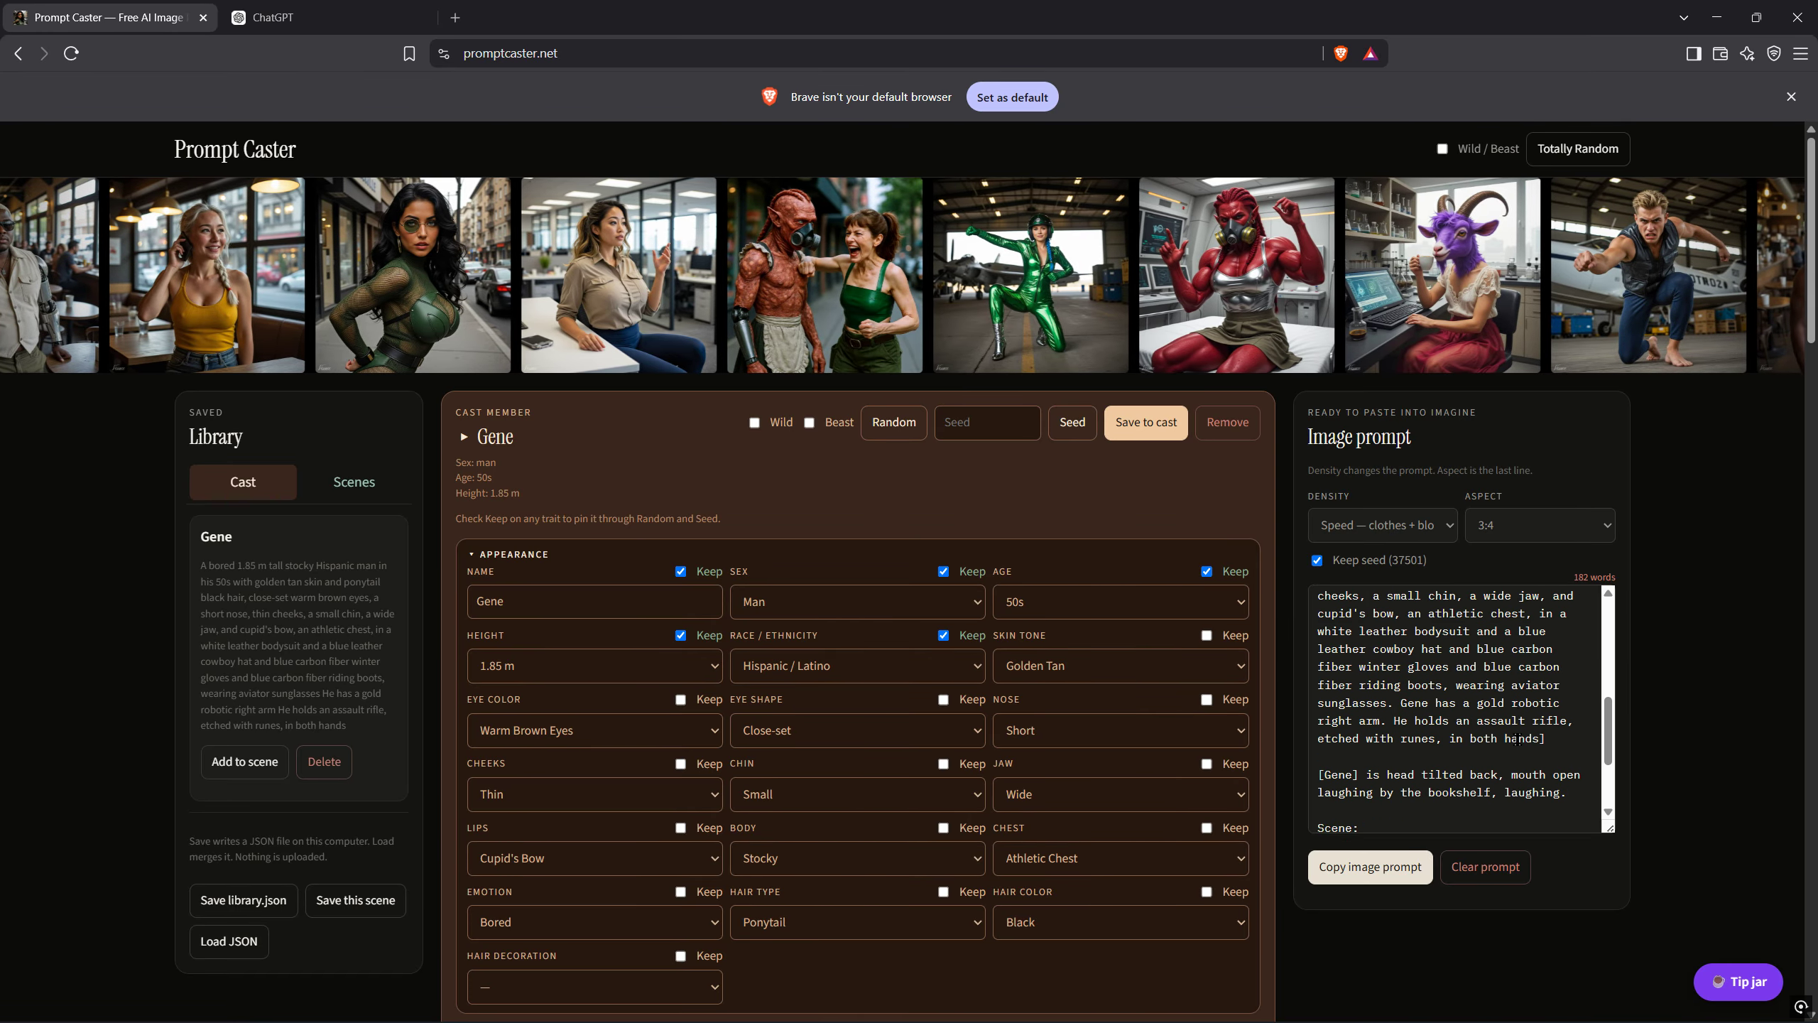
pyautogui.scroll(-2, 1518, 739)
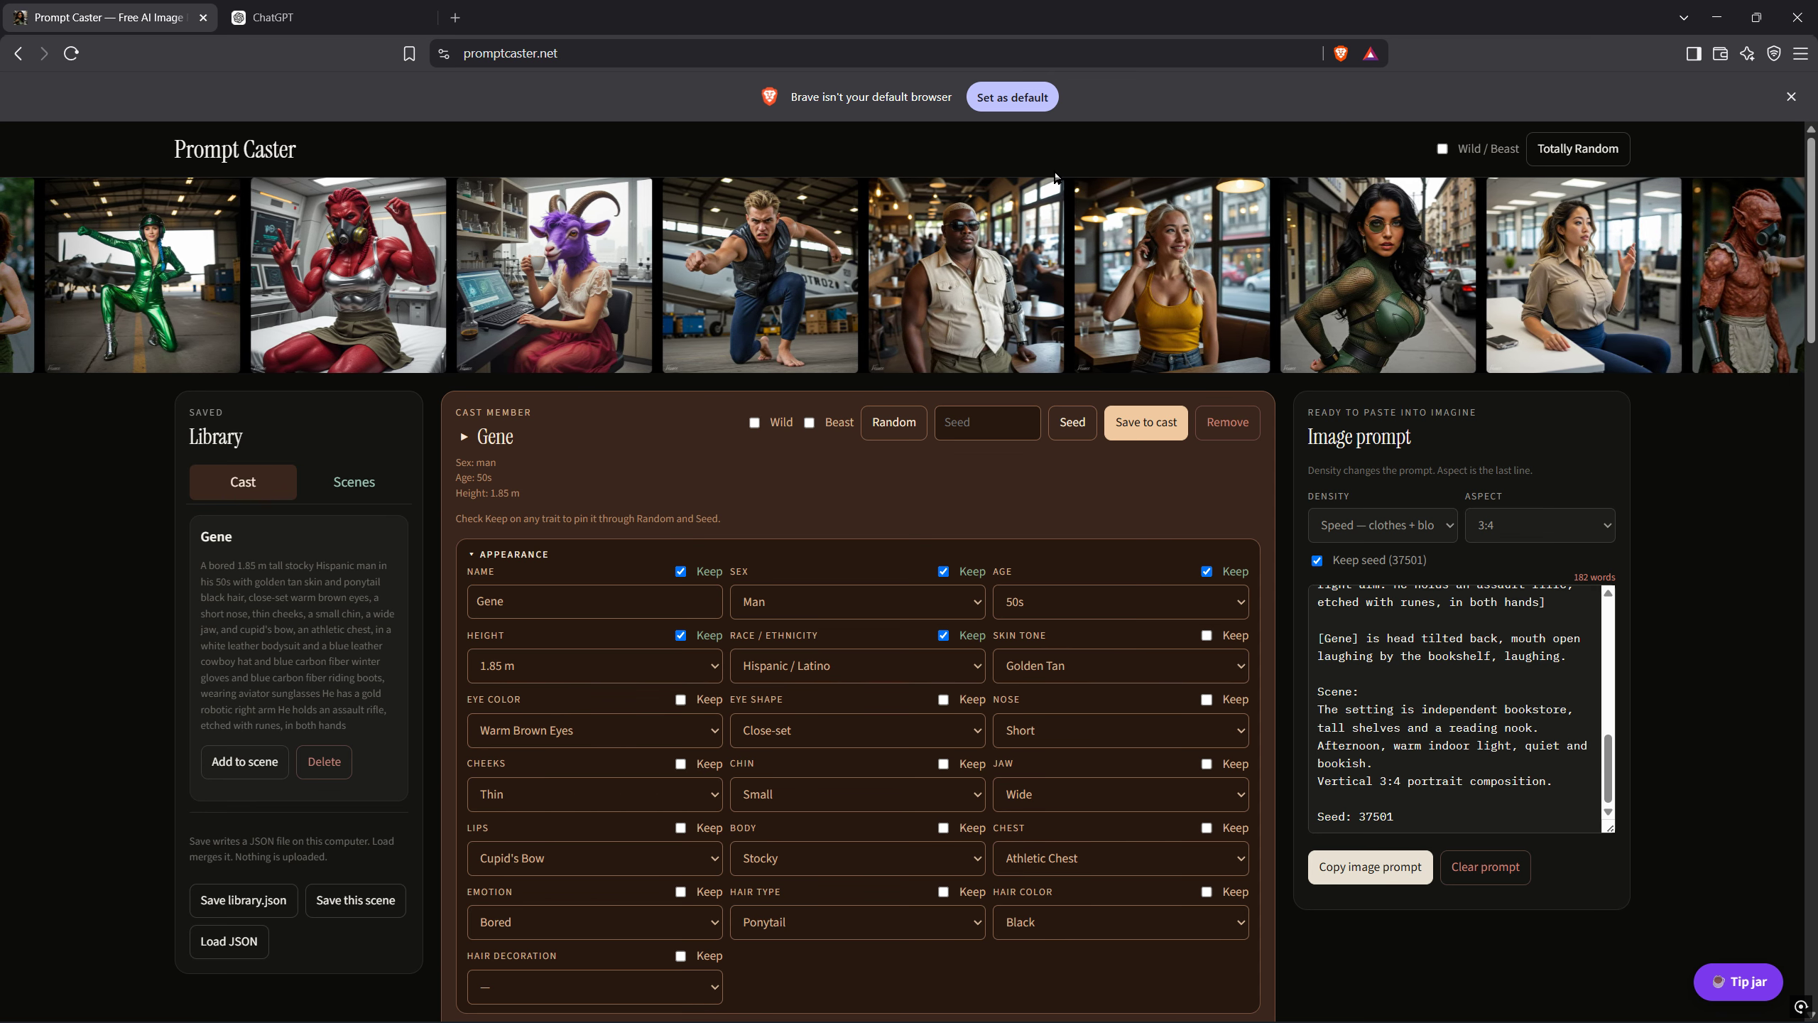
# Copy the image prompt, switch to ChatGPT, and submit the prompt in a new chat to generate the image
pyautogui.click(1369, 875)
pyautogui.click(335, 14)
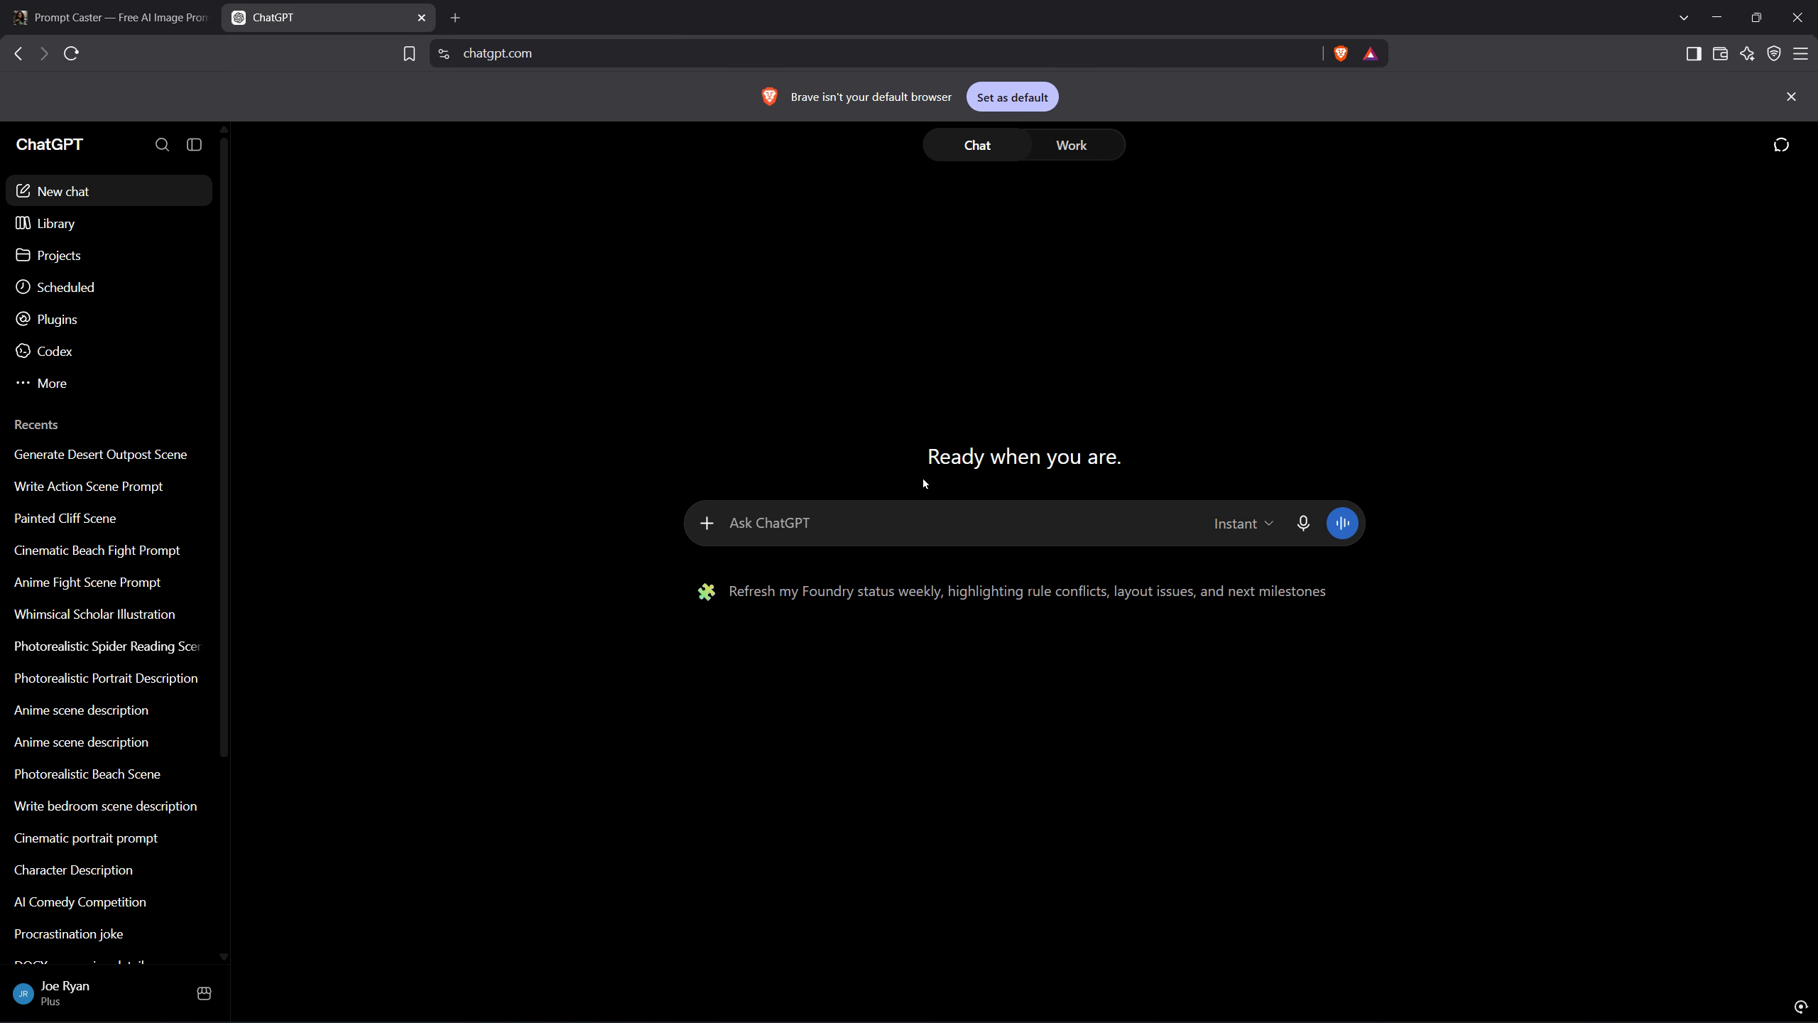
pyautogui.click(758, 517)
pyautogui.rightClick(813, 537)
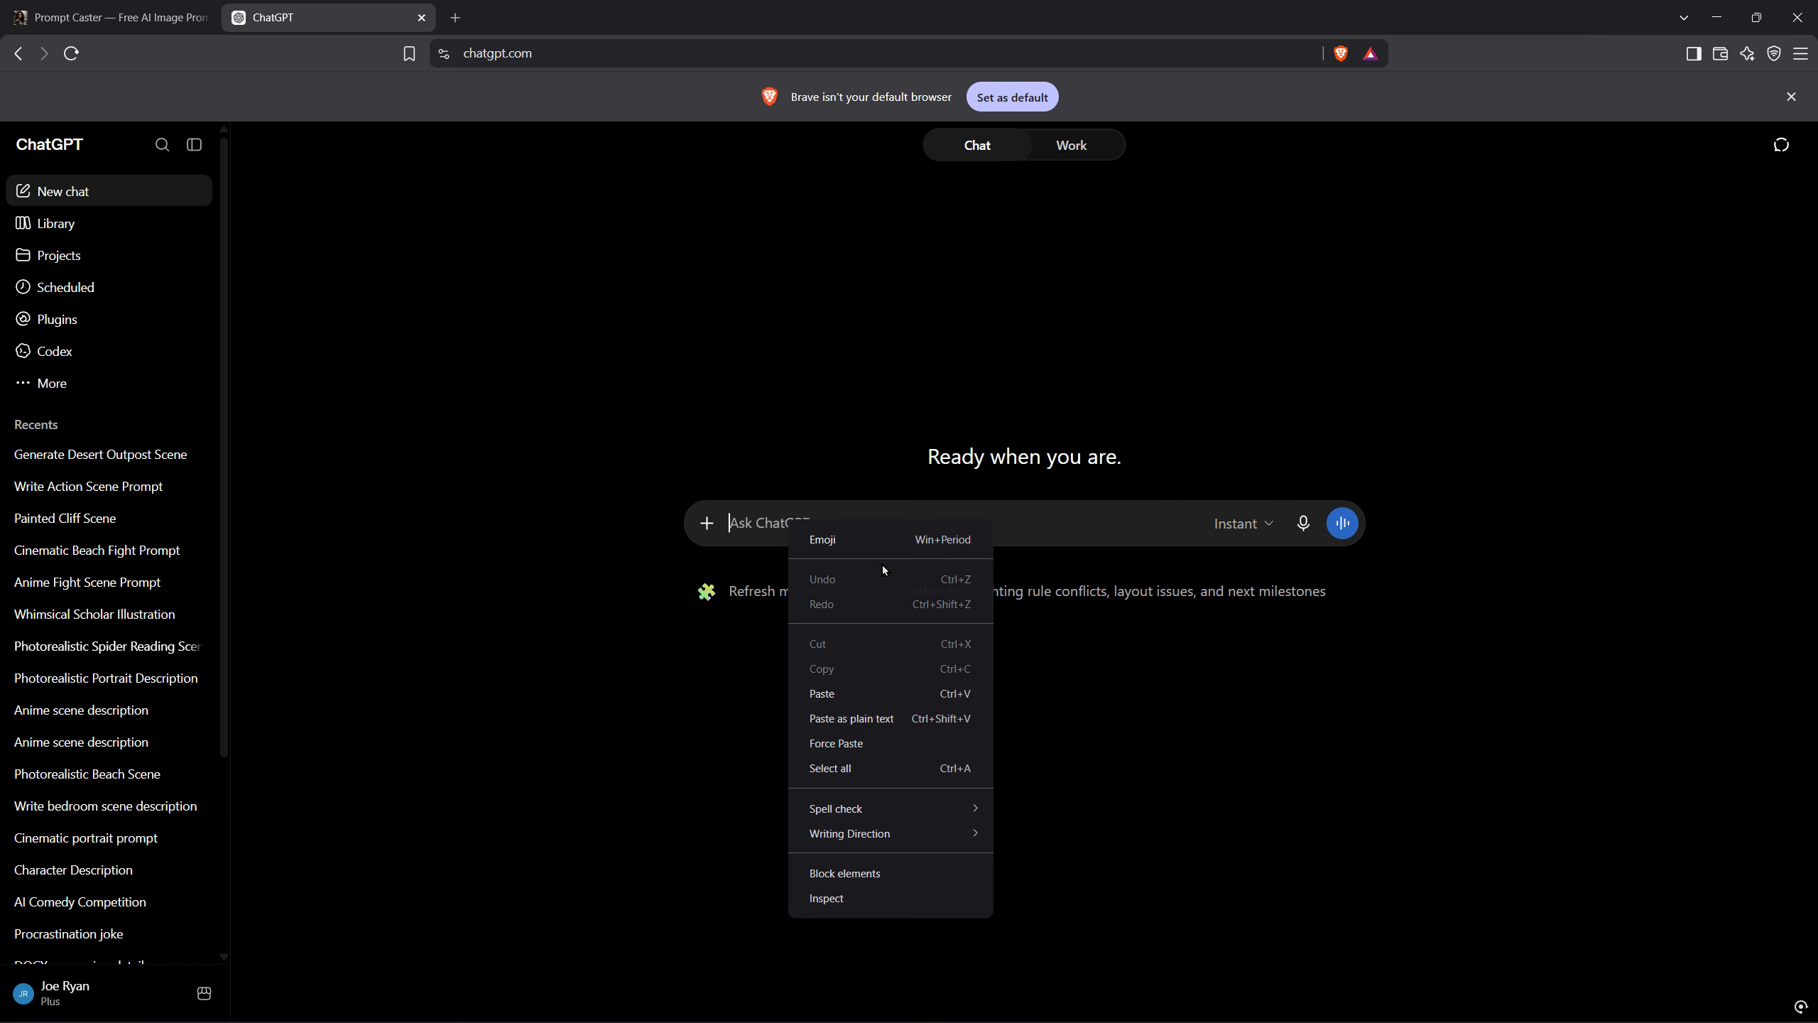
pyautogui.click(837, 694)
pyautogui.click(1342, 784)
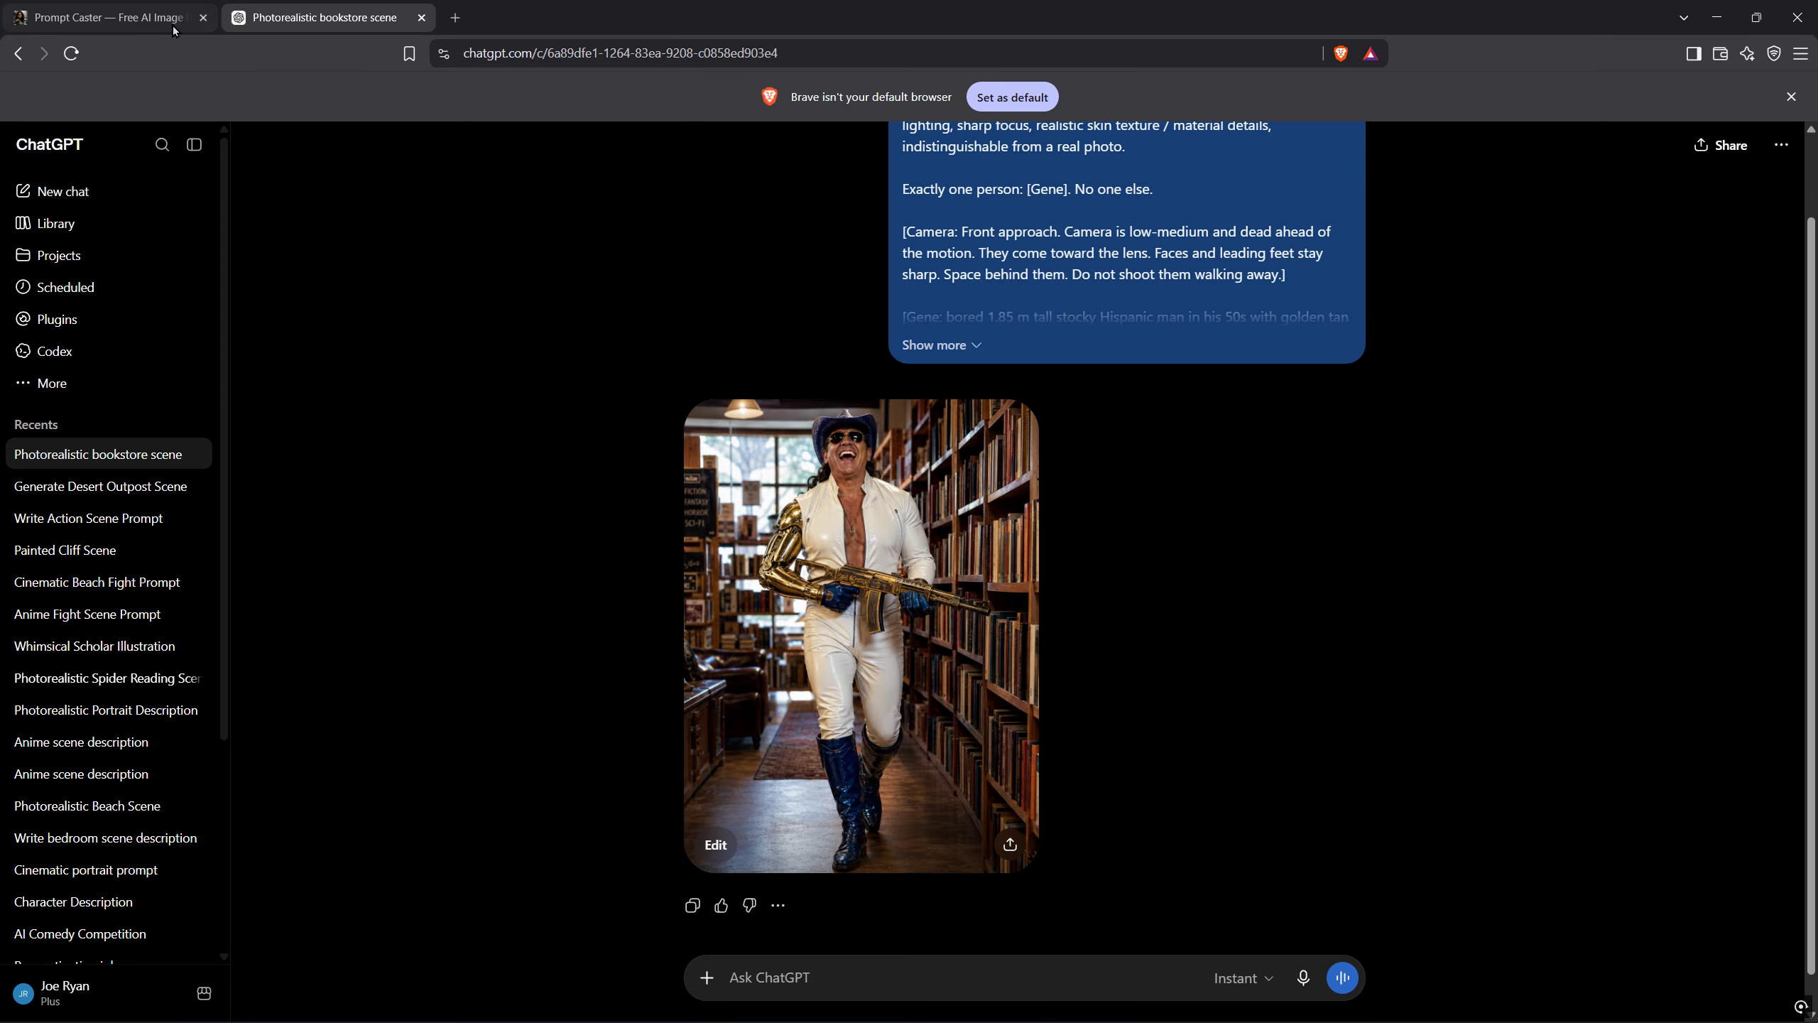
# Switch to Prompt Caster and set the cast member's headgear to a Fedora in Red
pyautogui.click(142, 15)
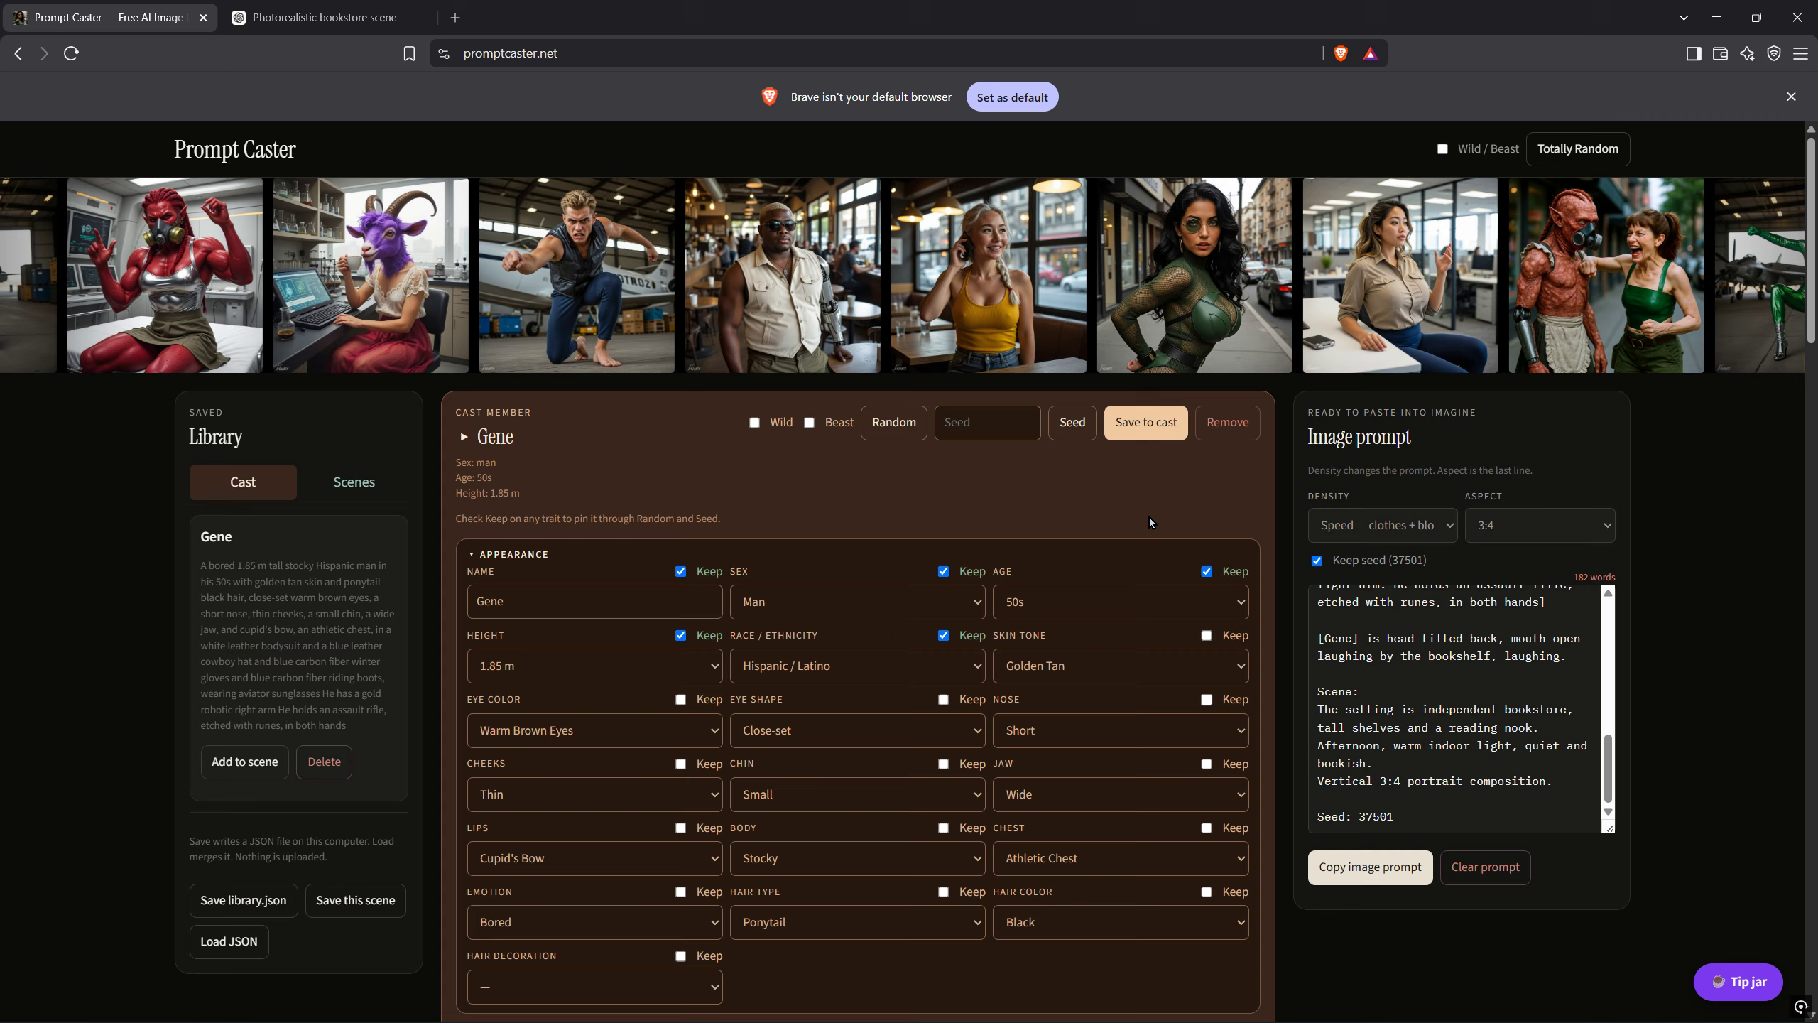
pyautogui.scroll(-10, 1106, 495)
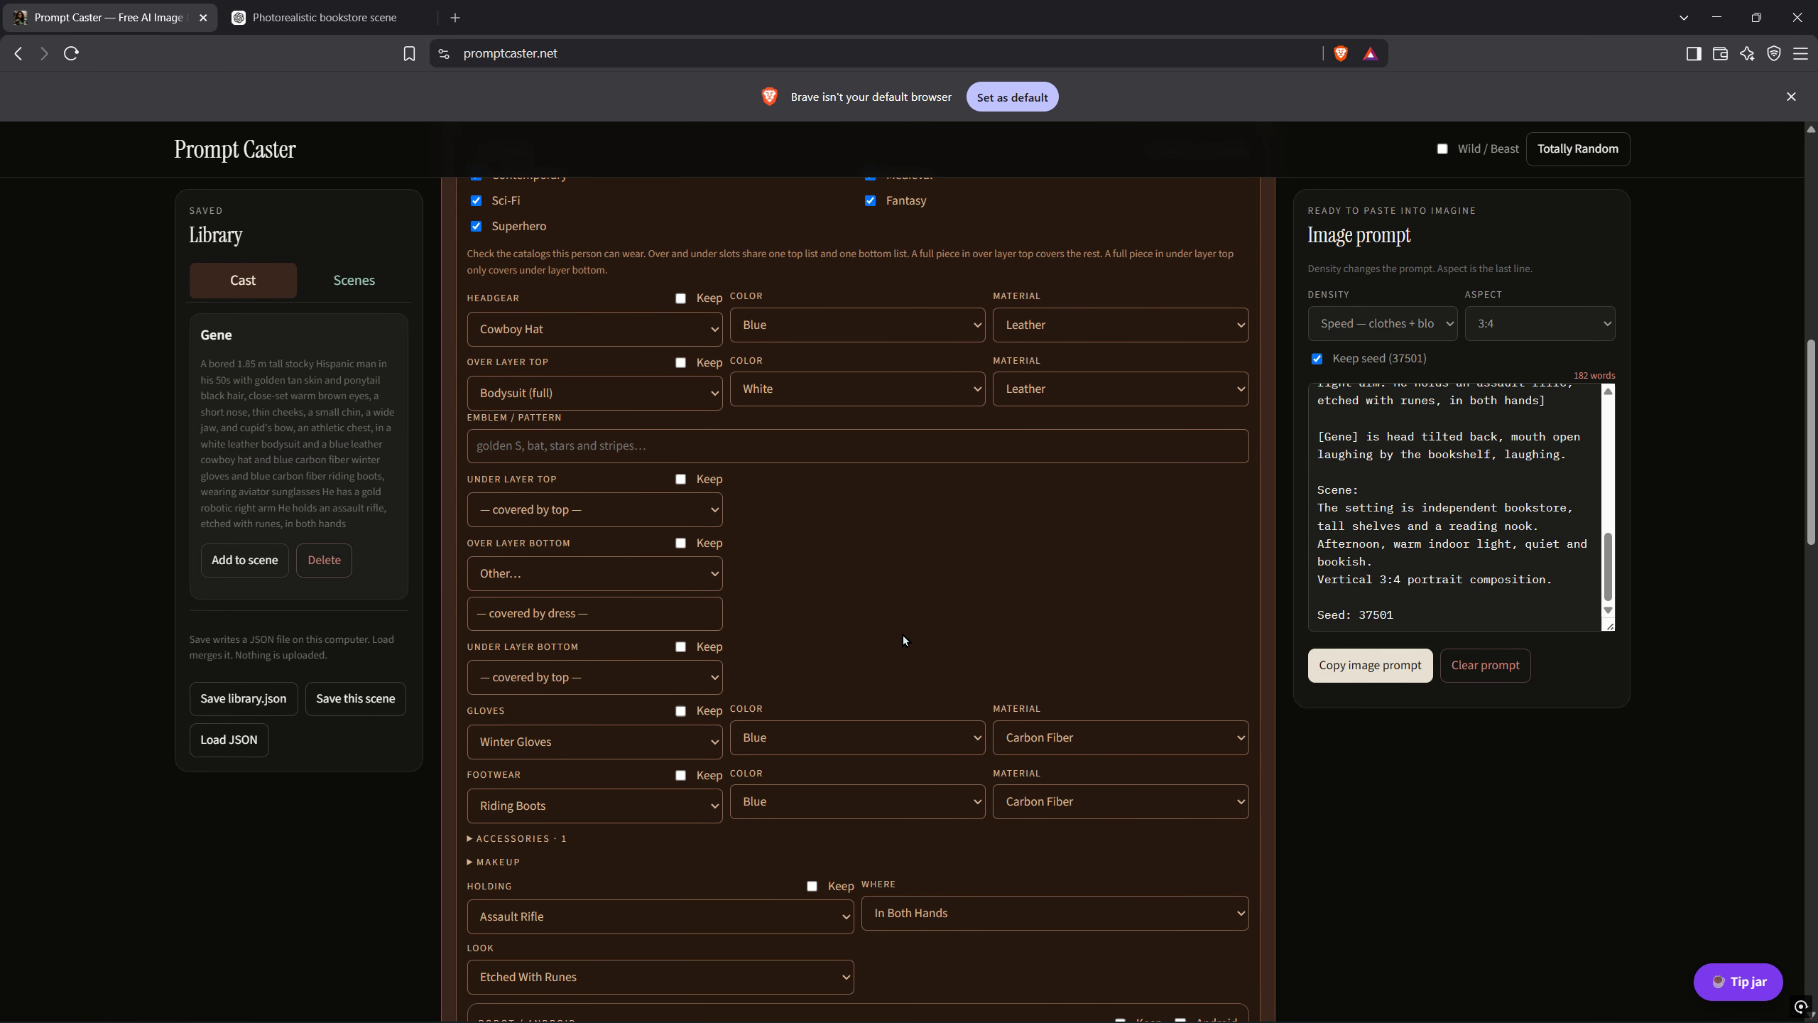
pyautogui.click(714, 330)
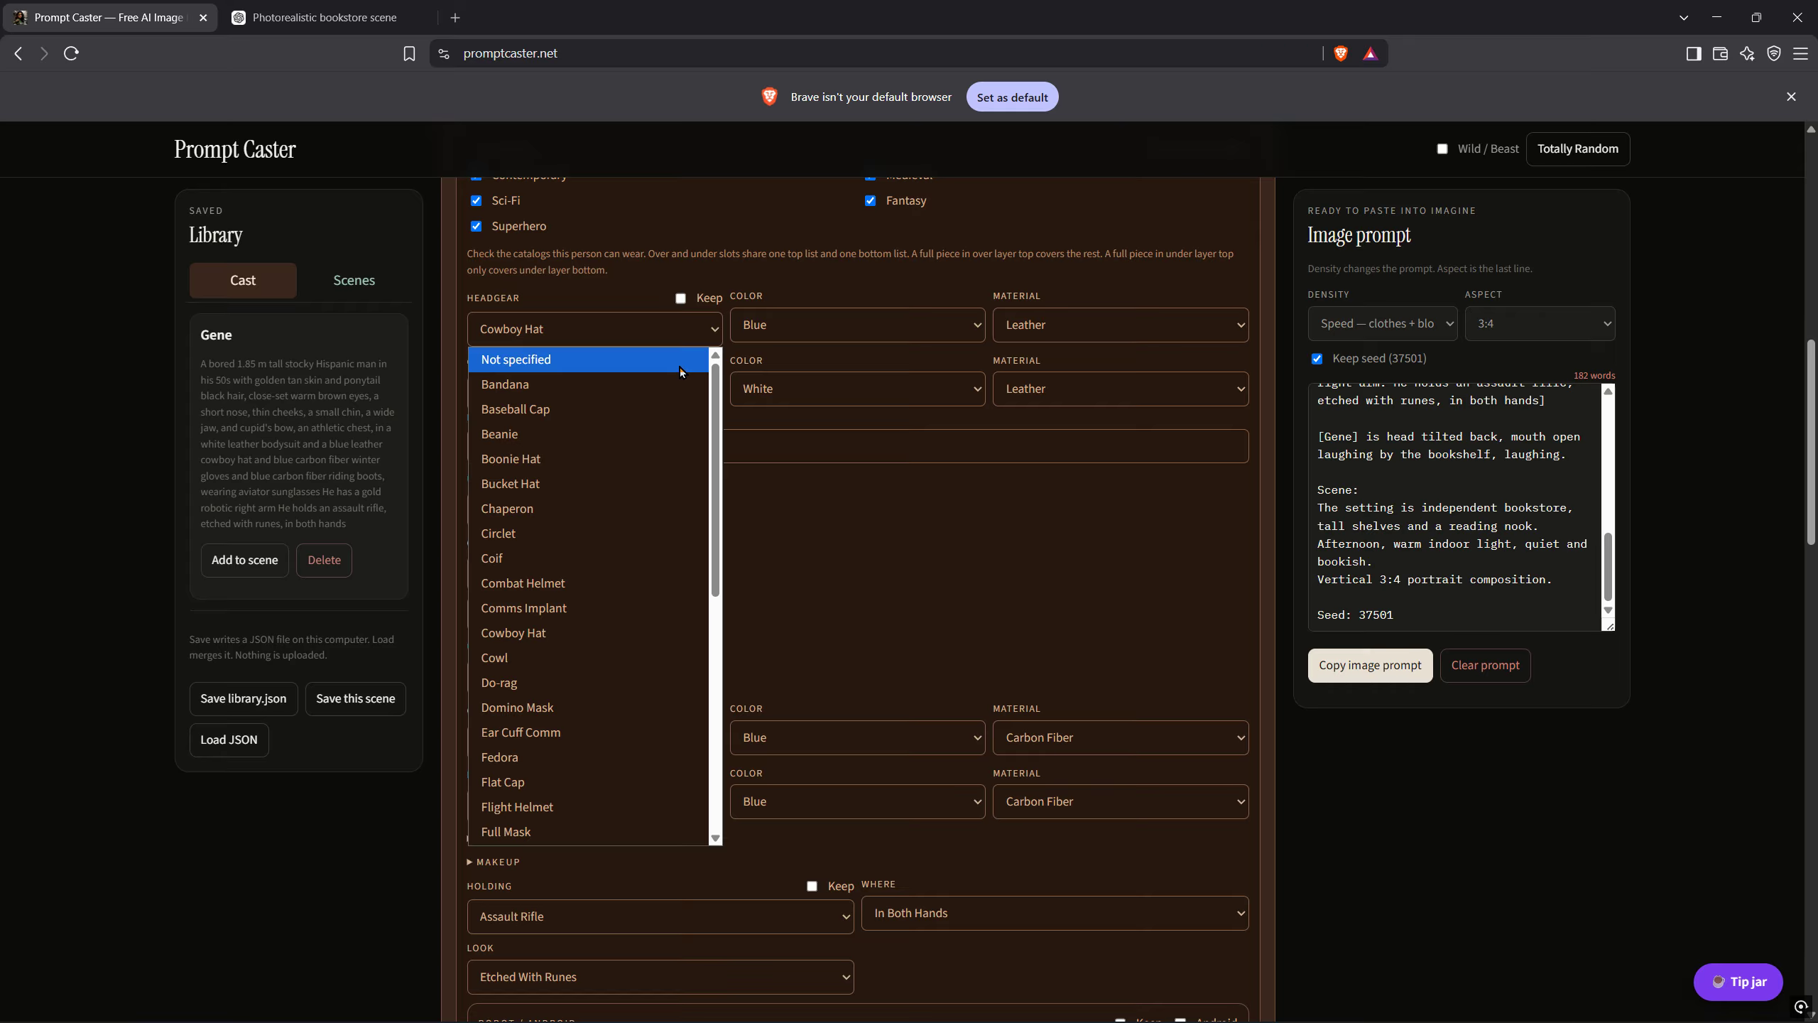
pyautogui.click(525, 758)
pyautogui.click(974, 326)
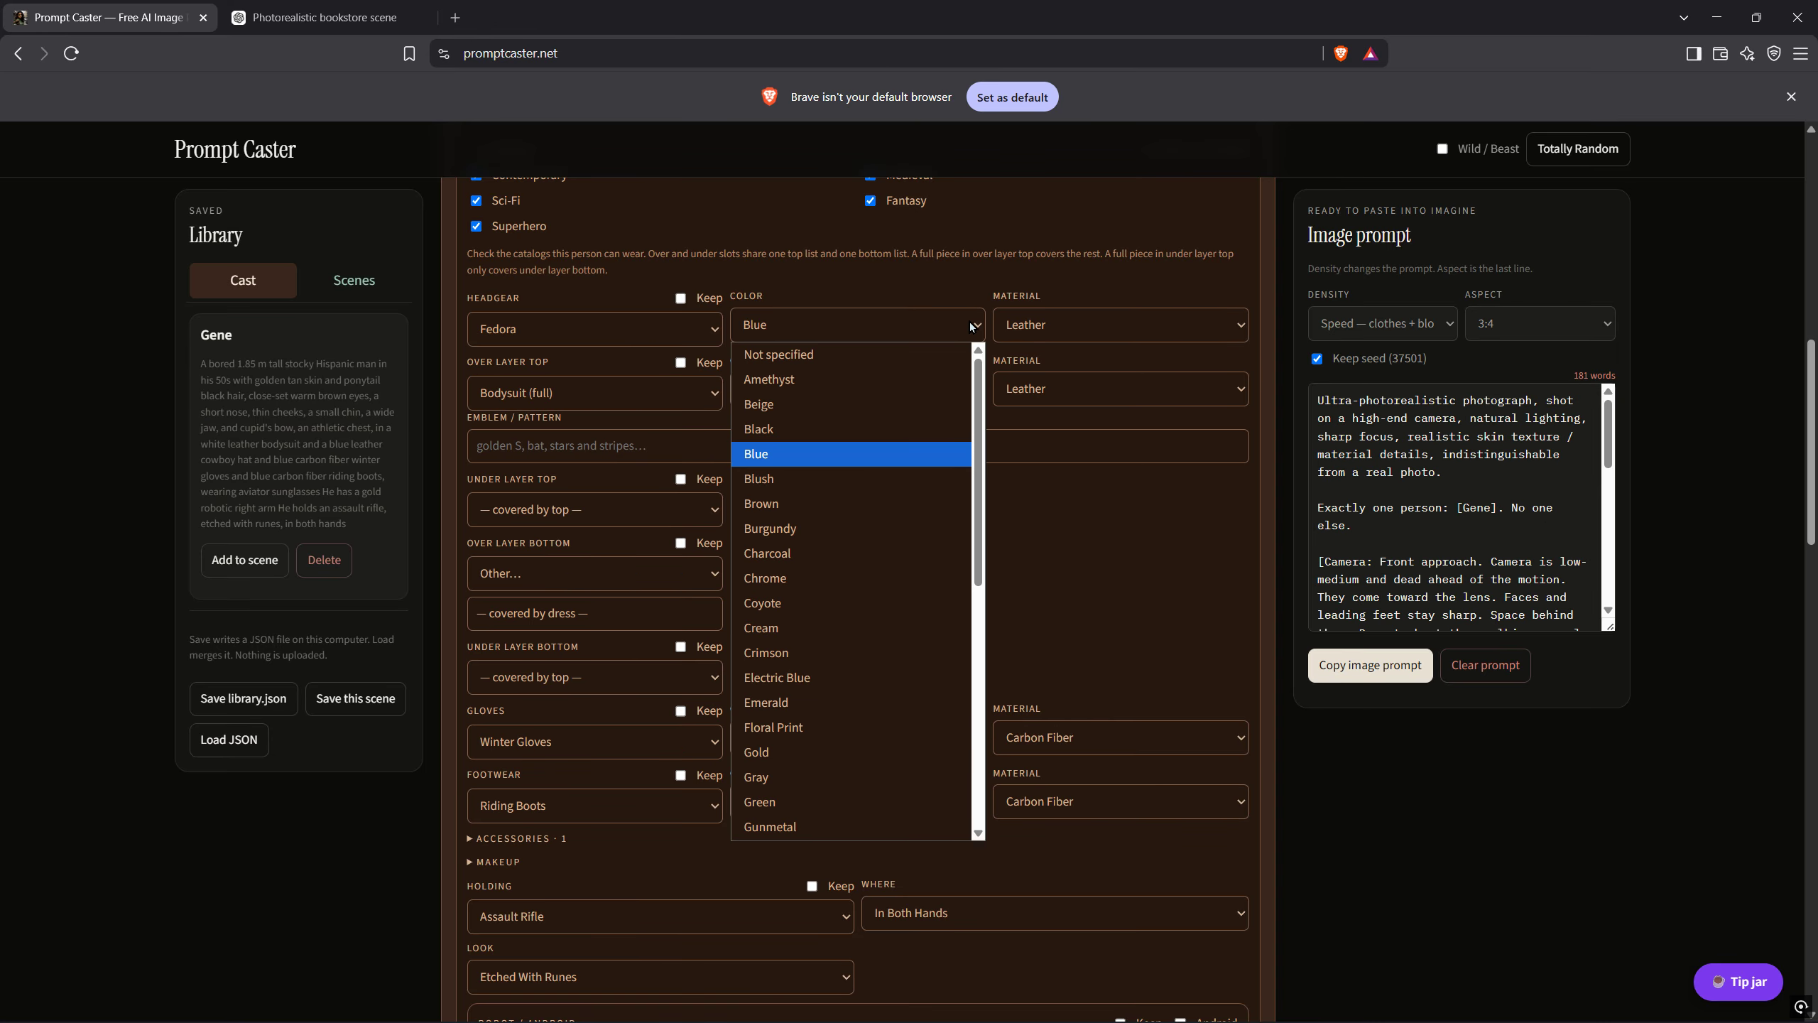
pyautogui.scroll(-5, 780, 757)
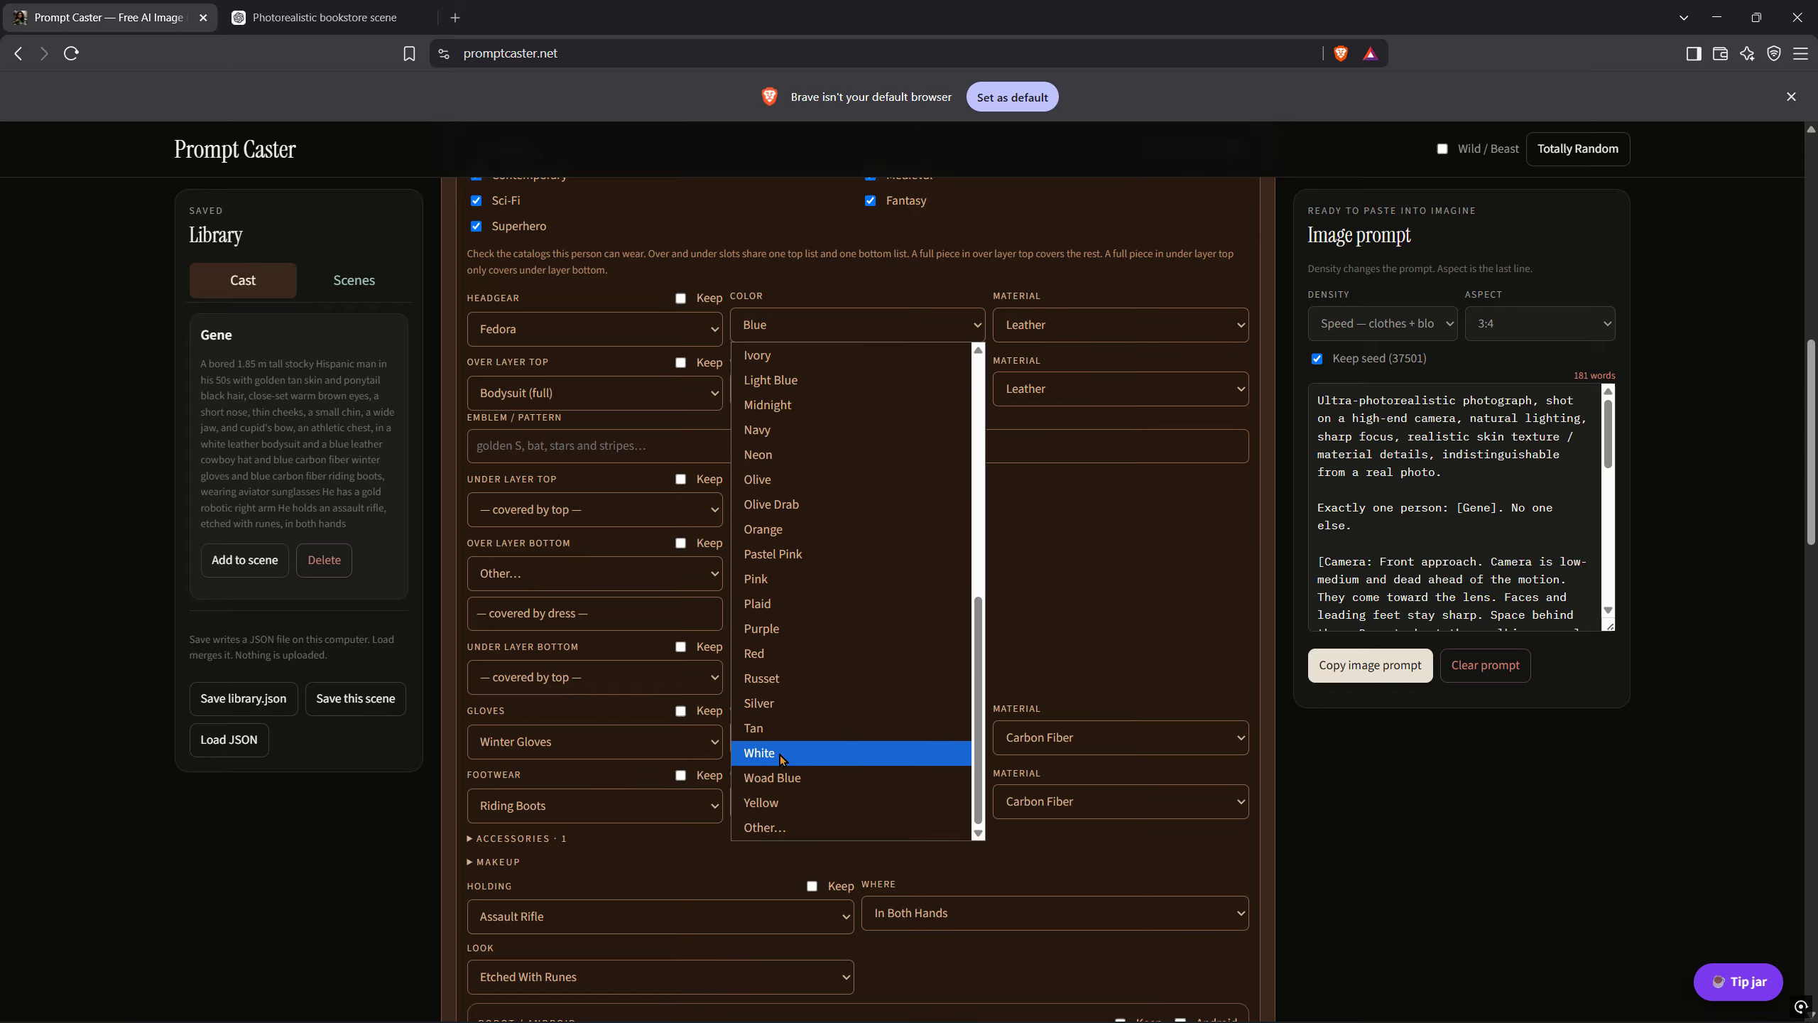
pyautogui.click(767, 654)
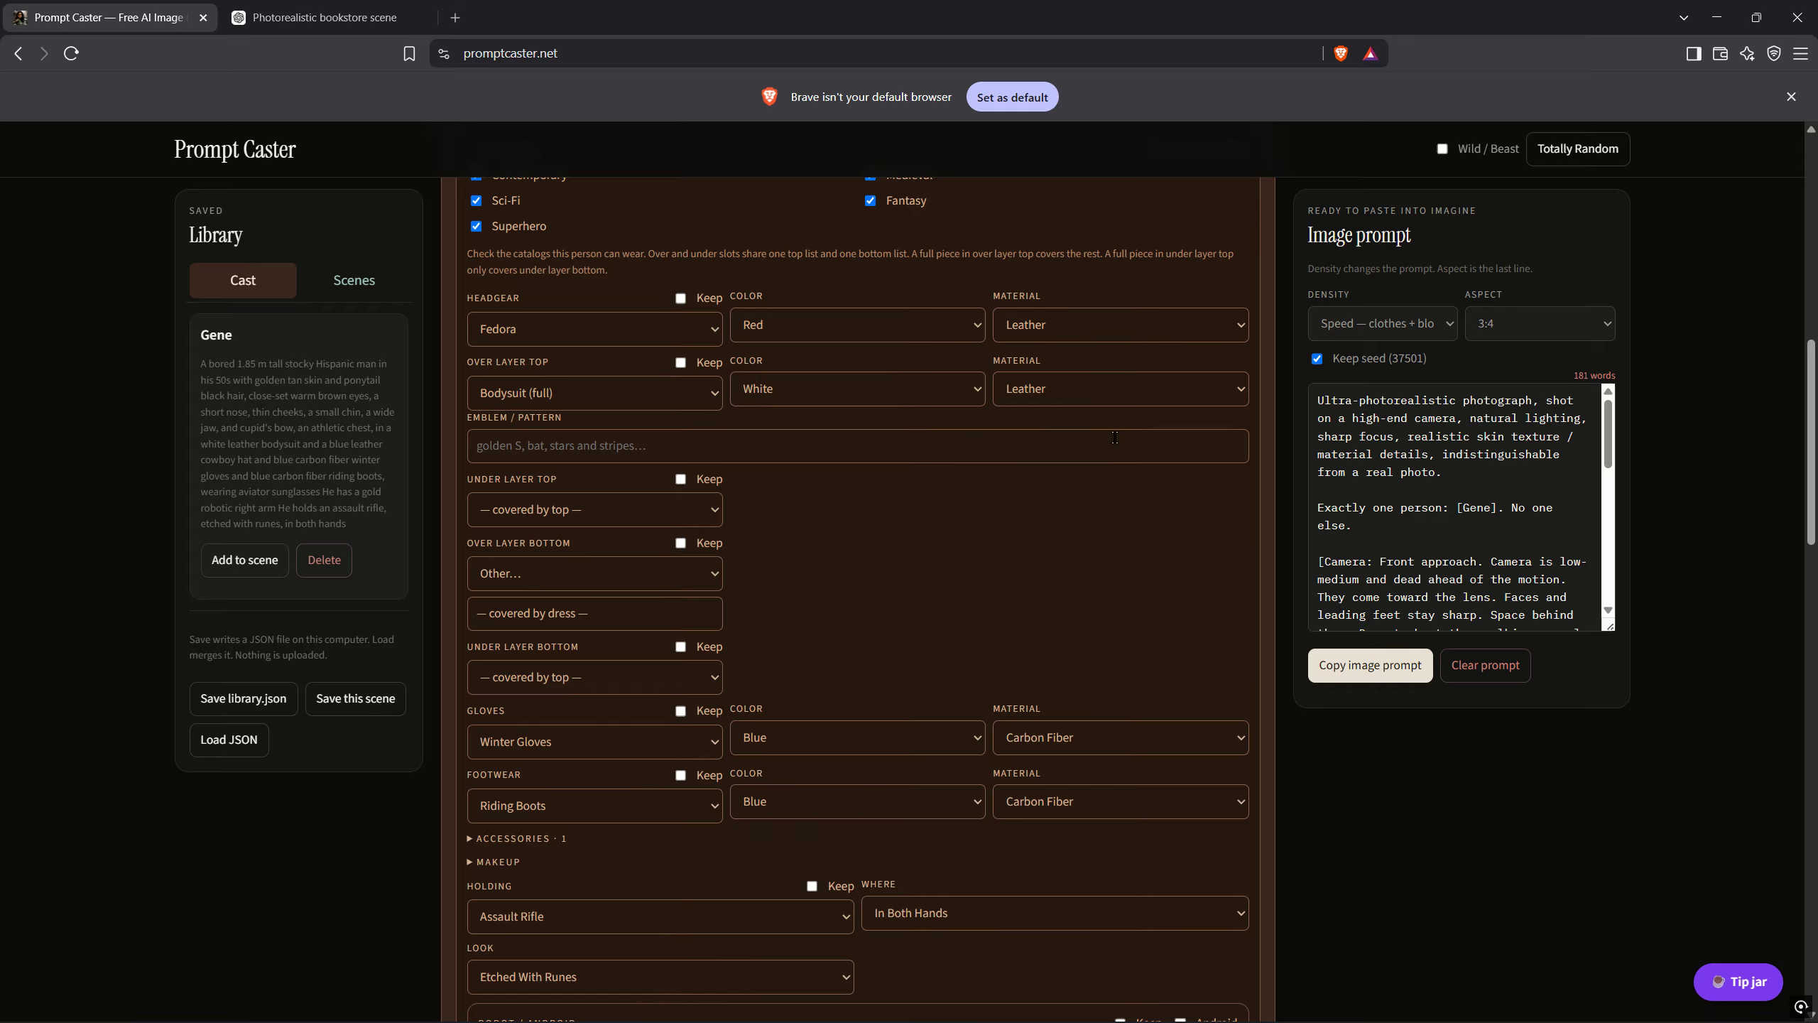
pyautogui.click(1229, 326)
pyautogui.click(1233, 322)
# Set the over layer top to a Sweater in Knit material with the emblem GCG
pyautogui.click(714, 395)
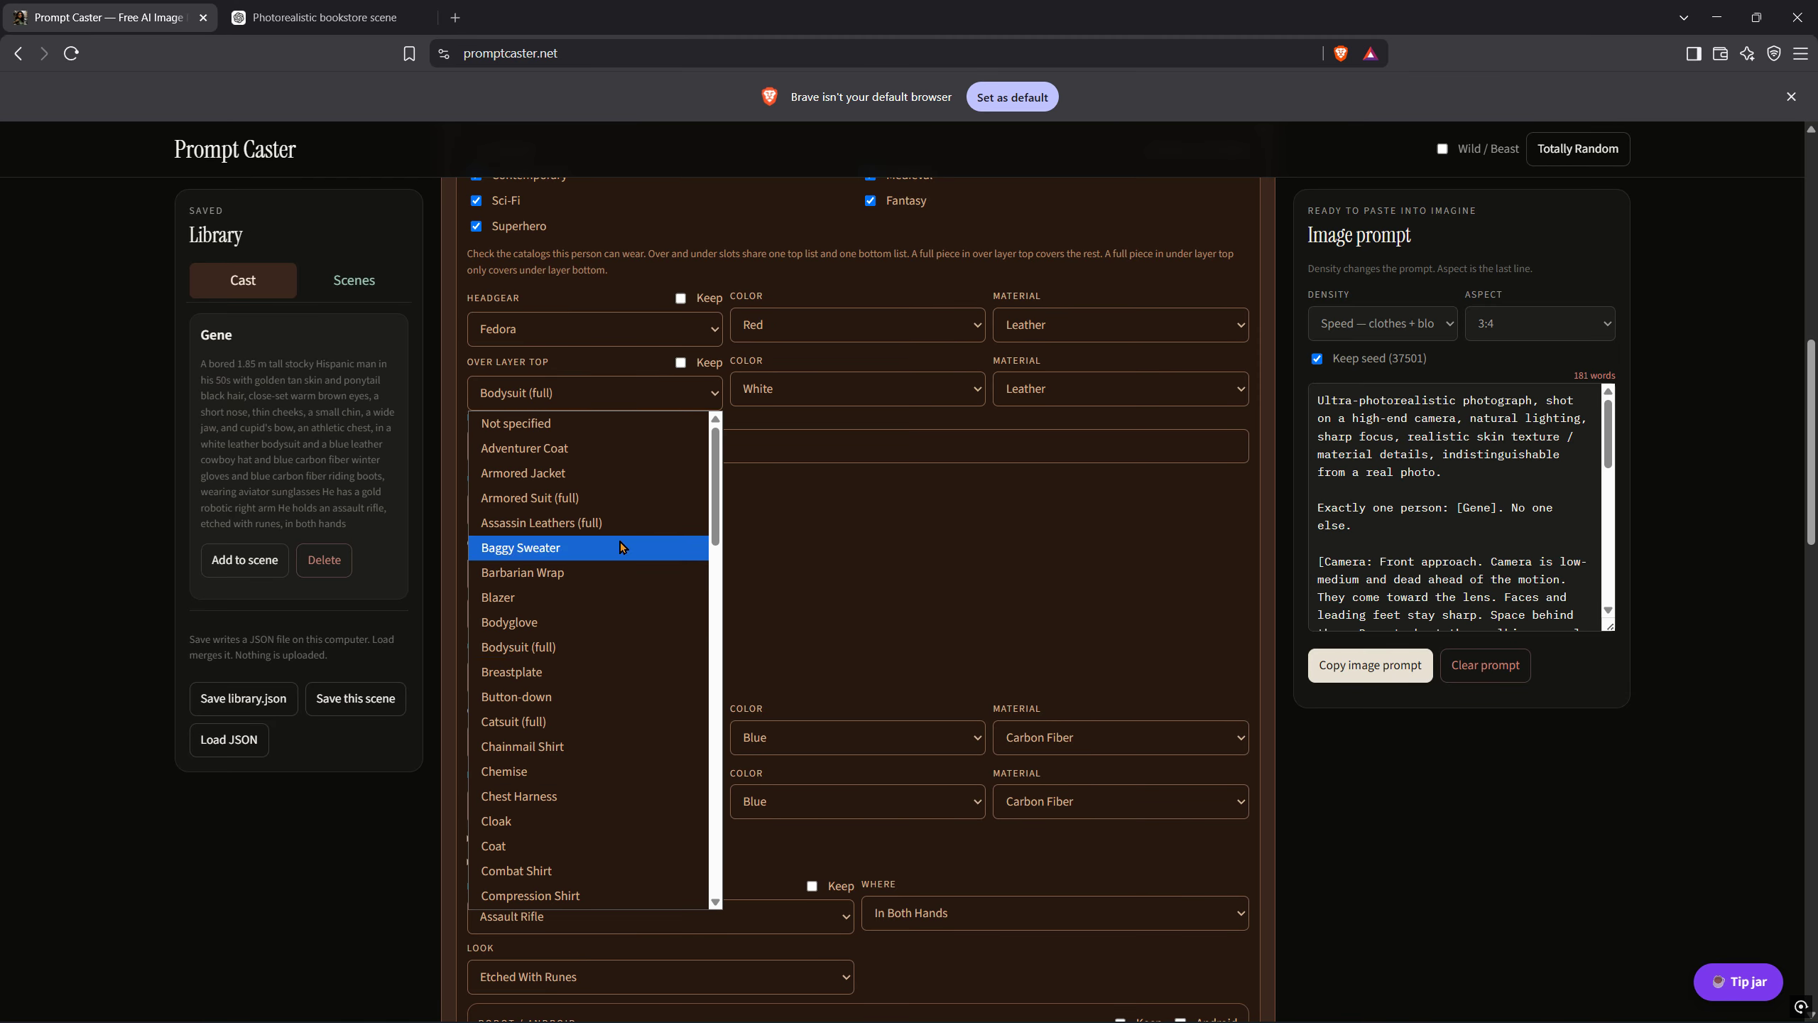
pyautogui.scroll(-7, 616, 645)
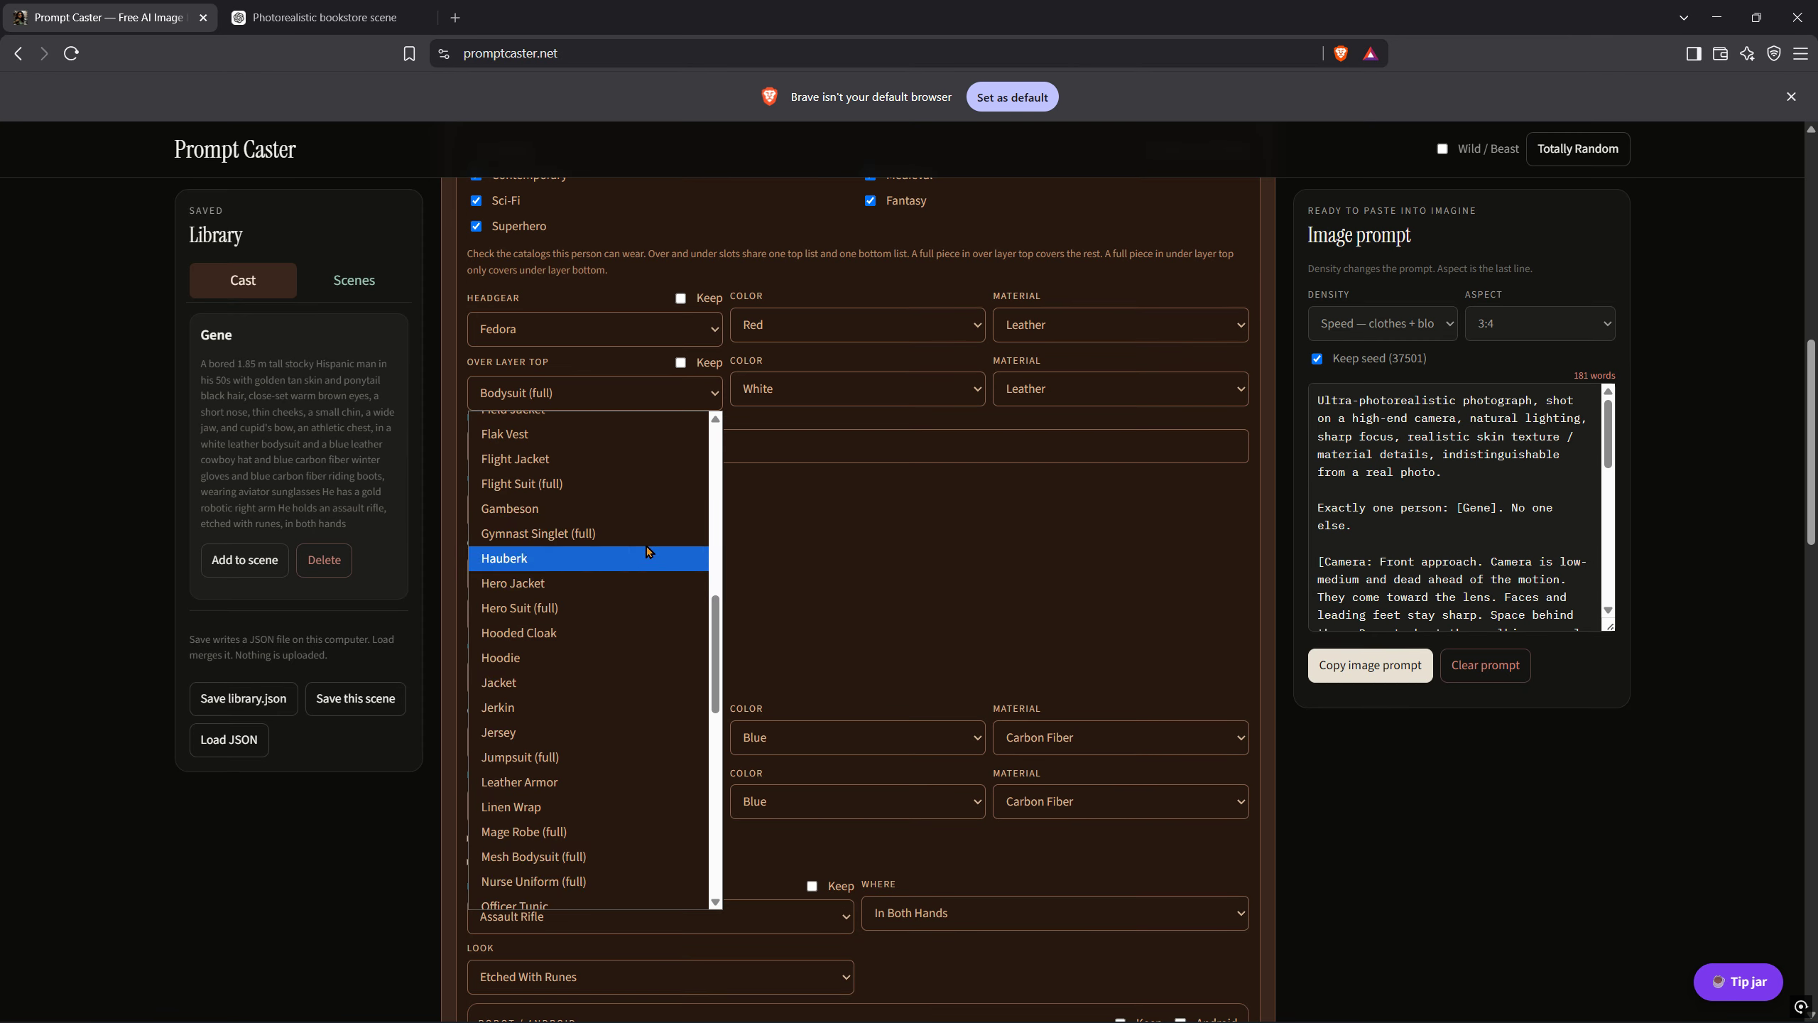
pyautogui.scroll(3, 641, 584)
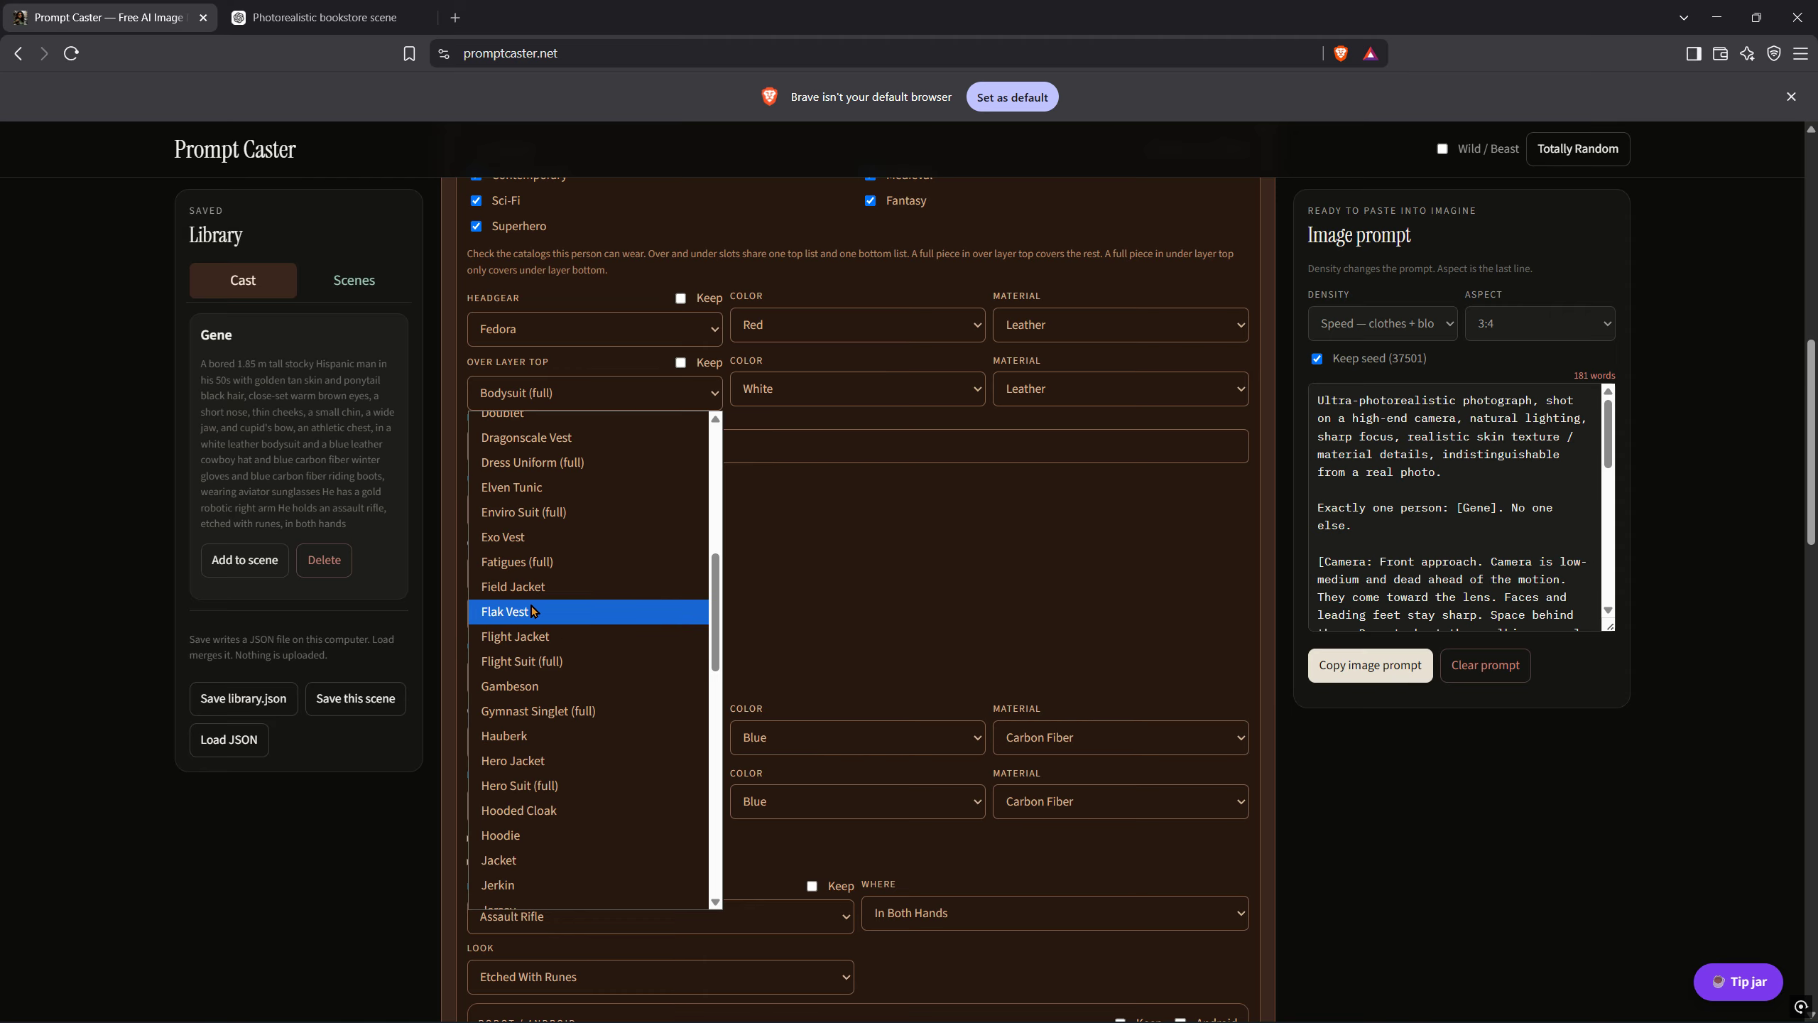
pyautogui.scroll(-3, 588, 637)
pyautogui.scroll(-3, 588, 632)
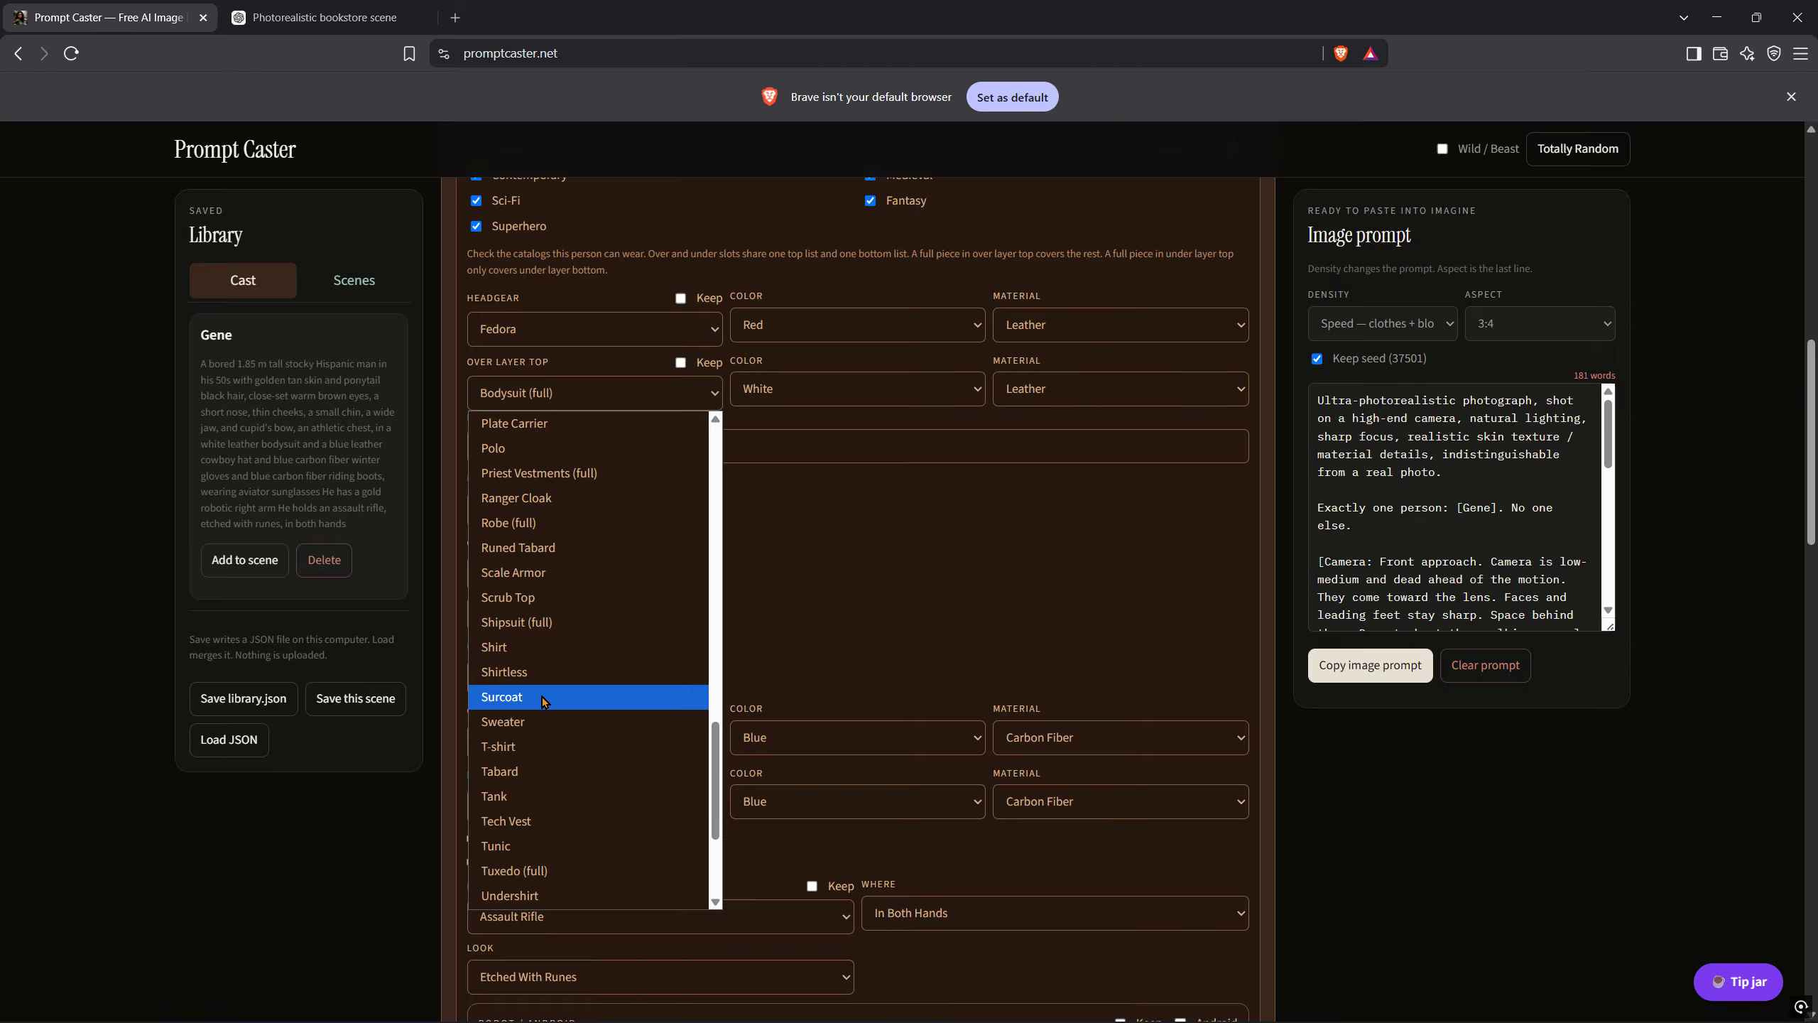
pyautogui.click(503, 721)
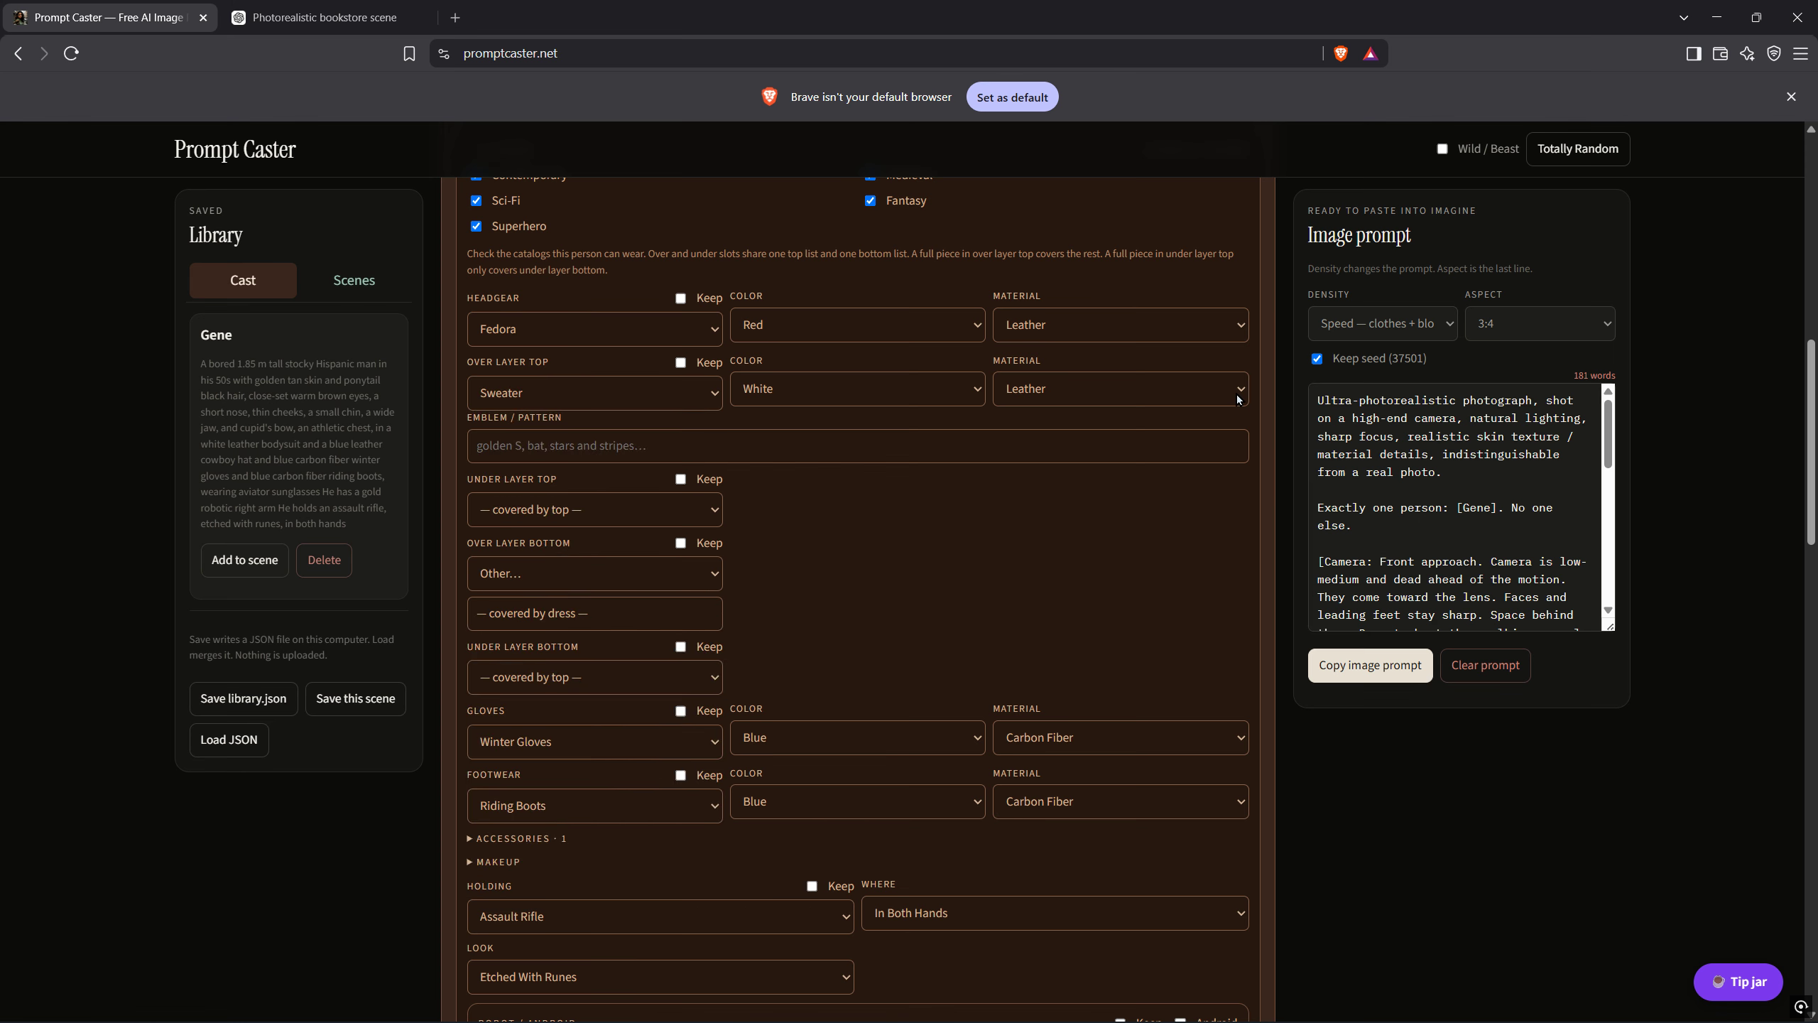
pyautogui.click(1211, 396)
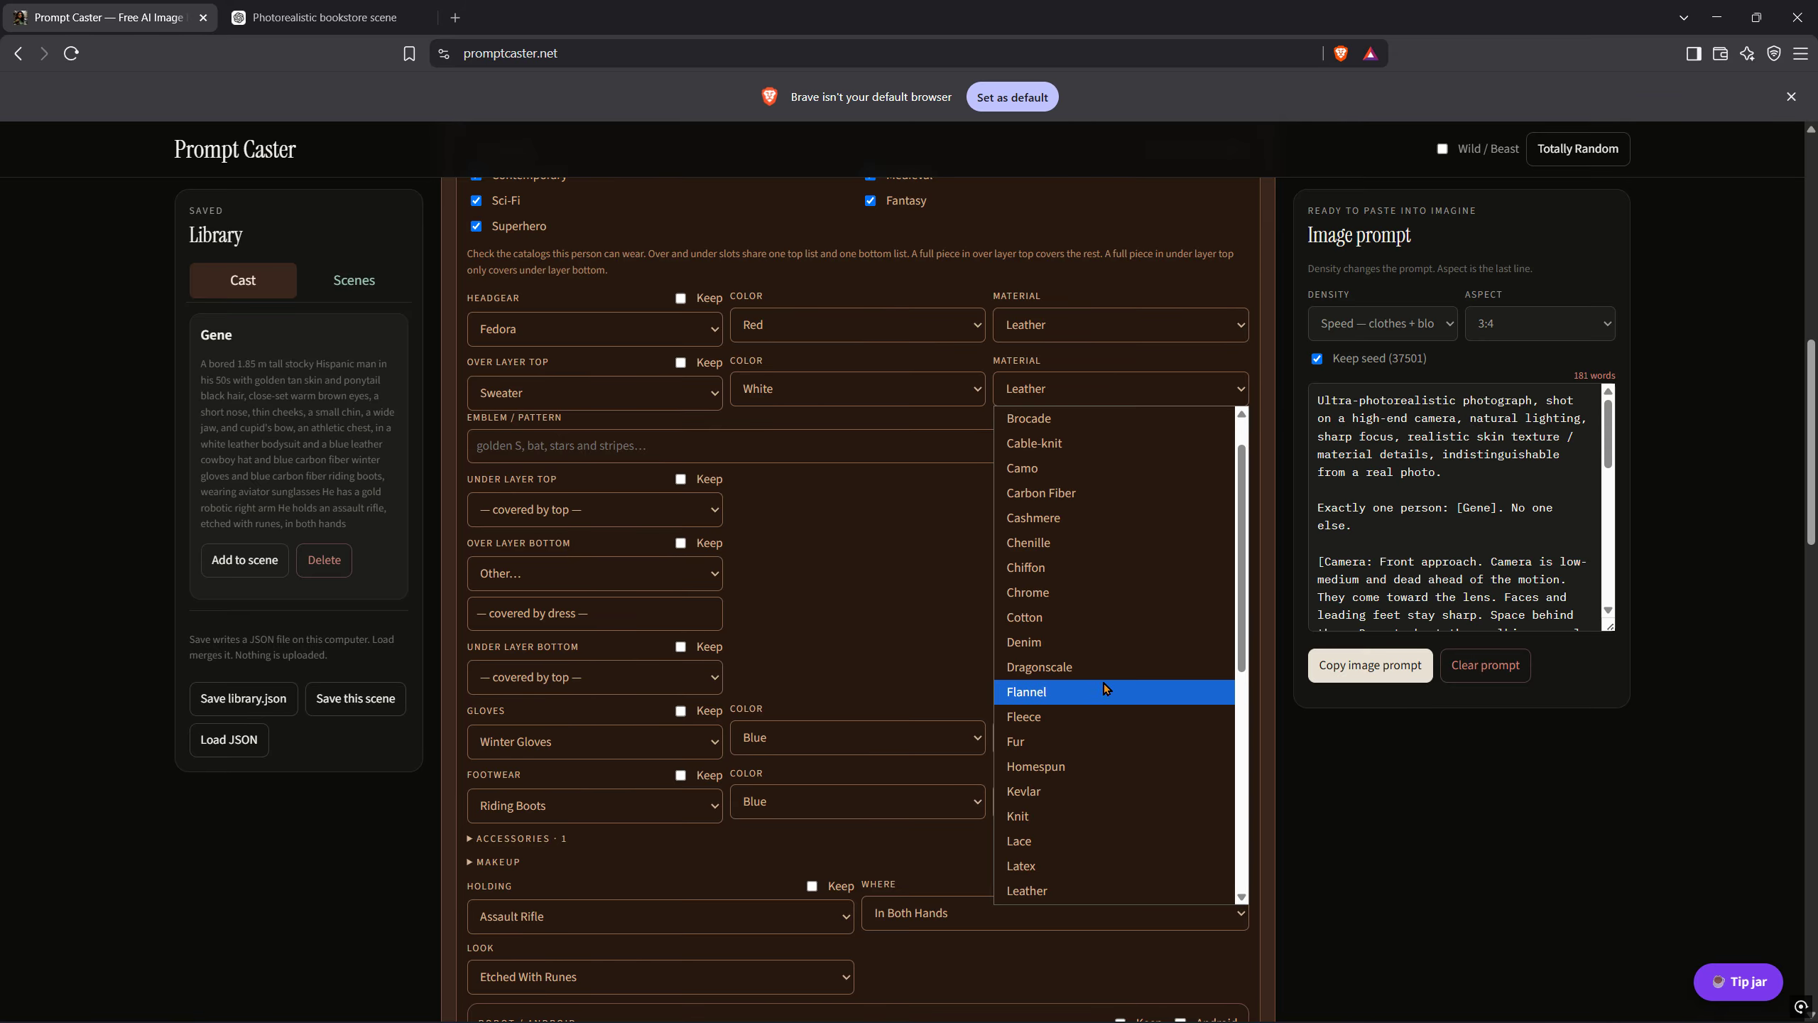
pyautogui.click(1041, 816)
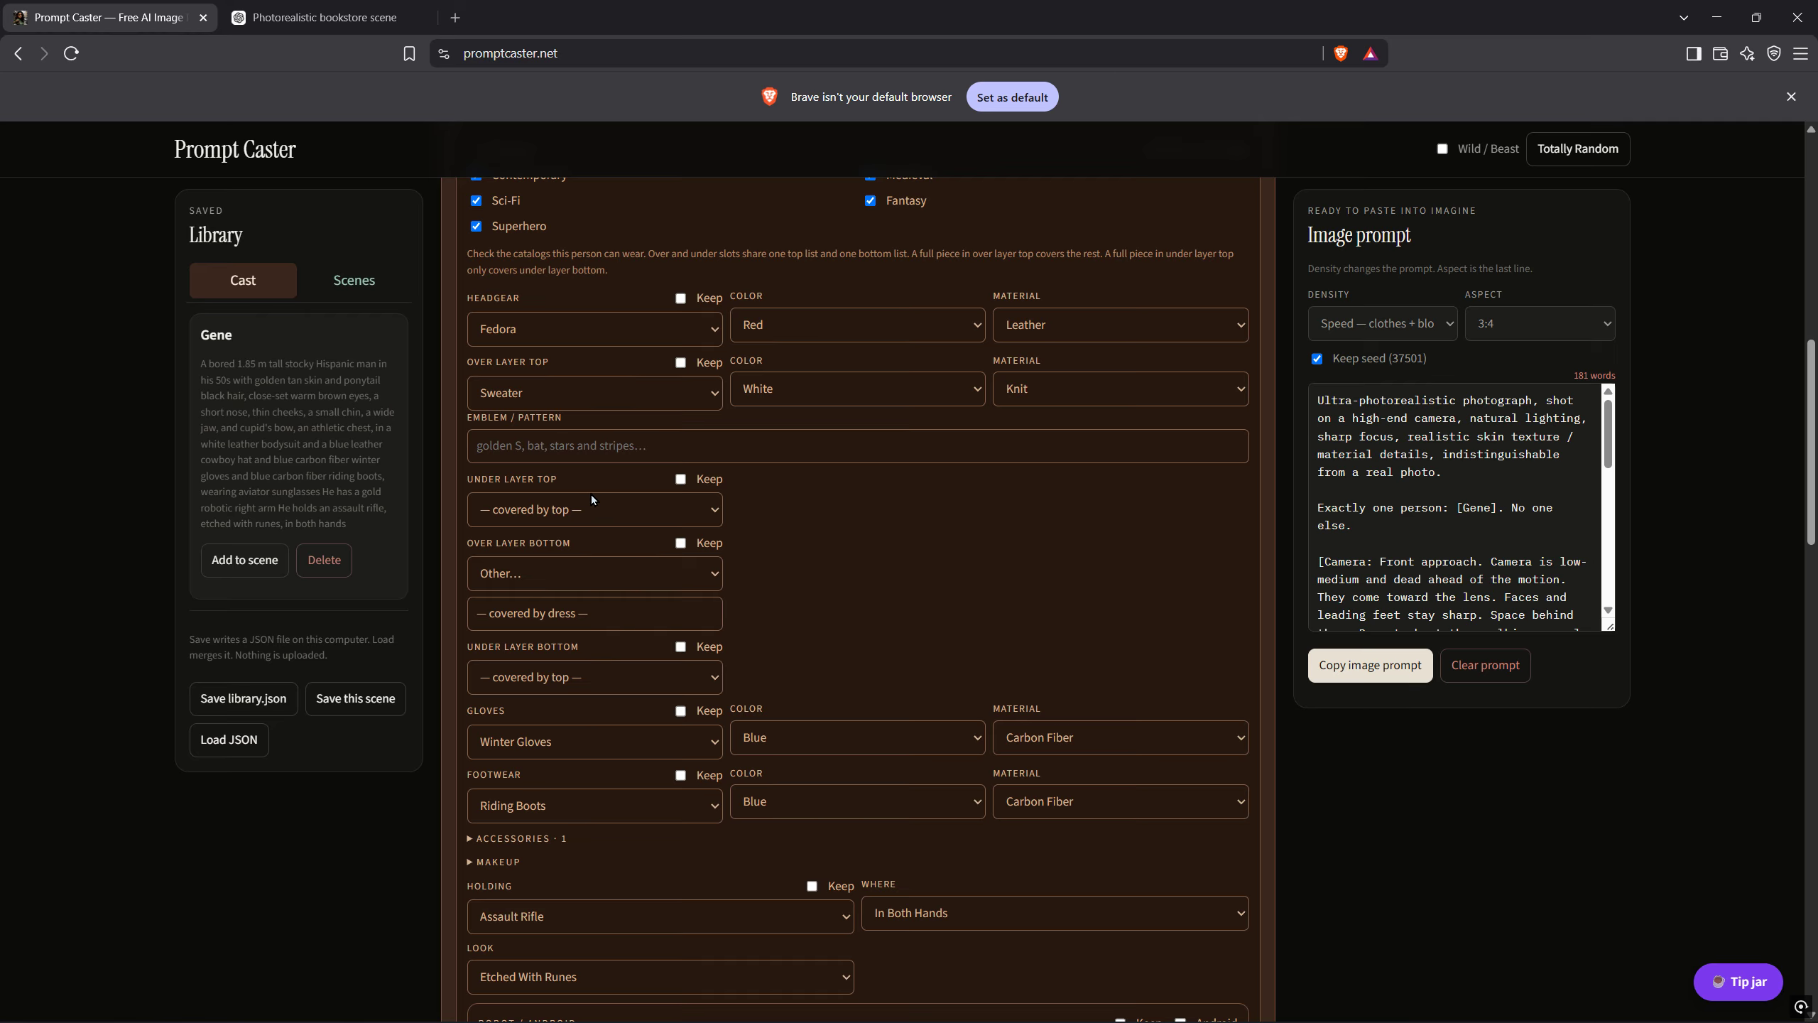
pyautogui.click(557, 454)
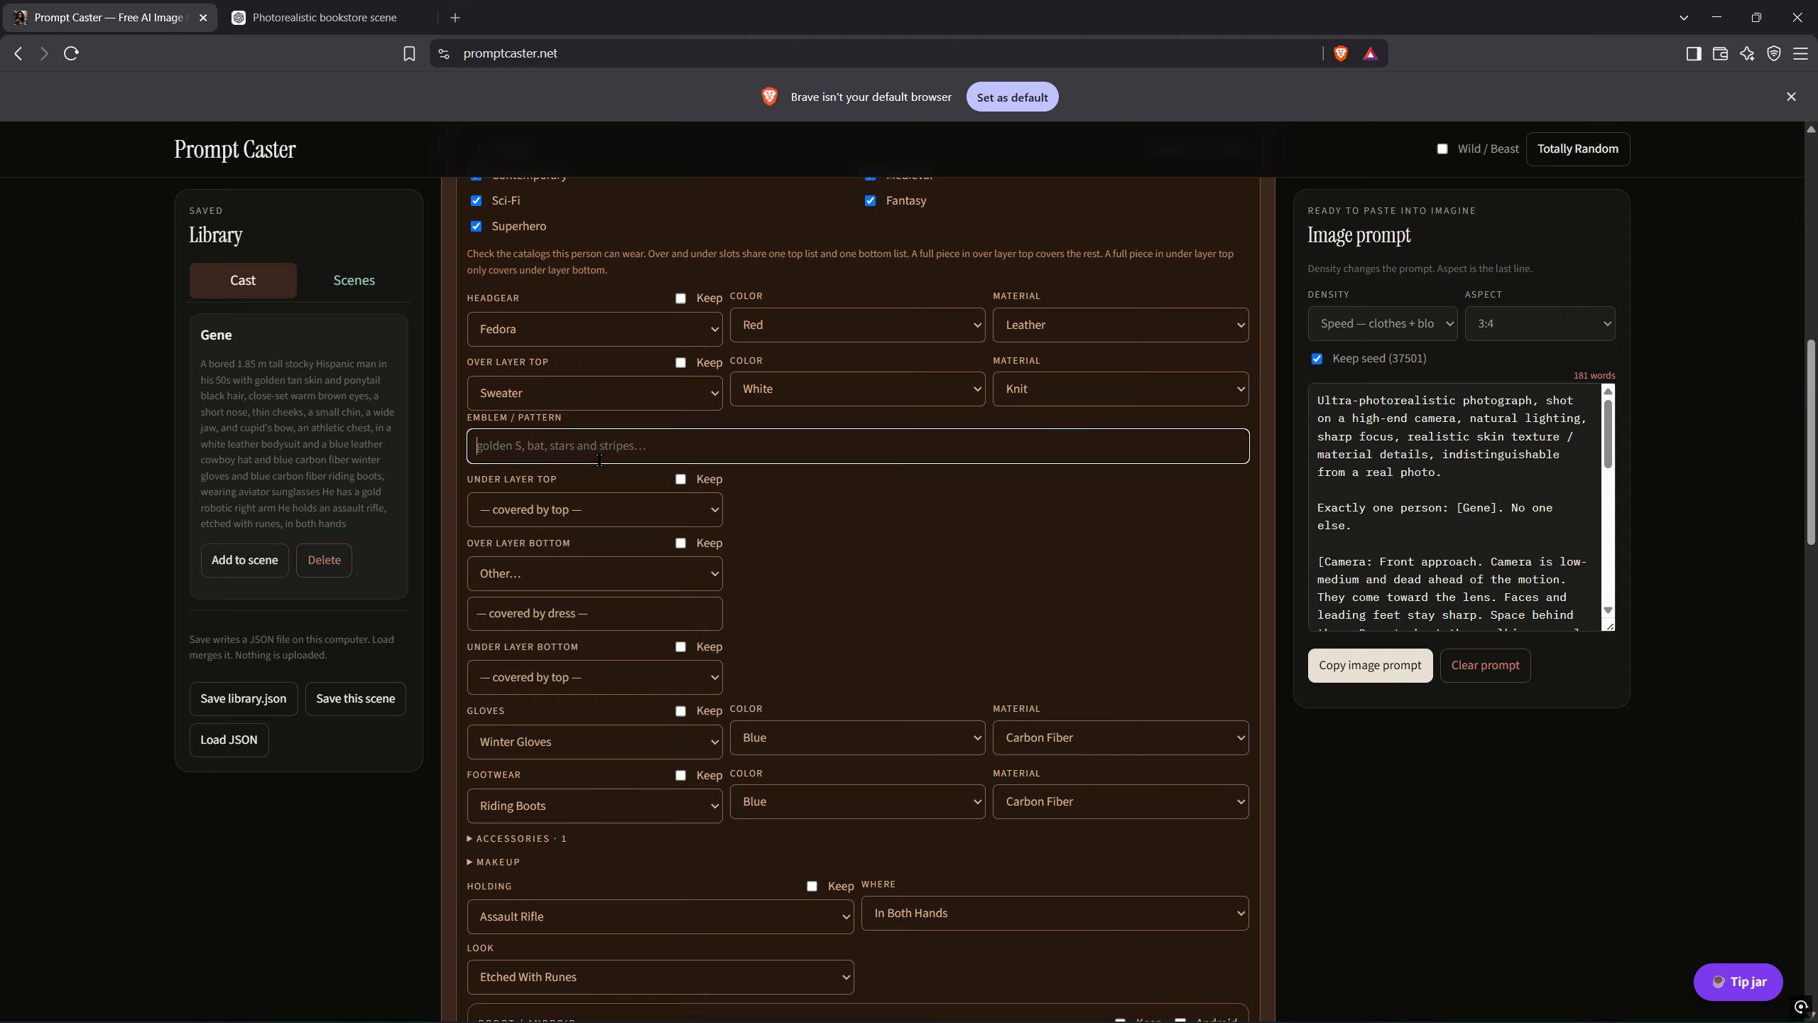
pyautogui.write('GCG')
# Set the over layer bottom to Cargo Pants with the color Chrome and the material Leather
pyautogui.click(713, 573)
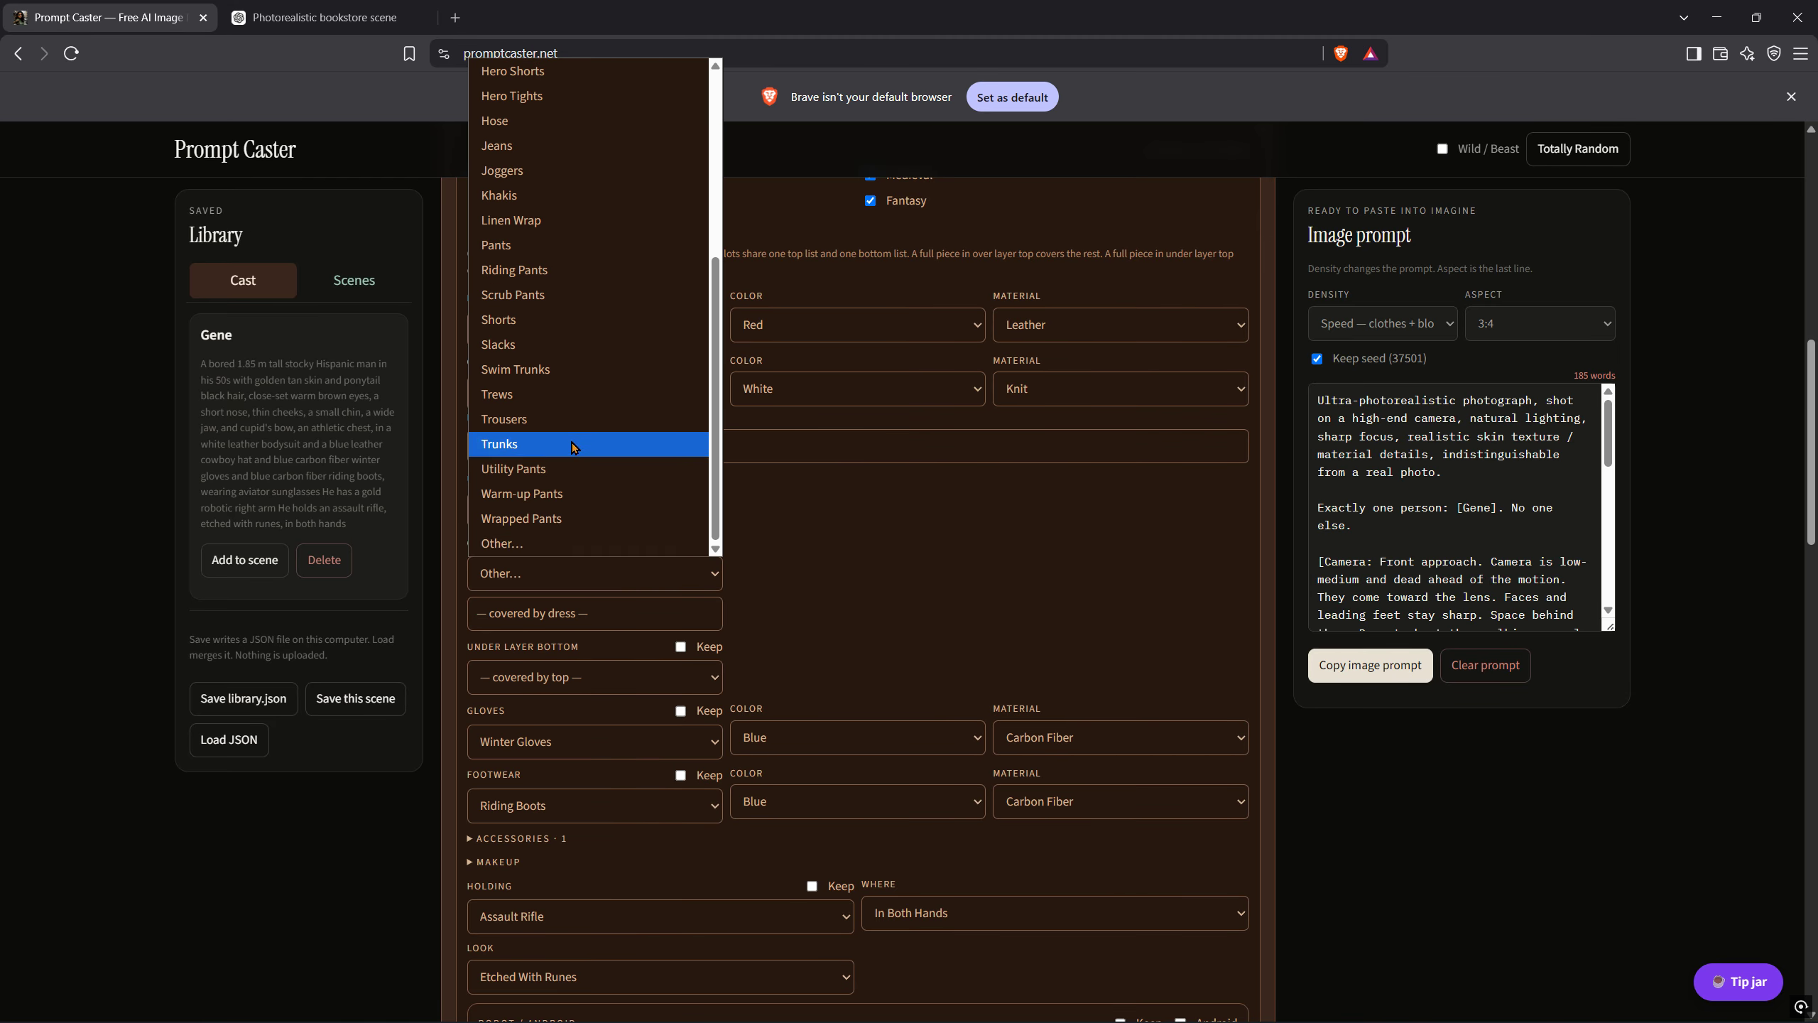
pyautogui.scroll(2, 586, 316)
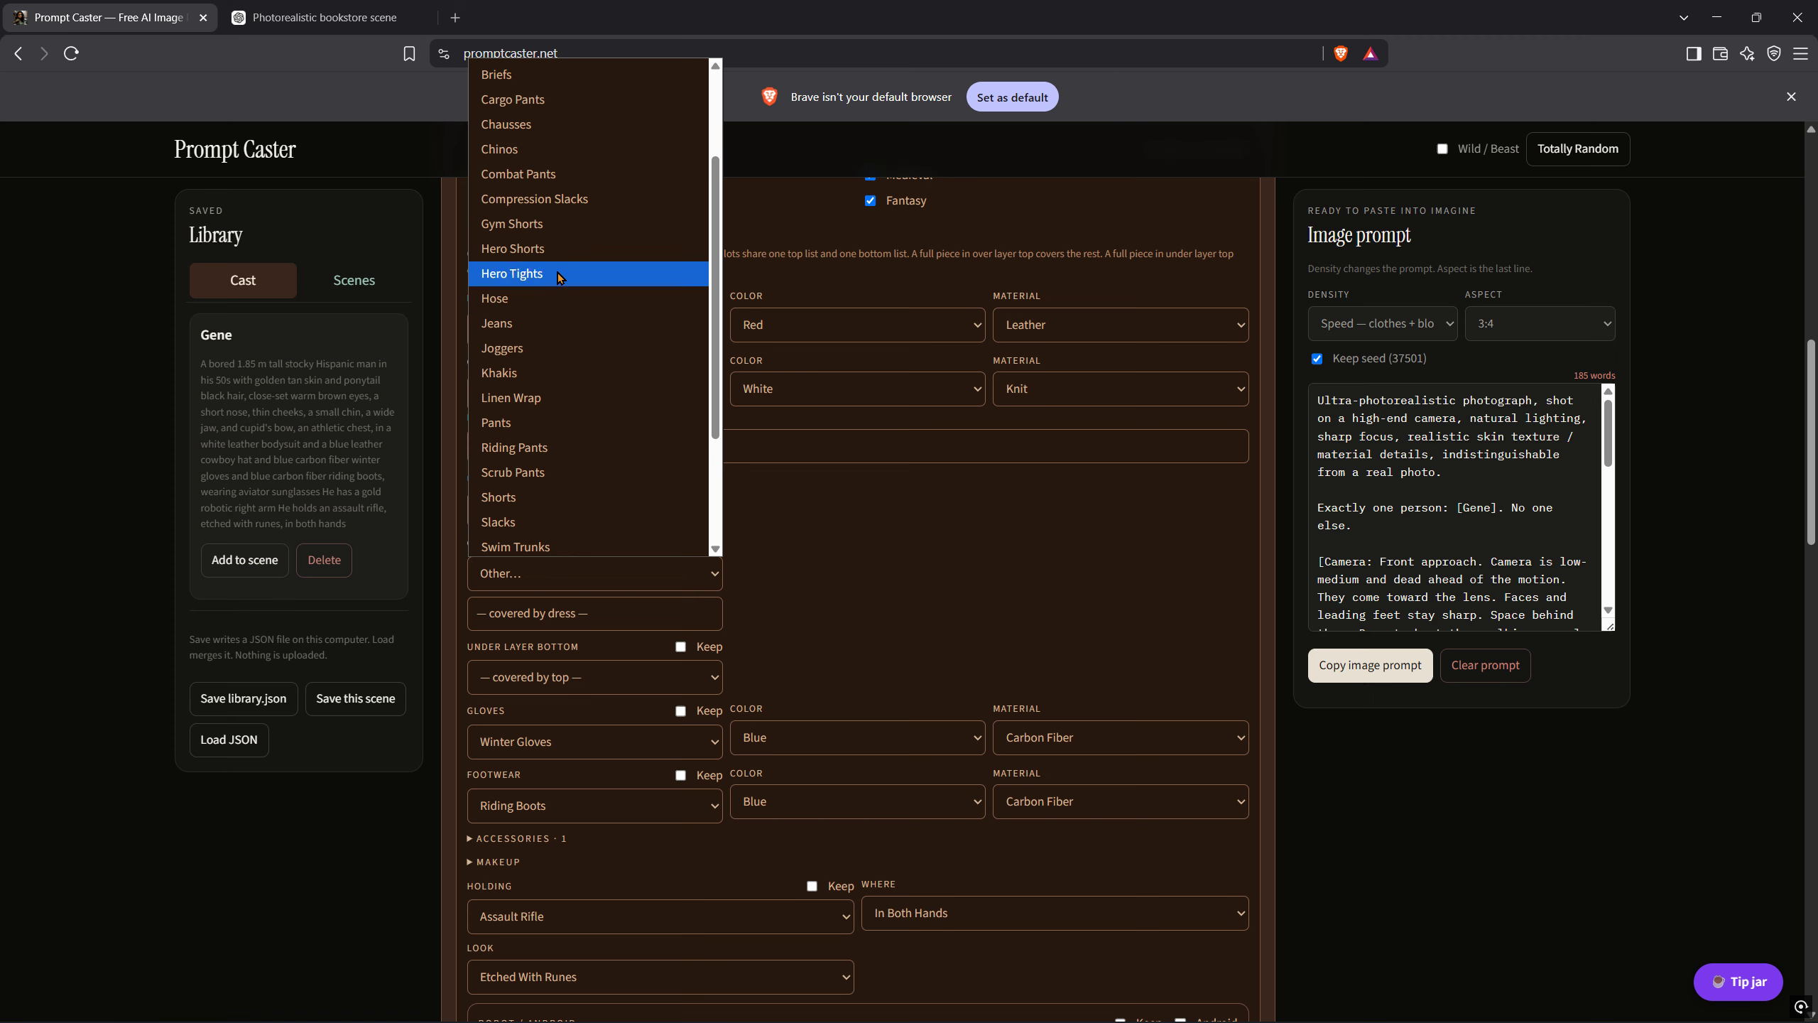
pyautogui.scroll(2, 560, 279)
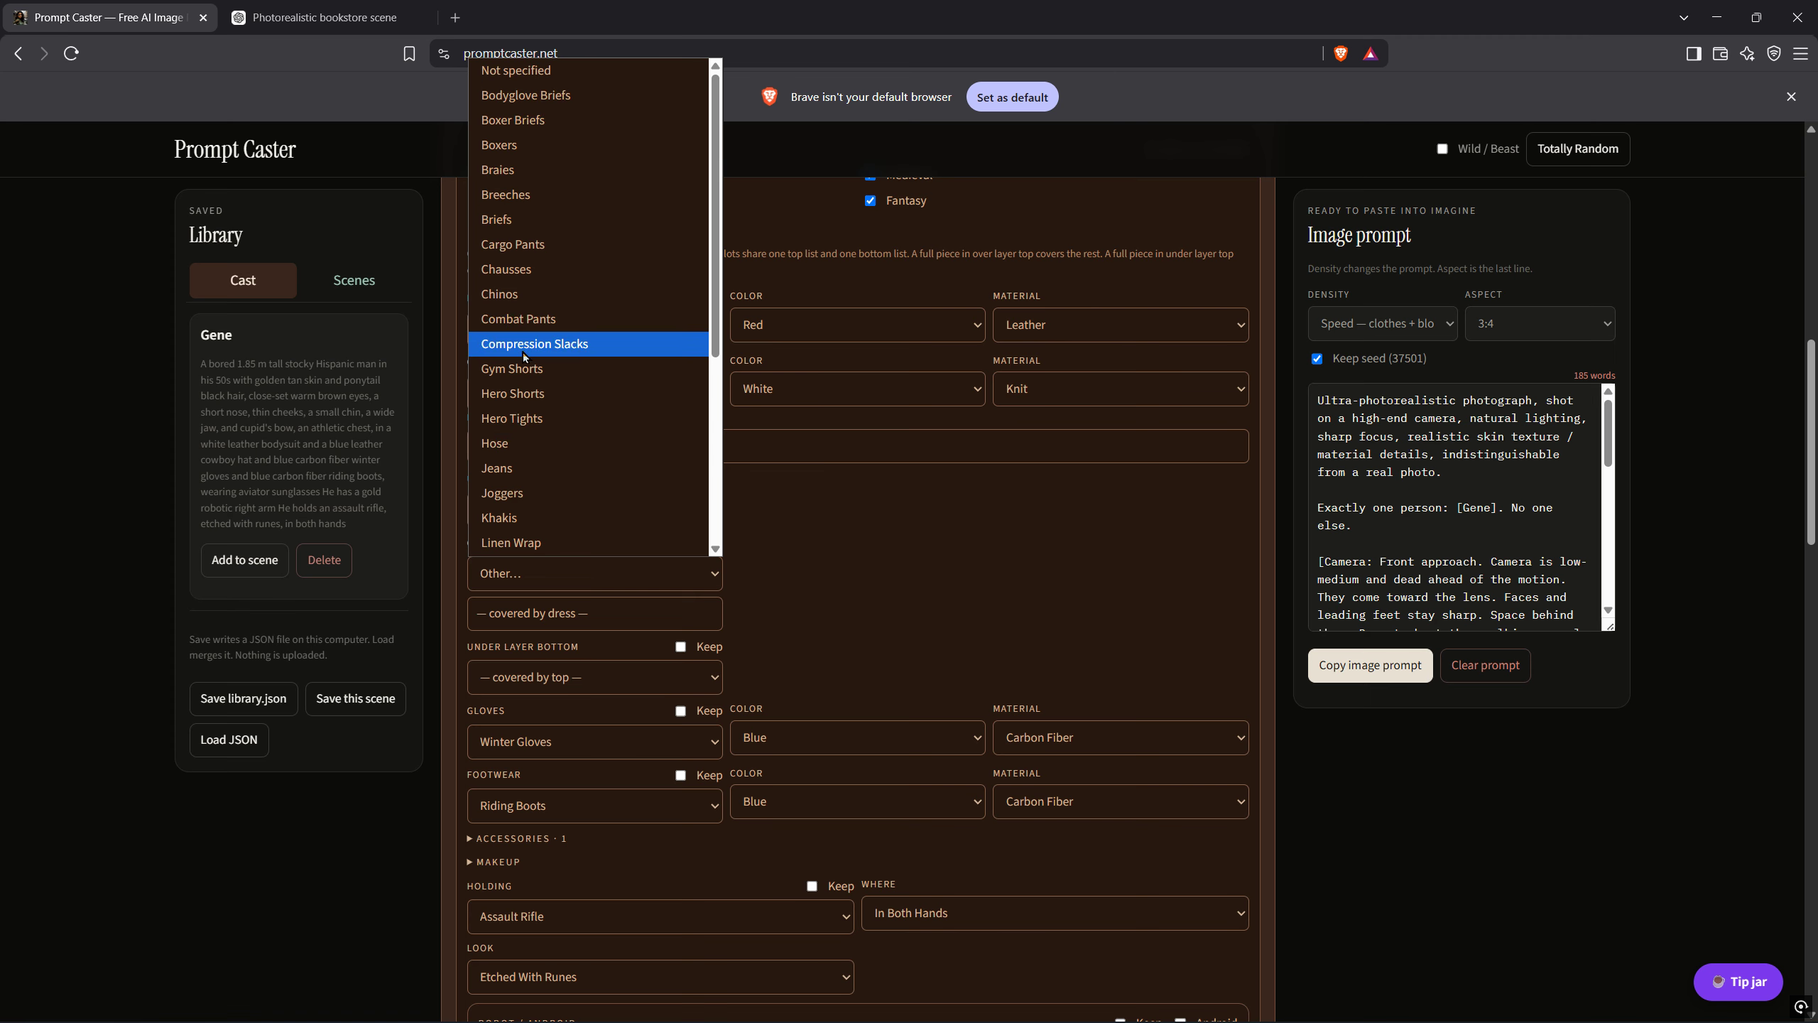
pyautogui.click(537, 247)
pyautogui.click(983, 569)
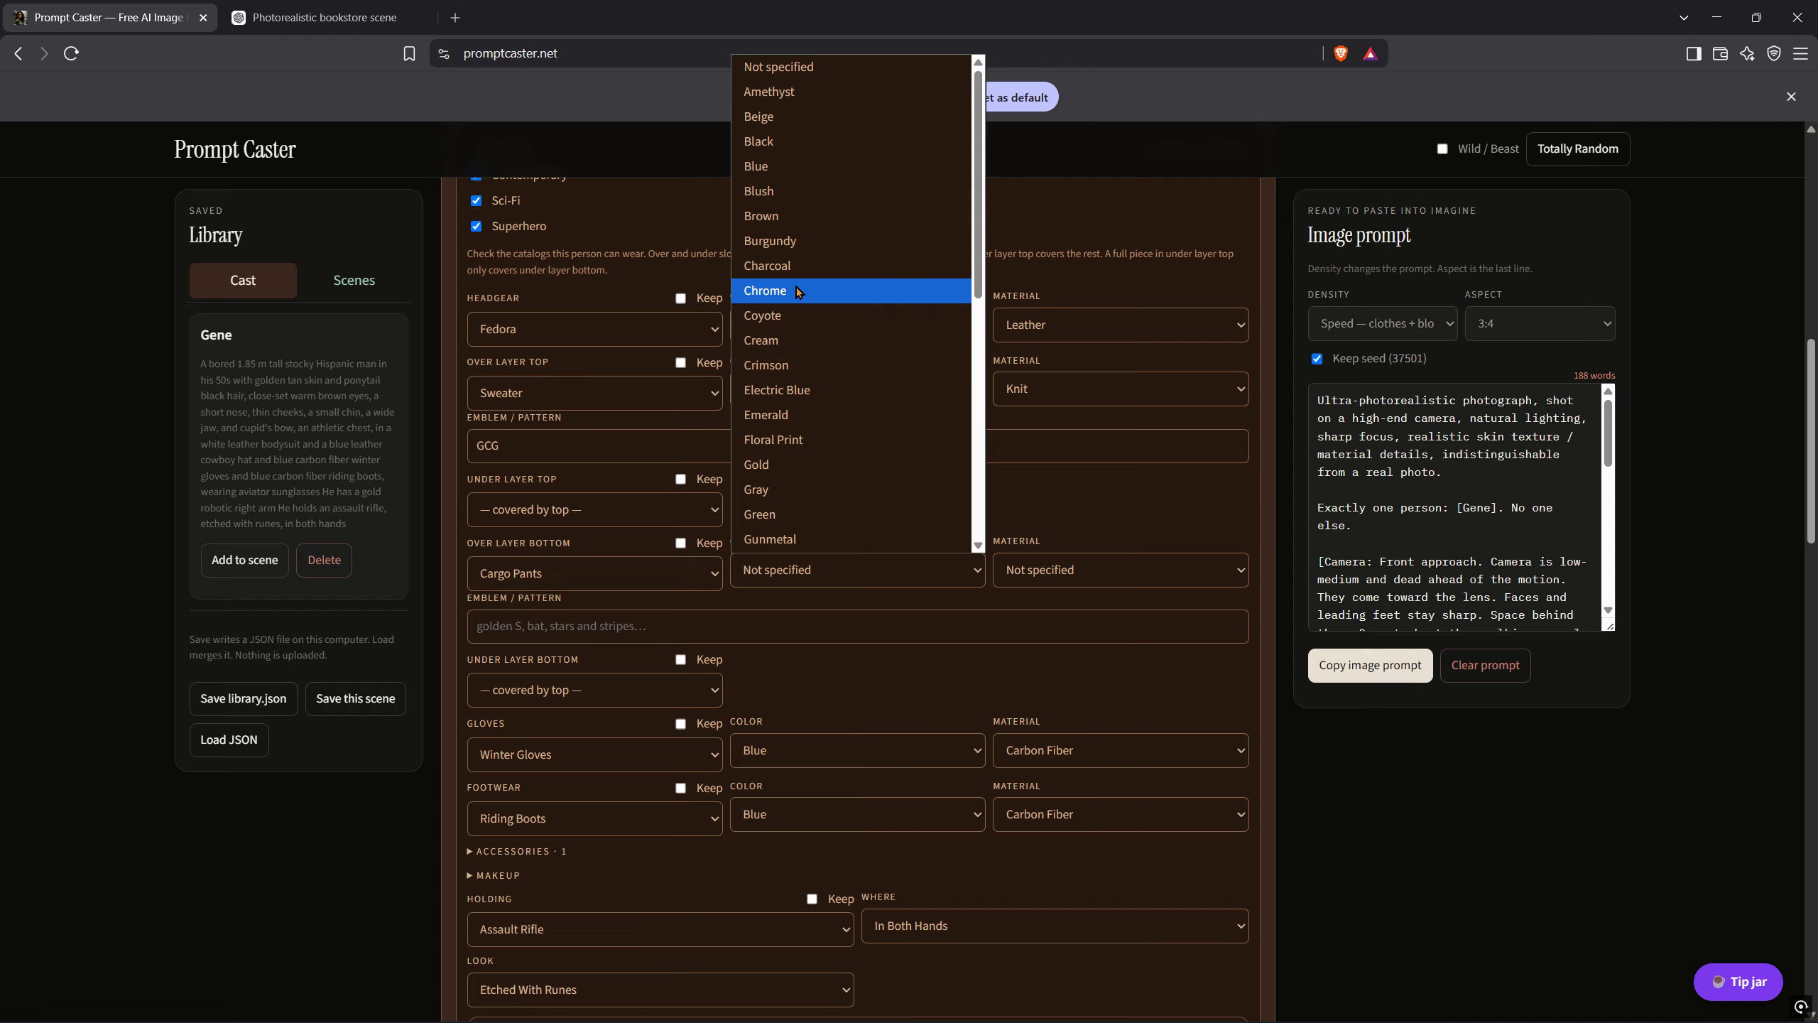
pyautogui.click(769, 290)
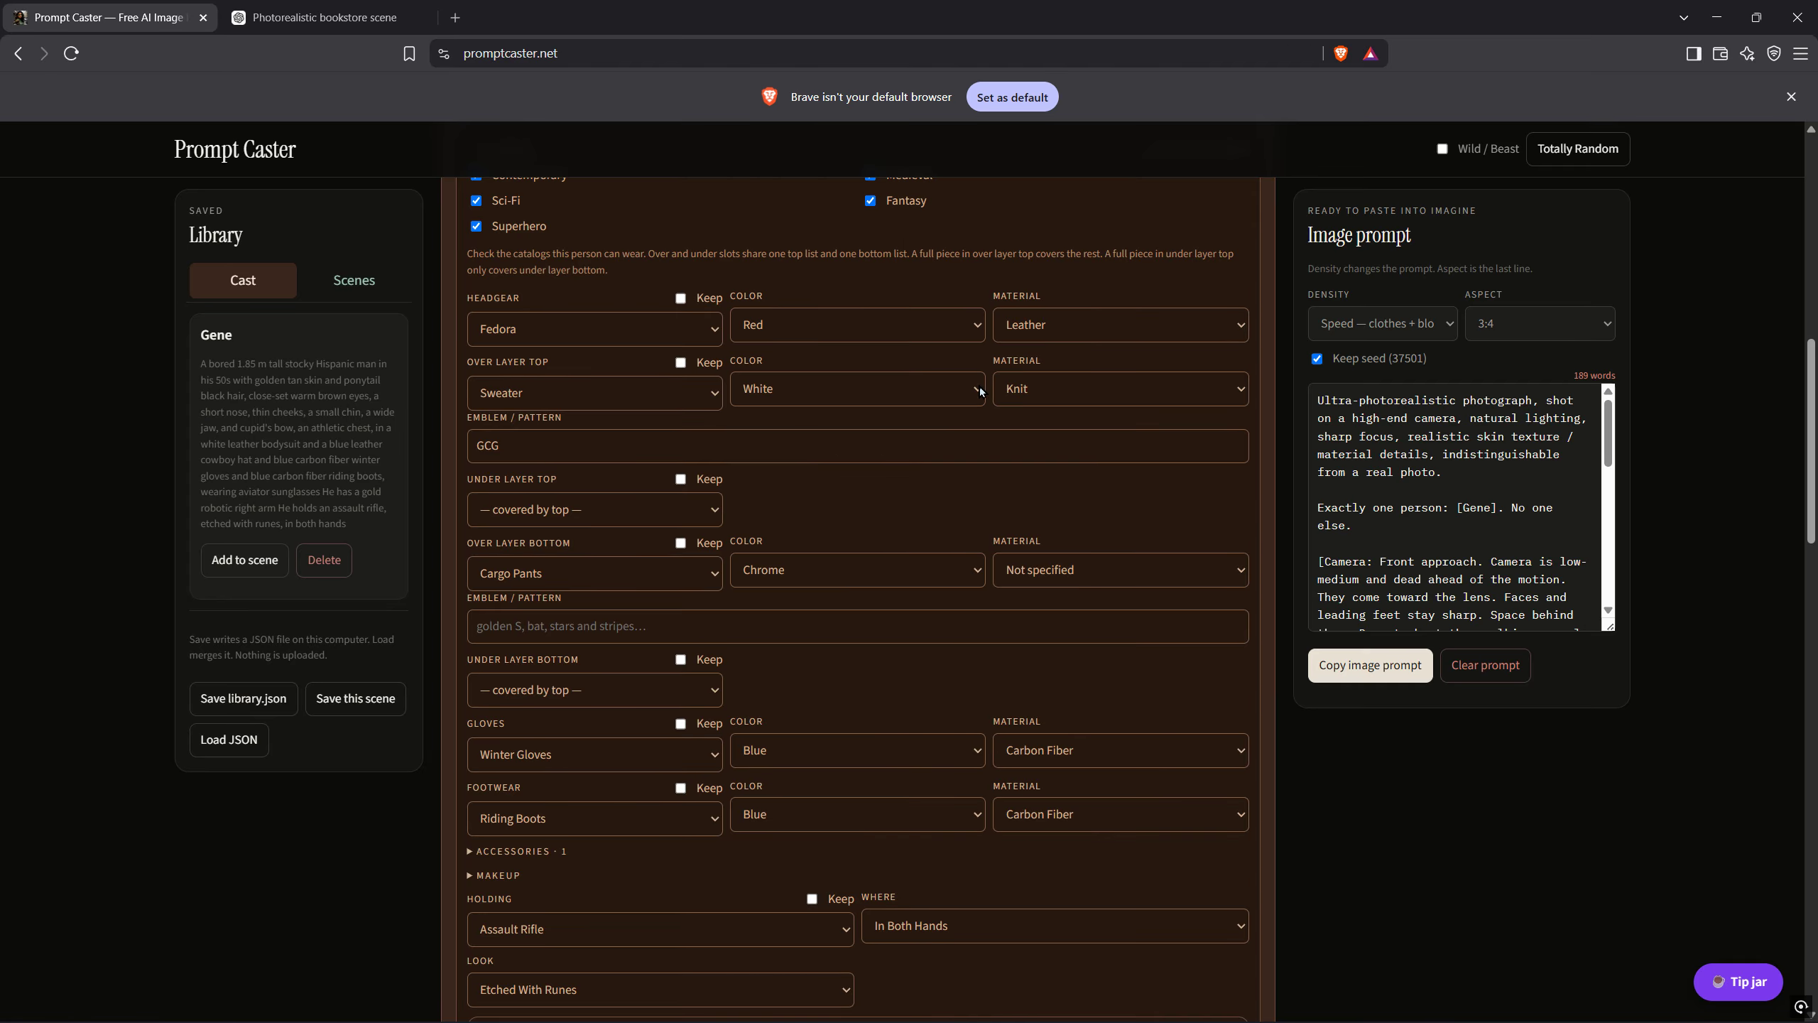
pyautogui.click(1174, 576)
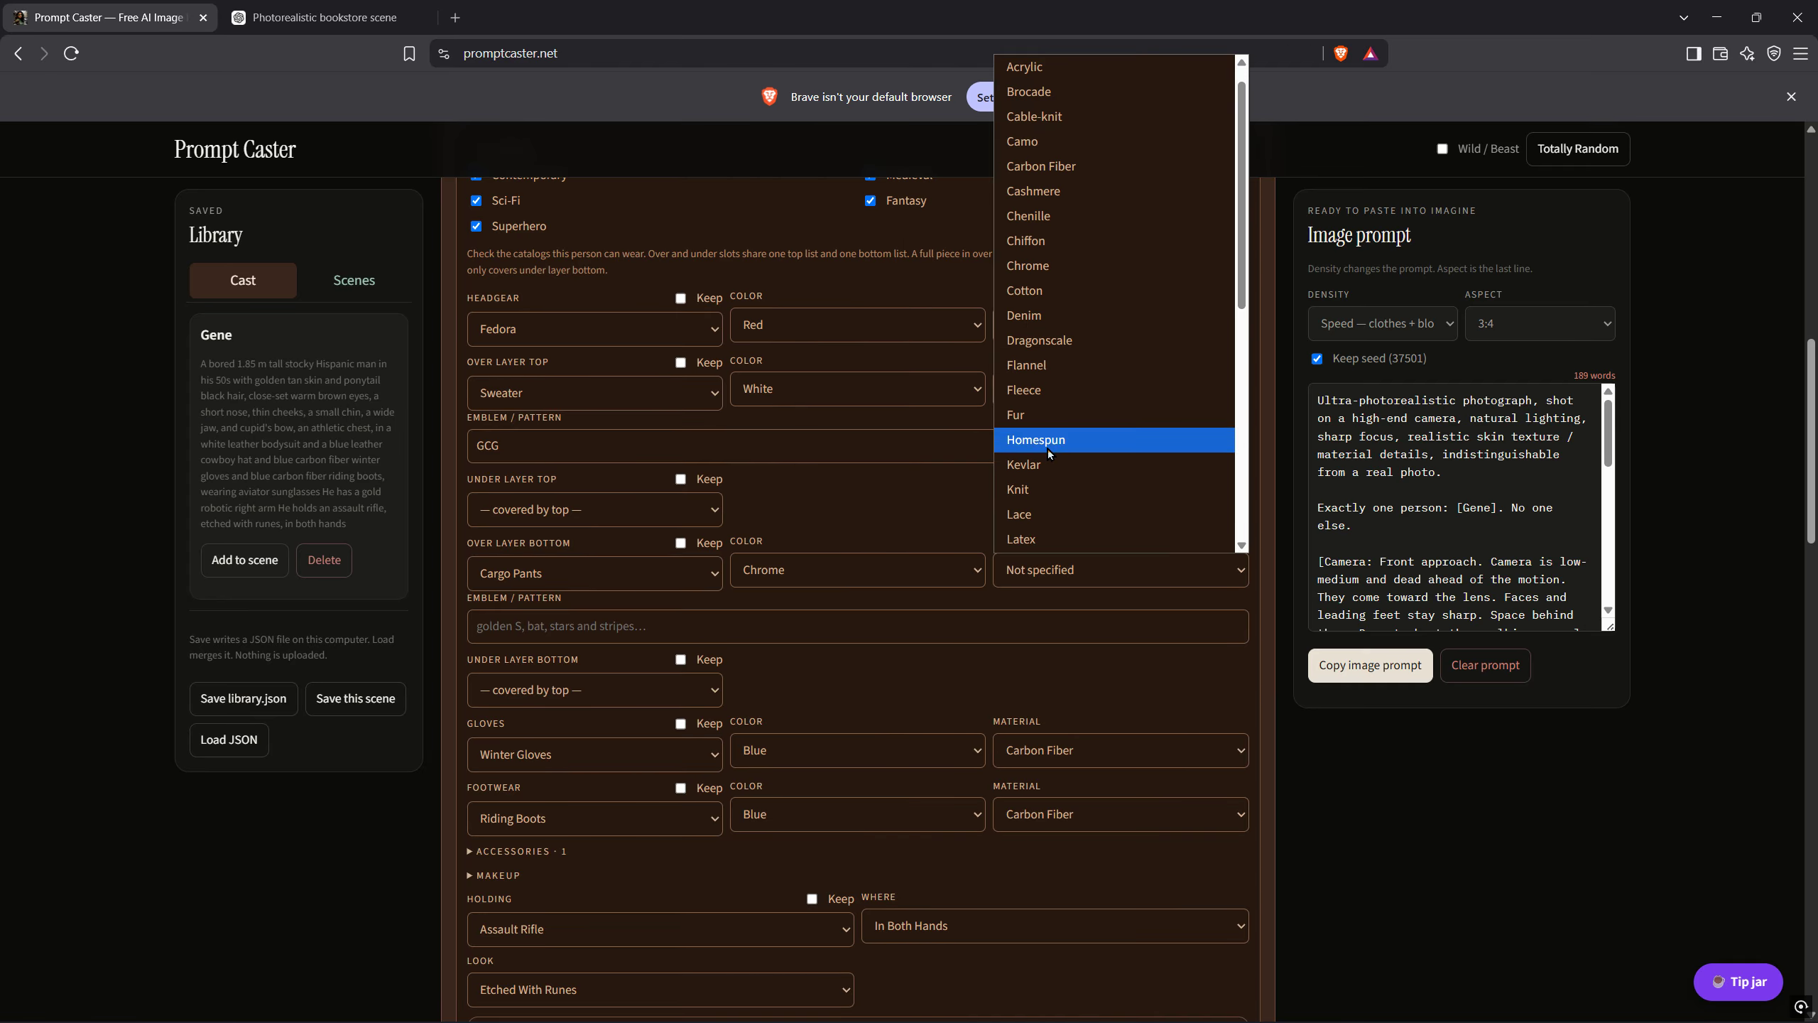
pyautogui.scroll(-3, 1060, 457)
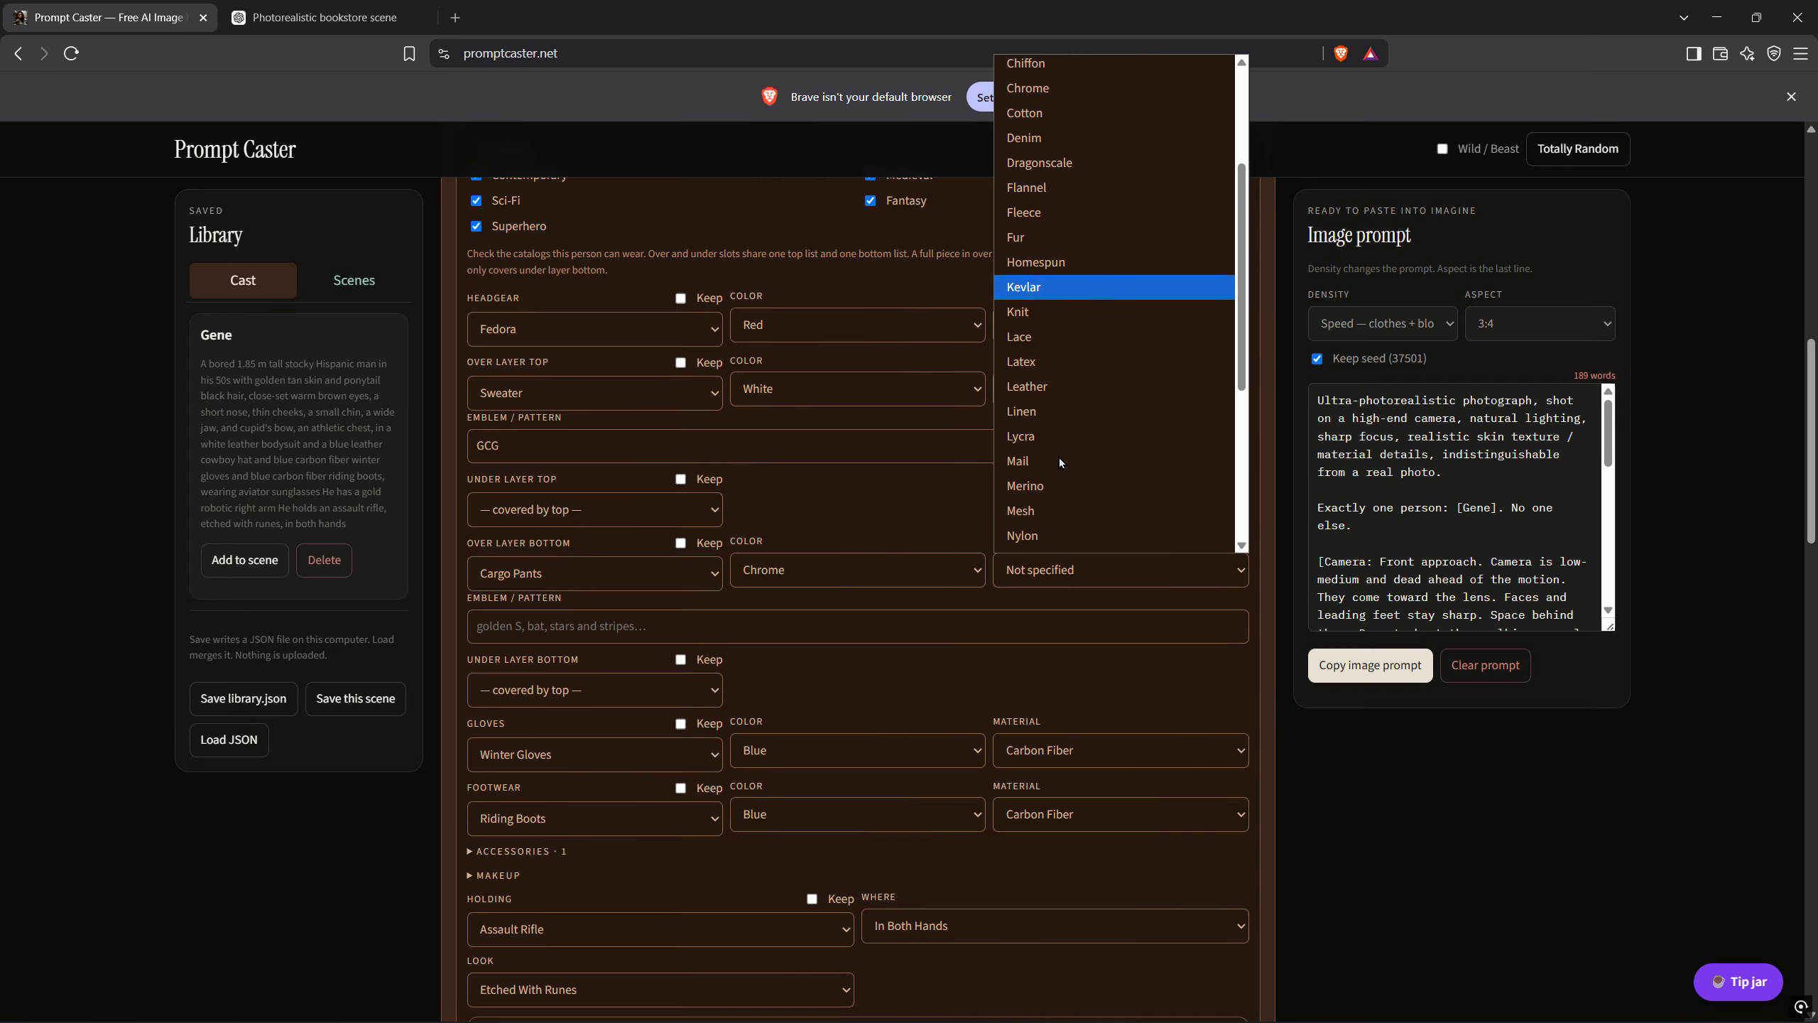
pyautogui.click(1053, 386)
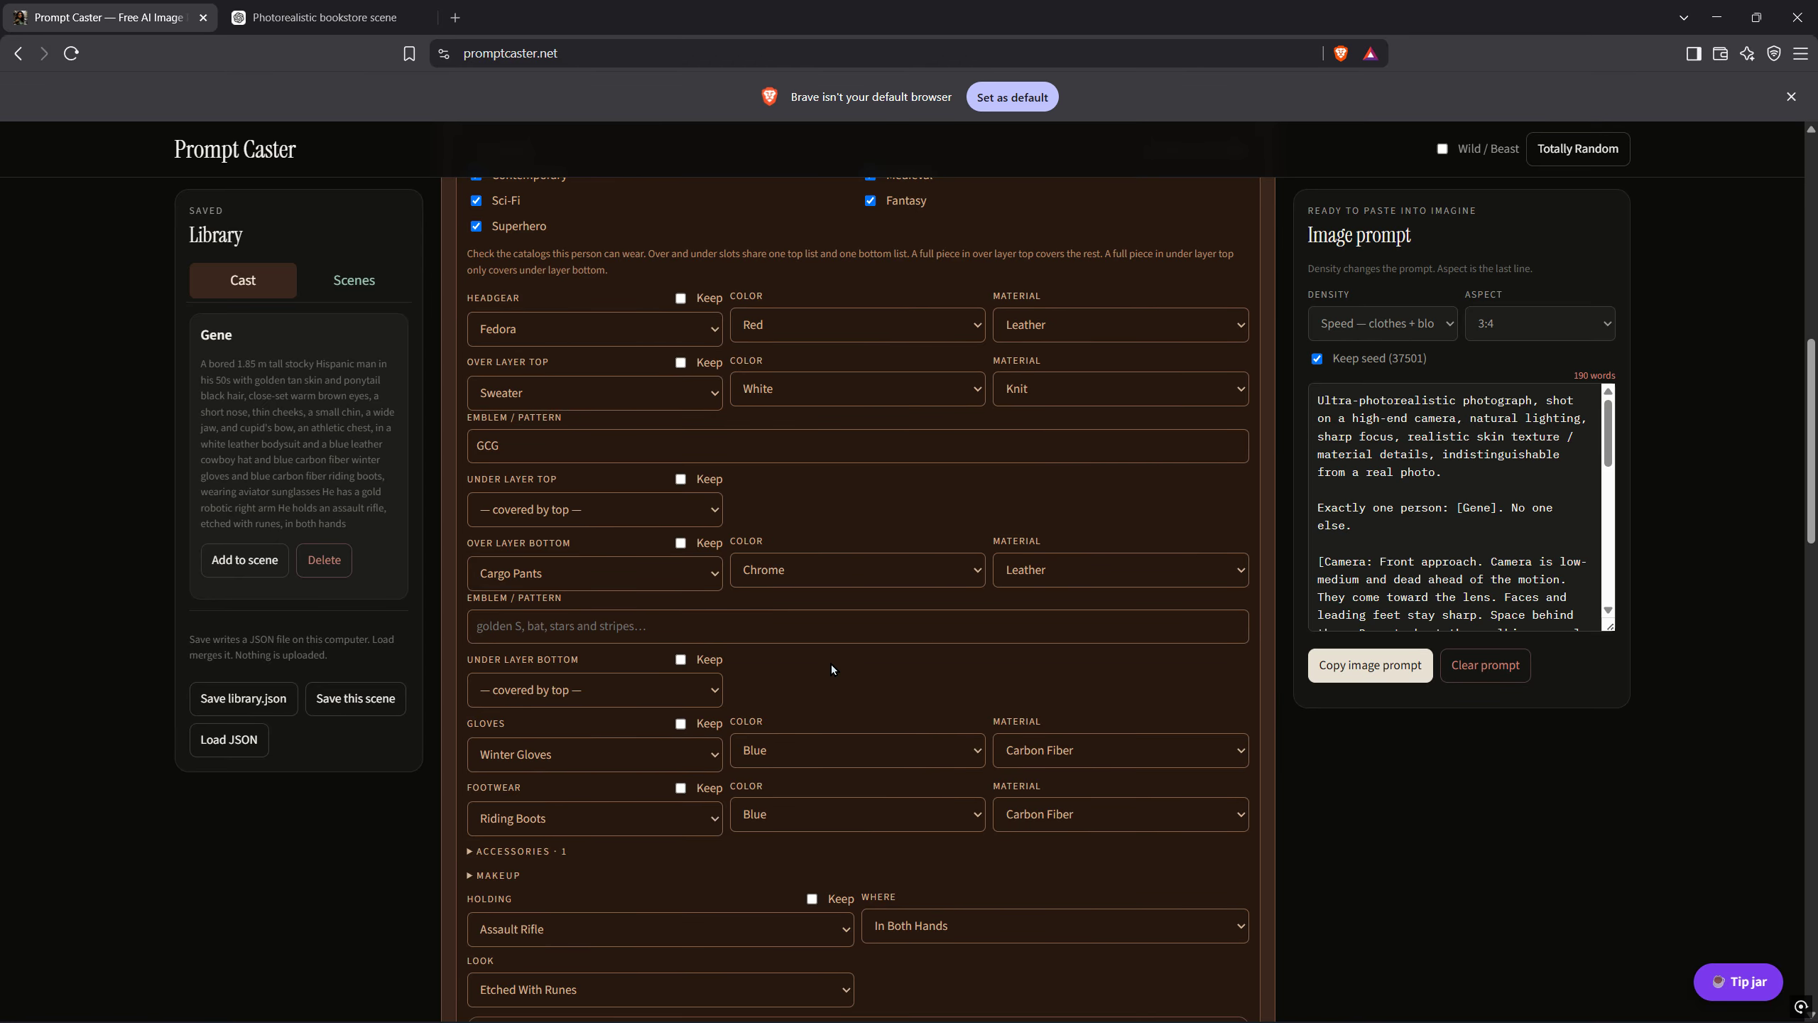
# Review the remaining cast and scene settings, expand the earlier prompt in ChatGPT to check it, and return to Prompt Caster
pyautogui.scroll(-2, 798, 657)
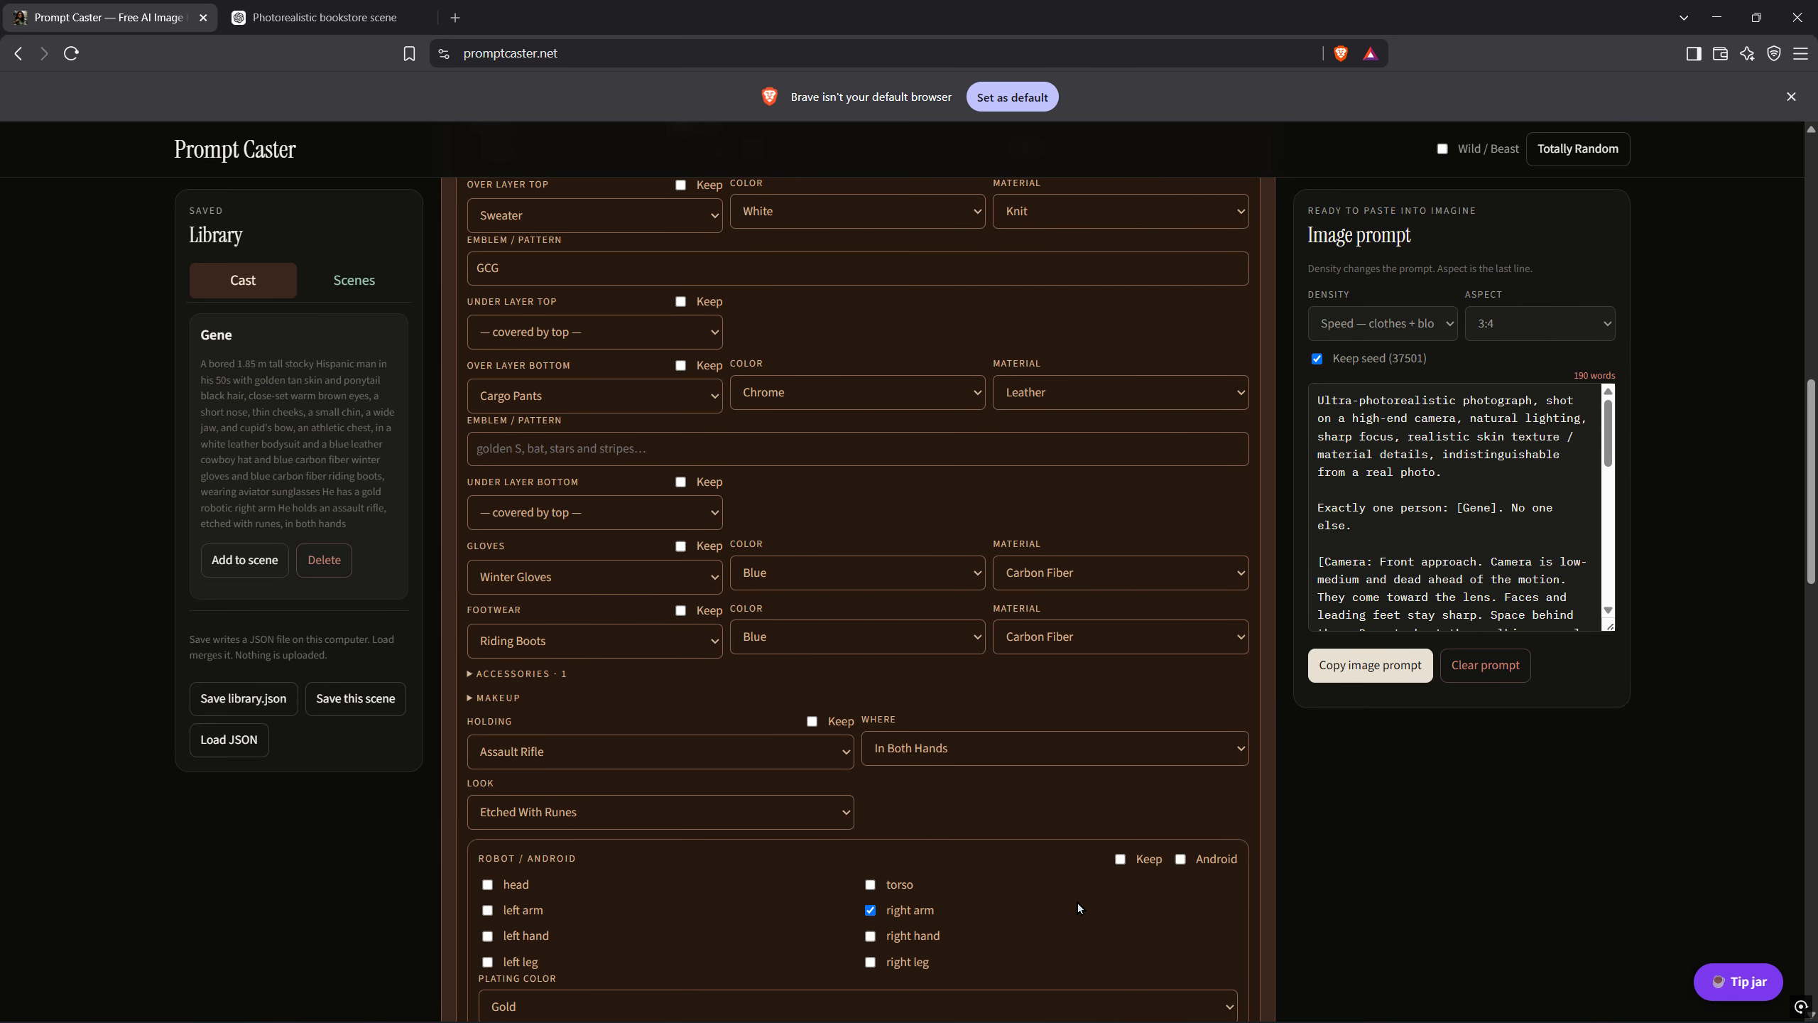
pyautogui.scroll(-10, 912, 933)
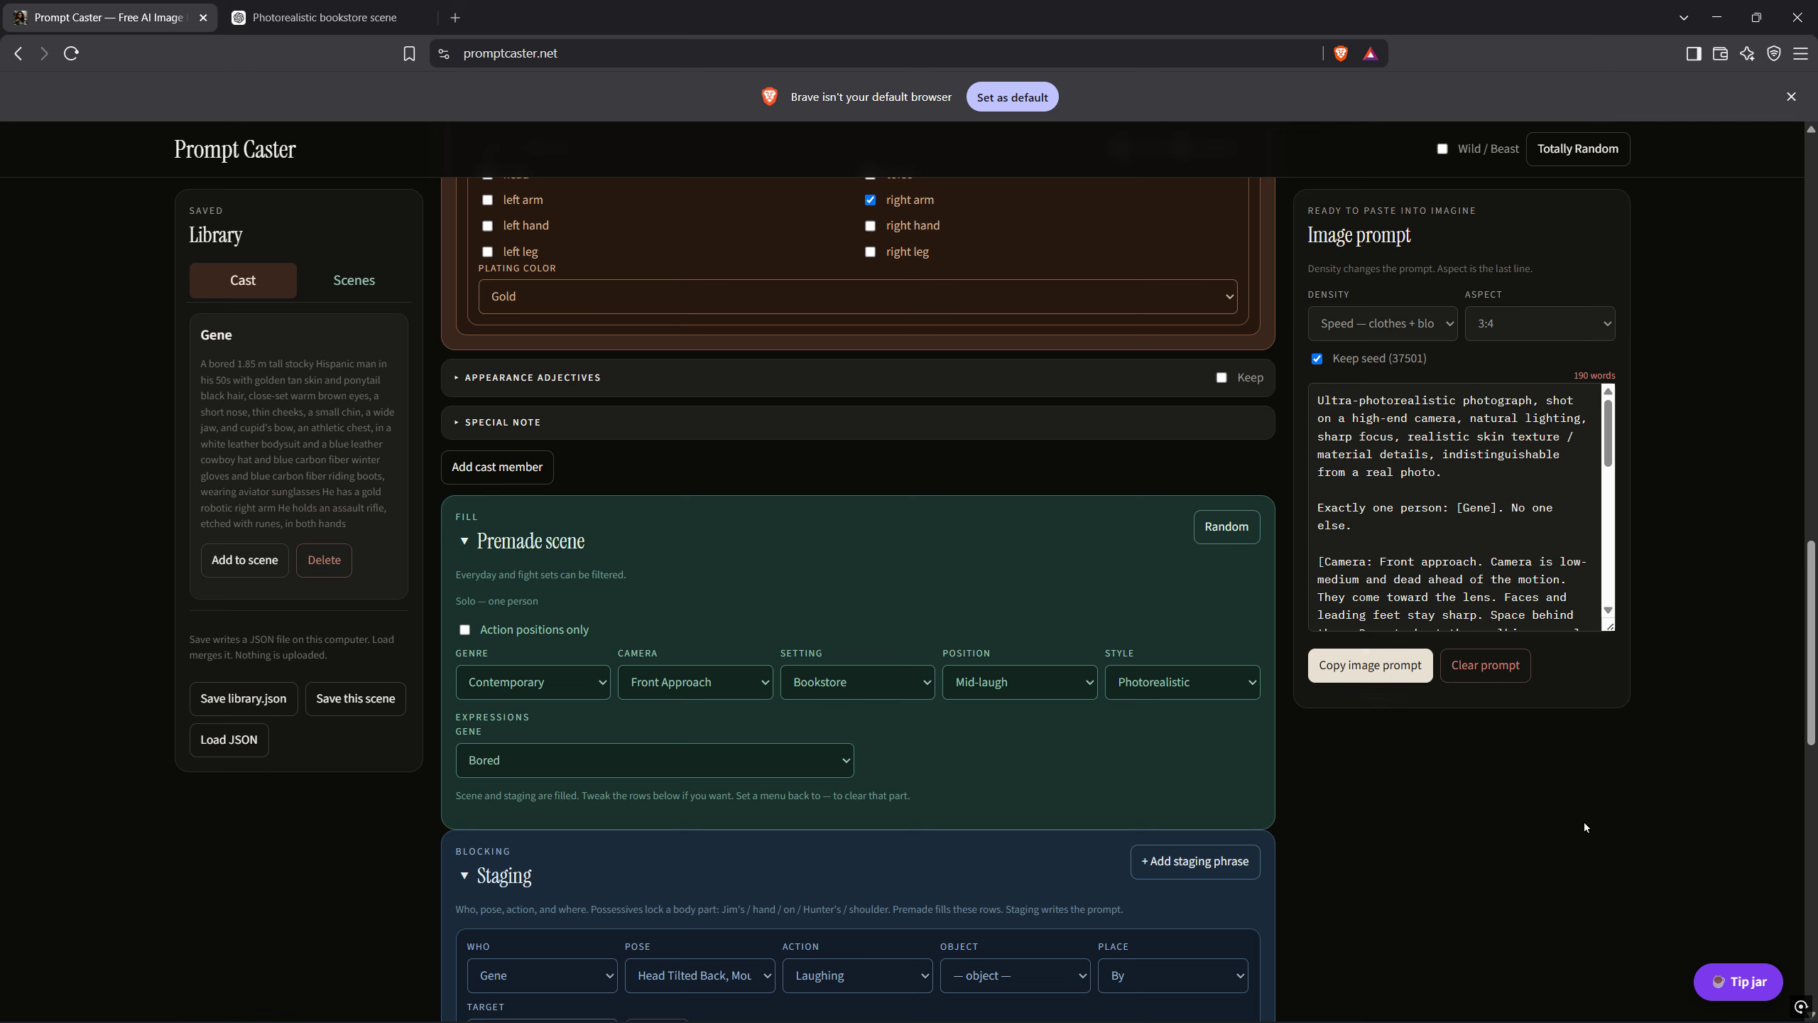
pyautogui.click(1384, 669)
pyautogui.scroll(2, 1395, 365)
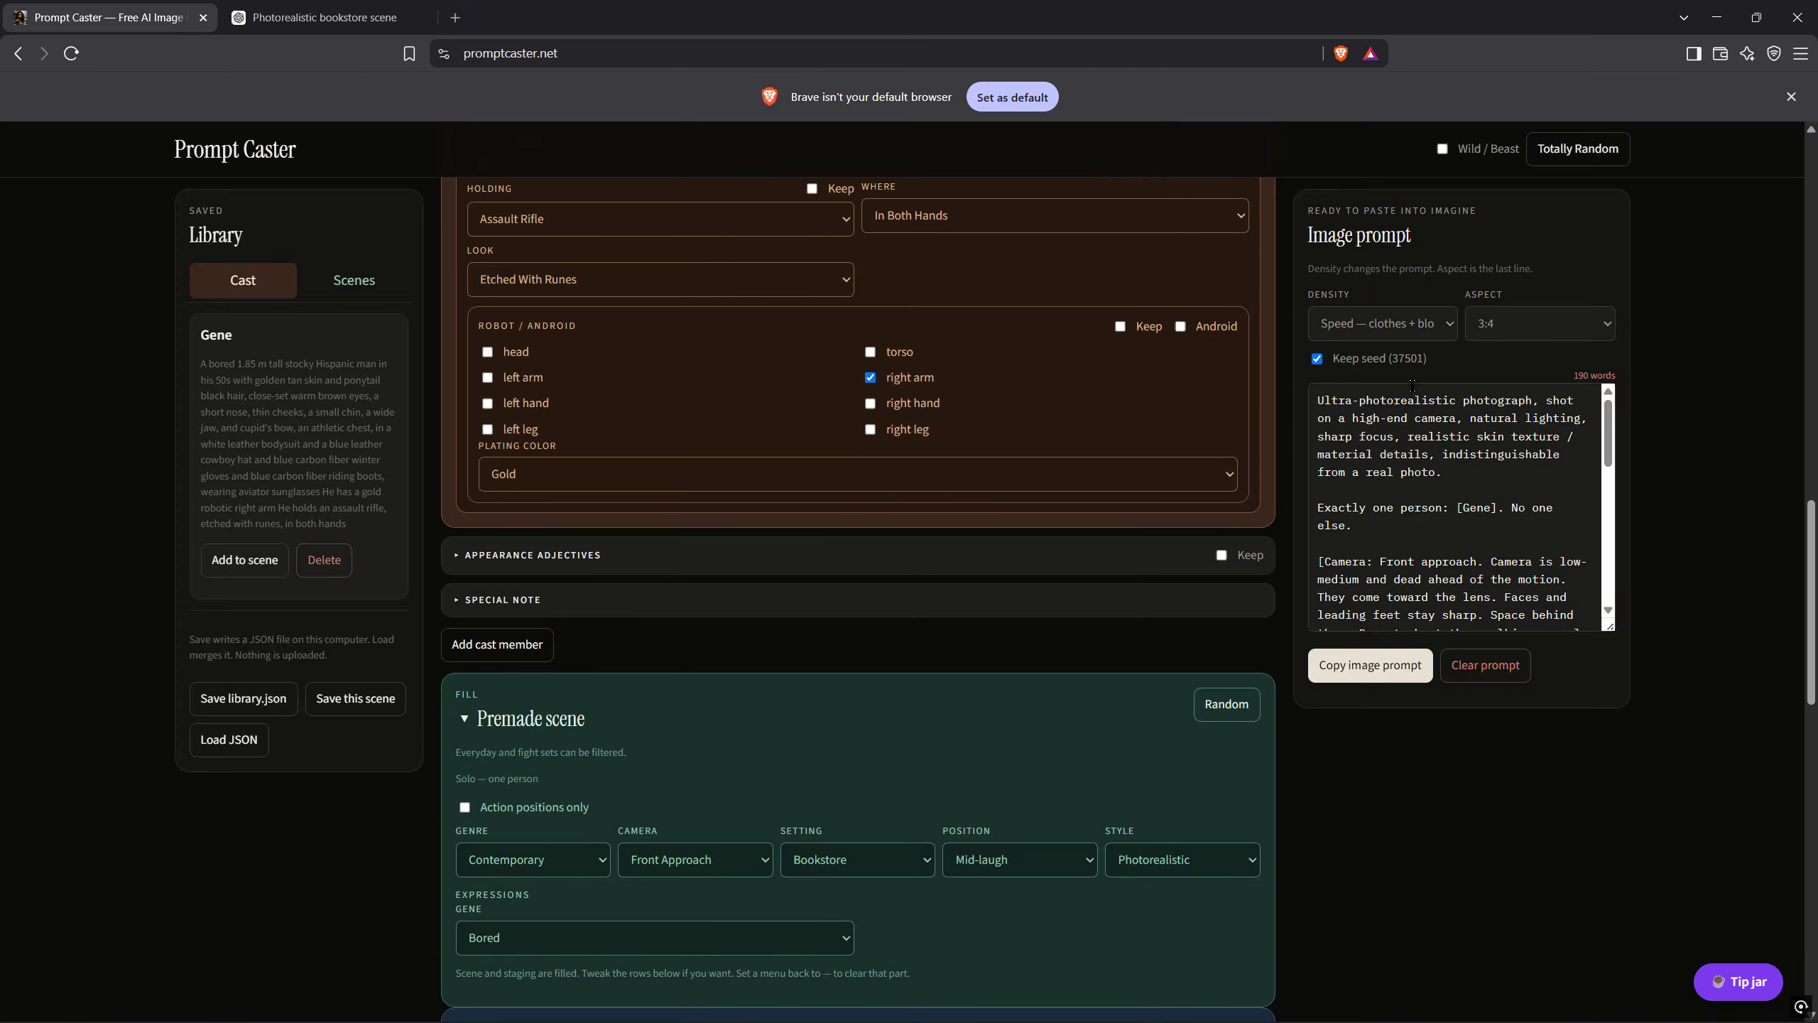
pyautogui.click(344, 20)
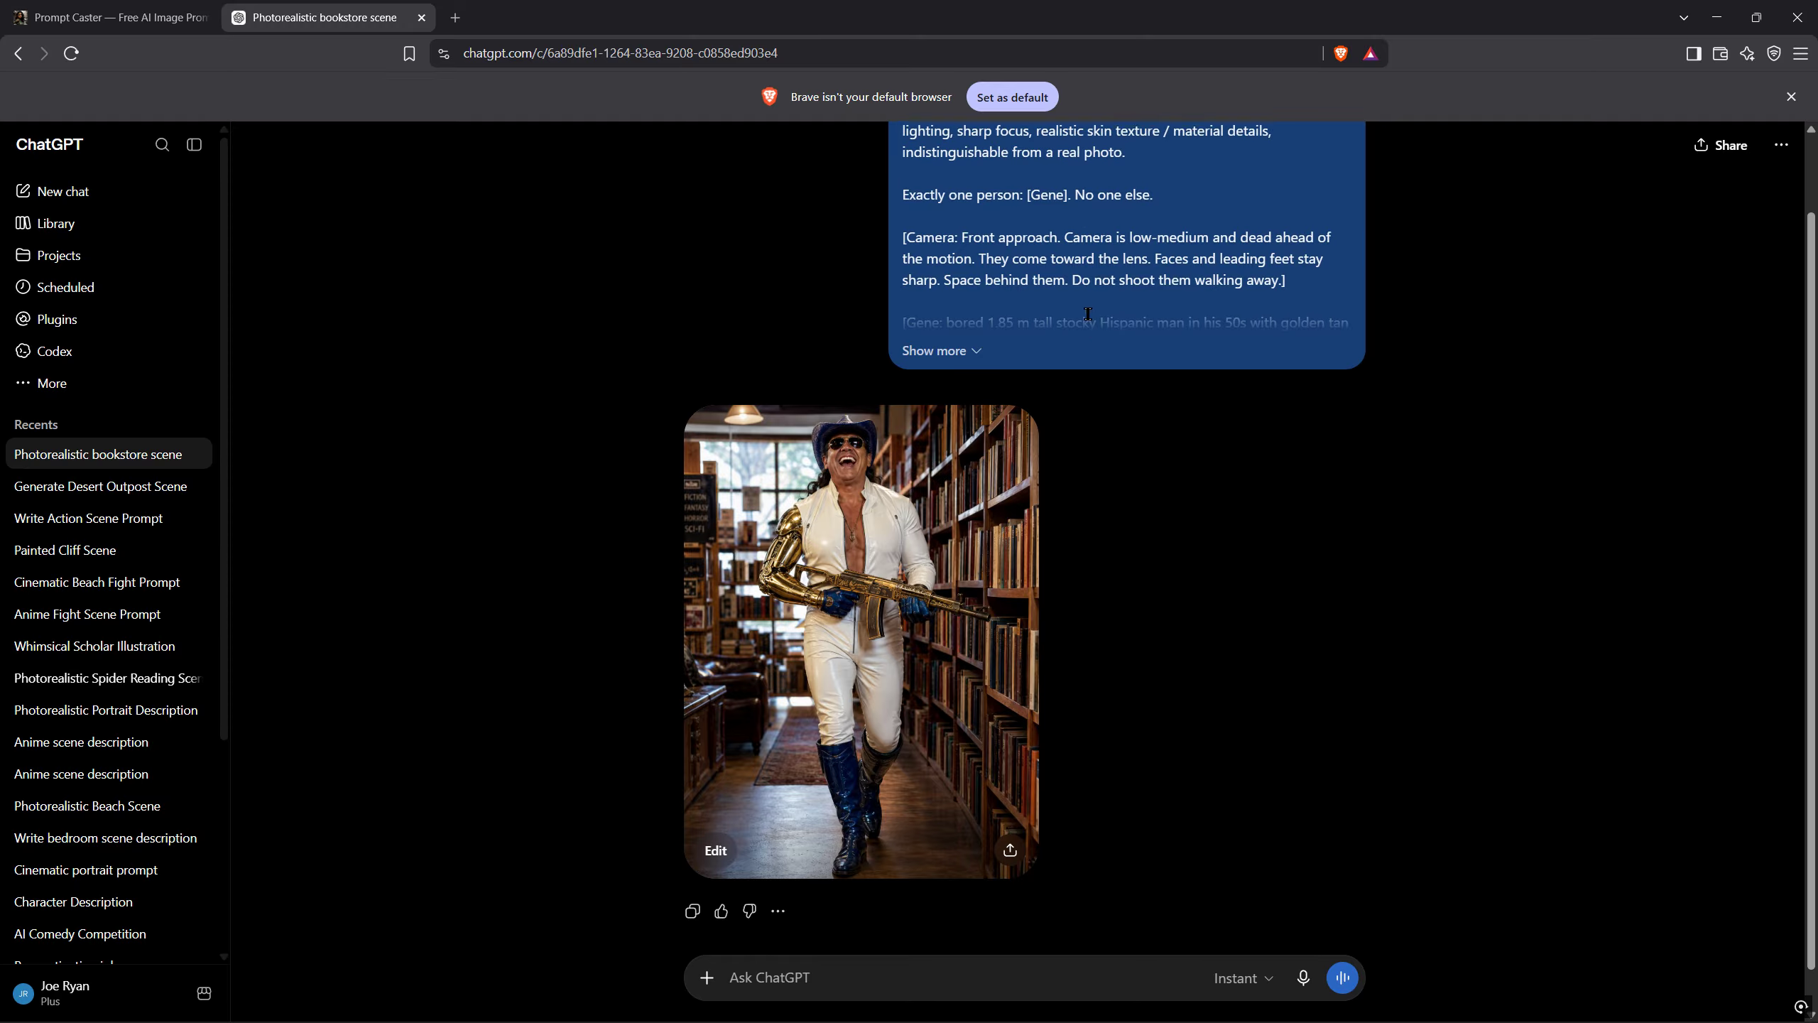
pyautogui.click(960, 310)
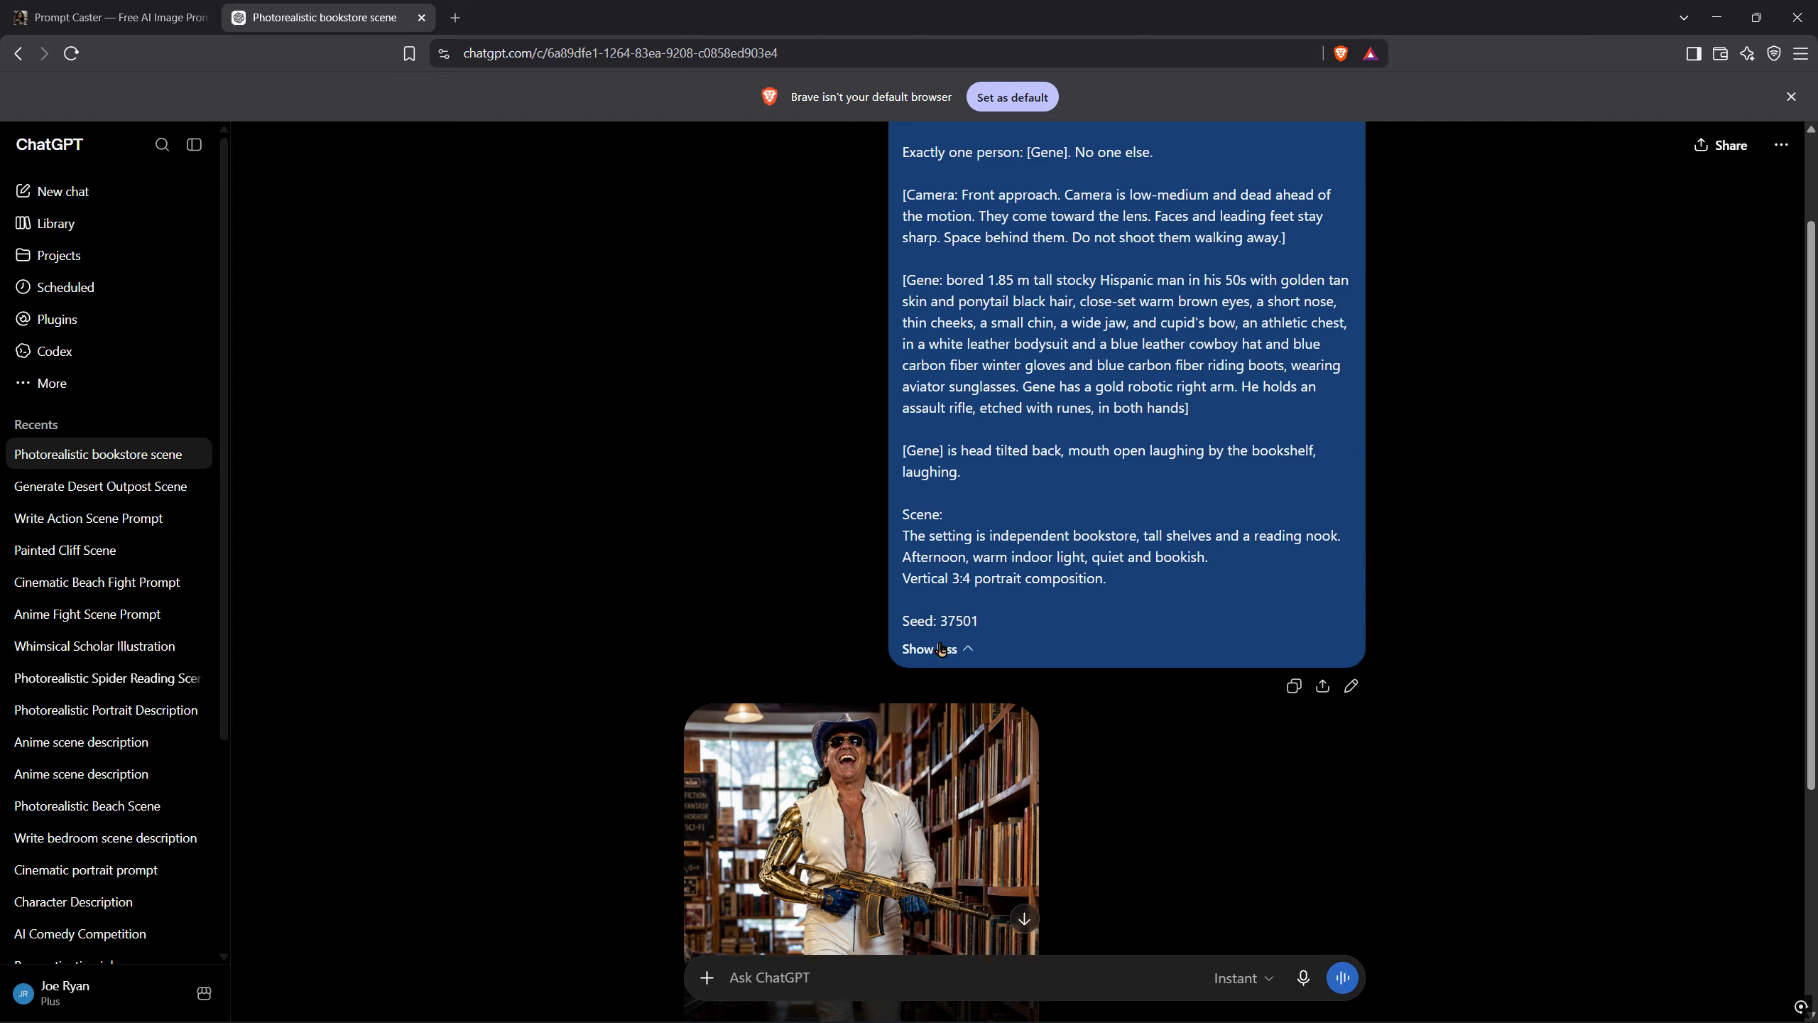
pyautogui.click(111, 17)
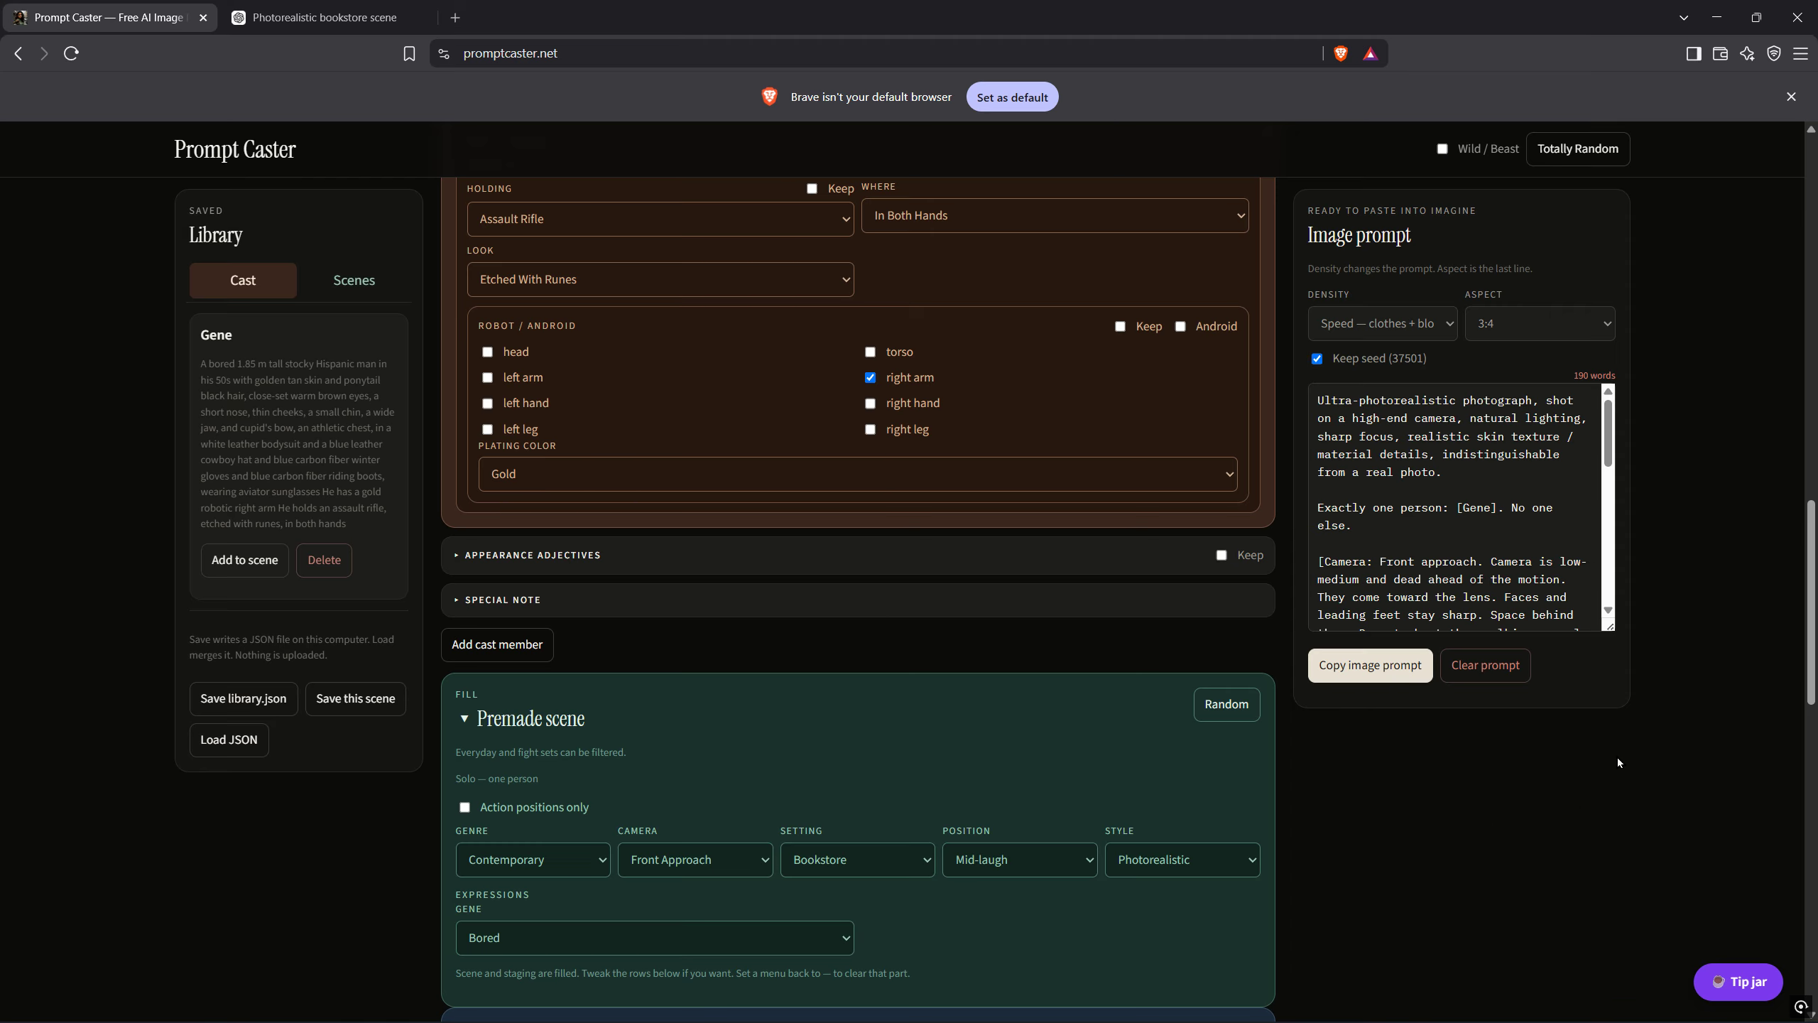
# Copy the updated image prompt, switch to ChatGPT, and submit it in the same bookstore scene chat
pyautogui.click(1365, 670)
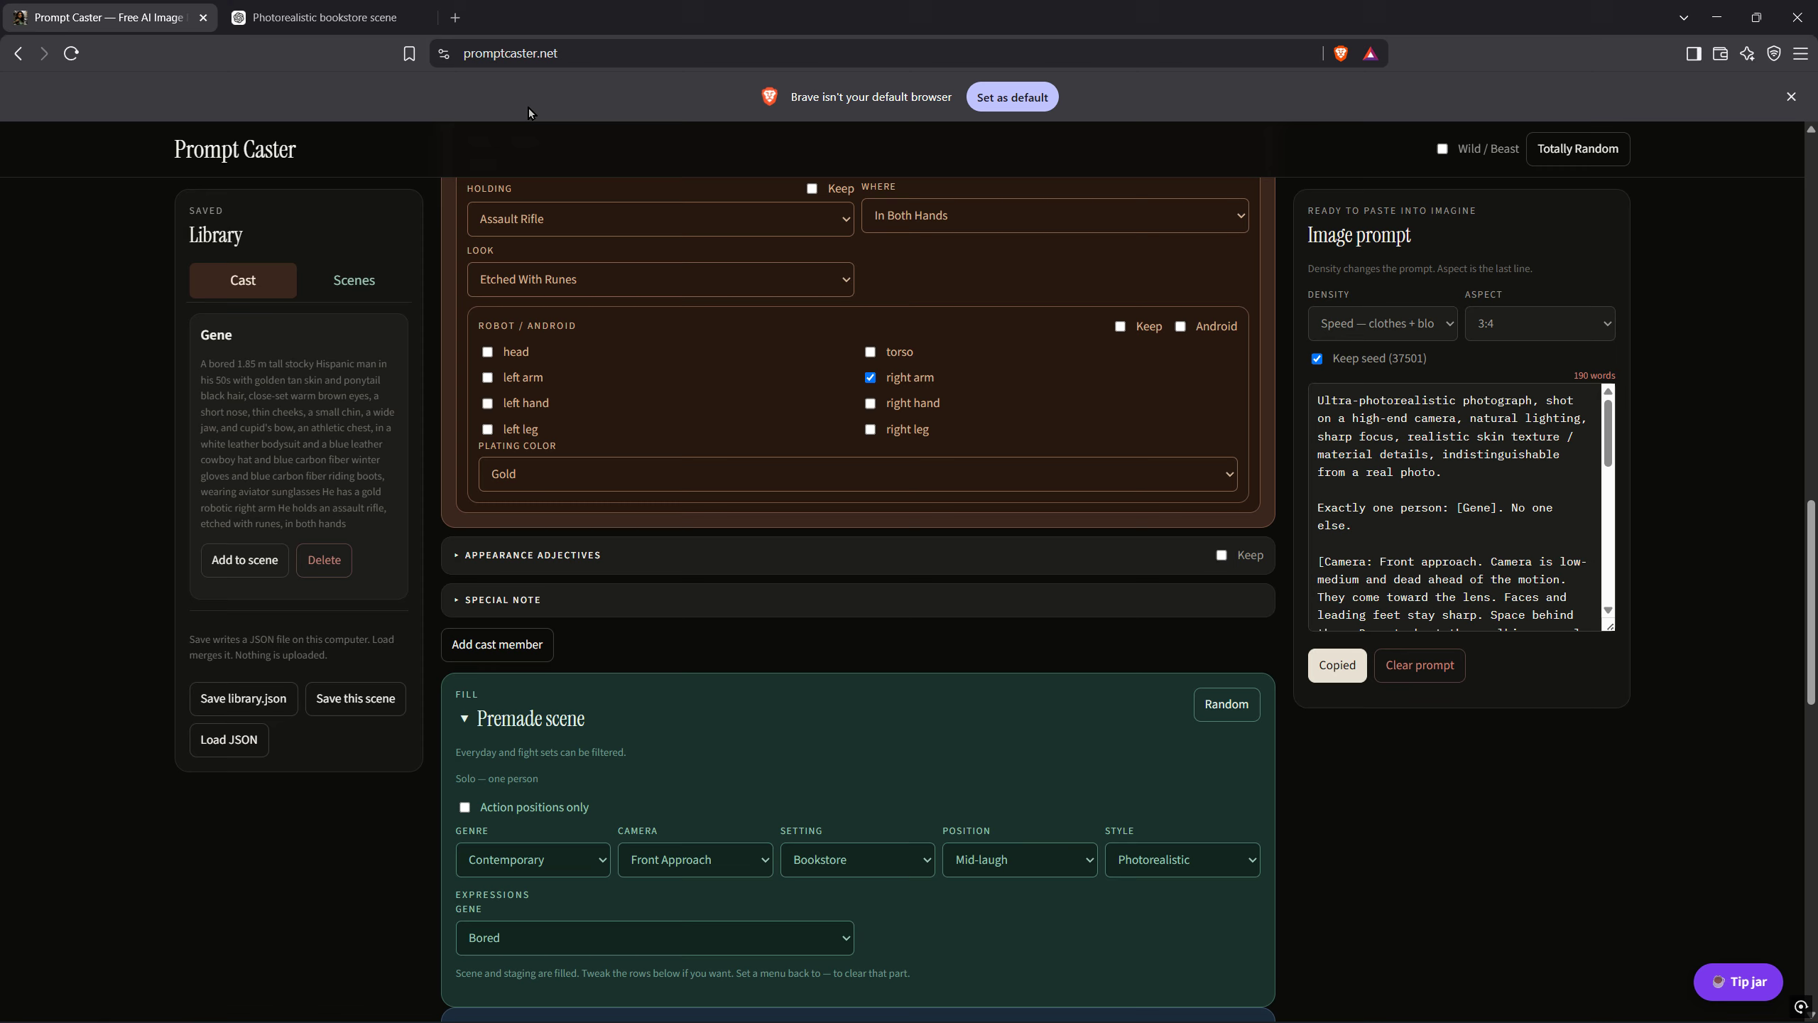
pyautogui.click(279, 9)
pyautogui.scroll(-5, 573, 573)
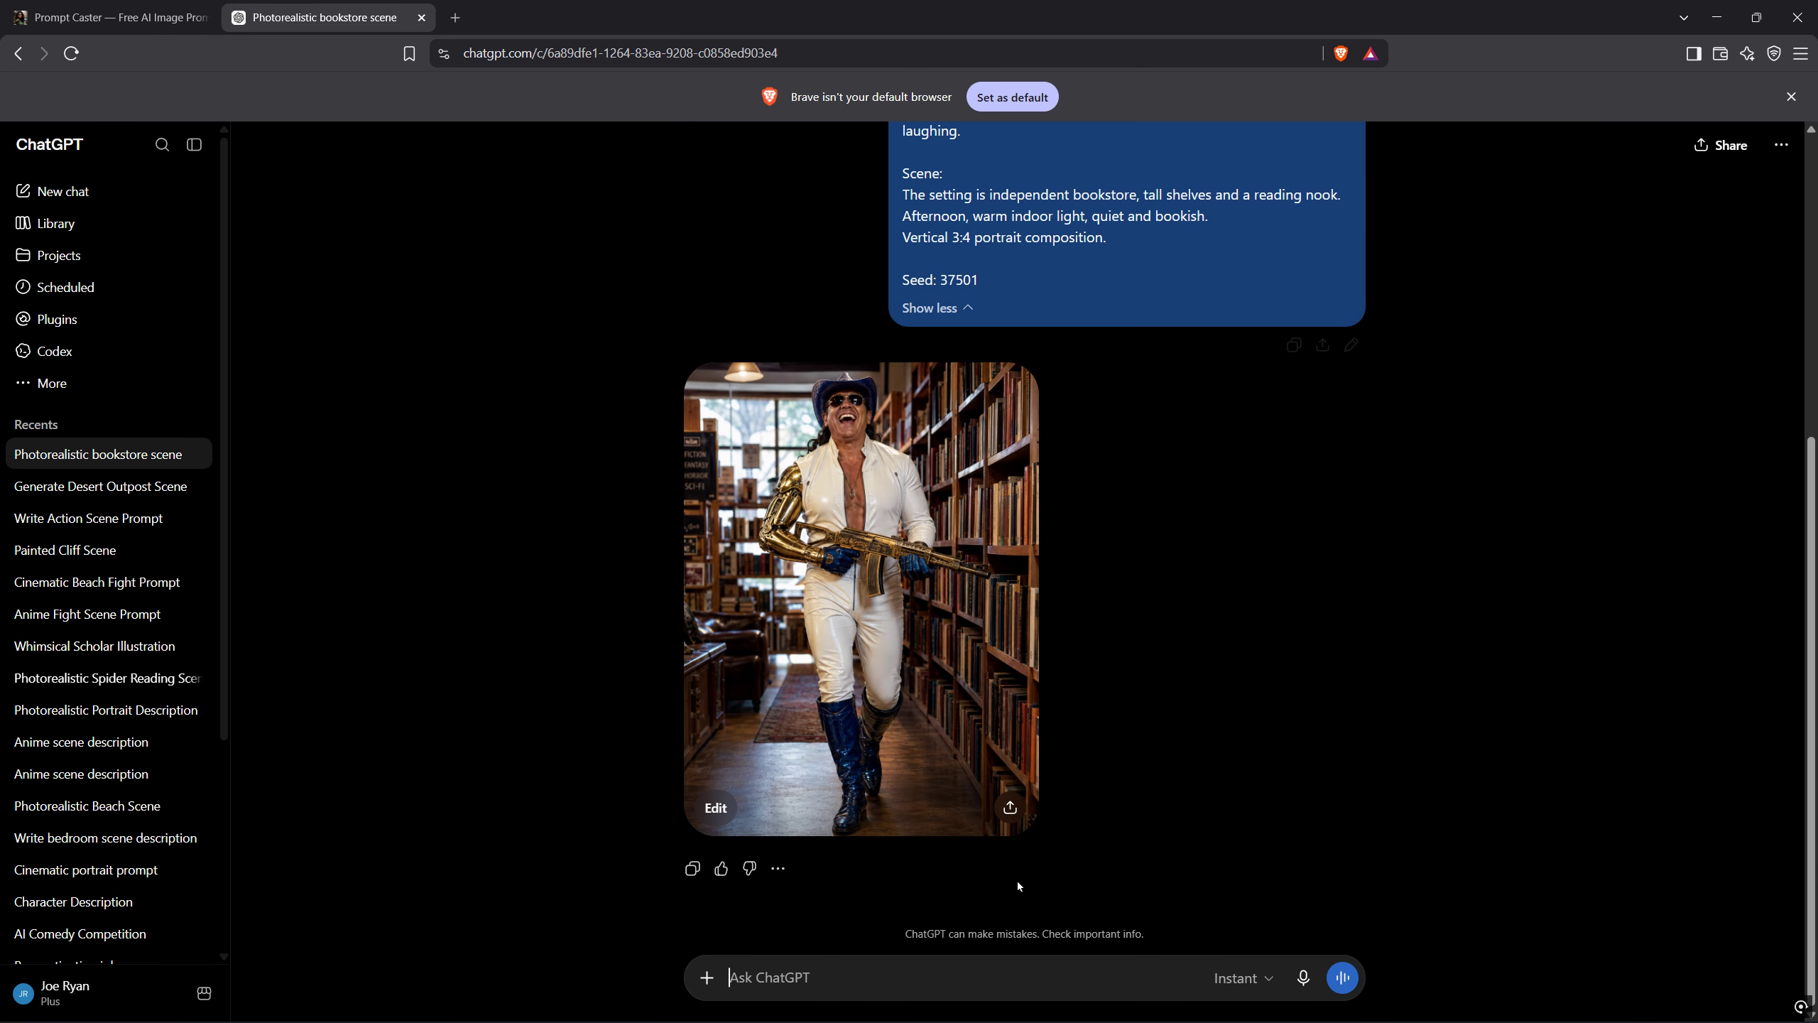
pyautogui.rightClick(766, 977)
pyautogui.click(801, 756)
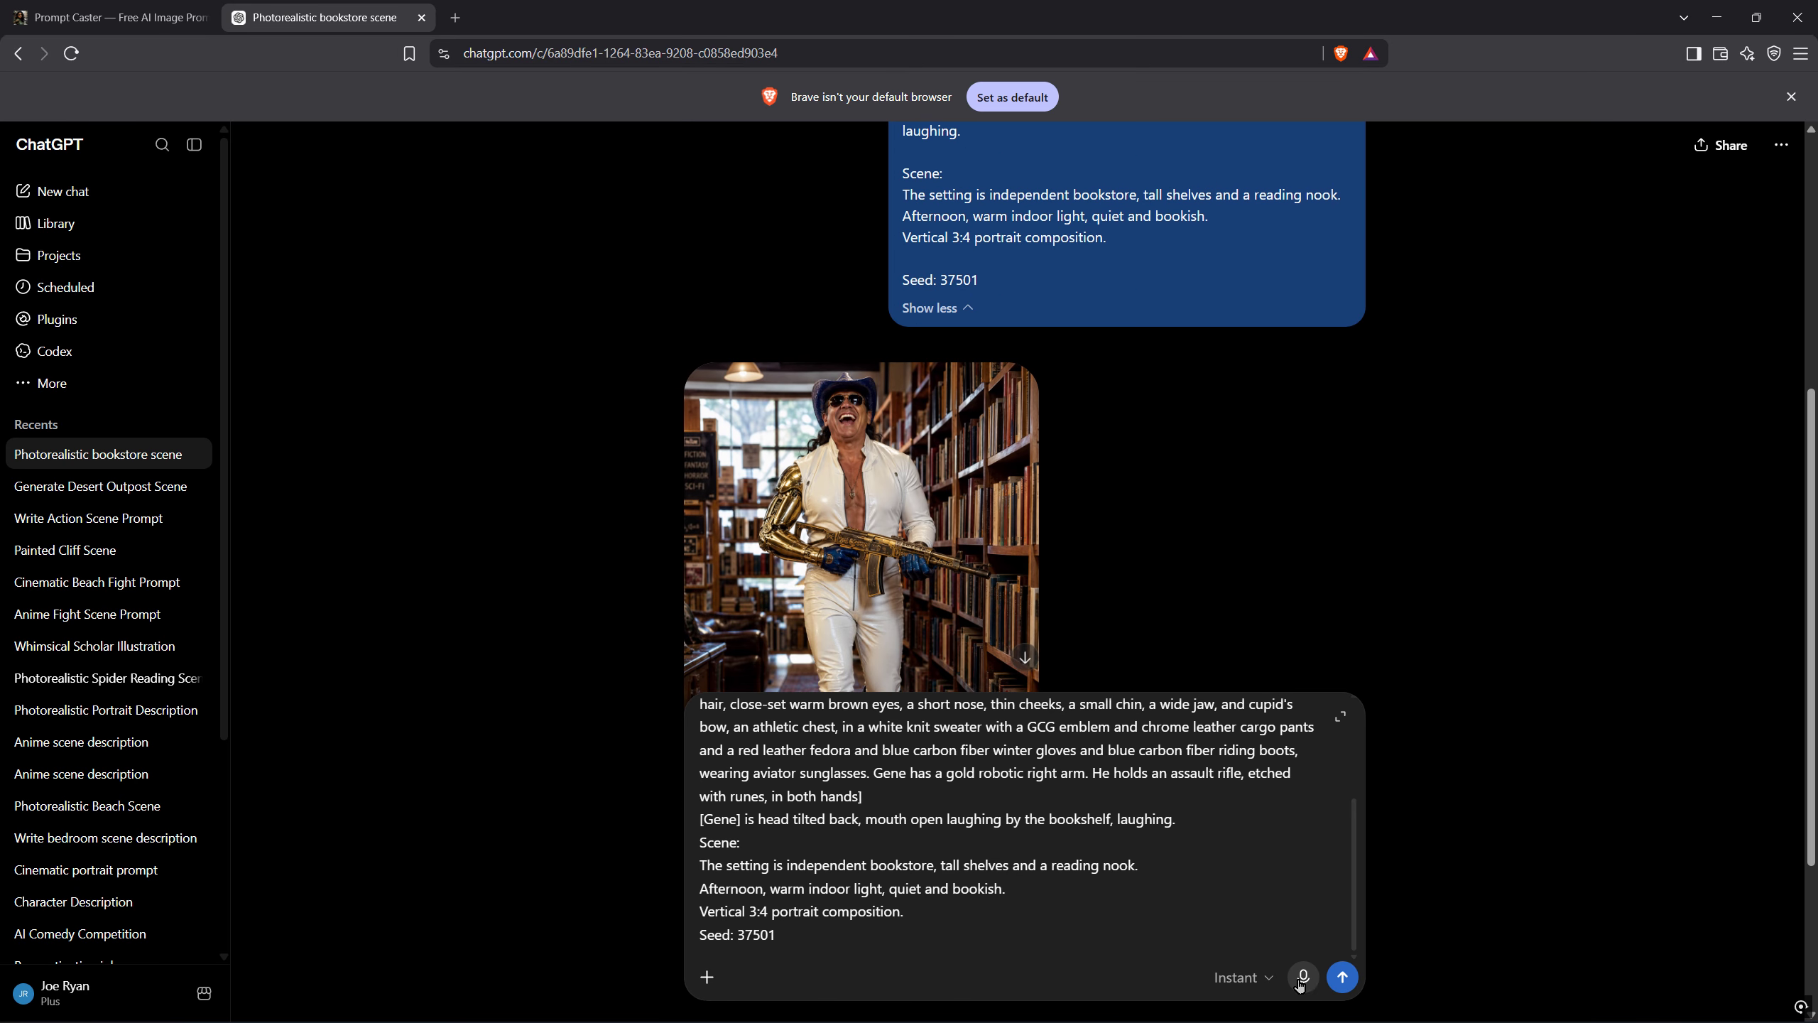
pyautogui.click(1343, 978)
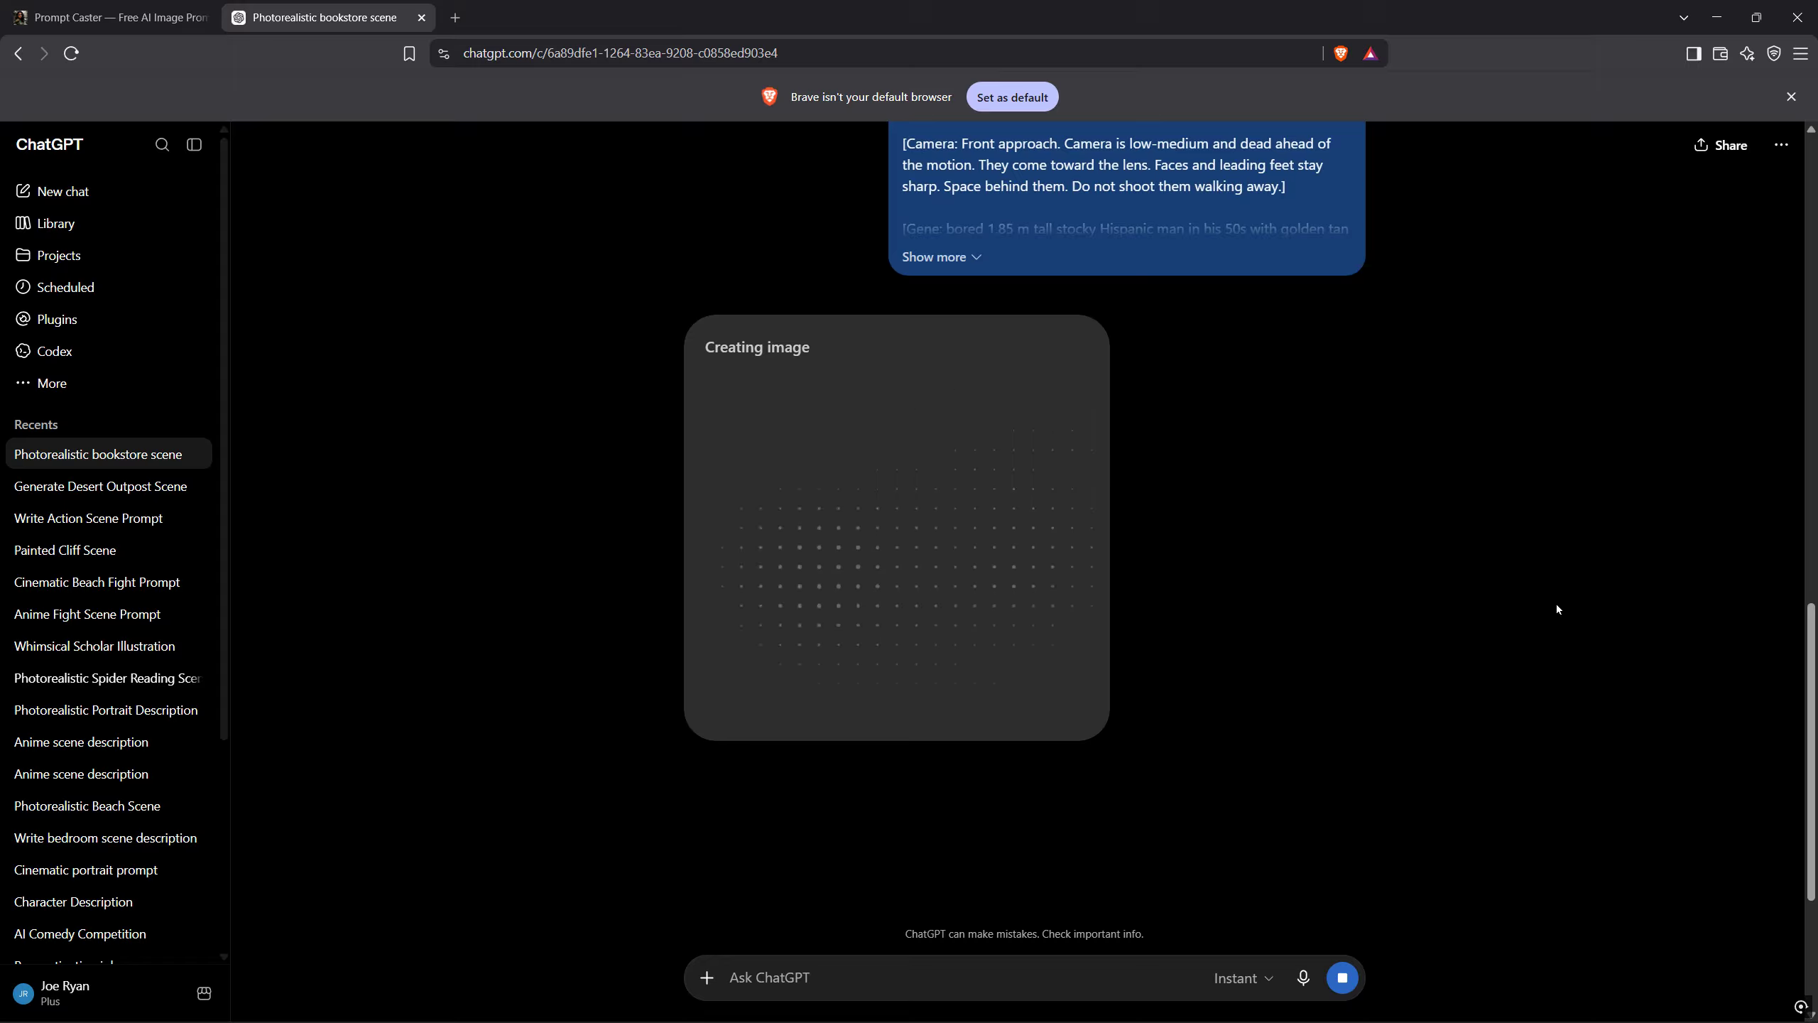
# Compare the new image with the earlier one in the chat, and switch back to Prompt Caster
pyautogui.scroll(10, 1131, 472)
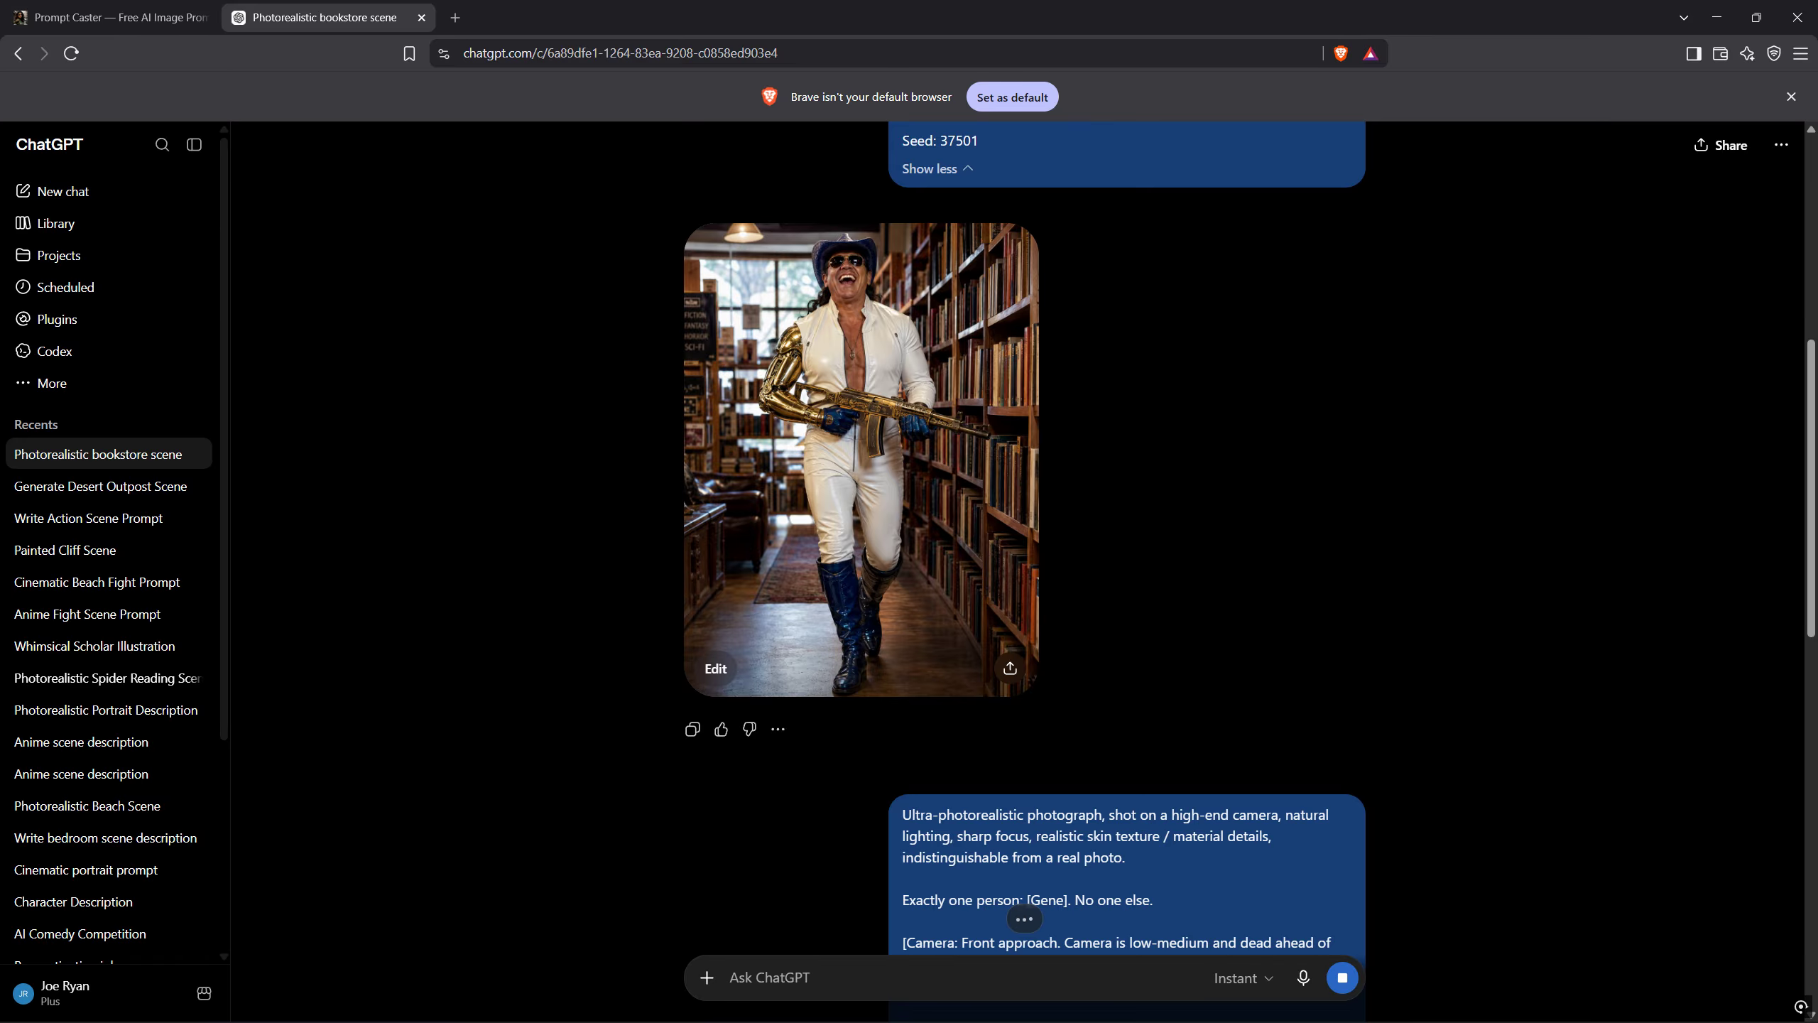
pyautogui.scroll(-10, 1446, 635)
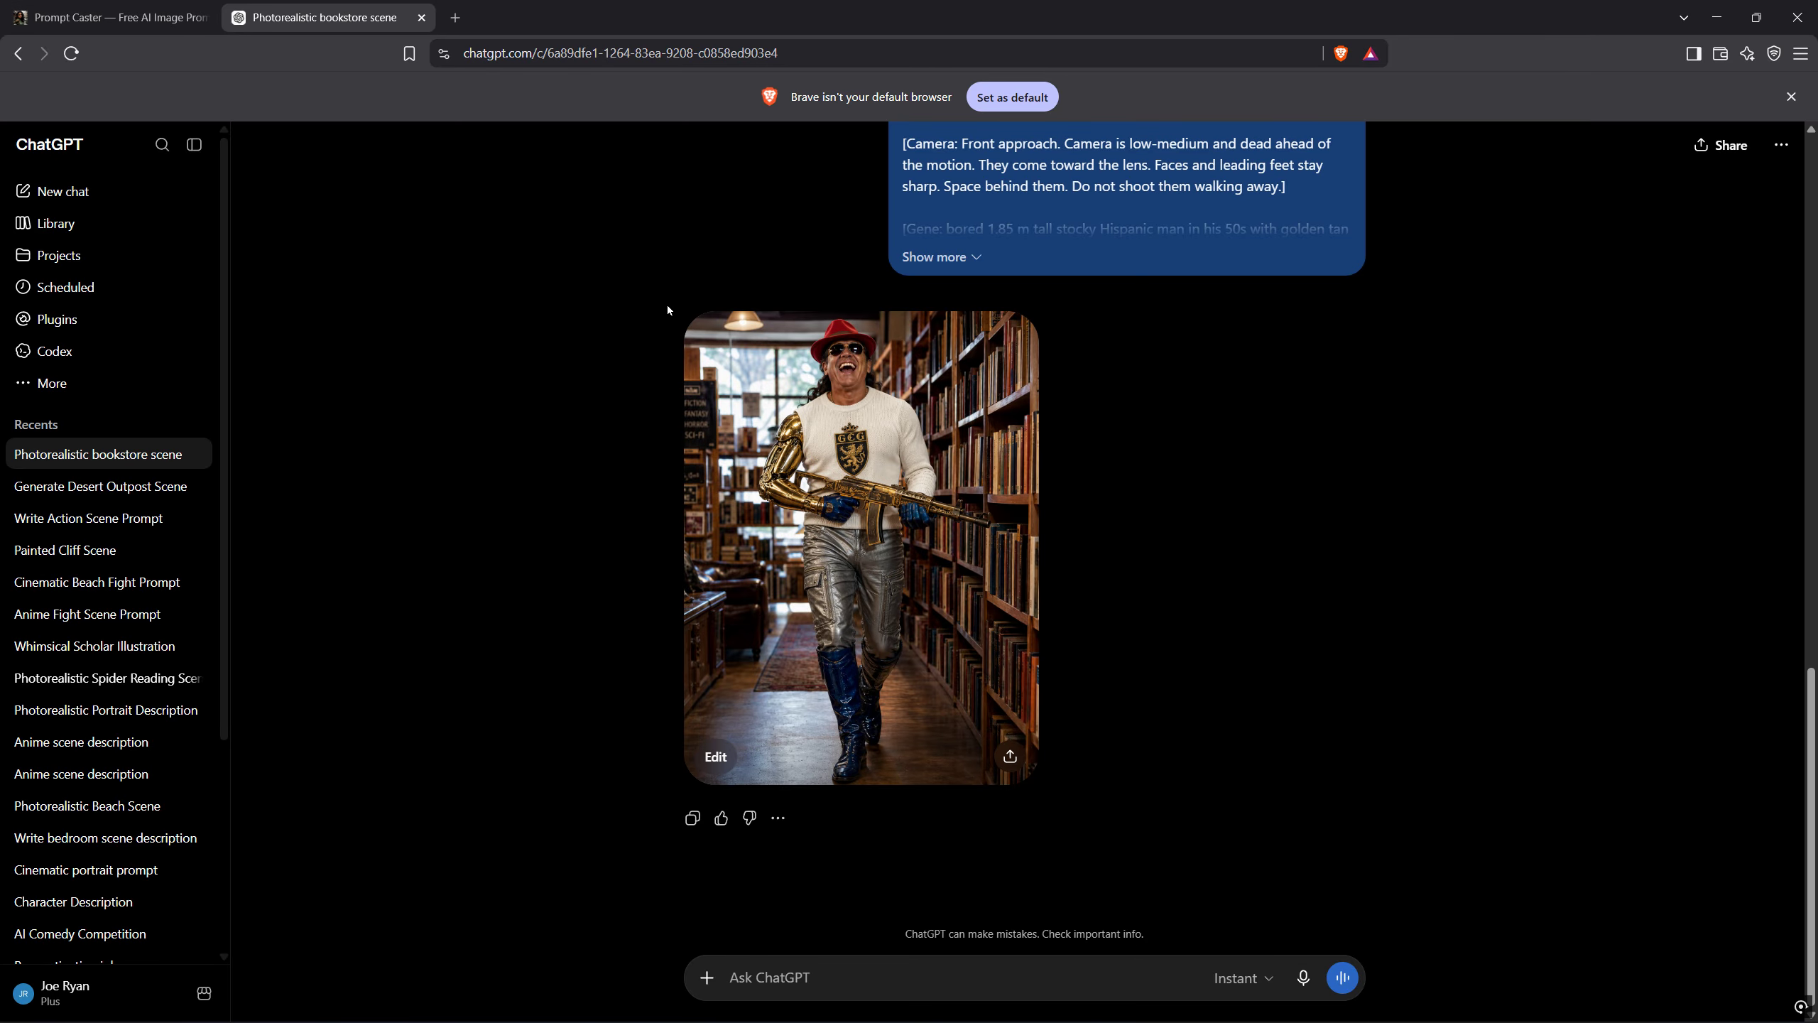
pyautogui.click(163, 22)
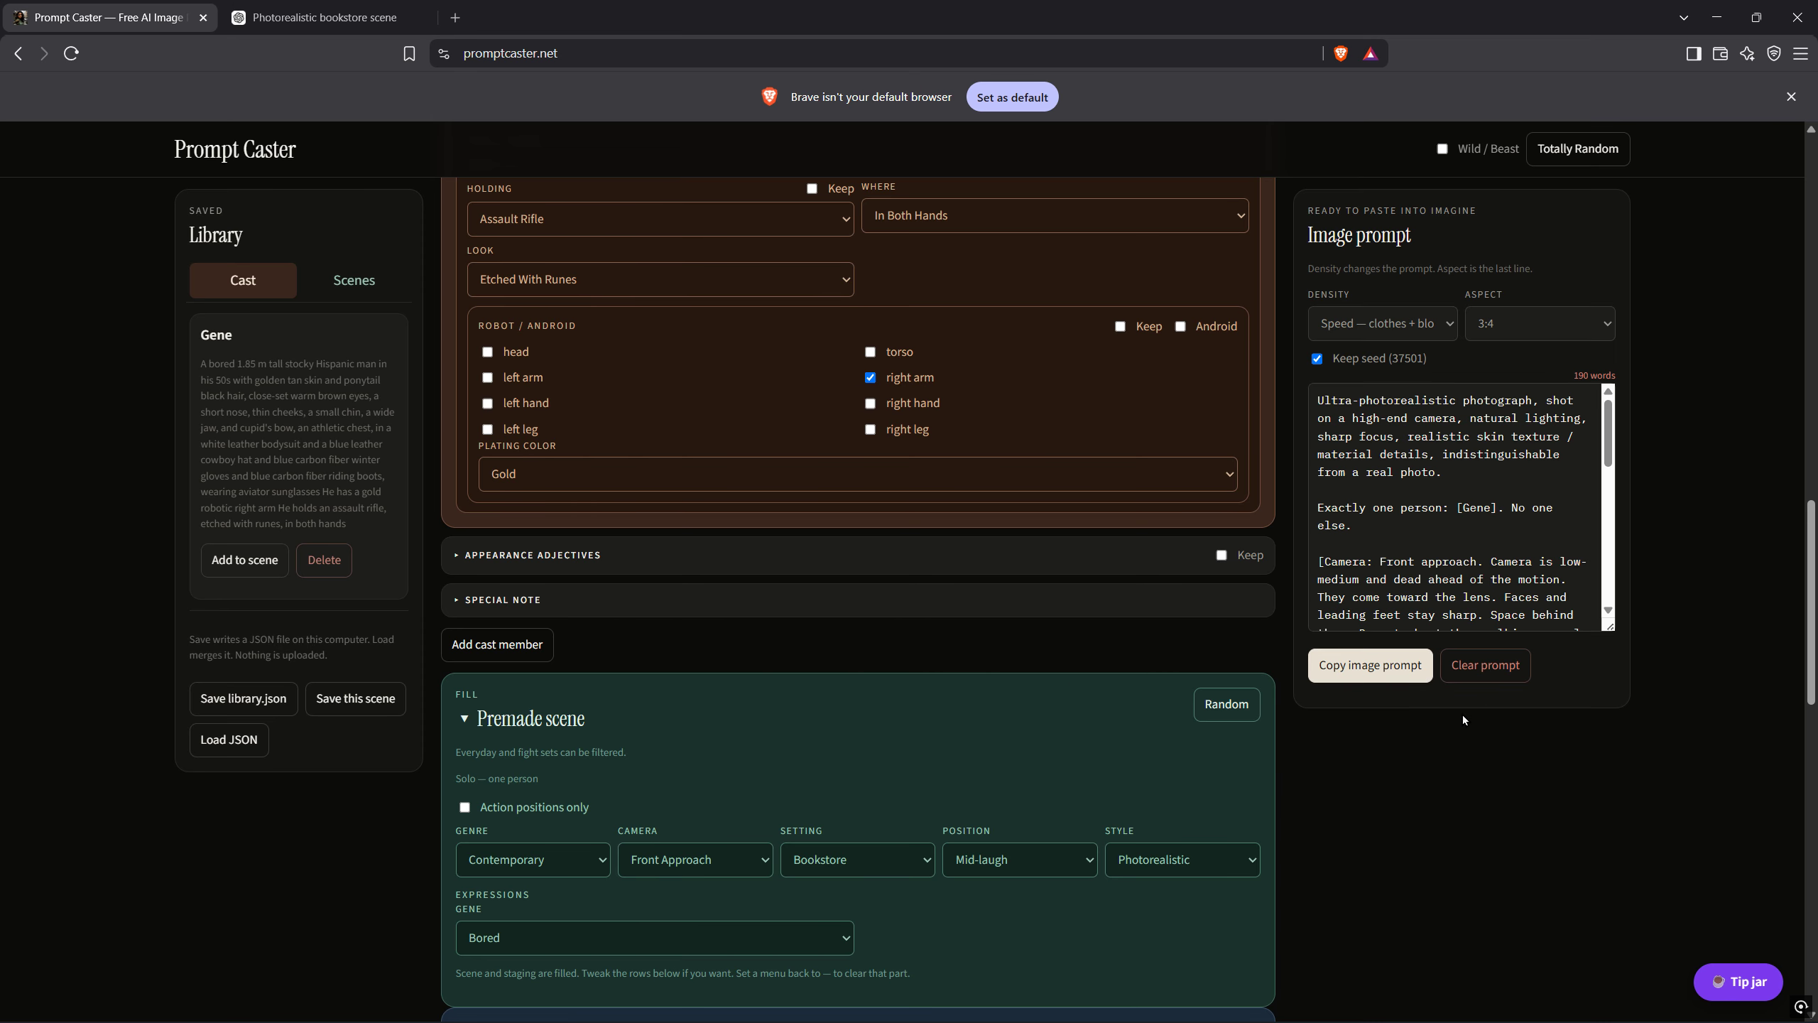
# Append Cool Guy to the cast member's name and save the renamed character to the cast library
pyautogui.scroll(3, 1088, 623)
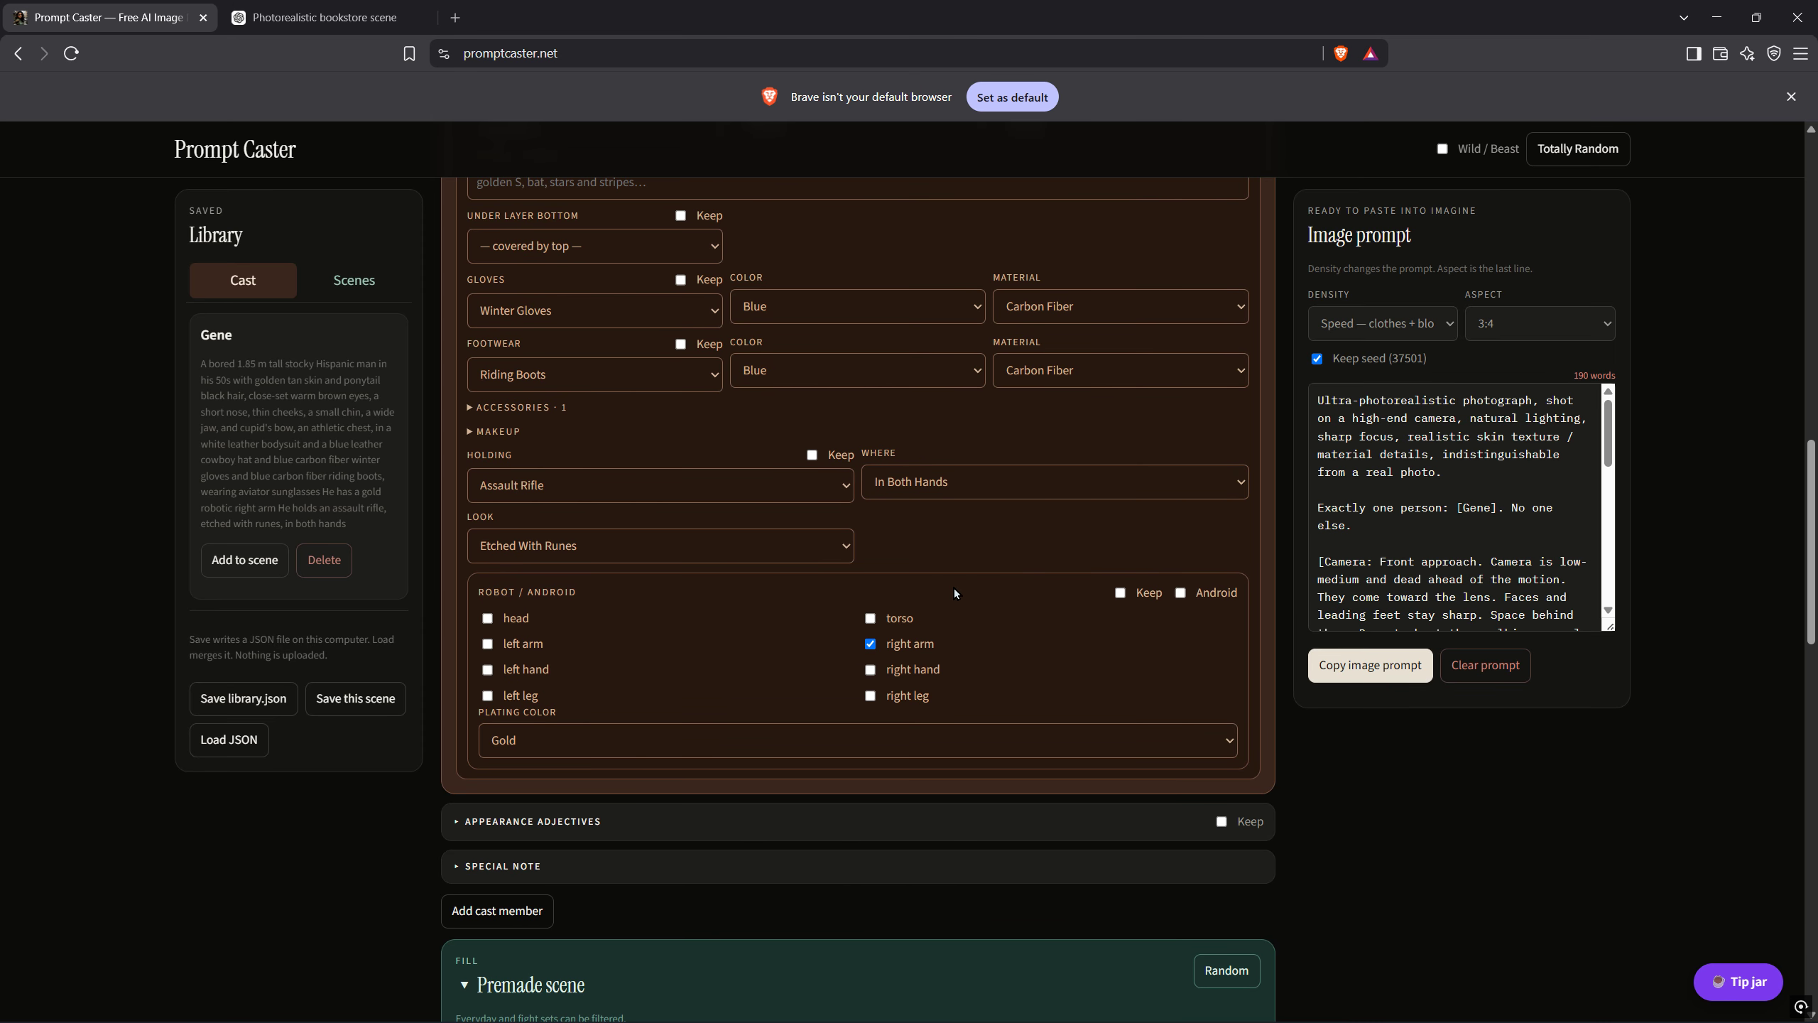
pyautogui.scroll(15, 956, 588)
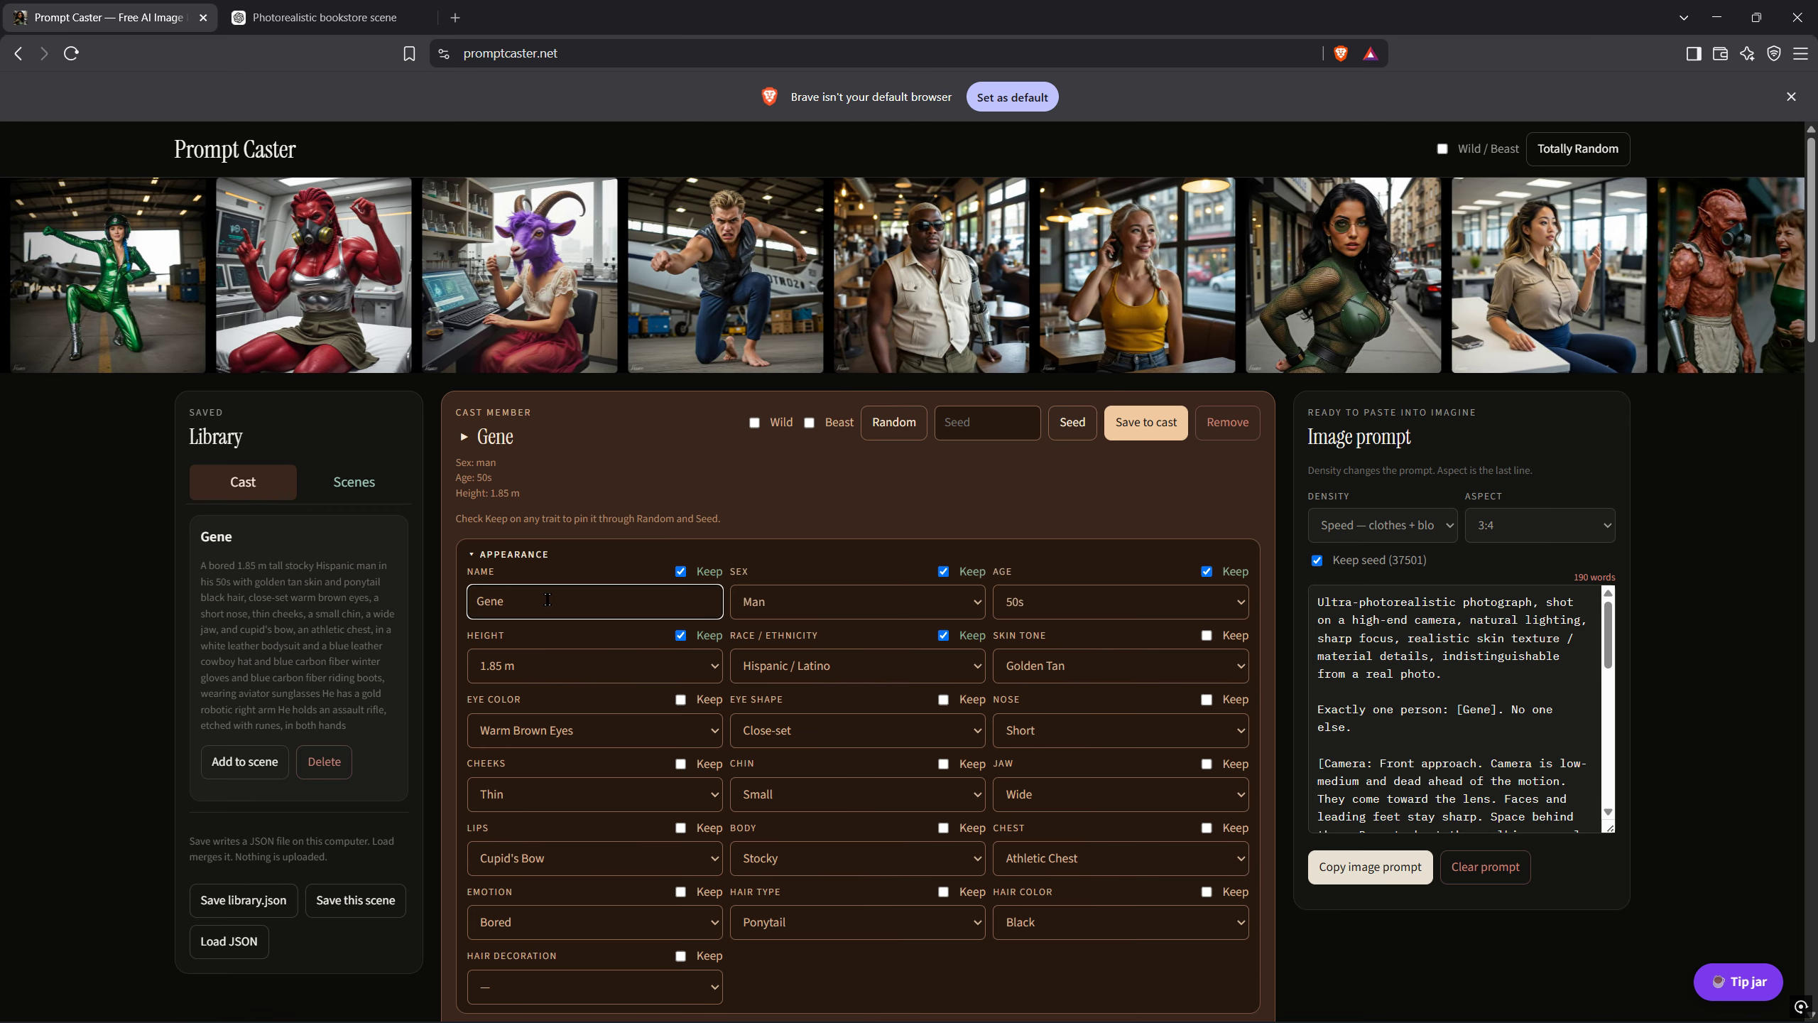
pyautogui.write('Cool')
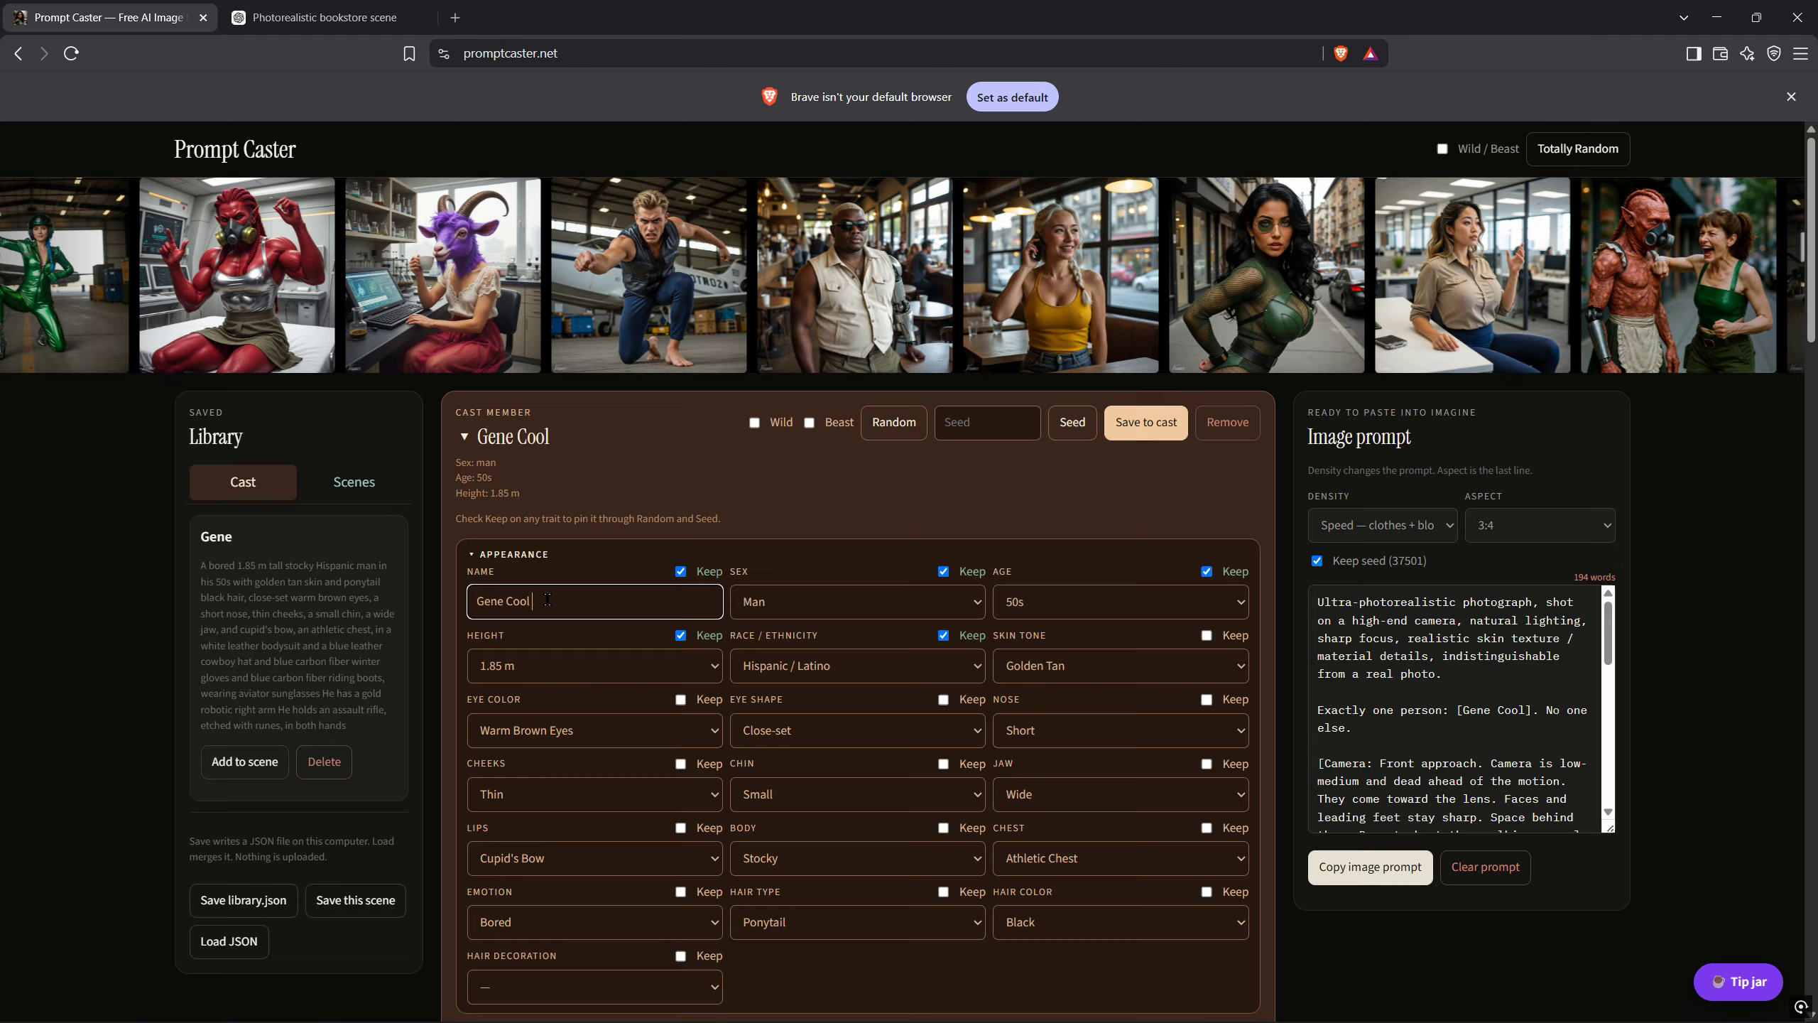
pyautogui.write(' Guy')
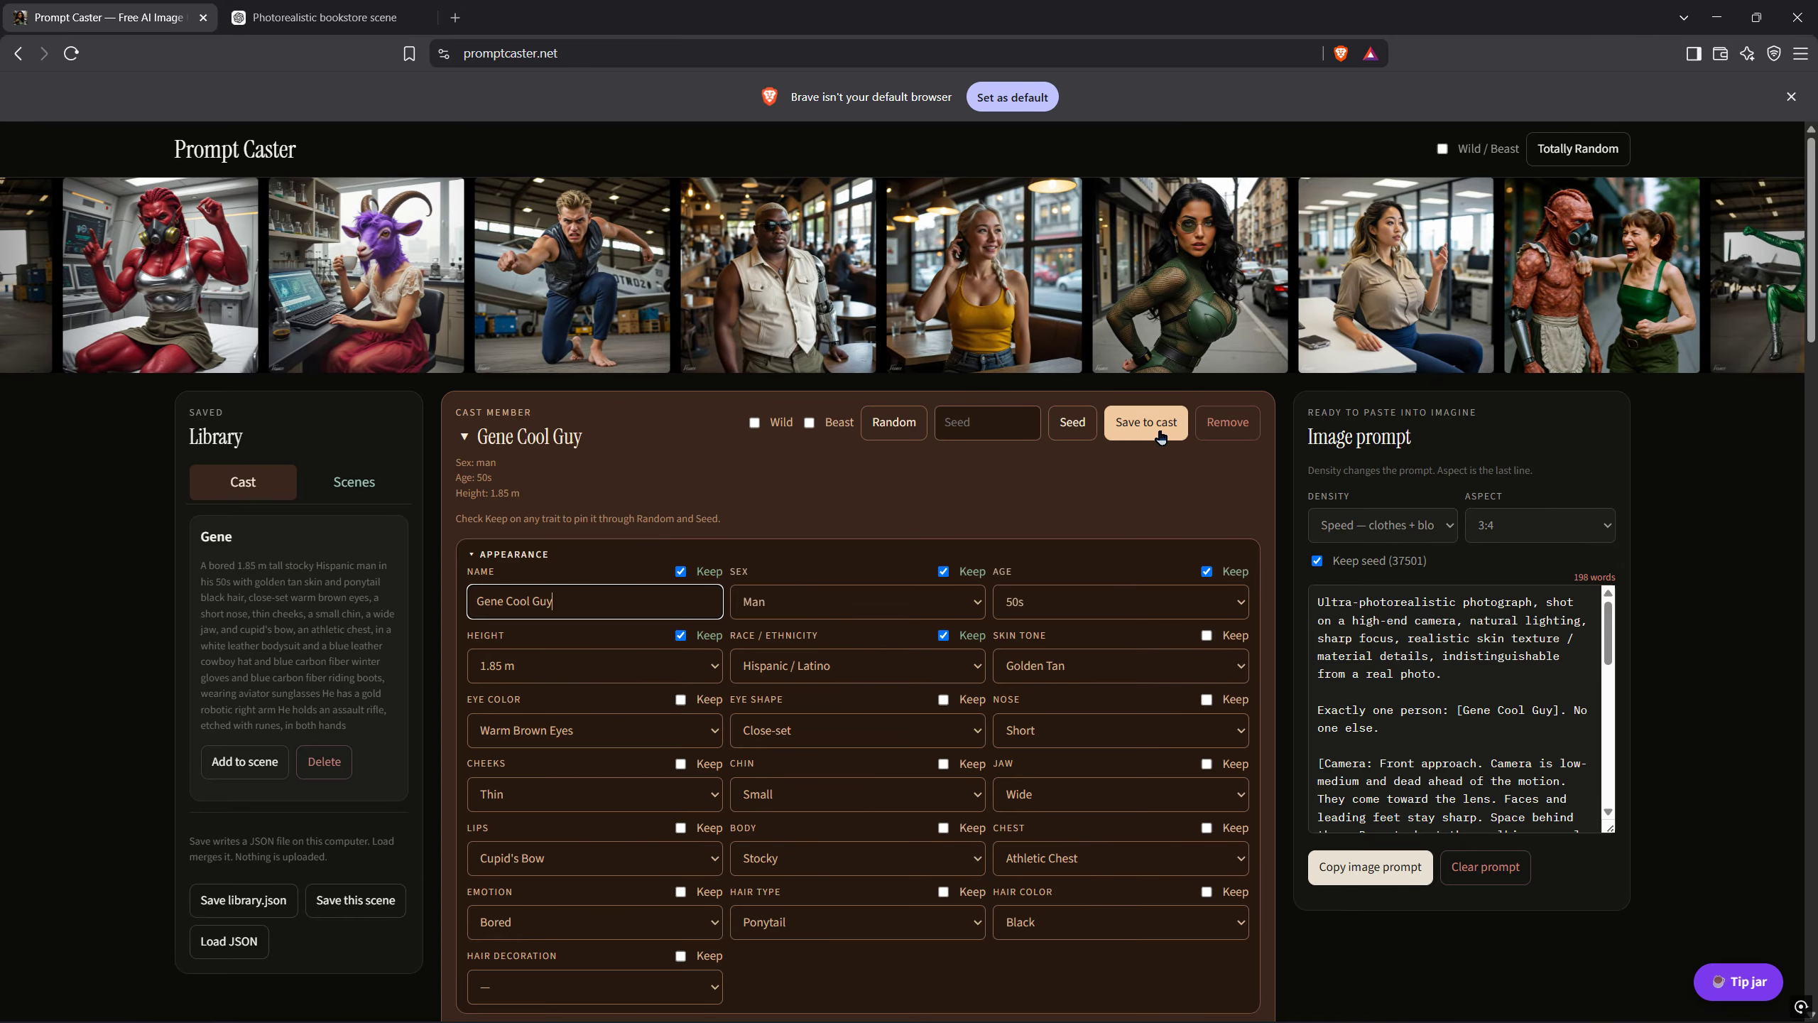
pyautogui.click(1159, 429)
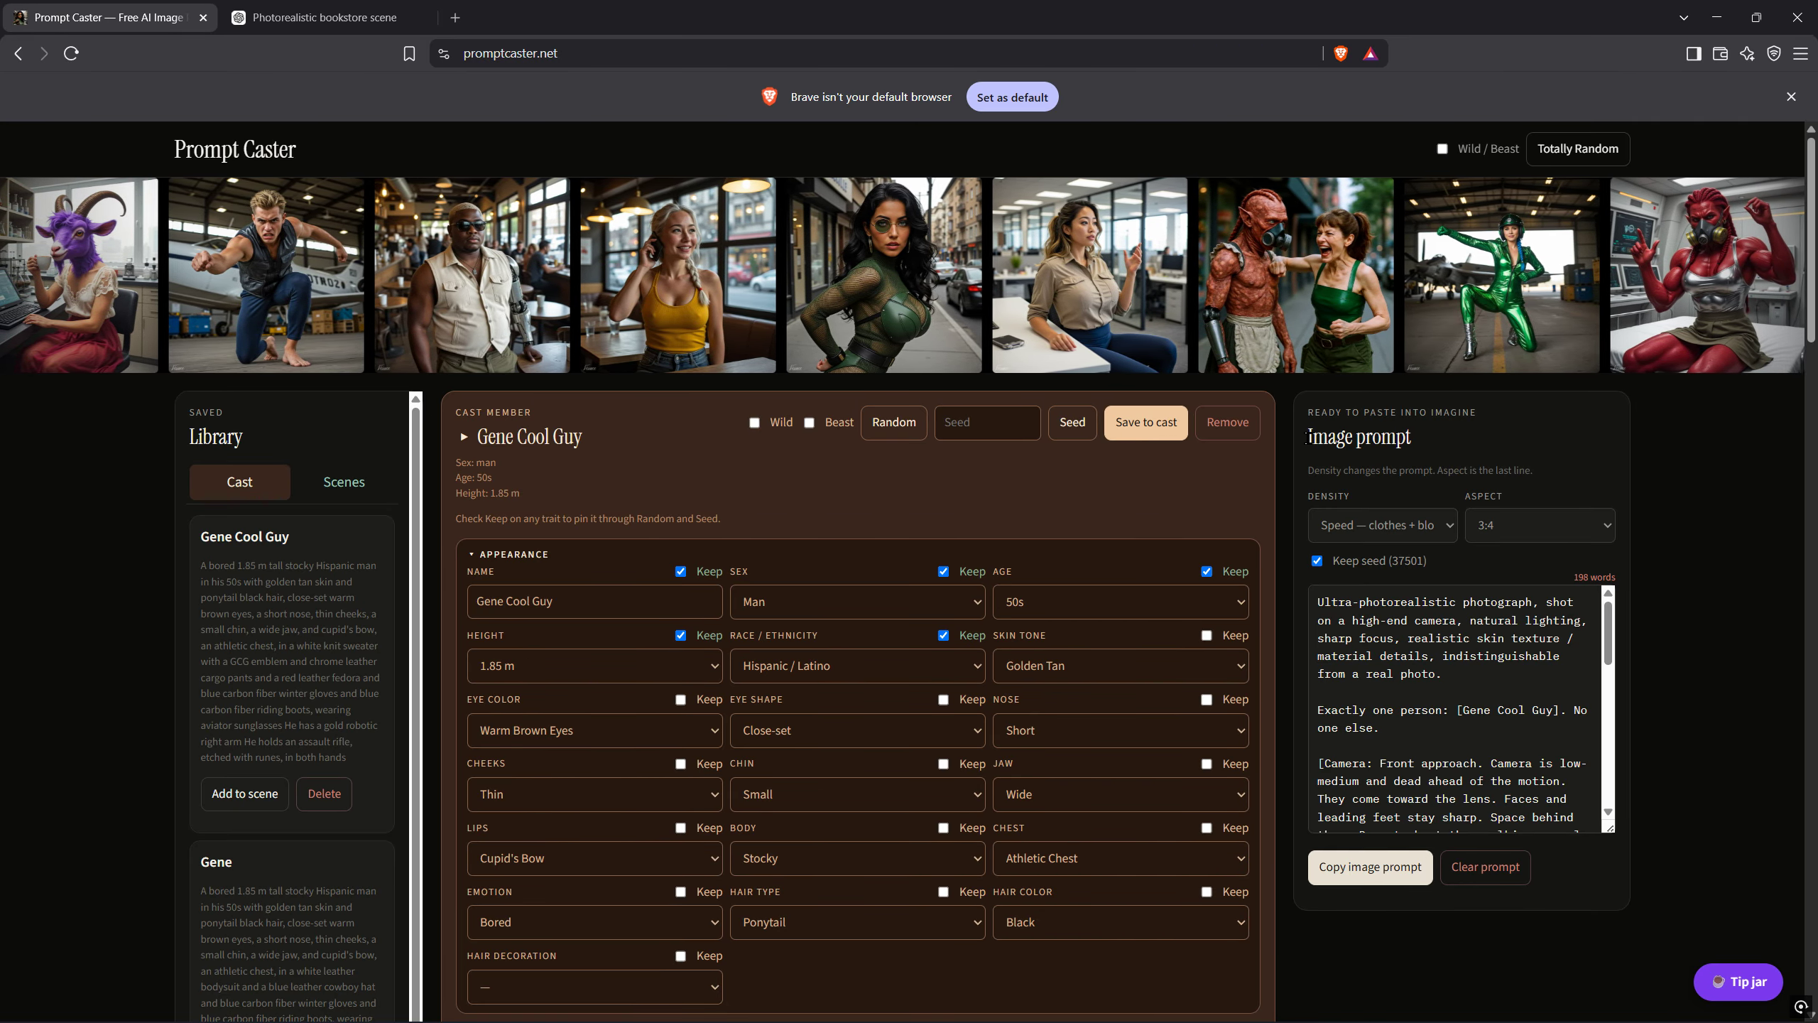
# Collapse the first cast member, add a second one and enable Beast for it
pyautogui.click(514, 436)
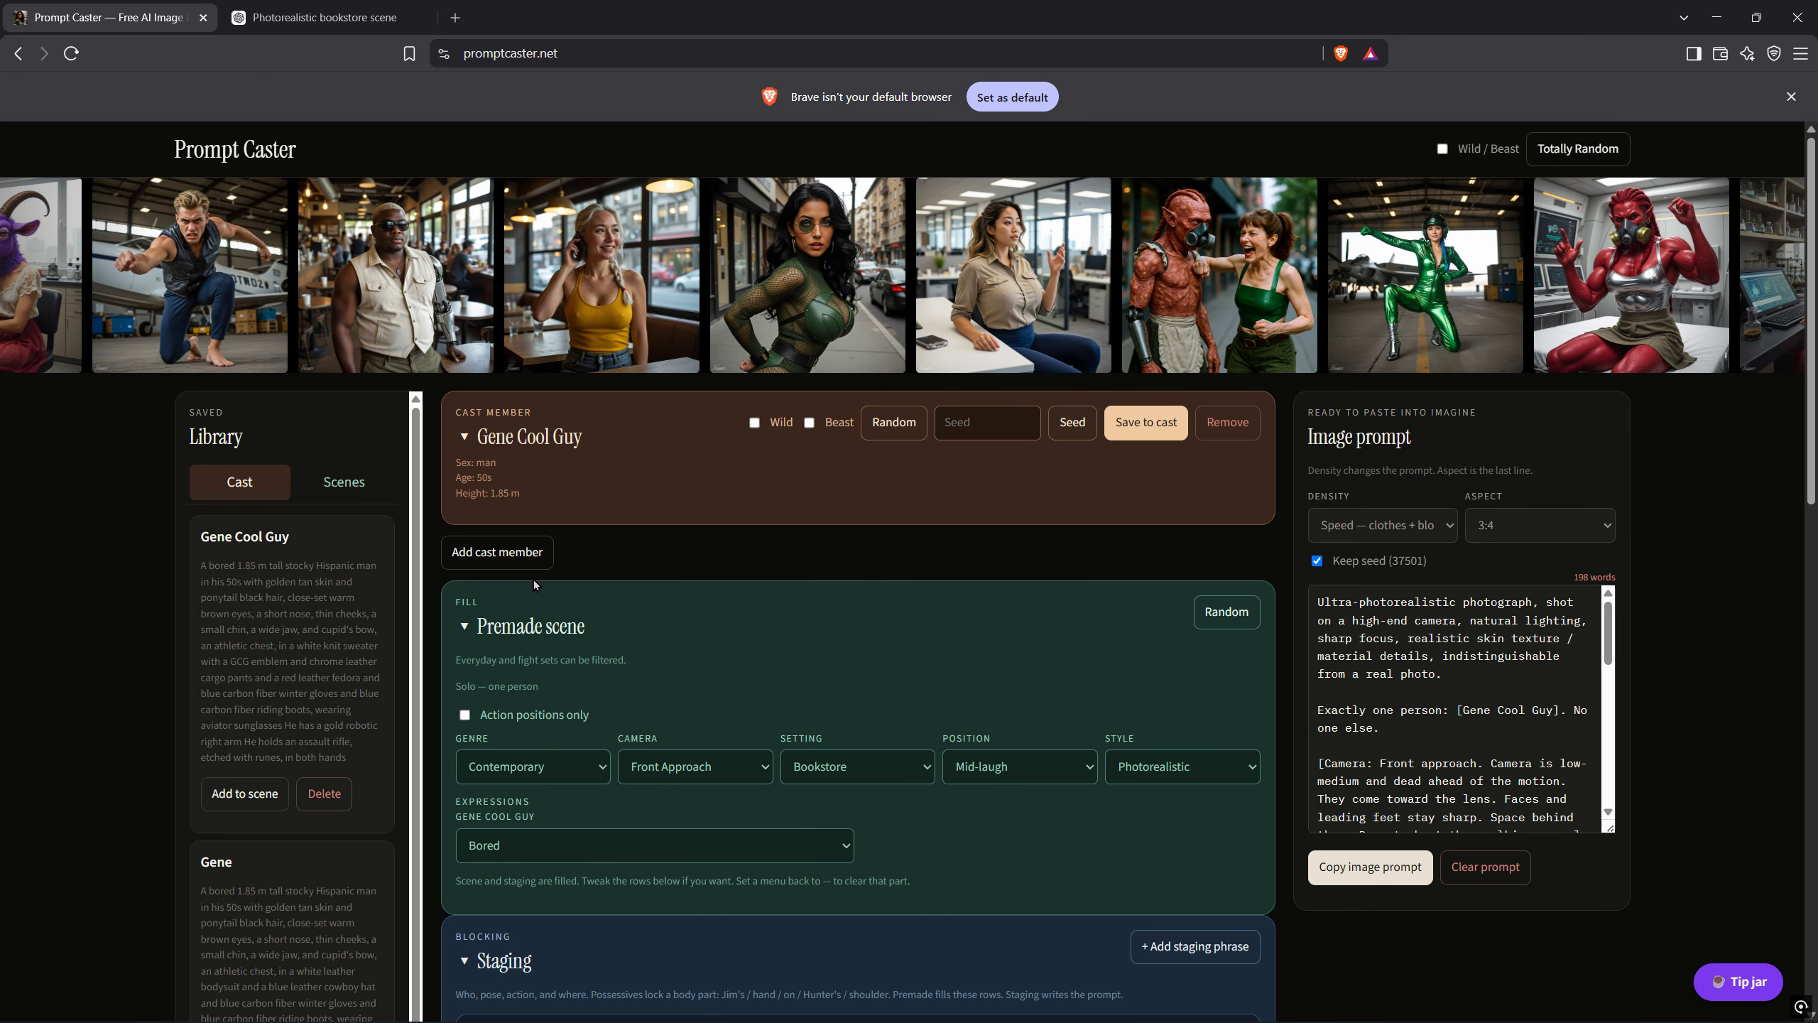
pyautogui.click(478, 551)
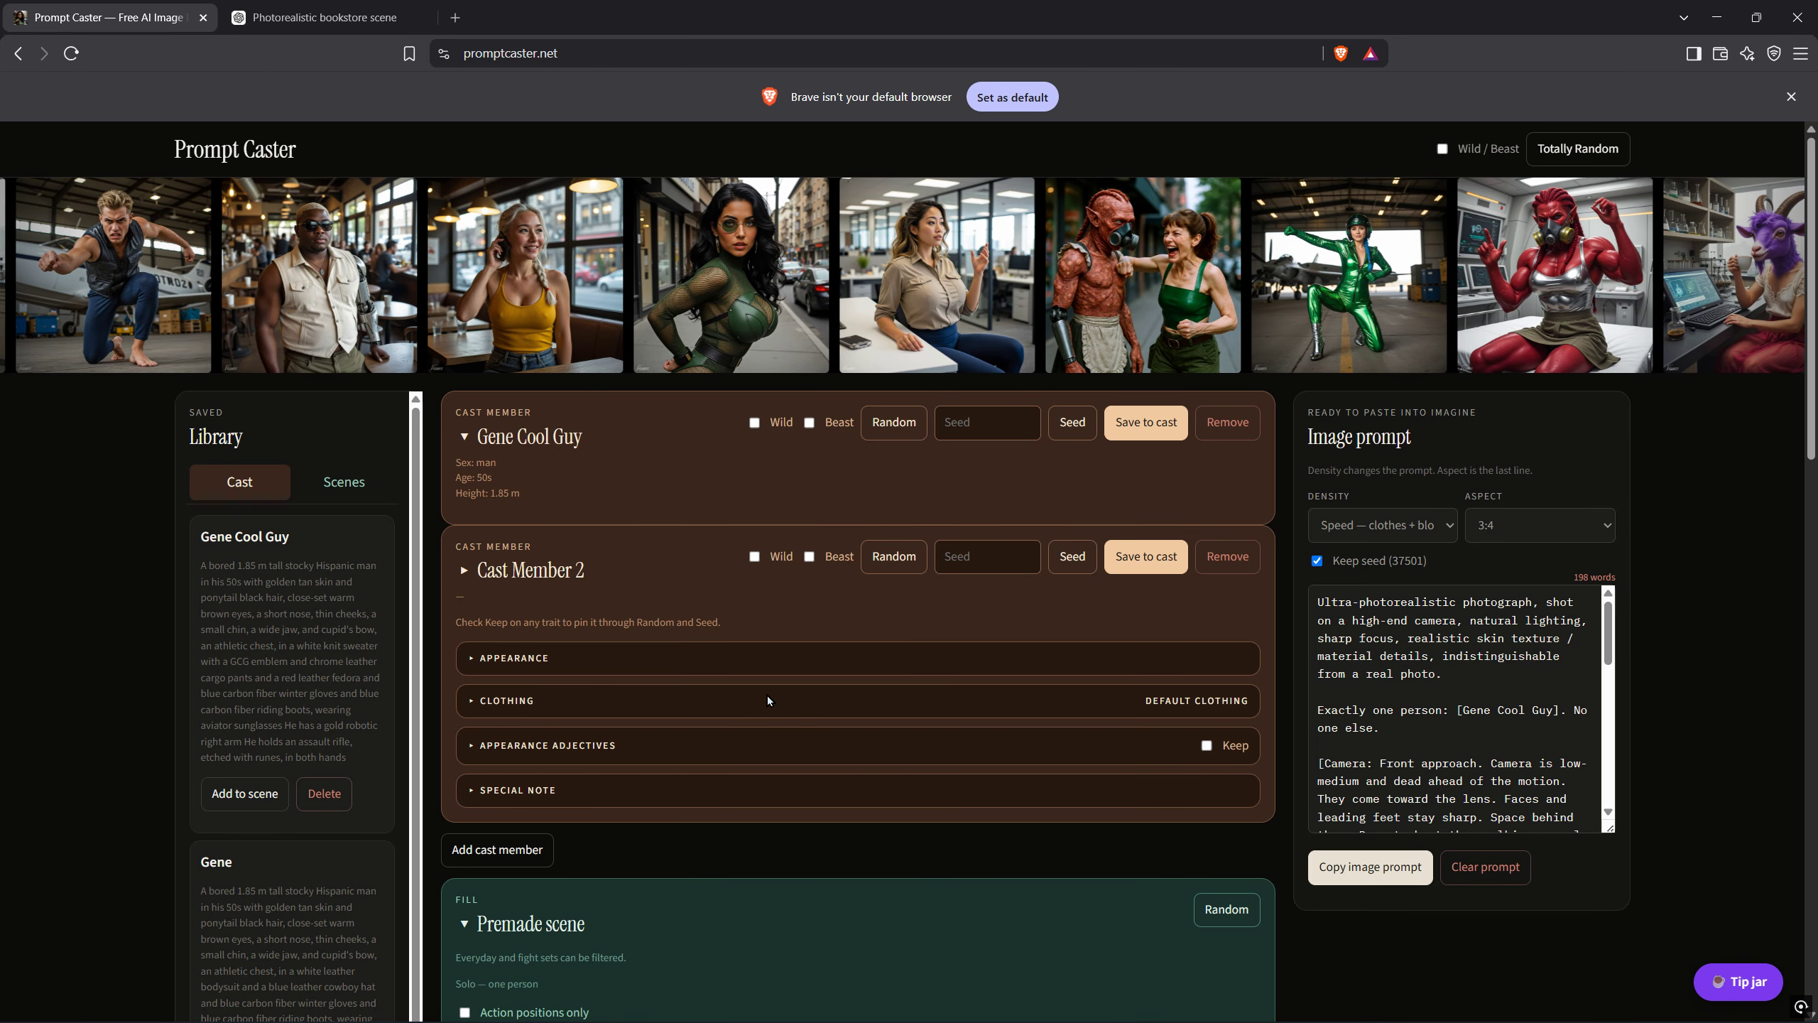
pyautogui.click(811, 557)
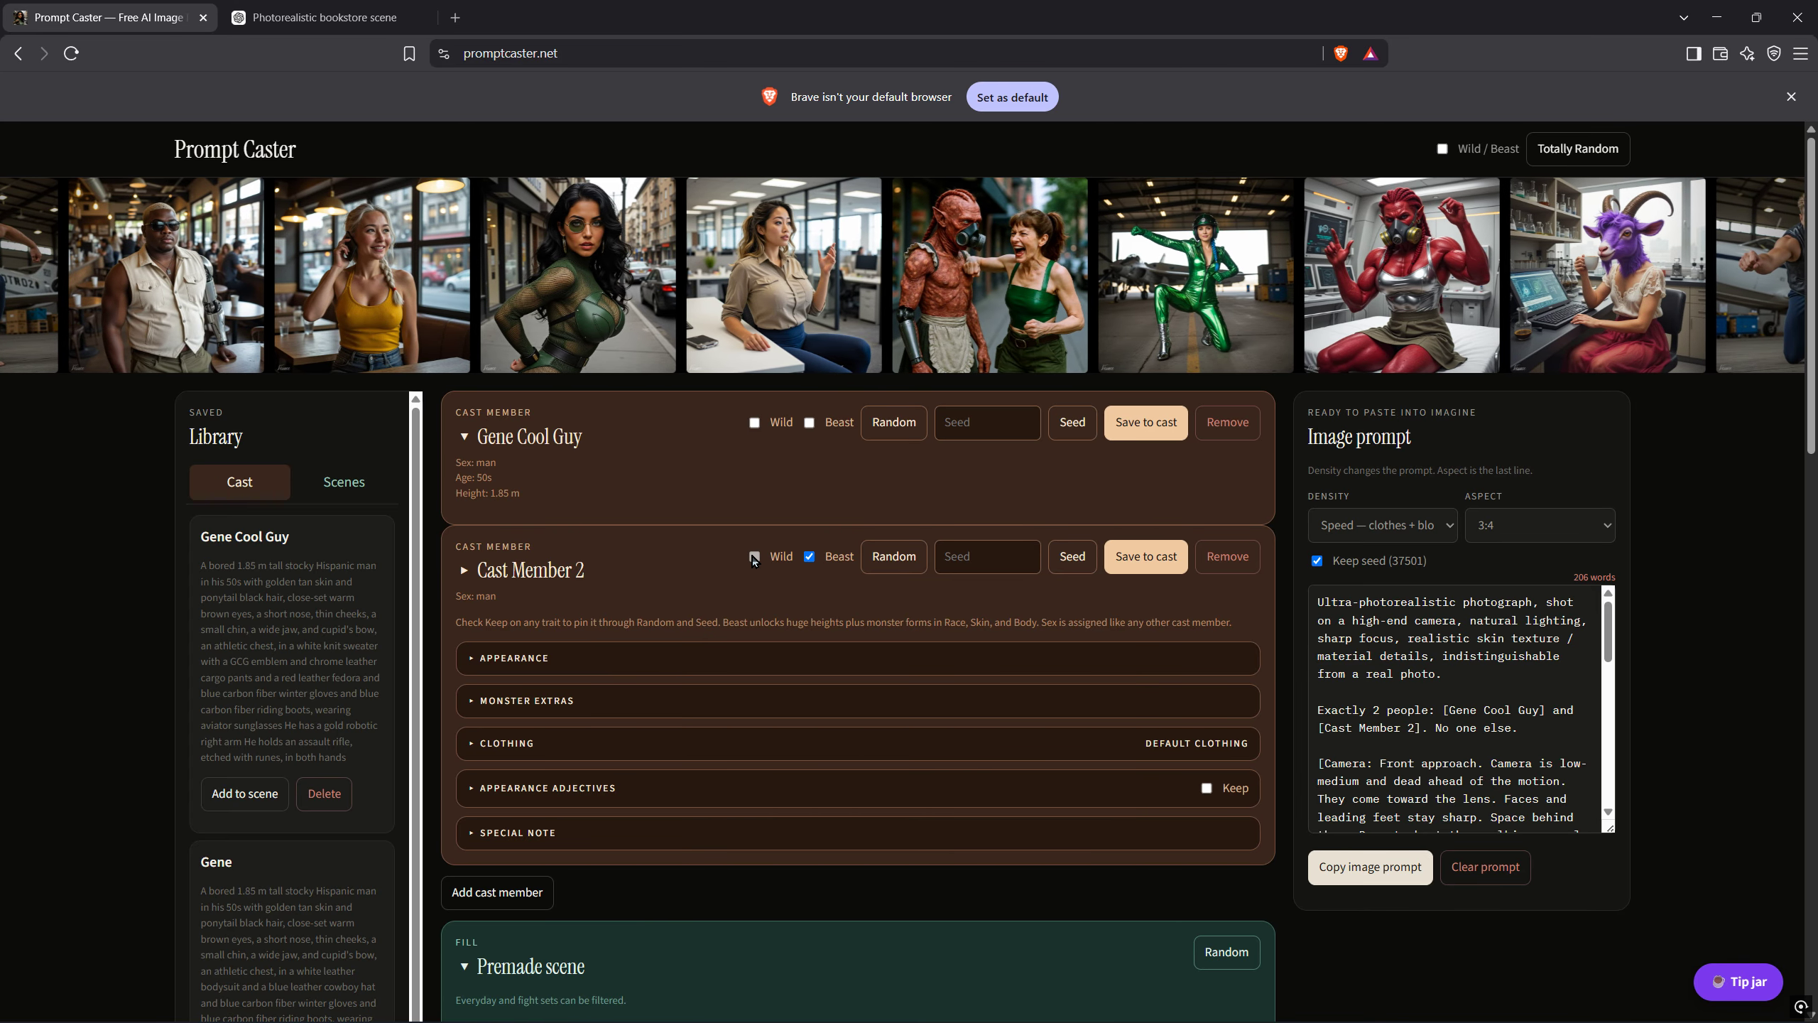
# Switch the second cast member between the Wild and Beast options to compare the trait sections they offer, ending on Beast
pyautogui.click(809, 558)
pyautogui.click(753, 558)
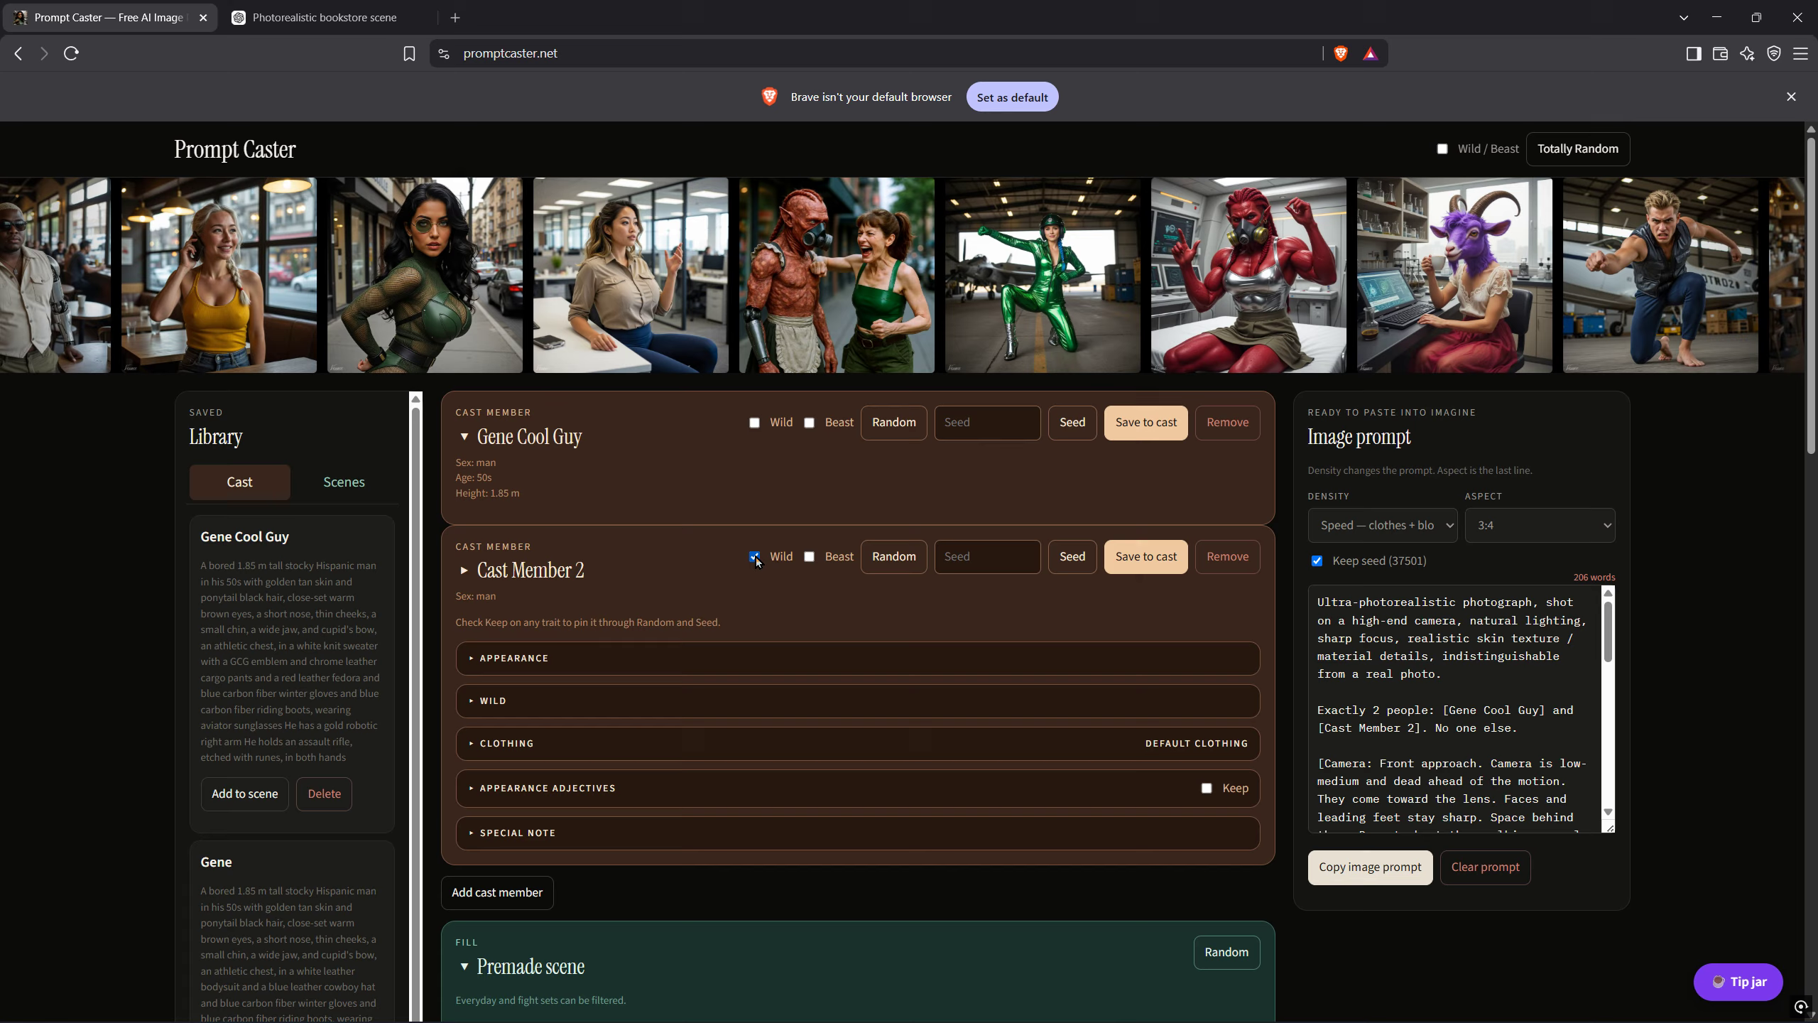
pyautogui.click(754, 557)
pyautogui.click(809, 557)
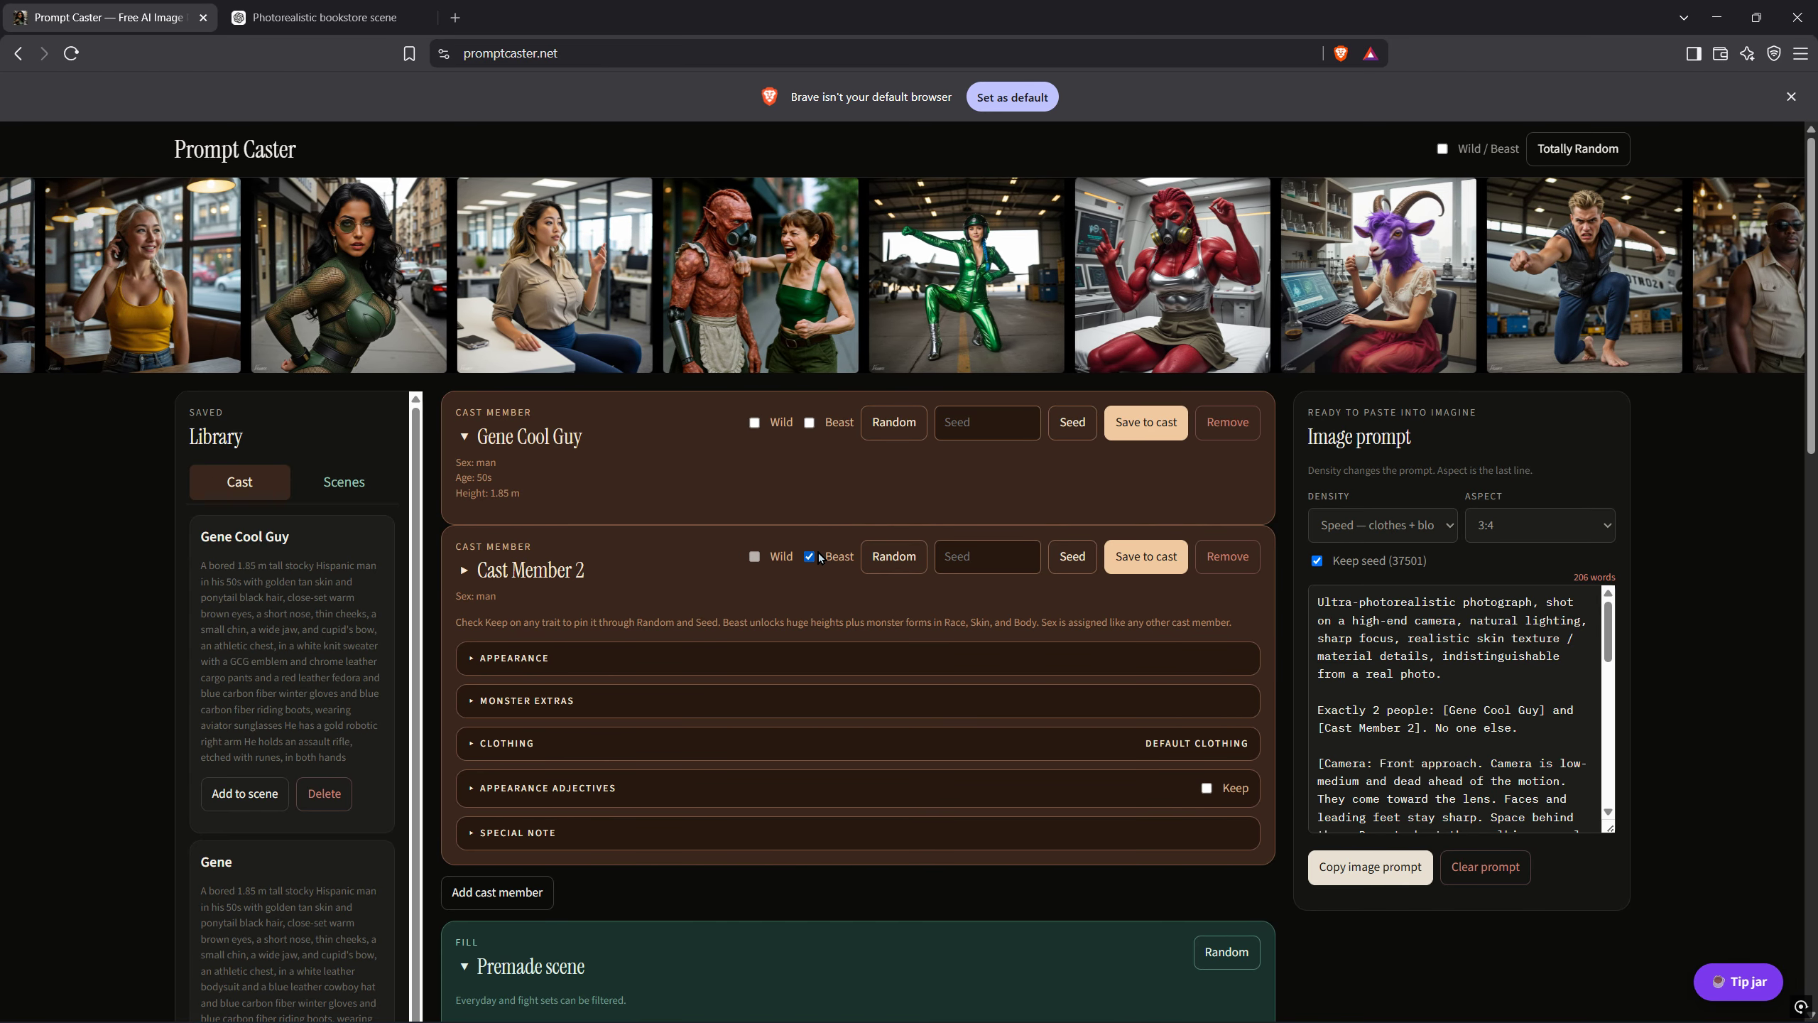
pyautogui.click(809, 558)
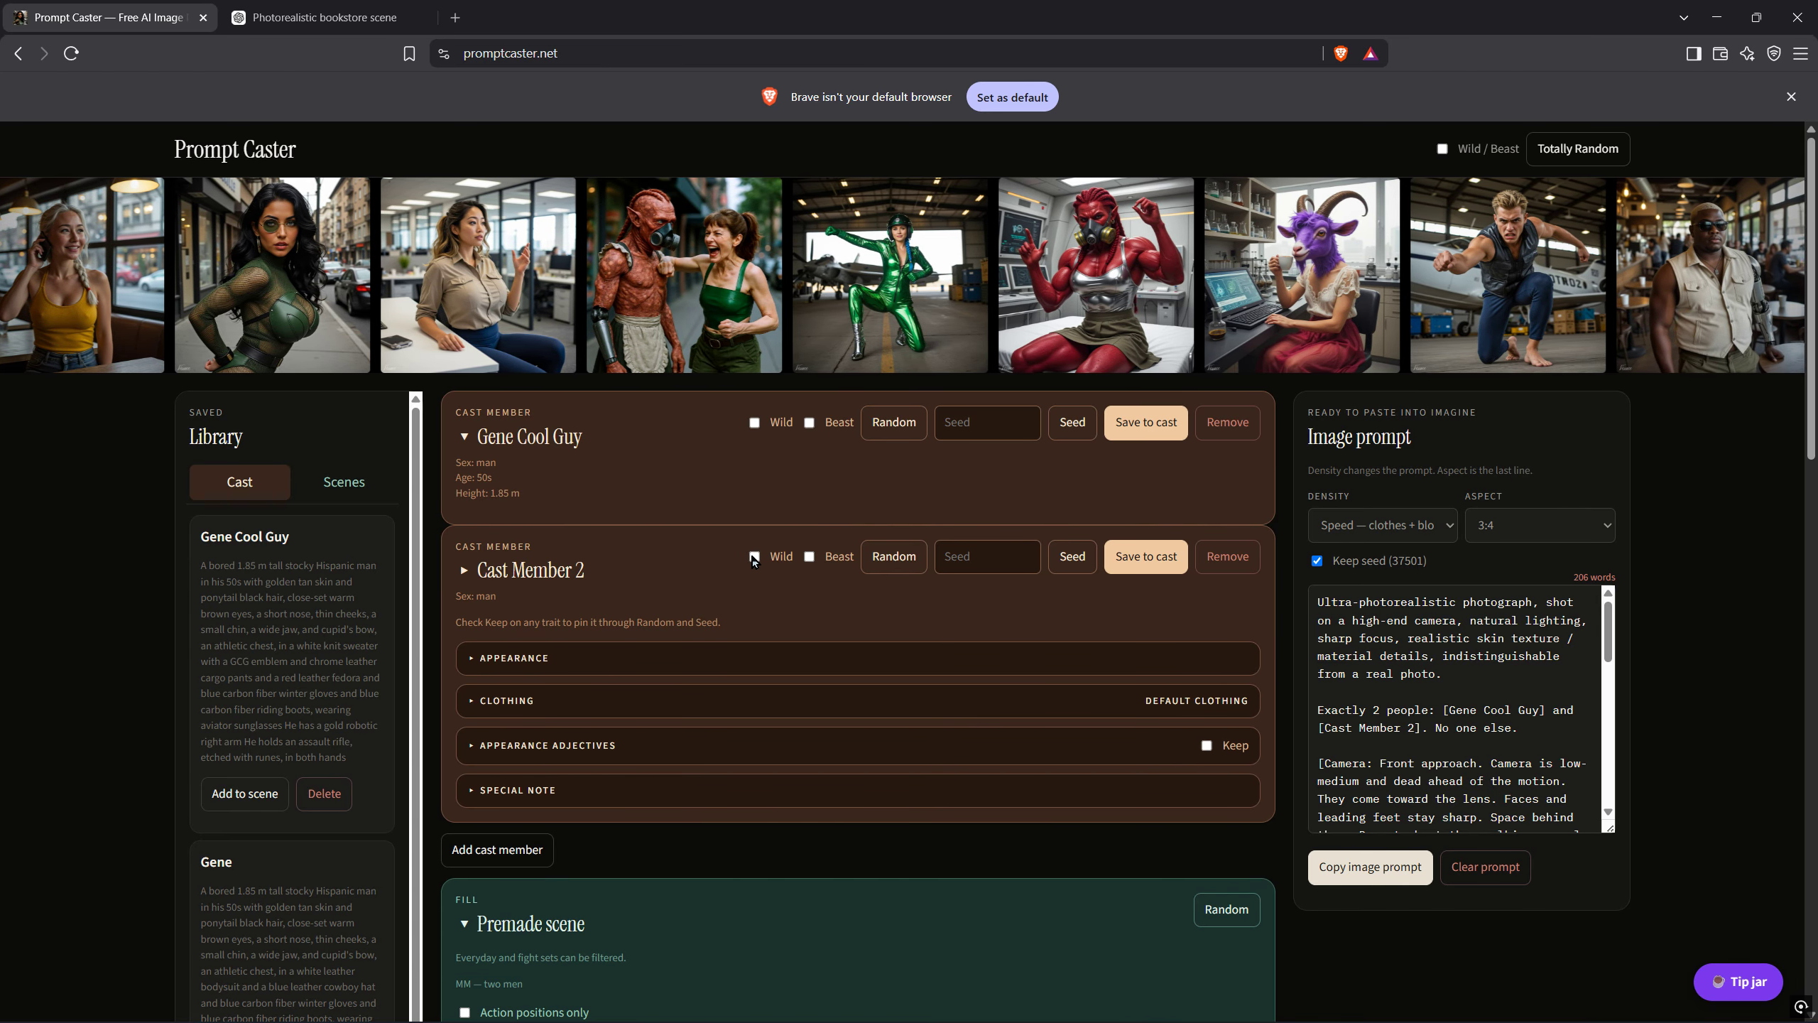
pyautogui.click(753, 557)
pyautogui.click(810, 559)
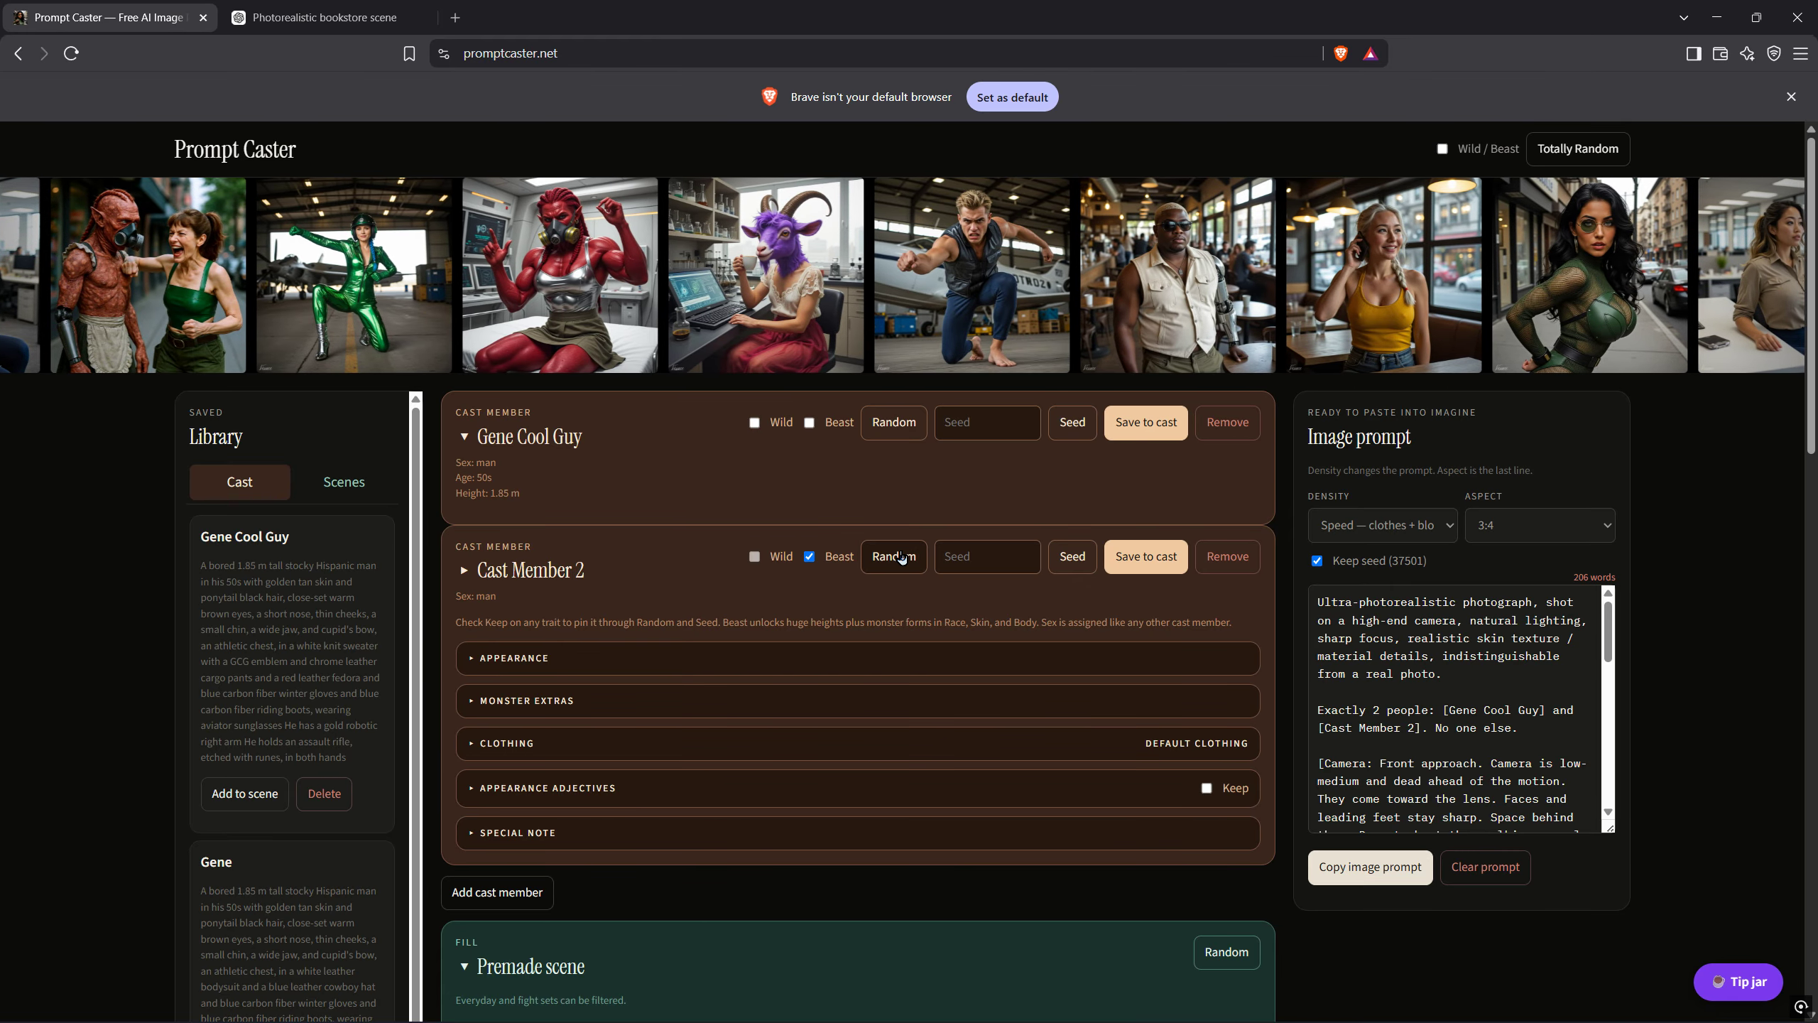
# Generate random traits for the second cast member using the Beast option
pyautogui.click(901, 558)
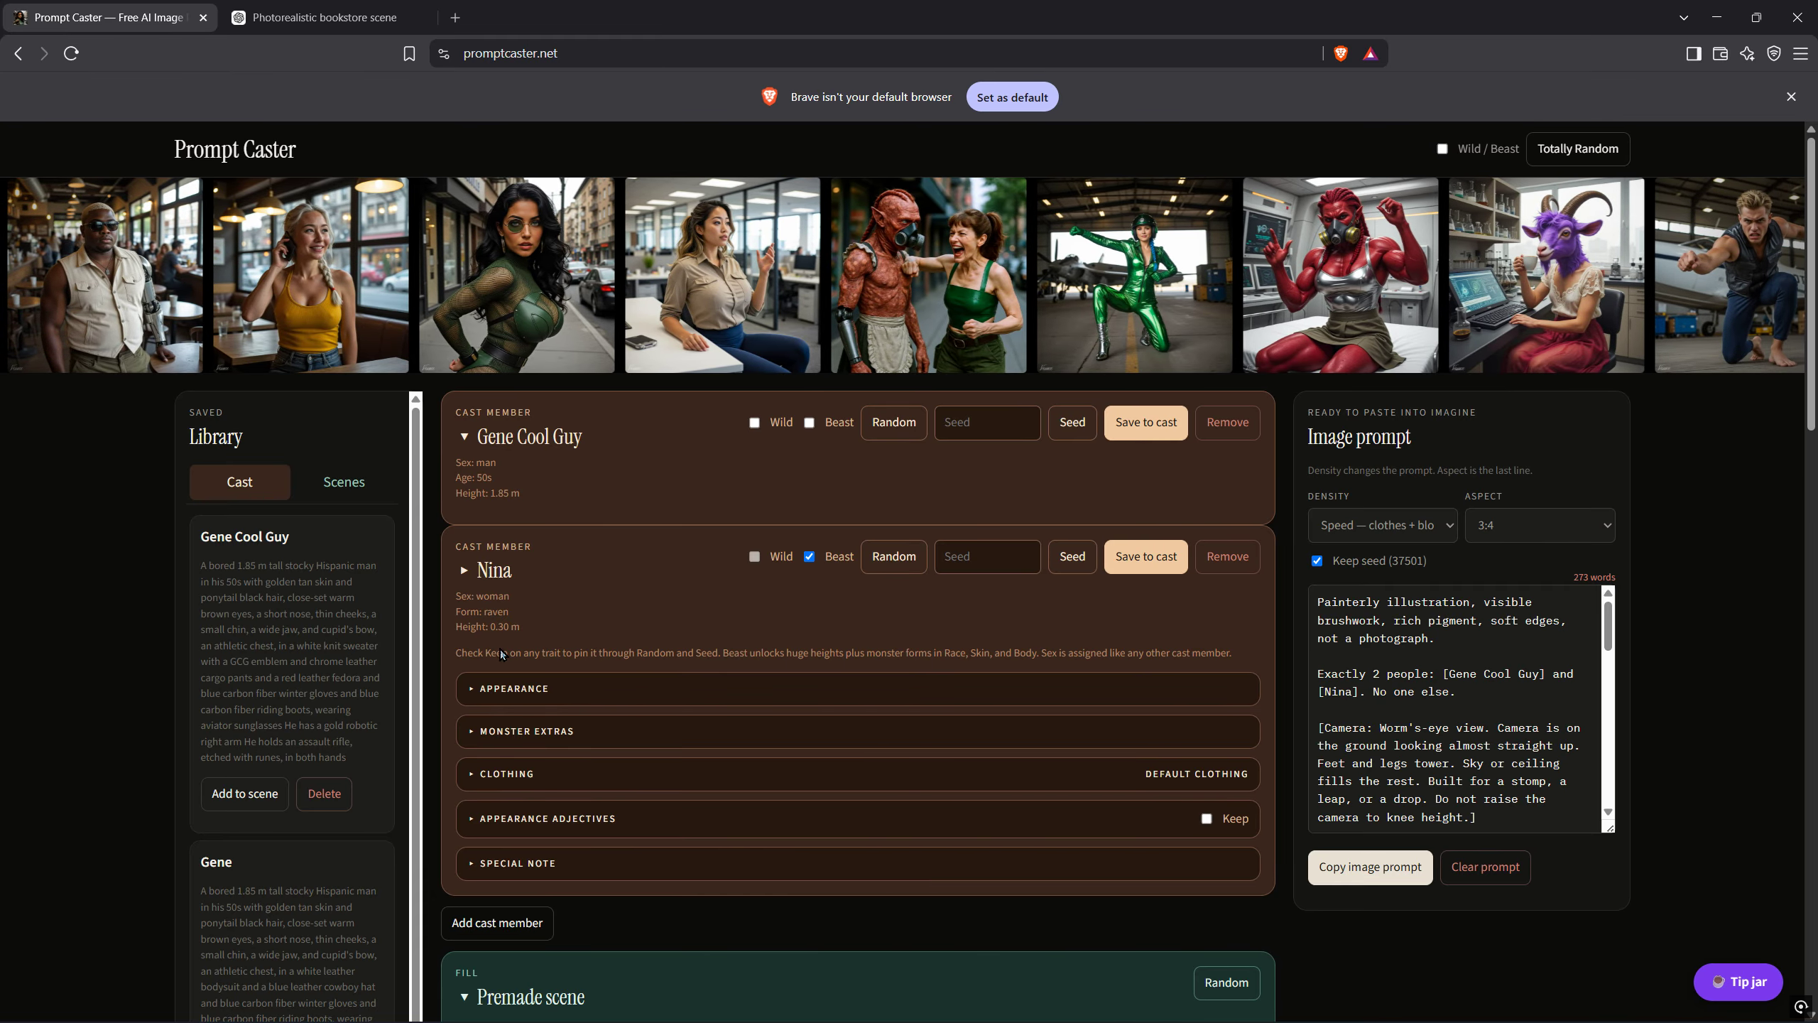
pyautogui.scroll(-1, 1100, 627)
pyautogui.scroll(-5, 1100, 628)
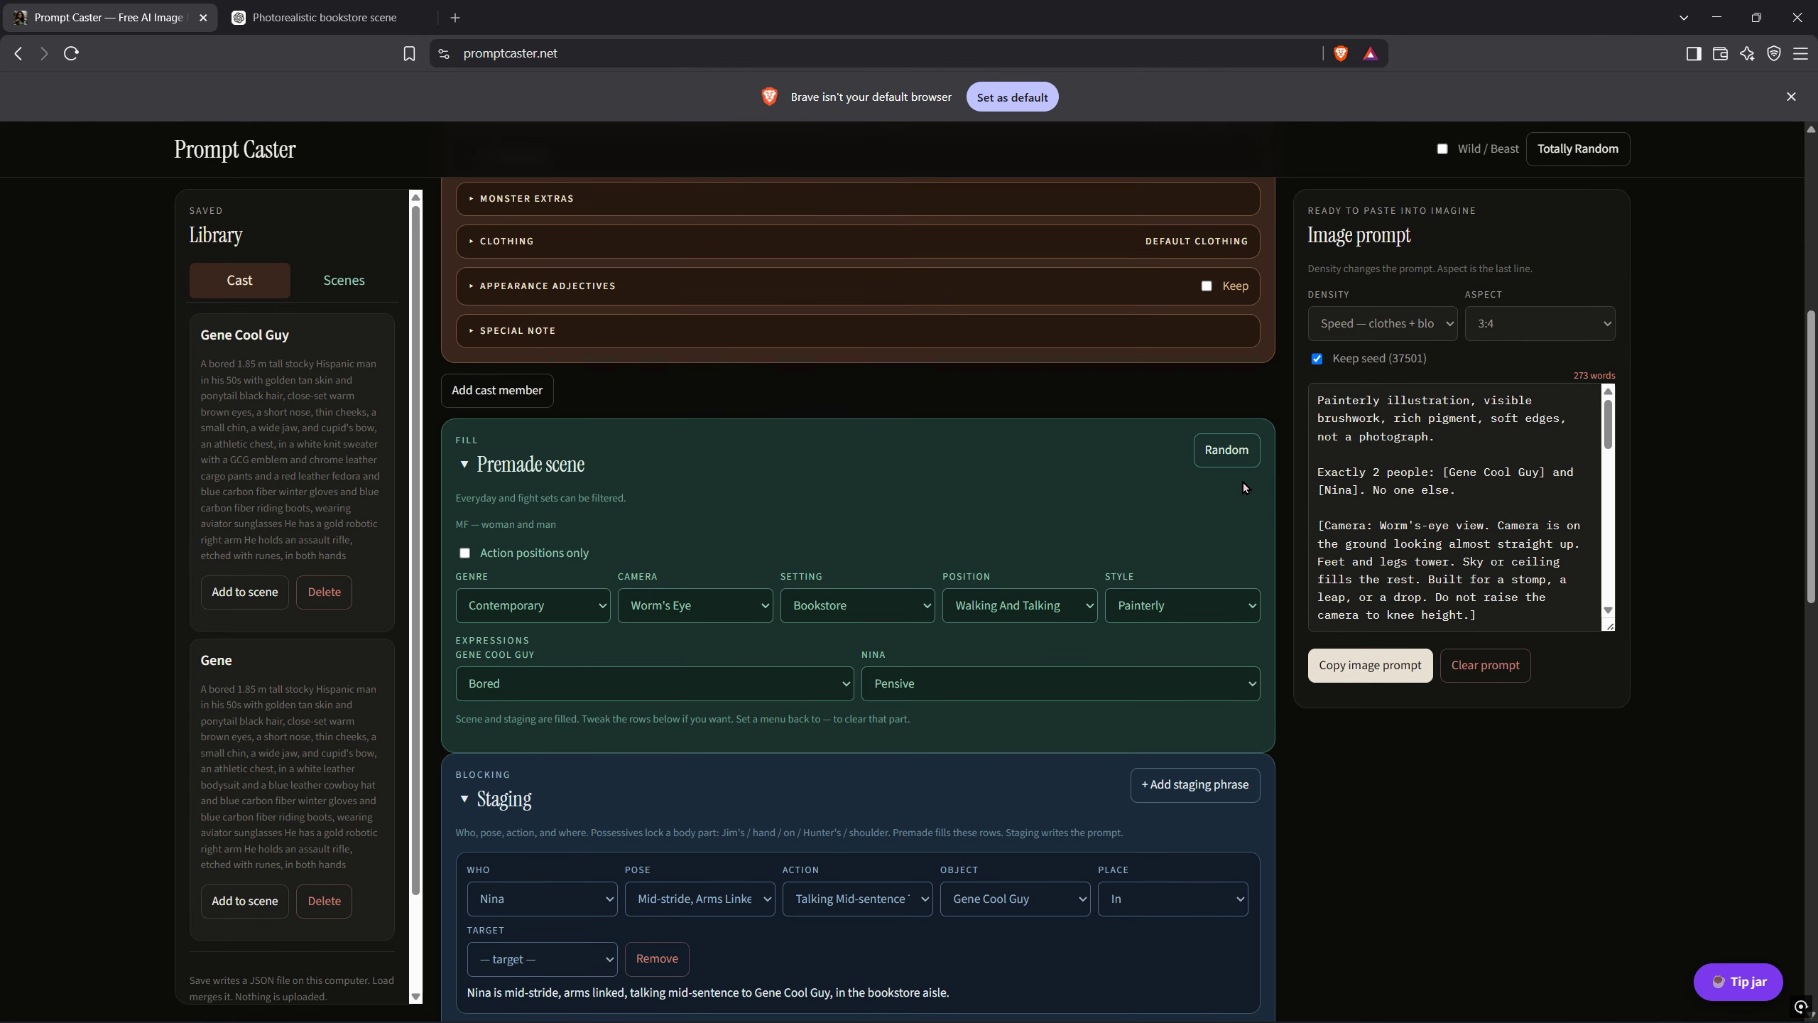
# Set the premade scene's camera to Close-up and keep the Walking And Talking position
pyautogui.click(760, 603)
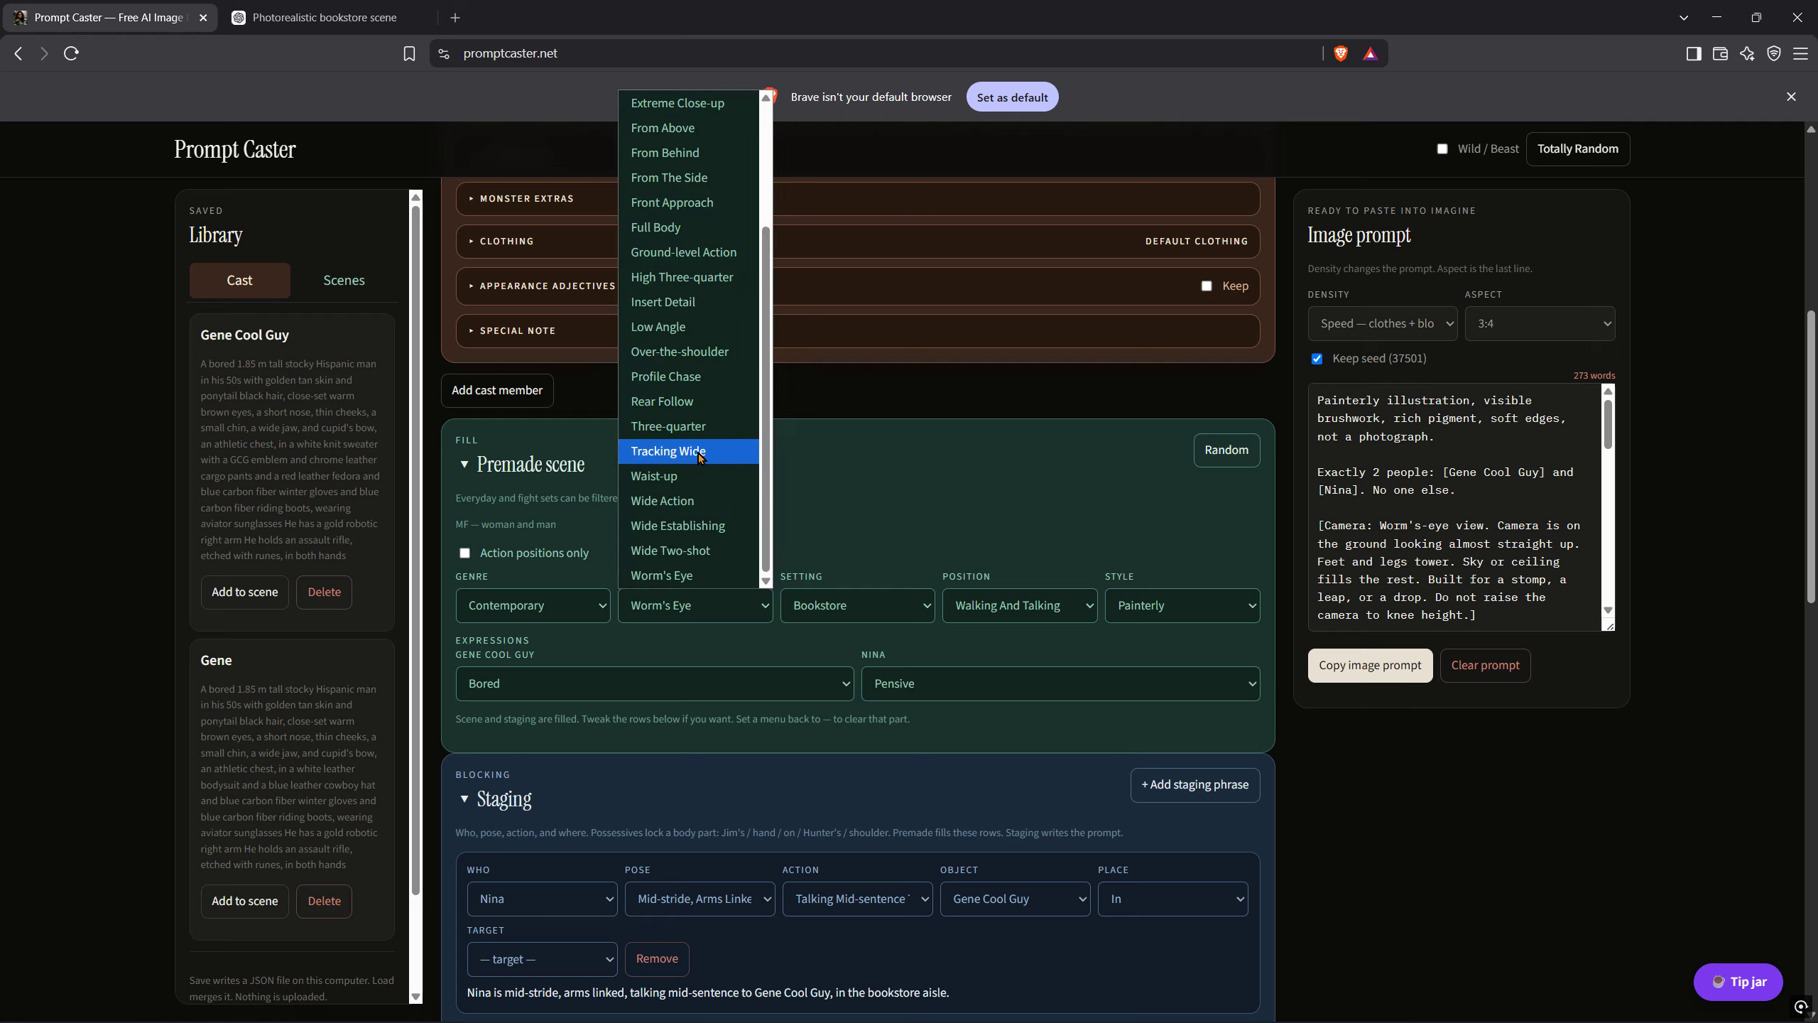
pyautogui.scroll(3, 654, 379)
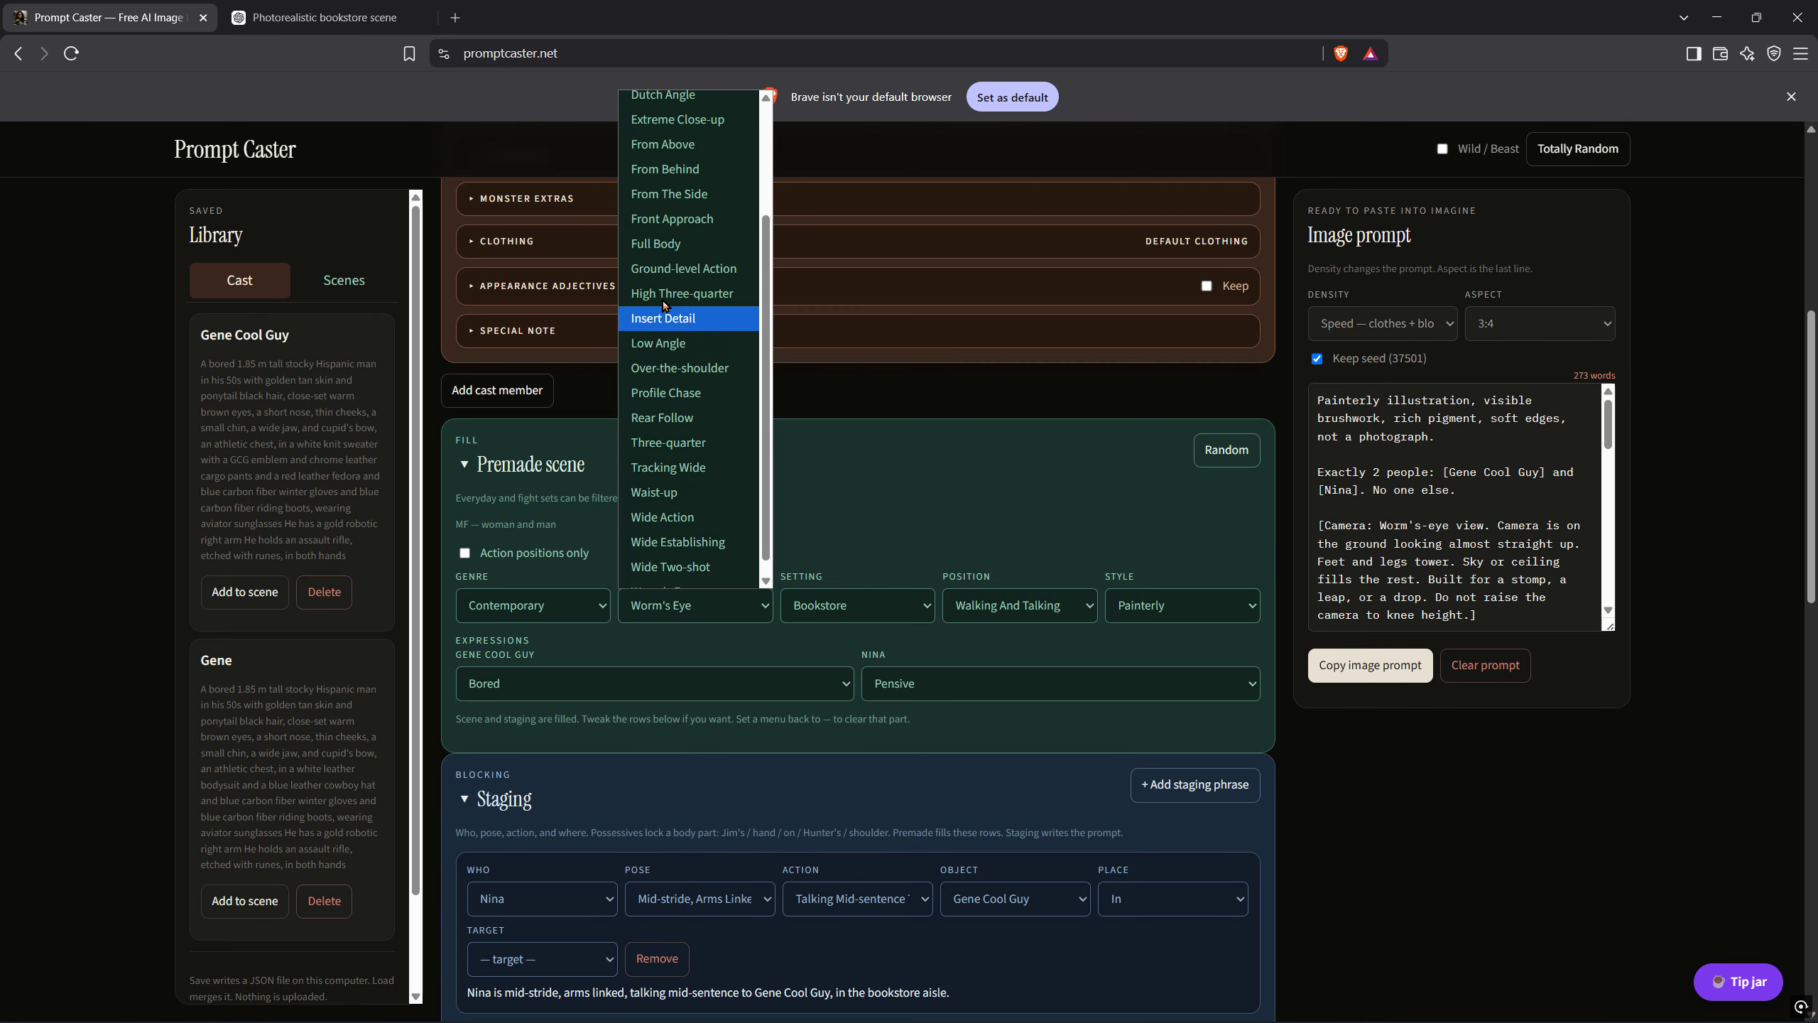
pyautogui.click(663, 152)
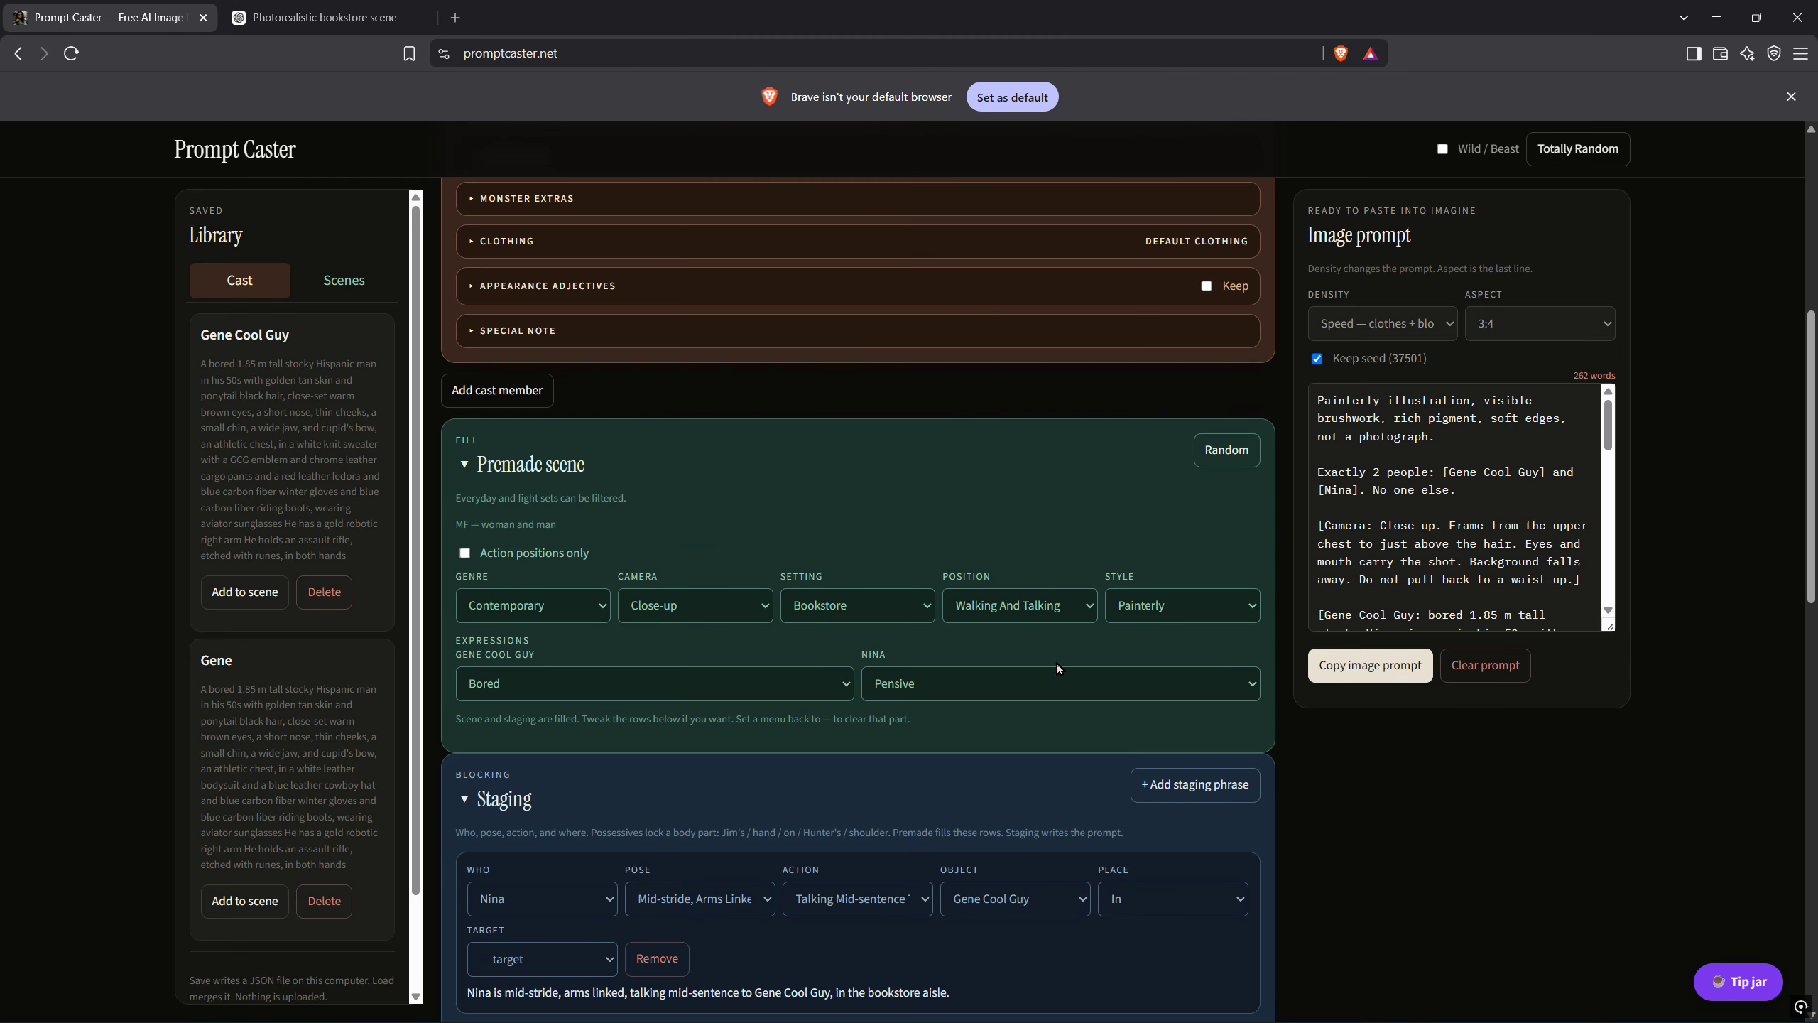
pyautogui.click(1089, 607)
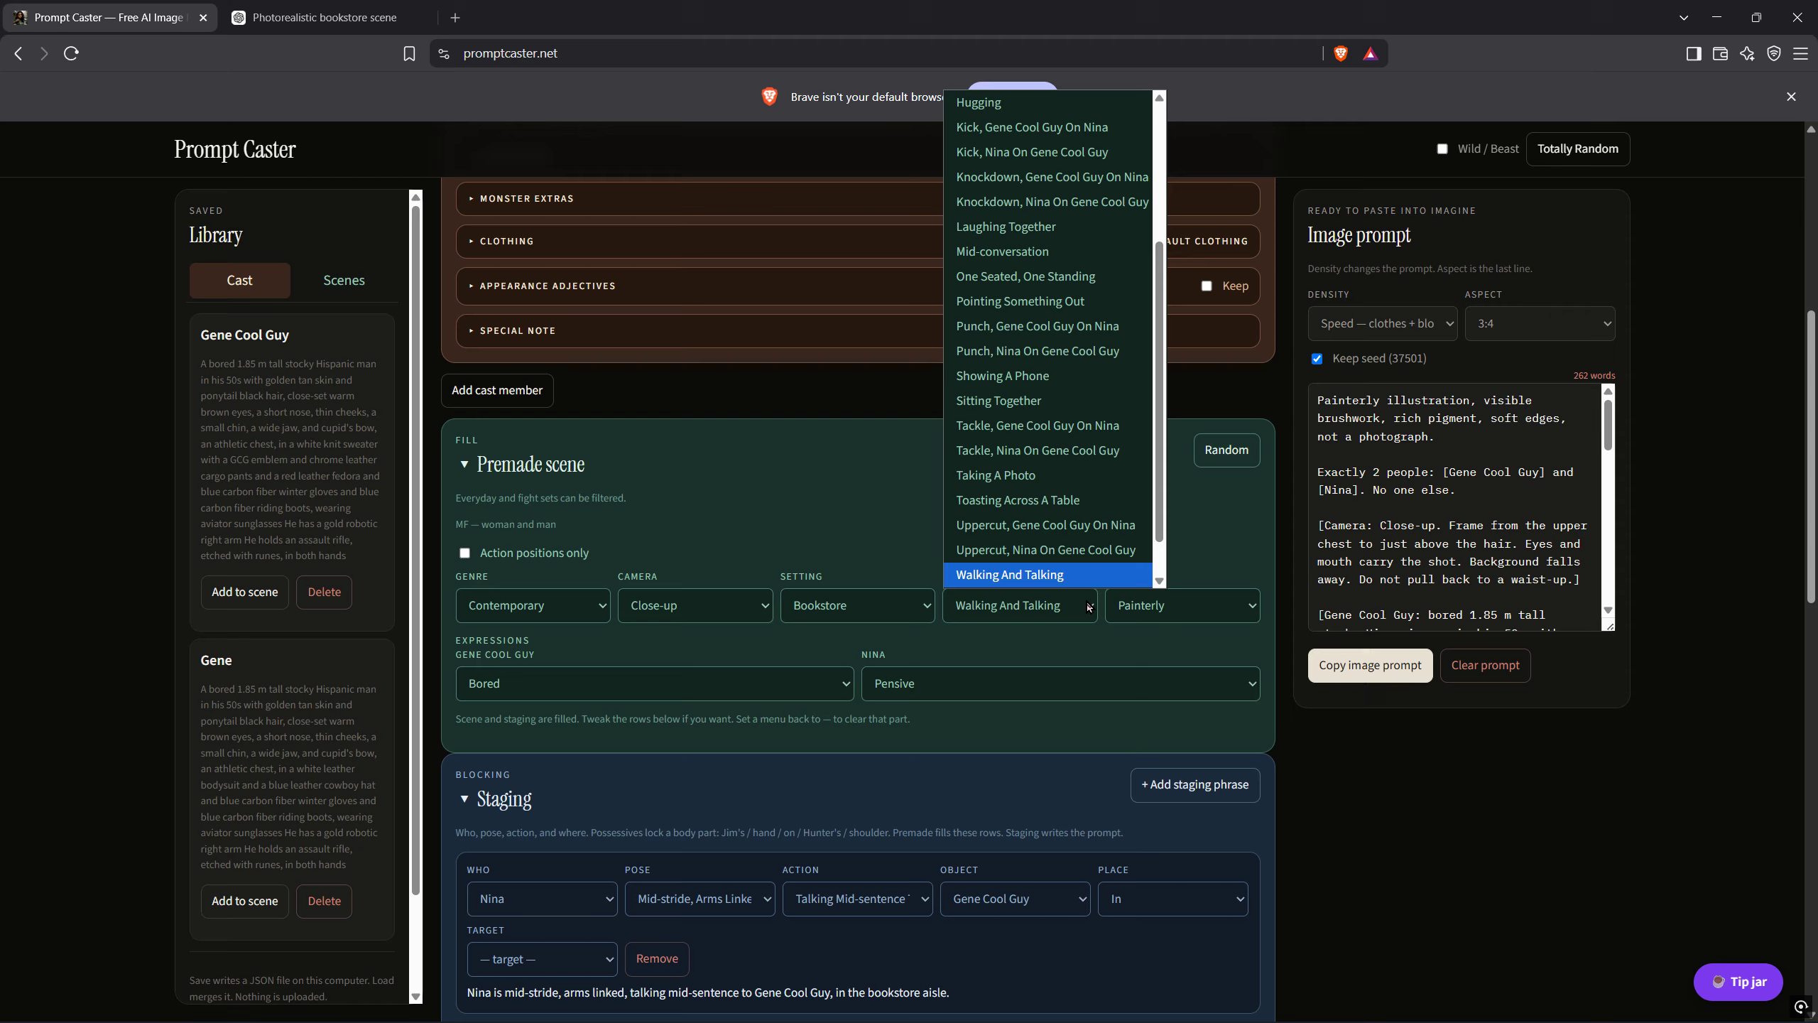
pyautogui.click(1088, 608)
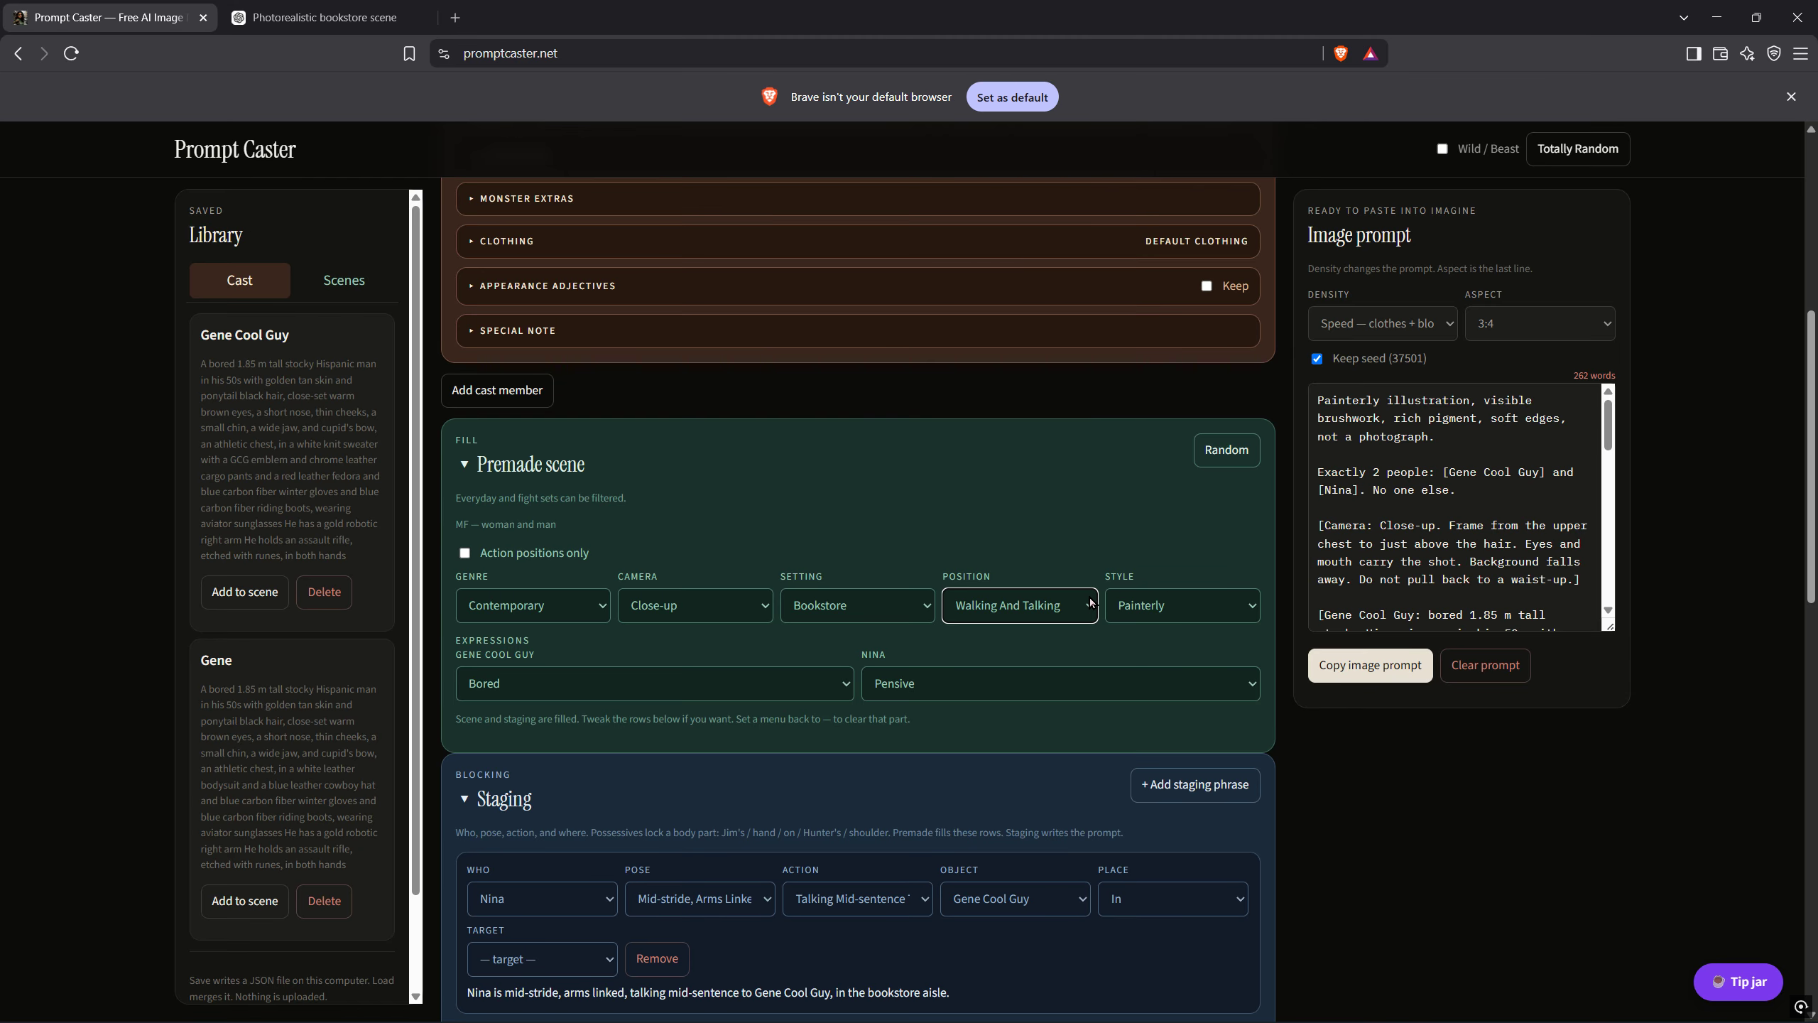
# Set the premade scene's setting to Office and its style to Photorealistic
pyautogui.click(922, 609)
pyautogui.scroll(-1, 855, 523)
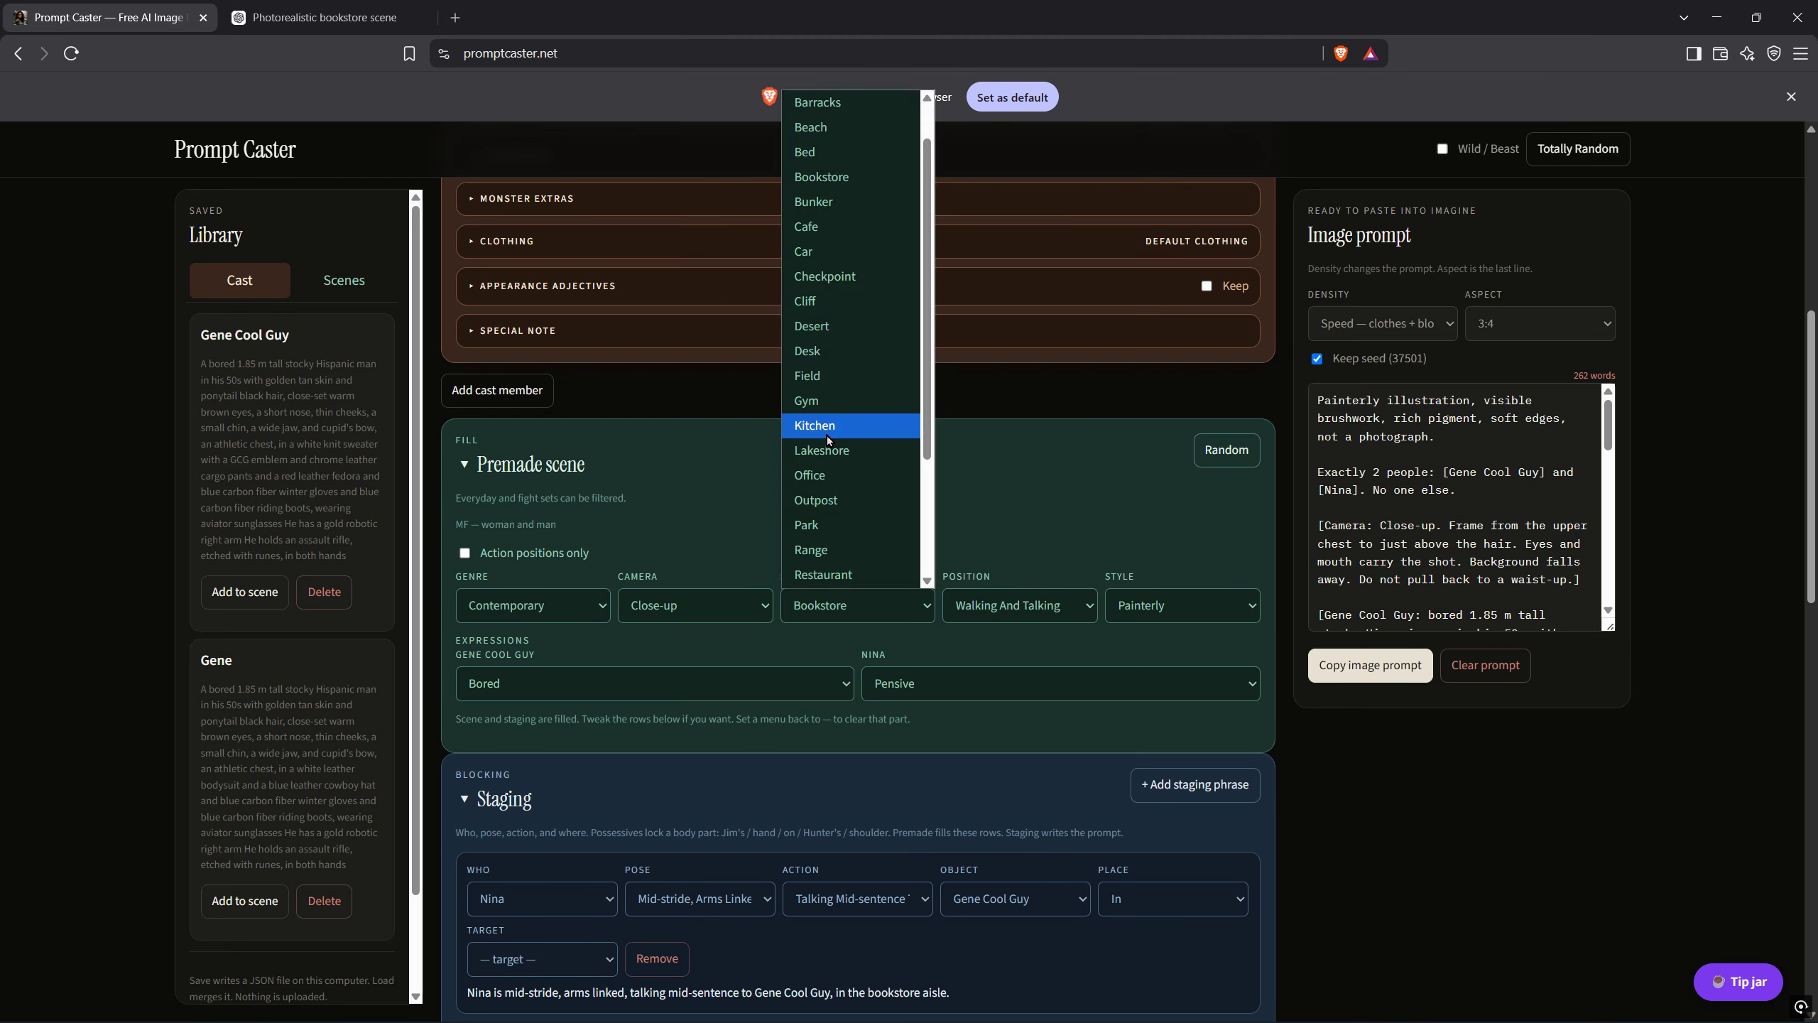
pyautogui.click(823, 475)
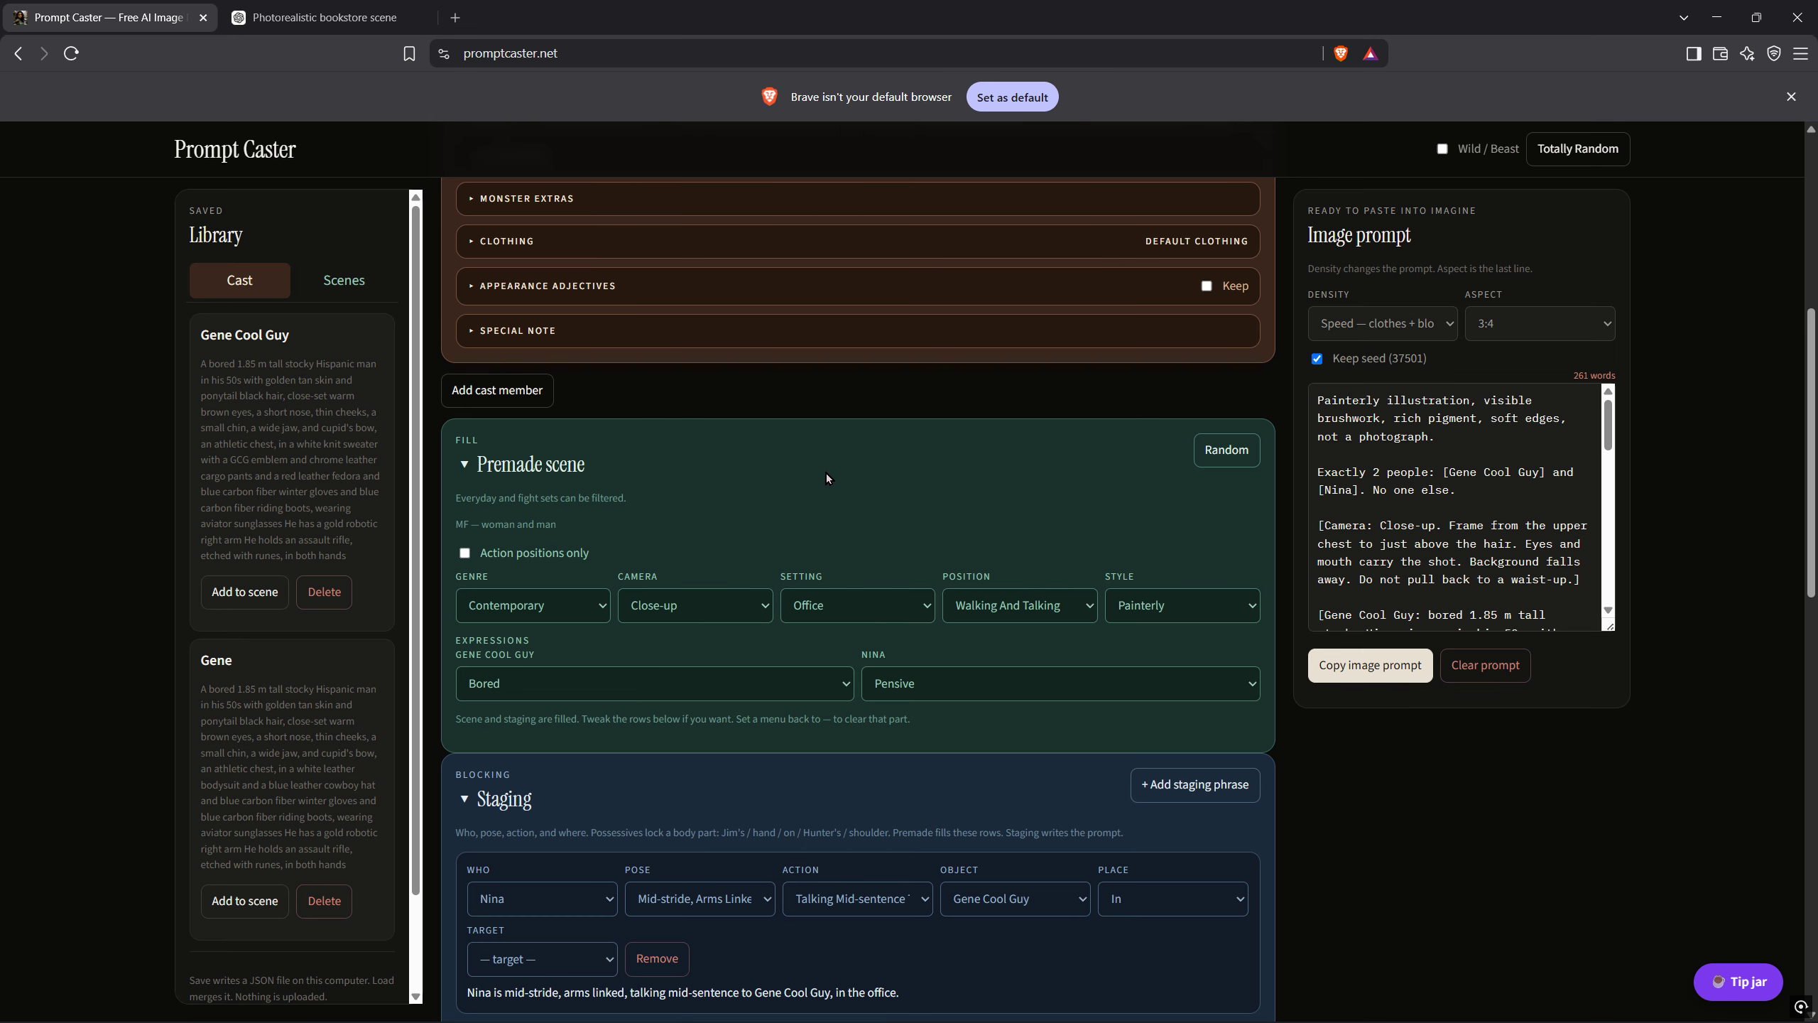
pyautogui.click(1233, 614)
pyautogui.click(1185, 809)
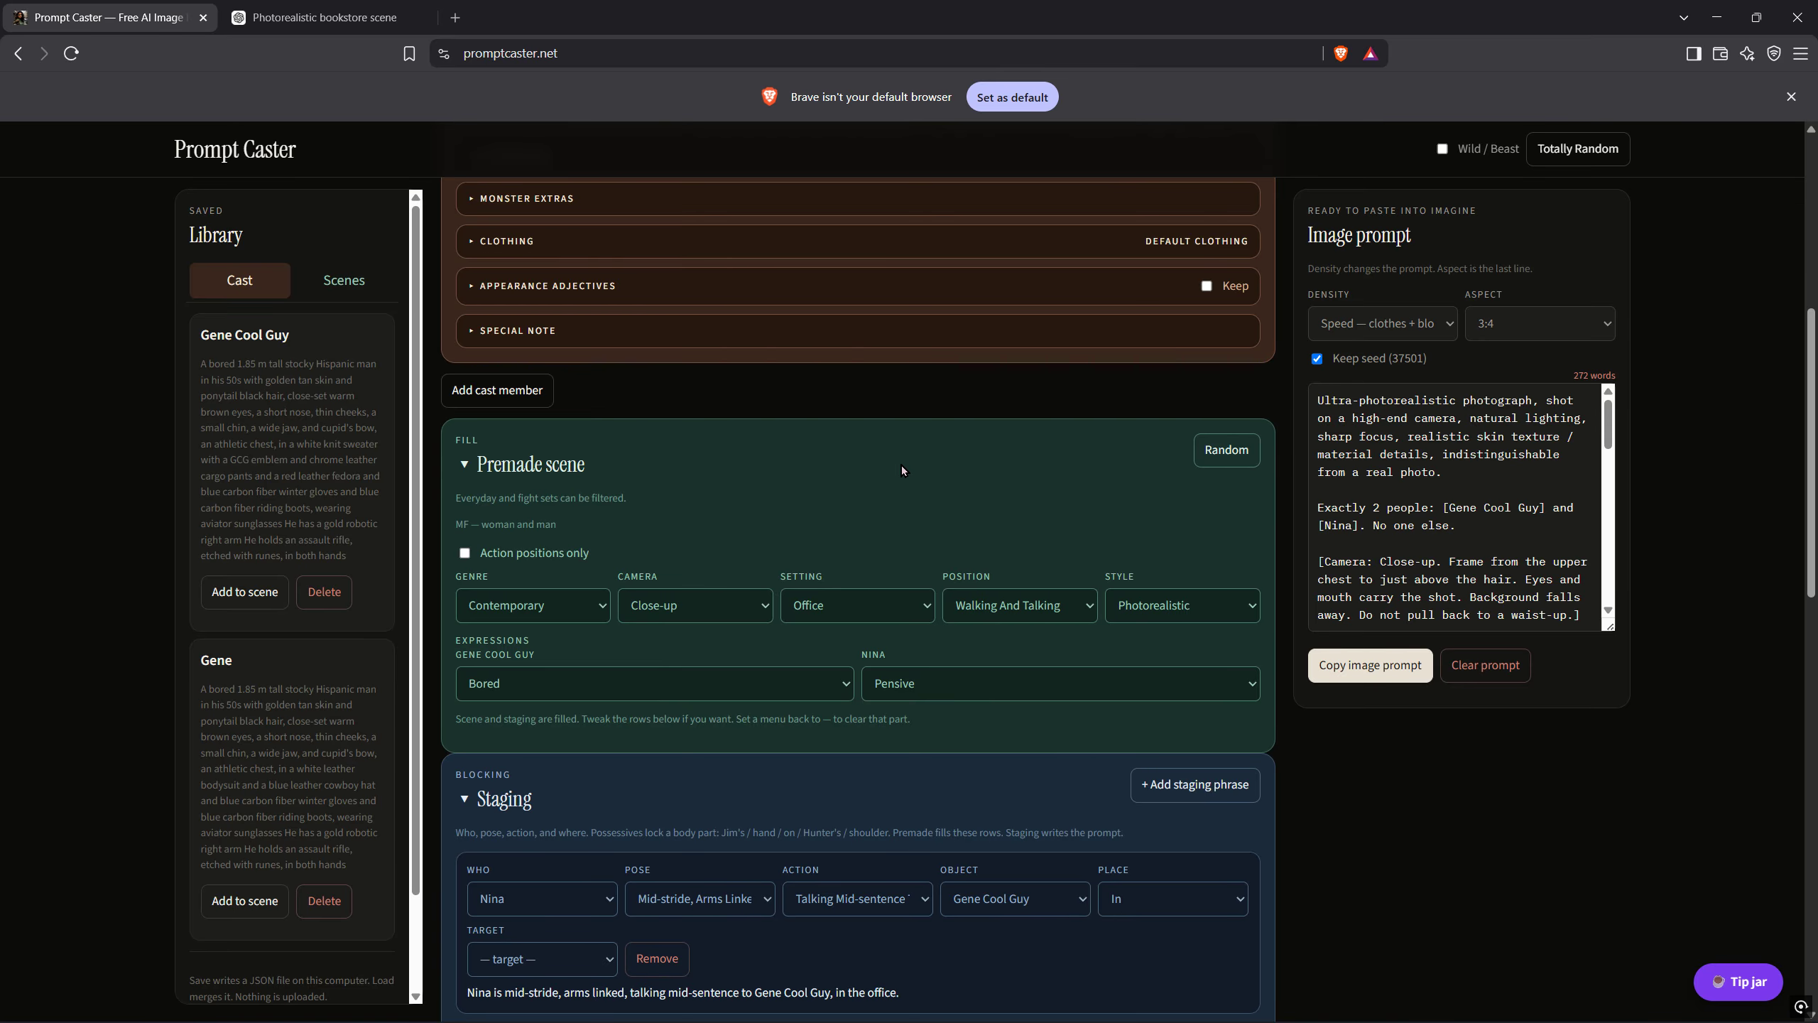
# Copy the two-person image prompt, switch to ChatGPT, and submit it in the bookstore scene chat to generate the image
pyautogui.scroll(-3, 664, 545)
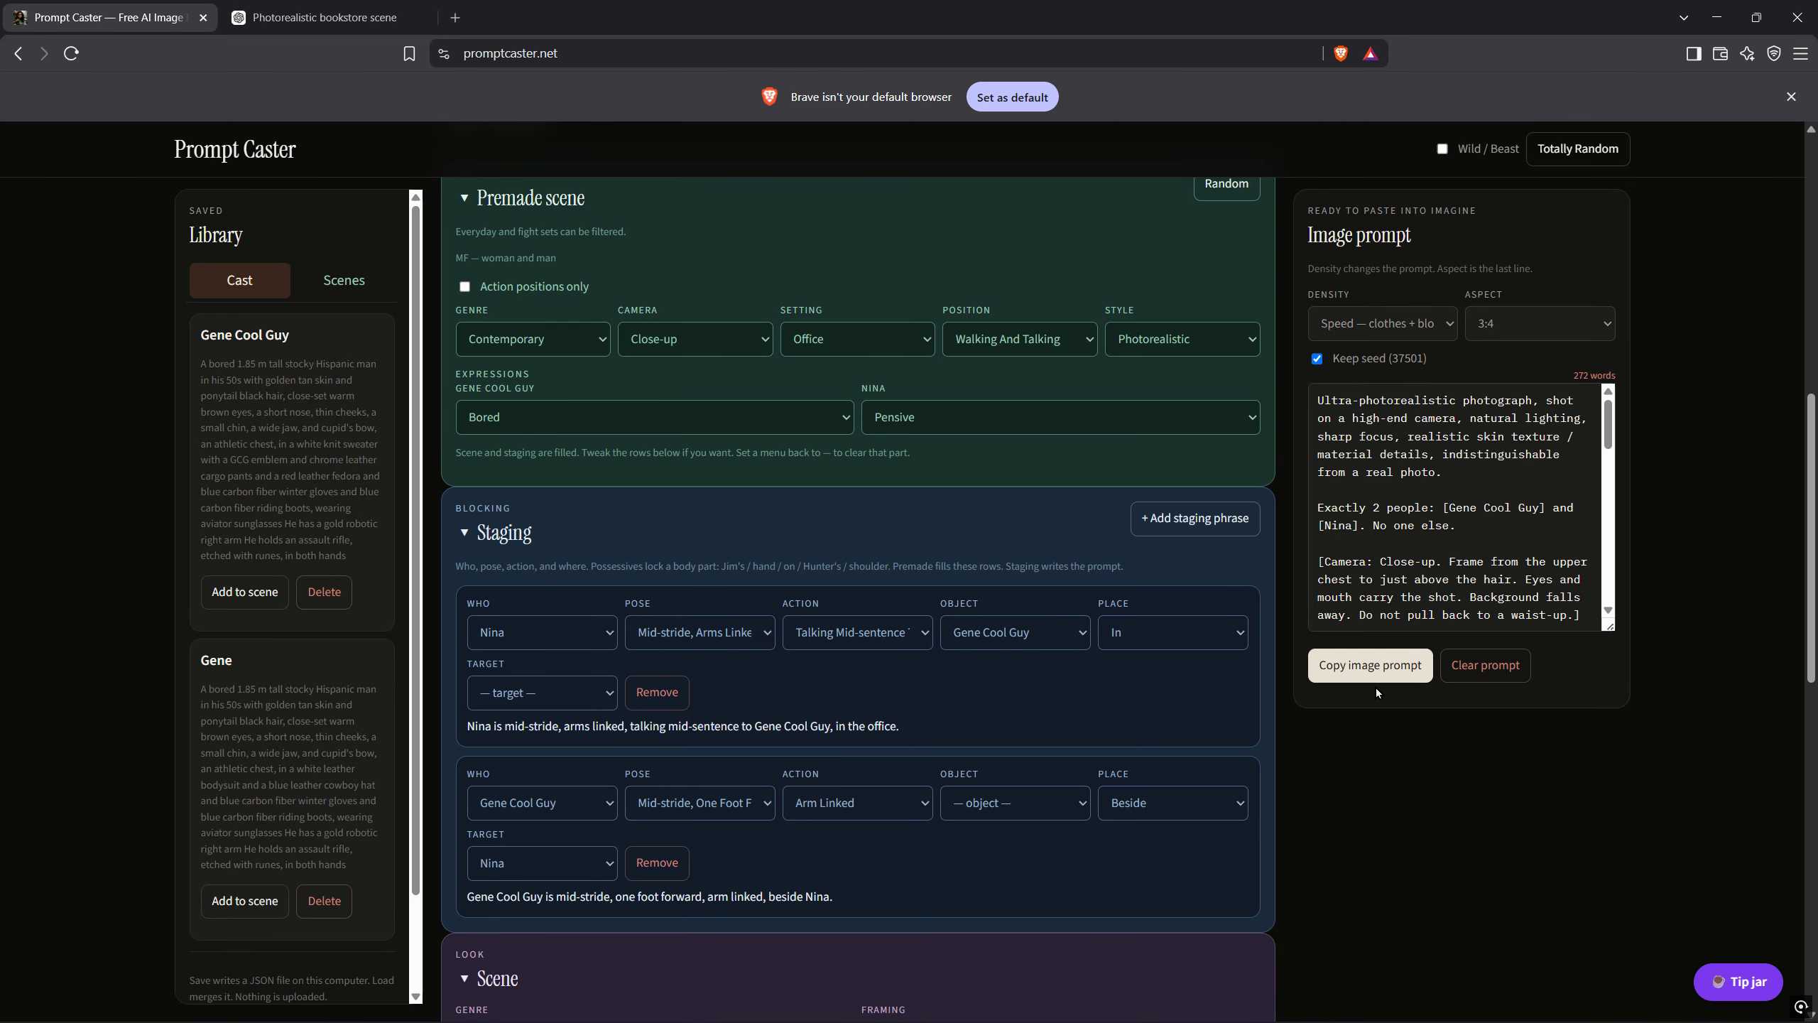
pyautogui.click(1370, 667)
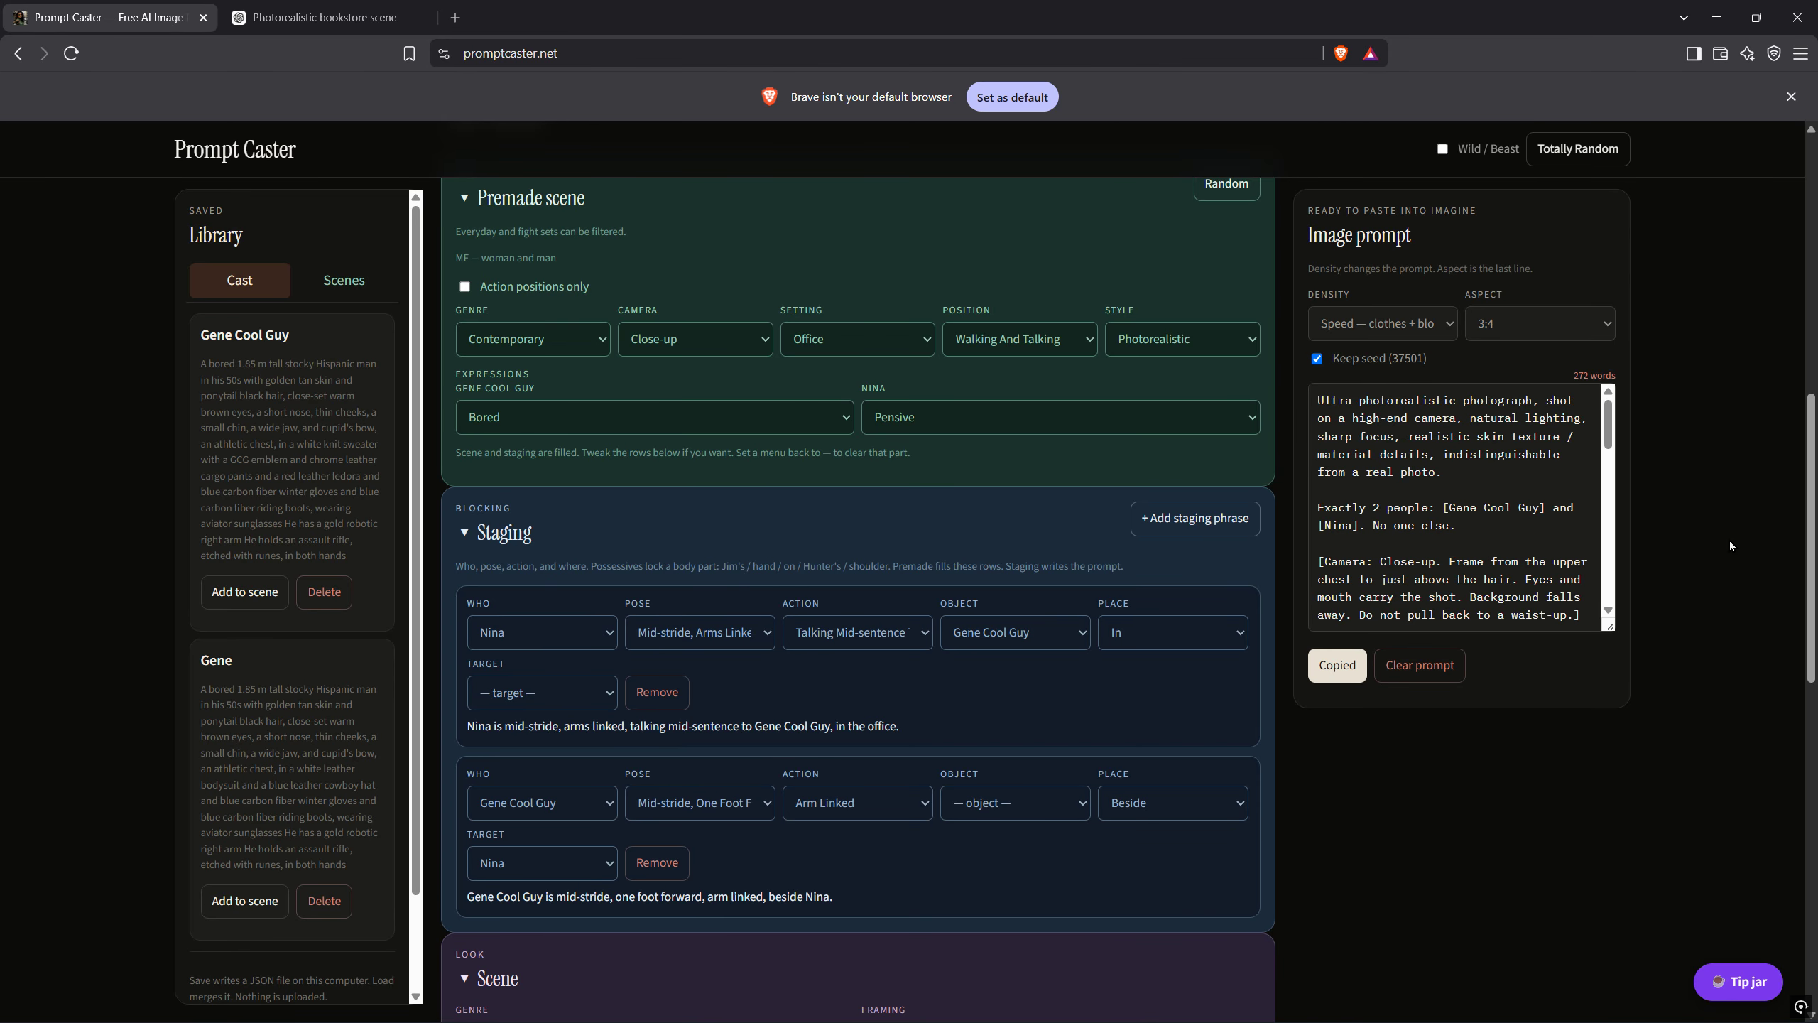
pyautogui.scroll(5, 1063, 403)
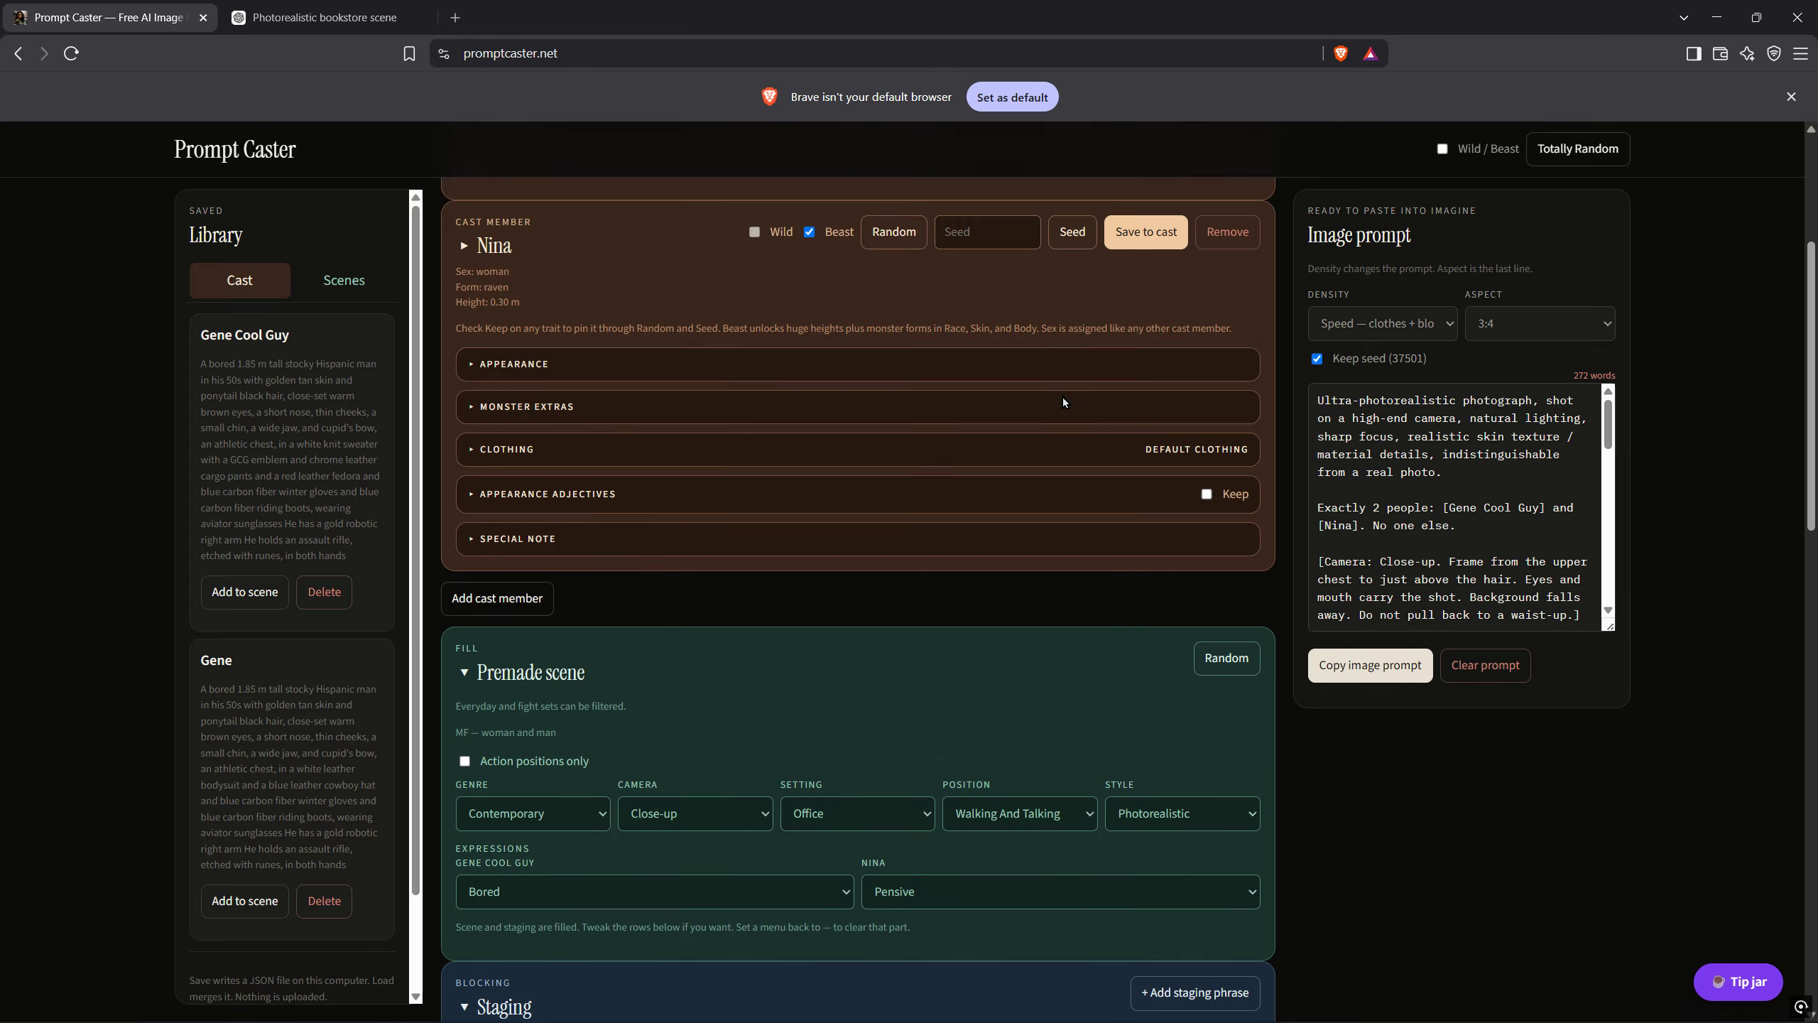
pyautogui.hotkey('ctrl', 'Tab')
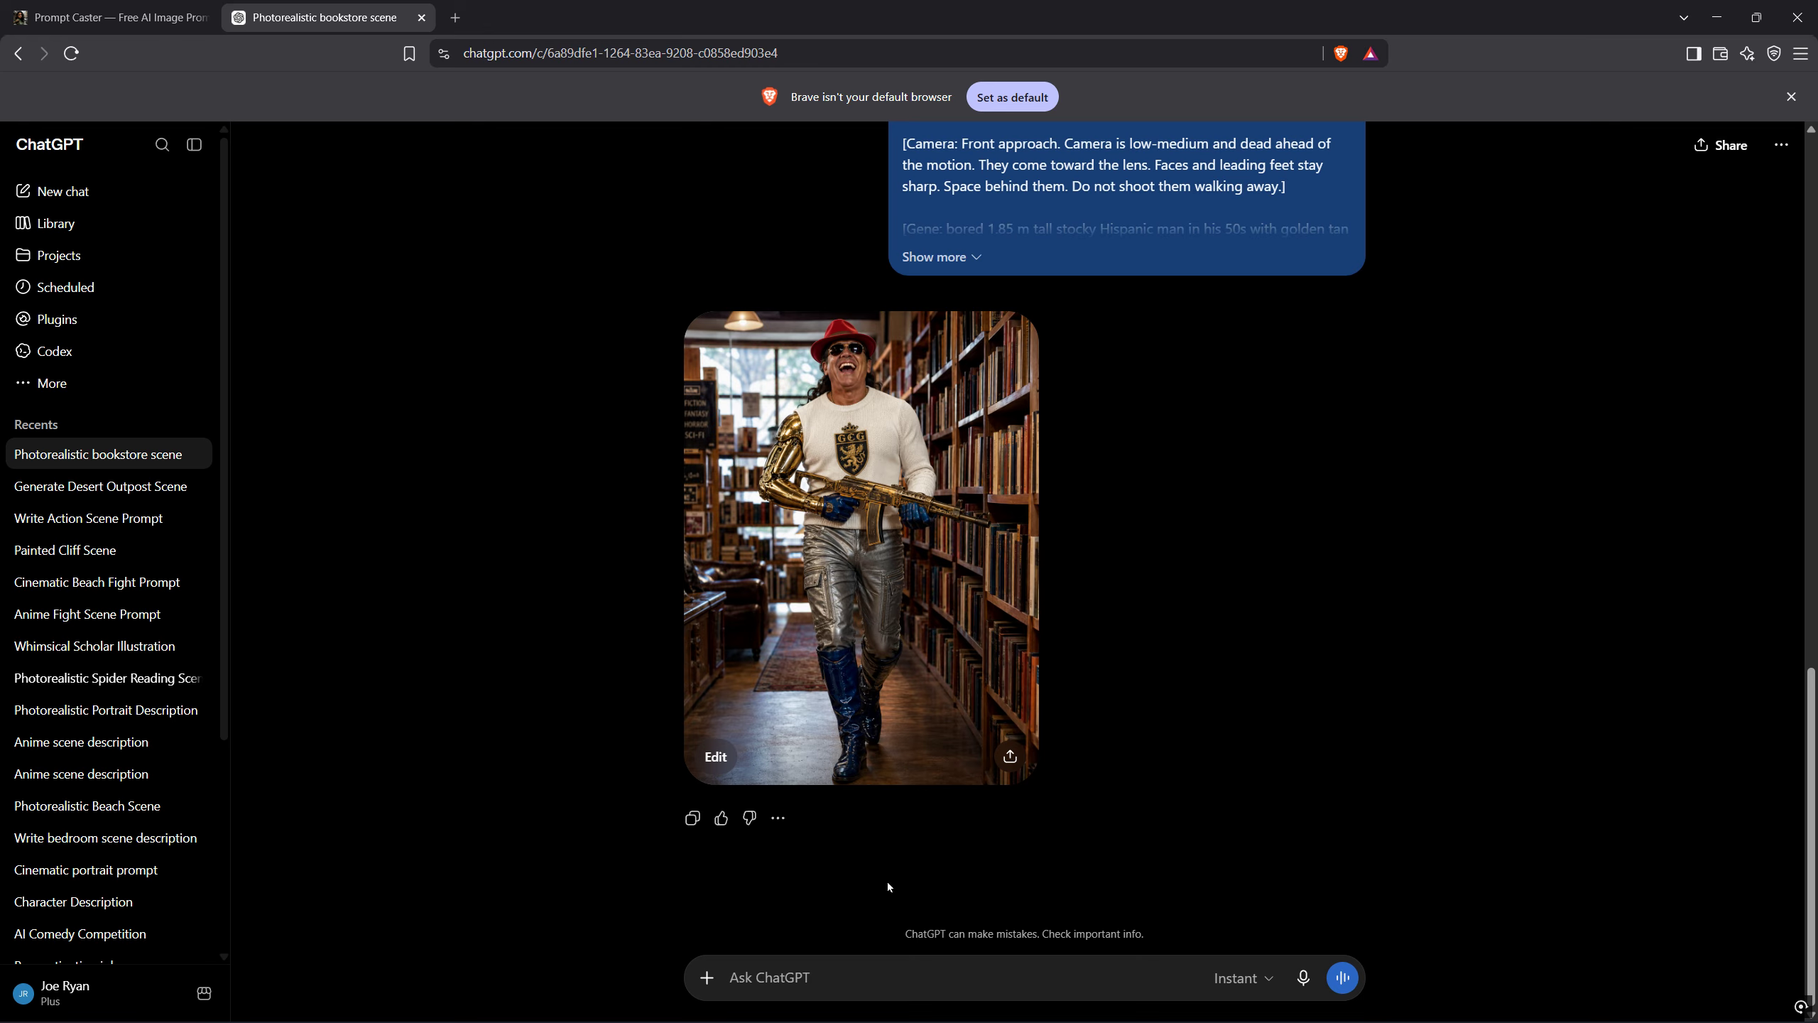
pyautogui.rightClick(755, 976)
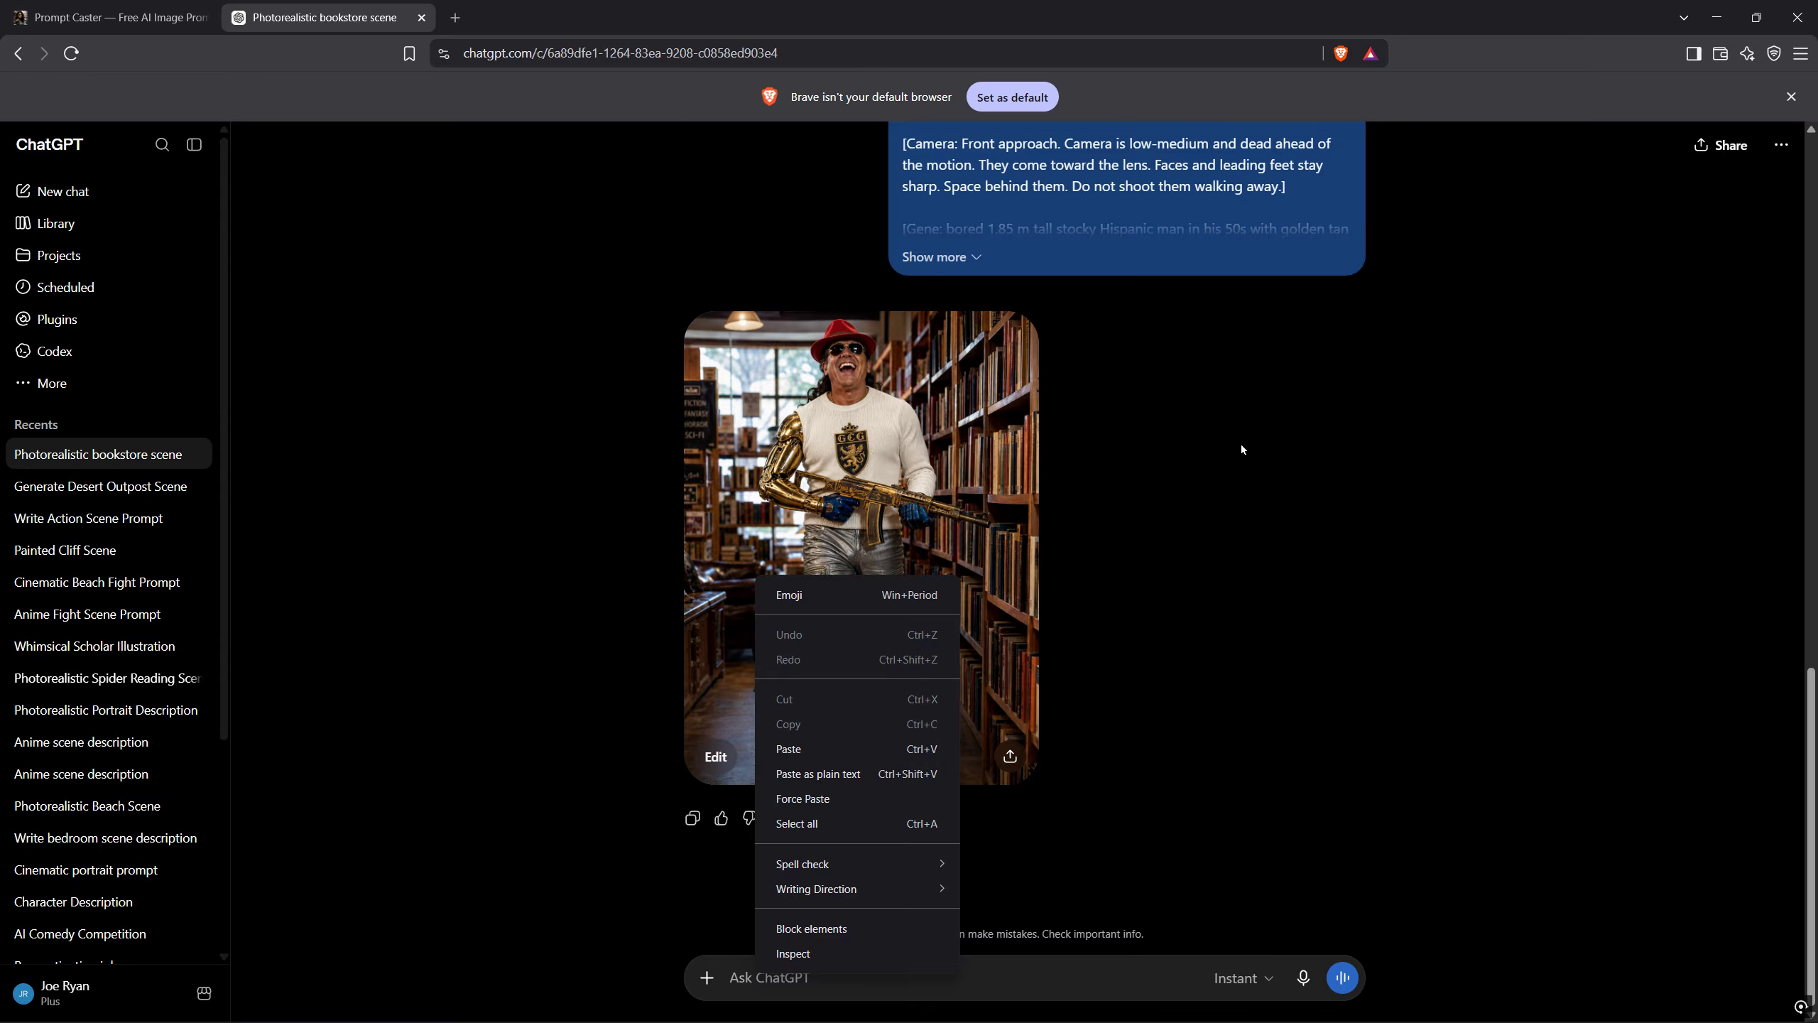
pyautogui.click(803, 749)
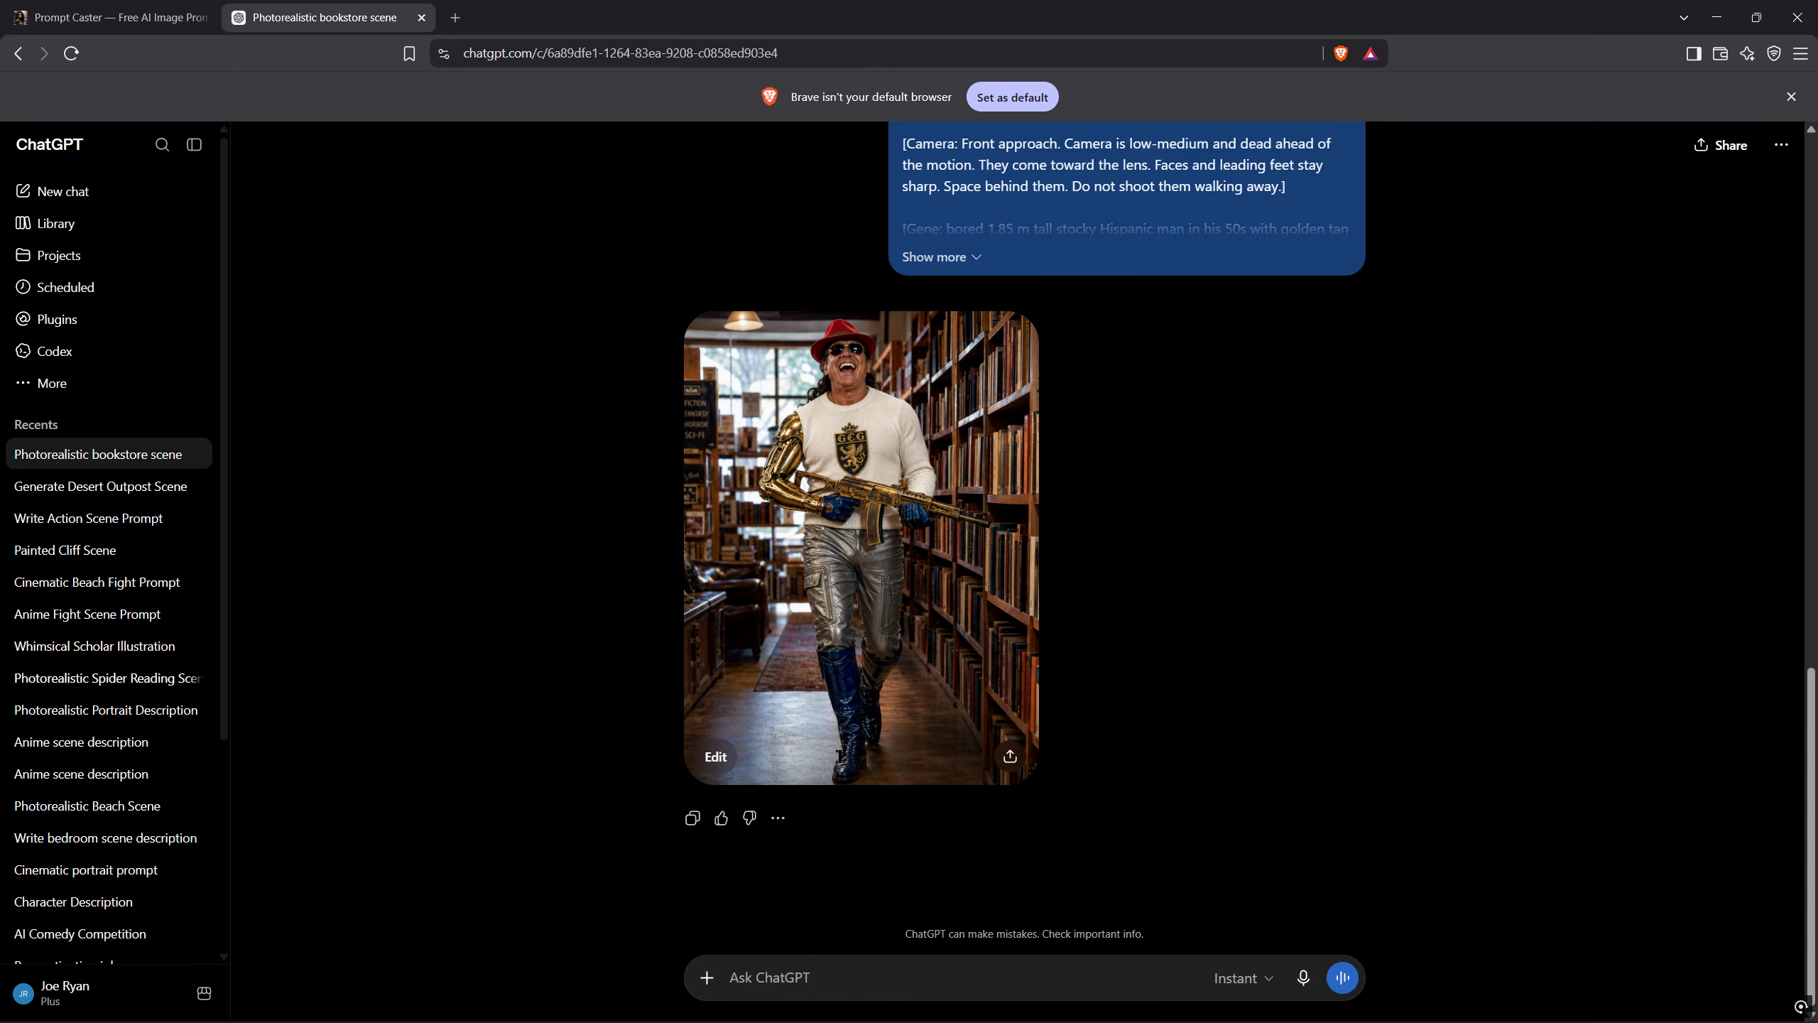
pyautogui.click(1342, 978)
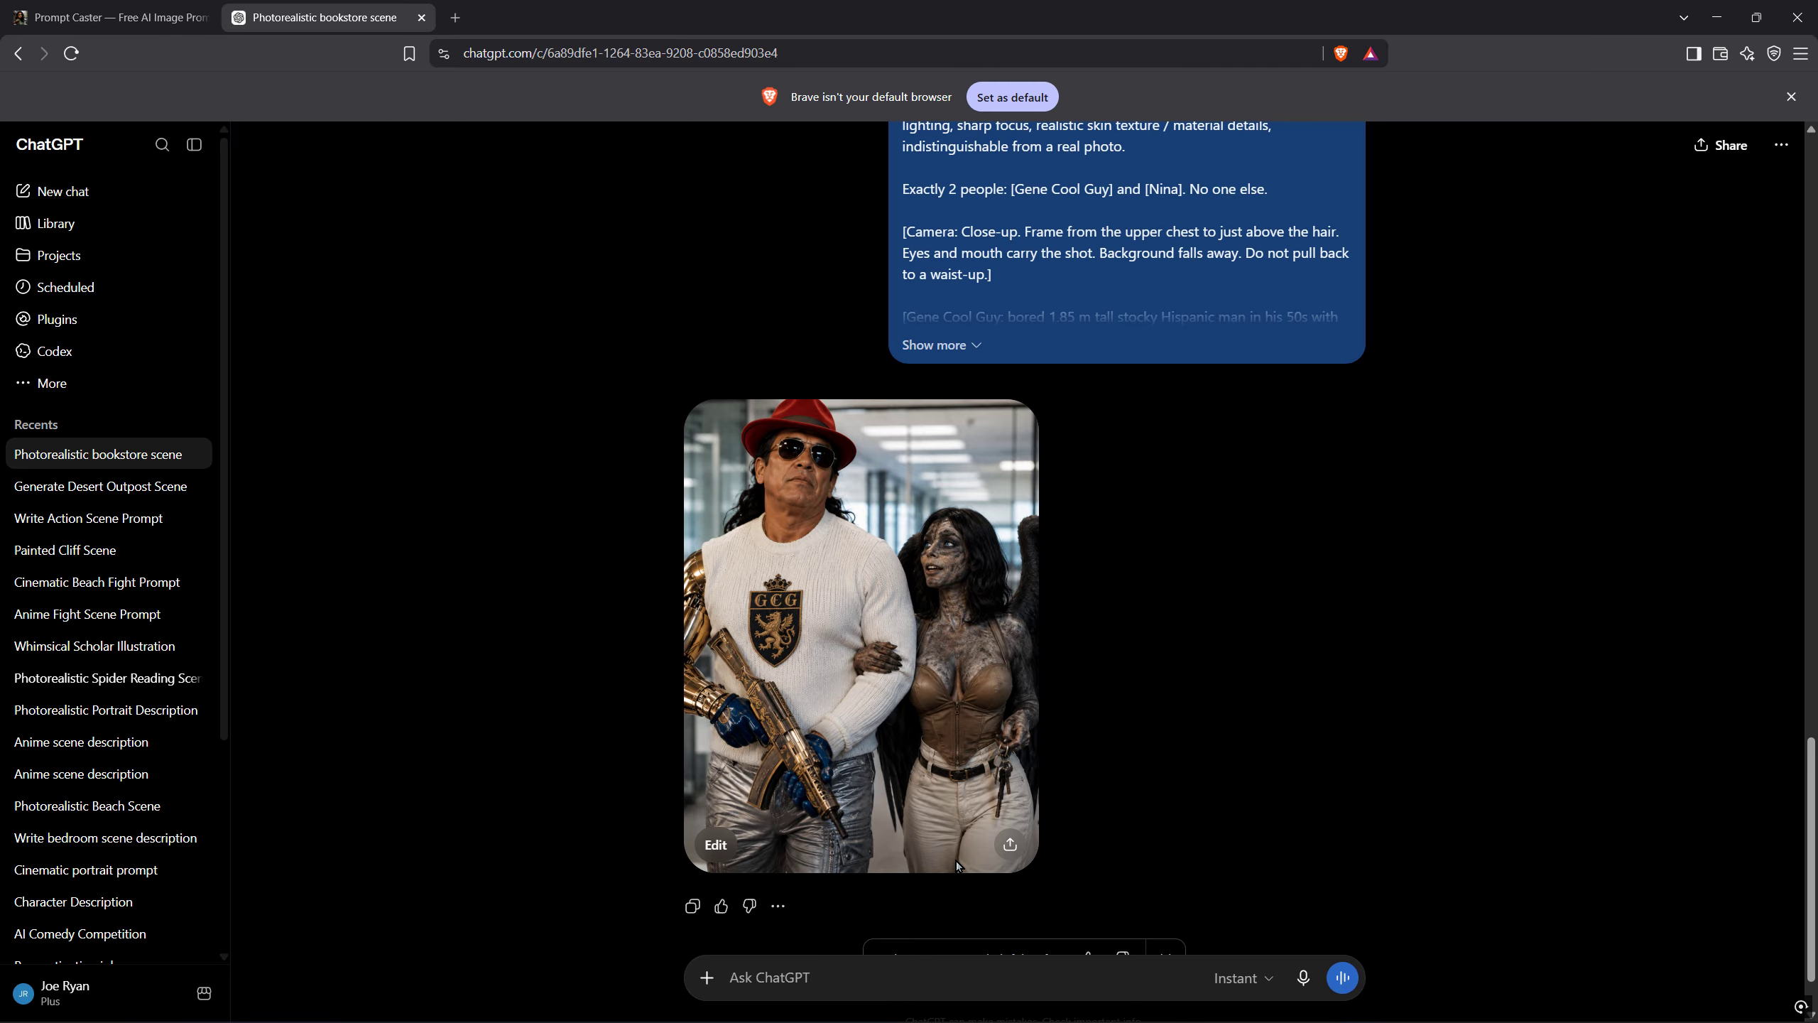
pyautogui.scroll(-1, 956, 862)
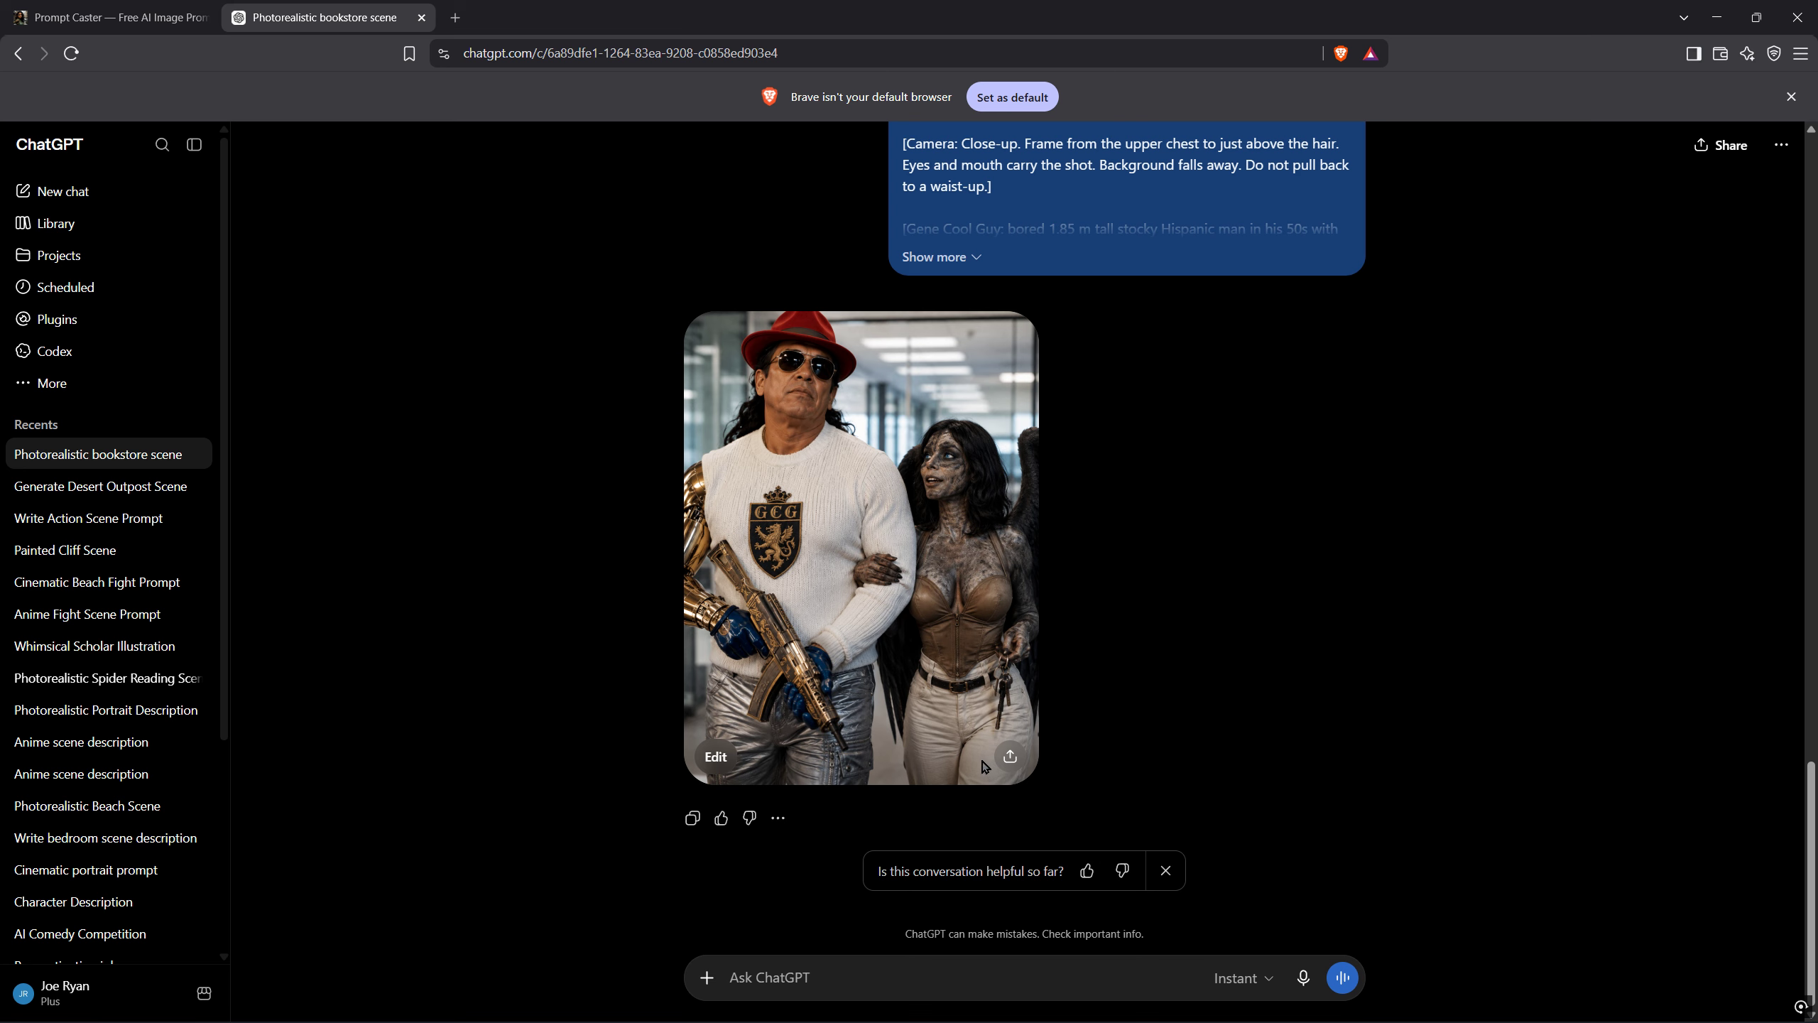
# Switch back to Prompt Caster and set the premade scene's camera to Wide Action
pyautogui.click(121, 17)
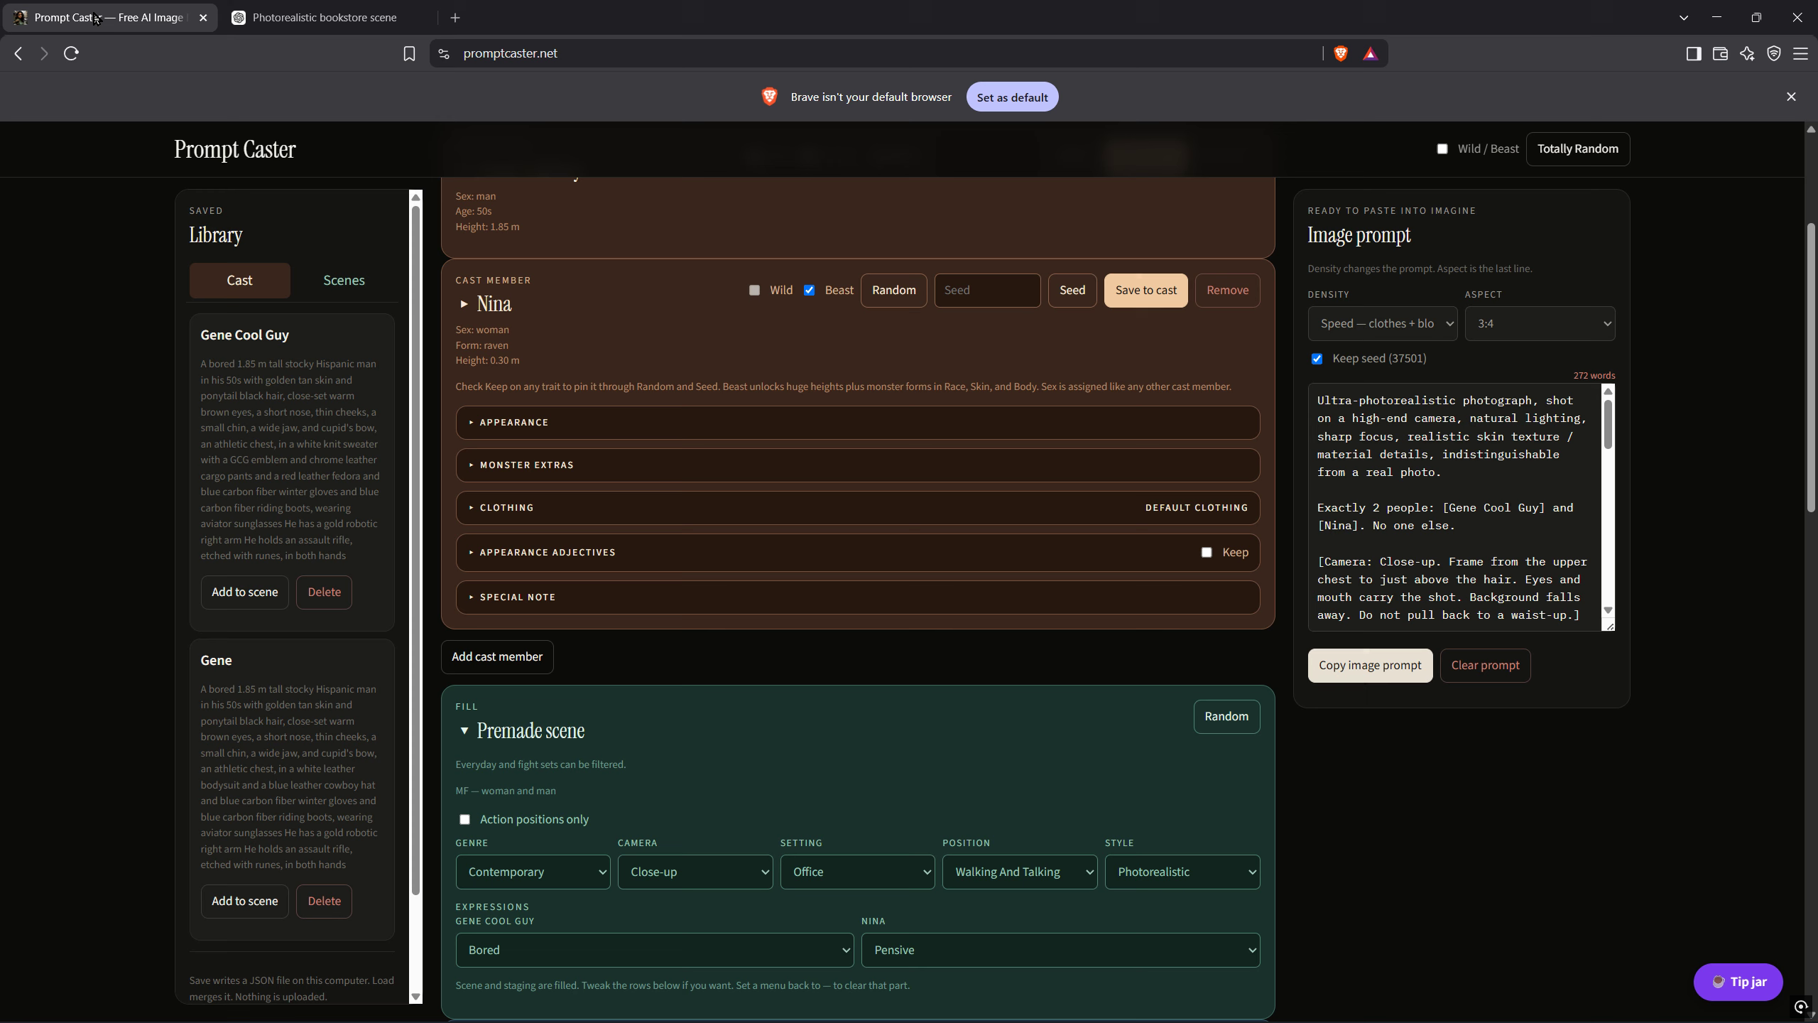
pyautogui.scroll(-4, 1033, 646)
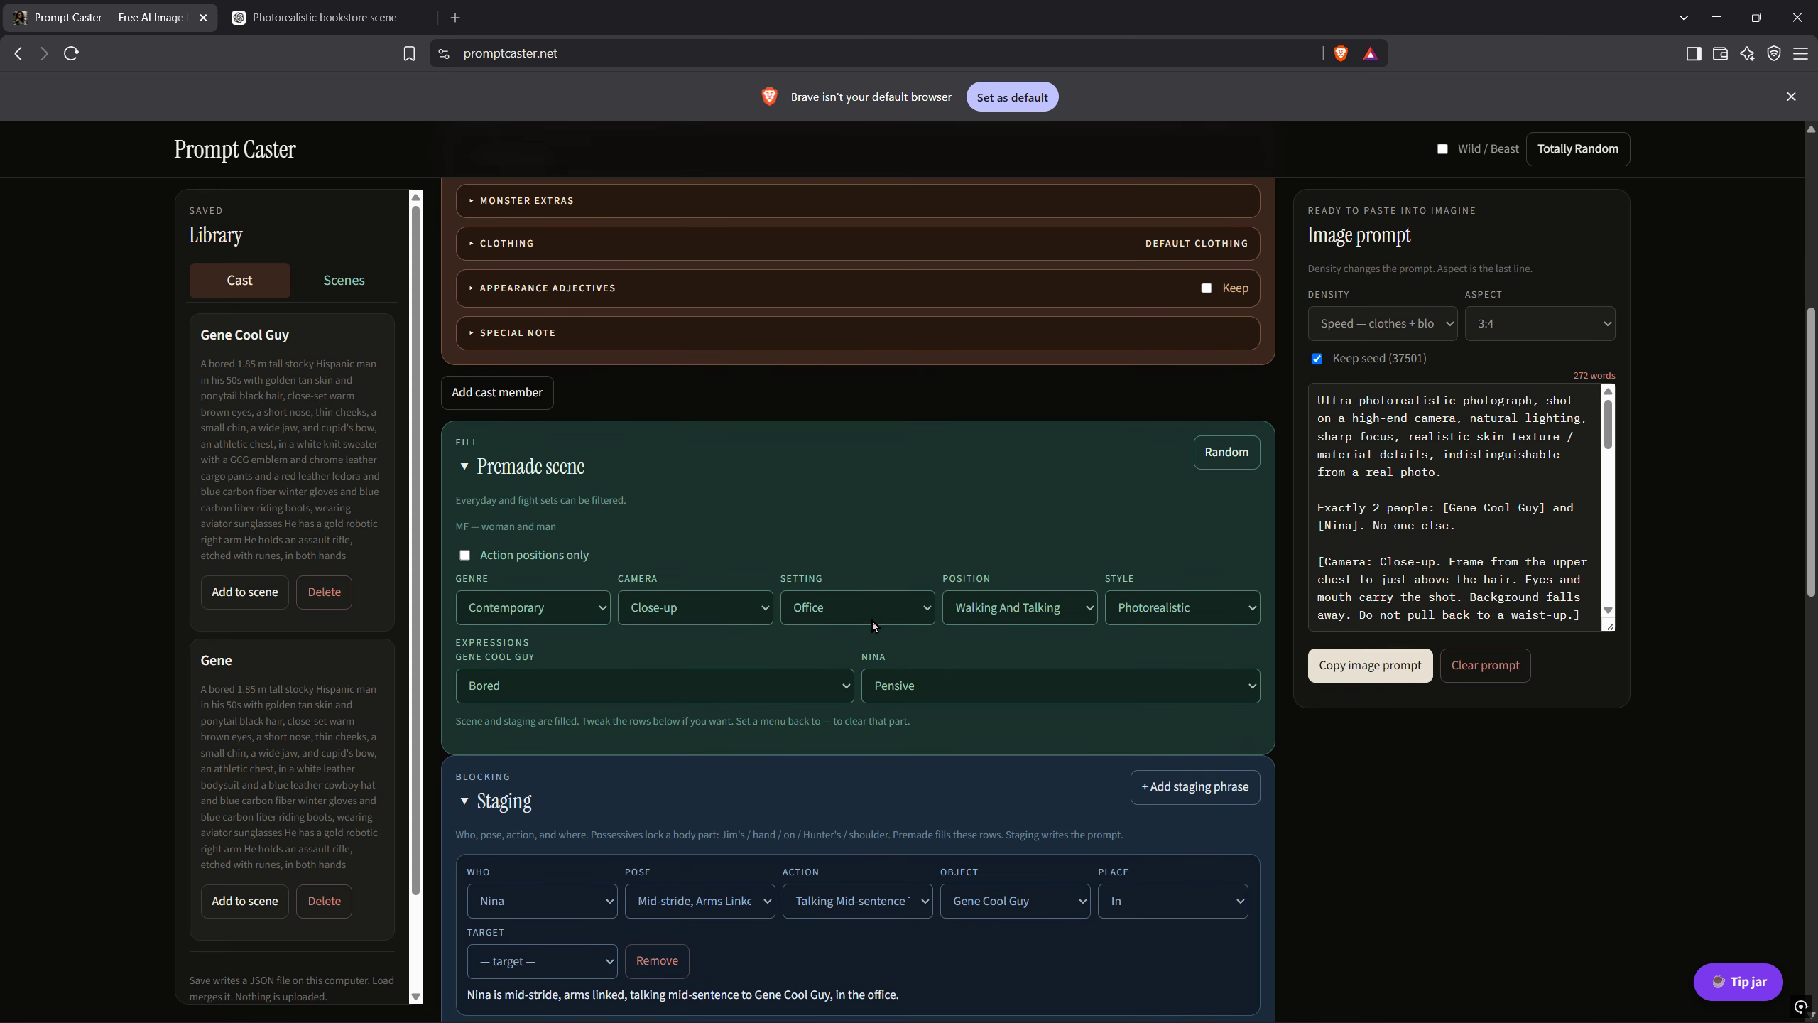
pyautogui.click(761, 603)
pyautogui.scroll(-1, 686, 564)
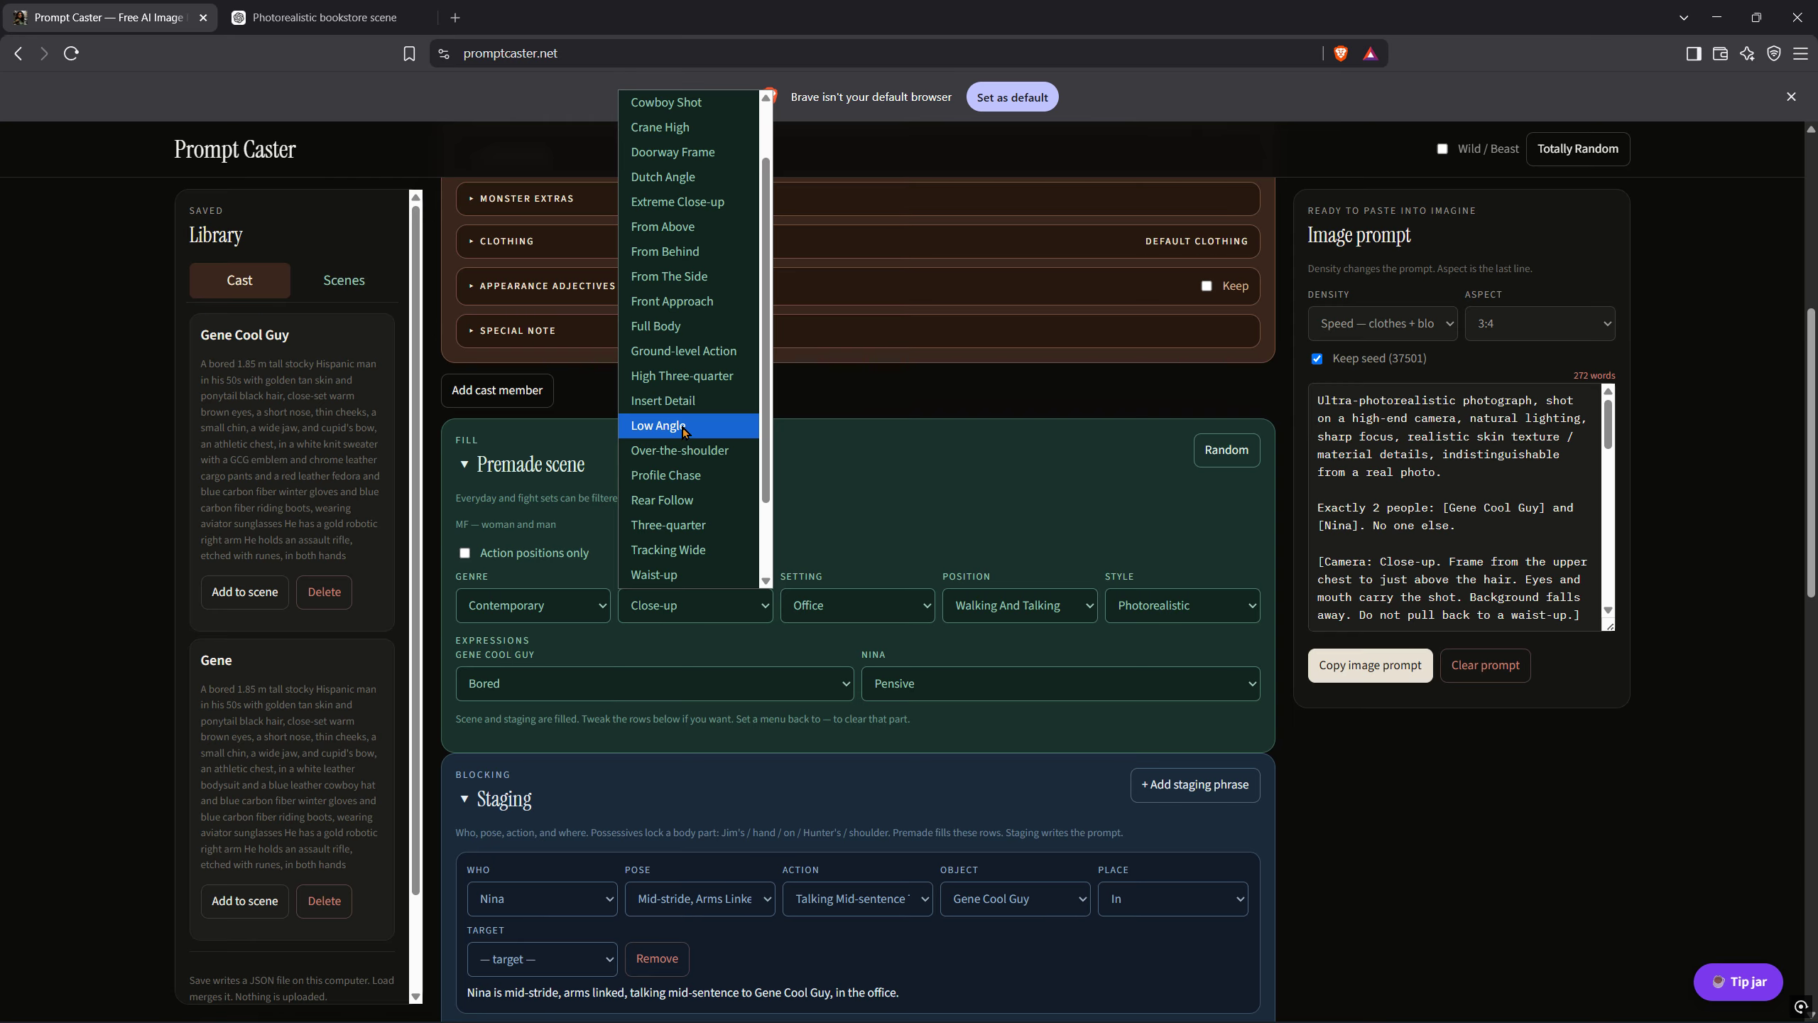
pyautogui.scroll(-2, 723, 483)
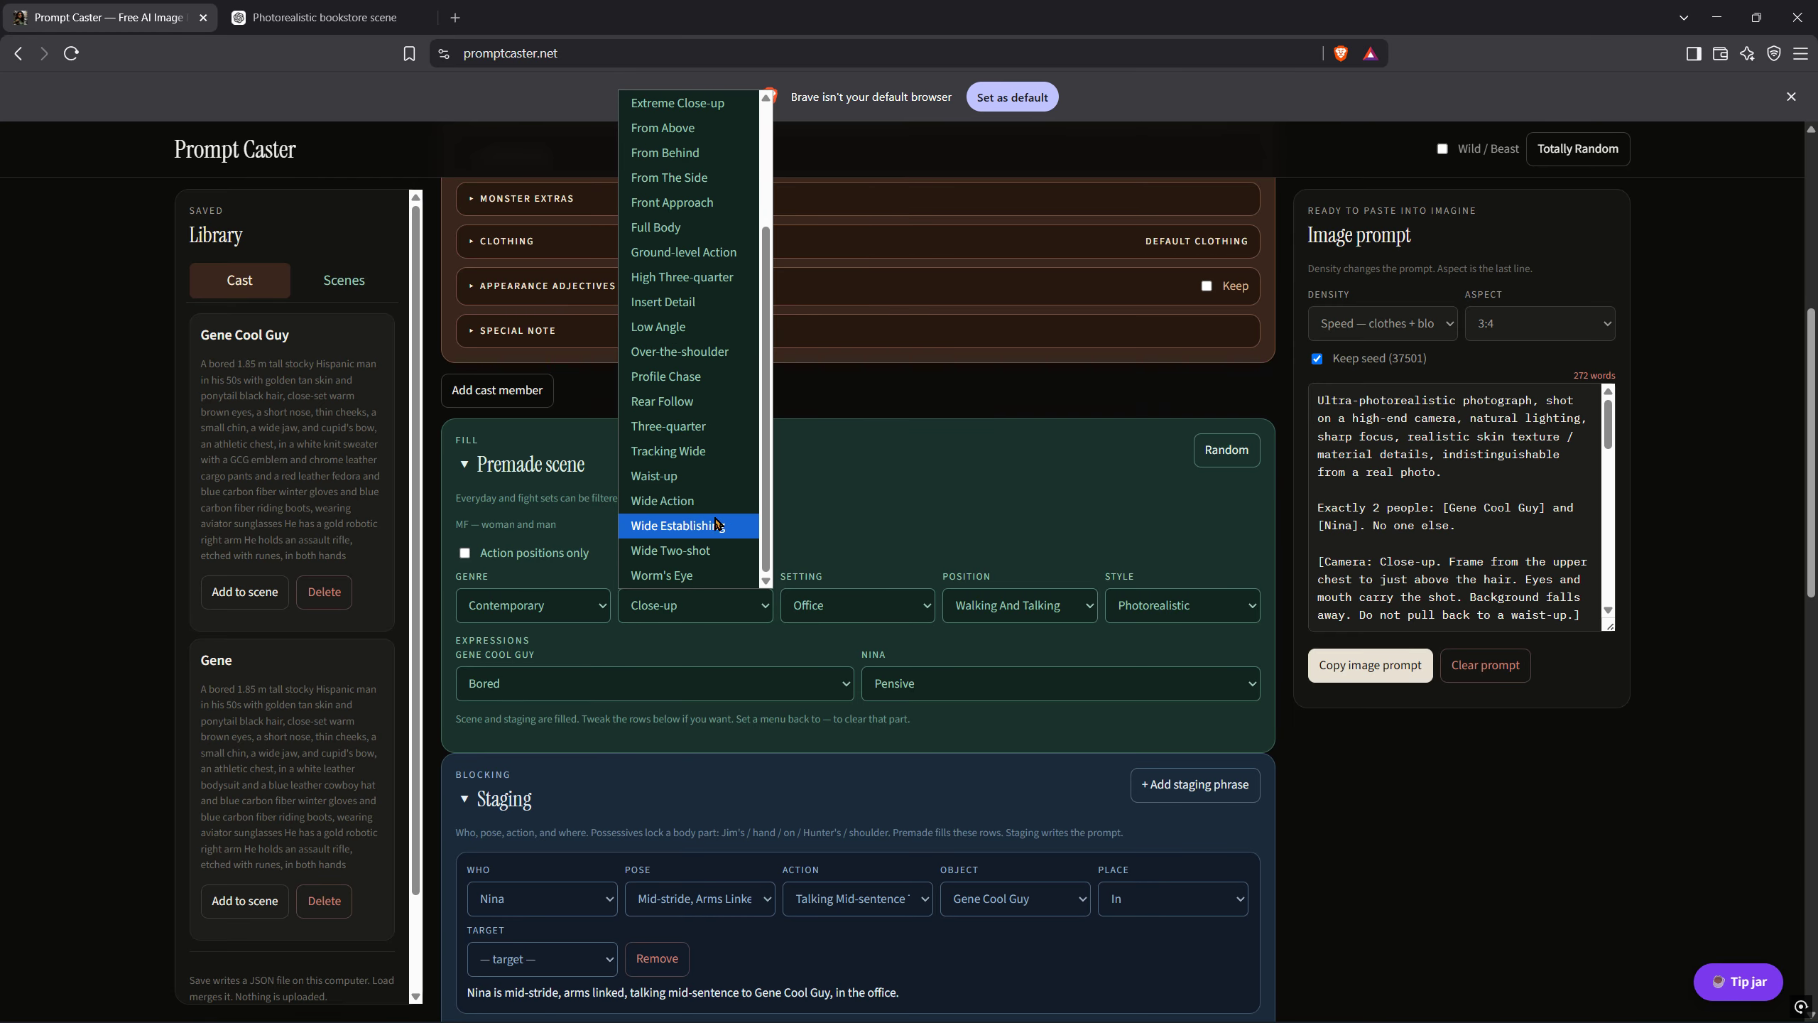
pyautogui.click(686, 502)
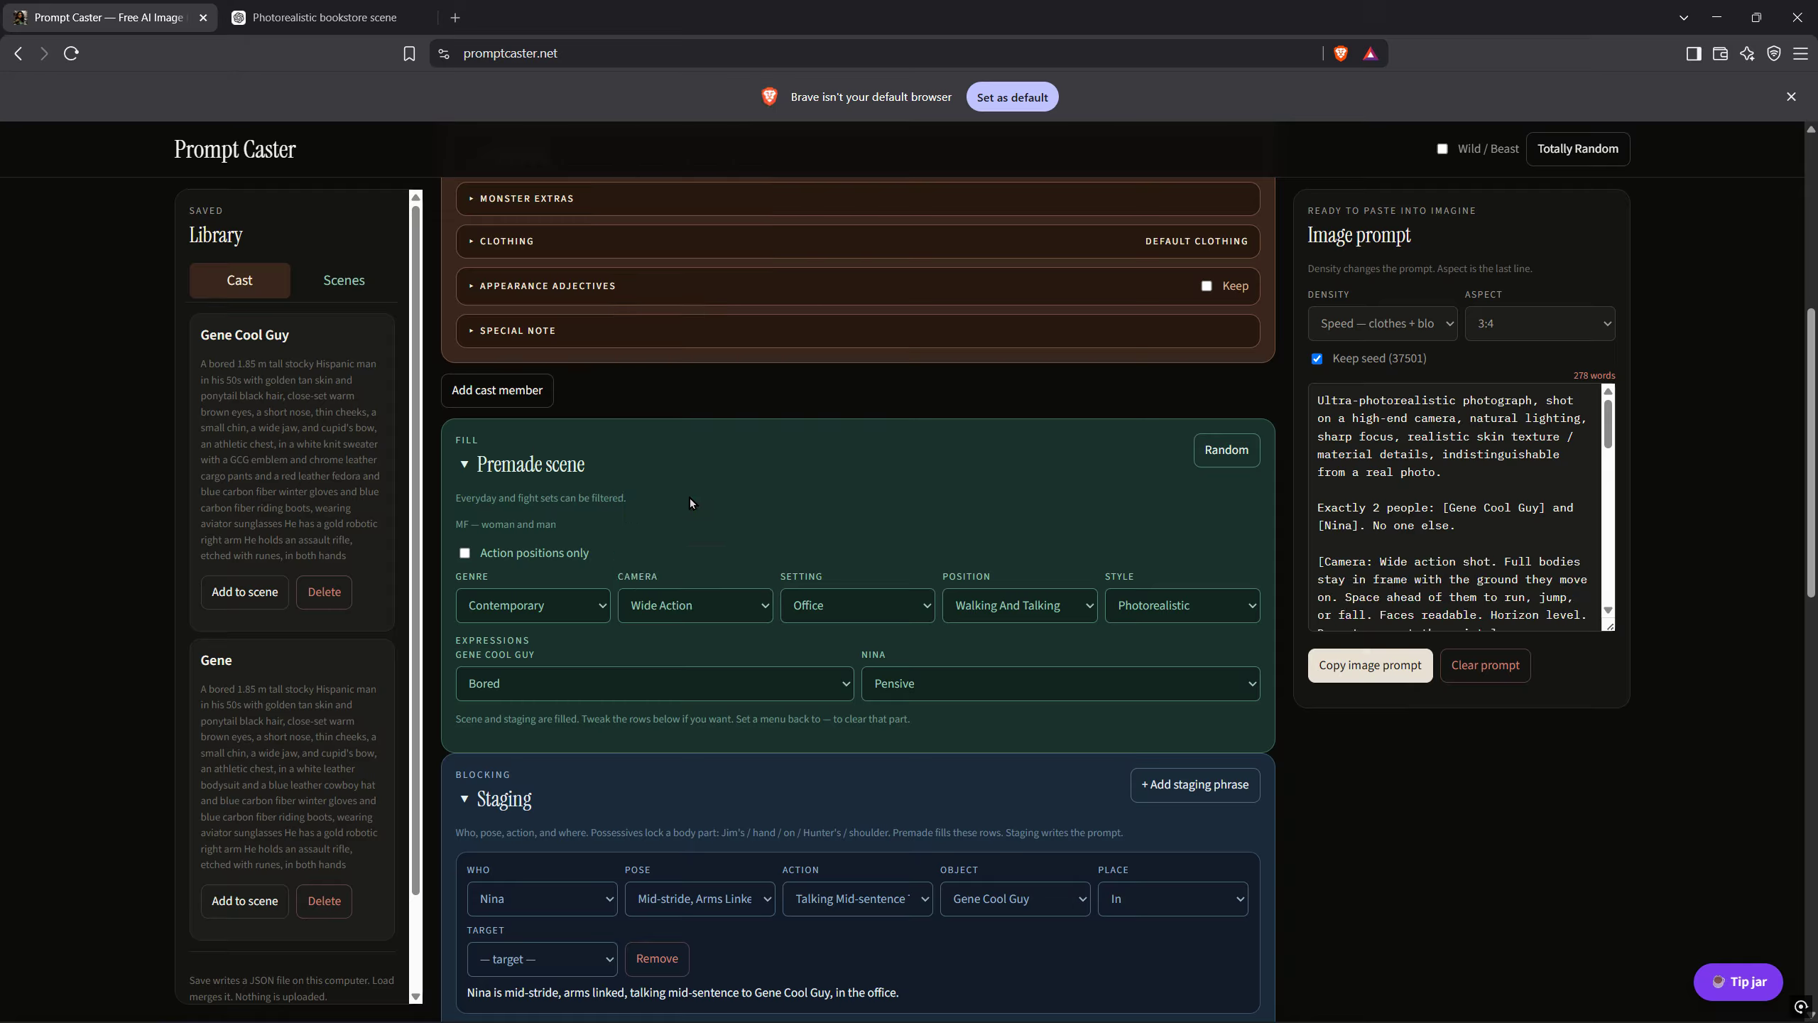
# Copy the Wide Action image prompt, switch to ChatGPT, and submit it in the bookstore scene chat to generate the image
pyautogui.click(1341, 665)
pyautogui.click(323, 17)
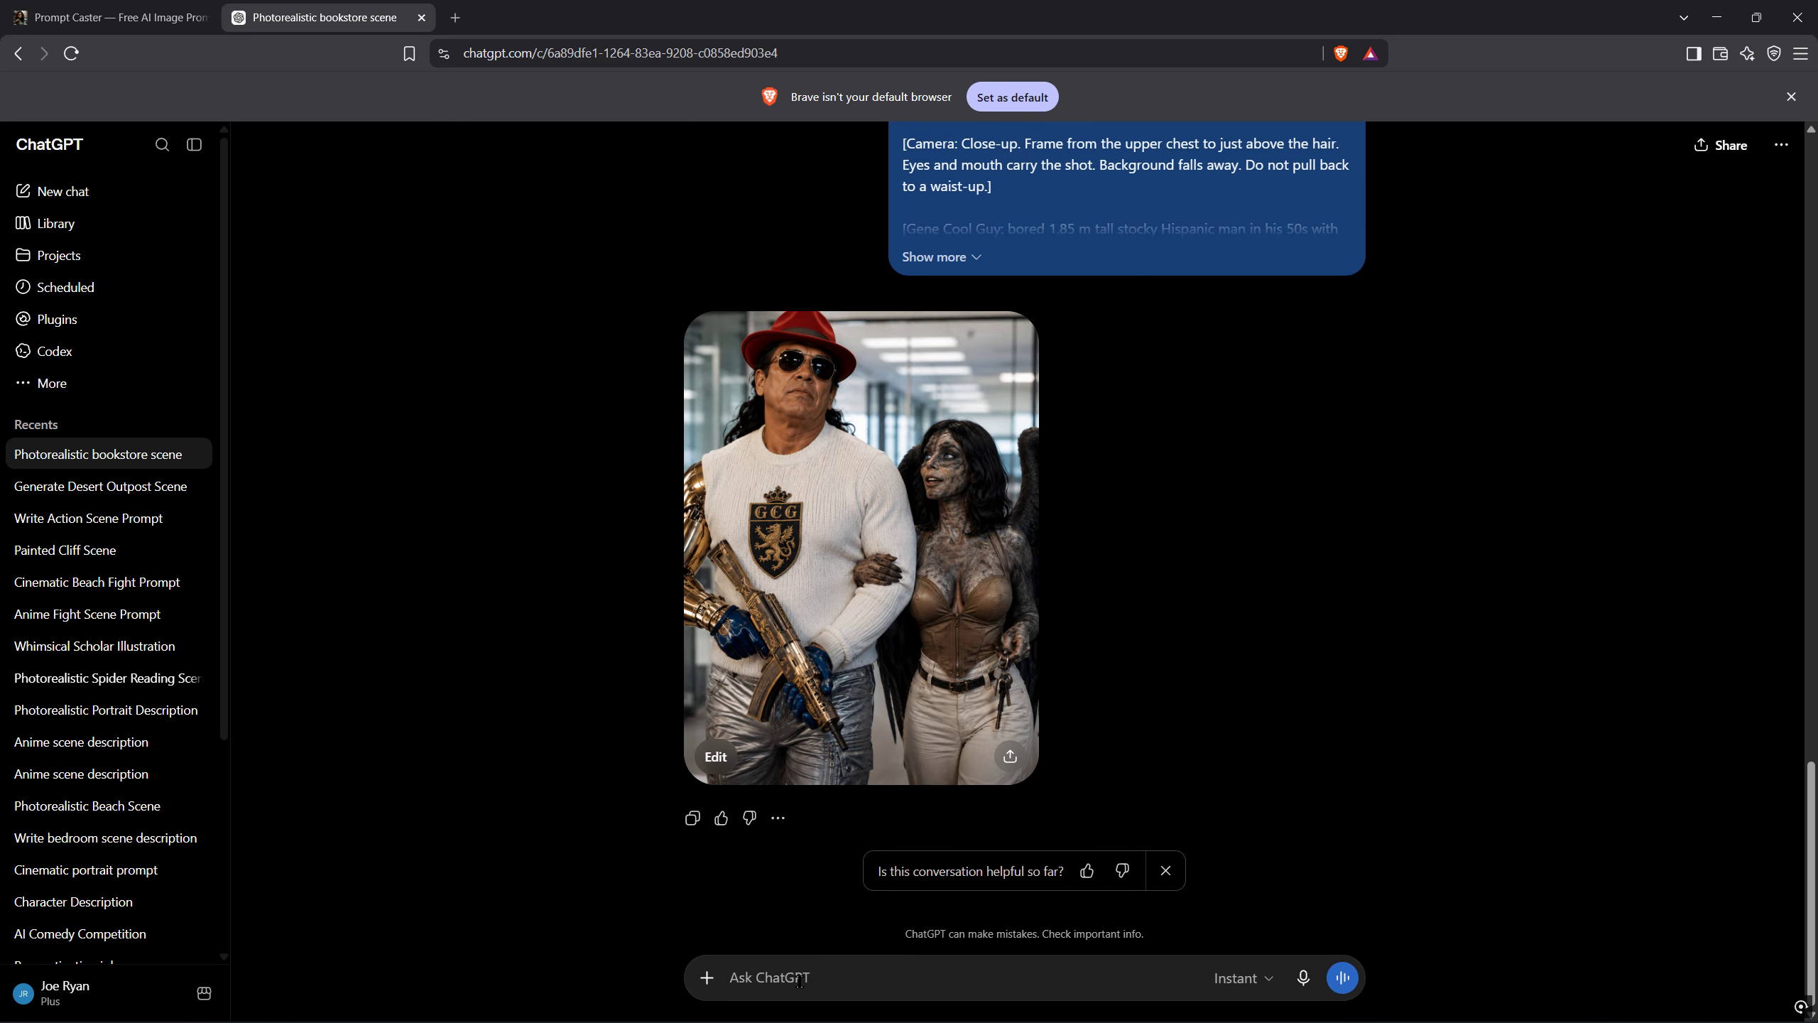
pyautogui.hotkey('ctrl', 'v')
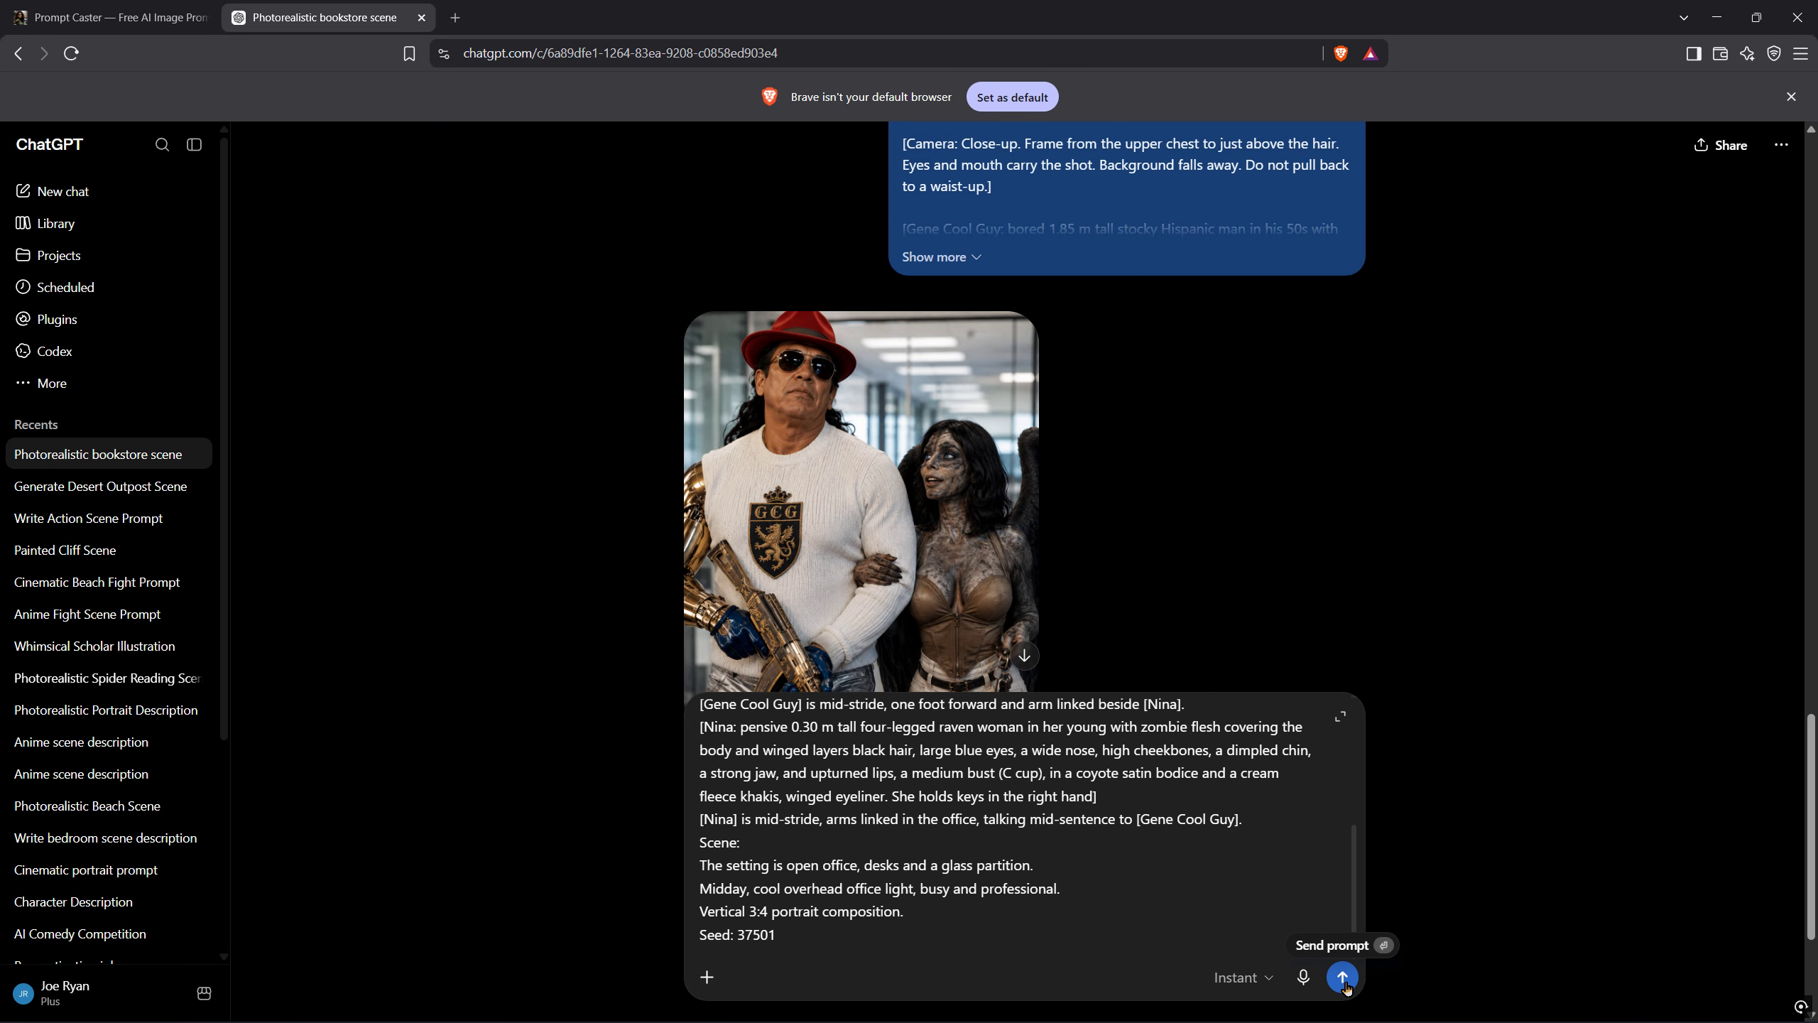
pyautogui.click(1342, 977)
# Compare the Close-up and Wide Action office images in the chat and read the full text of the Wide Action prompt
pyautogui.scroll(10, 1335, 616)
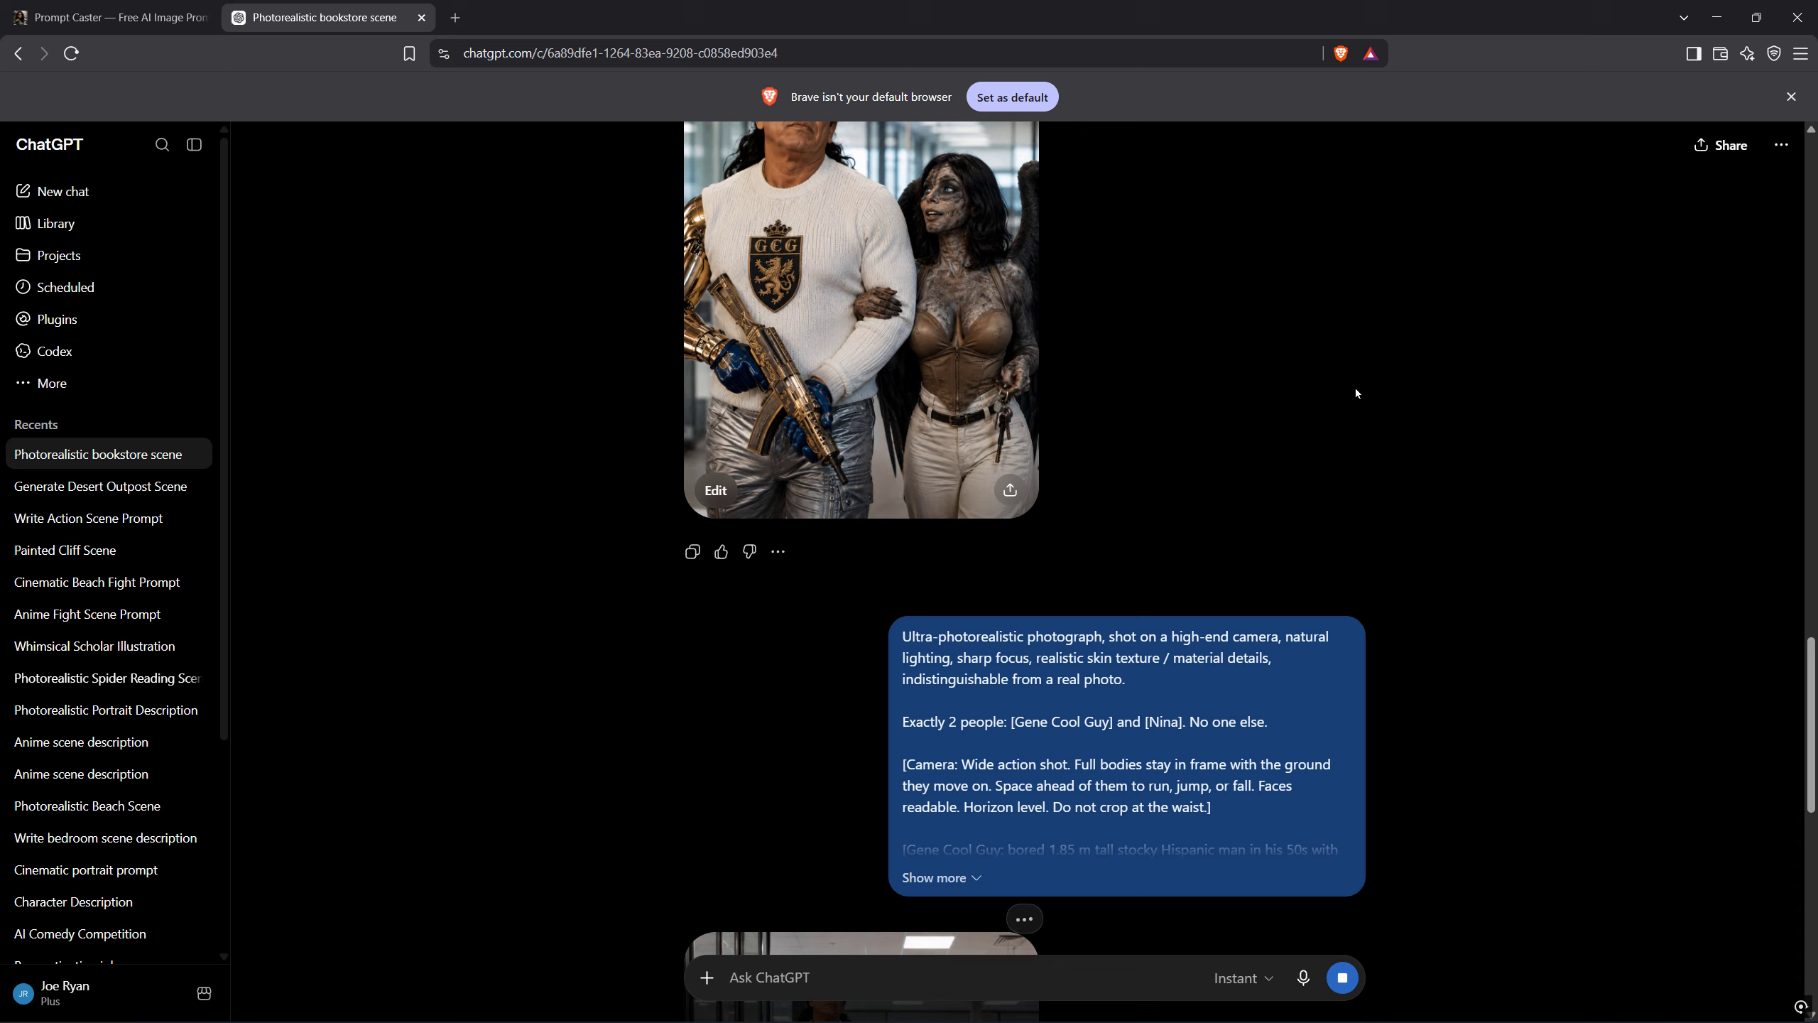
pyautogui.scroll(2, 1309, 439)
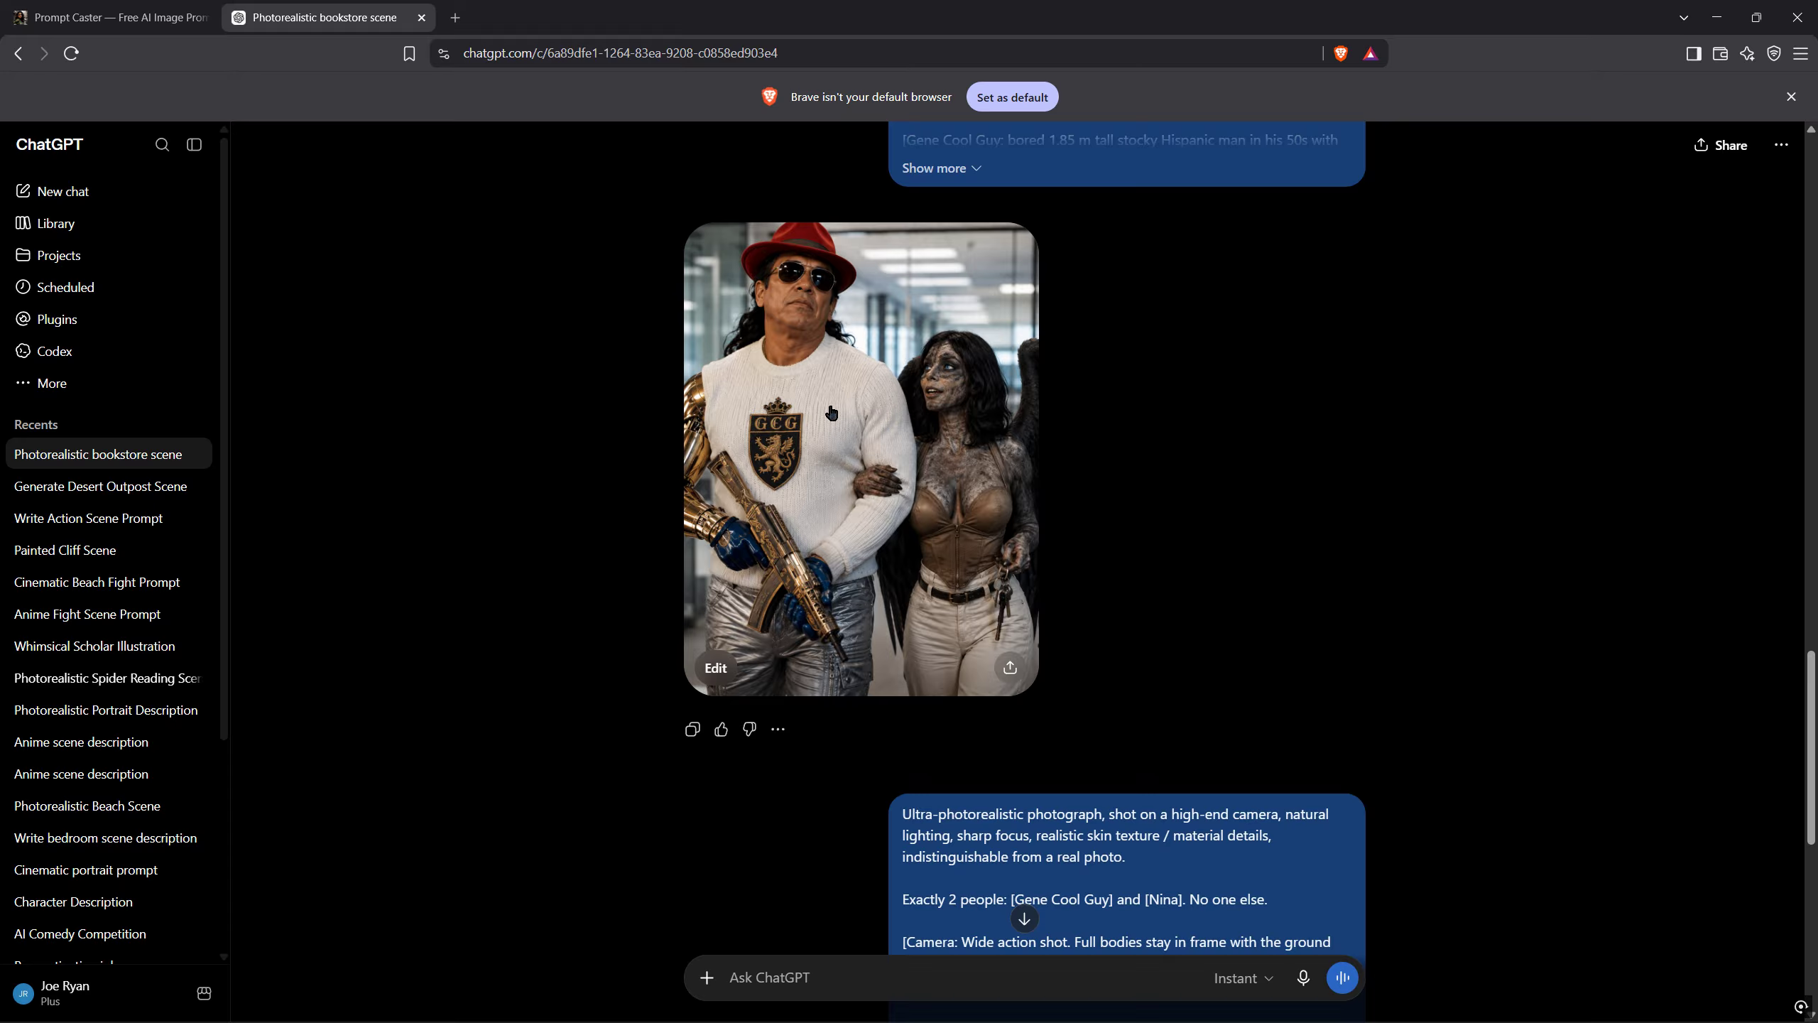
pyautogui.scroll(-5, 1463, 407)
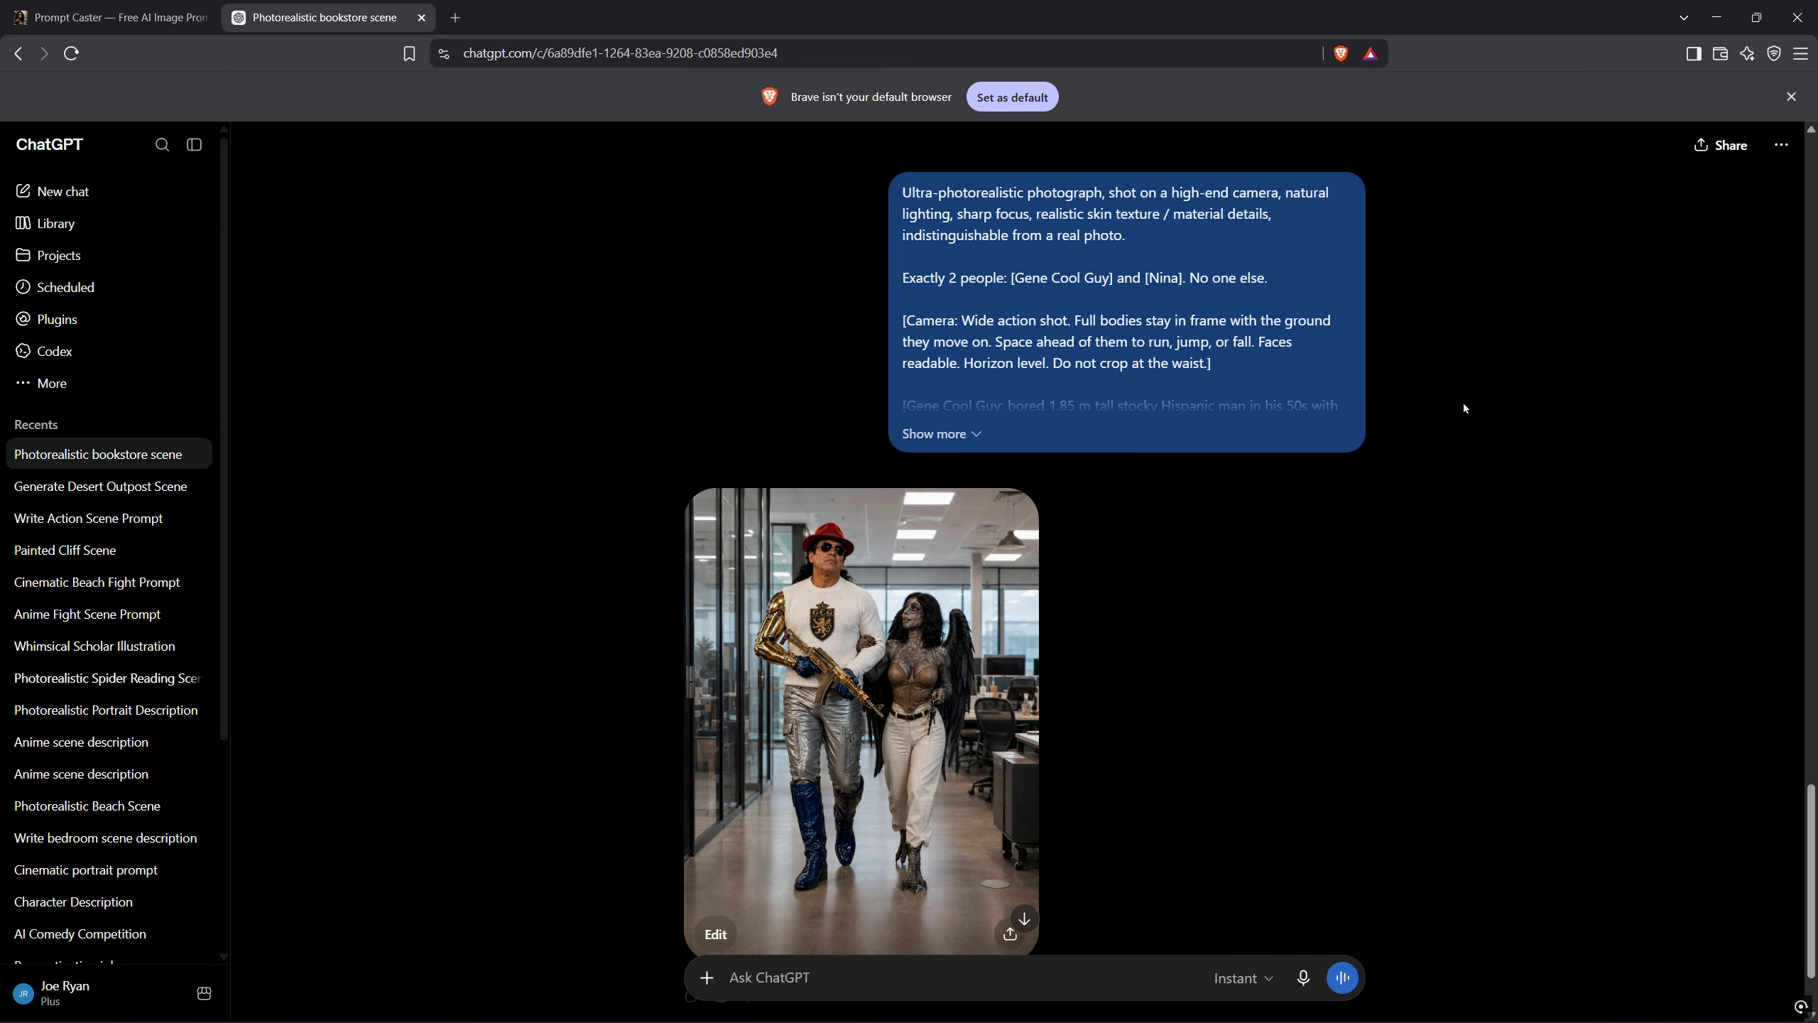
pyautogui.scroll(-3, 1309, 313)
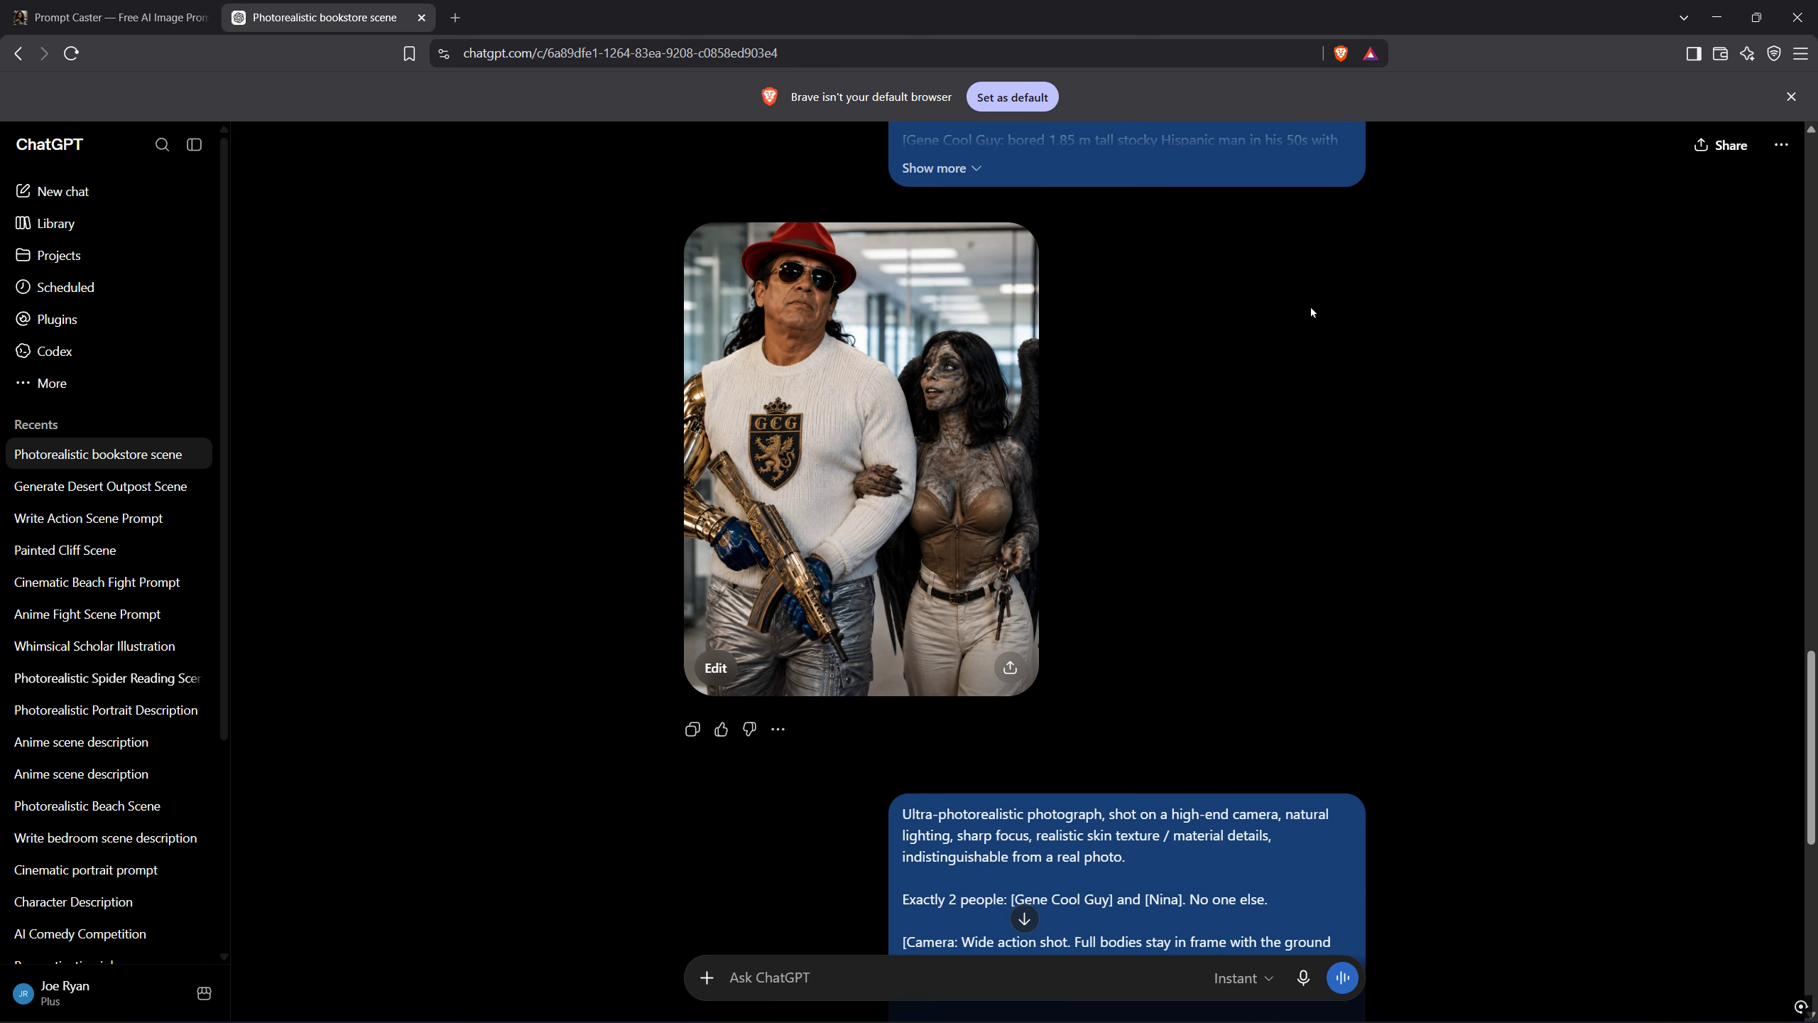
pyautogui.scroll(3, 1342, 341)
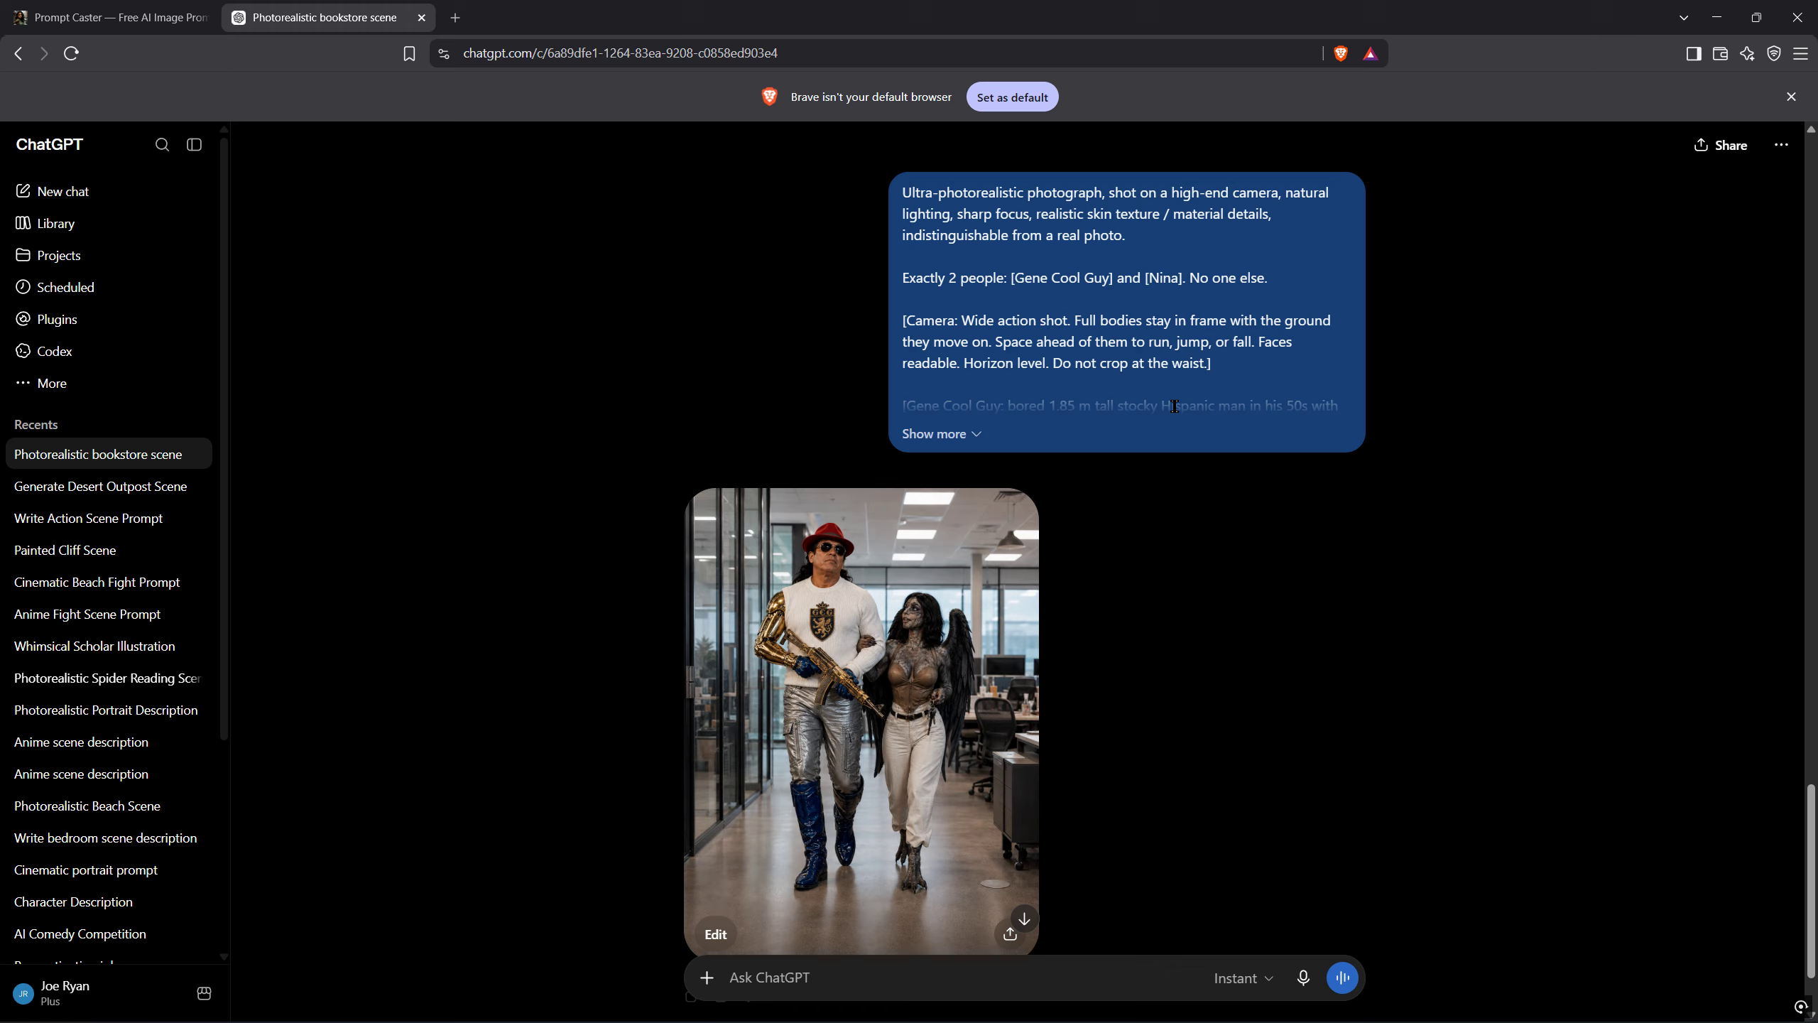
pyautogui.scroll(-2, 1023, 398)
pyautogui.click(963, 309)
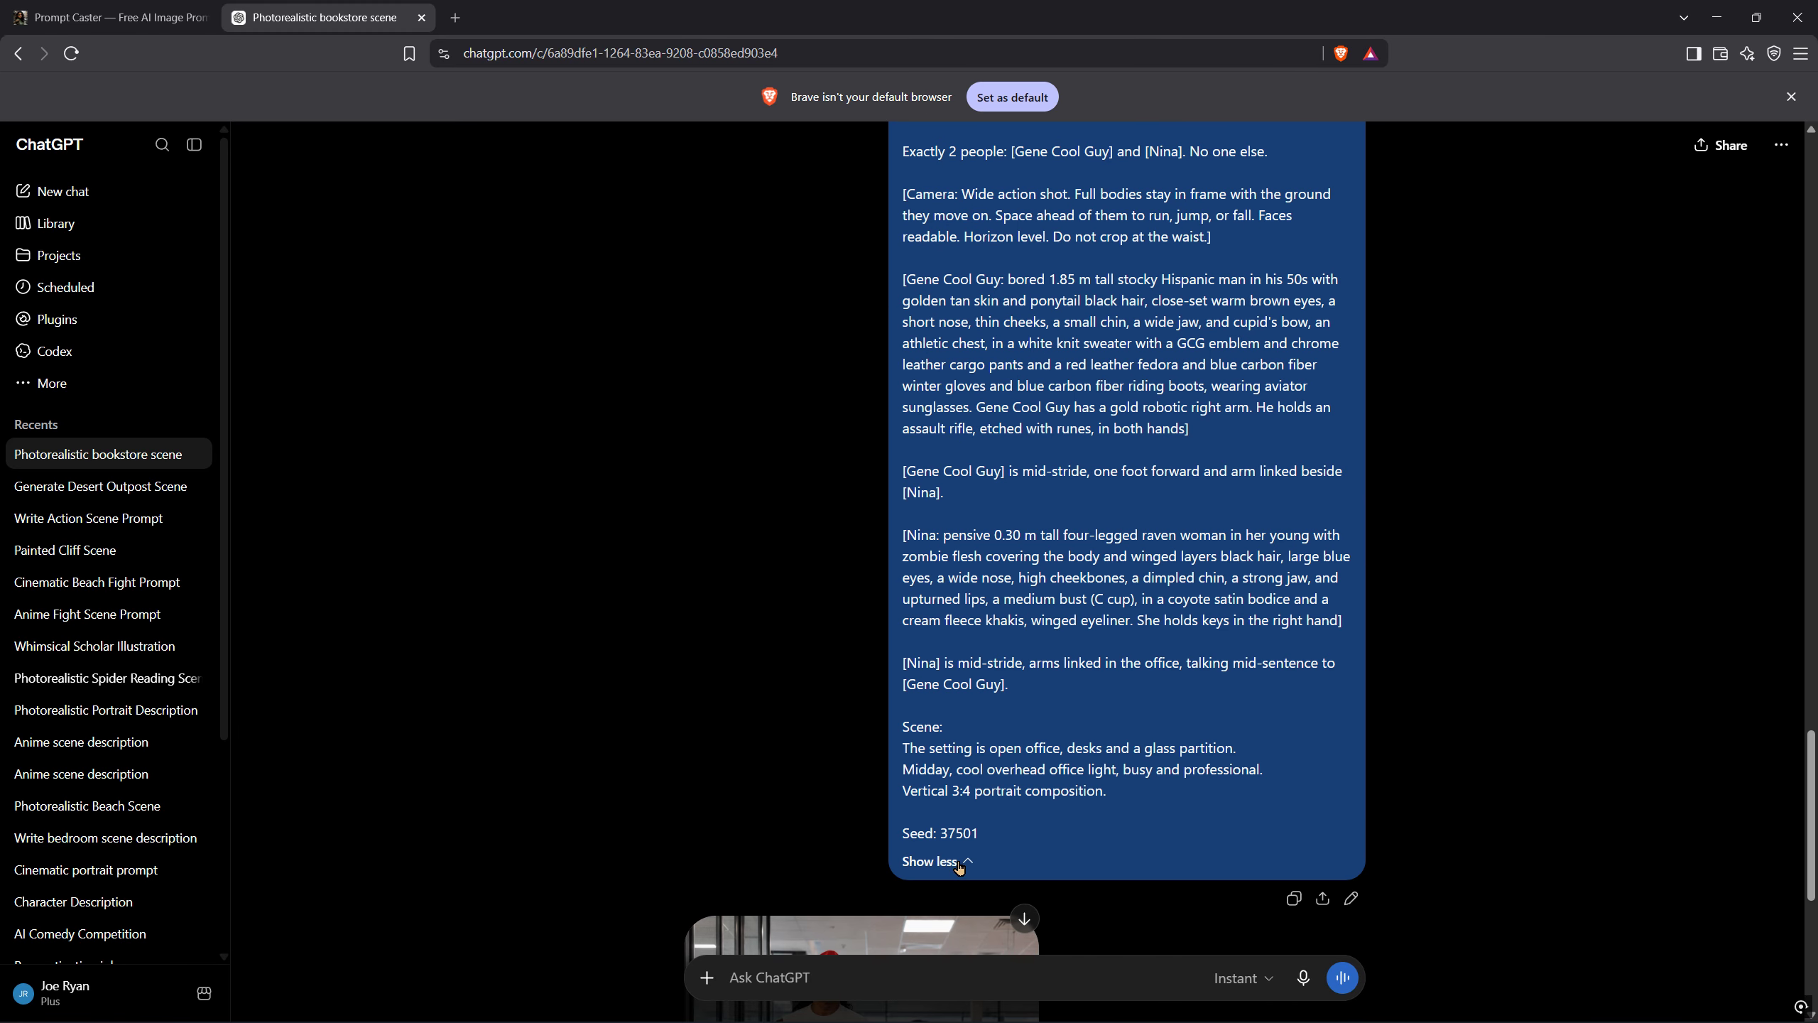
pyautogui.scroll(-5, 1463, 666)
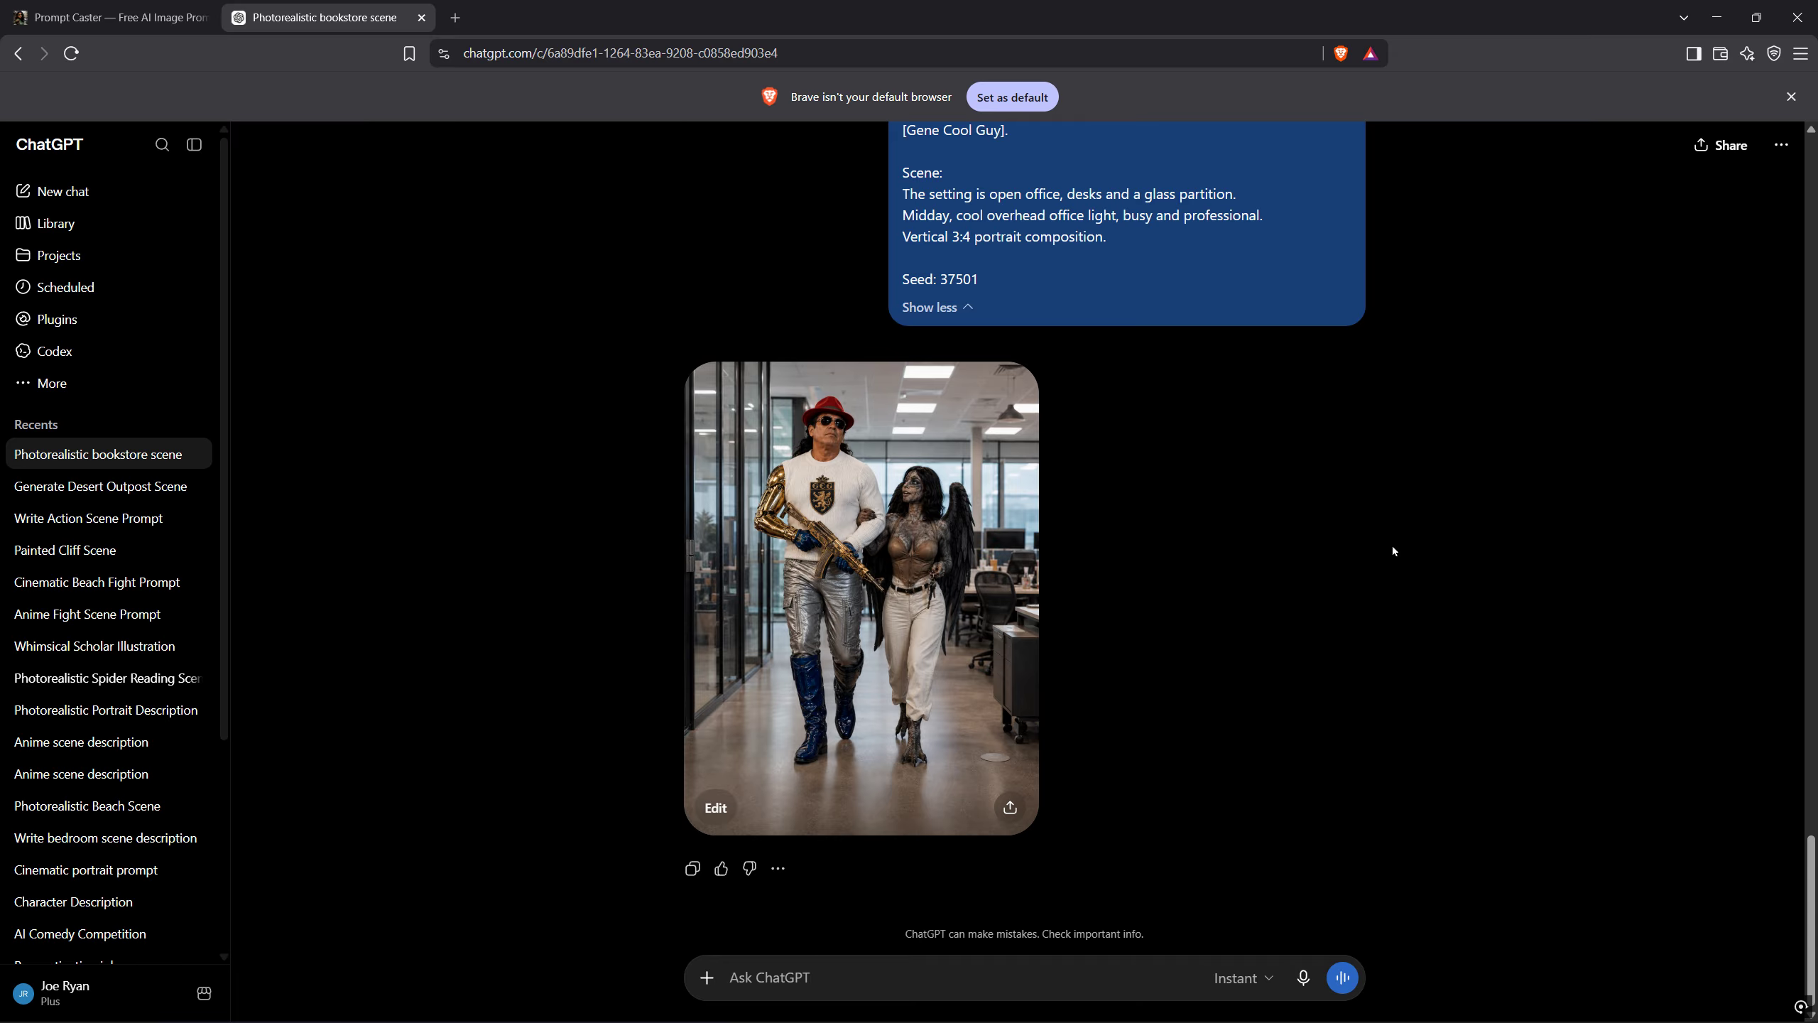
# Switch back to Prompt Caster, enable Wild / Beast for full randomization, and generate a totally random cast and scene
pyautogui.click(111, 8)
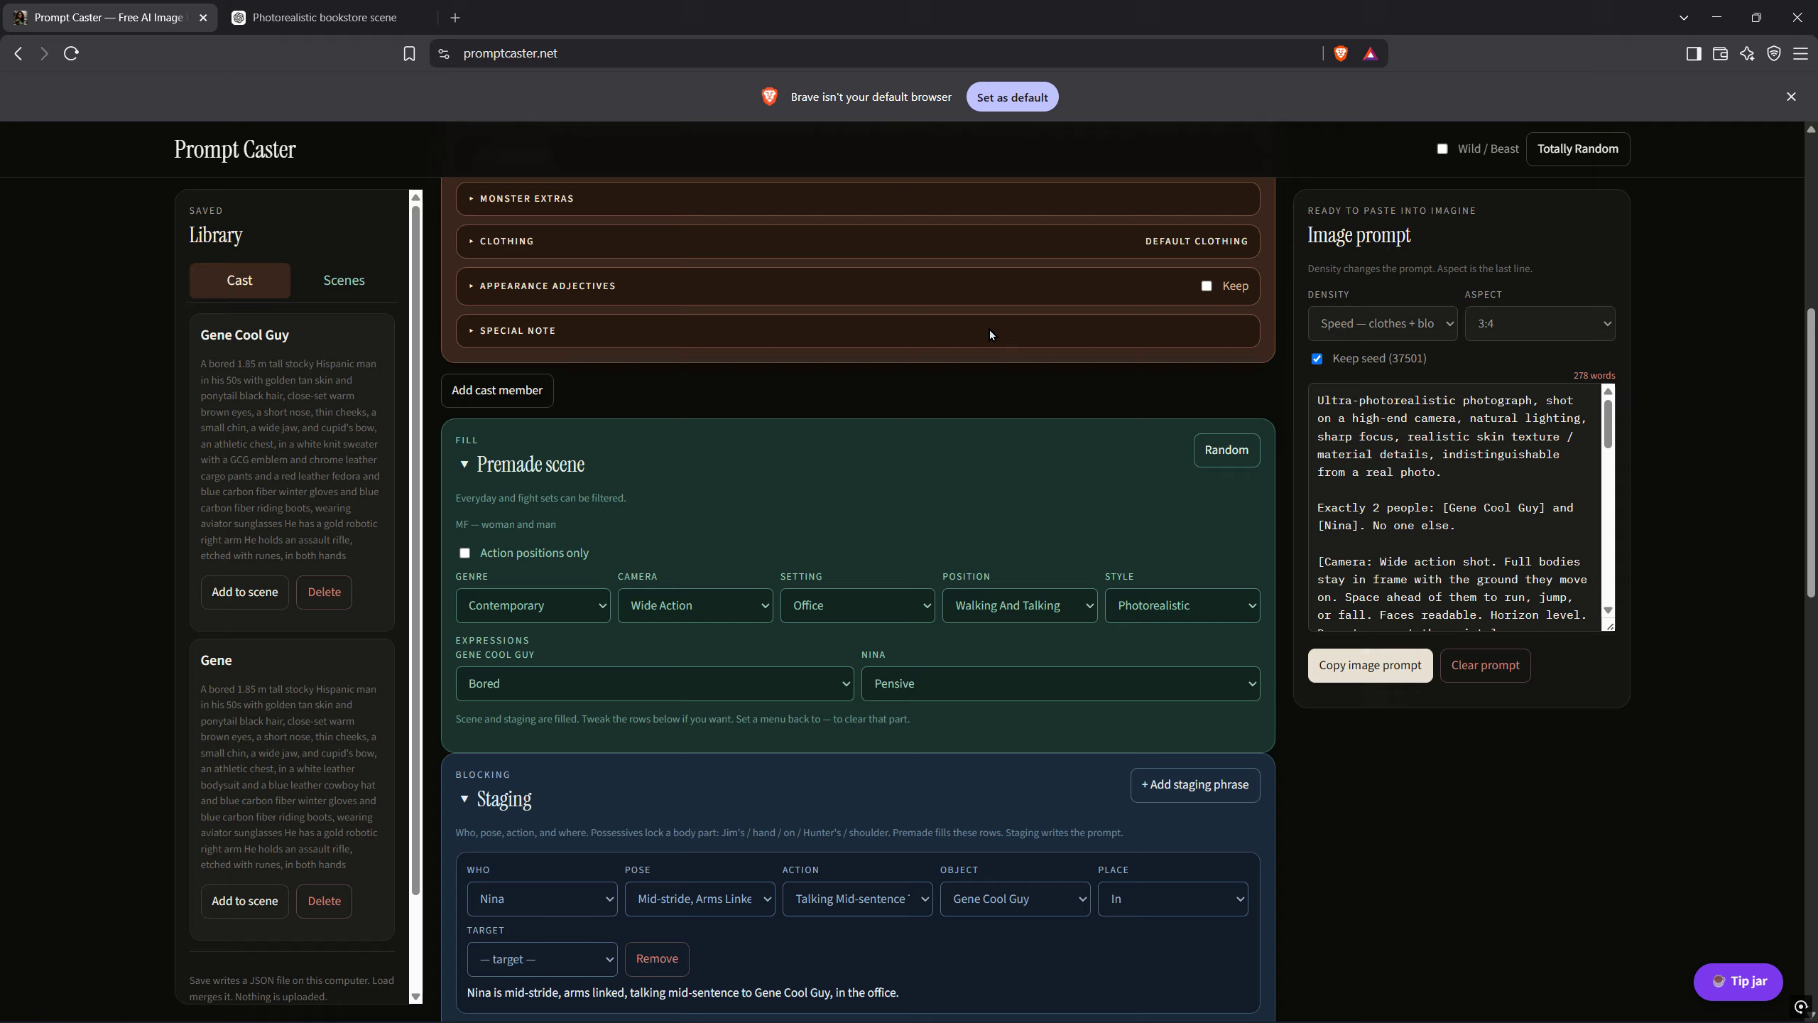
pyautogui.click(1443, 149)
pyautogui.scroll(5, 829, 520)
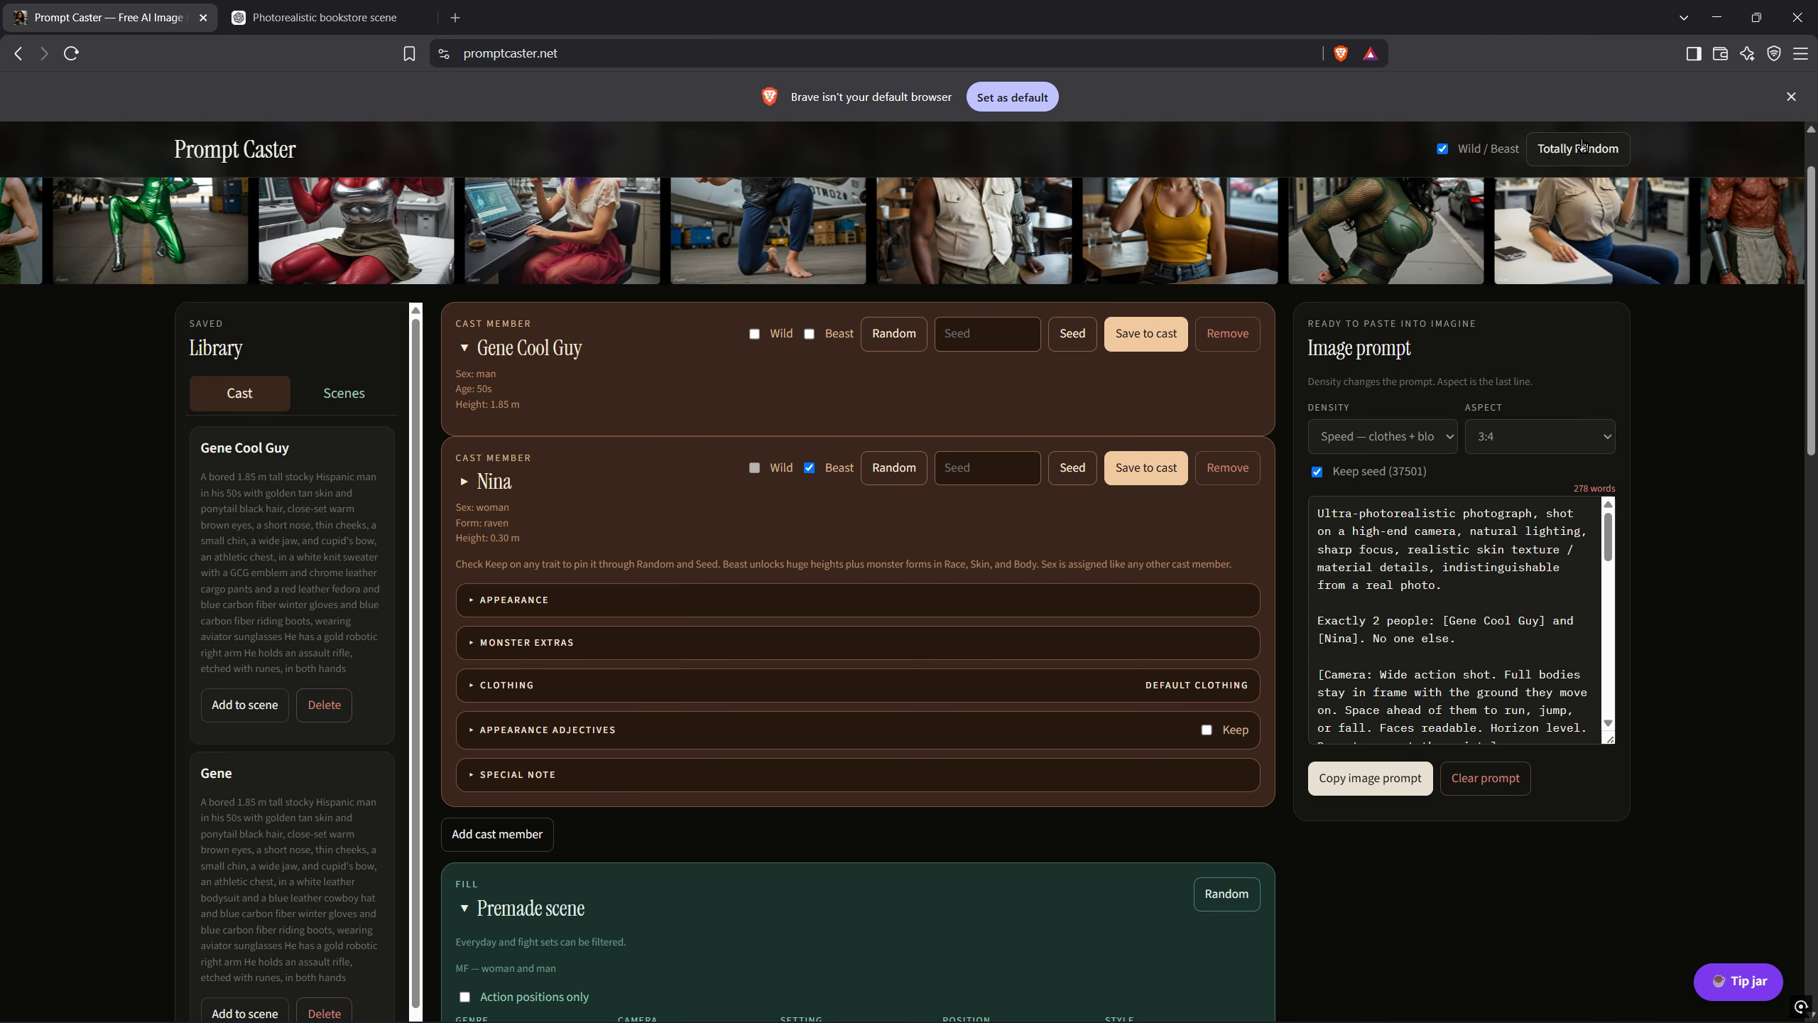
pyautogui.click(1581, 147)
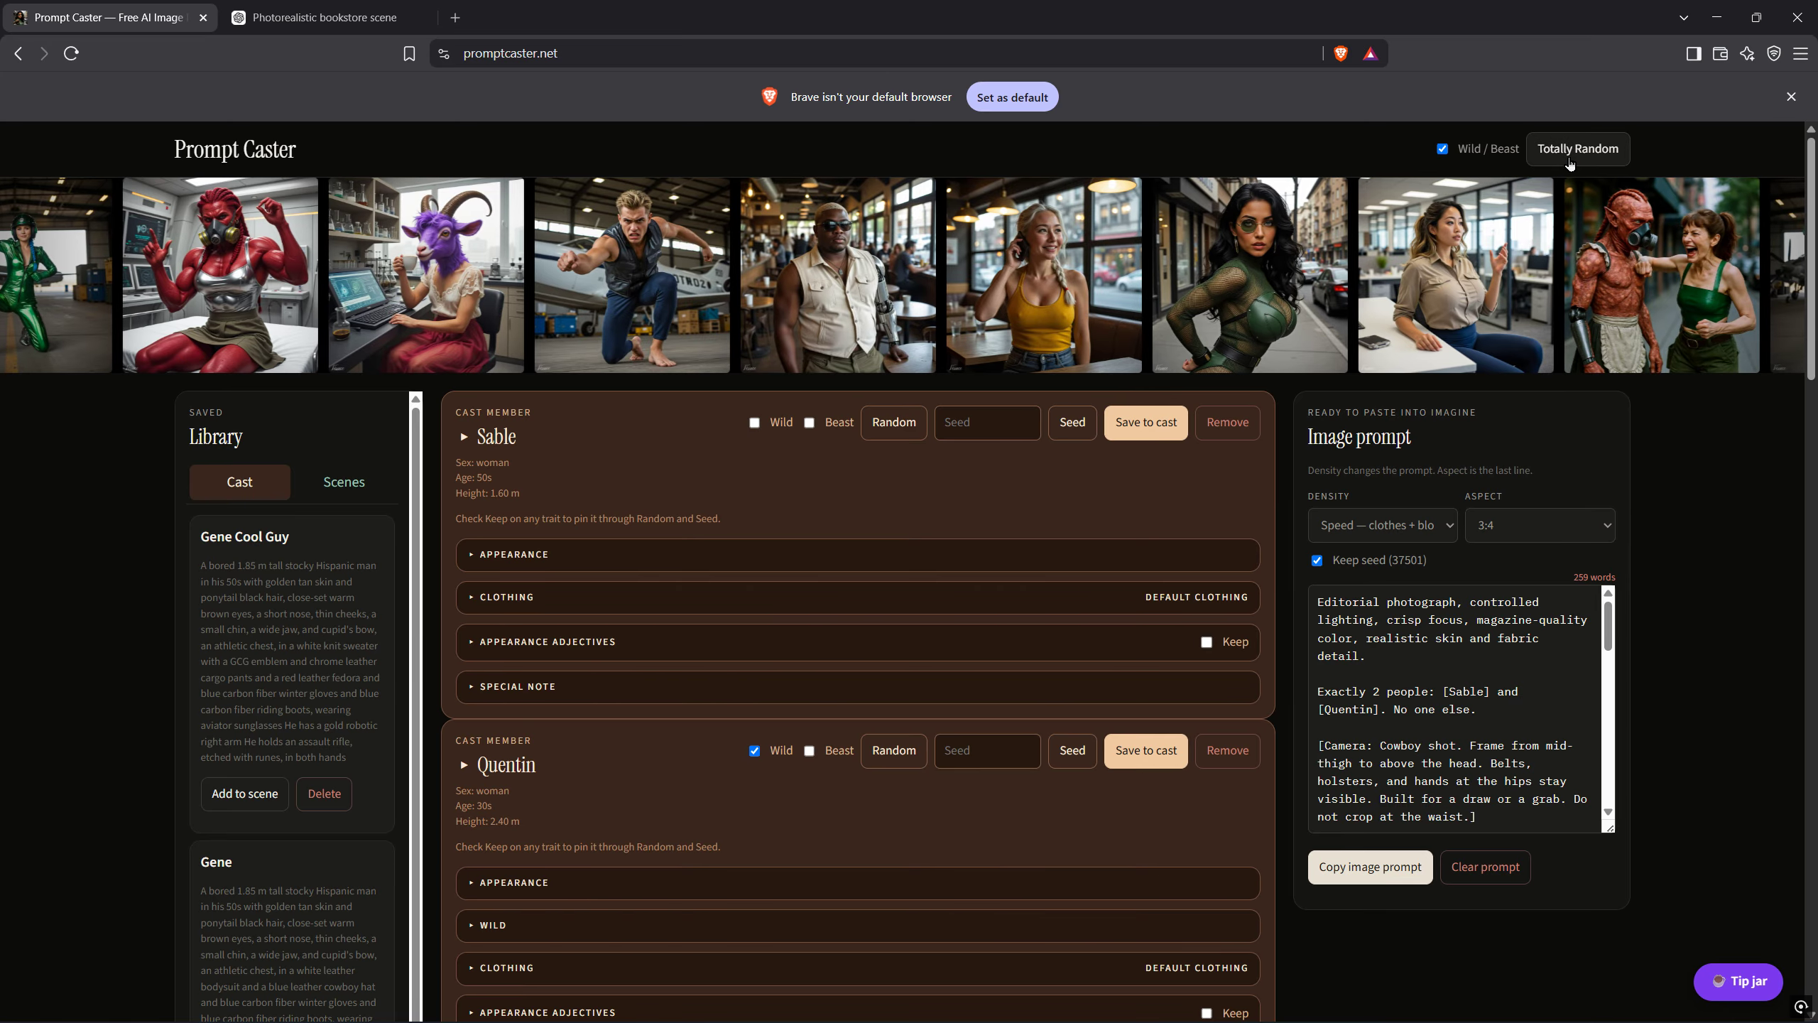
# Regenerate the totally random cast and scene until it includes two men and a 30 m stag Beast on a rooftop
pyautogui.scroll(-1, 1131, 549)
pyautogui.scroll(-6, 1131, 549)
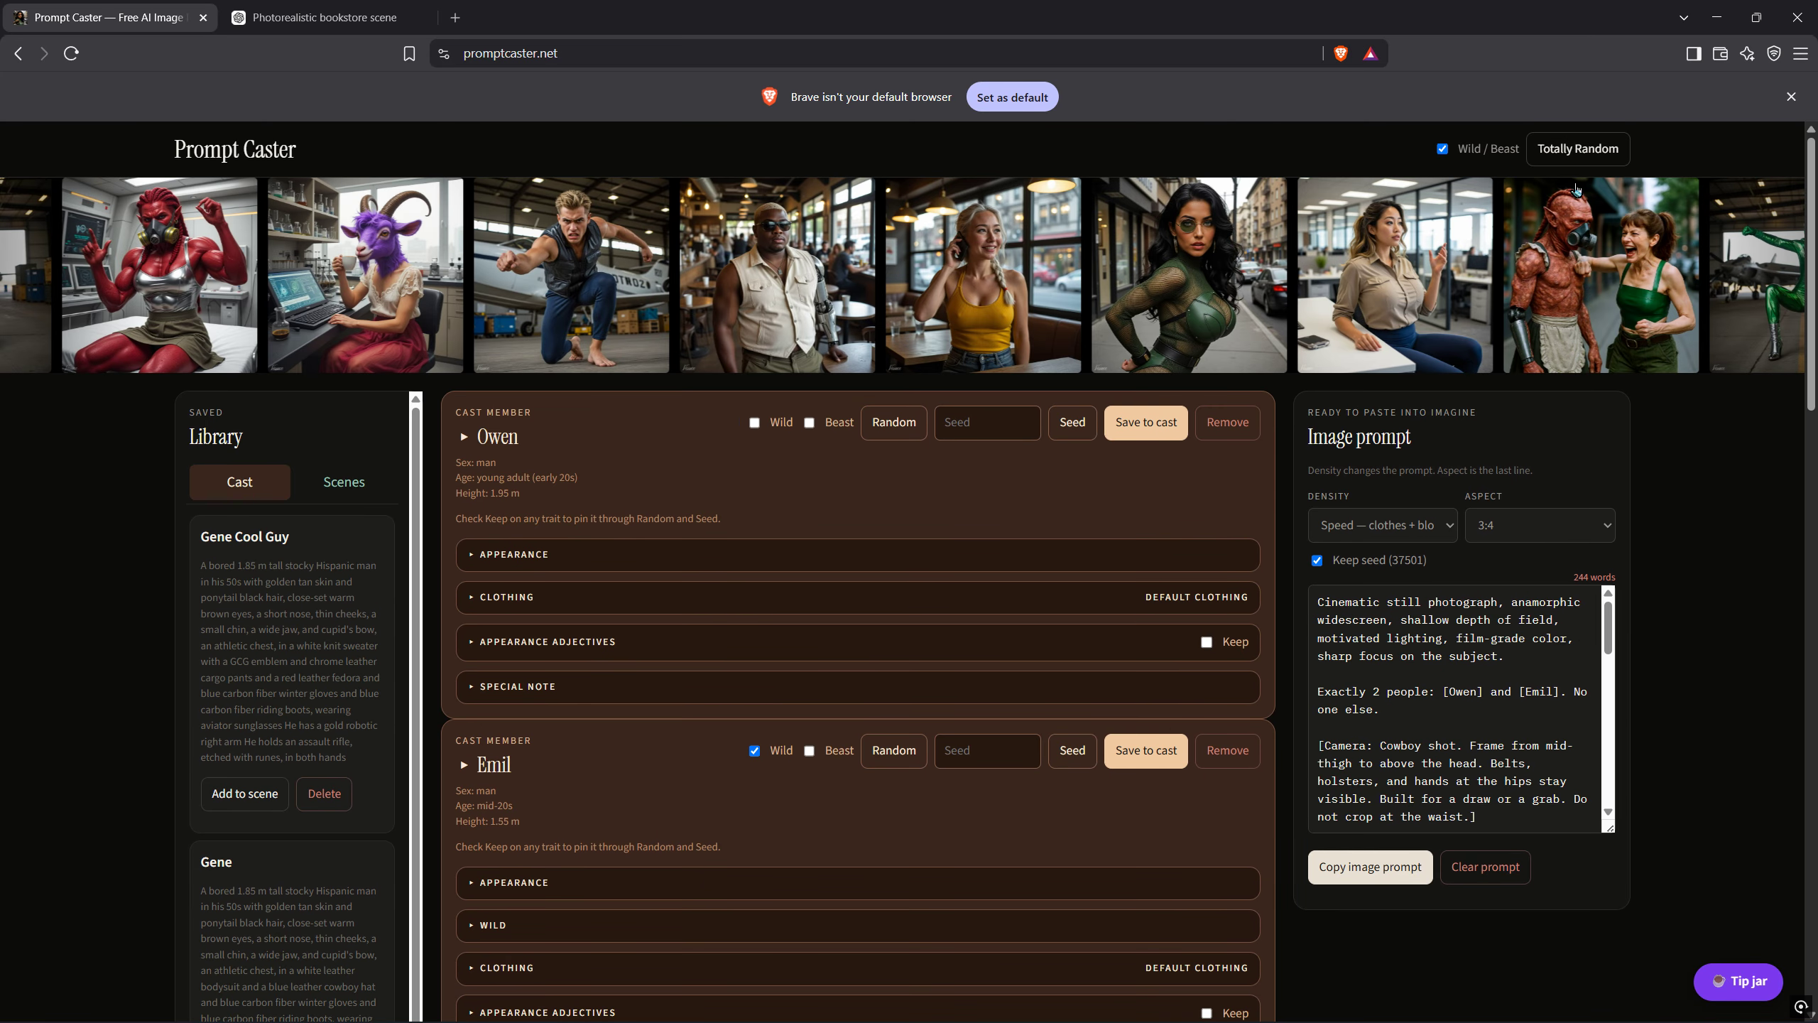
pyautogui.scroll(-4, 1044, 583)
pyautogui.scroll(5, 1044, 583)
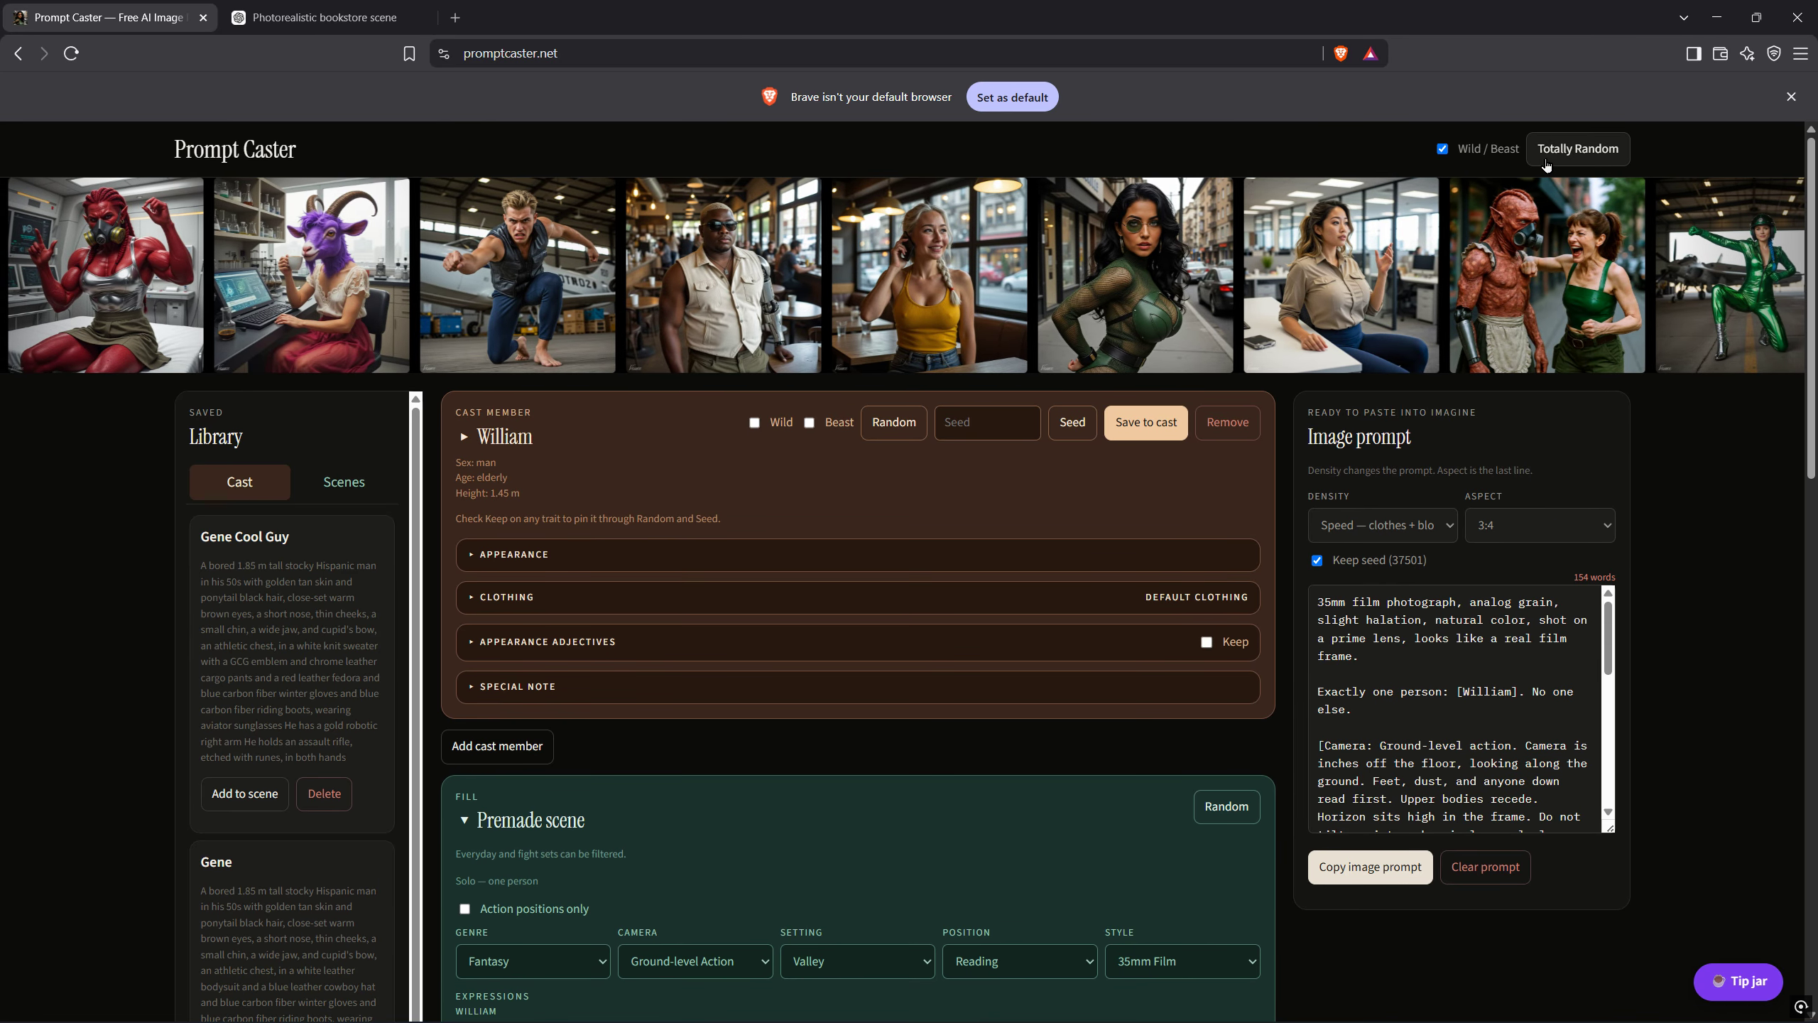
pyautogui.scroll(-3, 1127, 510)
pyautogui.scroll(-6, 1127, 510)
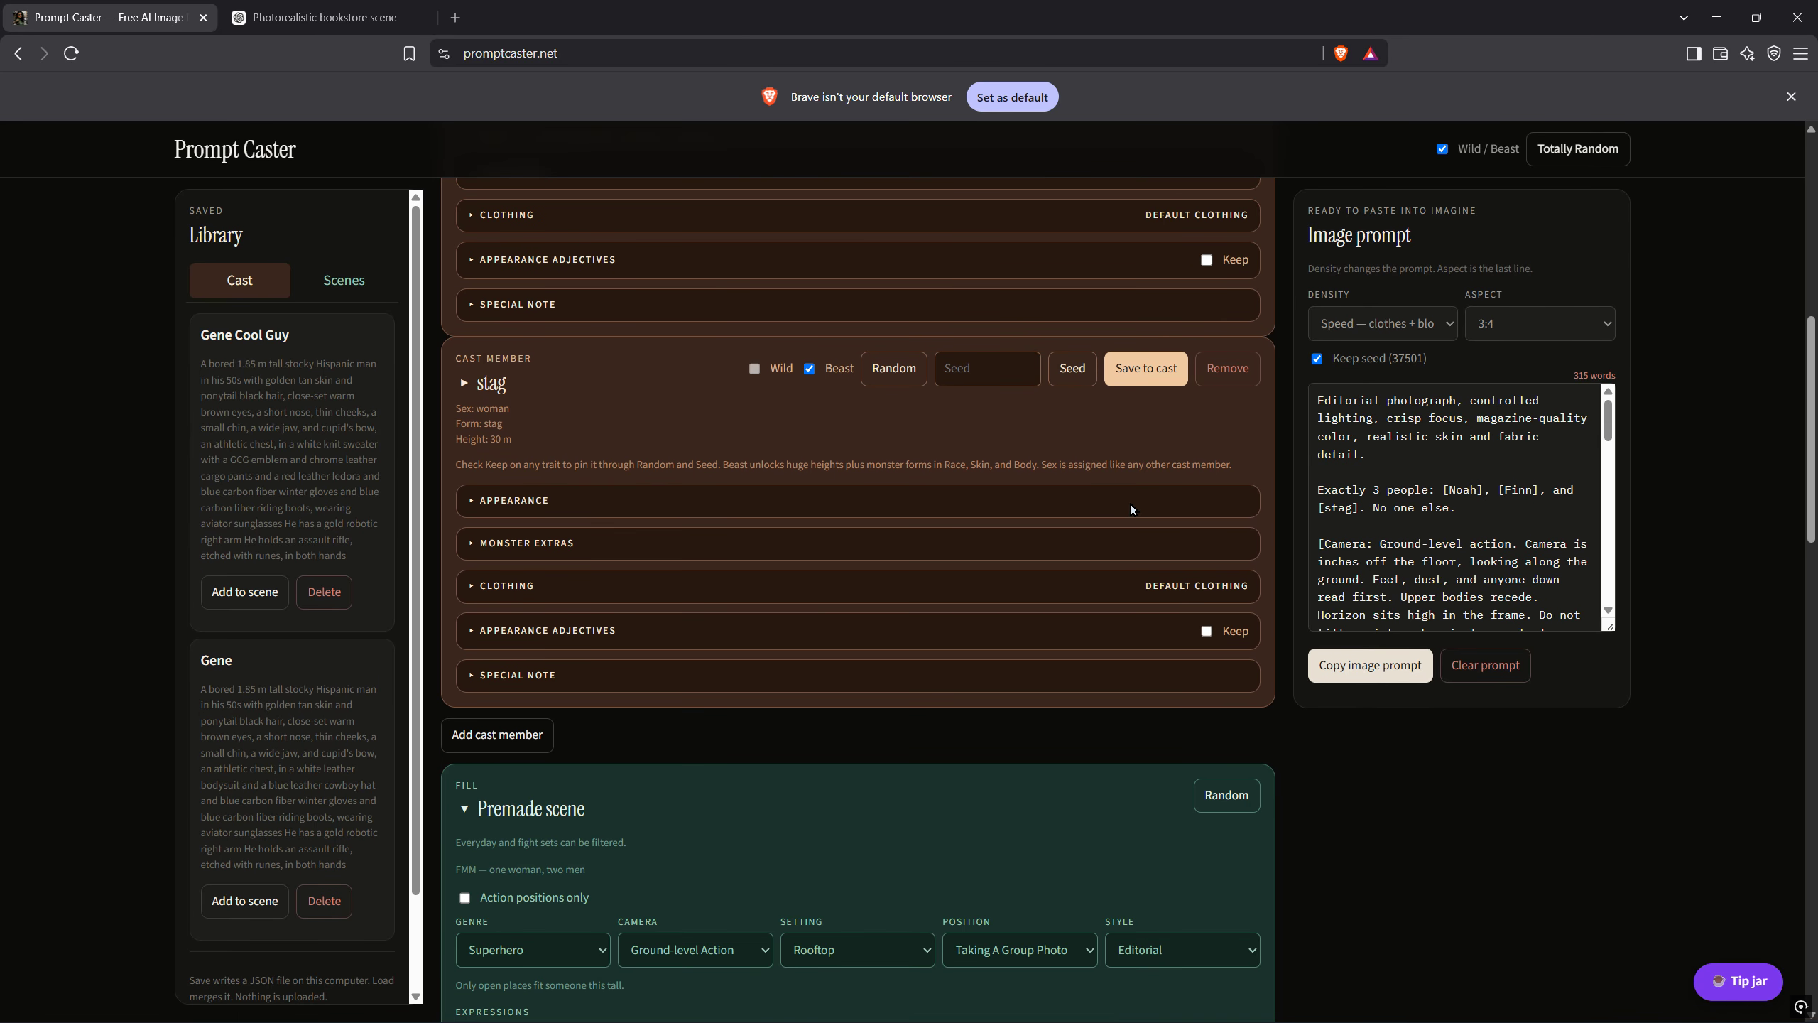
pyautogui.scroll(8, 1108, 631)
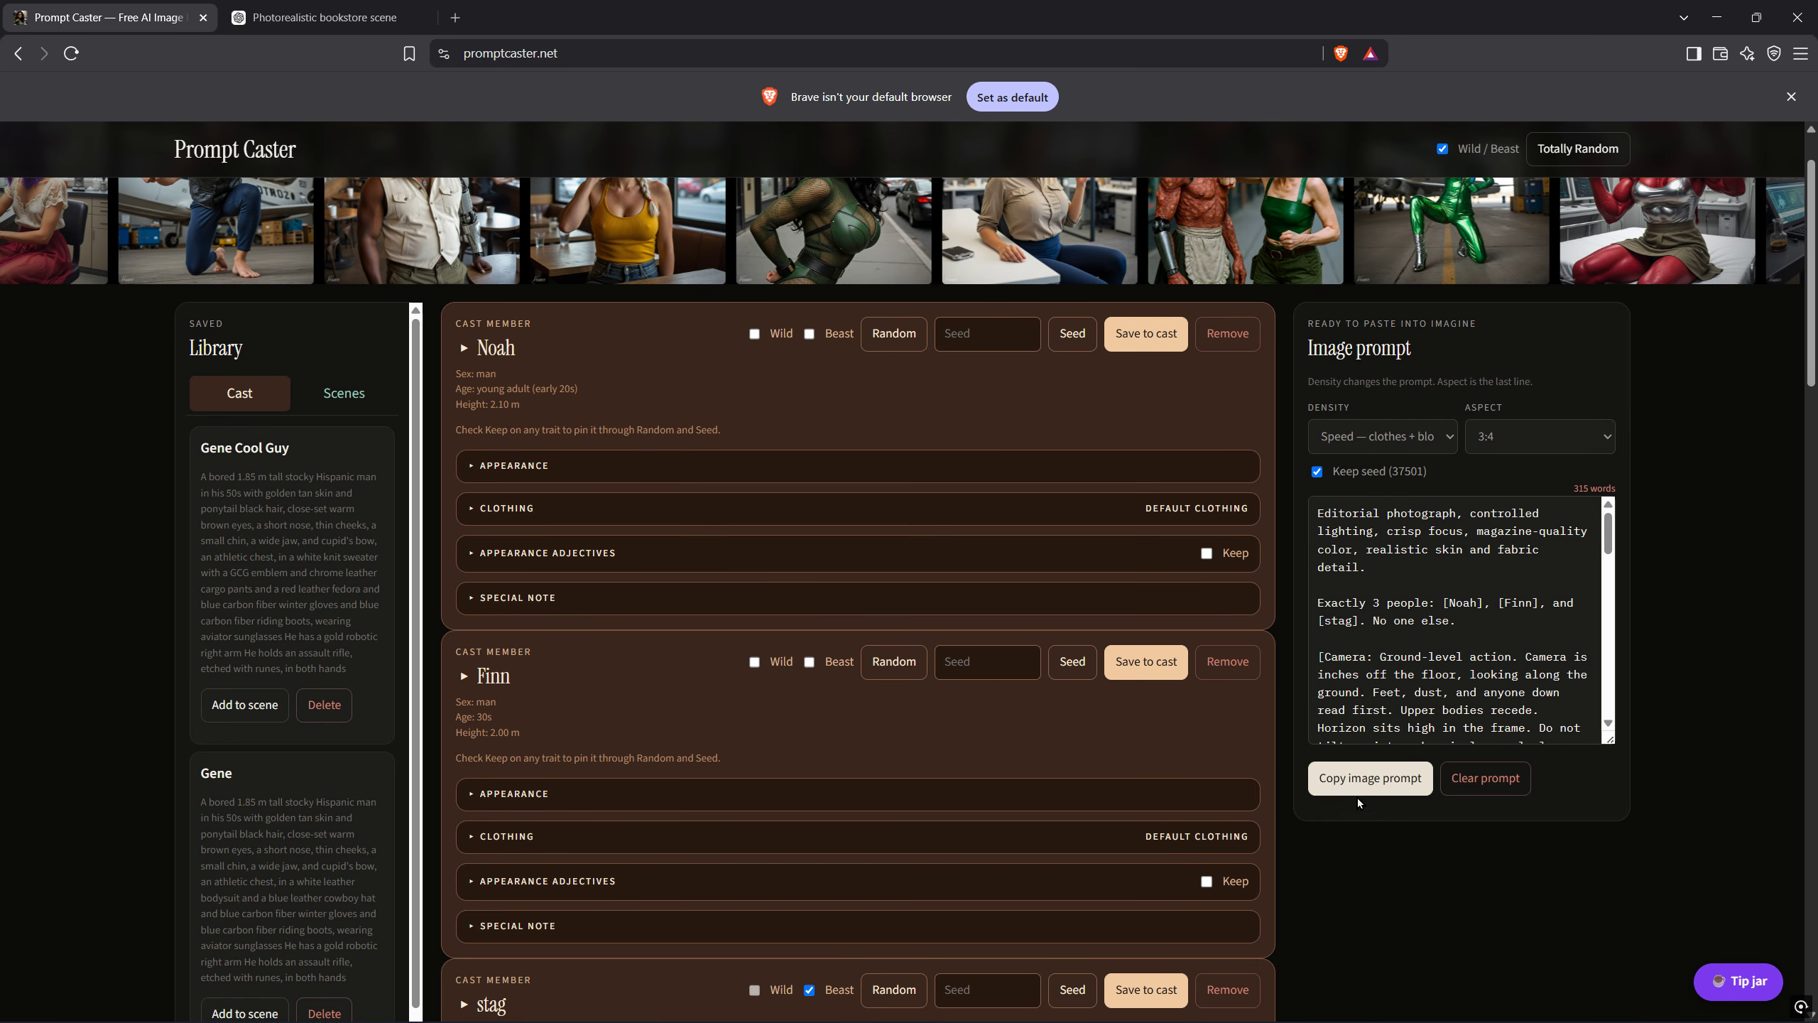
# Copy the three-person image prompt, switch to ChatGPT, and submit it in the bookstore scene chat to generate the image
pyautogui.click(1349, 775)
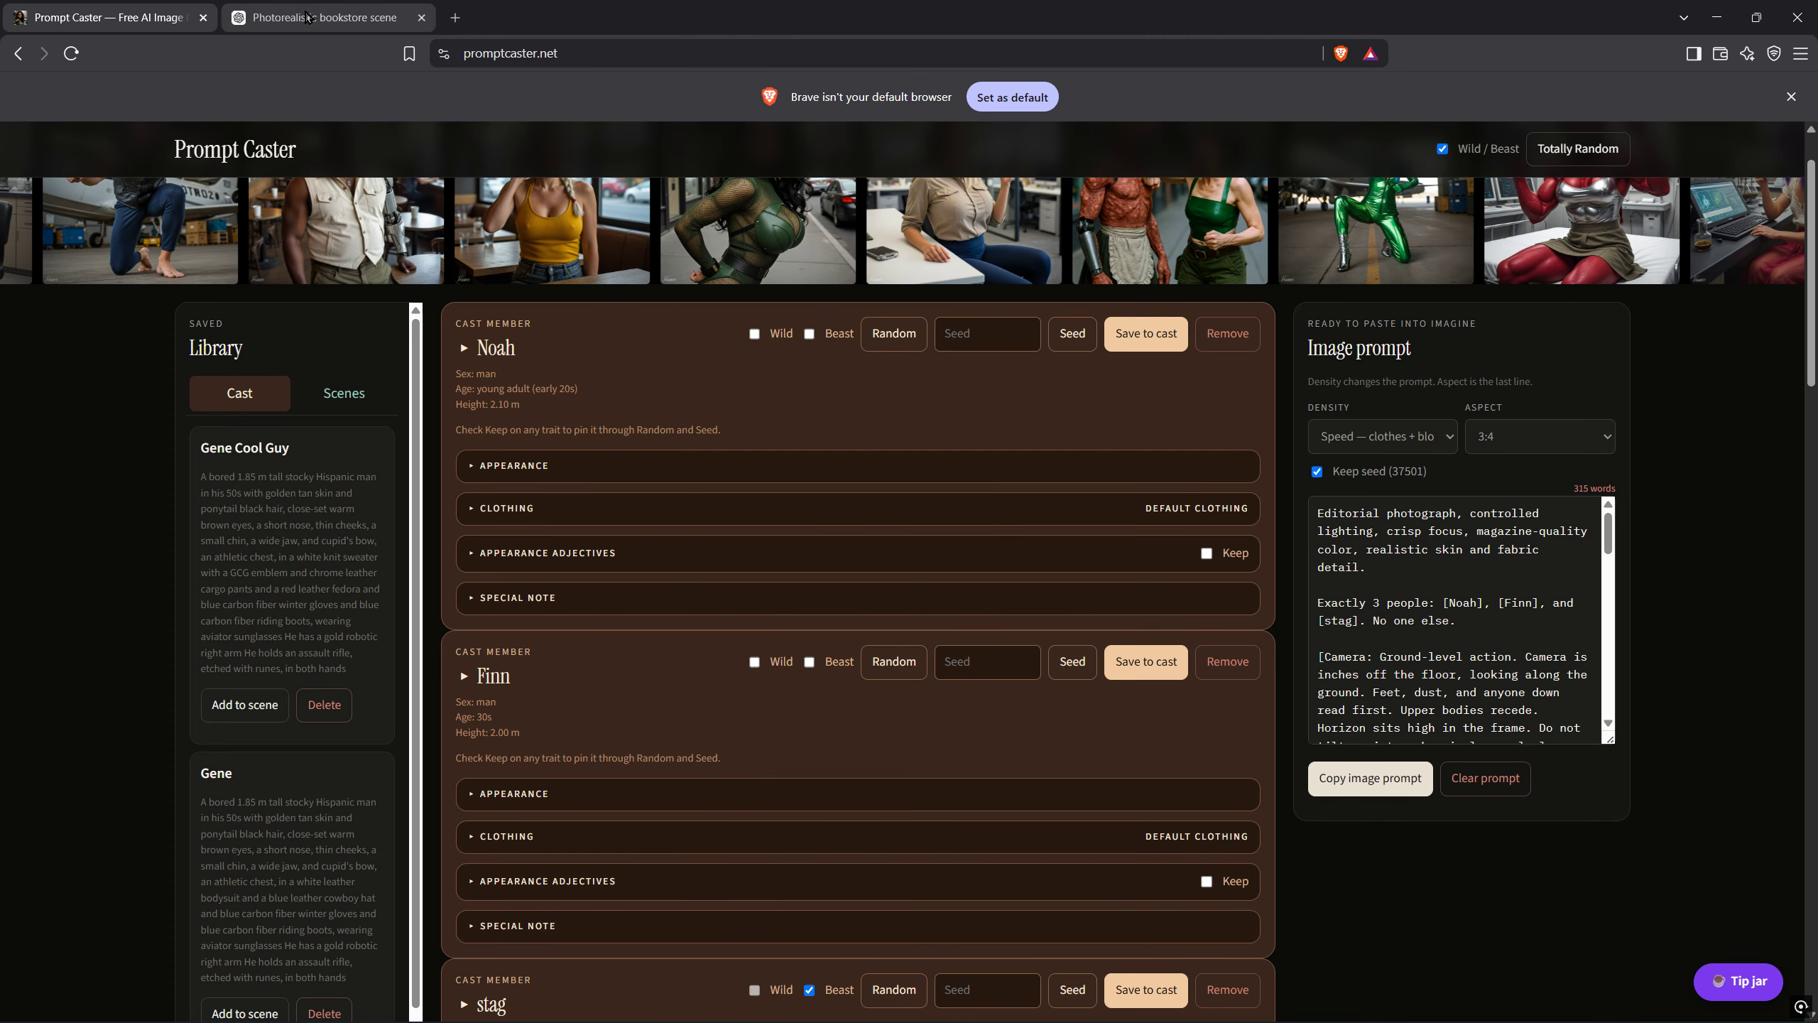
pyautogui.click(307, 17)
pyautogui.rightClick(762, 978)
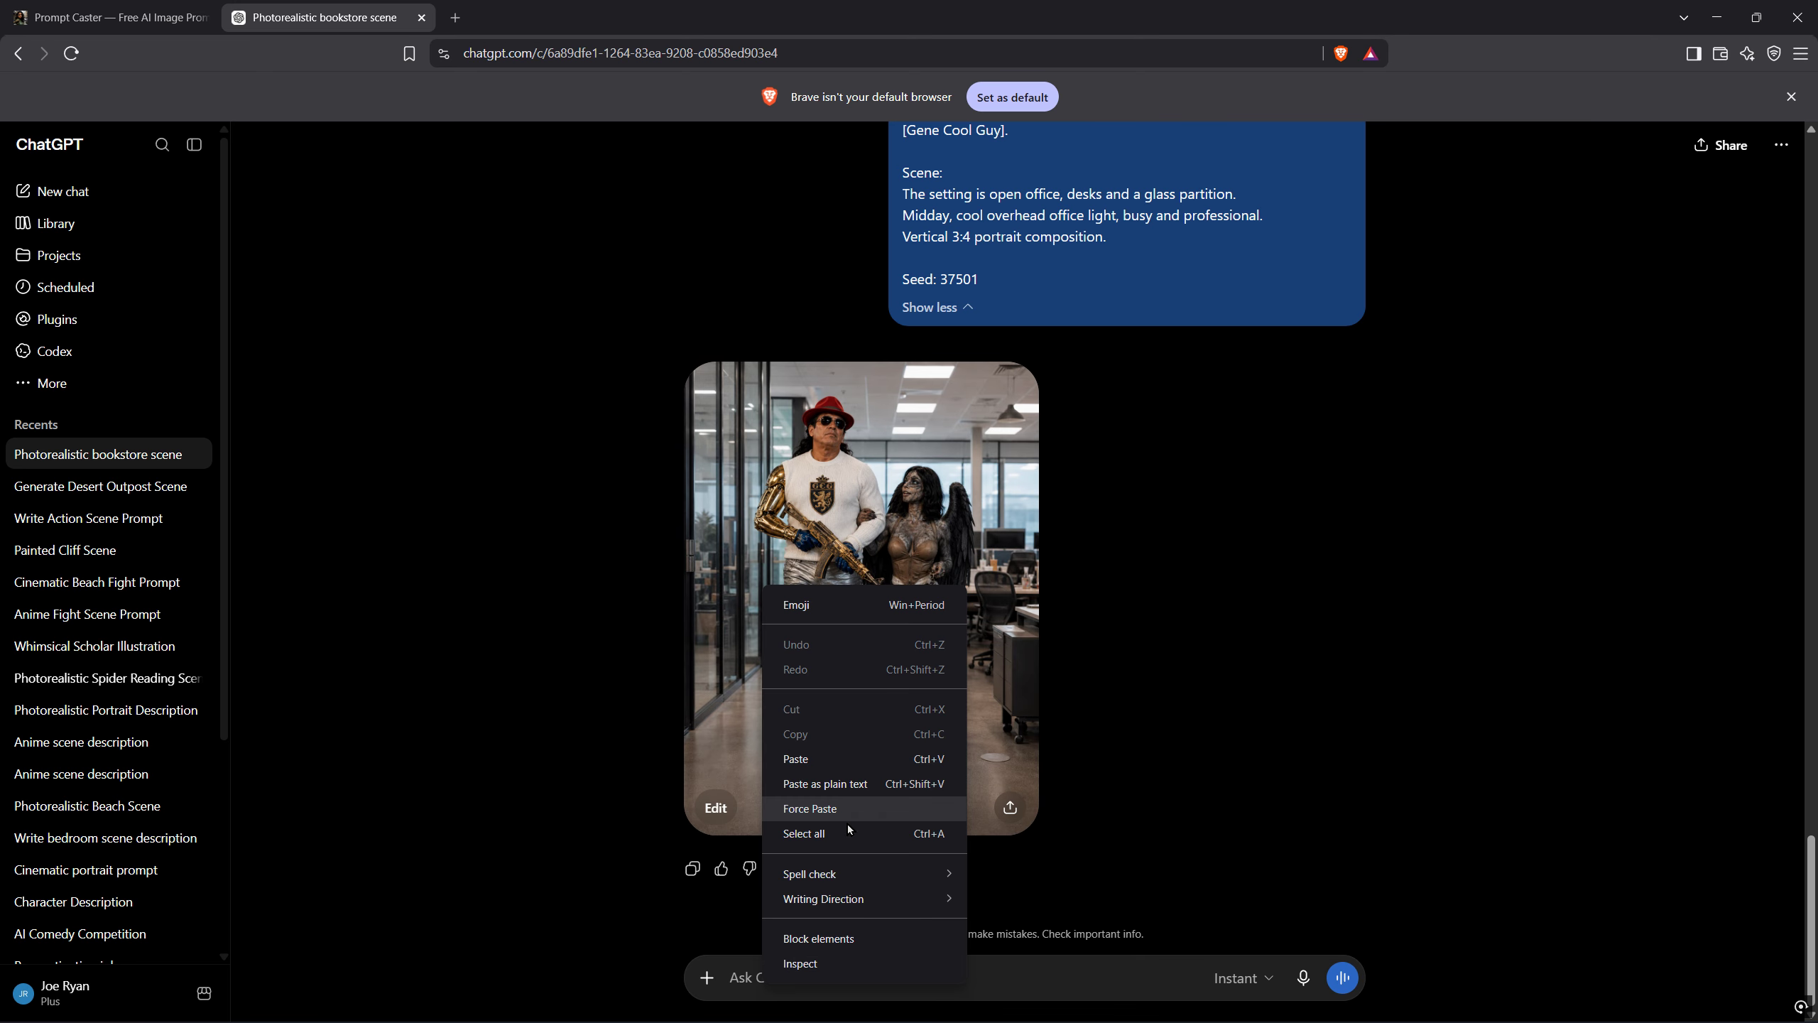
pyautogui.click(781, 760)
pyautogui.click(1343, 981)
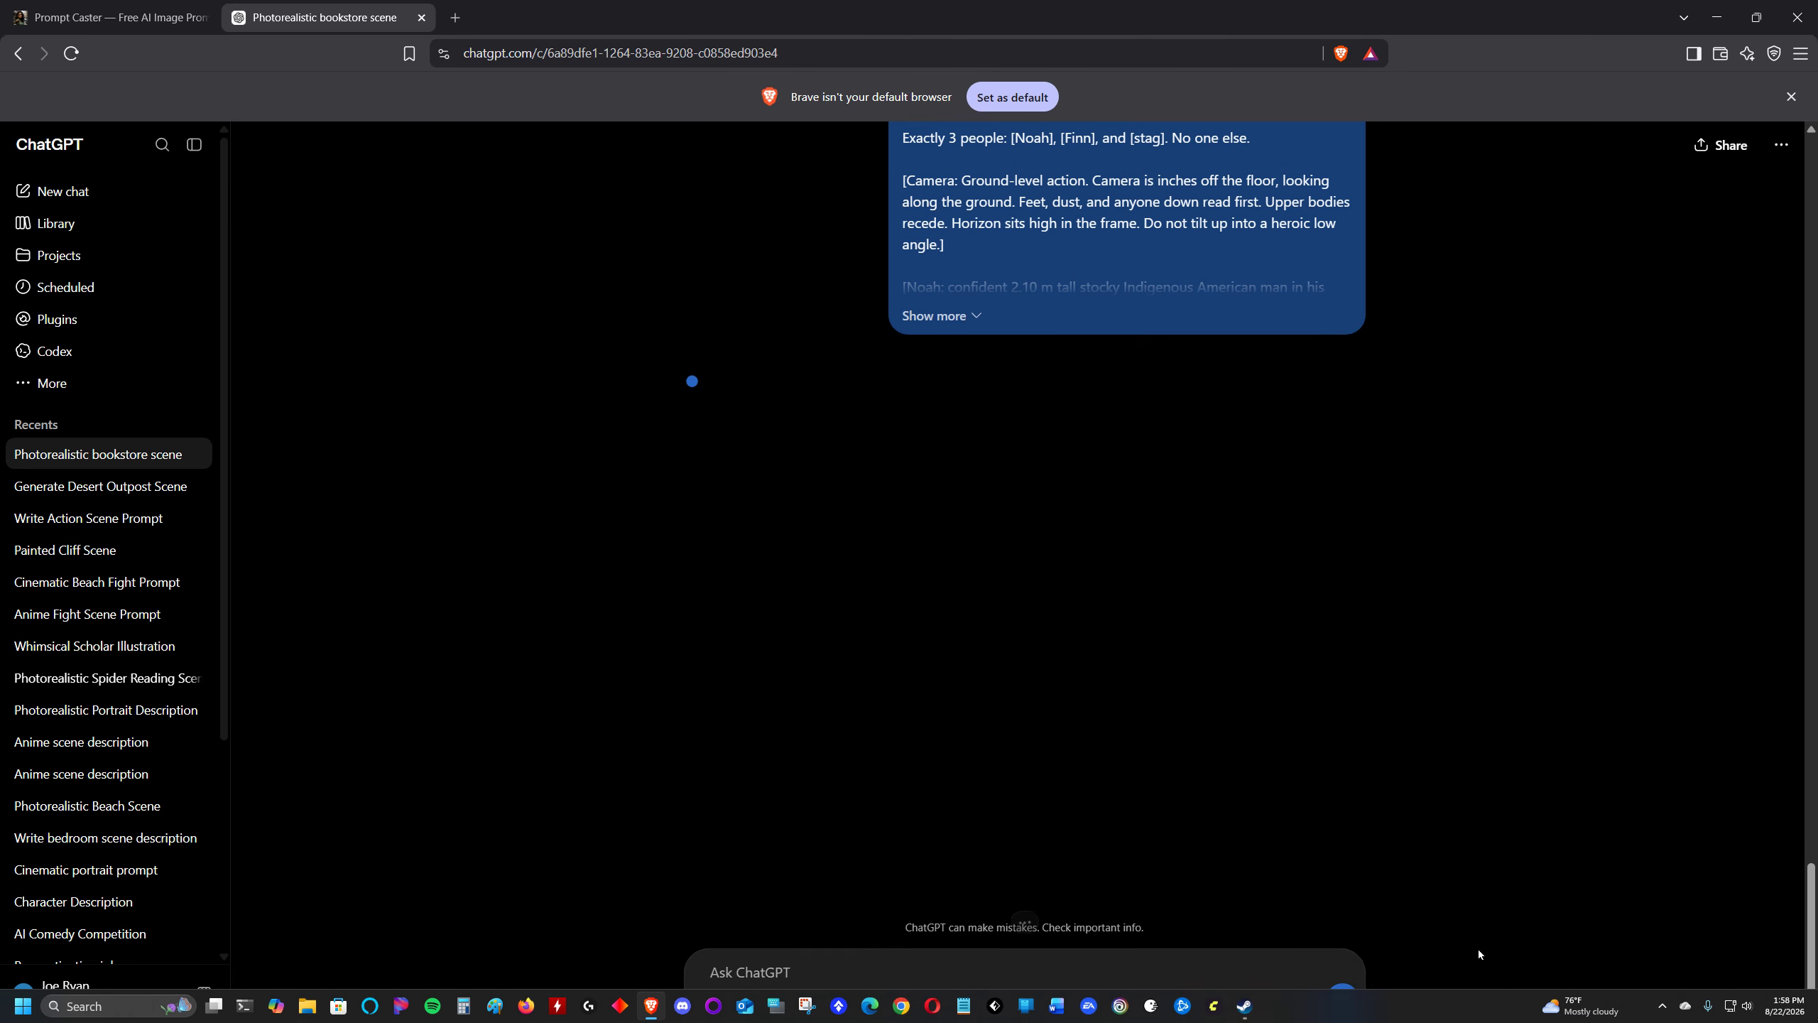
pyautogui.scroll(5, 1511, 649)
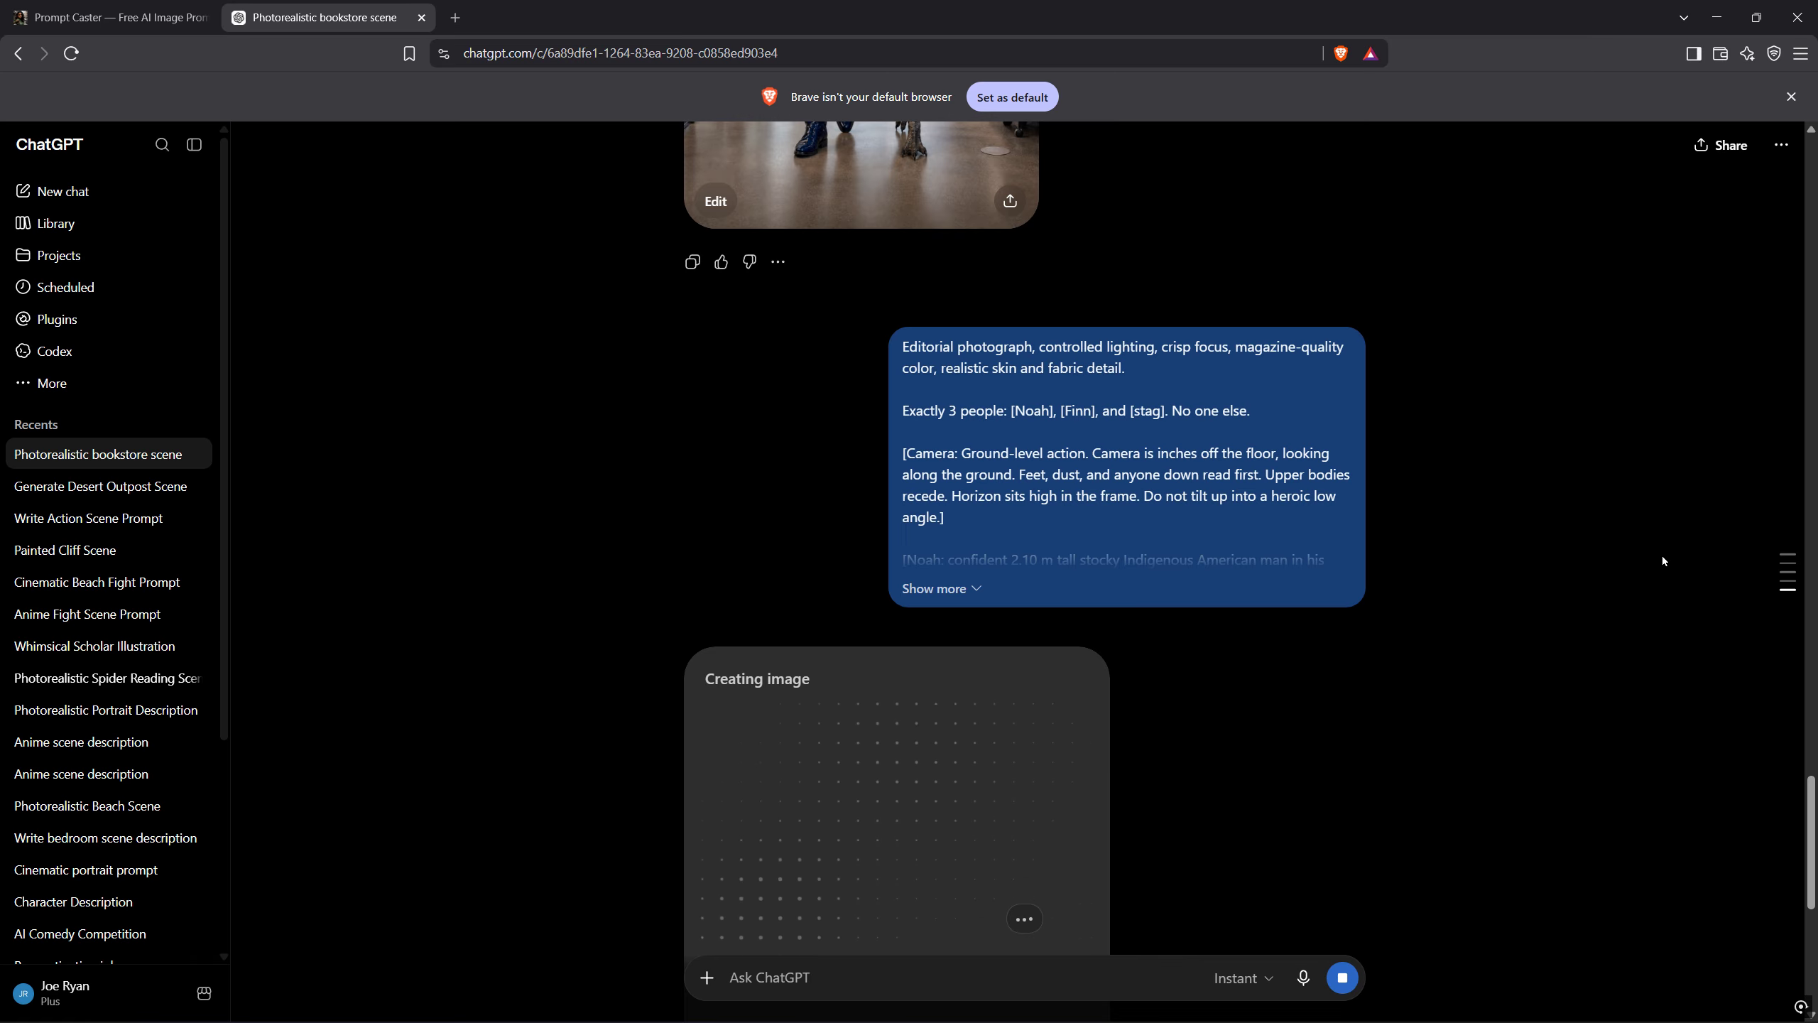
# Review the random cast, premade scene and staging in Prompt Caster, then switch to ChatGPT to examine the generated group image
pyautogui.click(107, 17)
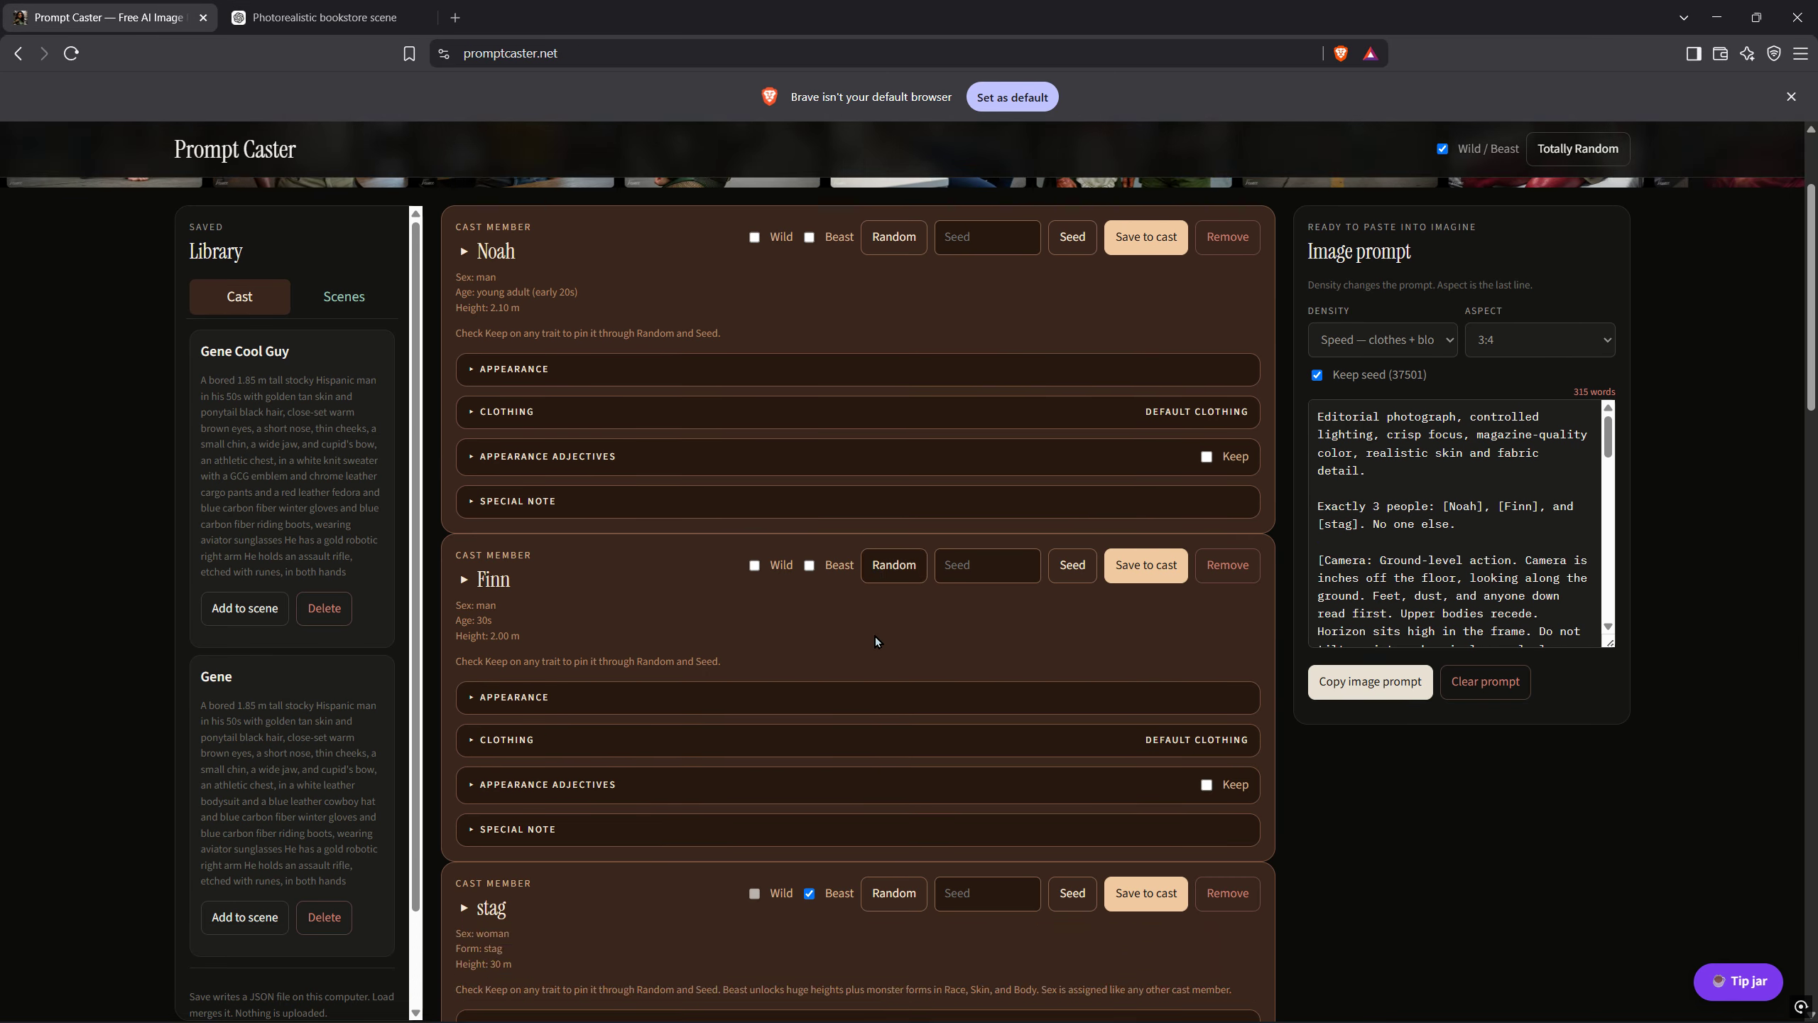
pyautogui.scroll(-8, 868, 648)
pyautogui.scroll(-8, 861, 659)
pyautogui.scroll(5, 851, 573)
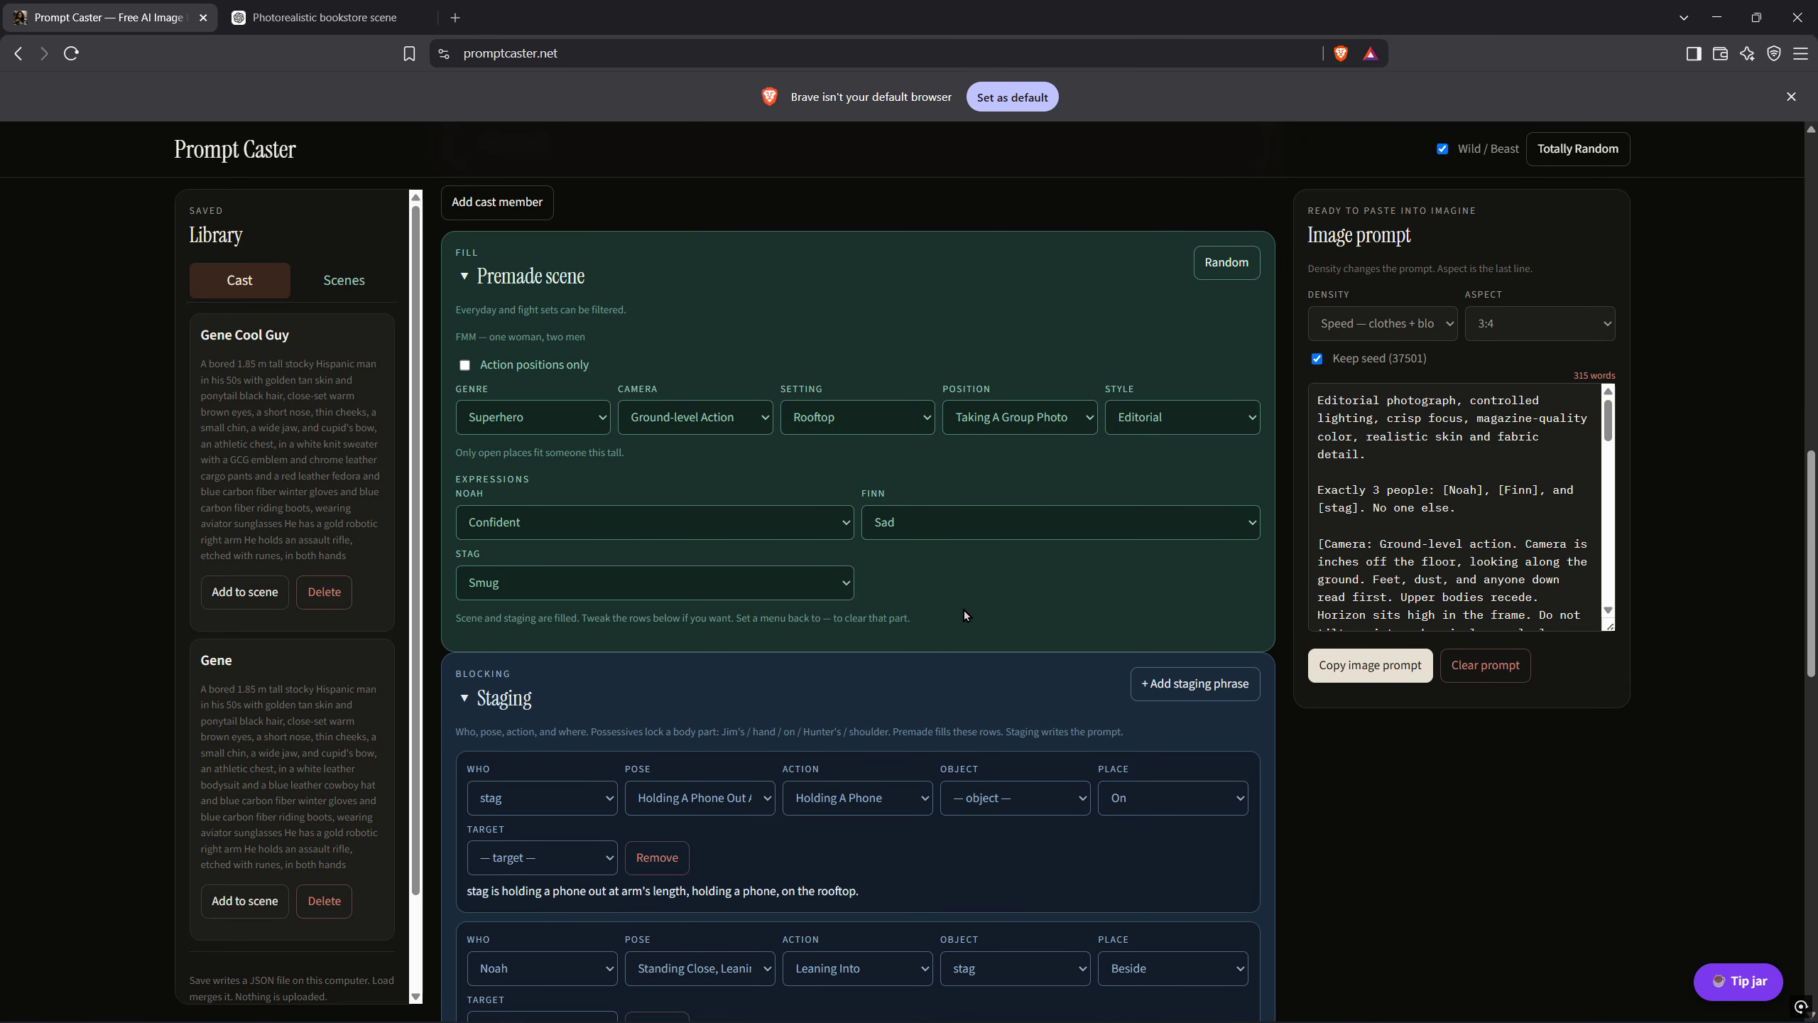
pyautogui.scroll(-3, 806, 725)
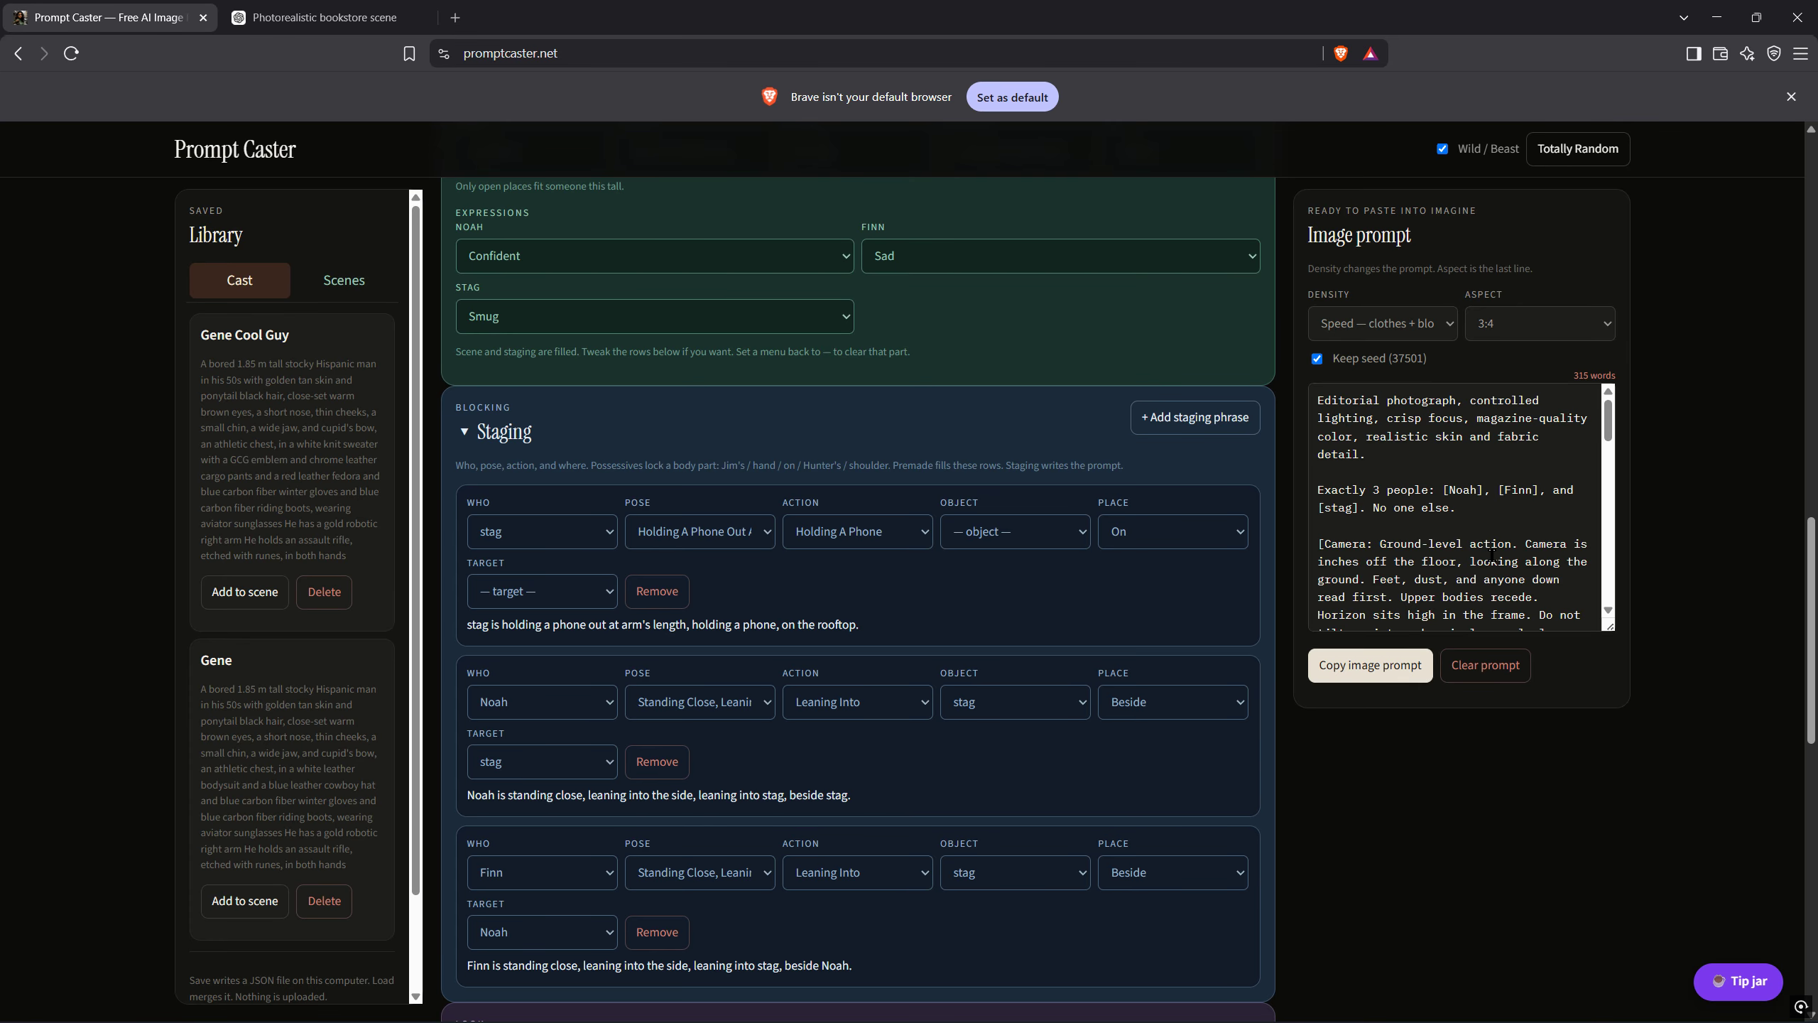
pyautogui.scroll(10, 676, 436)
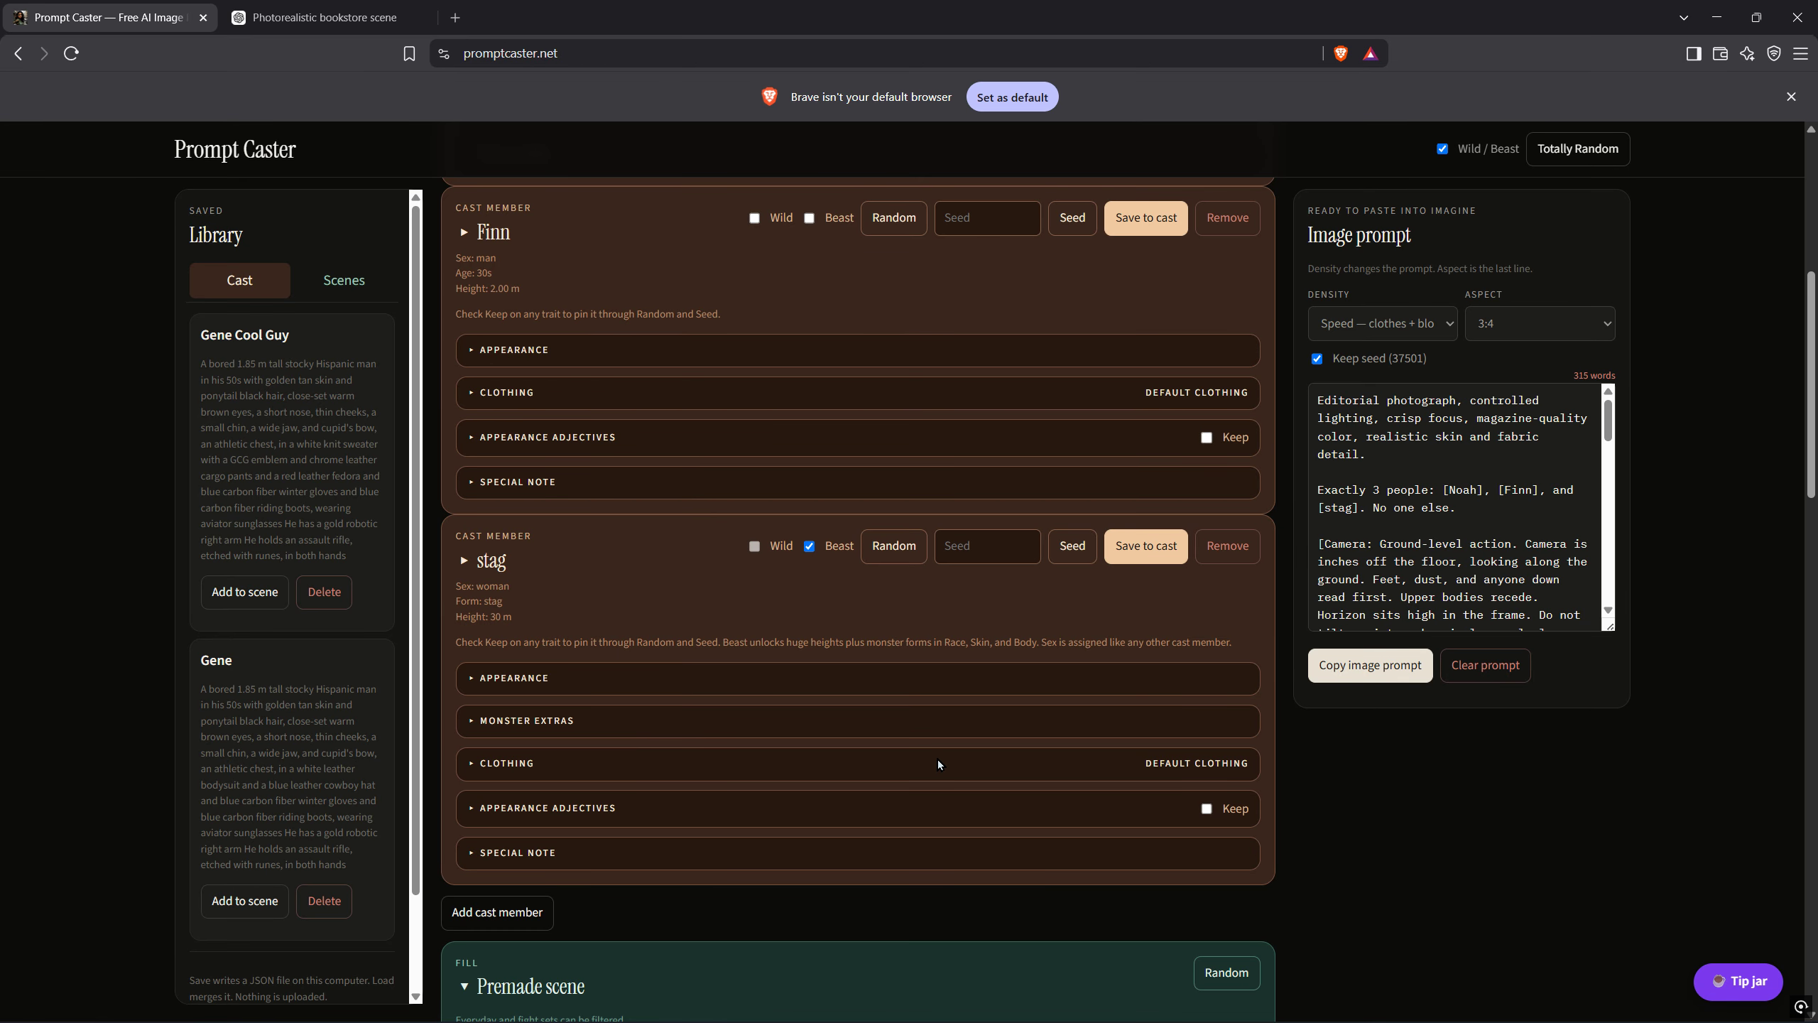
pyautogui.scroll(-10, 939, 763)
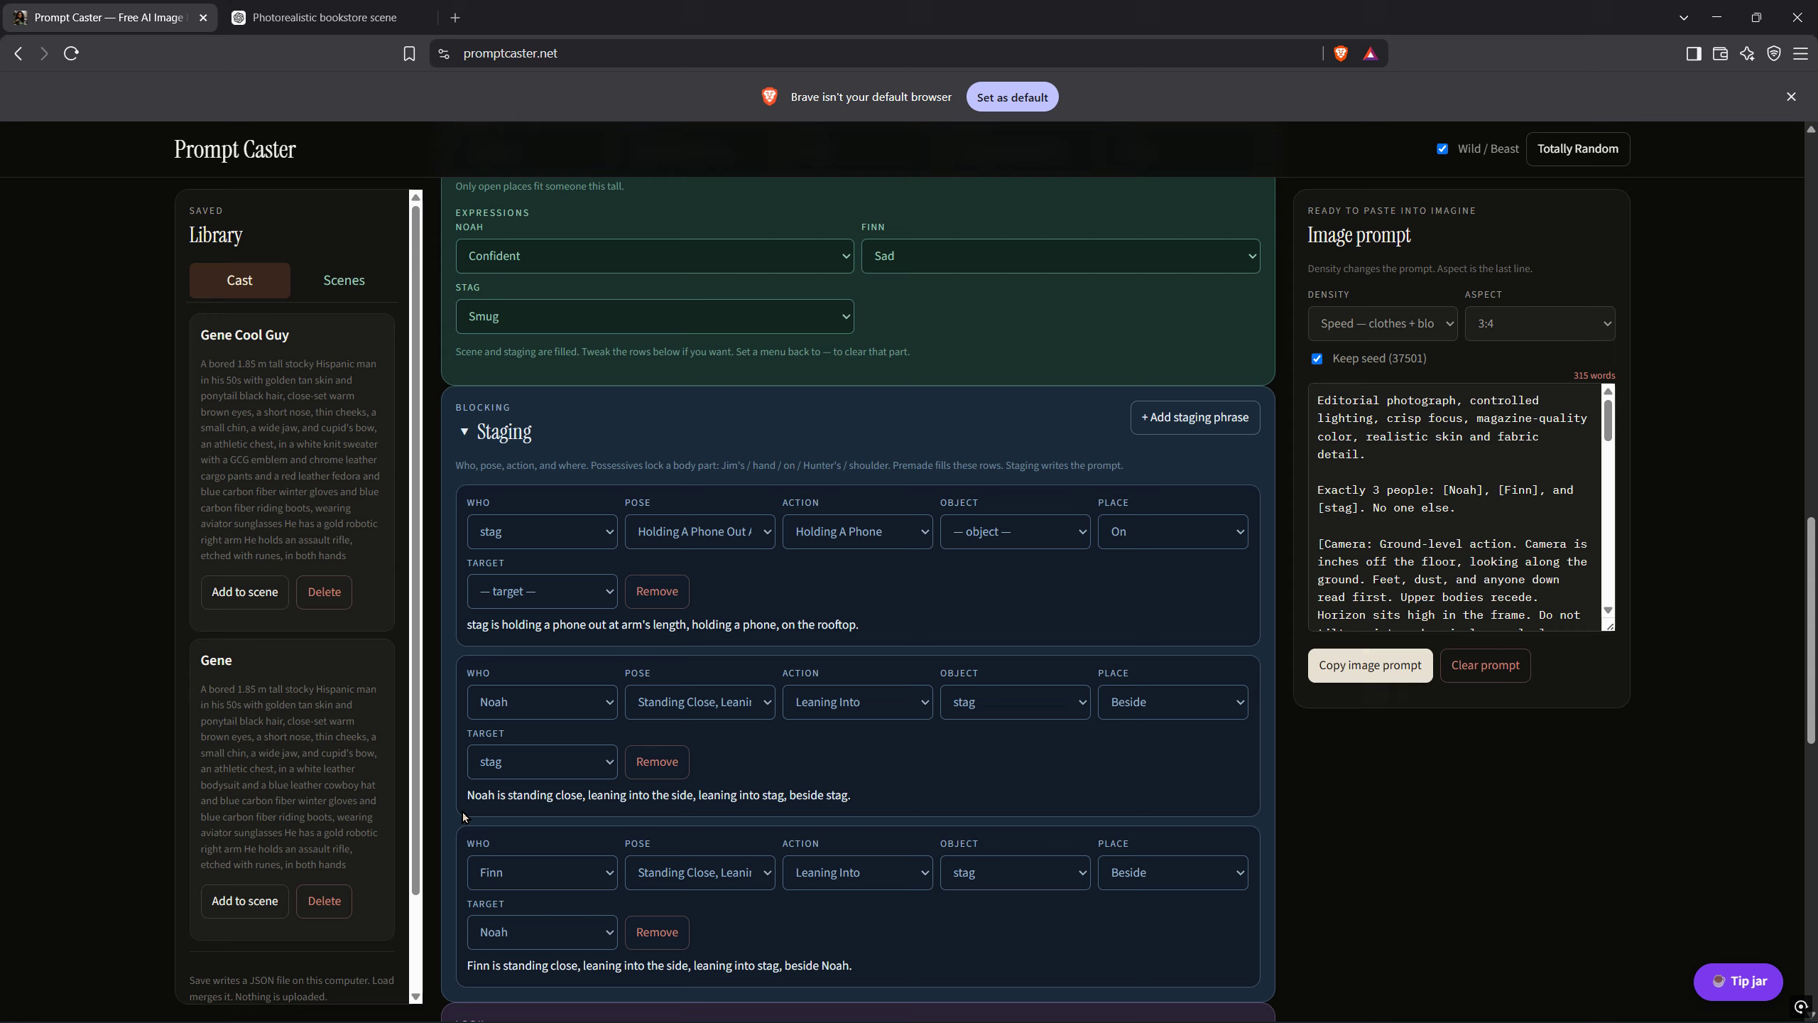
pyautogui.scroll(1, 915, 950)
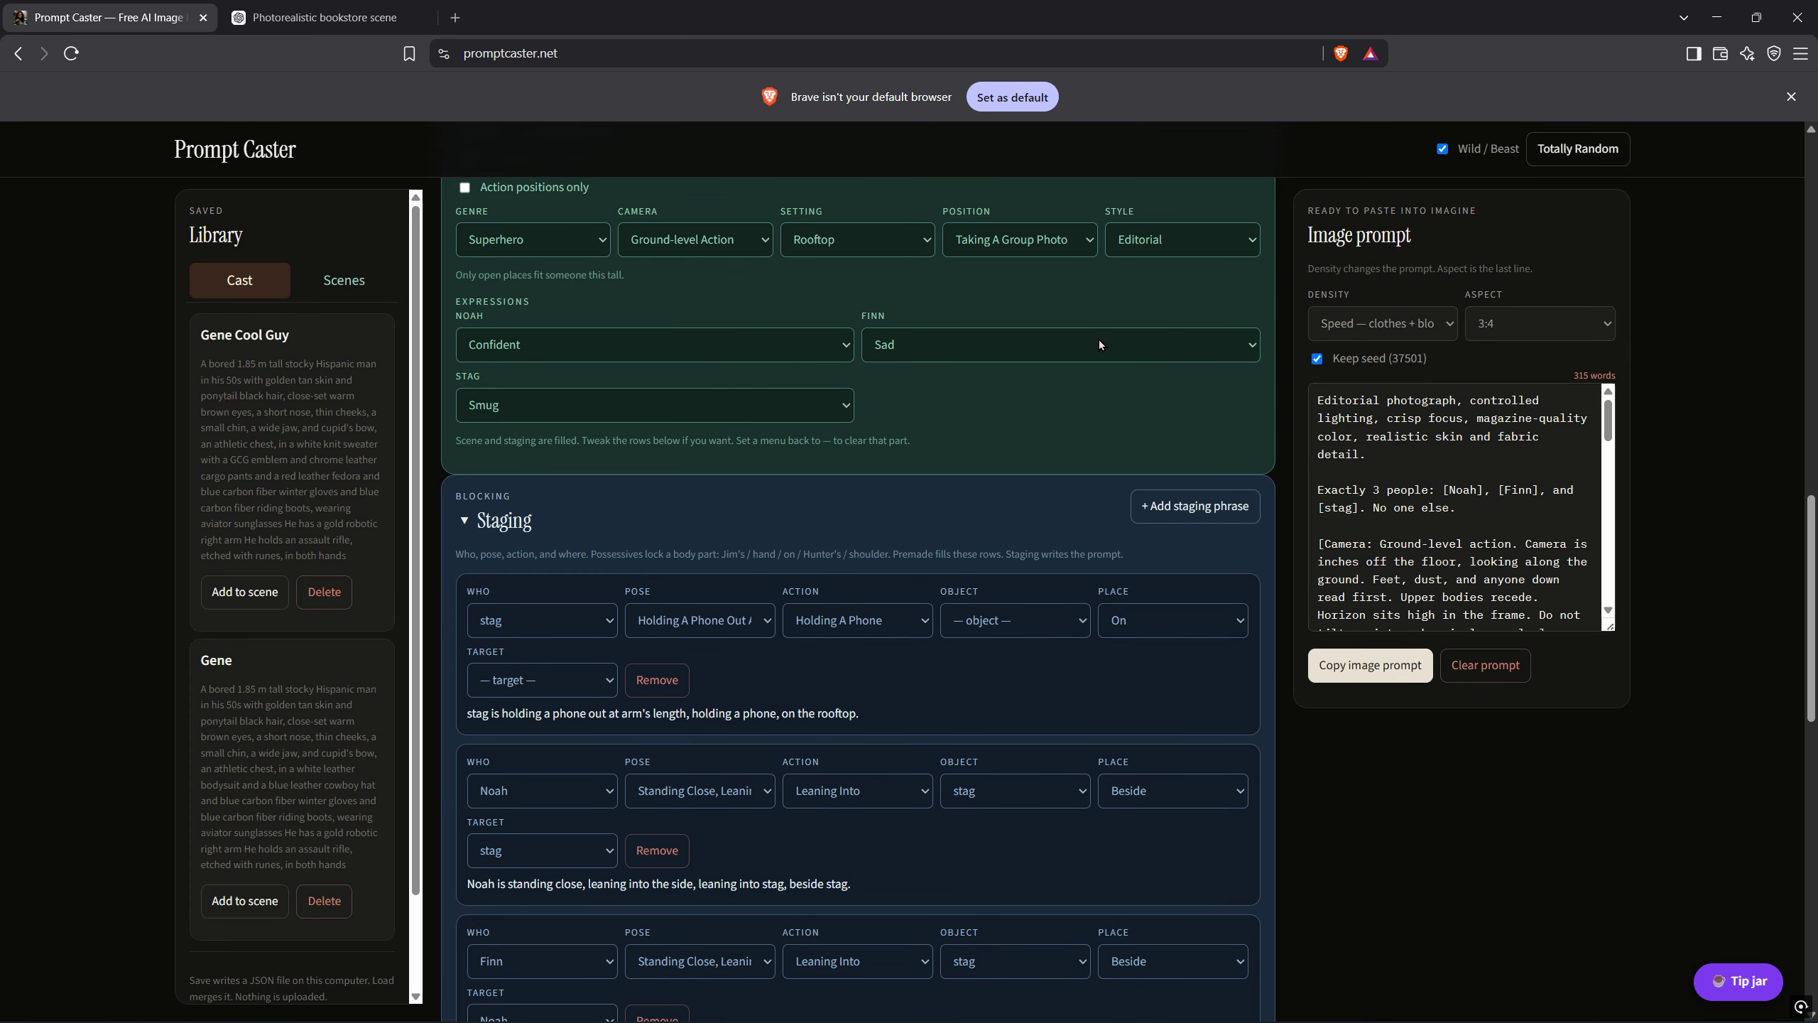
pyautogui.scroll(3, 1099, 339)
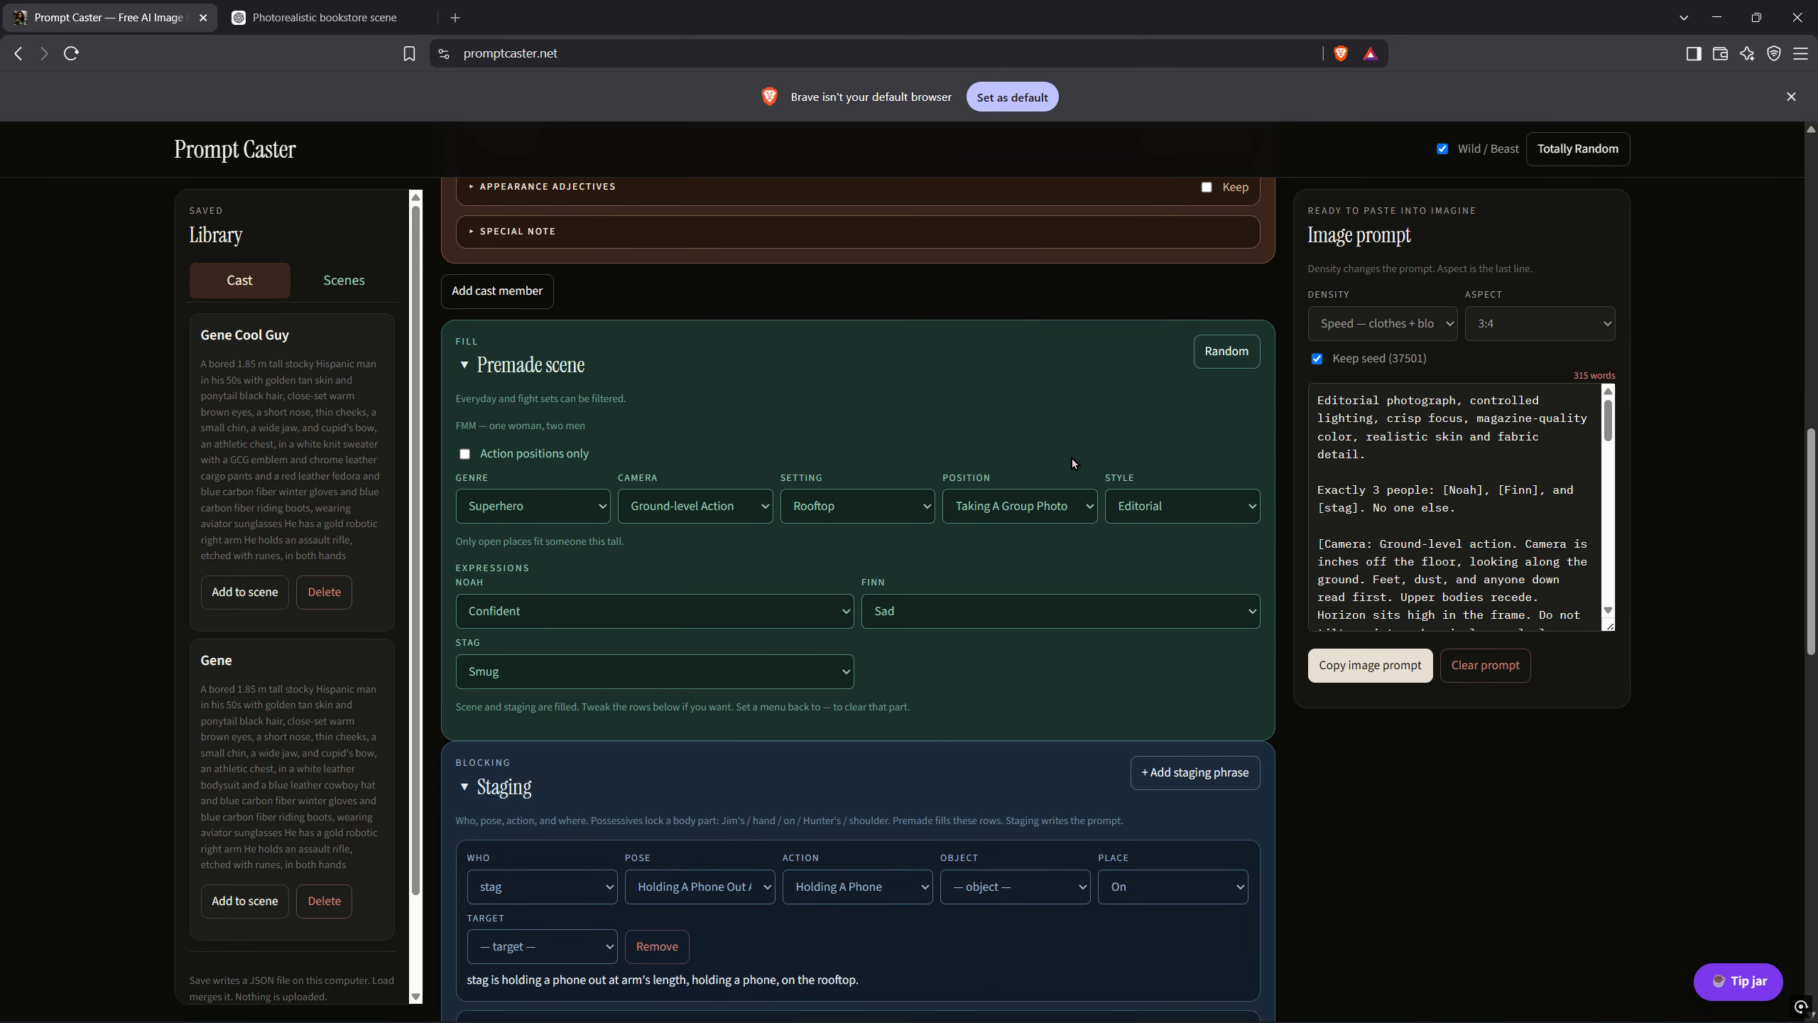
pyautogui.click(324, 18)
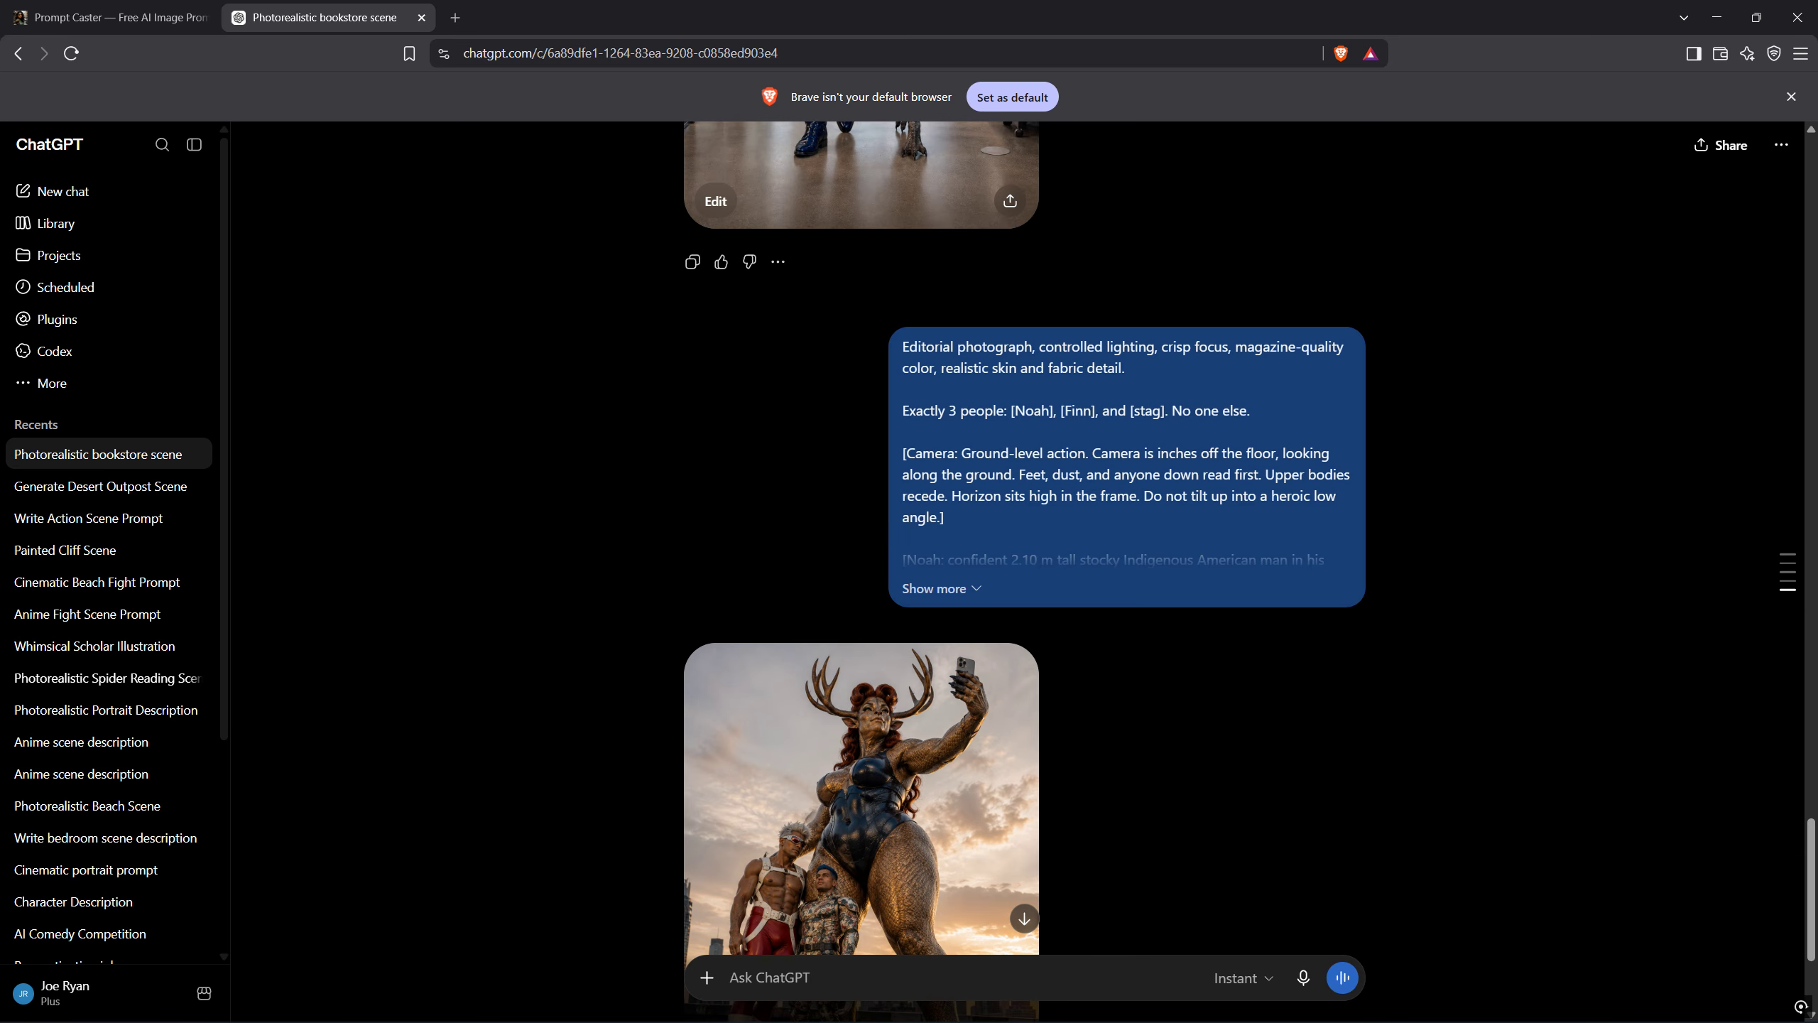
pyautogui.scroll(-4, 1286, 504)
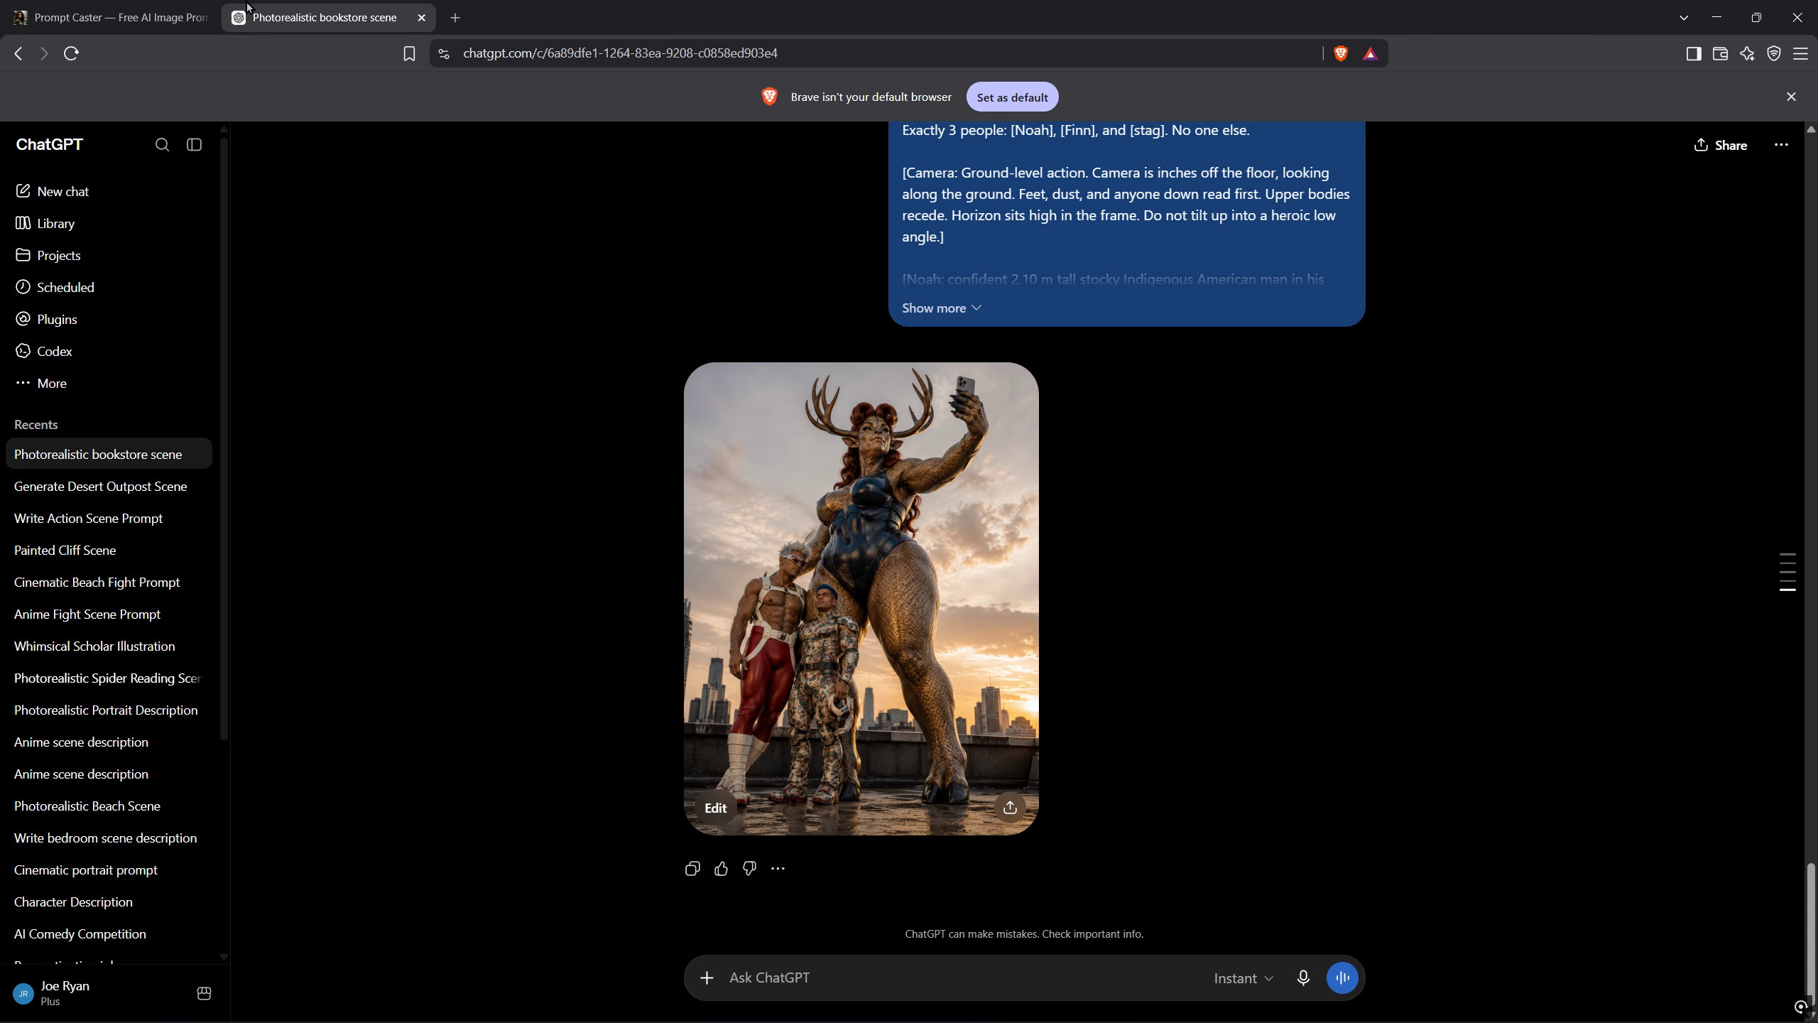
# Switch back to Prompt Caster and save the stag Beast character to the cast library
pyautogui.click(135, 18)
pyautogui.scroll(6, 872, 539)
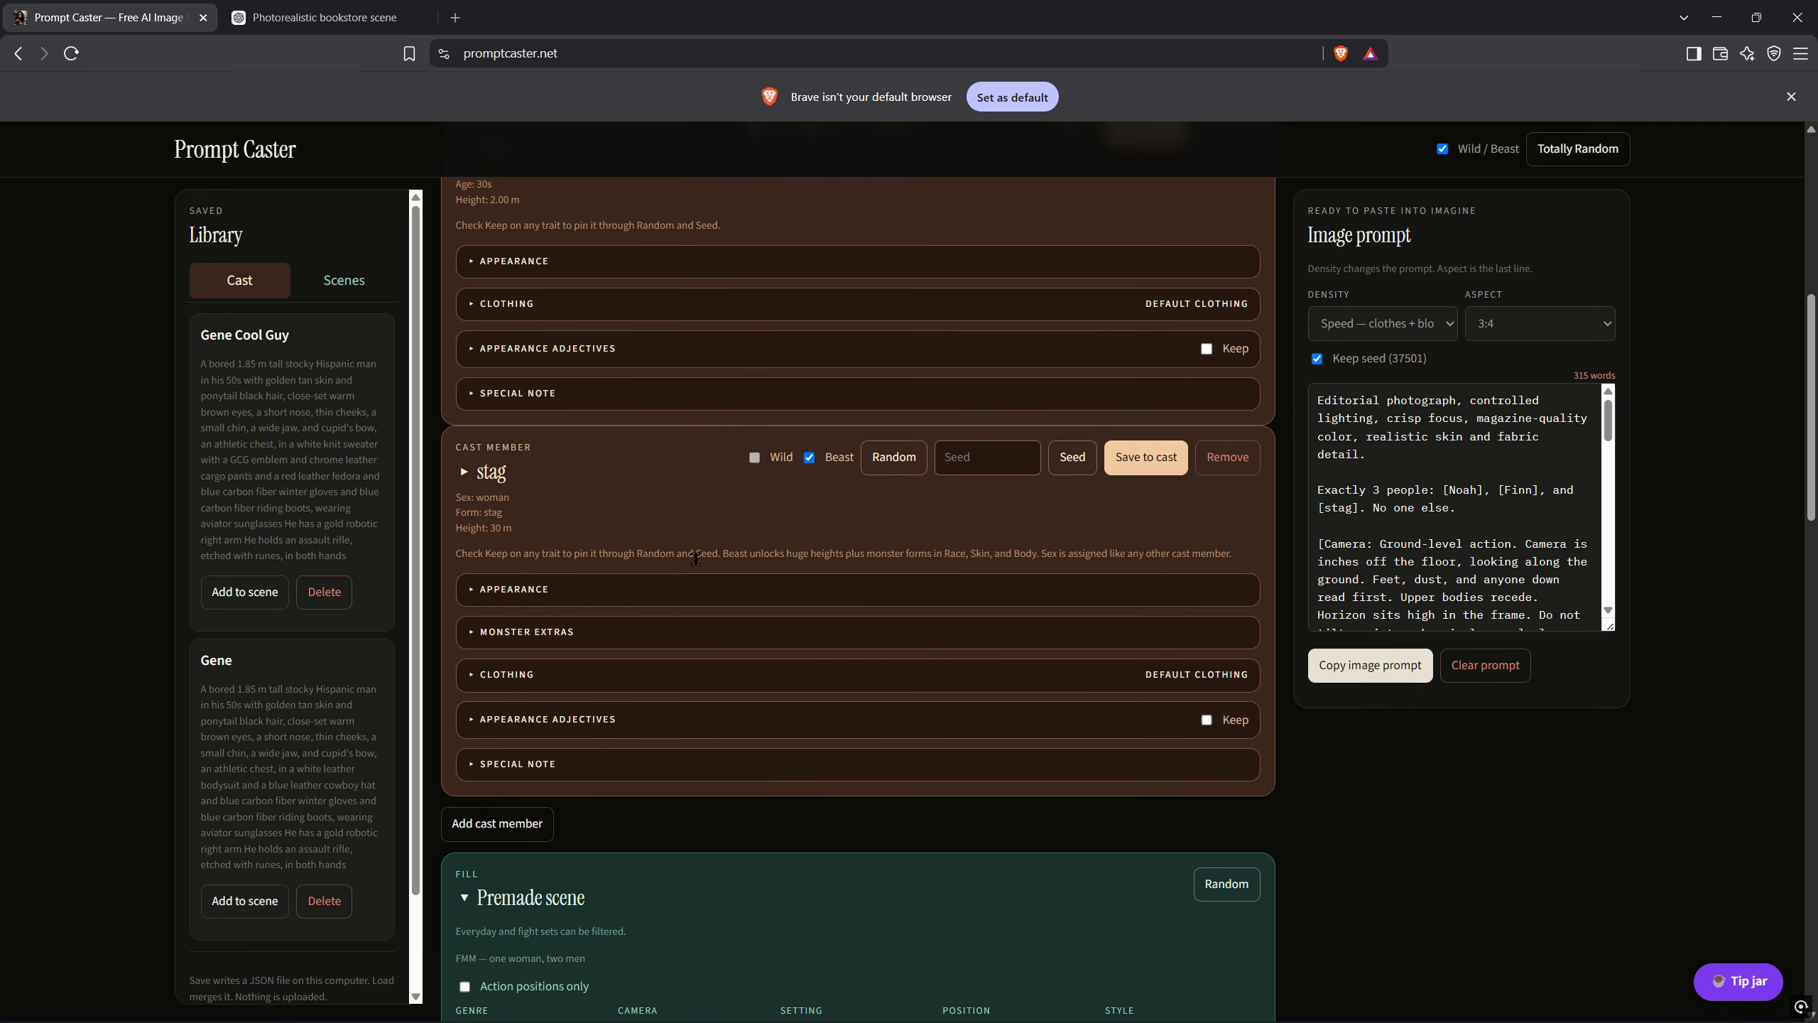
pyautogui.scroll(3, 616, 580)
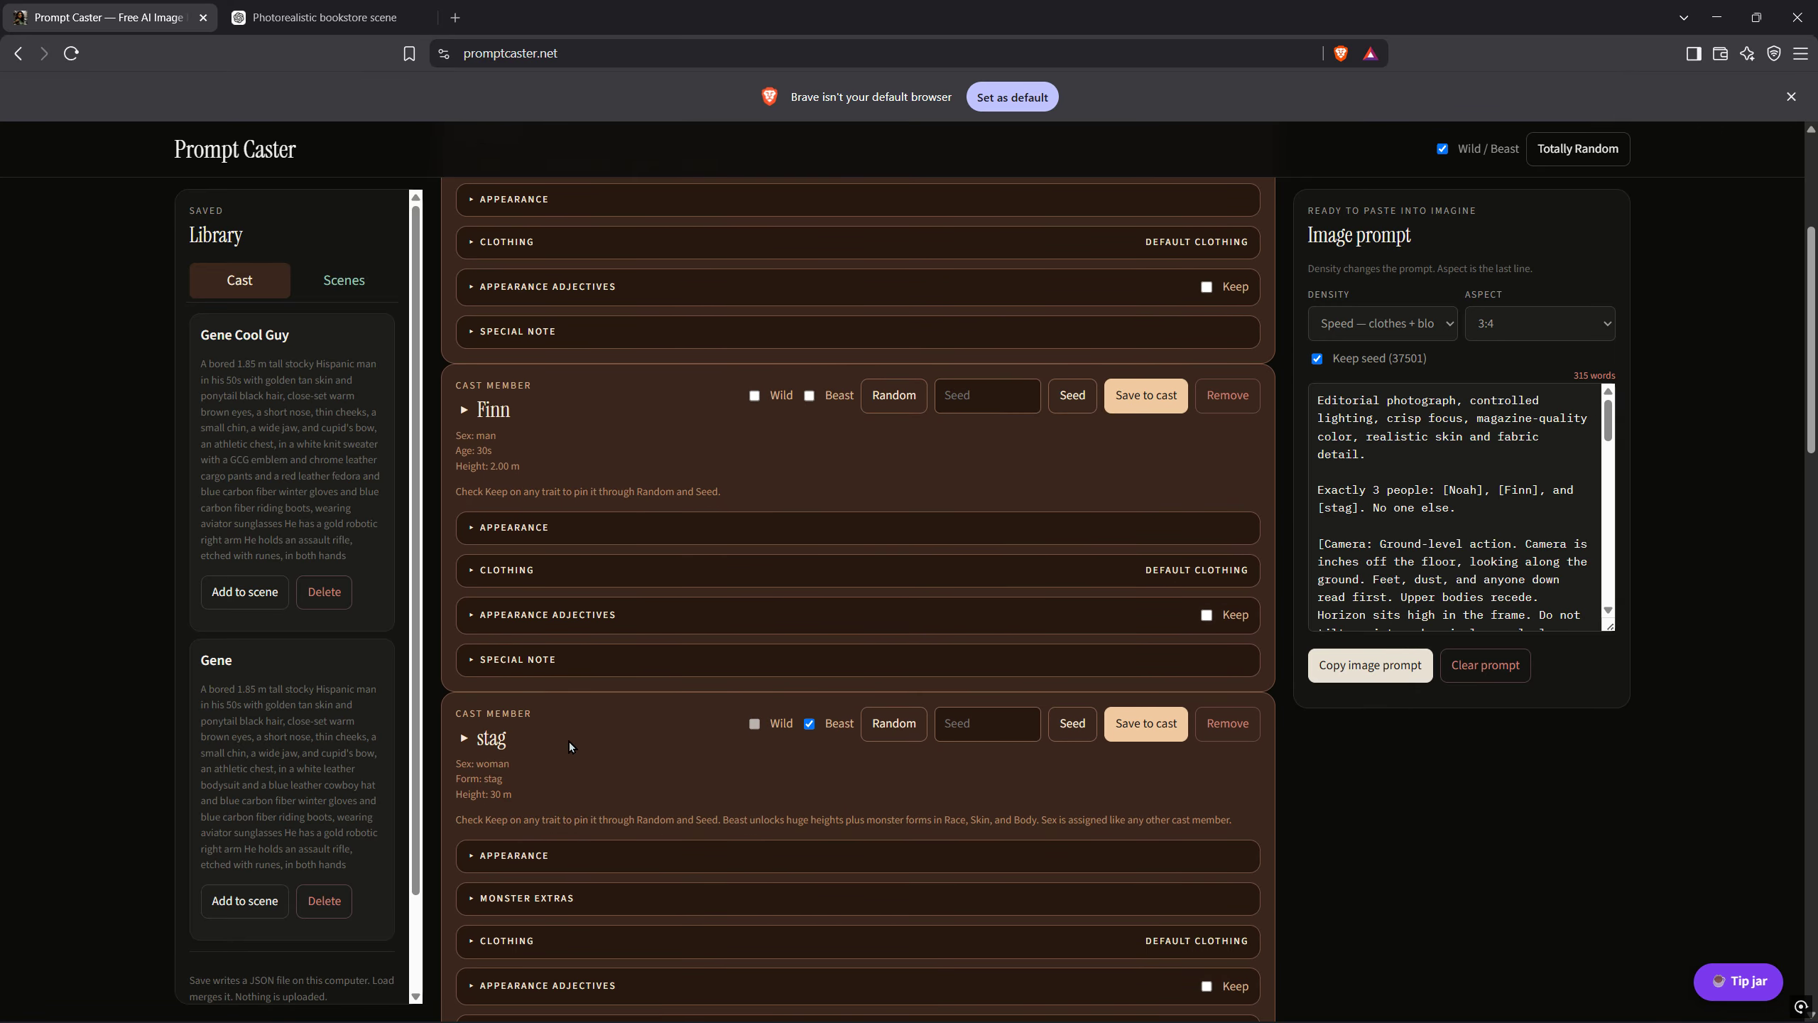
pyautogui.click(1156, 725)
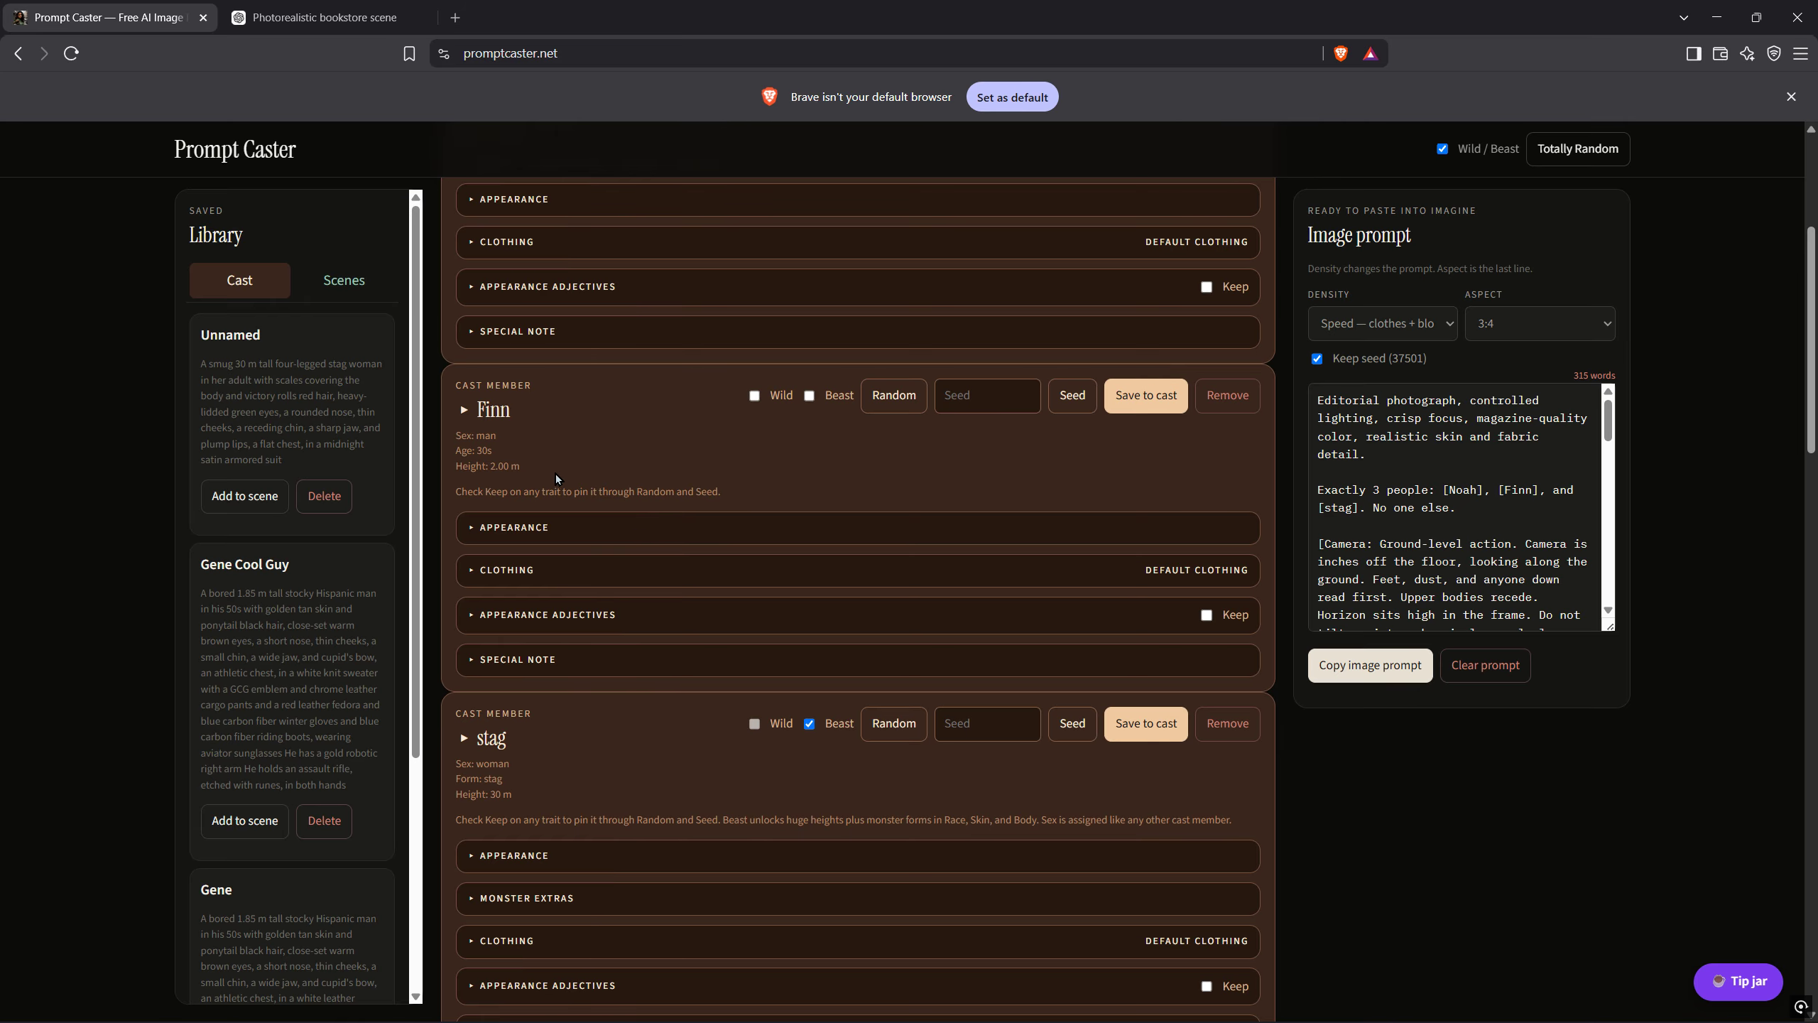
# Recheck the rooftop group image in ChatGPT to identify the other characters, and return to Prompt Caster
pyautogui.scroll(3, 518, 410)
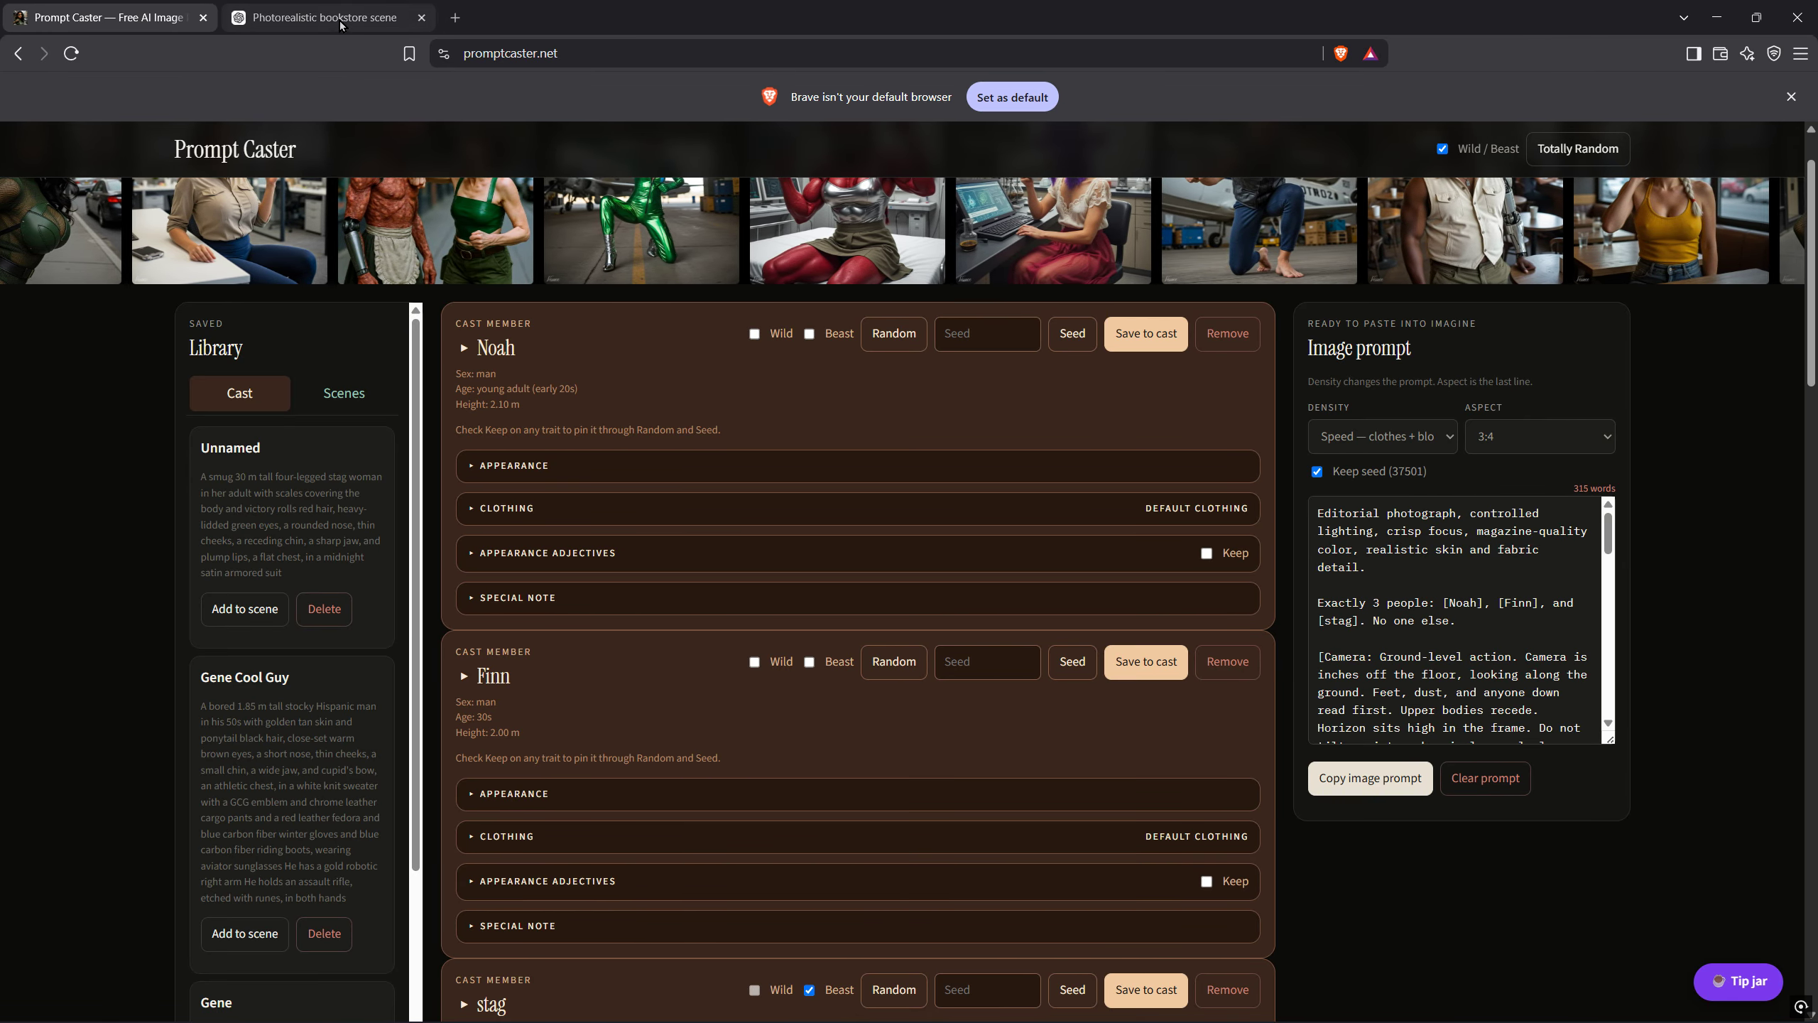
pyautogui.click(308, 18)
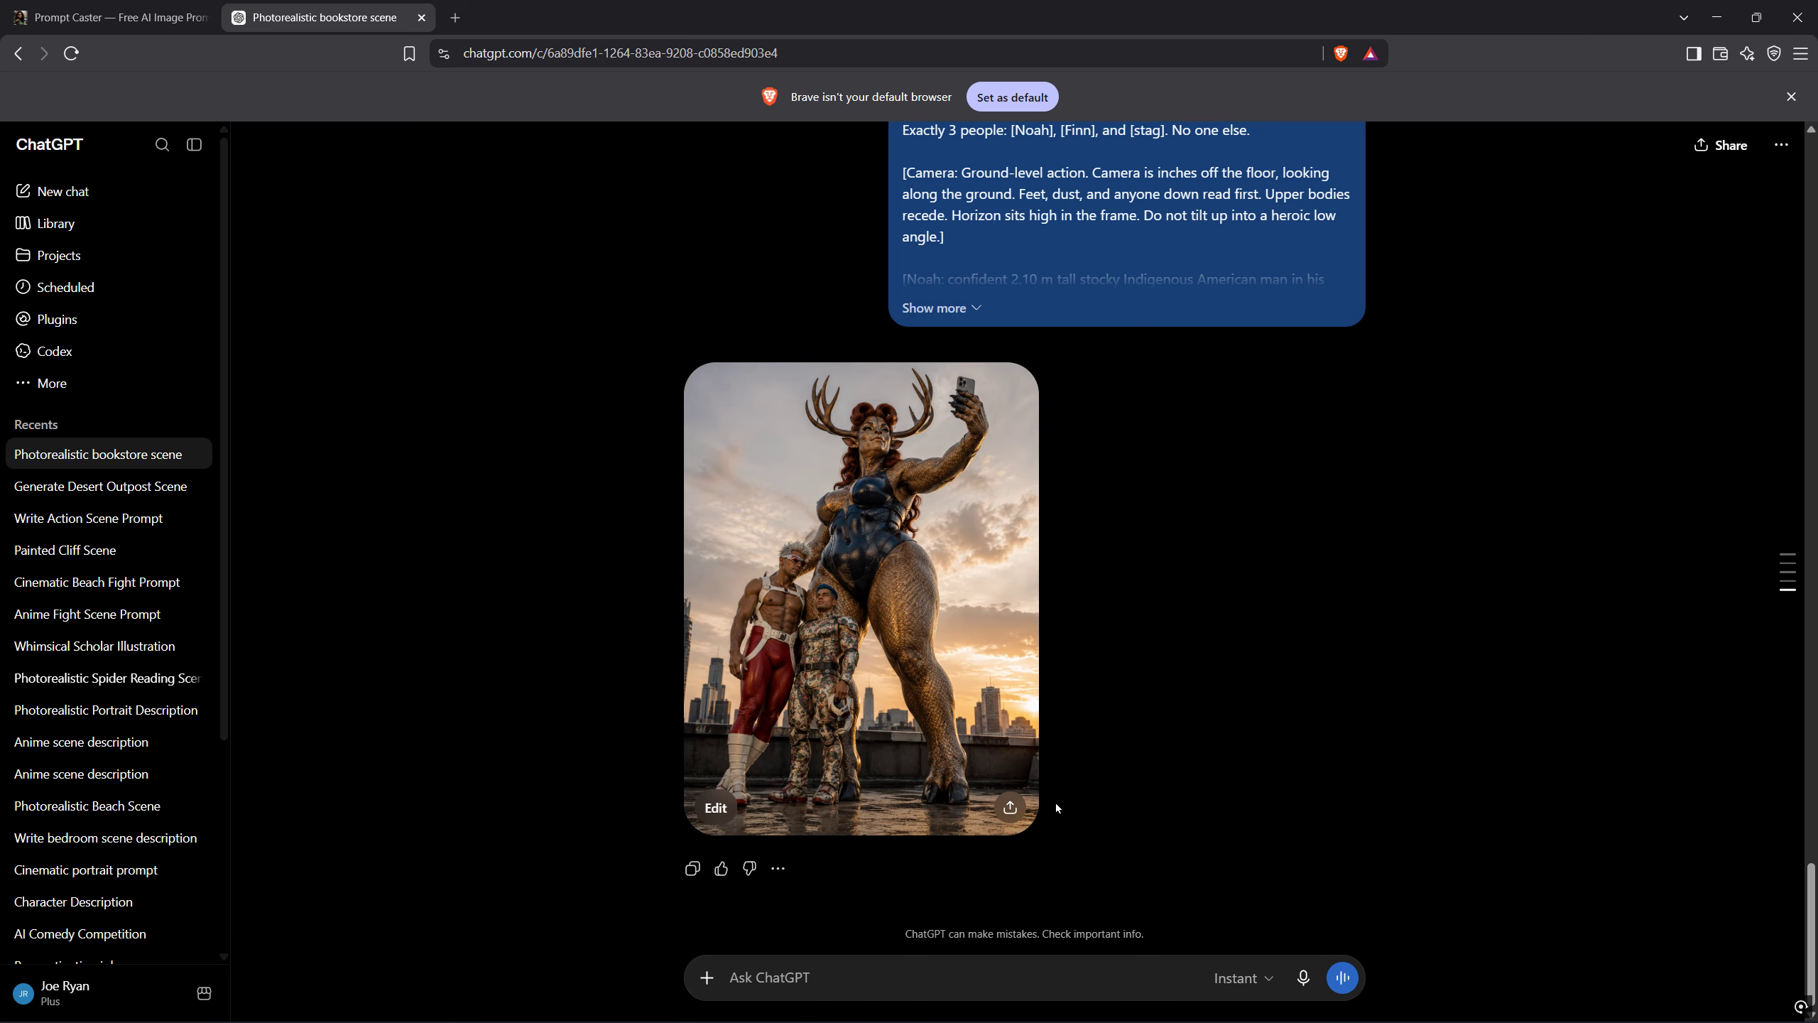
pyautogui.click(114, 18)
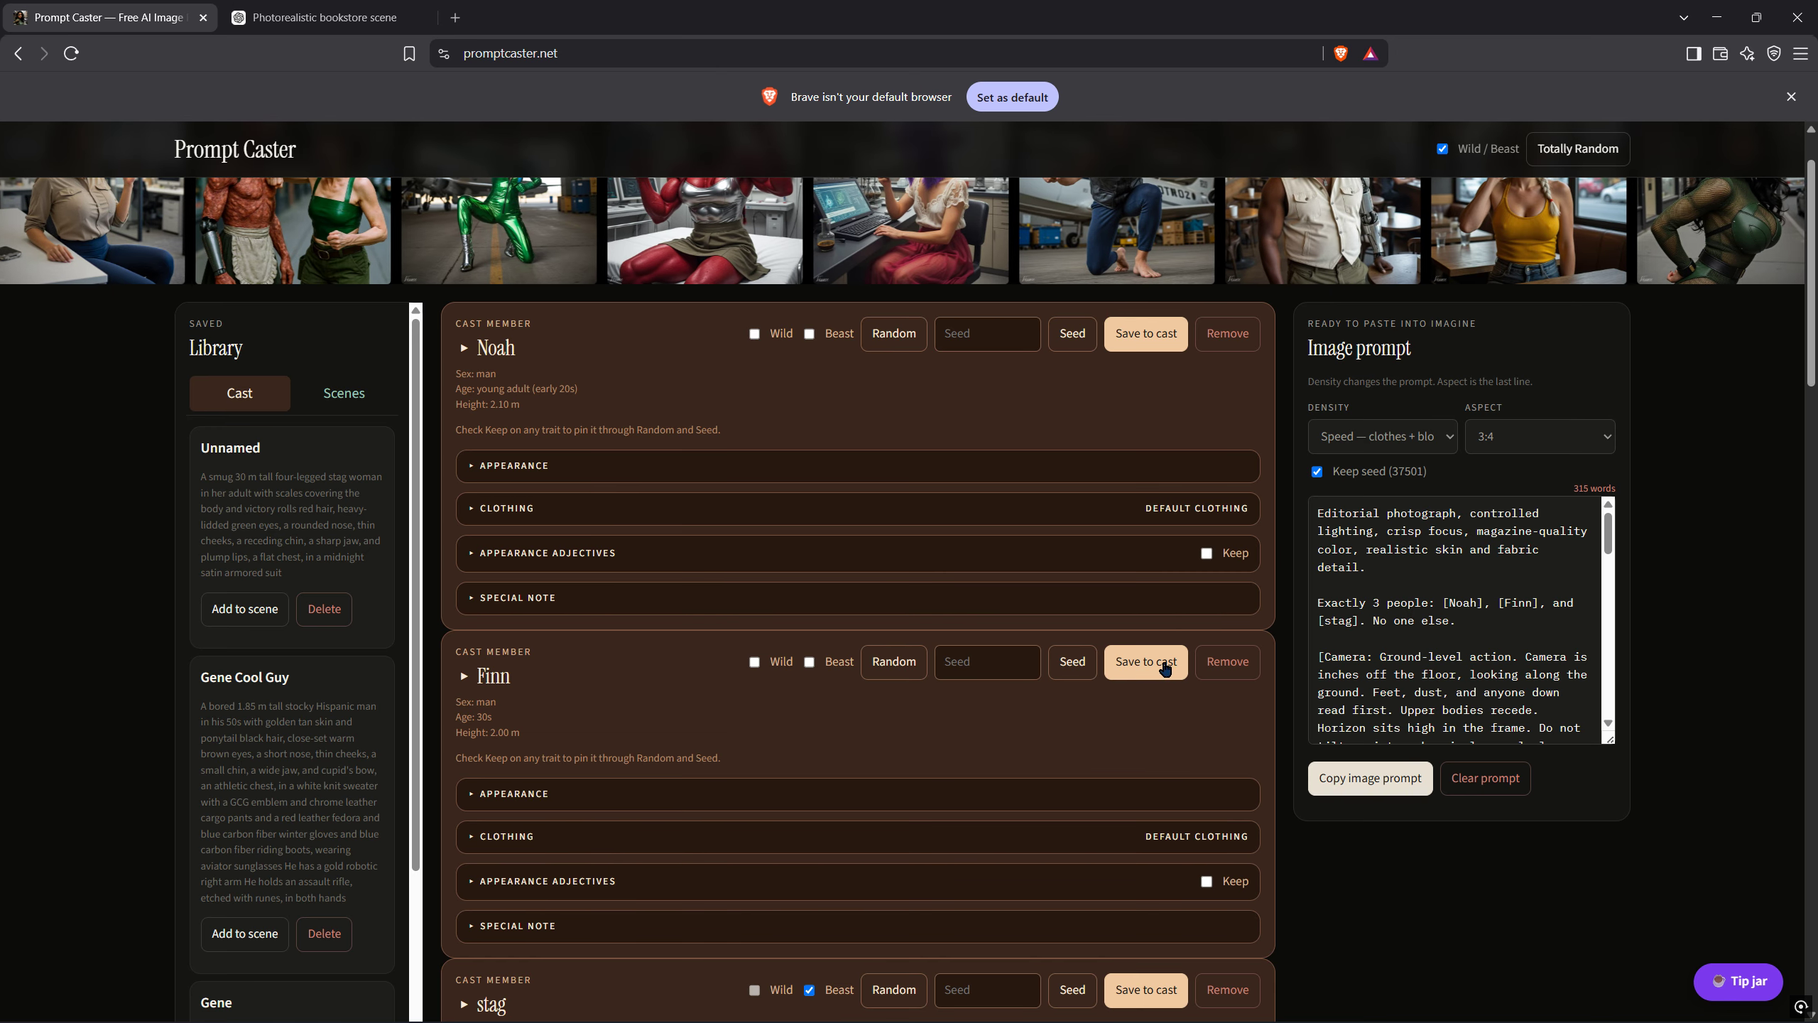
# Save the 2.00 m and 2.10 m human male characters to the cast library
pyautogui.scroll(-1, 1161, 671)
pyautogui.click(1157, 573)
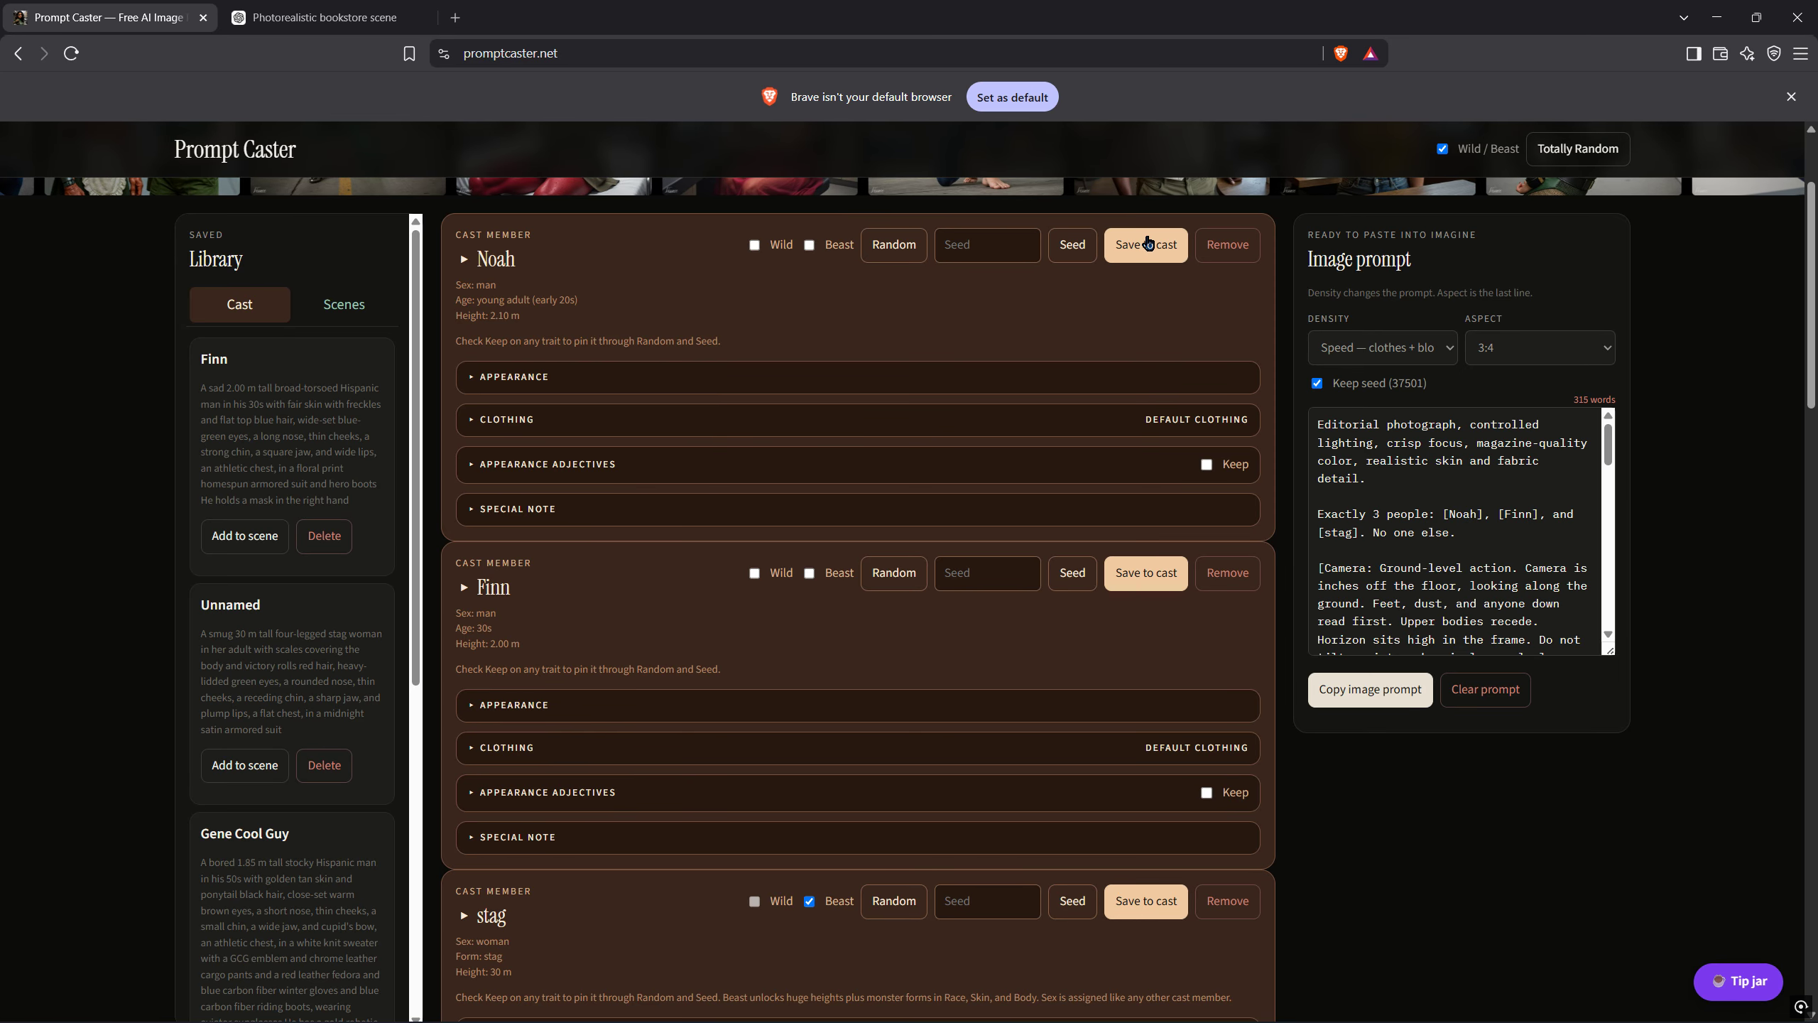
pyautogui.click(1145, 244)
# Examine the premade scene, staging phrases and character descriptions in the image prompt, then switch to ChatGPT to compare the rooftop image
pyautogui.scroll(-8, 896, 729)
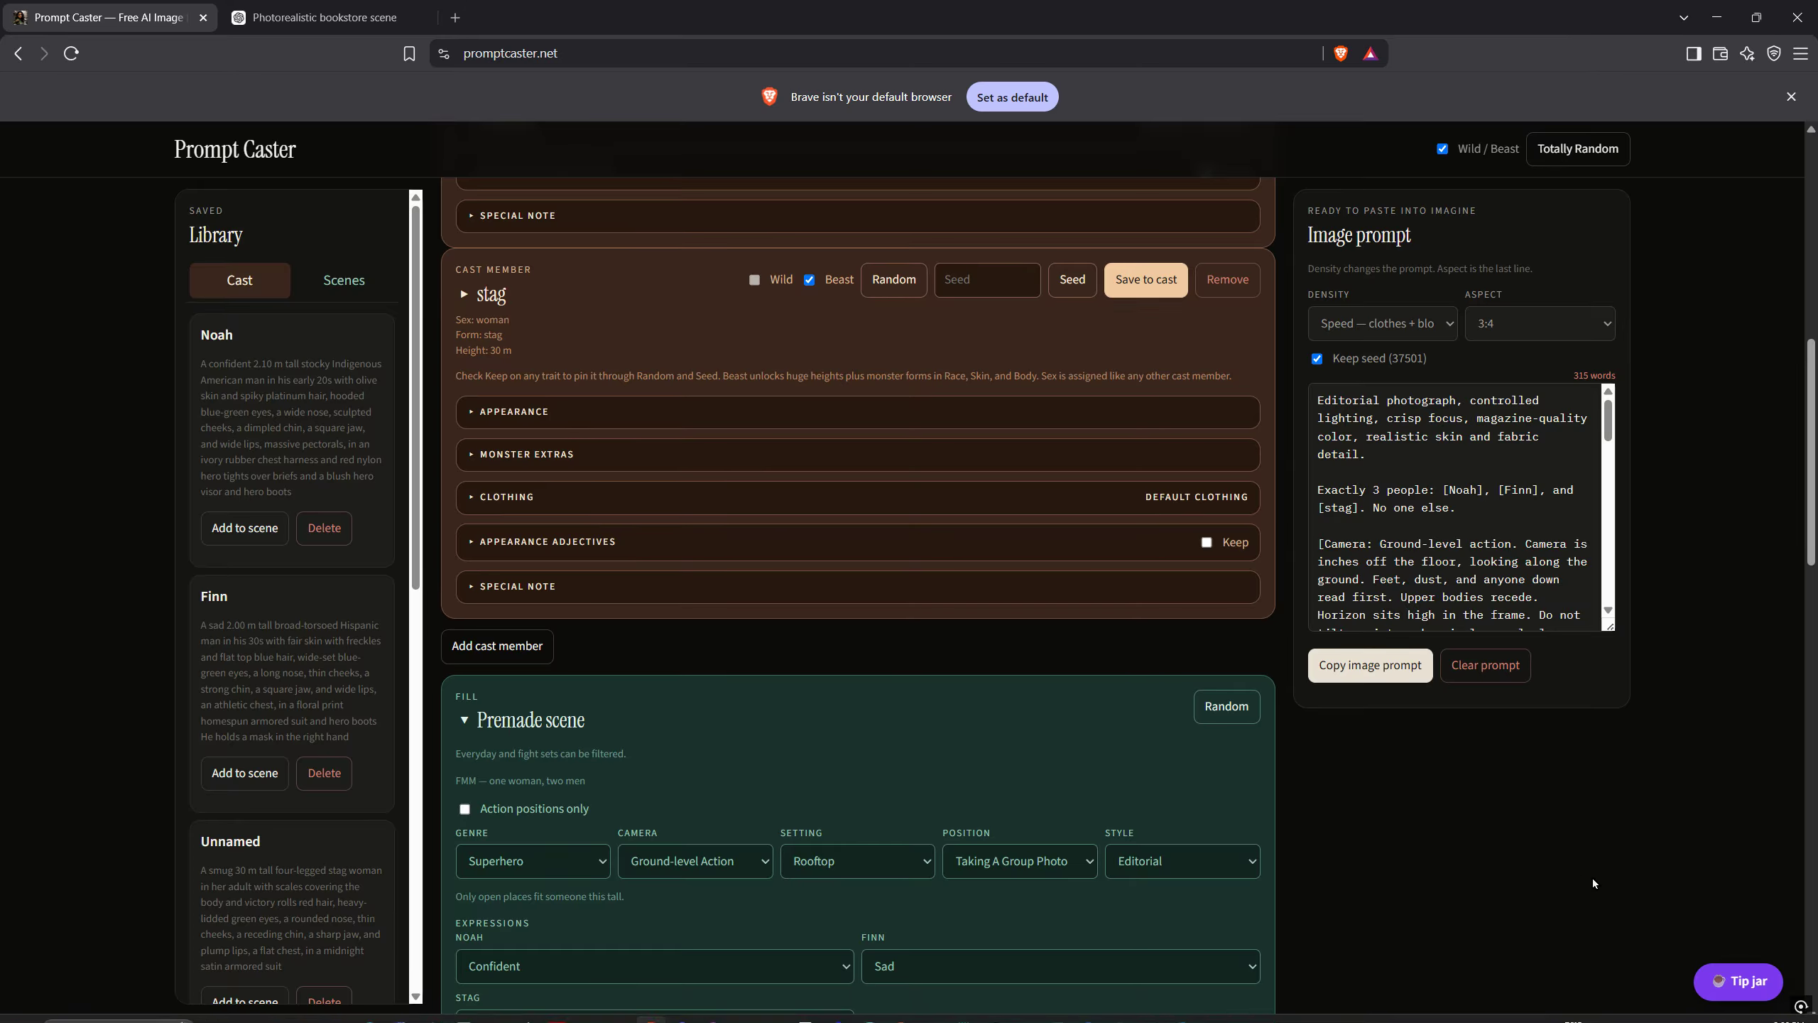
pyautogui.scroll(-2, 1629, 822)
pyautogui.scroll(-12, 1599, 819)
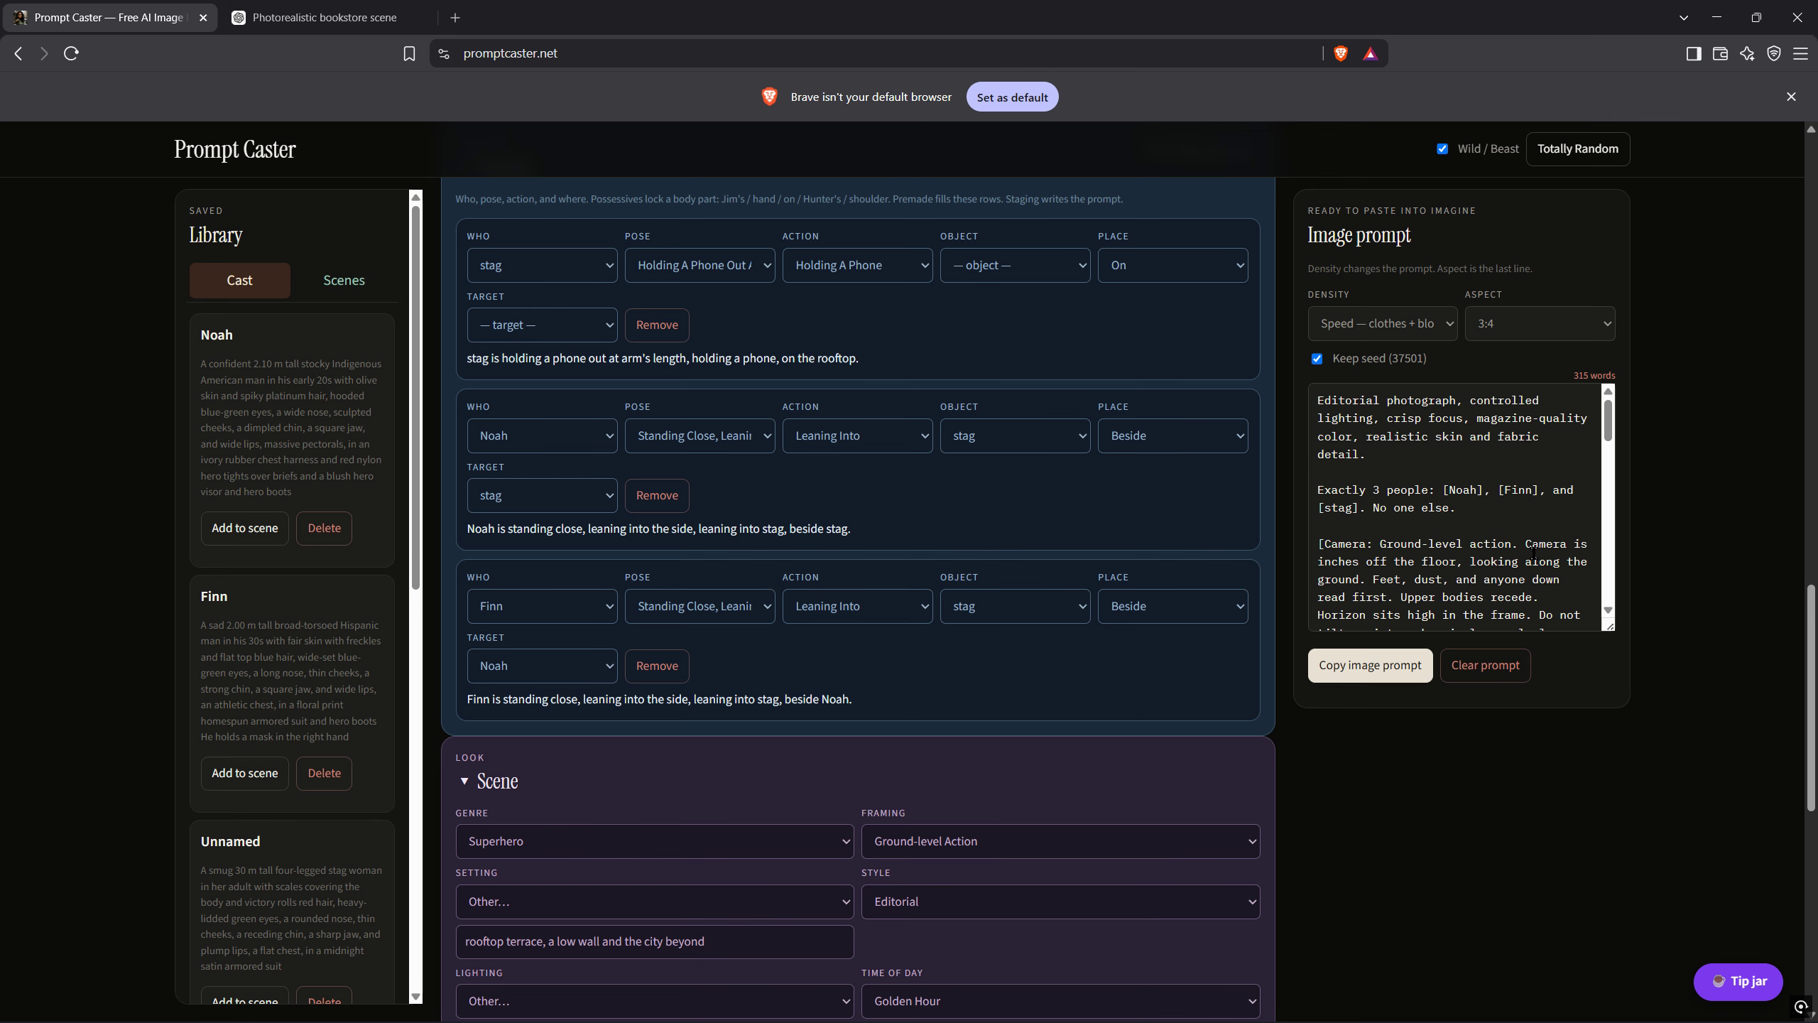
pyautogui.scroll(6, 1462, 467)
pyautogui.scroll(-4, 1463, 467)
pyautogui.scroll(-6, 1462, 466)
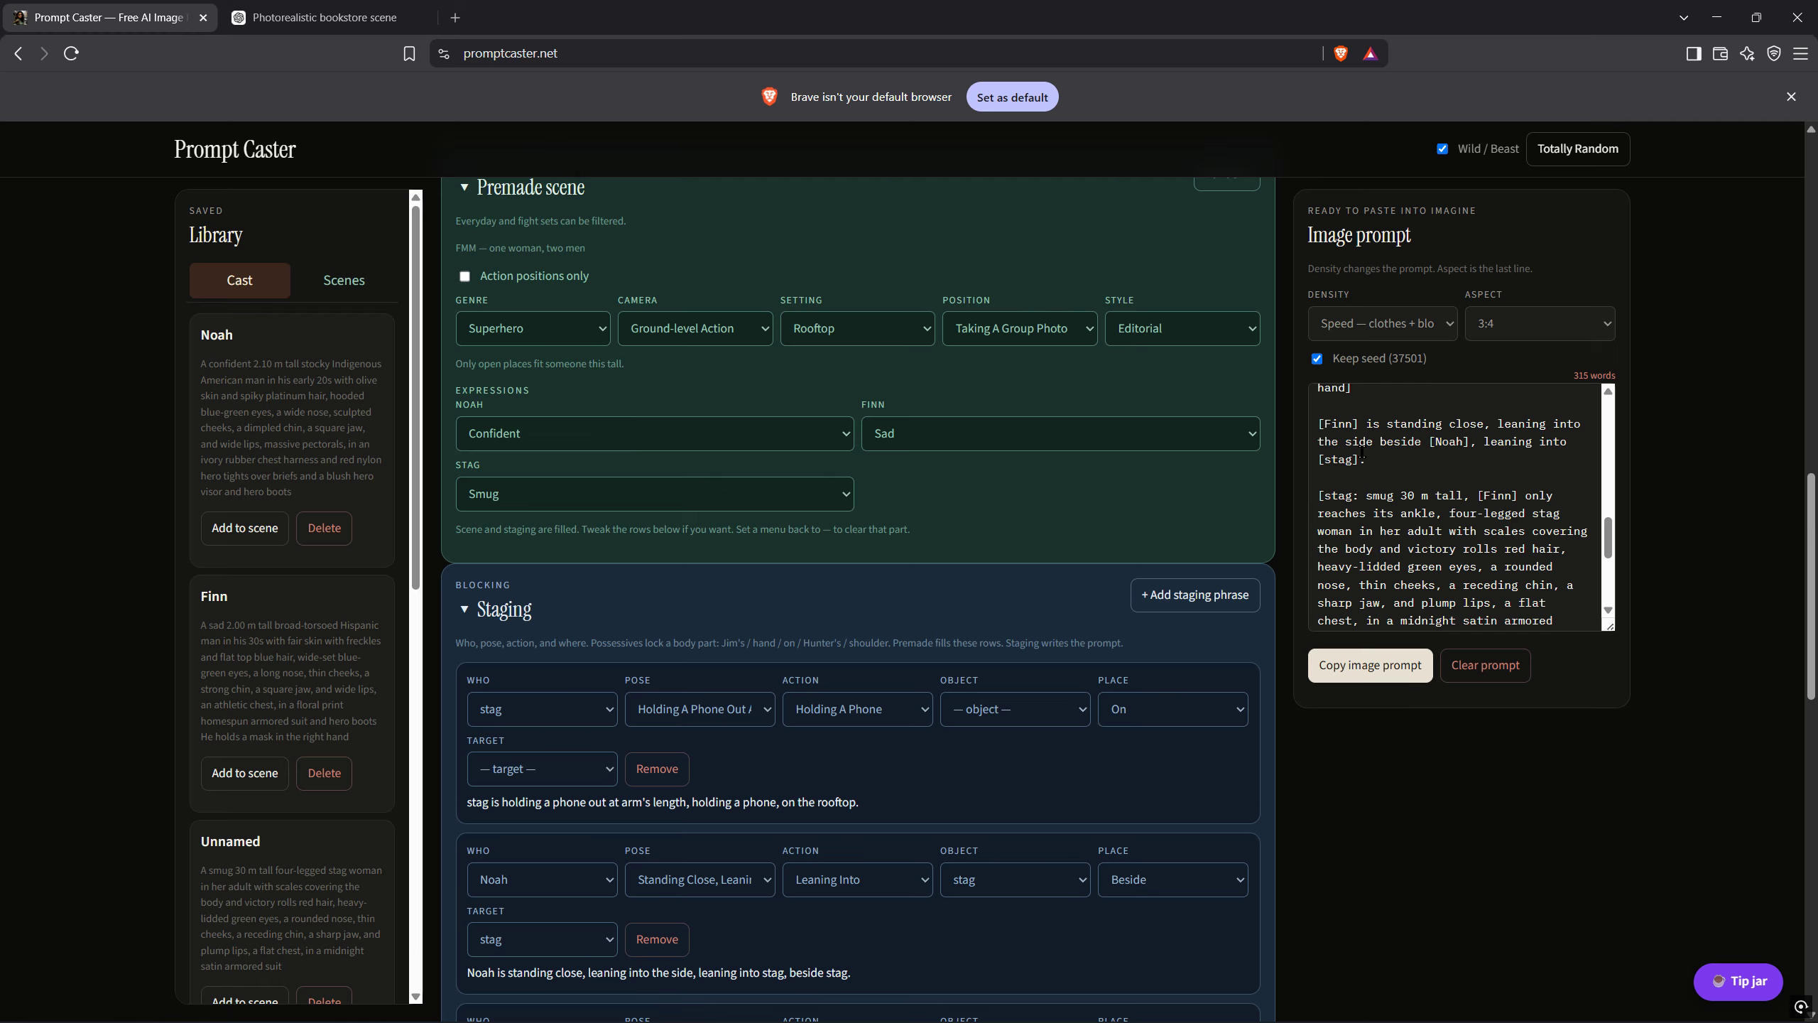
pyautogui.scroll(3, 1352, 467)
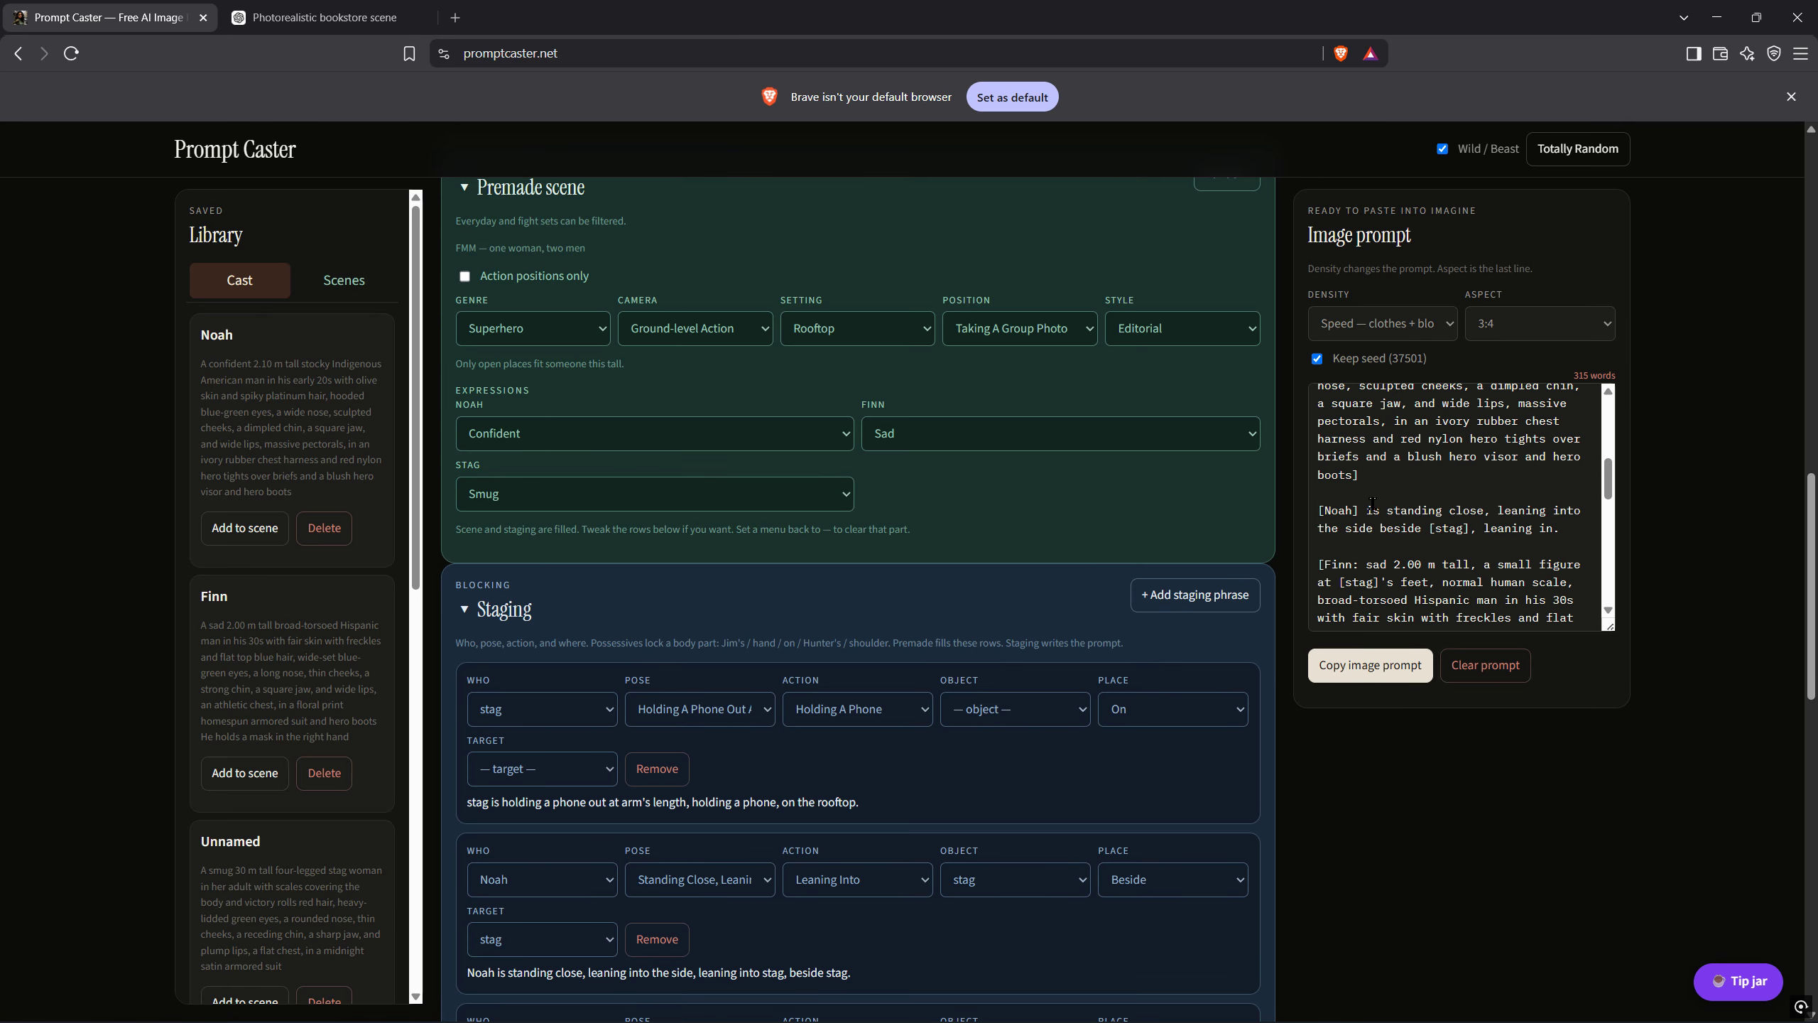
pyautogui.scroll(-2, 1373, 503)
pyautogui.scroll(-5, 1430, 530)
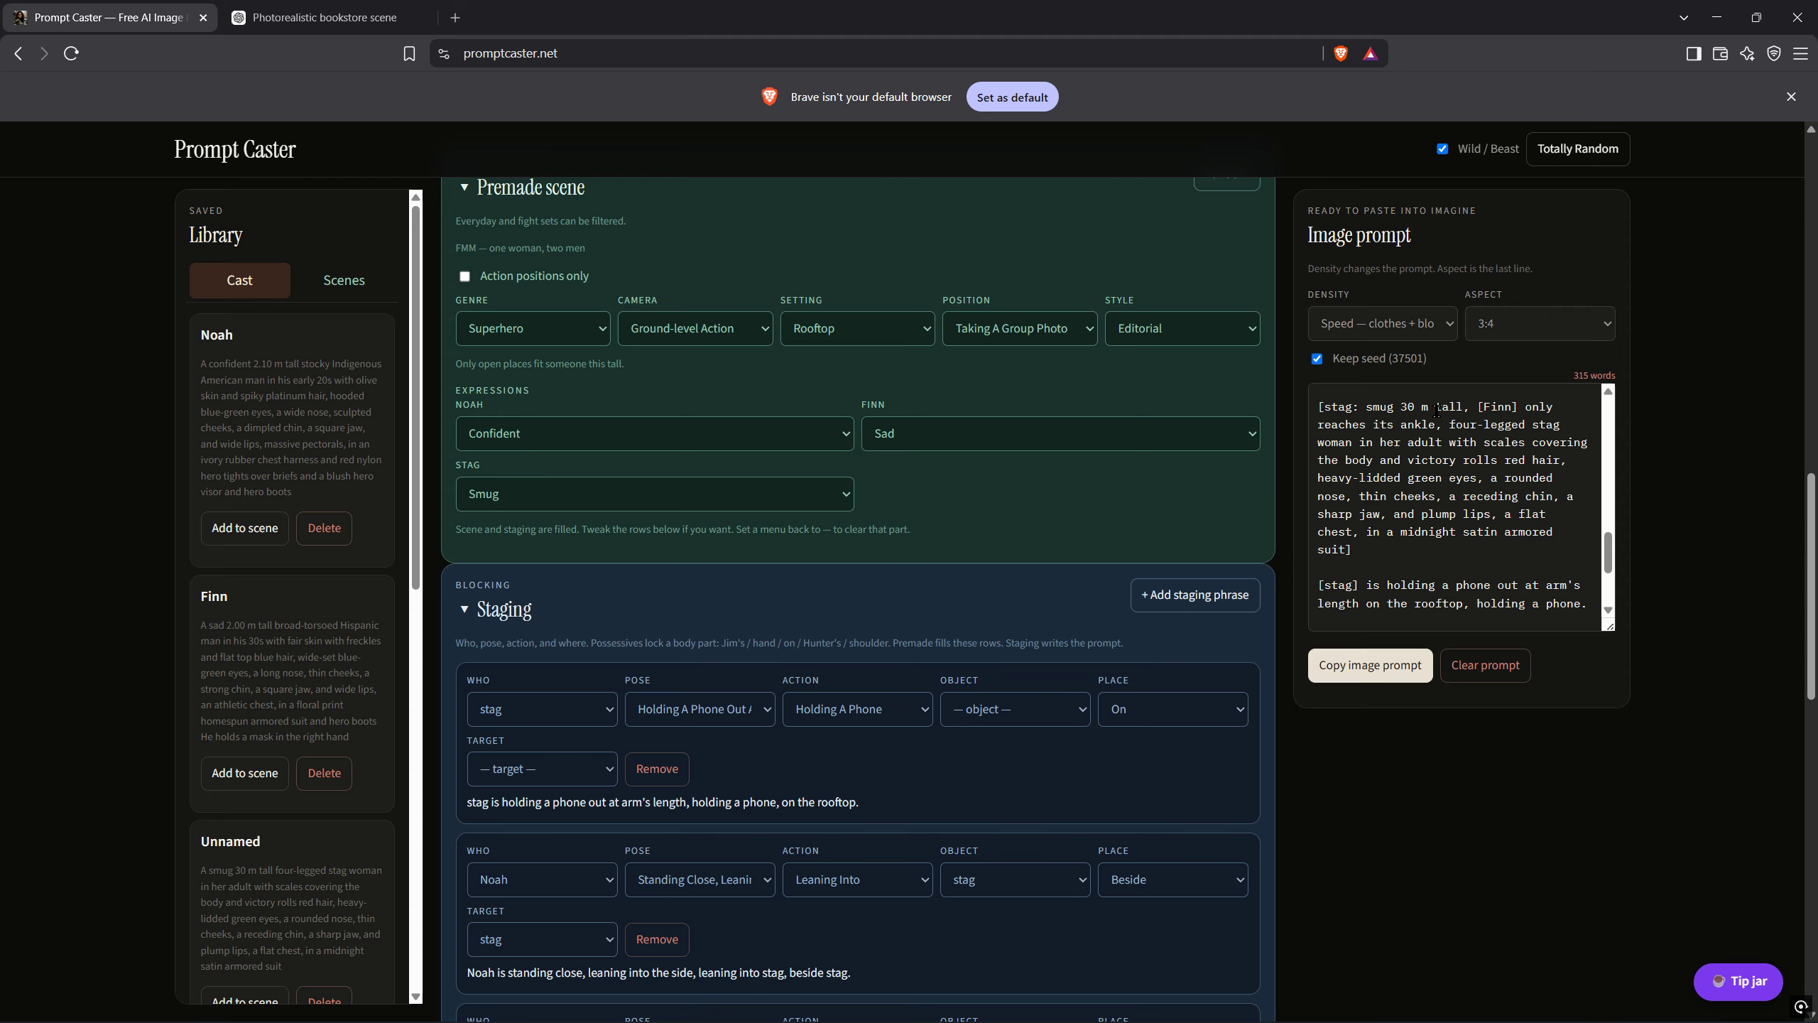
pyautogui.scroll(5, 1436, 411)
pyautogui.scroll(-2, 1353, 419)
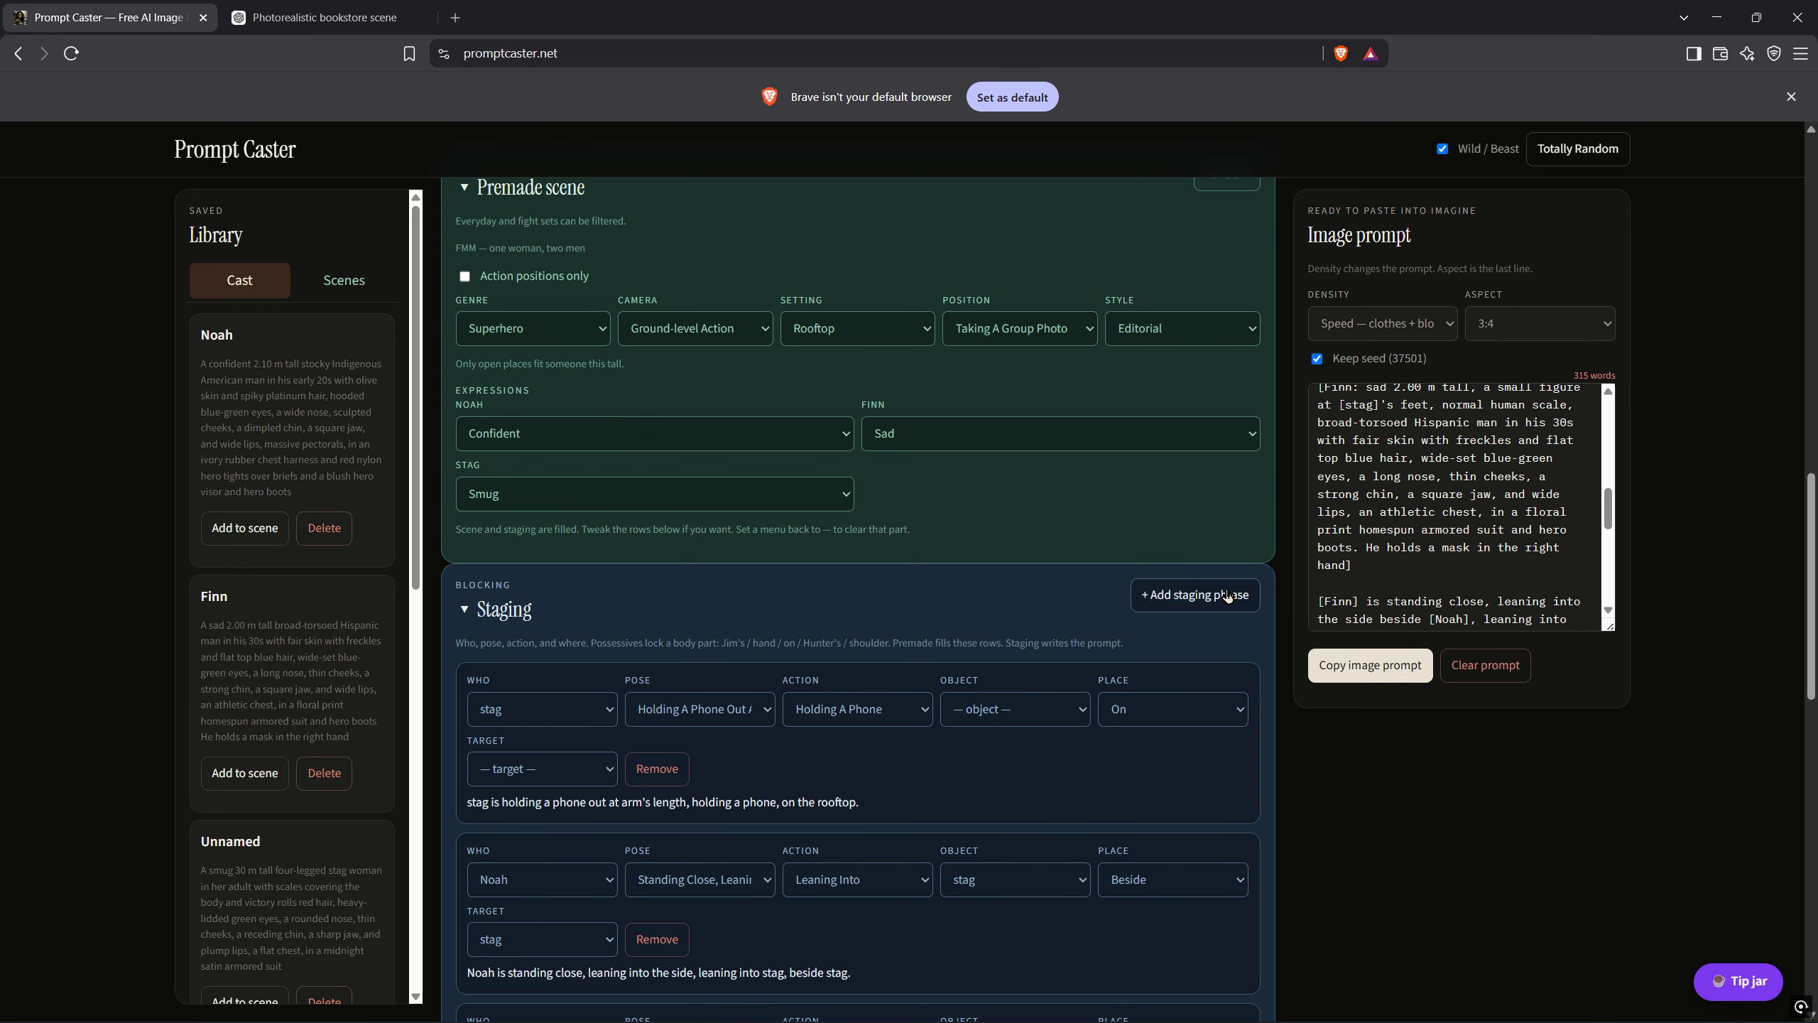
pyautogui.scroll(15, 1067, 490)
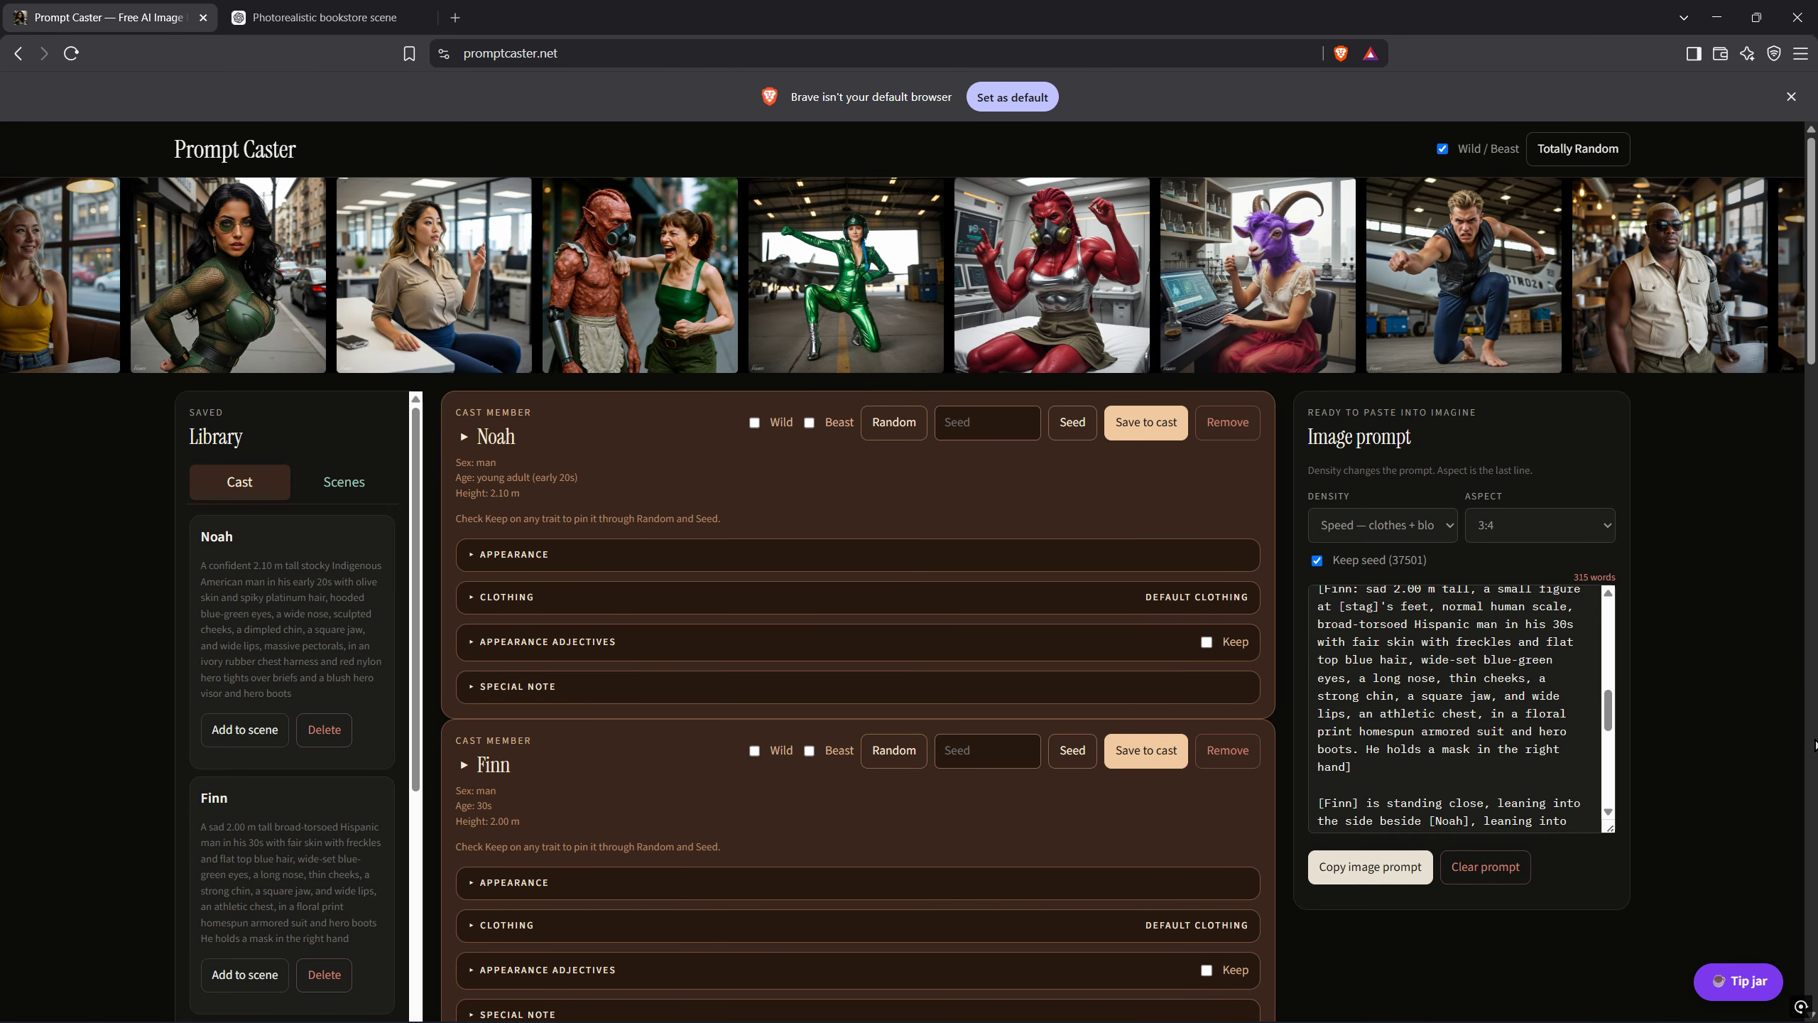
pyautogui.click(323, 17)
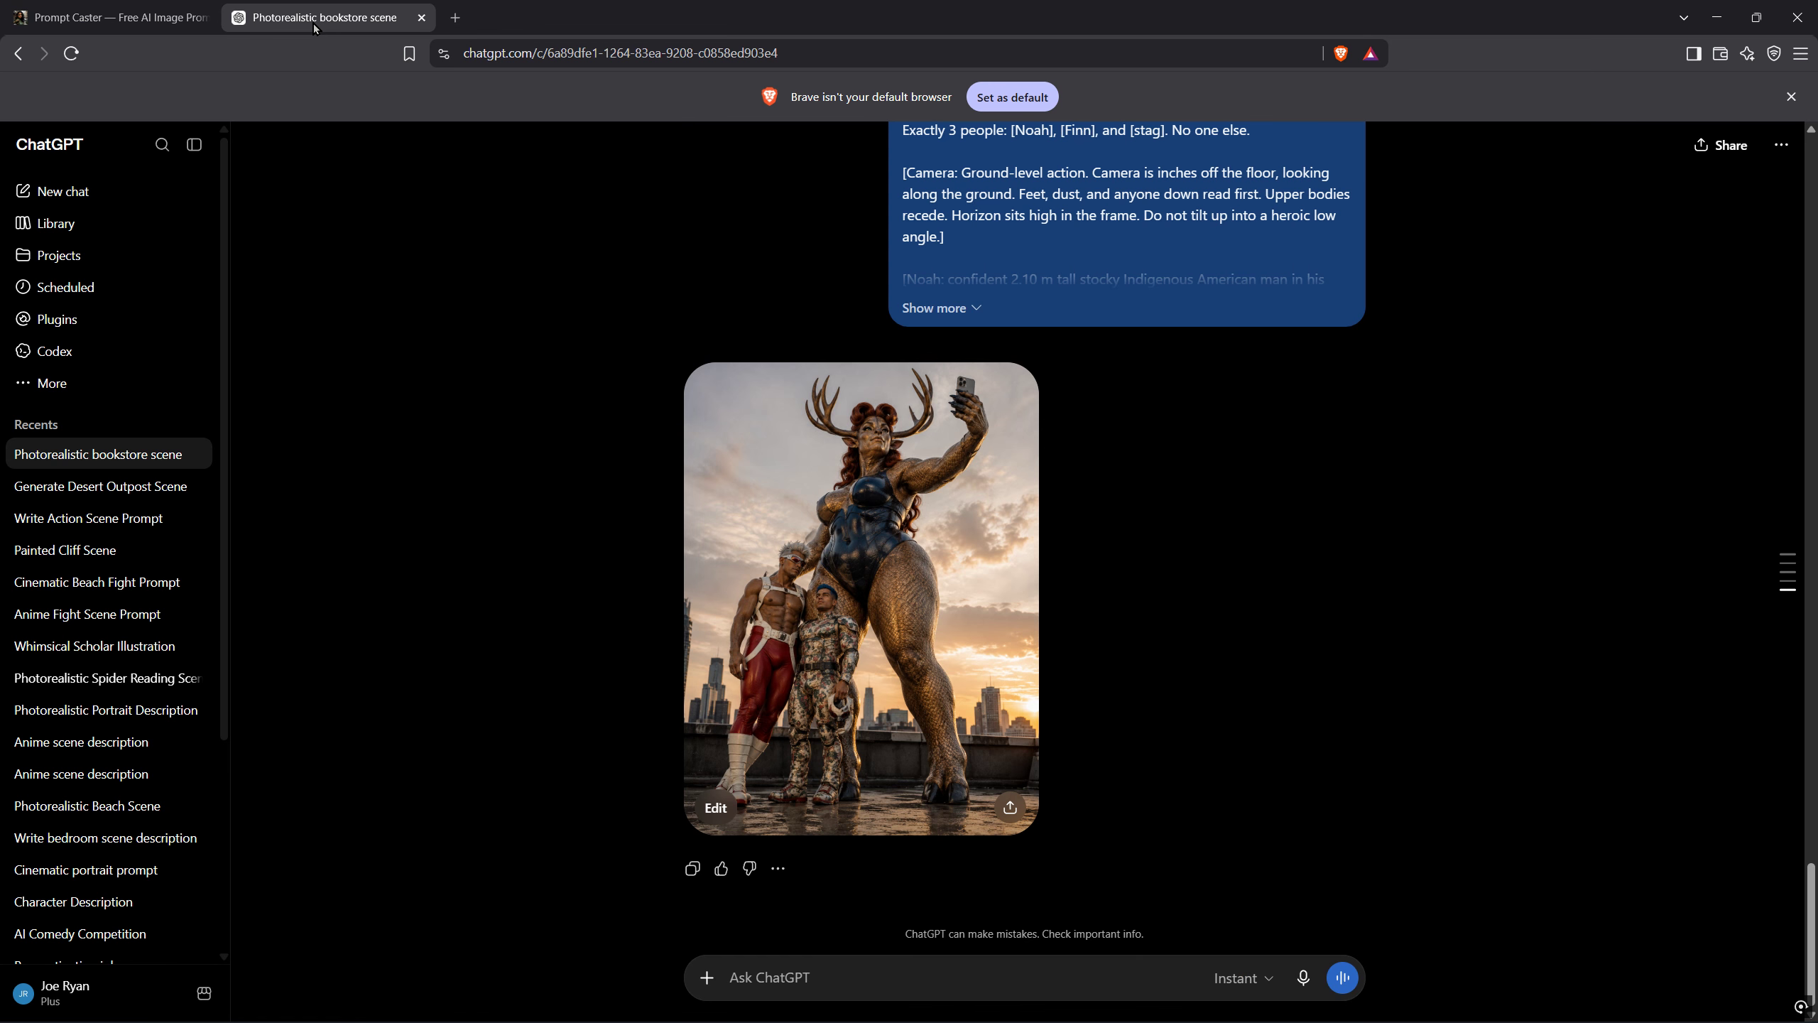